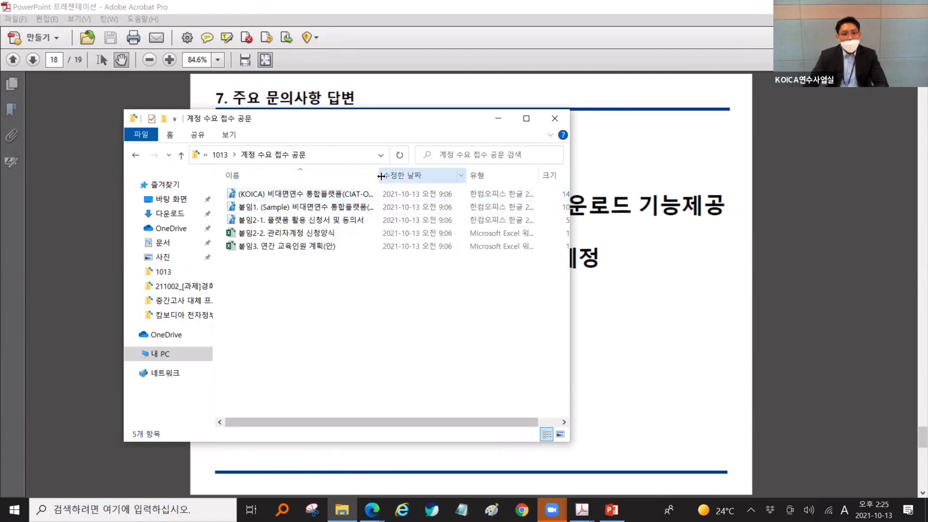
Open the KOICA CIAT-ON administrator account demand survey notice in Hangul, dismissing the version warning.
double_click(377, 175)
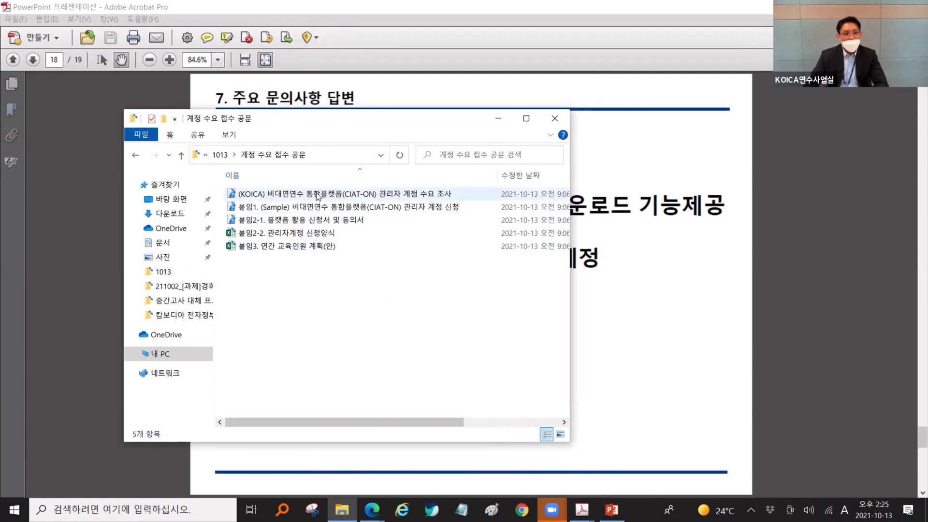
double_click(320, 194)
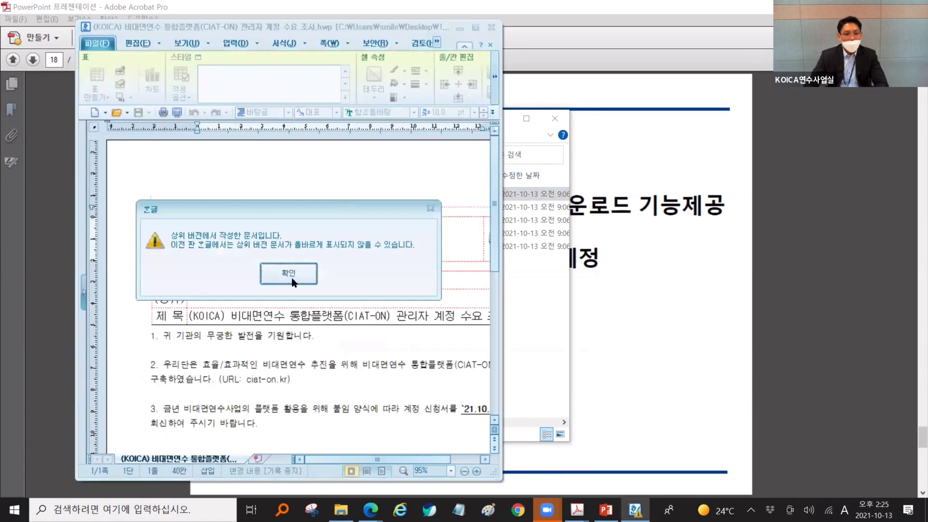
click(291, 275)
Read through the notice body, highlighting the attachment list and the item 3 reply deadline.
scroll(287, 313, down, 3)
click(287, 313)
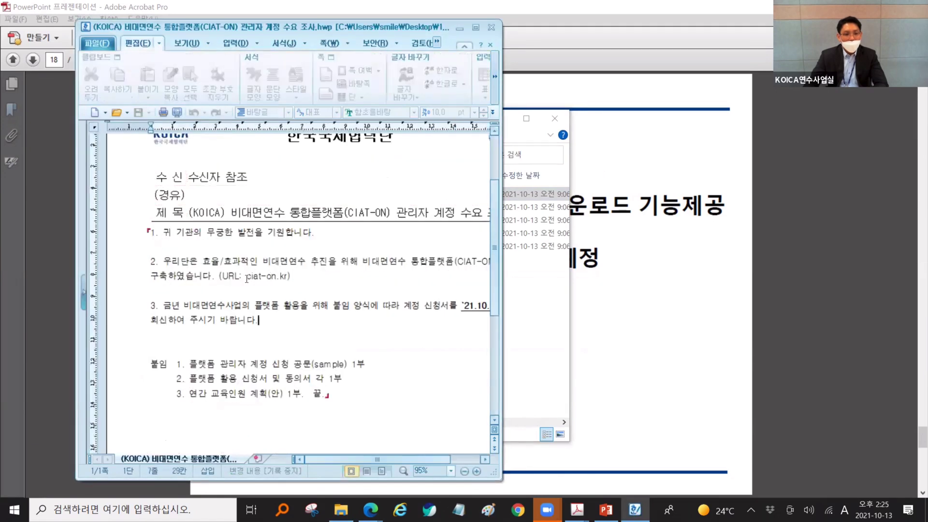
scroll(305, 281, down, 3)
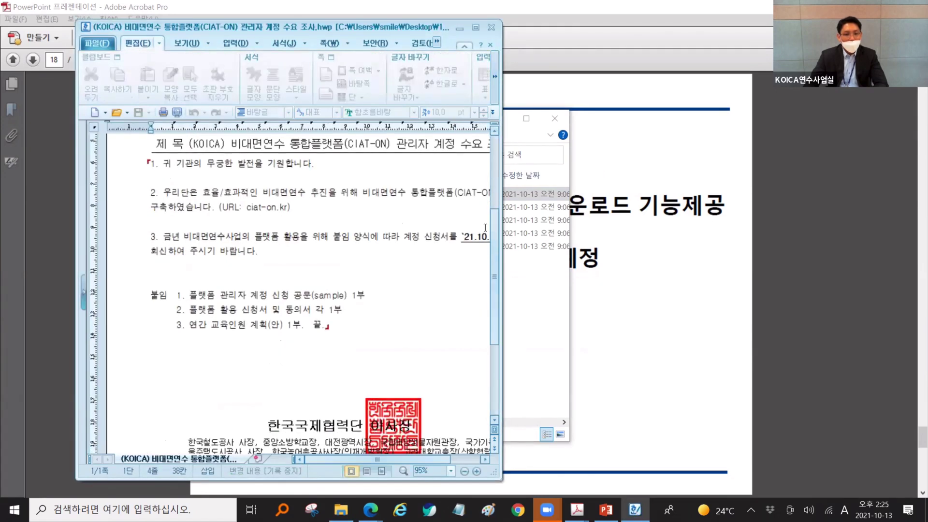
drag(502, 239, 537, 237)
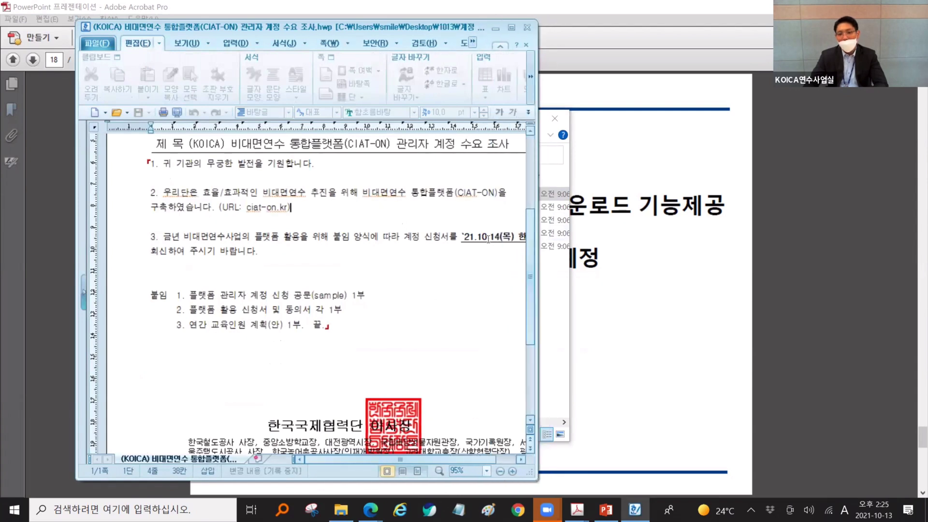
click(387, 288)
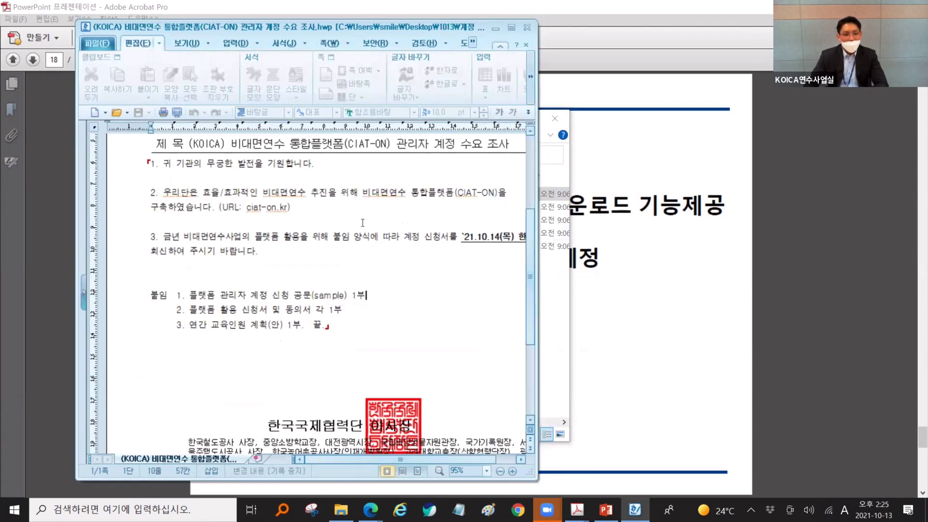
click(512, 243)
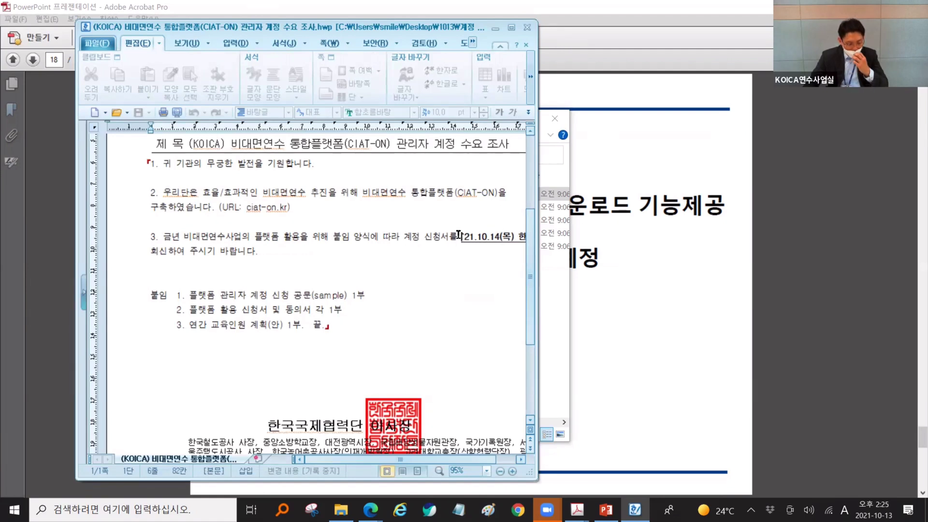
click(505, 237)
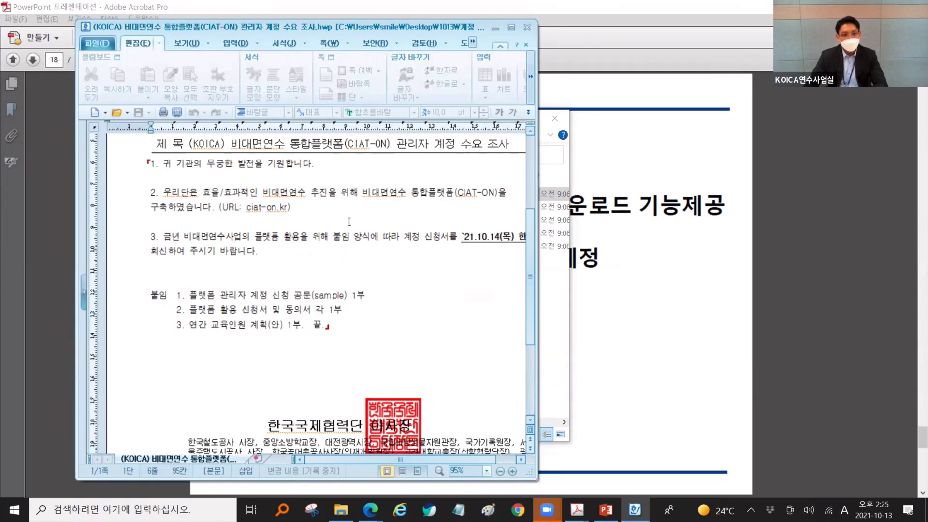
scroll(348, 222, down, 3)
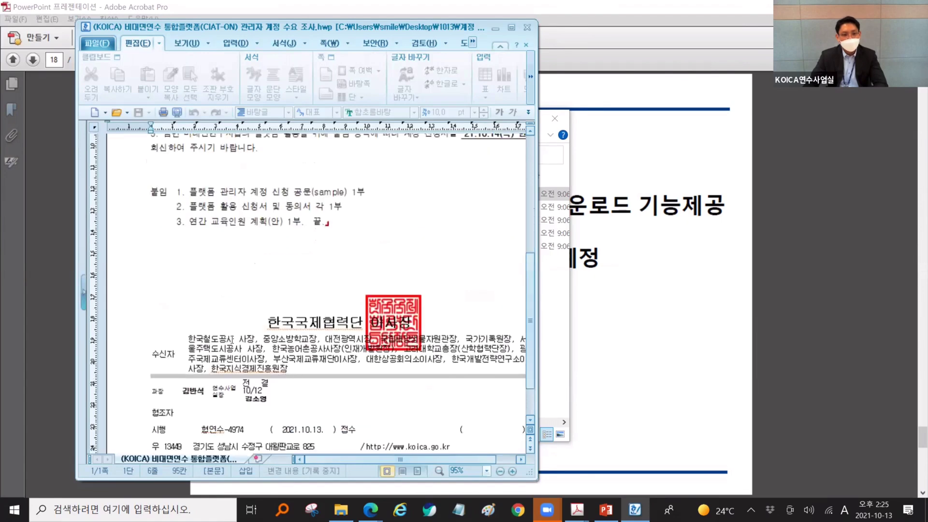
scroll(282, 360, up, 3)
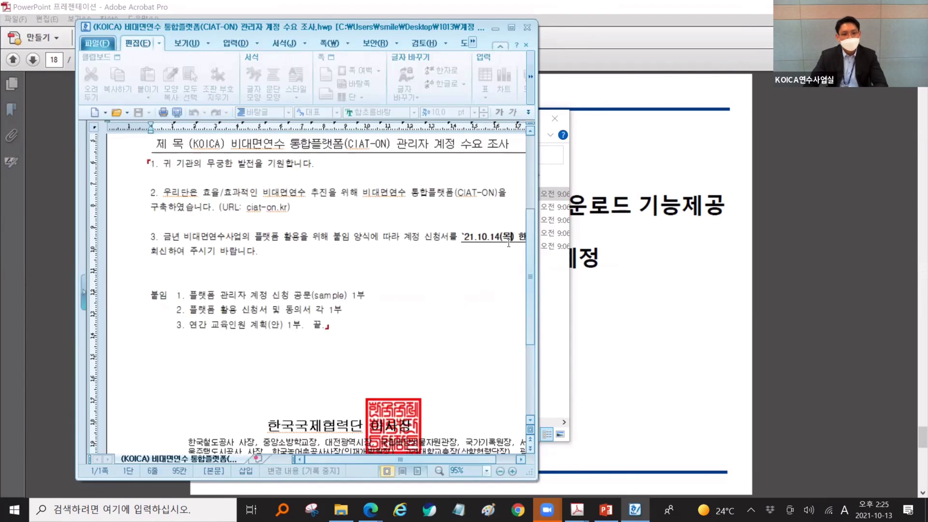
scroll(509, 243, up, 1)
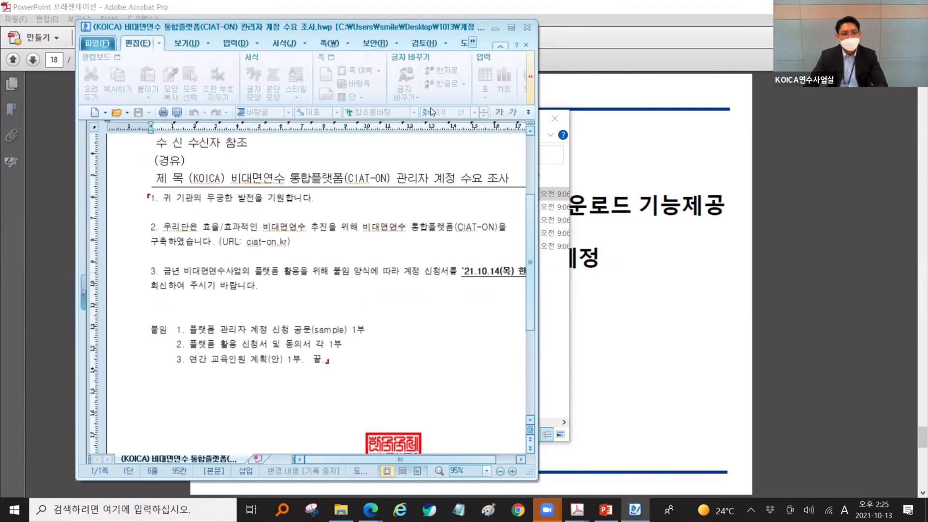
Close the notice document to return to Acrobat's slide 18.
click(207, 37)
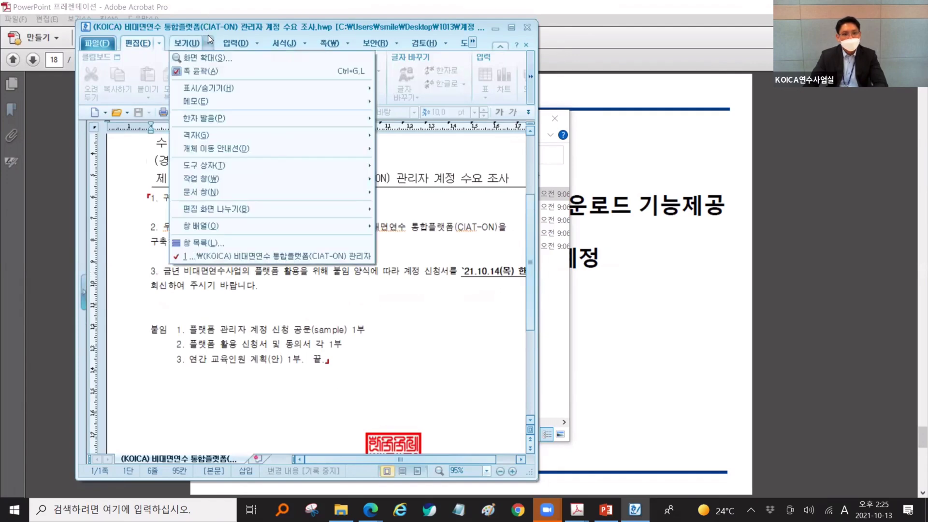
drag(207, 30, 226, 100)
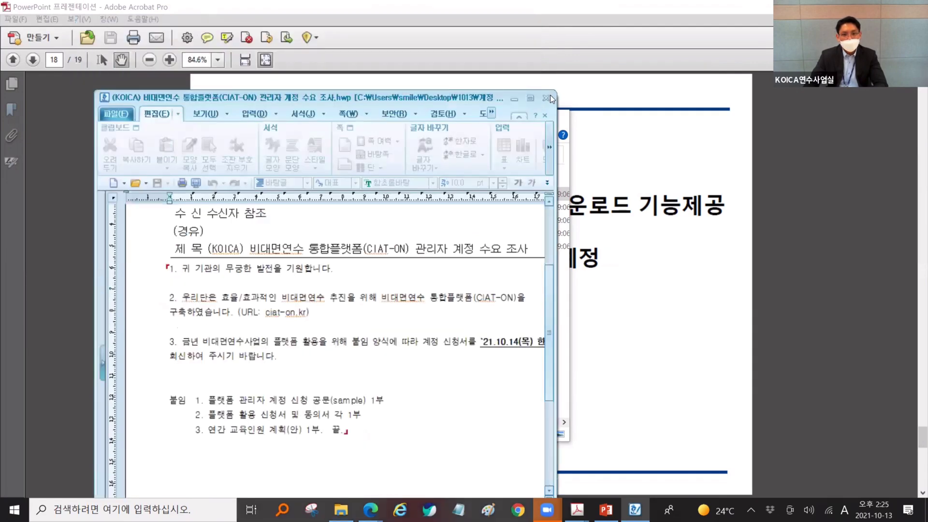
click(547, 97)
Open the 붙임1 sample CIAT-ON account application letter, dismissing the version warning.
click(341, 509)
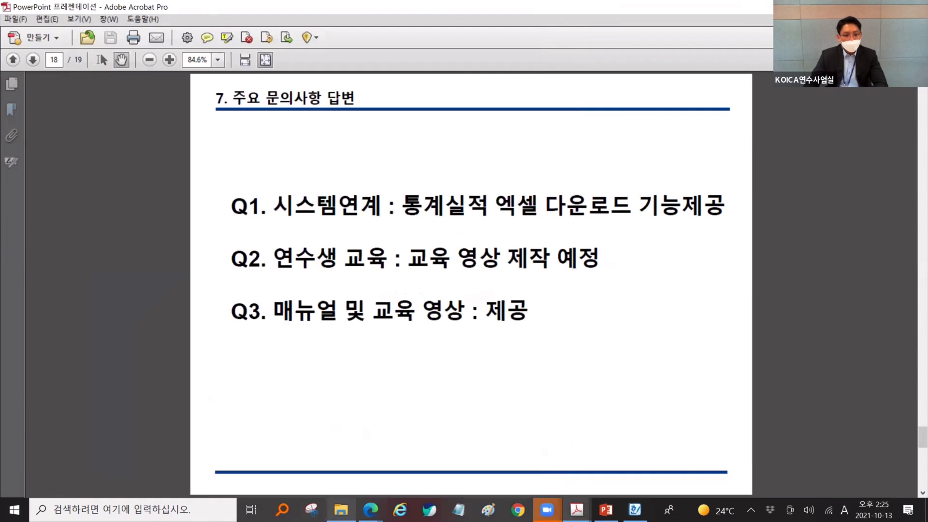
click(325, 208)
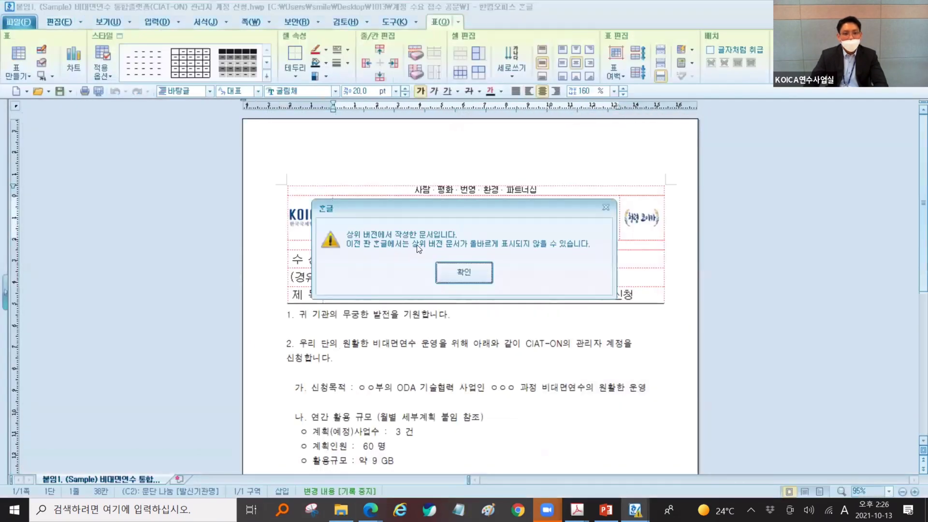
click(464, 272)
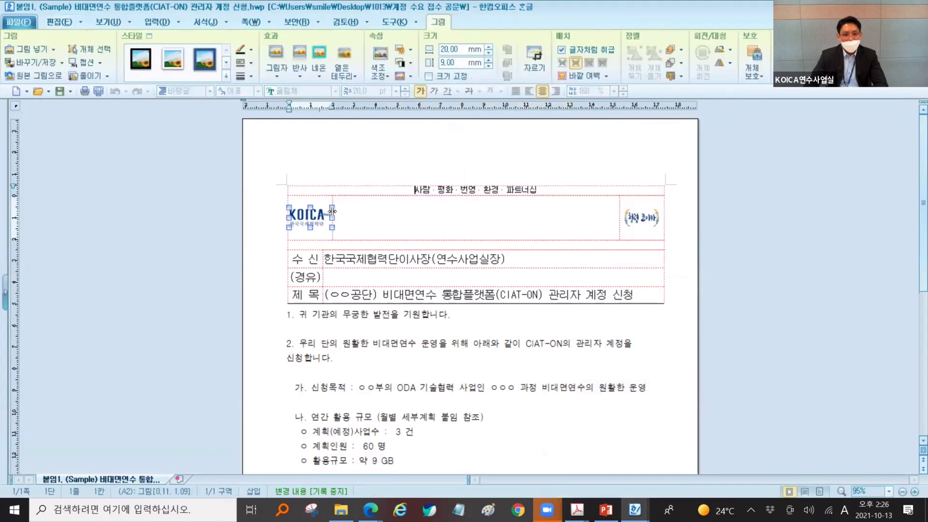
Review the letter's application purpose, annual usage scale and course start date lines.
click(364, 220)
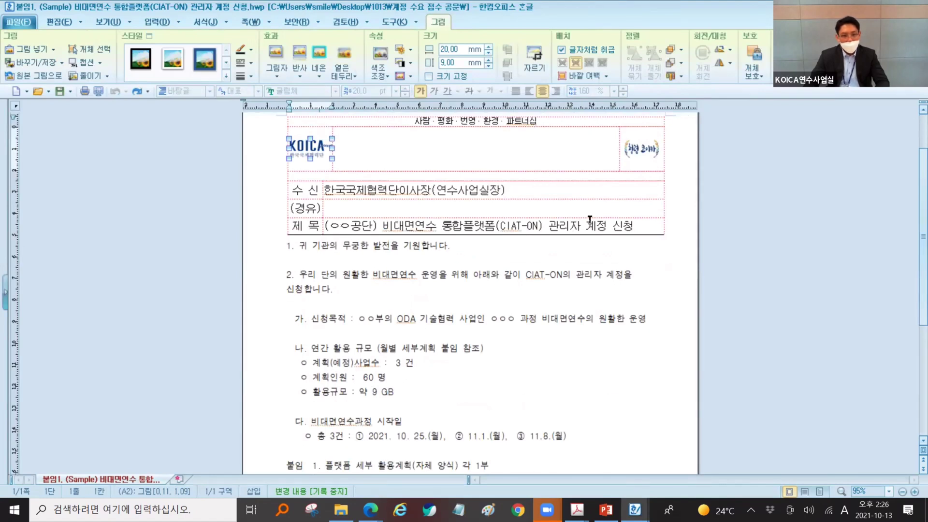
scroll(433, 396, down, 3)
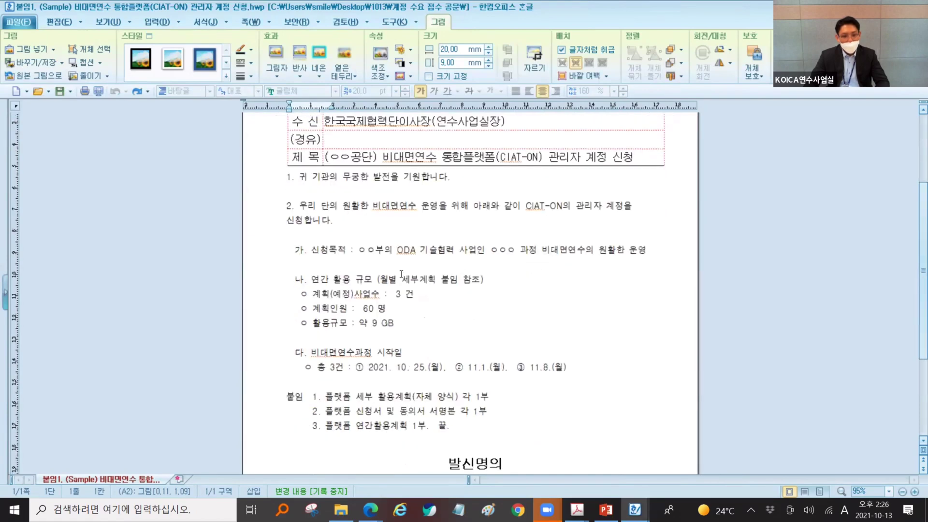
click(382, 243)
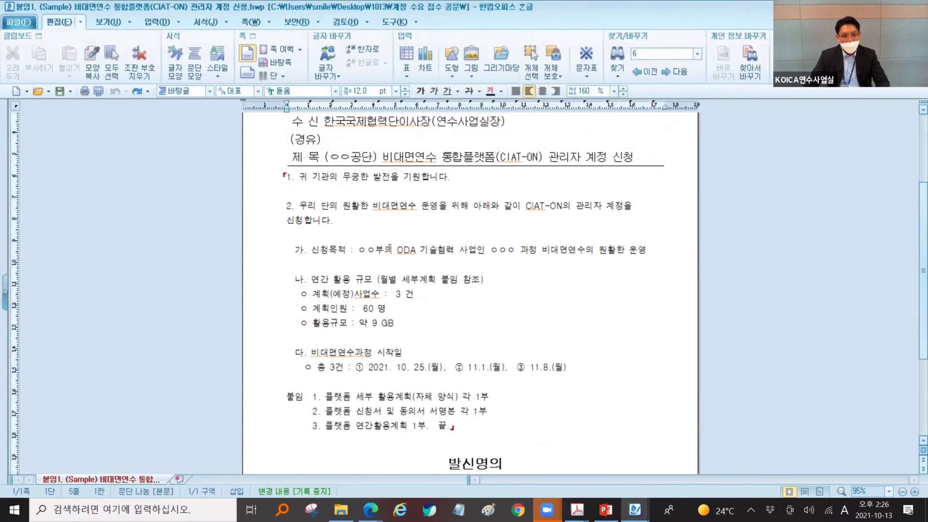
click(390, 248)
click(342, 281)
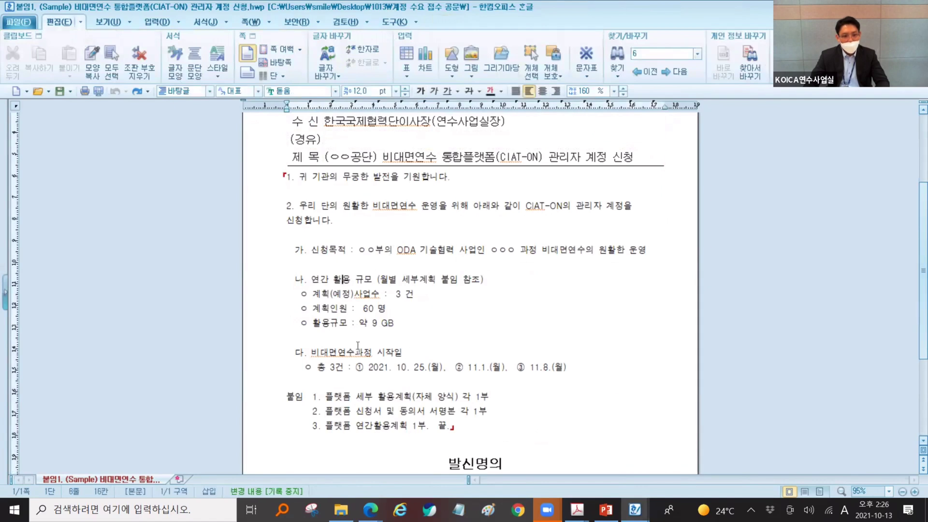
click(339, 353)
click(441, 355)
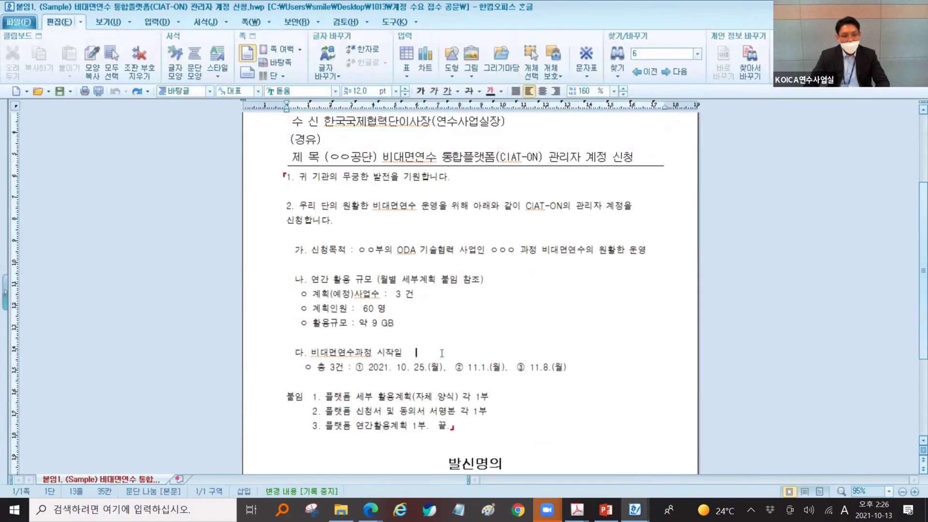
scroll(451, 341, down, 3)
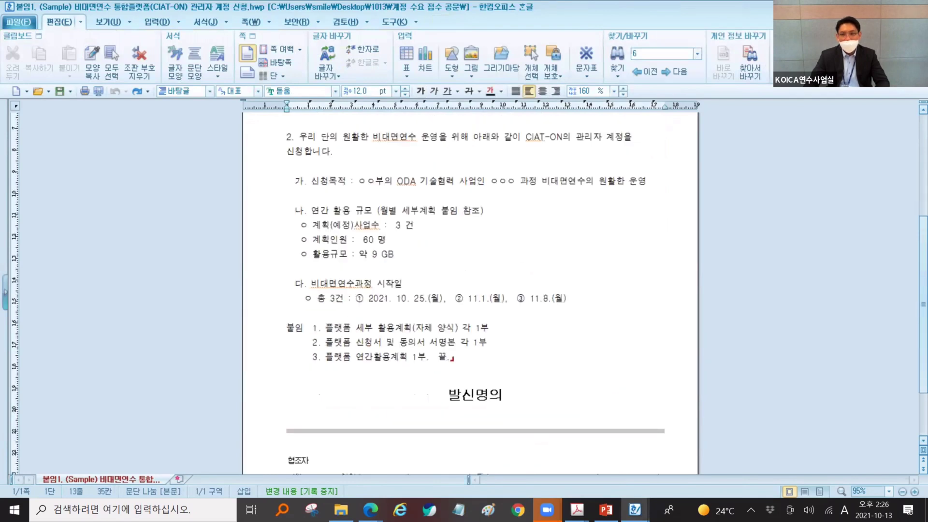
Close the sample letter without saving, then close the remaining document window.
key(alt+F4)
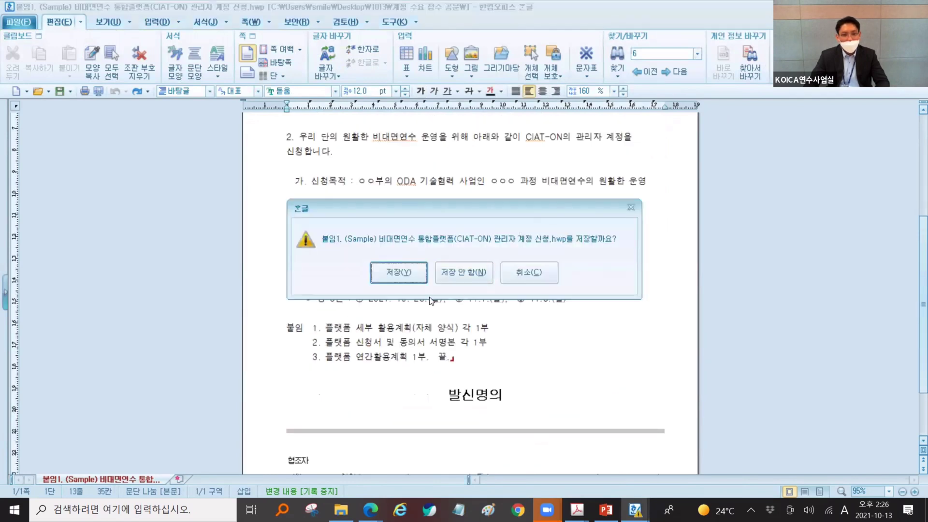
click(472, 270)
click(546, 98)
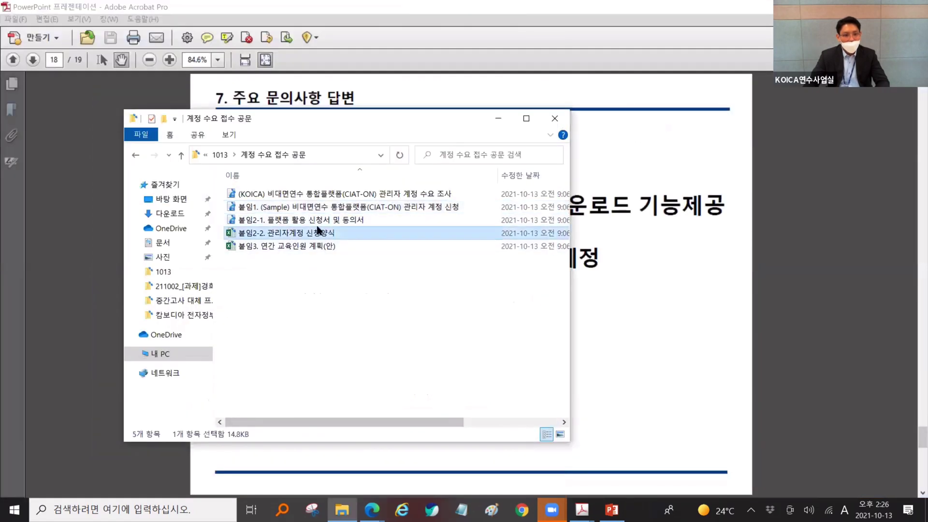
Open the 붙임2-1 platform usage application form and scroll down to its contact person section.
double_click(325, 221)
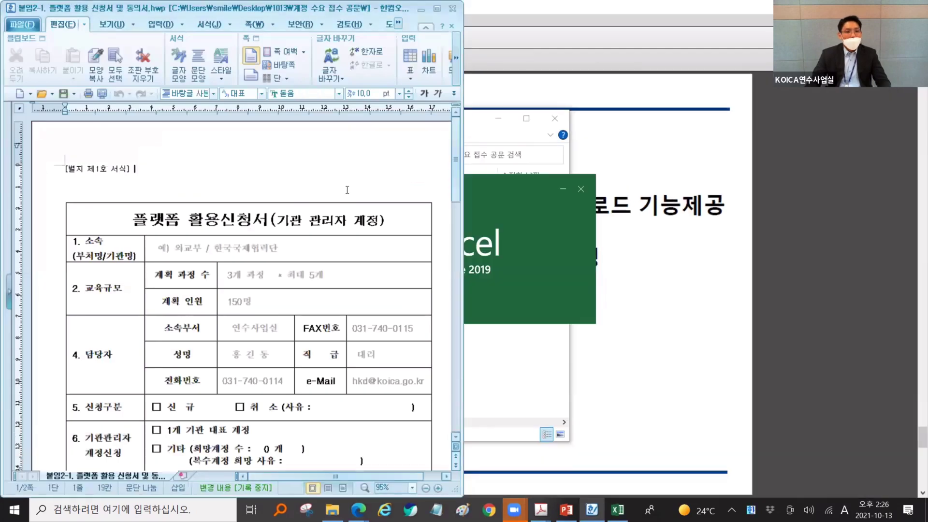
click(234, 273)
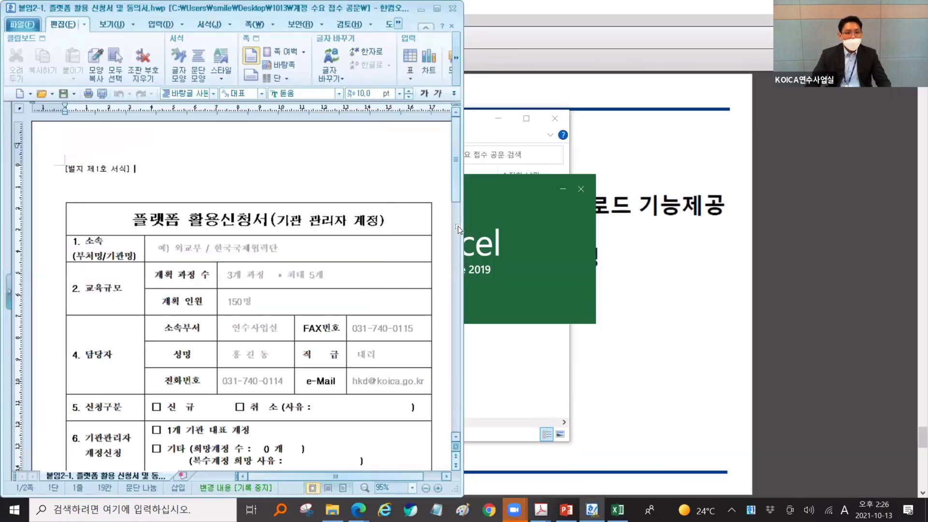
scroll(305, 180, down, 3)
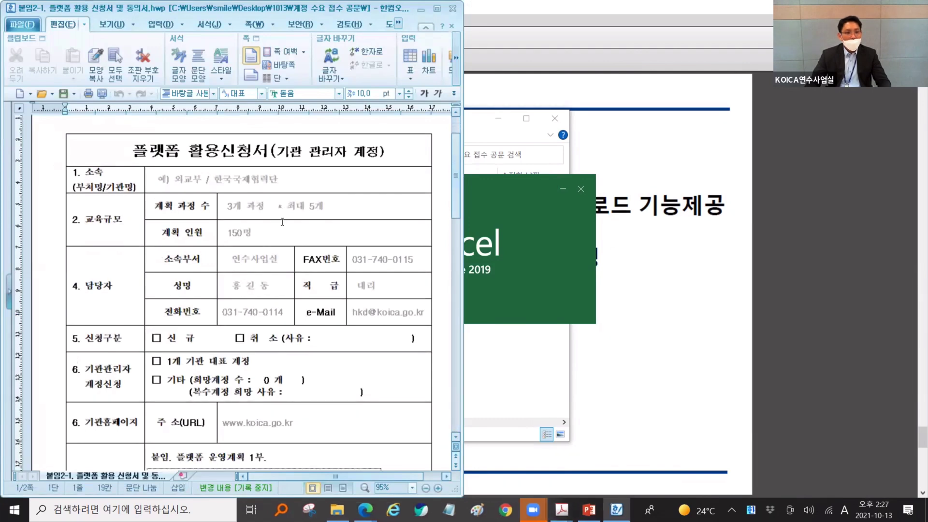
scroll(290, 218, down, 2)
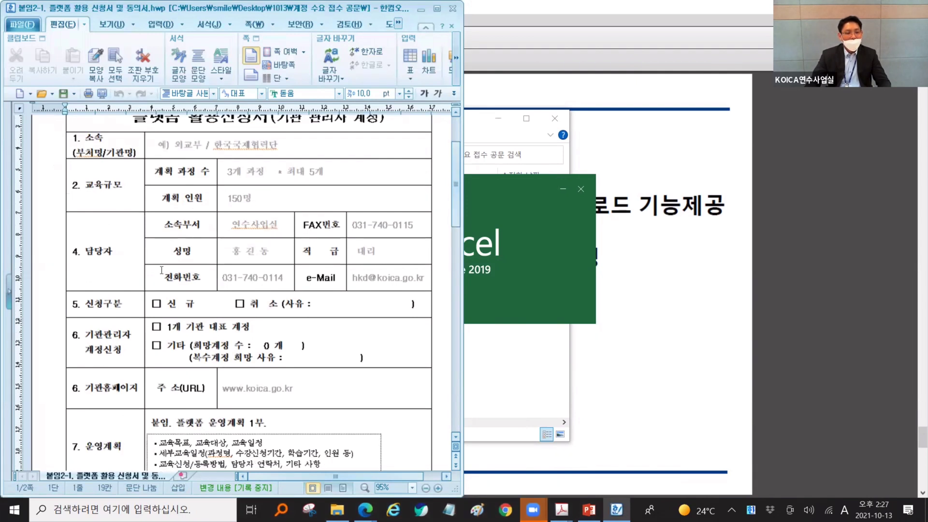
click(124, 255)
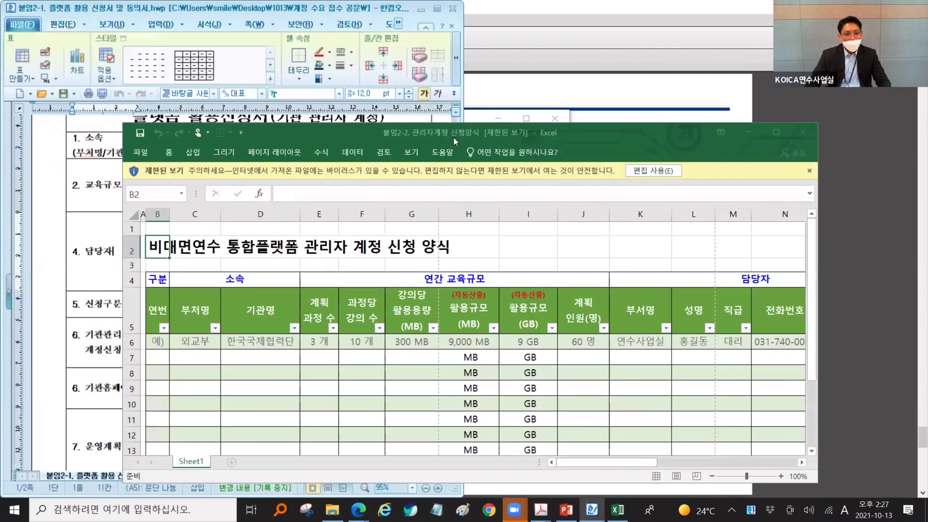
Snap the Excel request sheet to the right and highlight the form's operation plan bullet items.
key(super+Right)
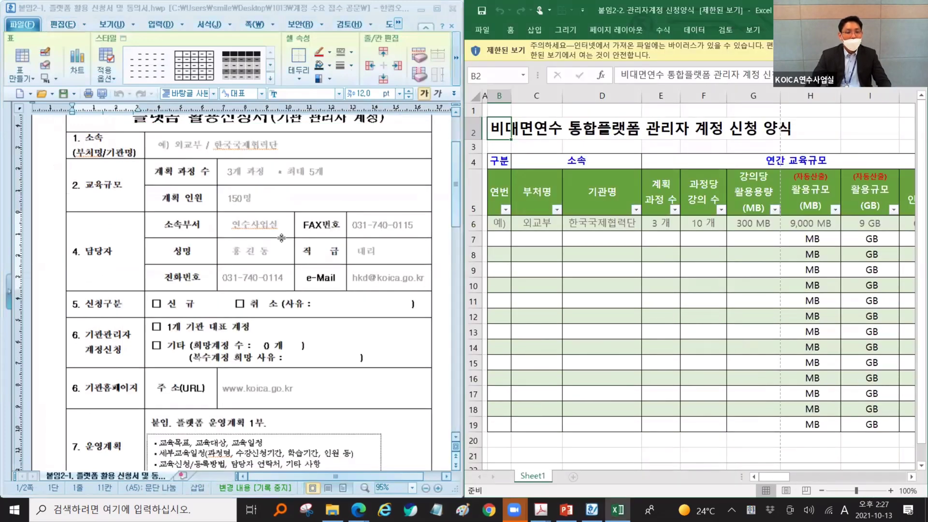
click(248, 233)
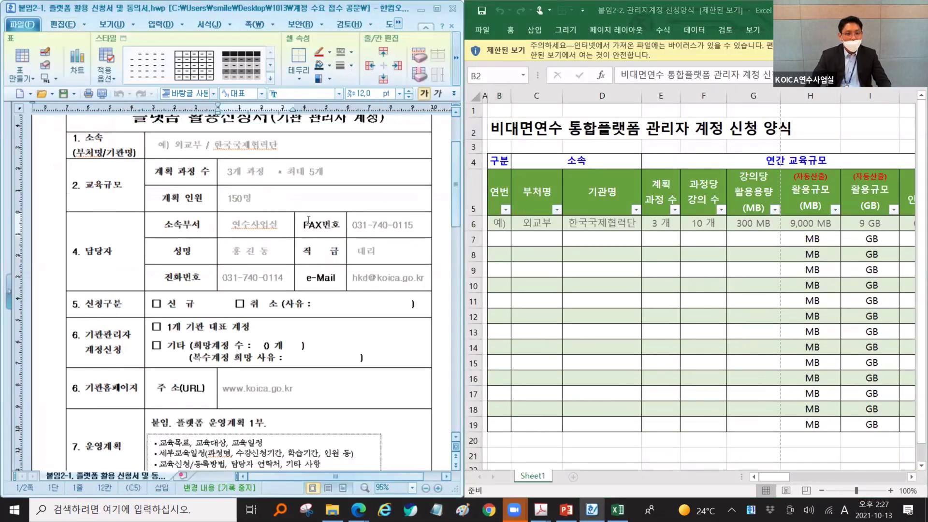
key(End)
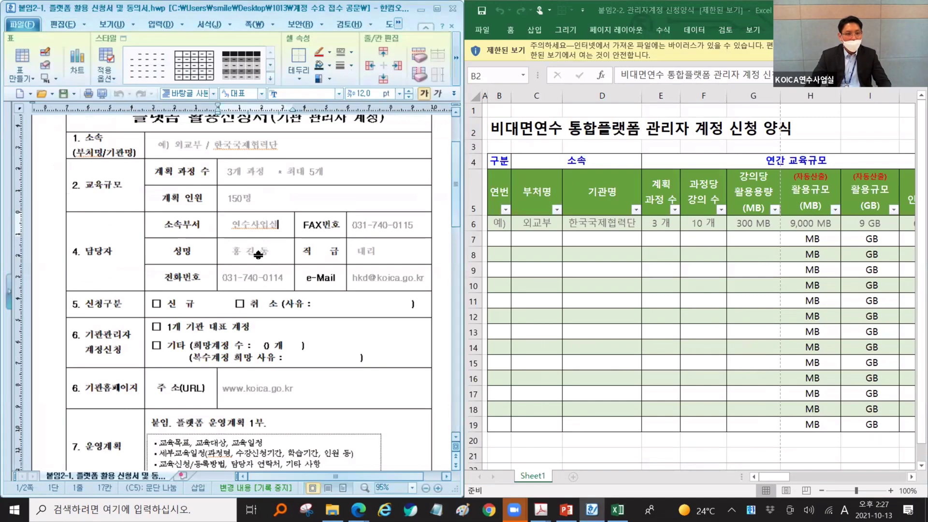
scroll(257, 255, down, 2)
scroll(215, 284, down, 2)
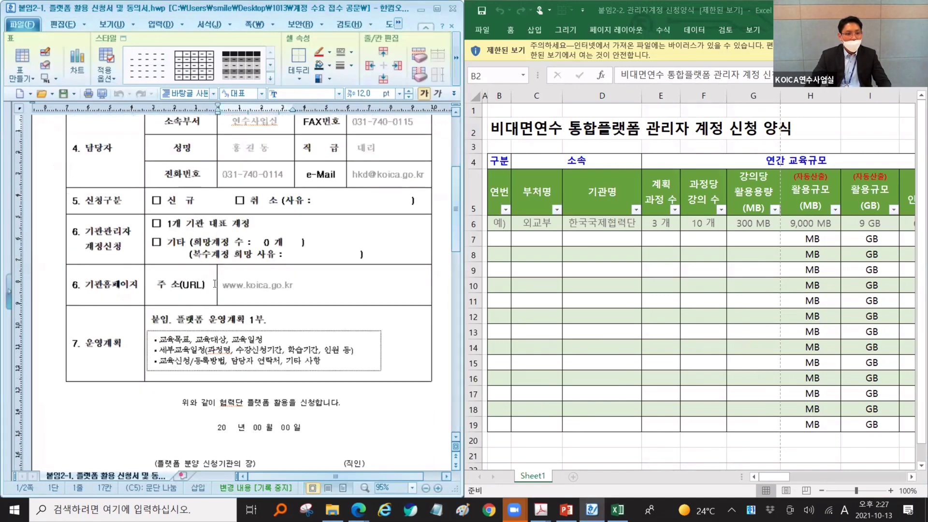
click(239, 314)
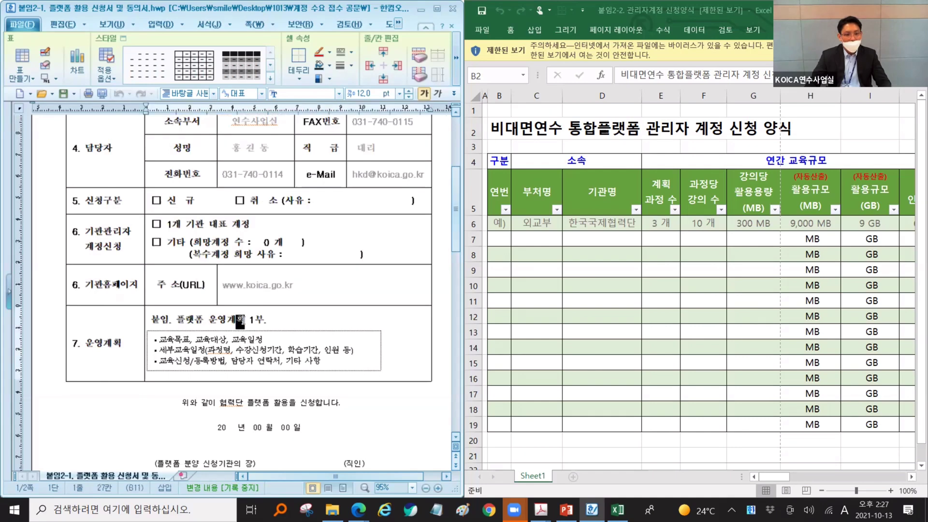
drag(200, 341, 258, 363)
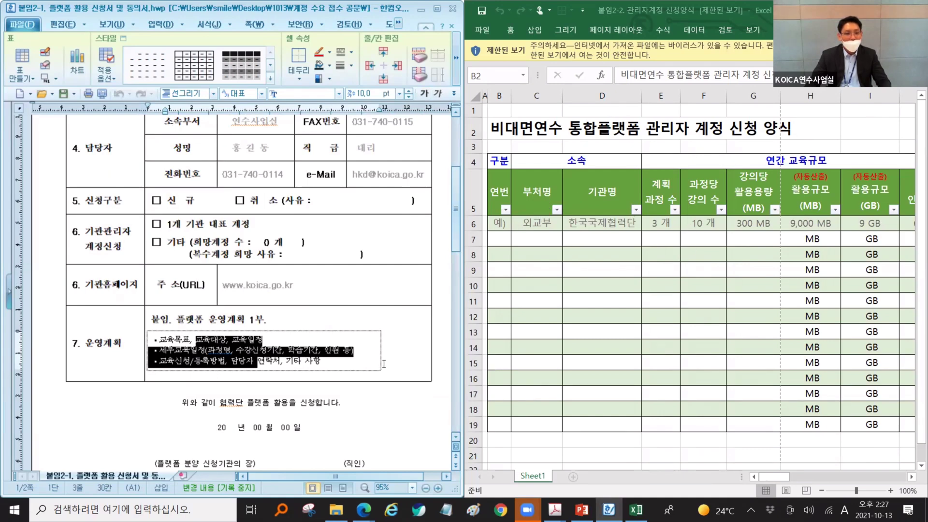
click(396, 353)
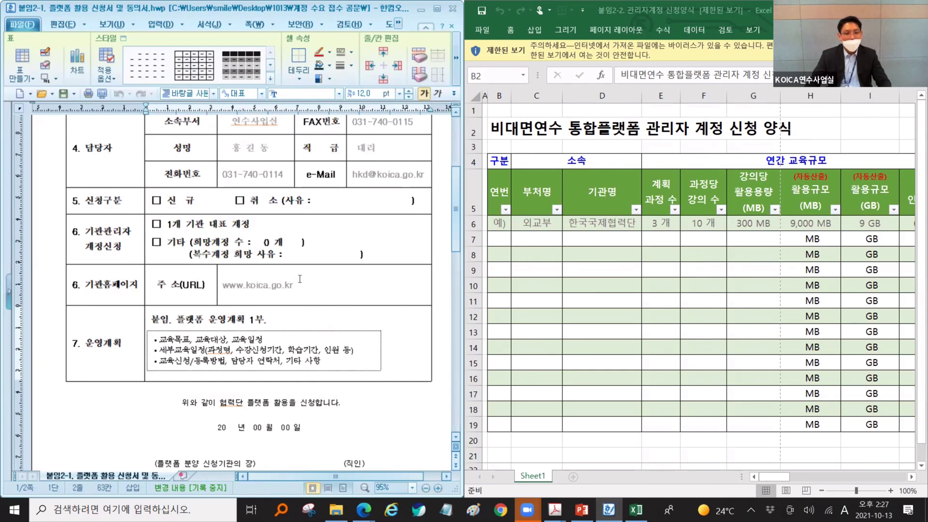
Scroll through the pledge page, then close the 붙임2-1 Hangul form.
scroll(300, 279, down, 10)
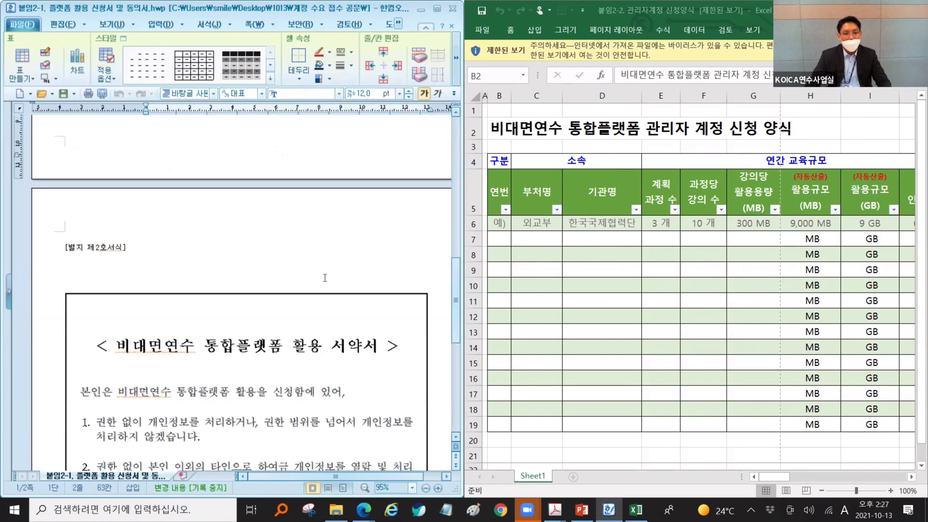
scroll(319, 277, down, 5)
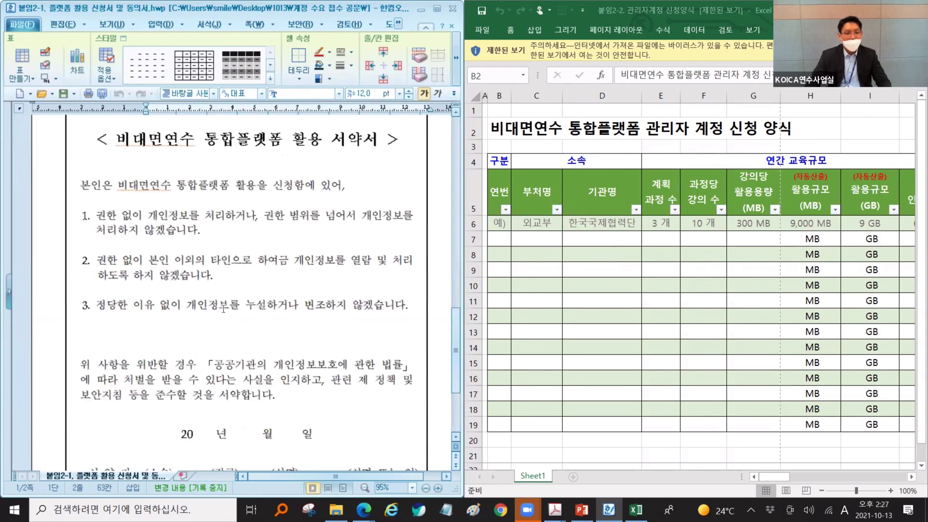
scroll(334, 234, down, 1)
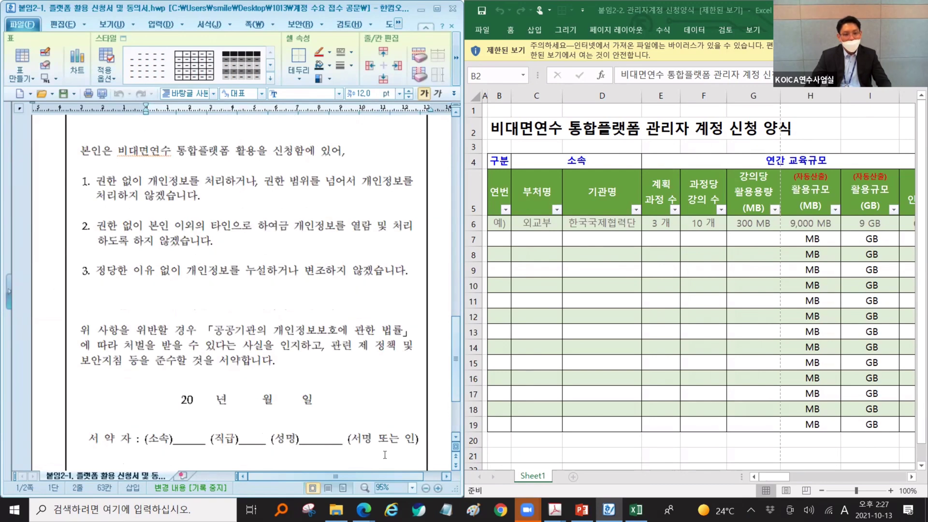
scroll(408, 423, down, 3)
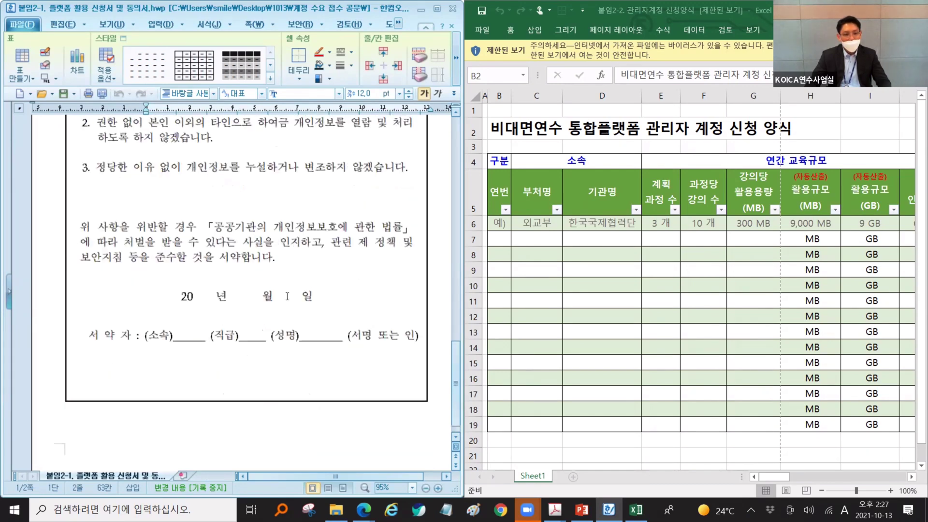
click(453, 10)
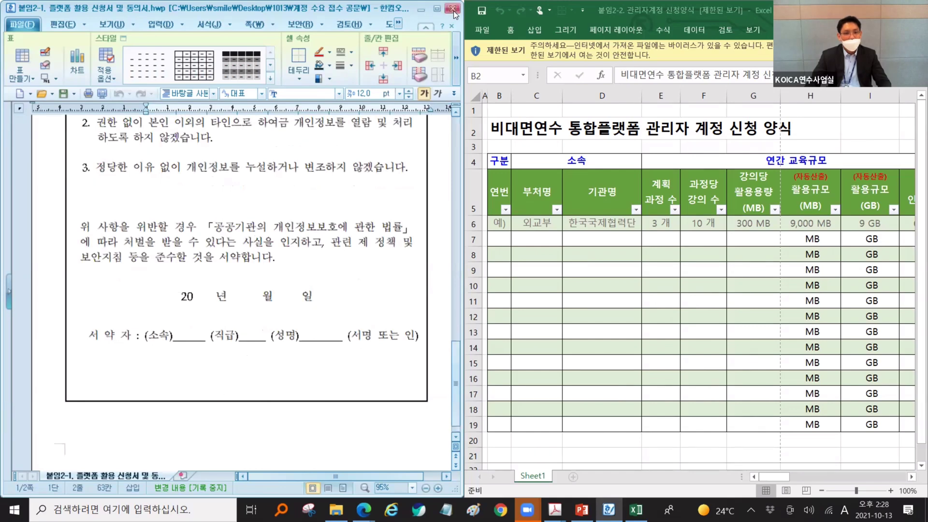
double_click(739, 11)
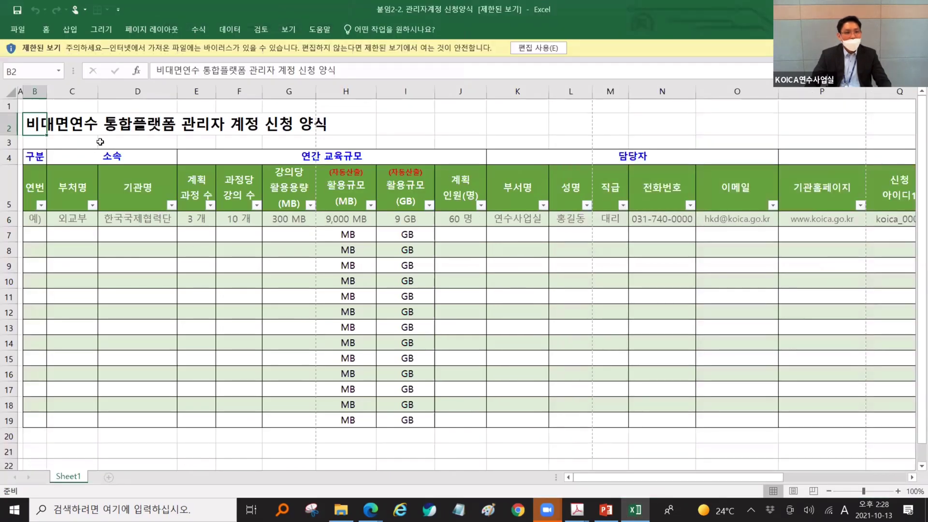
click(72, 125)
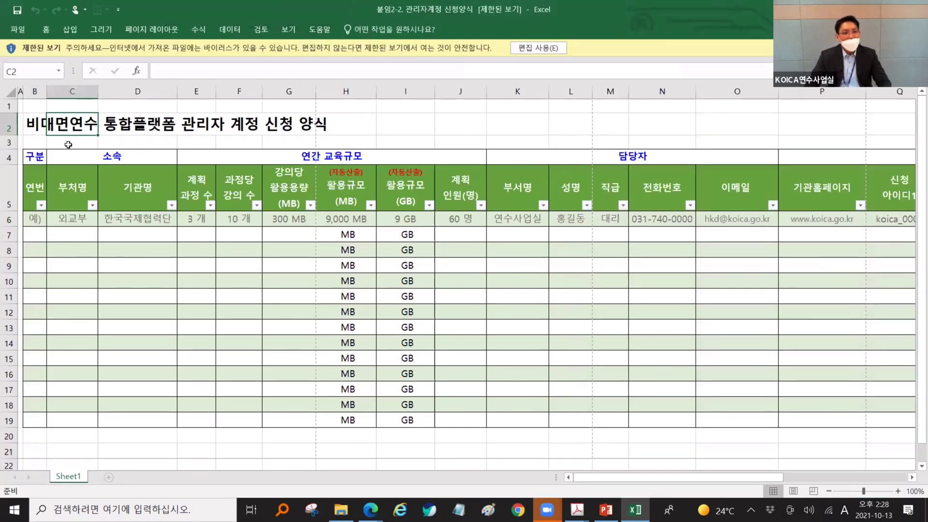
click(64, 202)
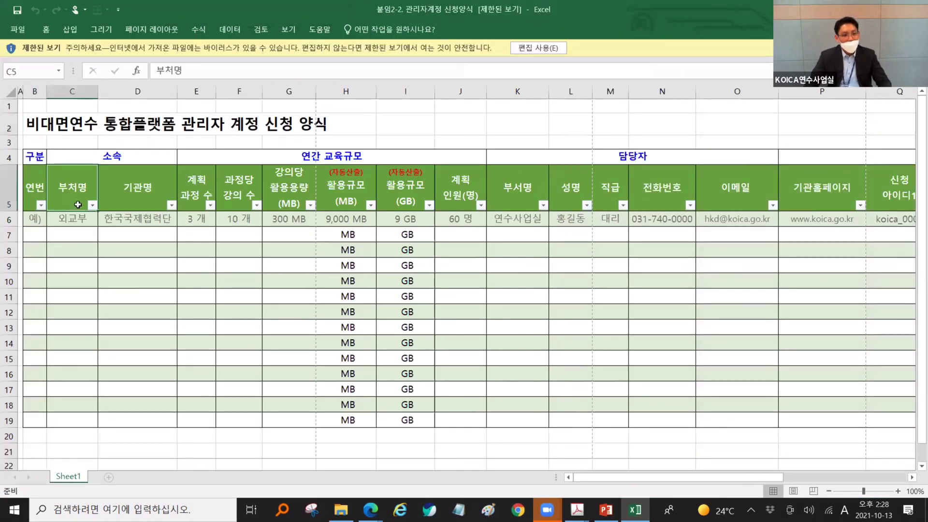
click(75, 226)
click(148, 223)
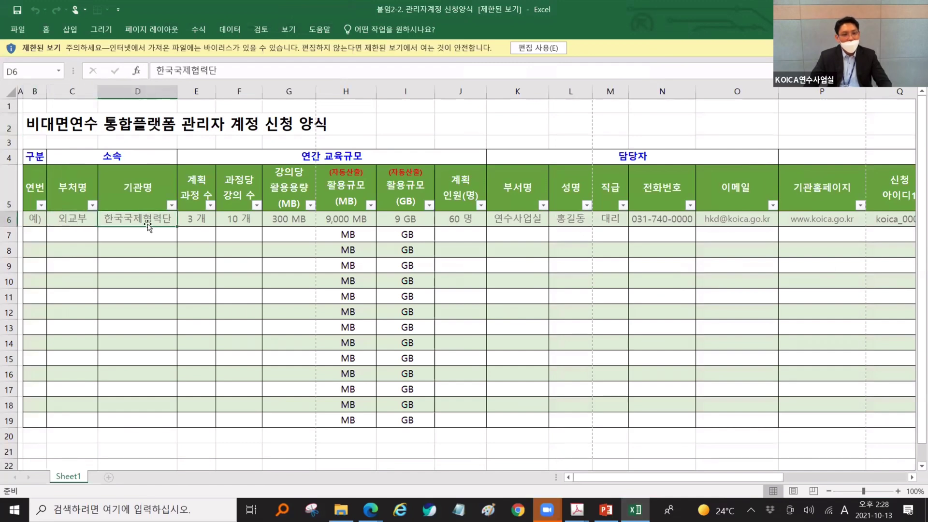
key(Right)
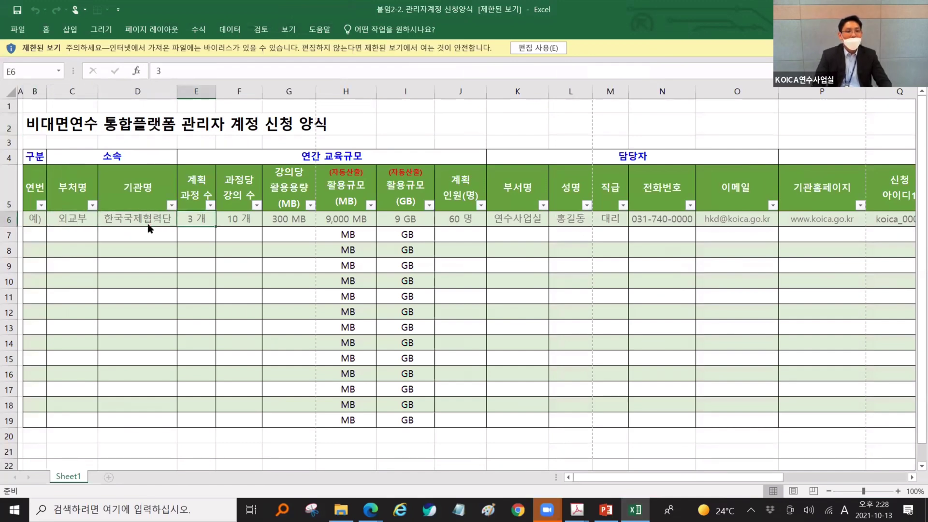
key(Up)
key(Down)
key(Left)
key(Right)
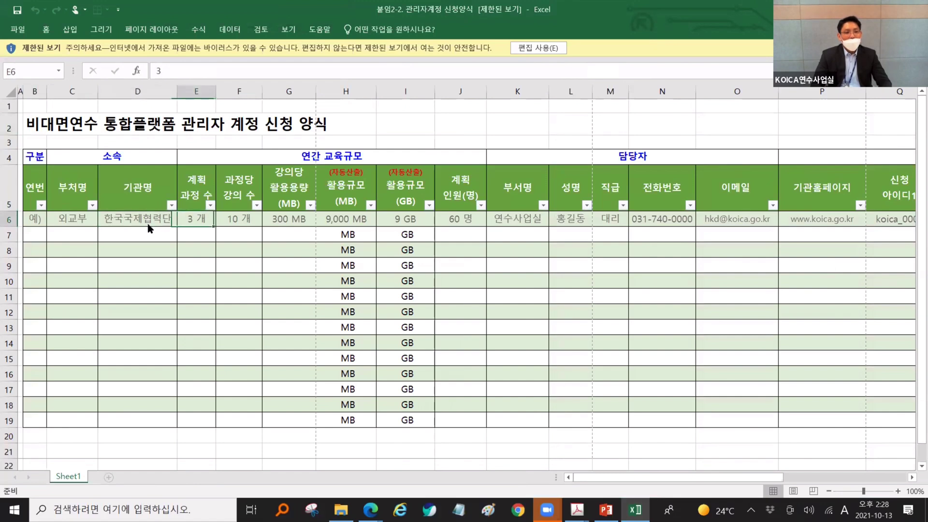
key(Right)
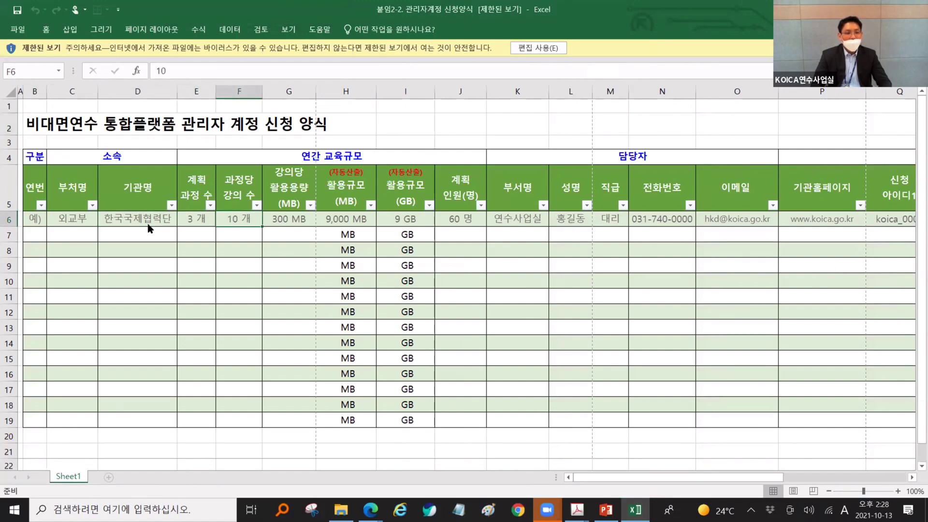
key(Left)
key(Left)
key(Right)
key(Right)
key(Up)
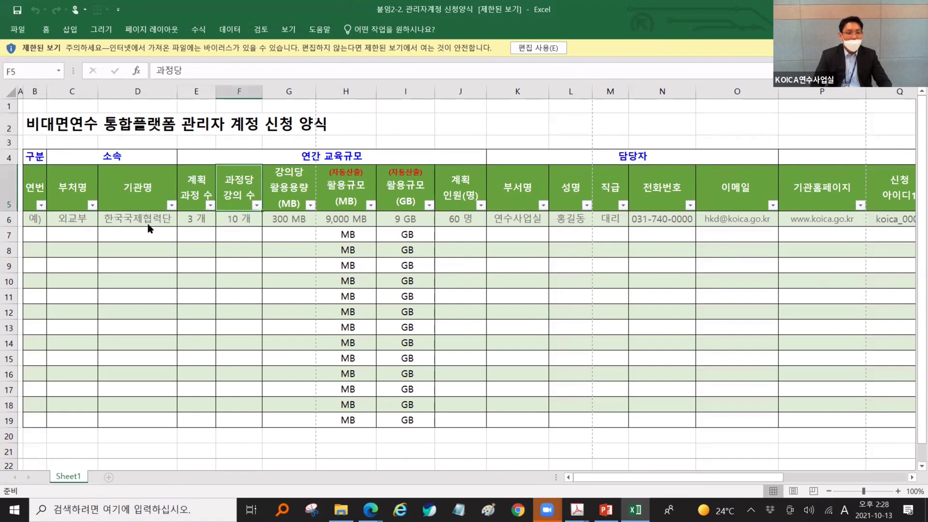
key(Down)
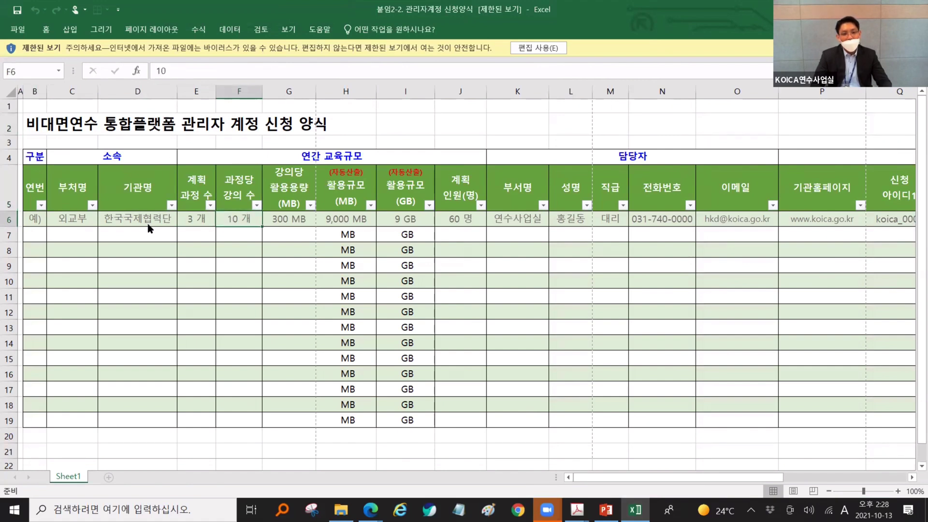
key(Right)
key(Right)
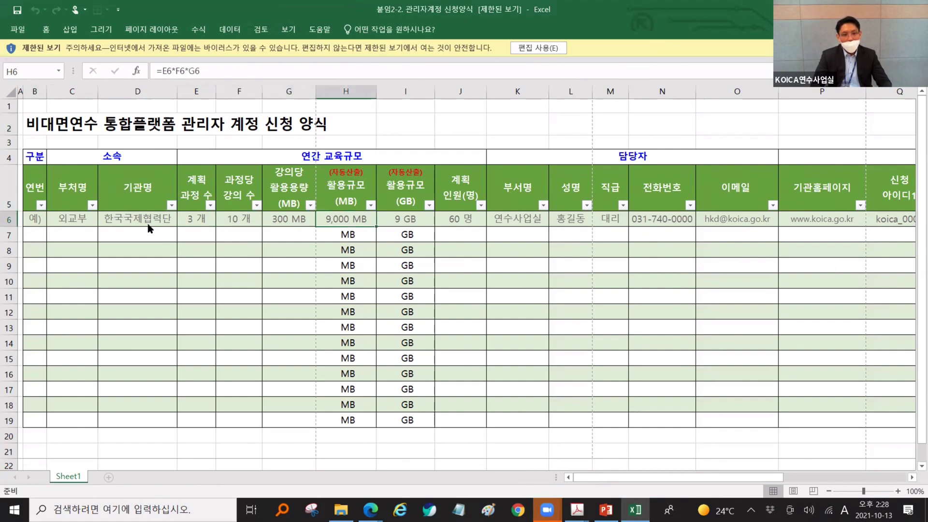
key(Left)
key(Left)
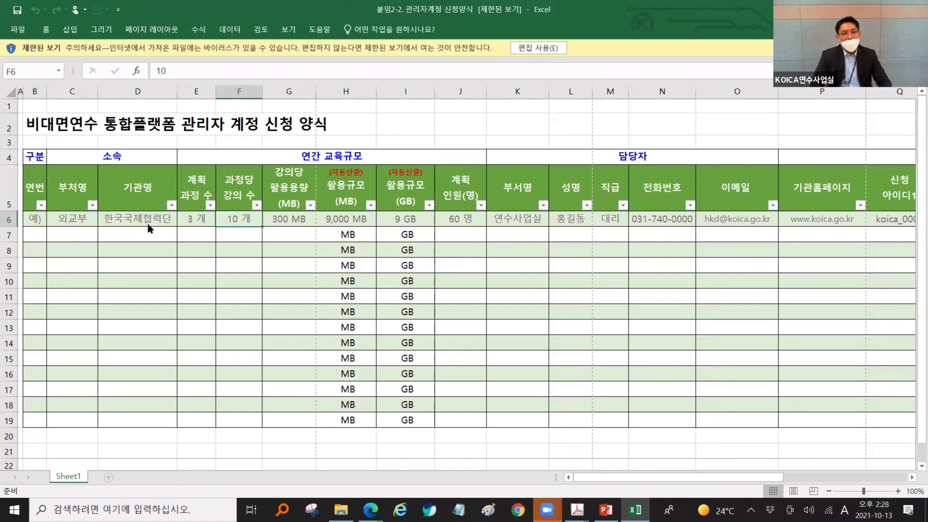
key(Up)
key(Down)
key(Down)
key(Left)
key(Up)
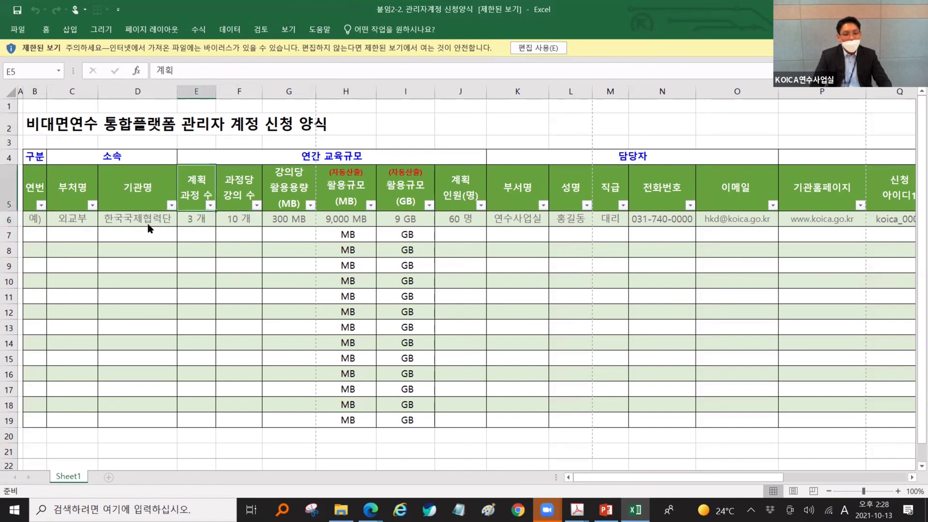
key(Down)
key(Right)
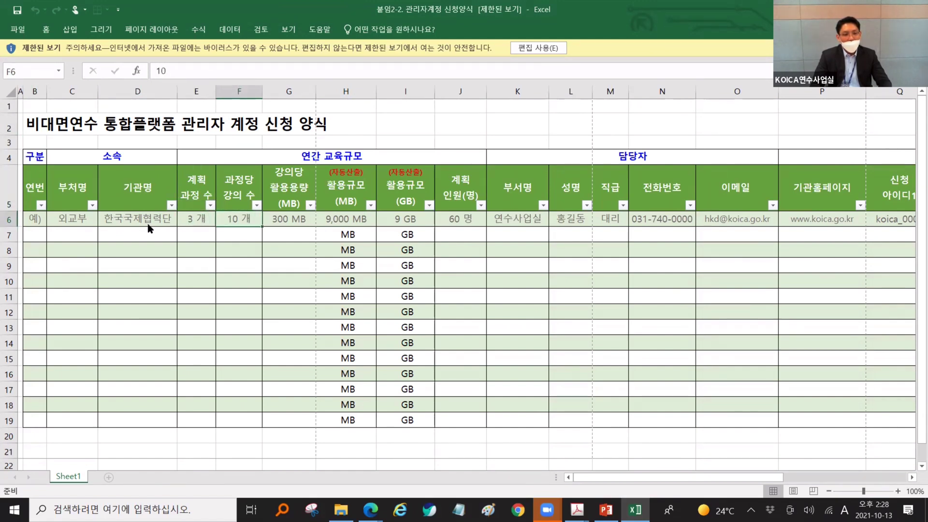
key(Right)
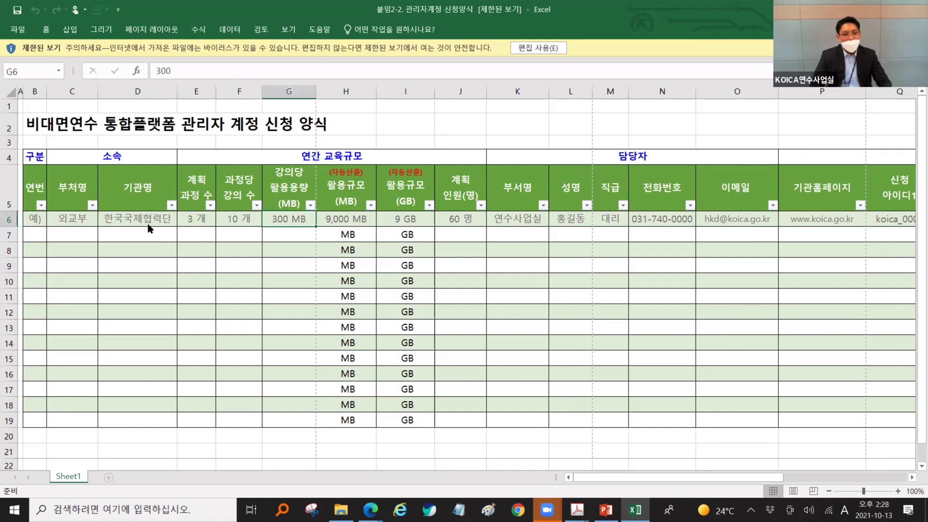
key(Right)
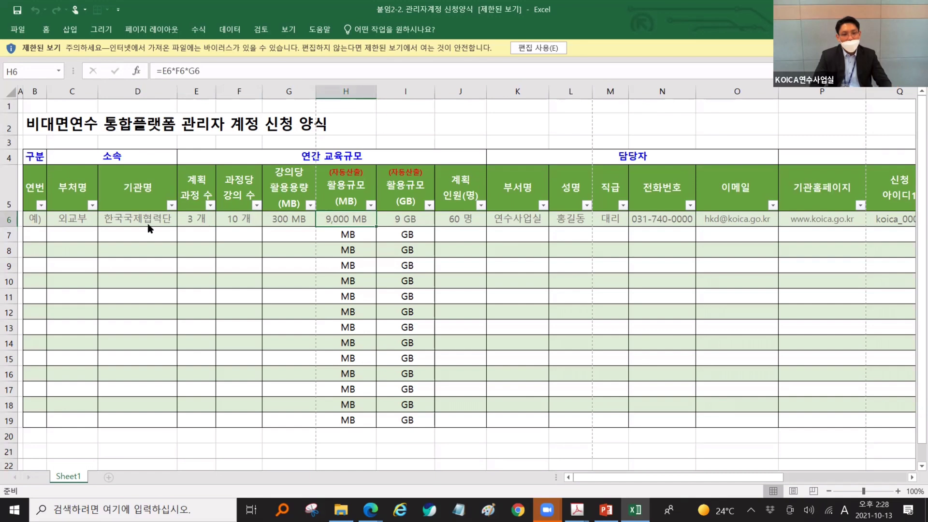
key(Right)
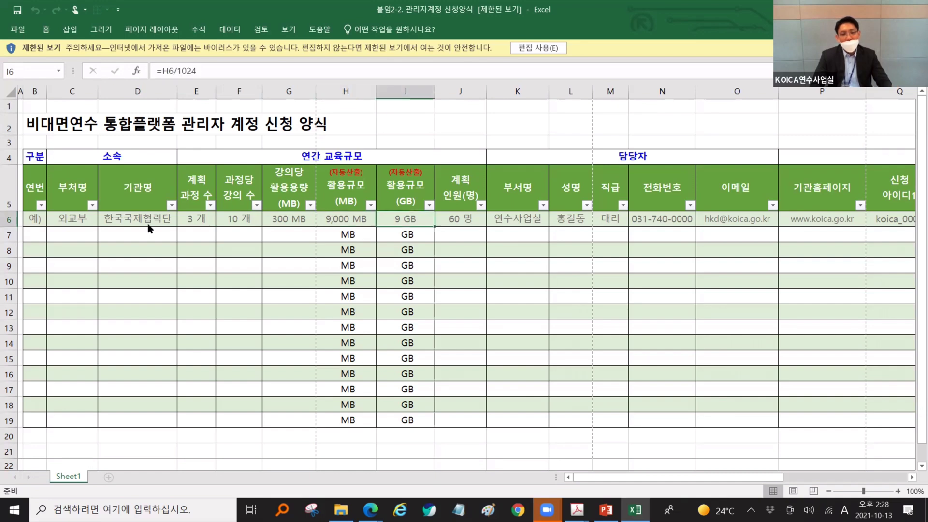
key(Left)
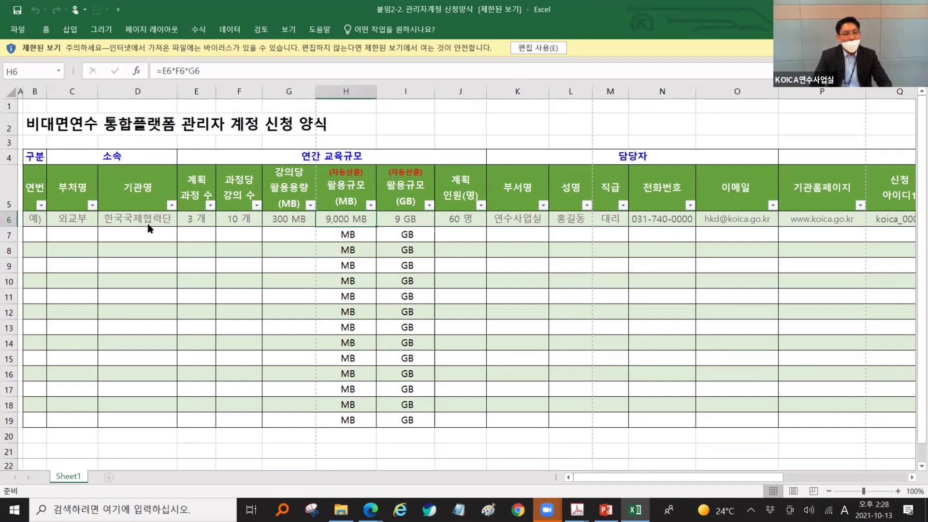
key(Right)
key(Left)
key(Left)
key(Left)
key(Right)
key(Right)
key(Right)
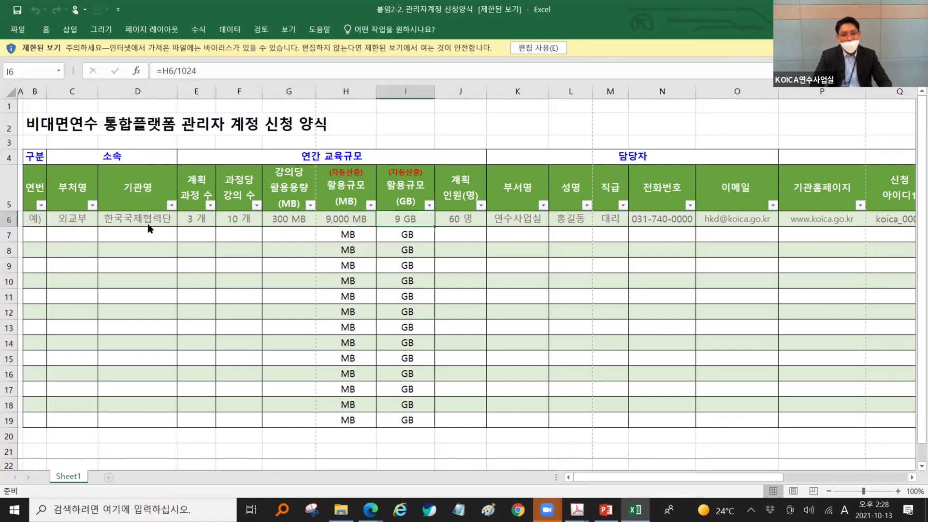
key(Right)
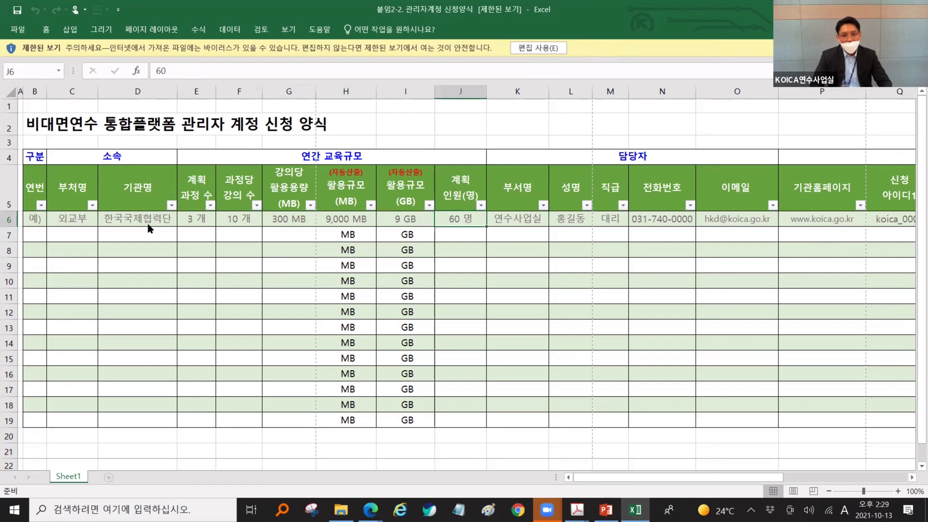
key(Right)
key(Right)
key(Left)
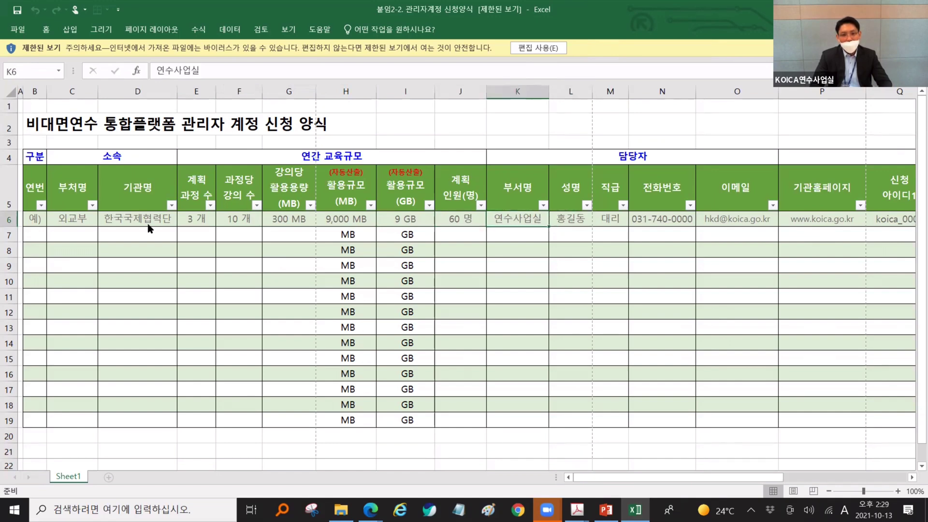
key(Right)
key(Right)
key(Right)
key(Right)
key(Right)
key(Right)
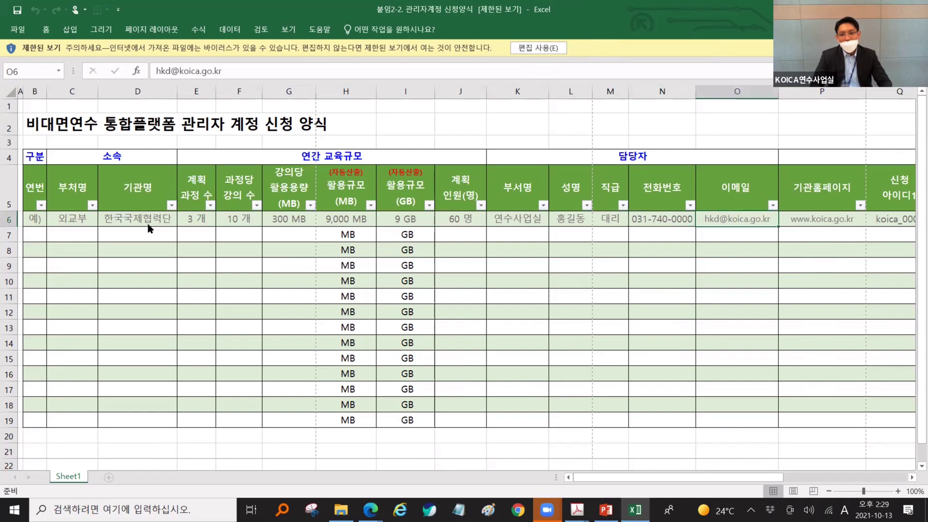
key(Right)
key(Right)
key(Left)
key(Left)
key(Left)
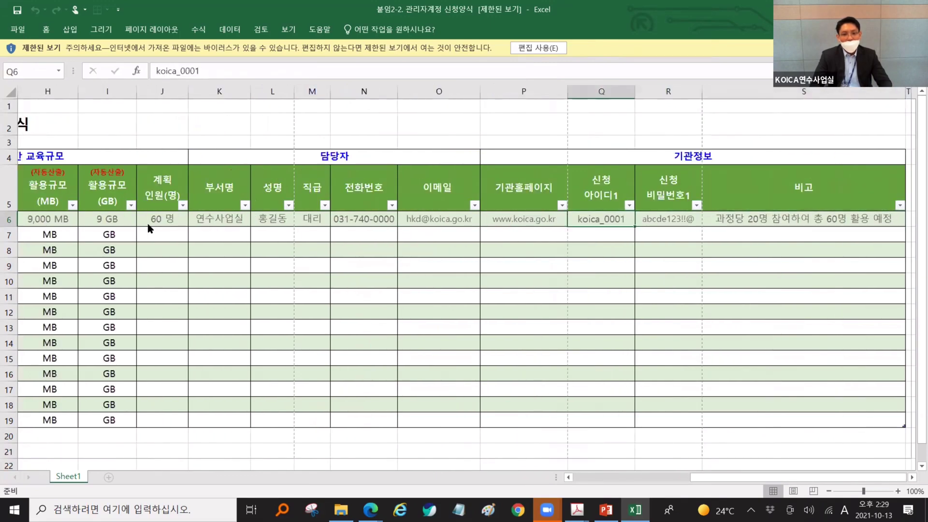
key(Left)
key(Right)
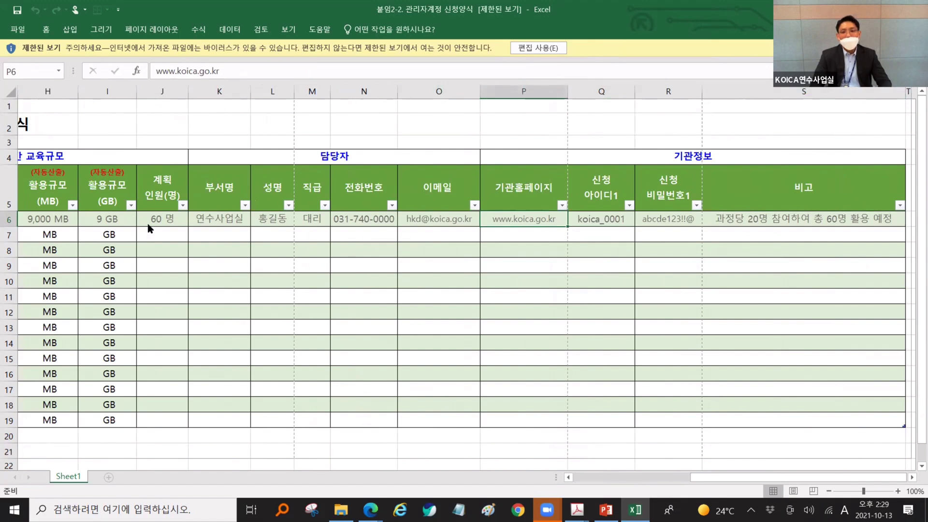
key(Right)
key(Up)
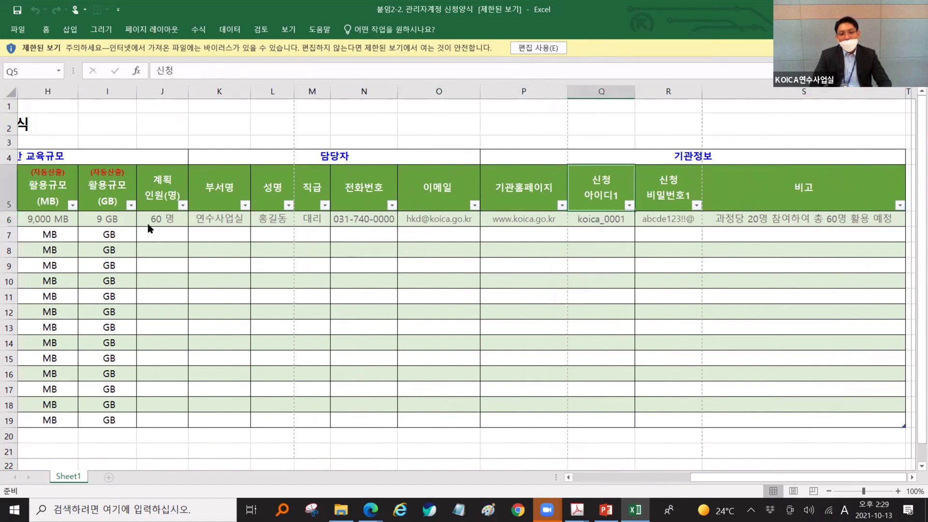
key(Down)
key(Right)
key(Right)
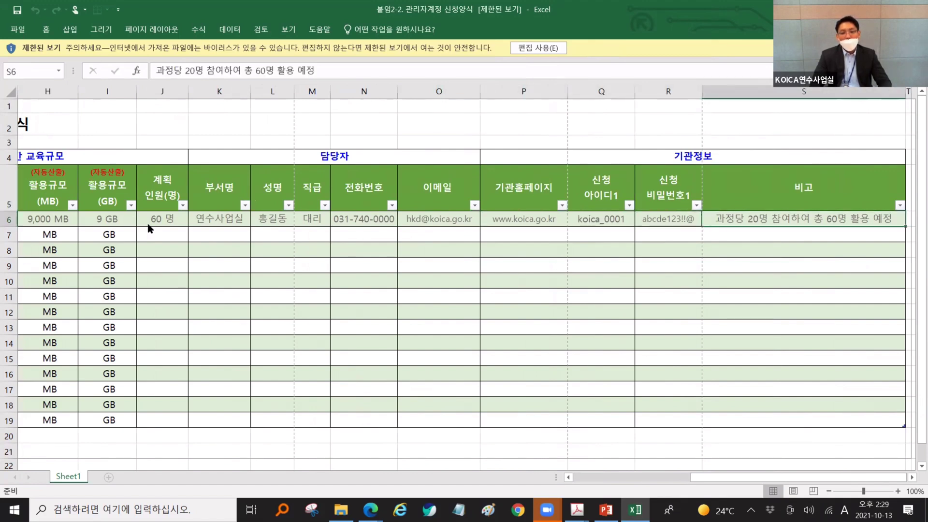
key(Left)
key(Left)
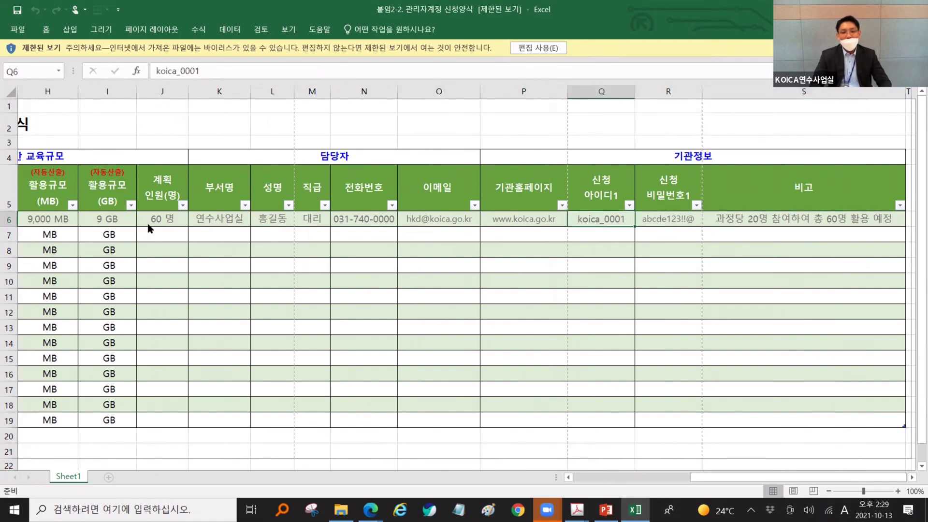
key(Right)
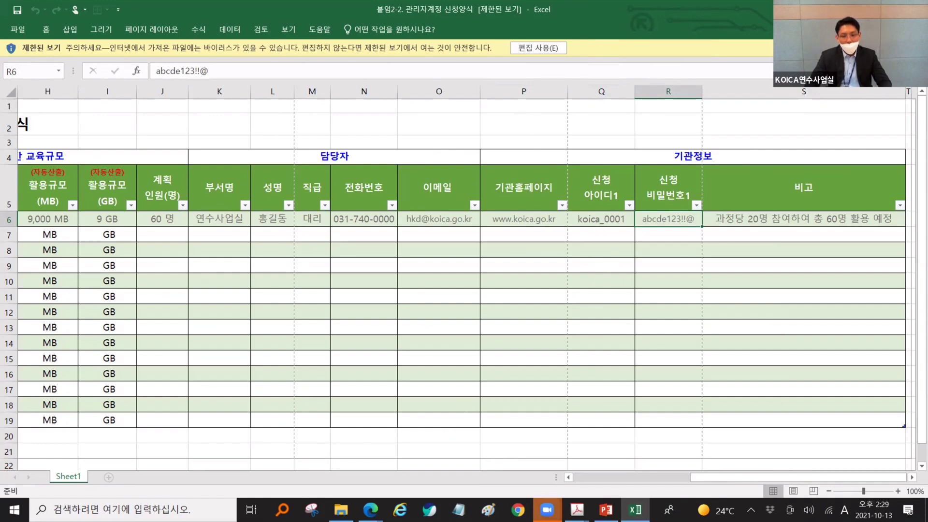
mouse_move(547, 510)
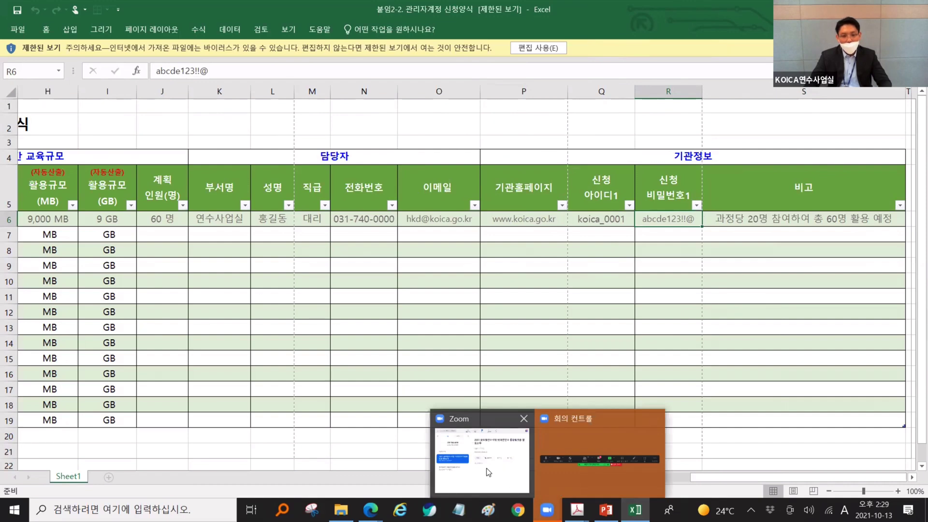
Open the 붙임3. 연간 교육인원 계획(안) workbook from the request documents folder.
mouse_move(371, 510)
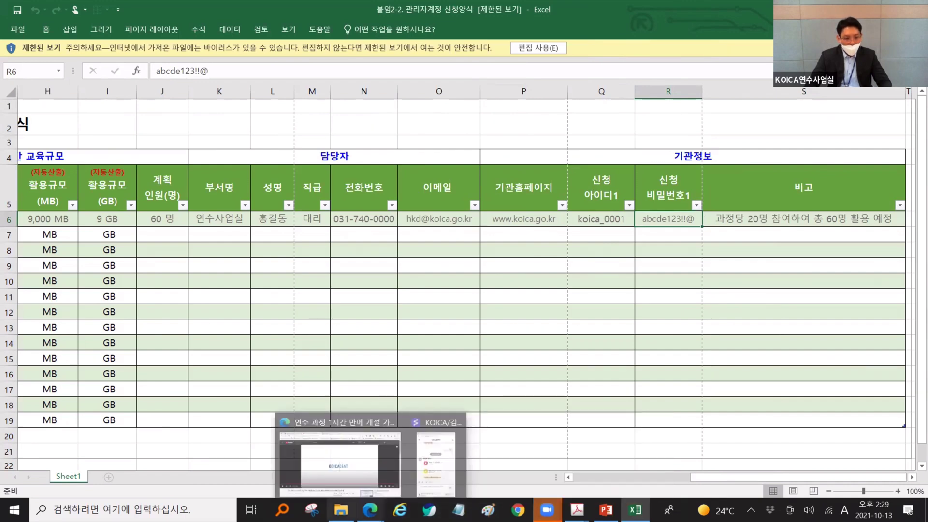
click(344, 476)
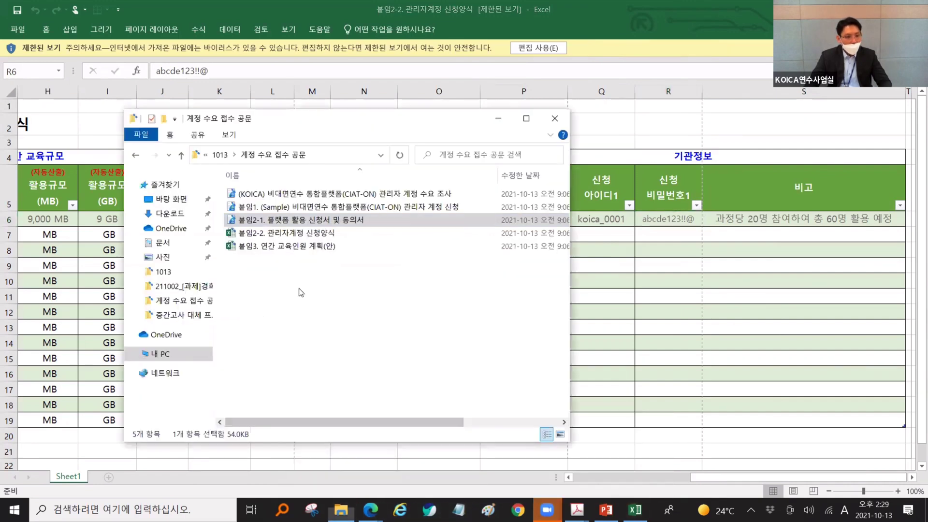
click(302, 248)
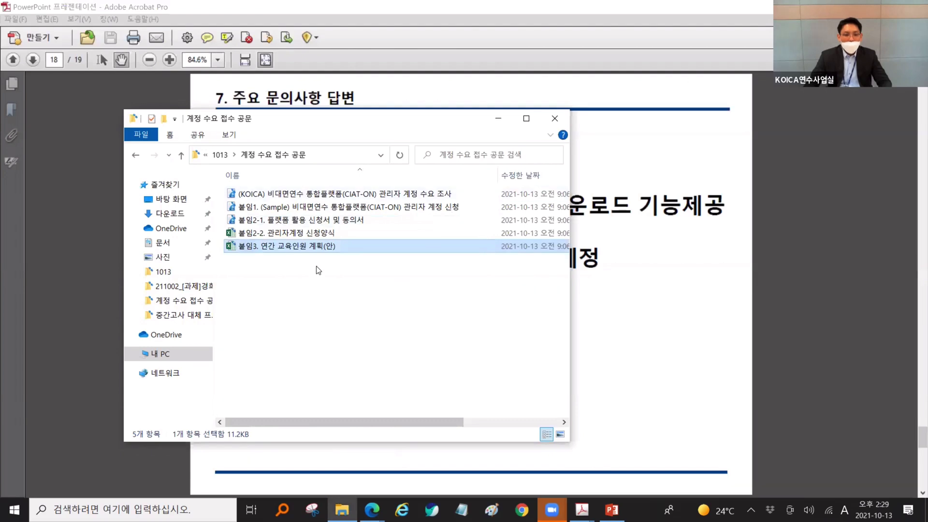
double_click(313, 248)
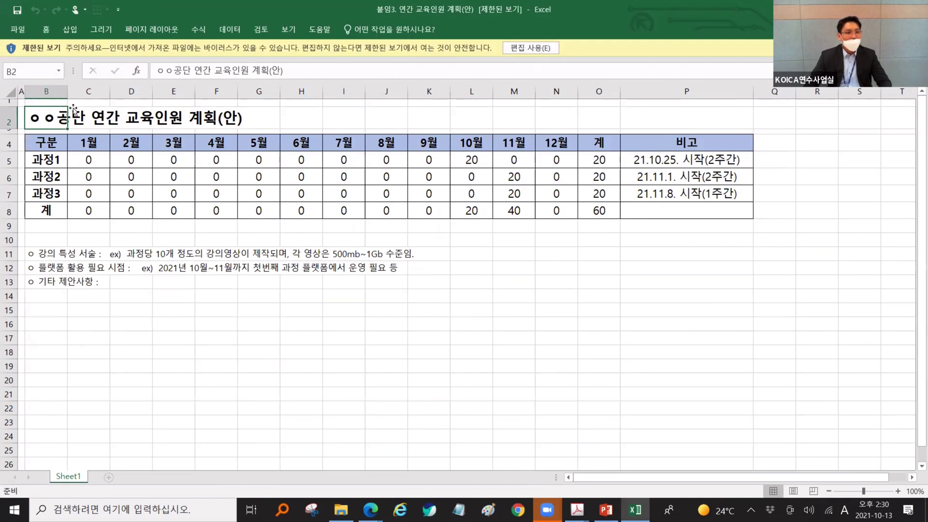
Go over the 과정1–과정3 monthly figures: 20 trainees each in October and November.
click(86, 159)
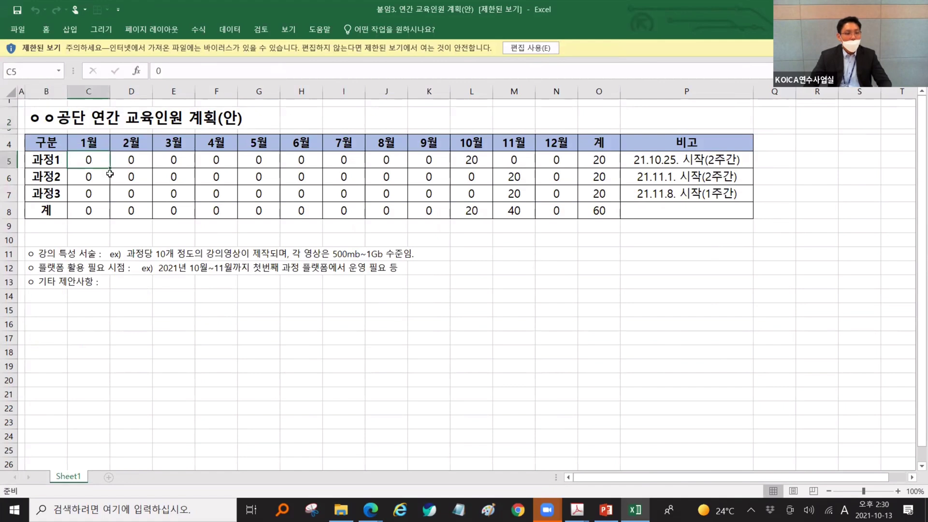
drag(50, 159, 63, 194)
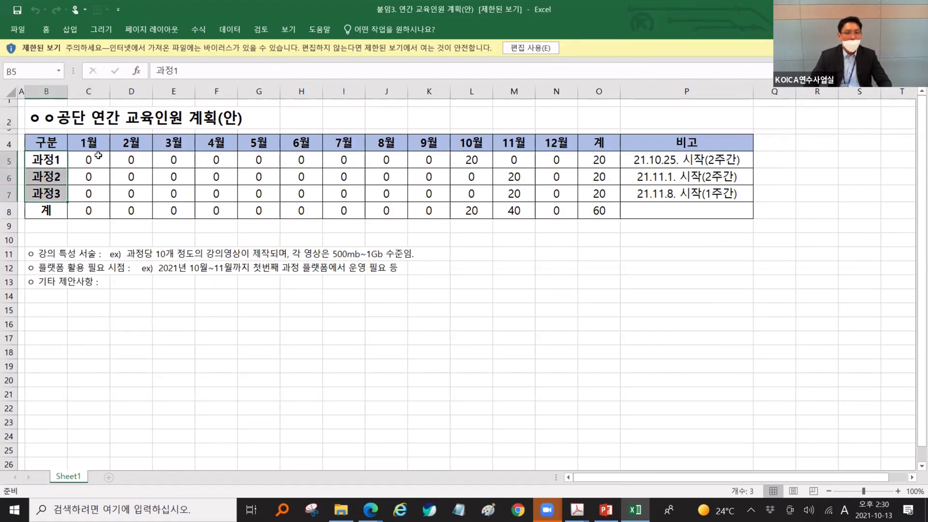
drag(101, 155, 126, 159)
click(126, 160)
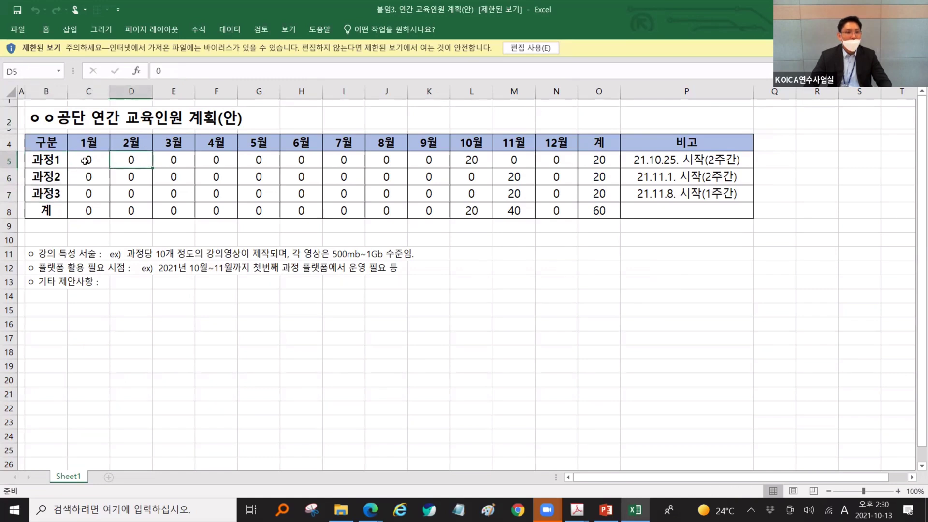
click(84, 162)
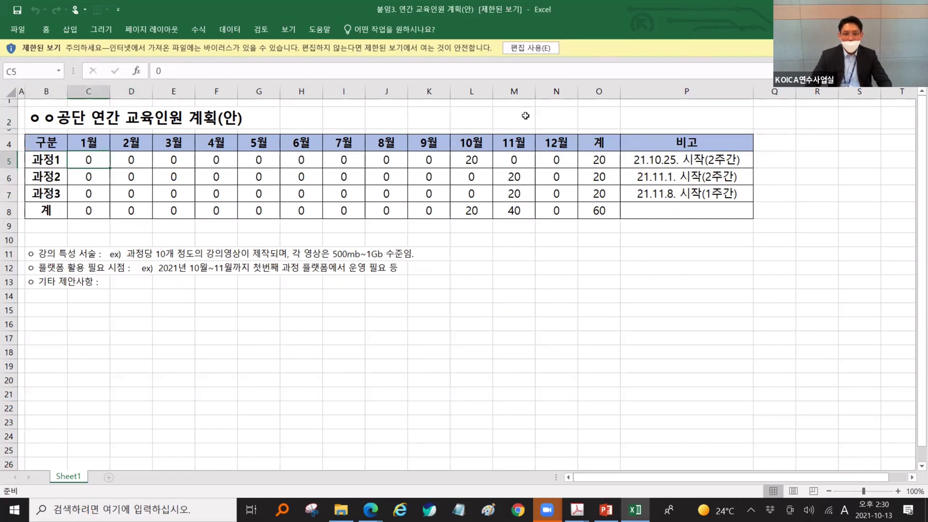
click(477, 160)
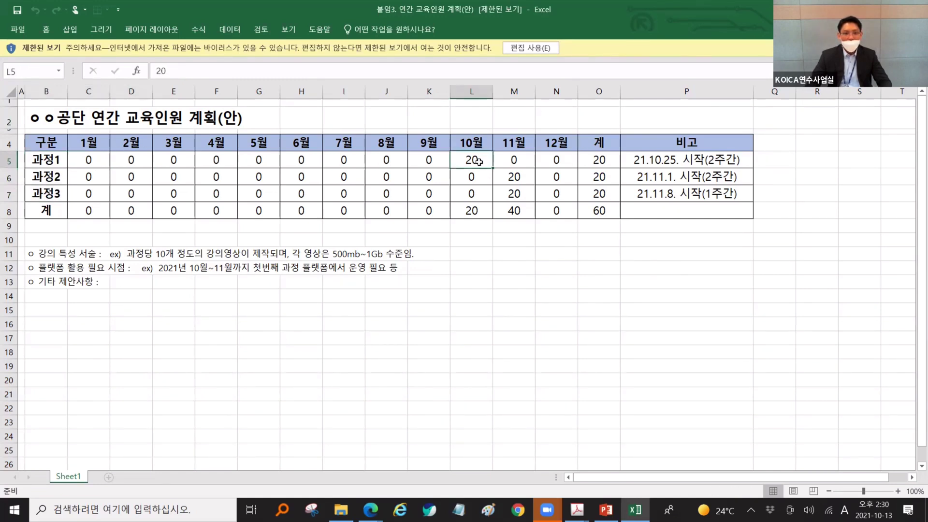
click(513, 182)
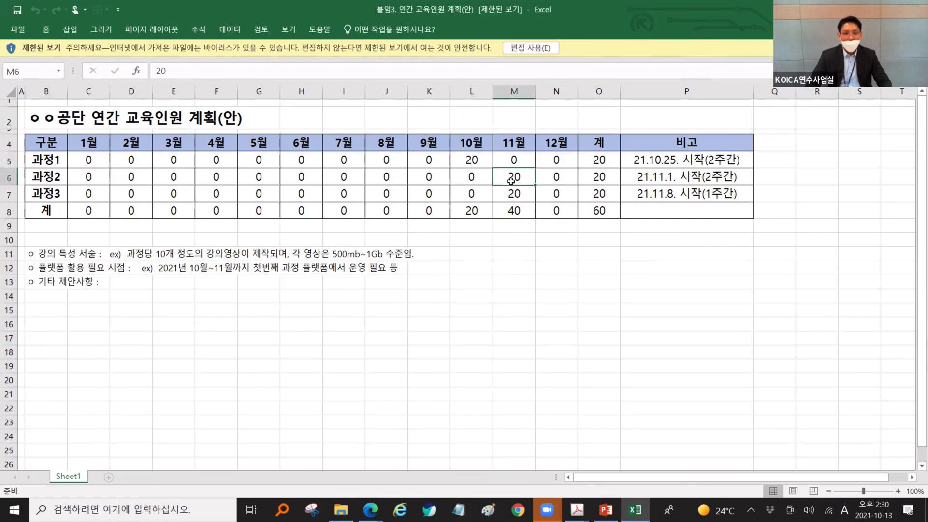
click(513, 195)
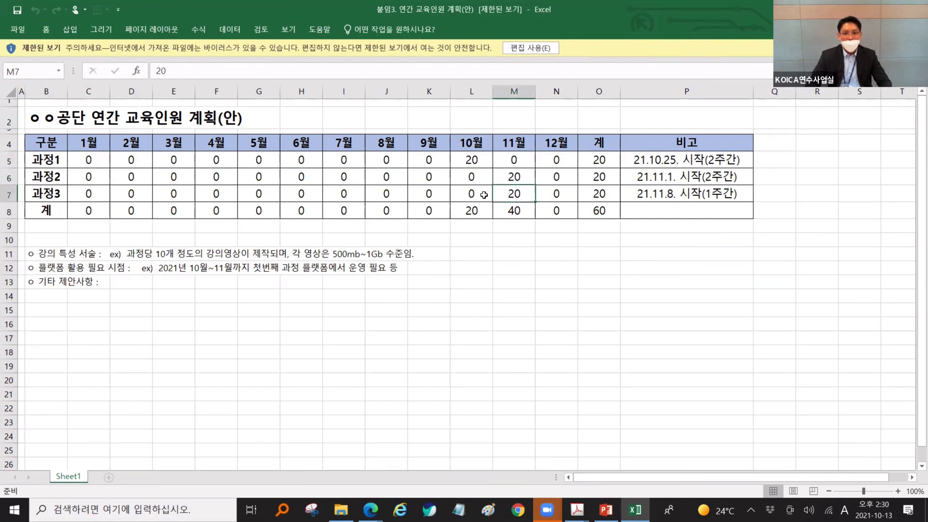
Review the totals row's grand total of 60 and the three course start-date remarks.
drag(472, 209, 603, 207)
click(603, 207)
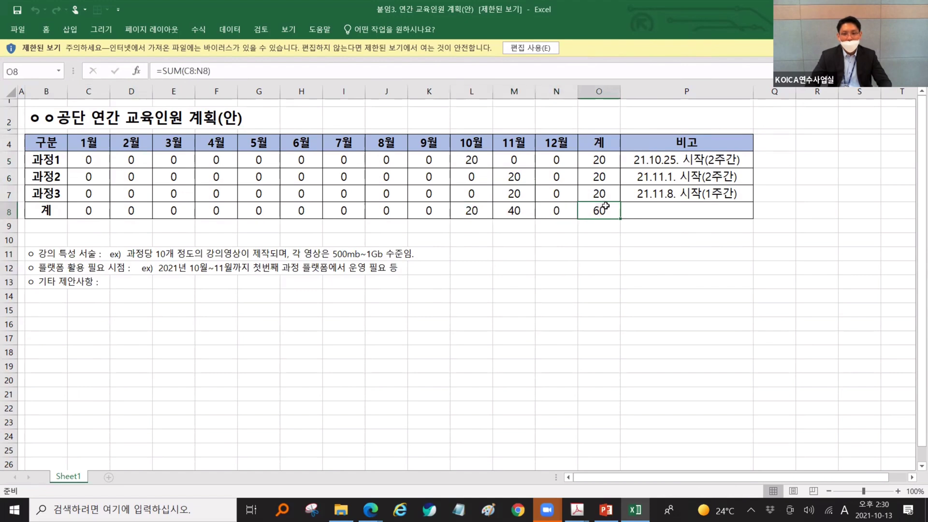
drag(665, 155, 669, 195)
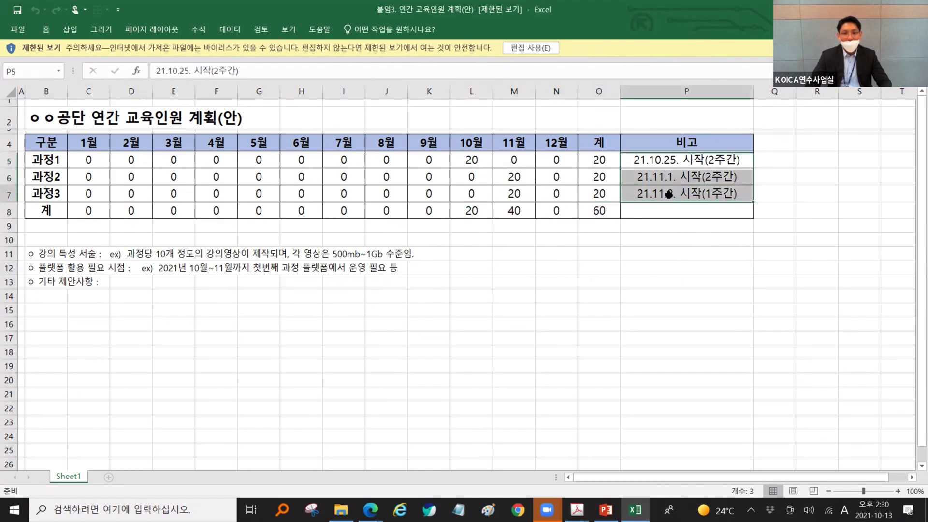
click(669, 195)
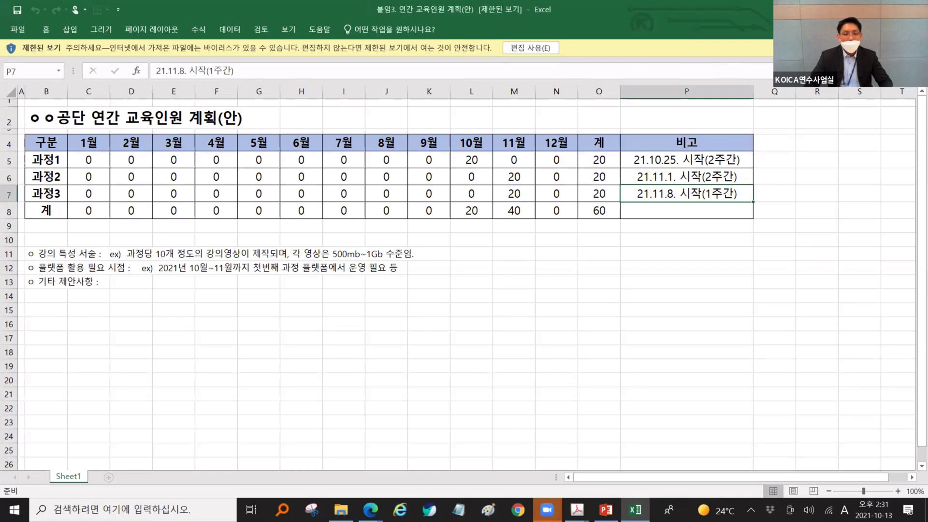
Close the training plan workbook and file folder, returning to Acrobat's slide 18 Q&A page.
key(alt+F4)
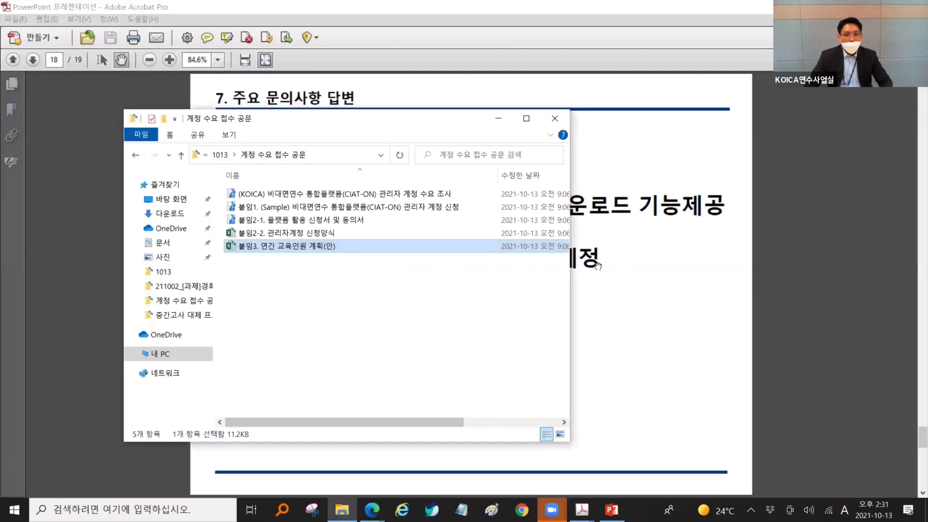
click(561, 117)
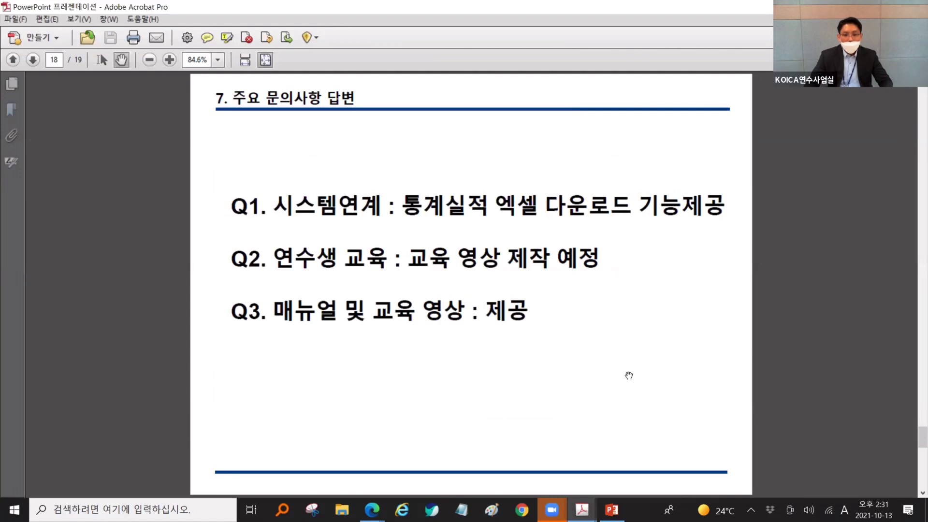
scroll(578, 339, down, 1)
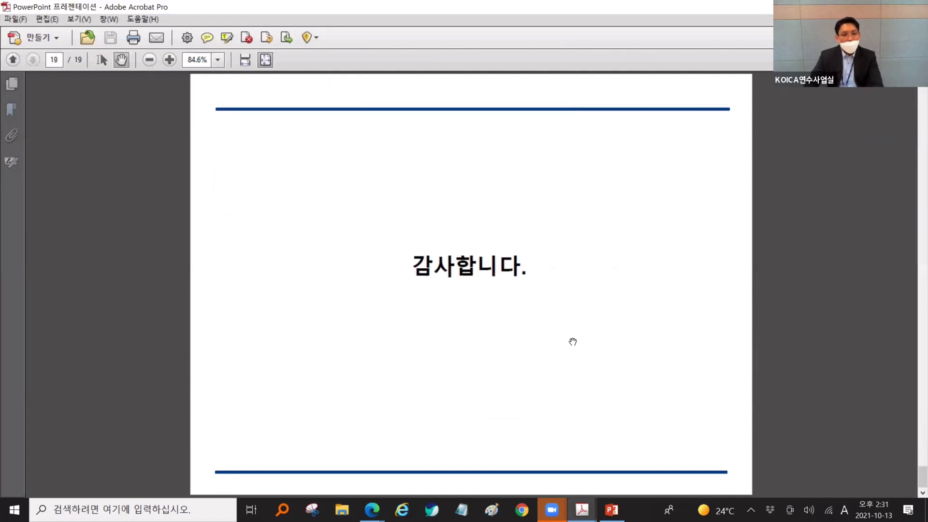
scroll(556, 334, up, 1)
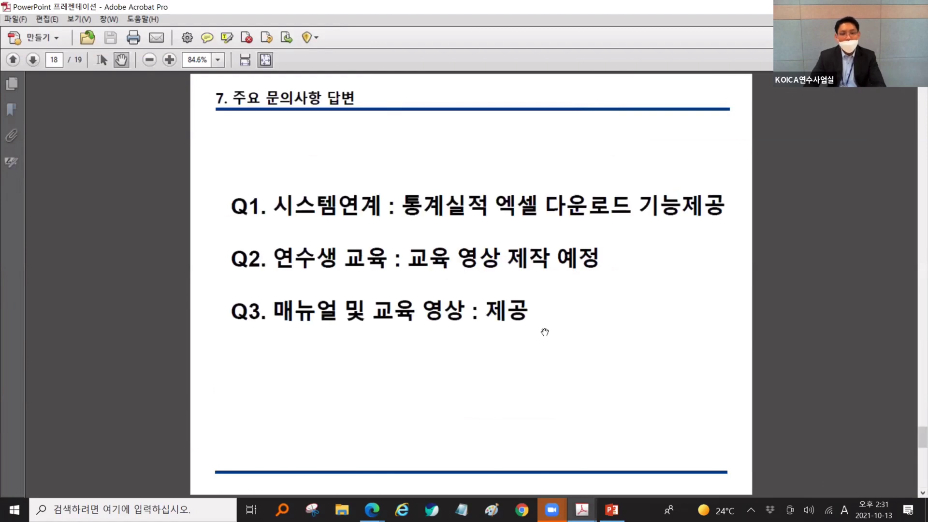
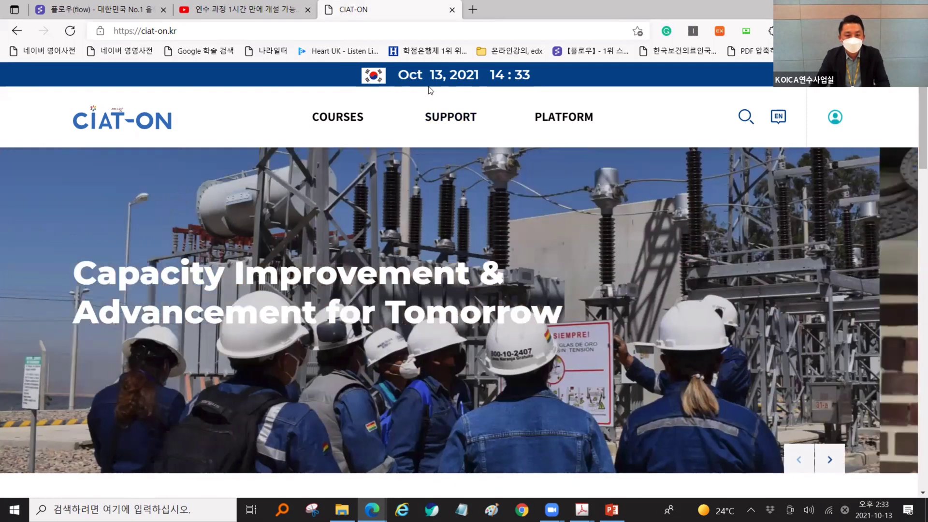
Browse the current CIAT-ON page, then open the Courses catalogue.
mouse_move(429, 89)
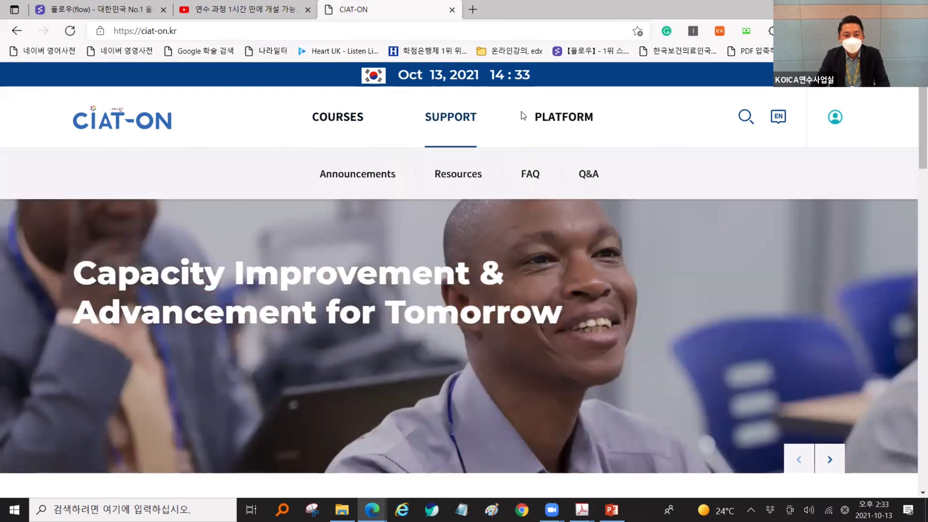
mouse_move(563, 128)
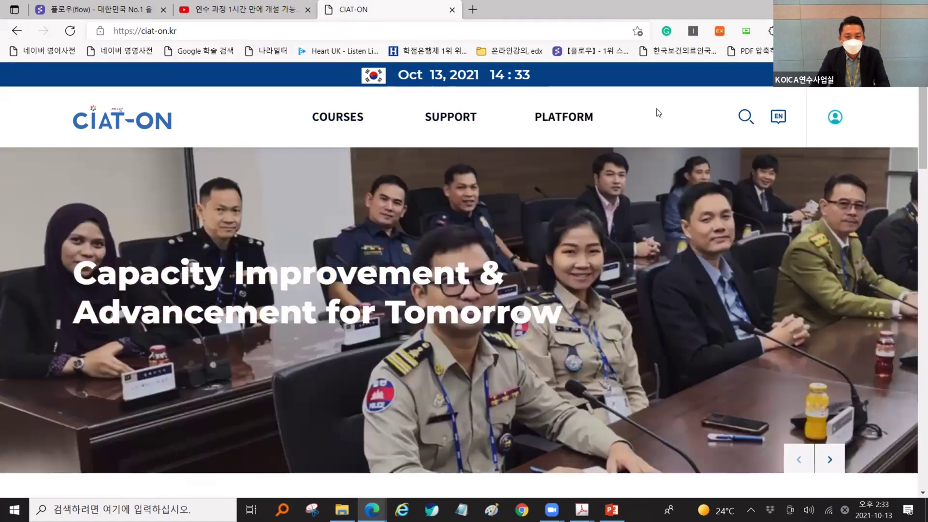
scroll(428, 248, down, 1)
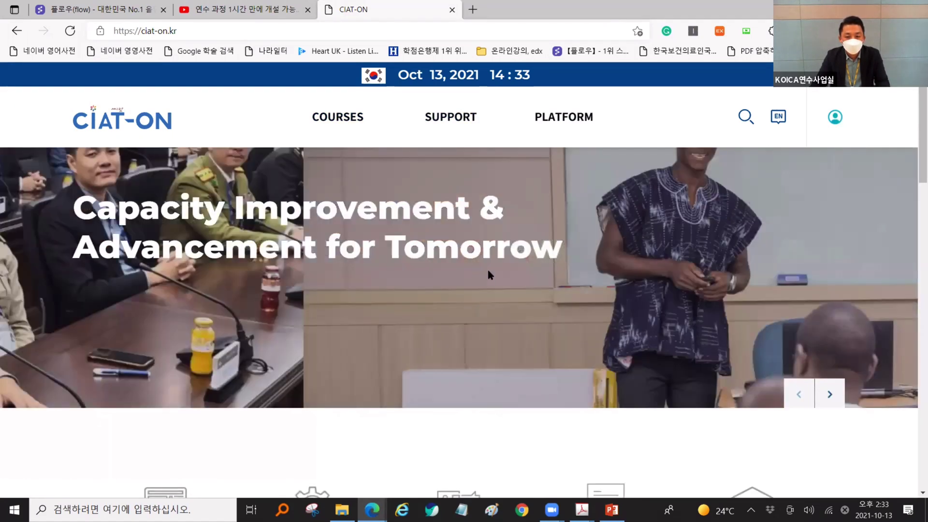
scroll(486, 267, down, 4)
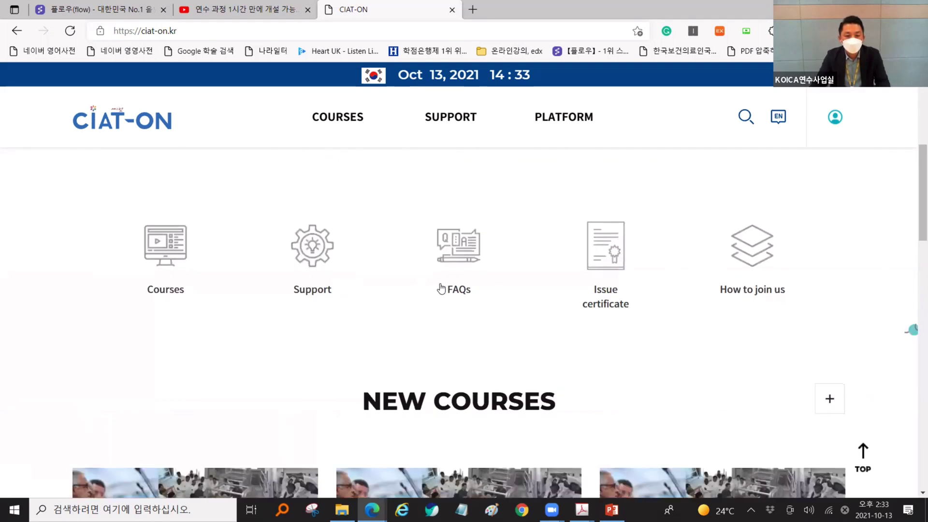
scroll(460, 283, down, 4)
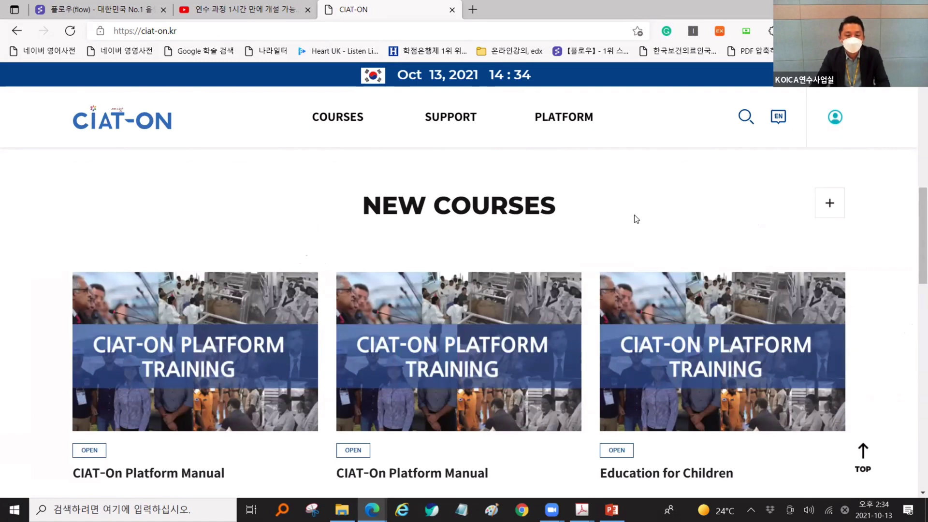
scroll(628, 228, down, 4)
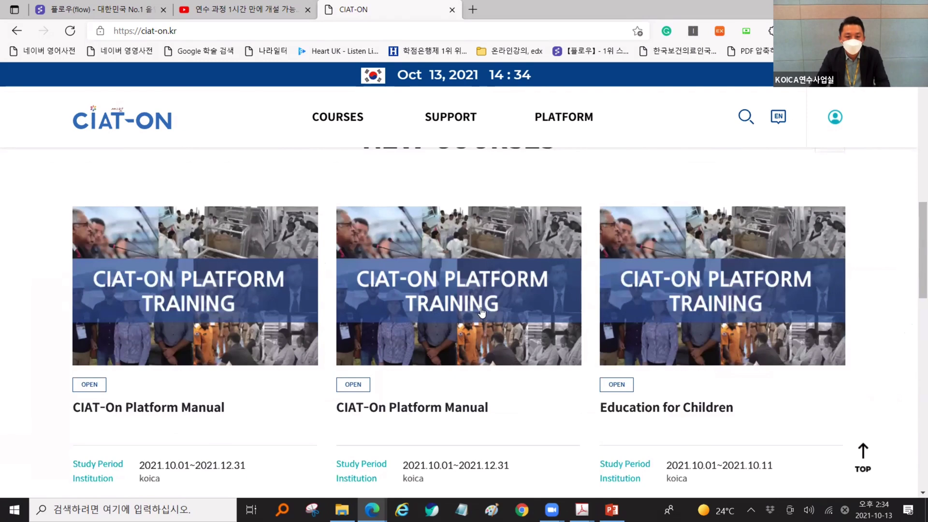
scroll(485, 309, down, 8)
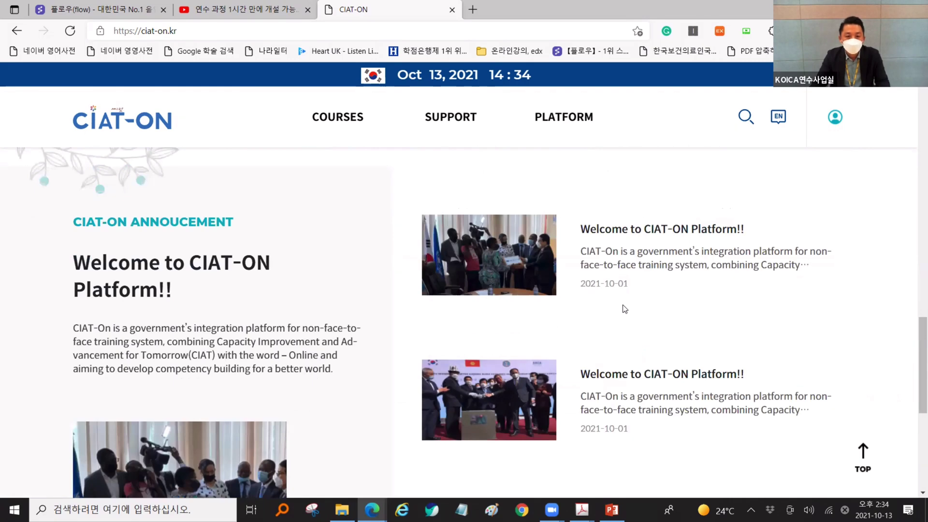
scroll(621, 305, down, 3)
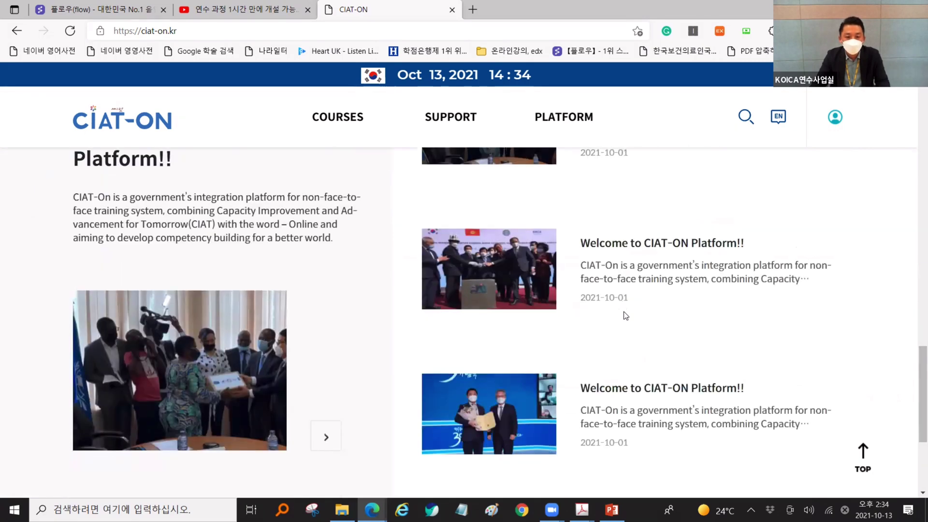
scroll(624, 313, down, 4)
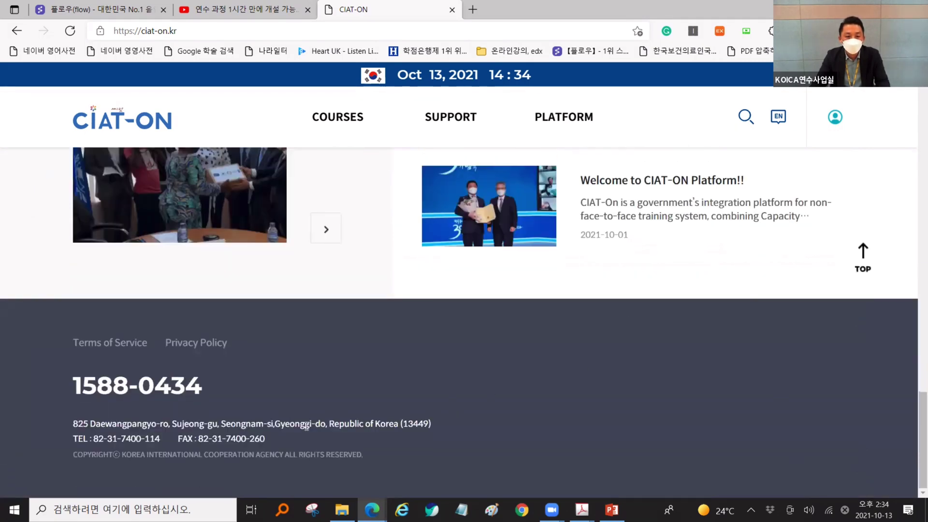
scroll(613, 349, up, 3)
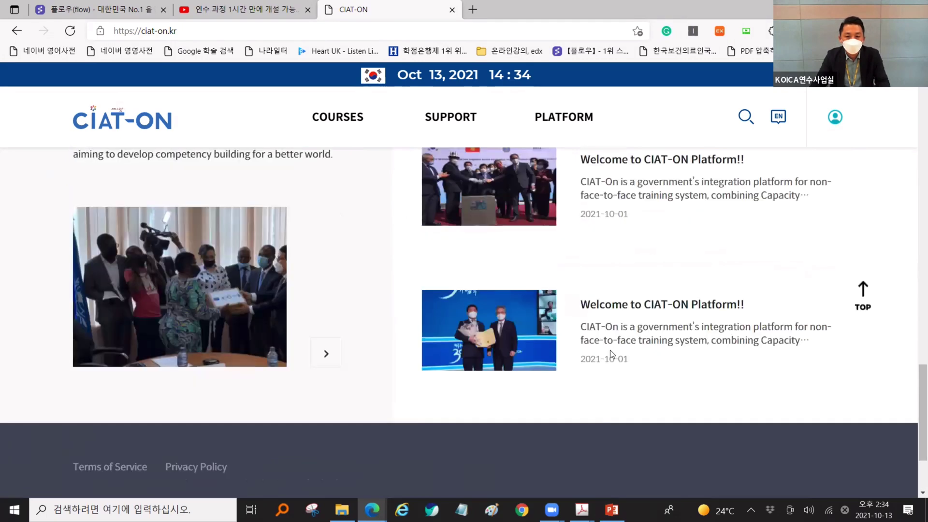
scroll(610, 350, up, 20)
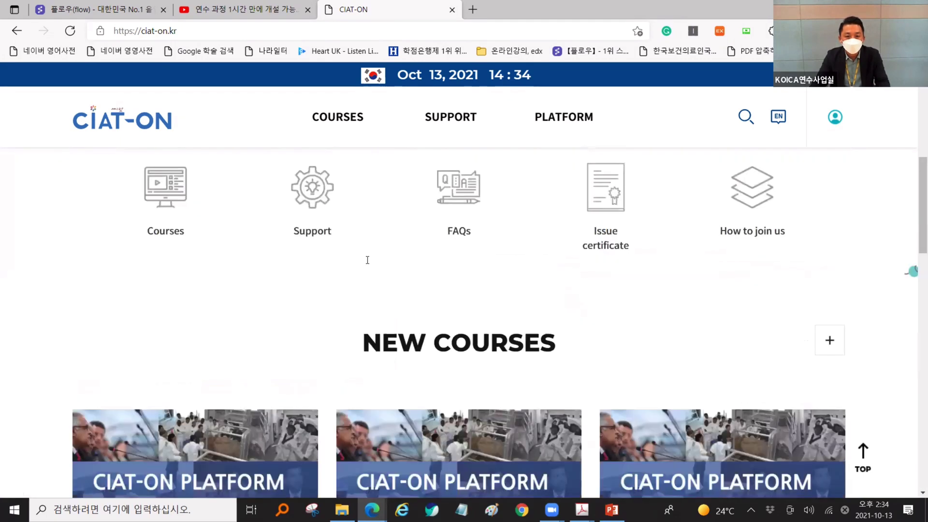
scroll(368, 260, up, 6)
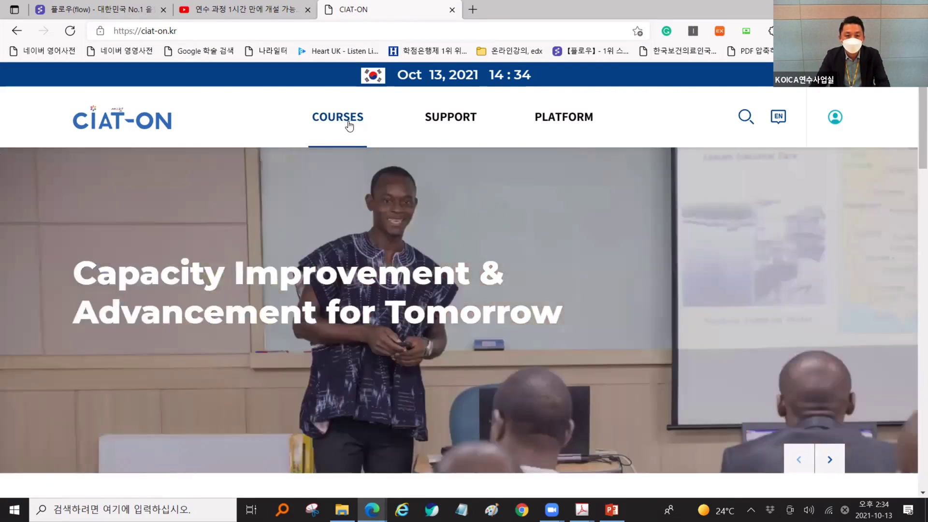
click(347, 125)
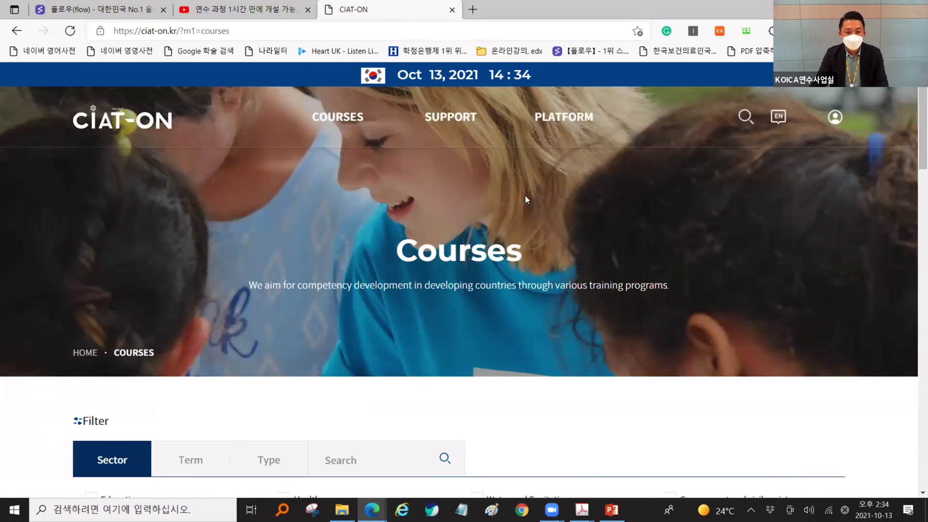
scroll(525, 195, down, 5)
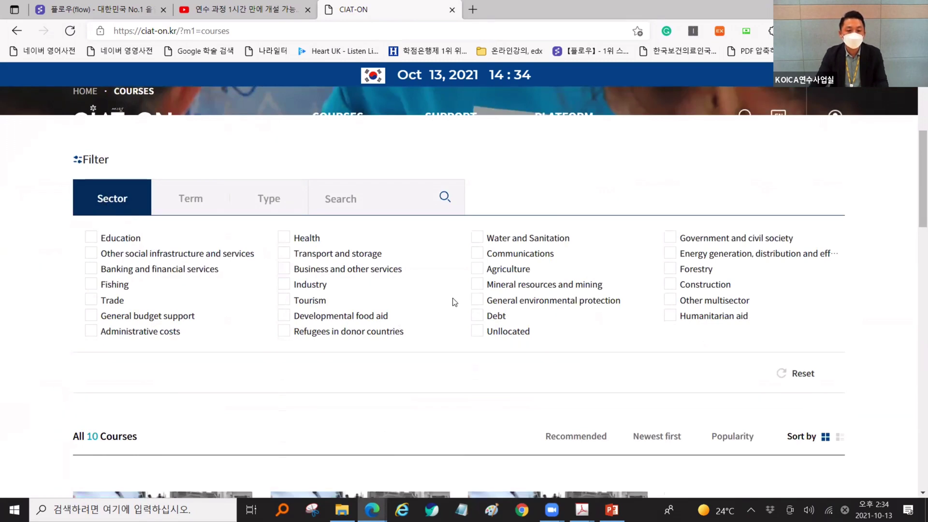
Expand the Term and Type filter options on the Courses page.
click(193, 200)
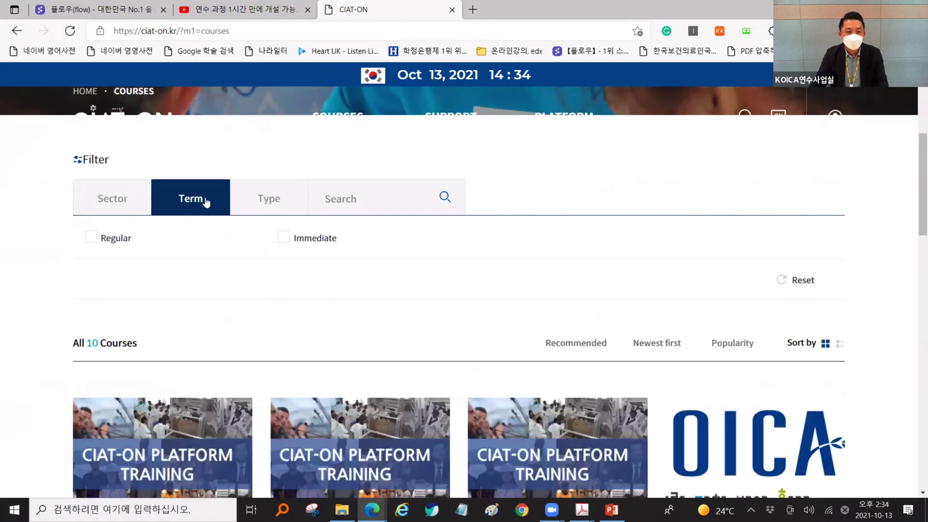
click(265, 202)
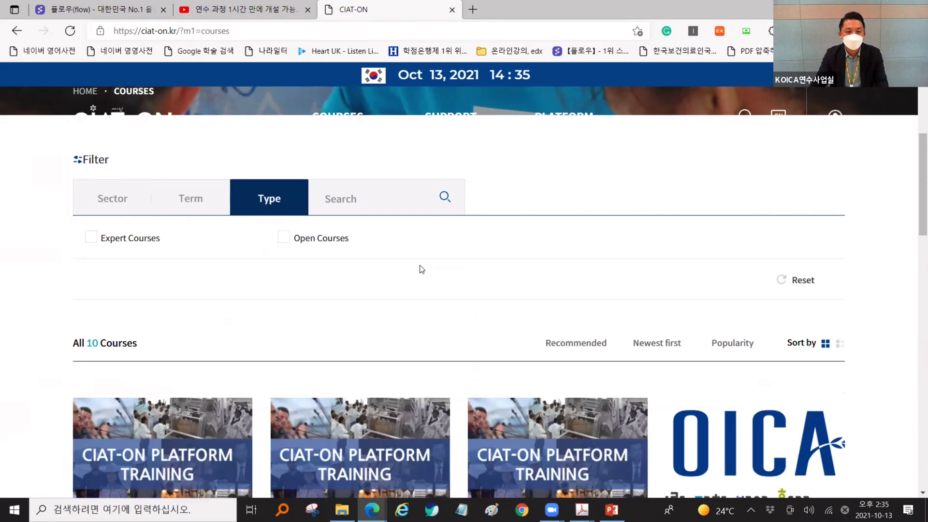
scroll(471, 237, down, 1)
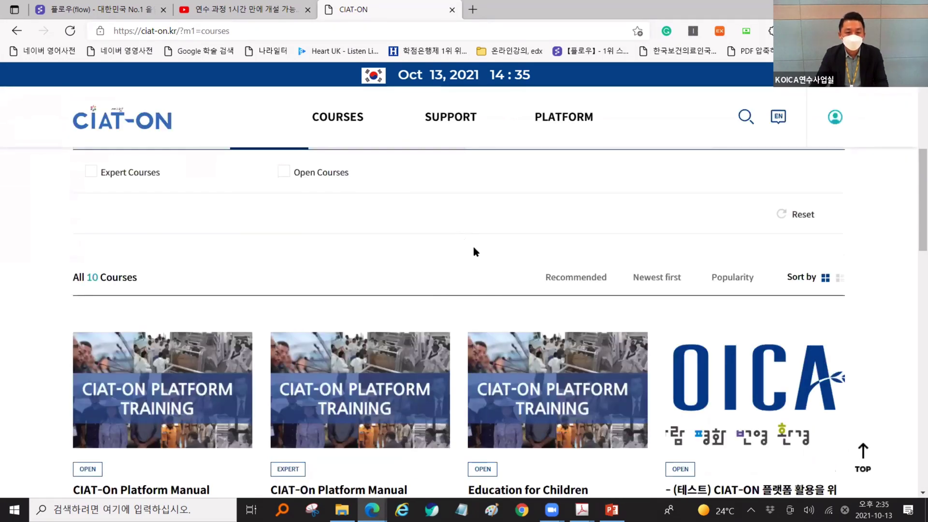
scroll(478, 246, down, 1)
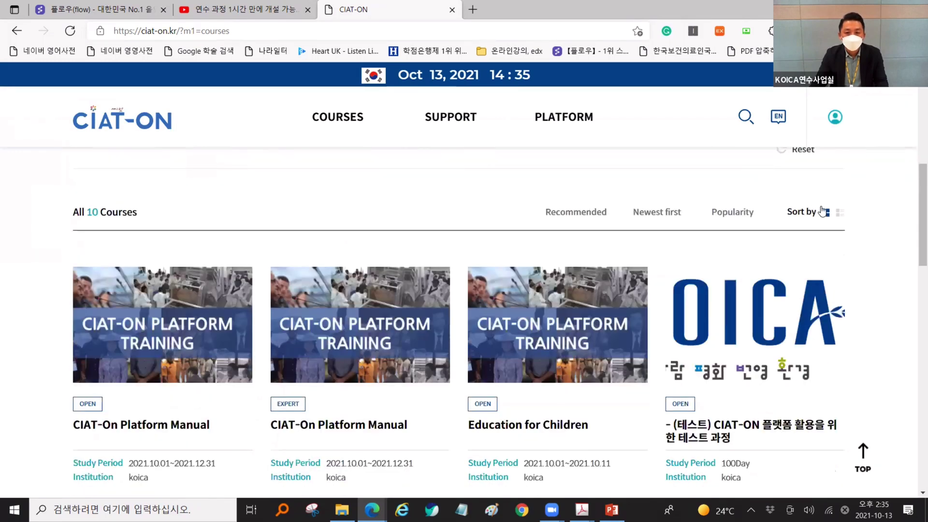
scroll(830, 203, down, 1)
scroll(837, 184, up, 1)
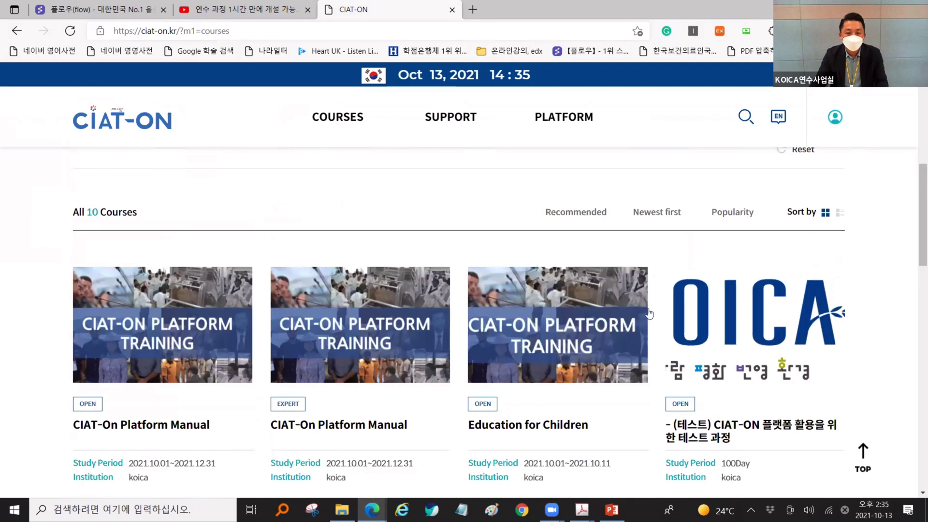
scroll(603, 317, down, 2)
scroll(801, 228, up, 2)
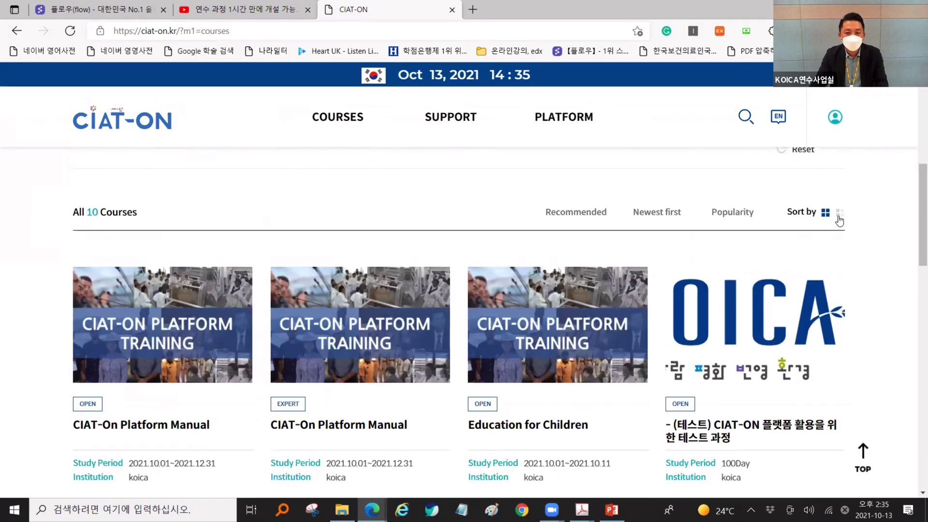
Switch the course cards to list view, then back to the card grid.
click(840, 217)
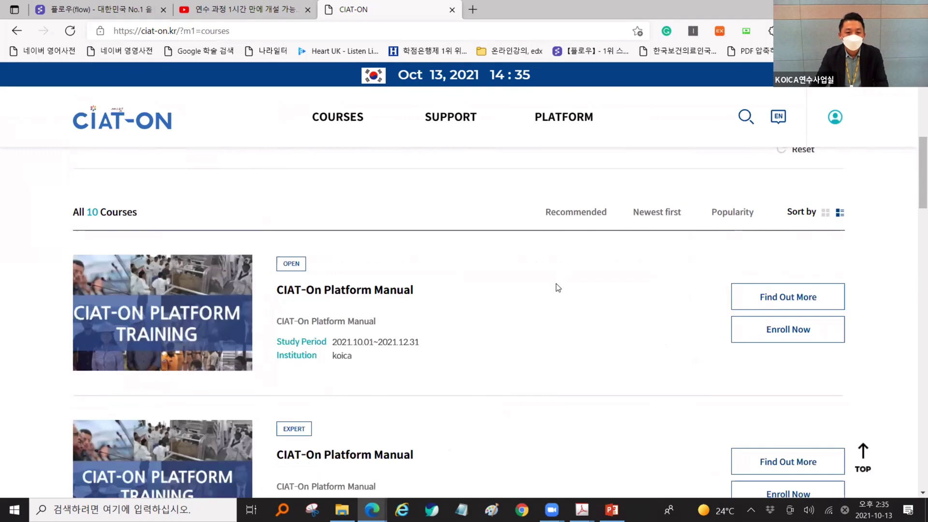
scroll(556, 283, down, 3)
scroll(537, 300, down, 2)
scroll(532, 307, up, 8)
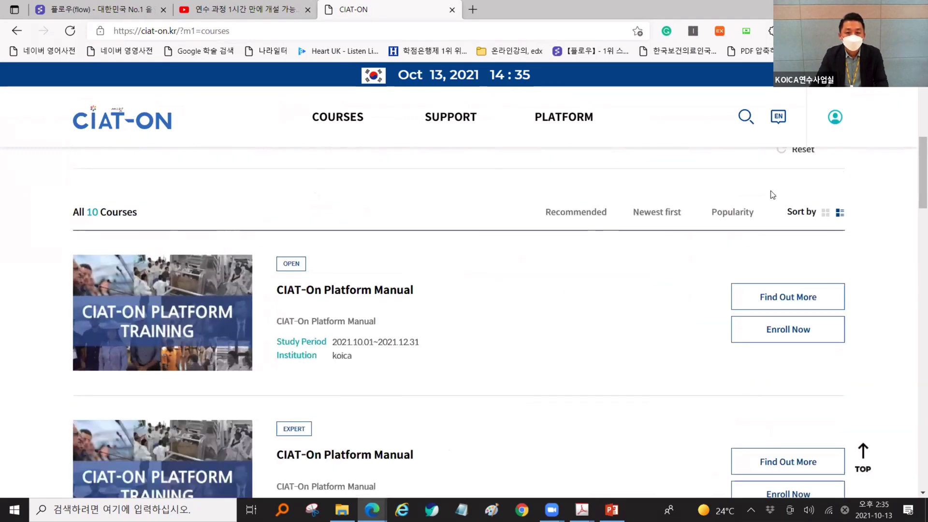
click(825, 216)
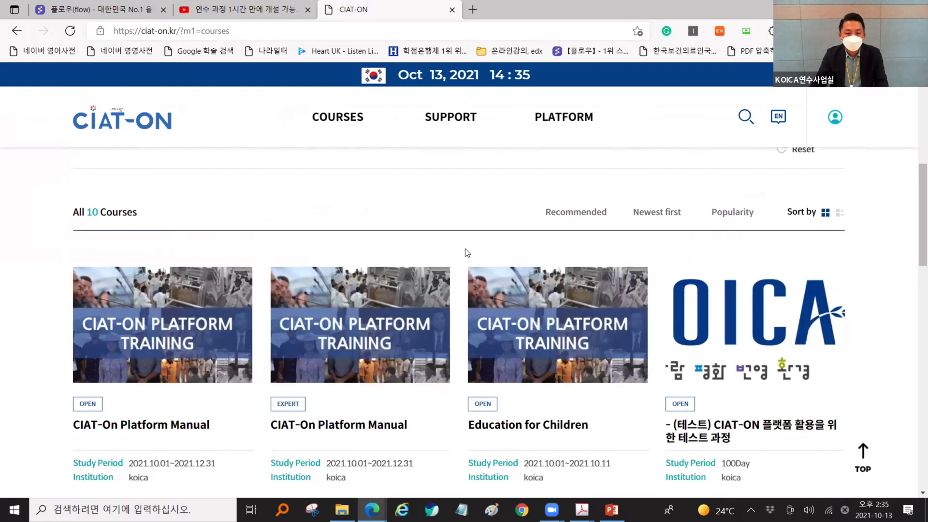
scroll(140, 305, down, 3)
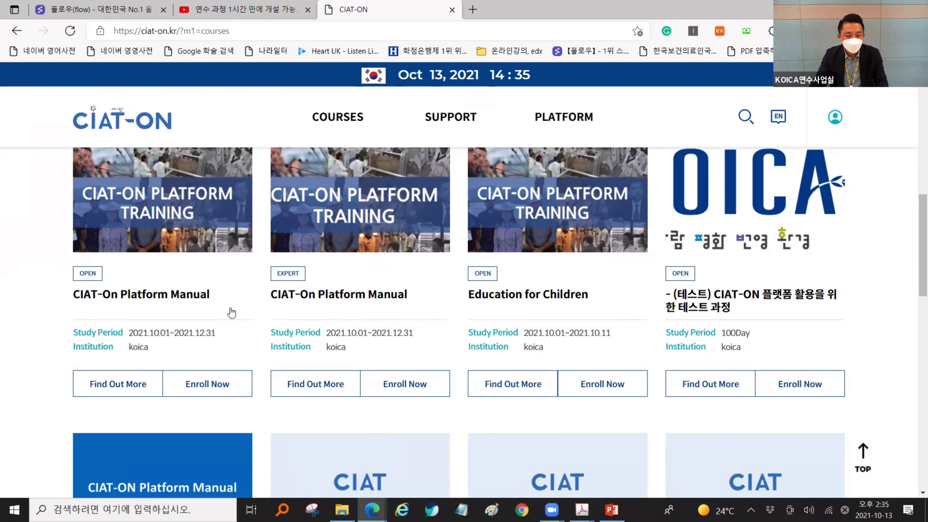
scroll(235, 317, down, 1)
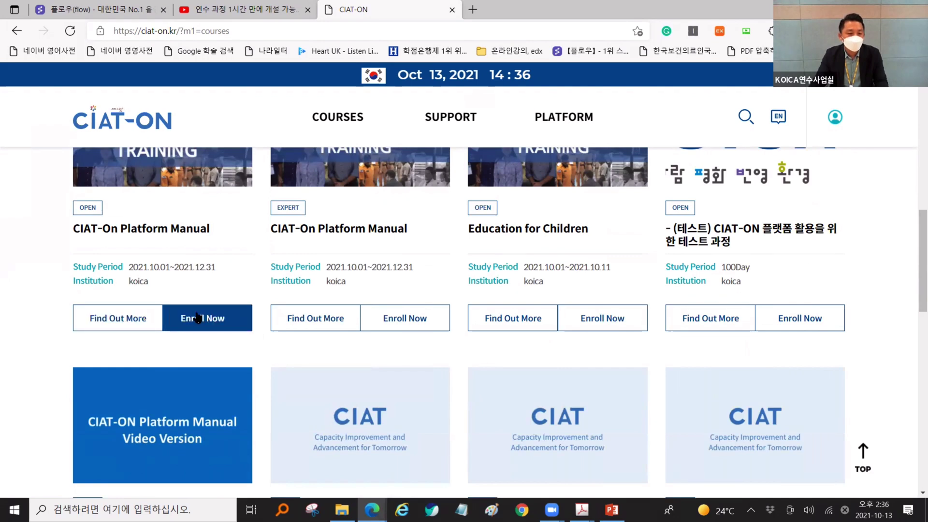
Open the first CIAT-On Platform Manual course's detail page and read through it.
click(125, 323)
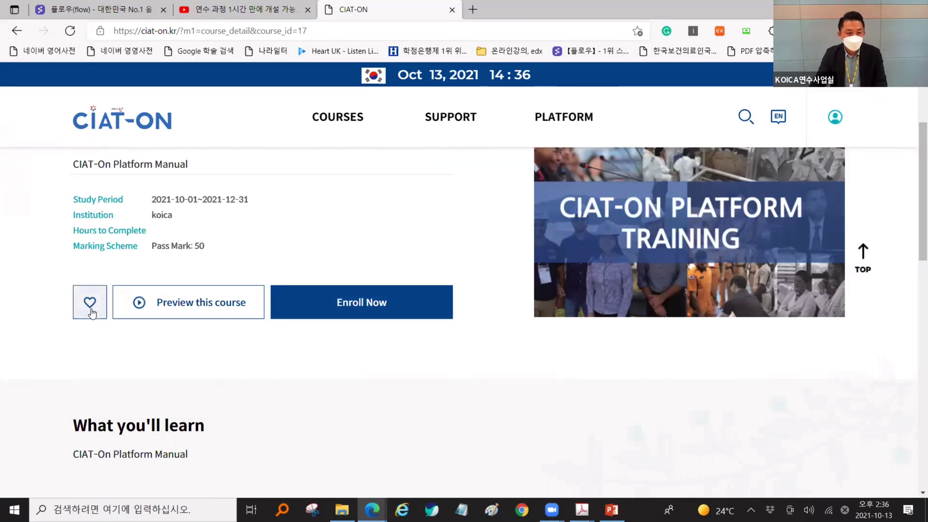
scroll(309, 266, up, 1)
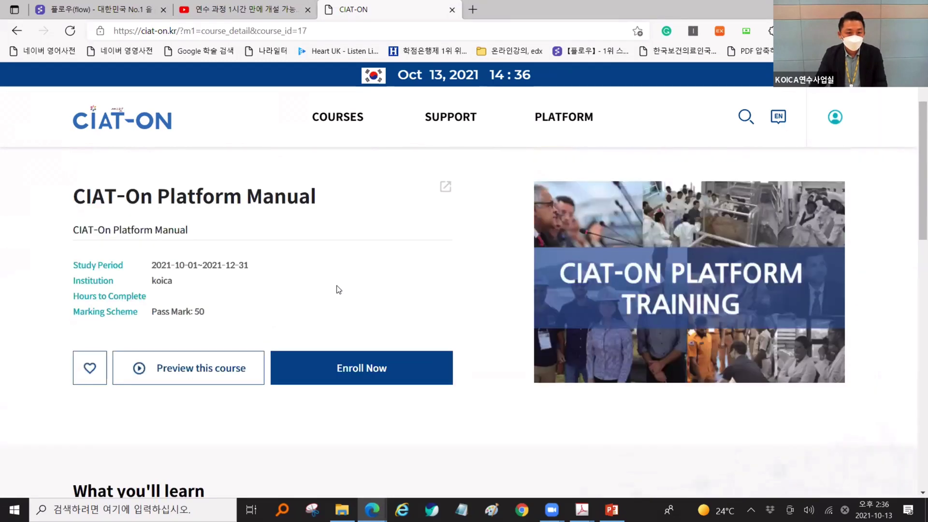
scroll(343, 288, up, 2)
scroll(348, 290, down, 1)
scroll(290, 297, up, 1)
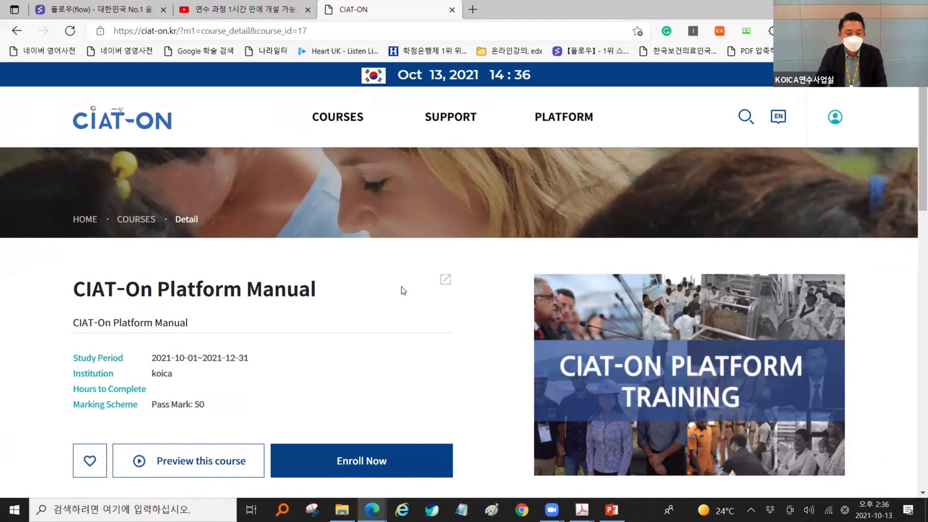
scroll(406, 287, down, 1)
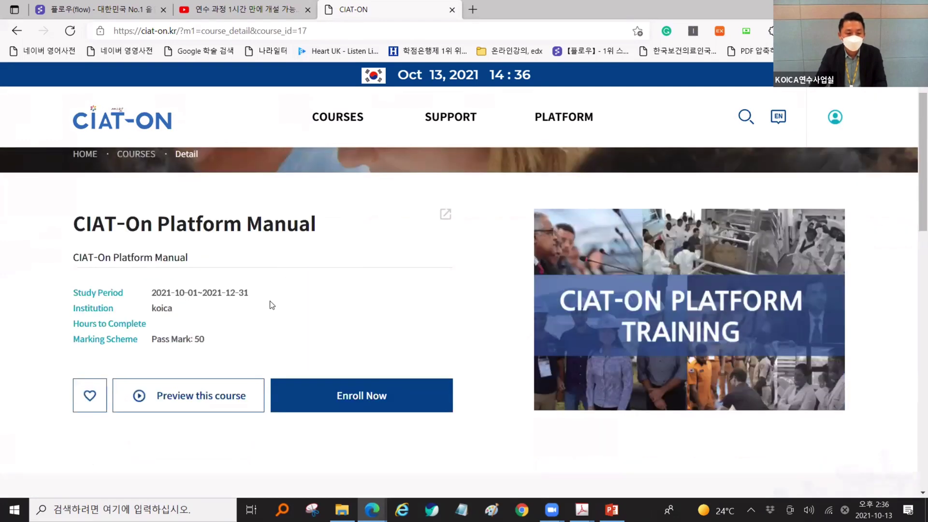
scroll(231, 306, down, 1)
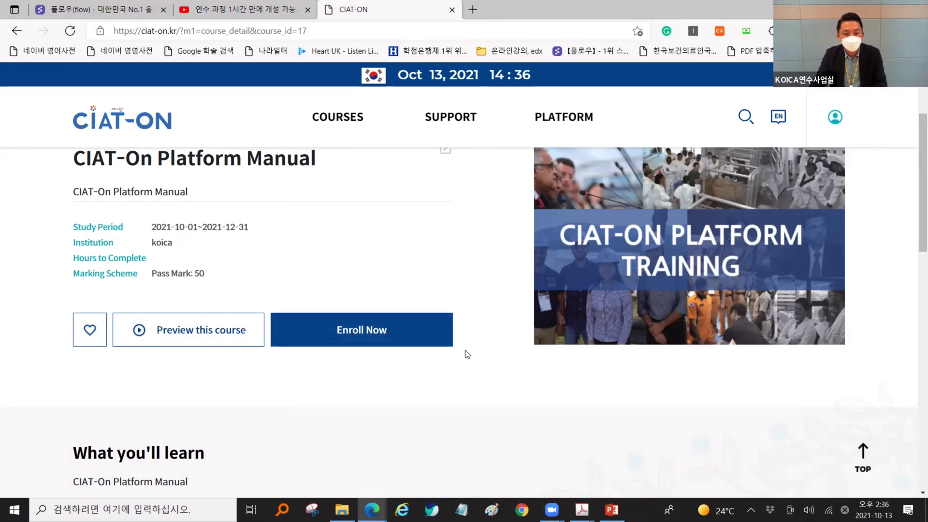
scroll(469, 348, down, 1)
scroll(494, 317, down, 2)
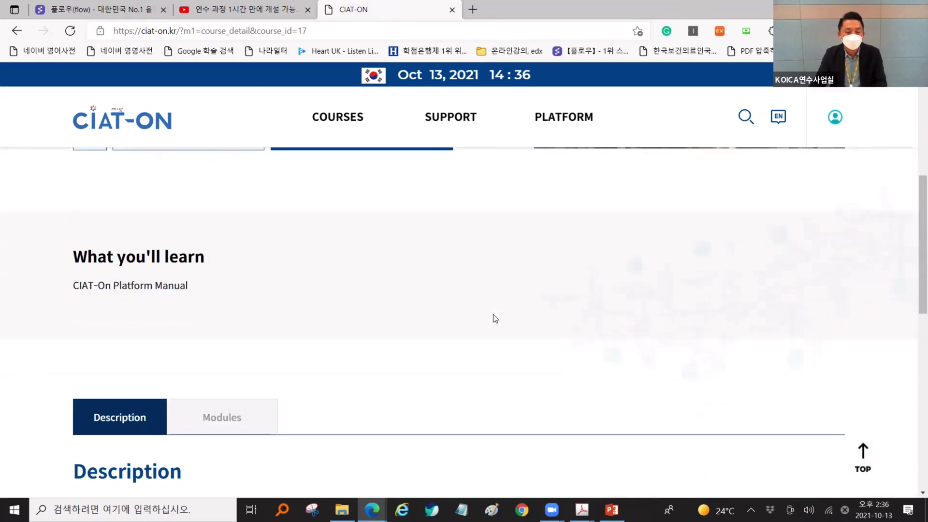
scroll(494, 318, up, 1)
scroll(496, 319, down, 2)
scroll(495, 314, down, 1)
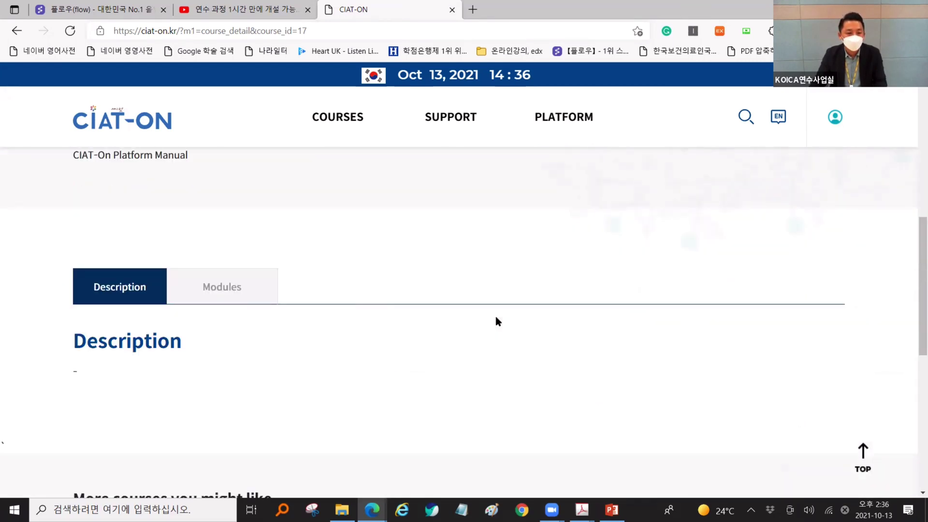
scroll(302, 387, down, 2)
scroll(207, 314, up, 1)
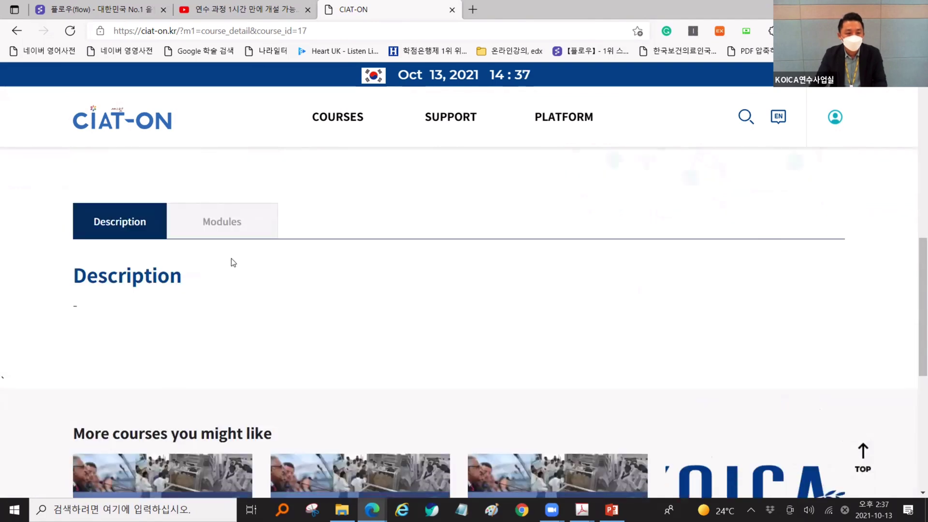
Show the Modules tab with the course's four chapters, from KOICA orientation to completion.
click(219, 226)
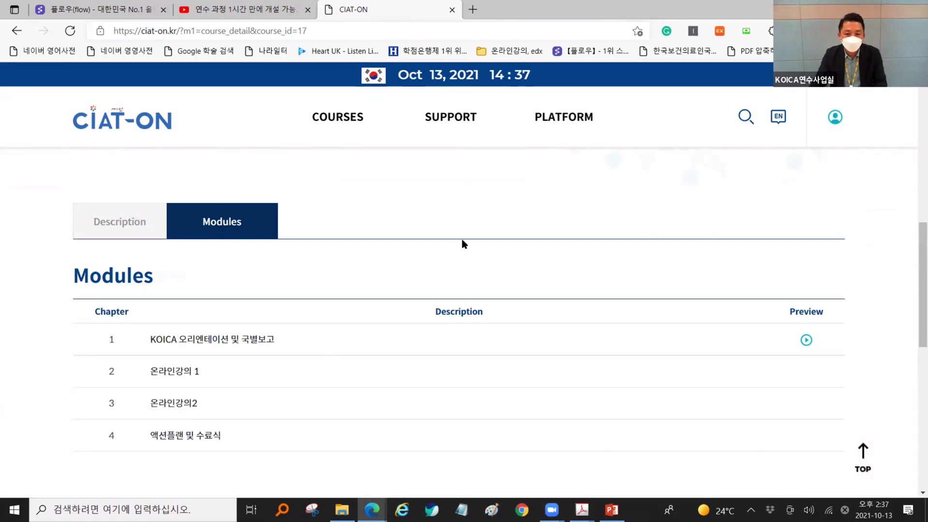
scroll(536, 213, down, 10)
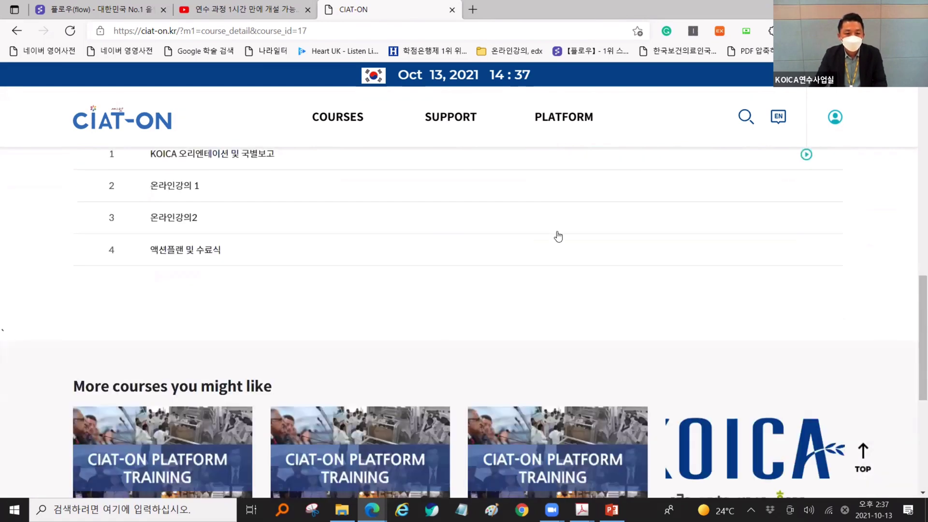
scroll(212, 311, up, 3)
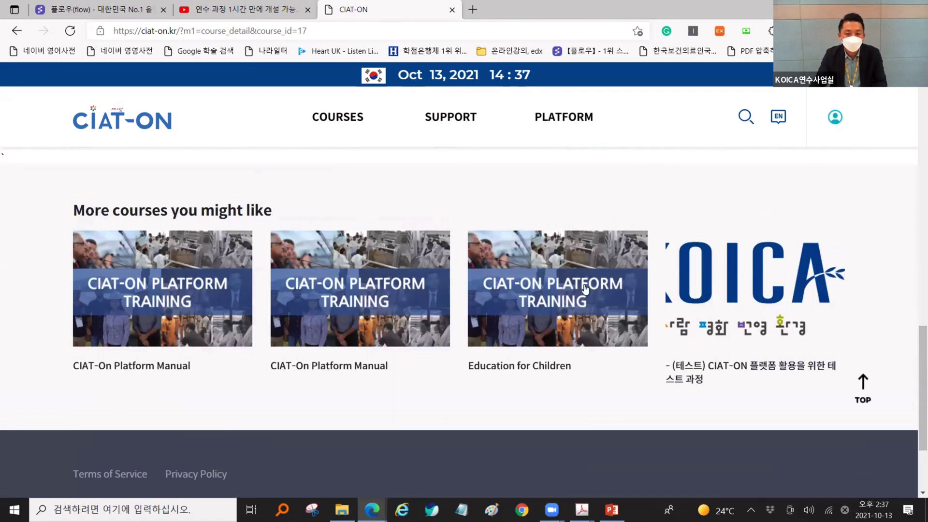
scroll(585, 289, up, 1)
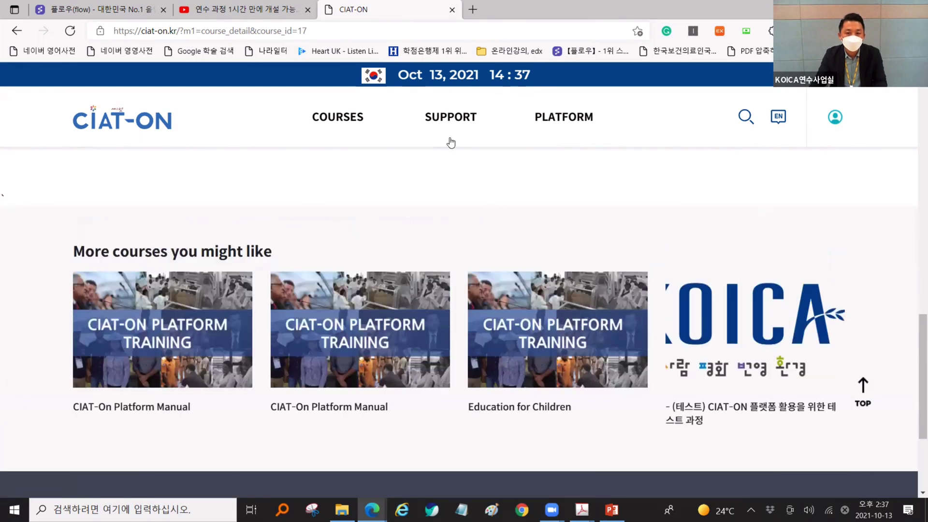
click(451, 119)
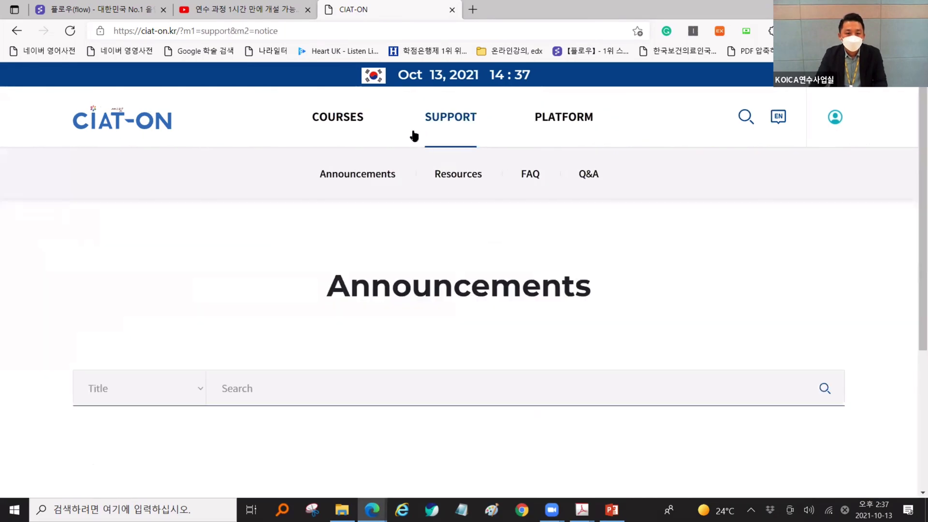
Open Support Resources listing the Institution Admin, Course Operator and Student(Trainee) manuals.
mouse_move(446, 122)
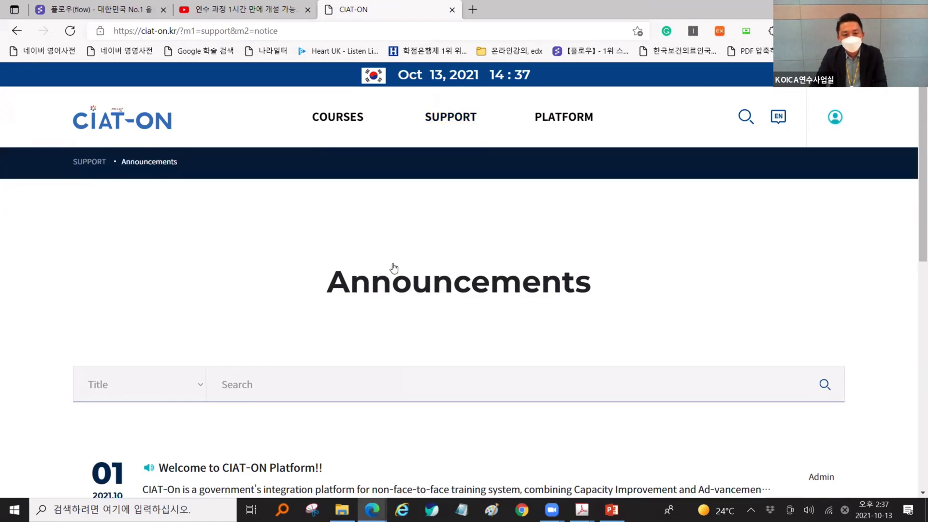
click(450, 179)
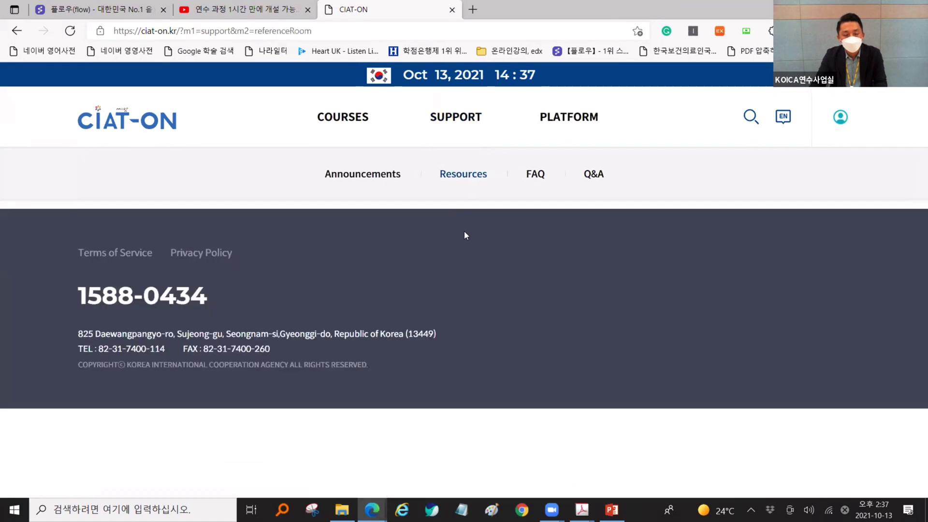
scroll(450, 264, down, 1)
scroll(445, 278, down, 1)
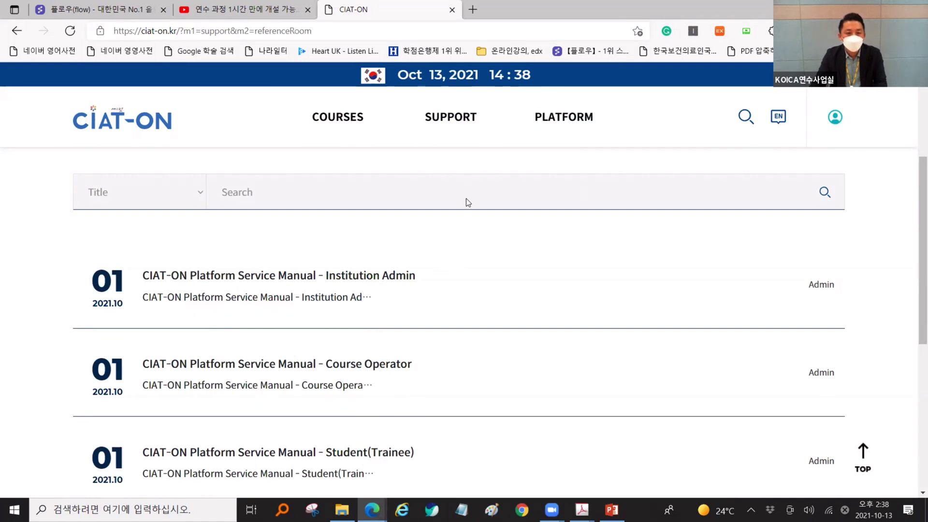
Open the FAQ and expand the first question explaining what the platform is.
mouse_move(448, 131)
click(531, 175)
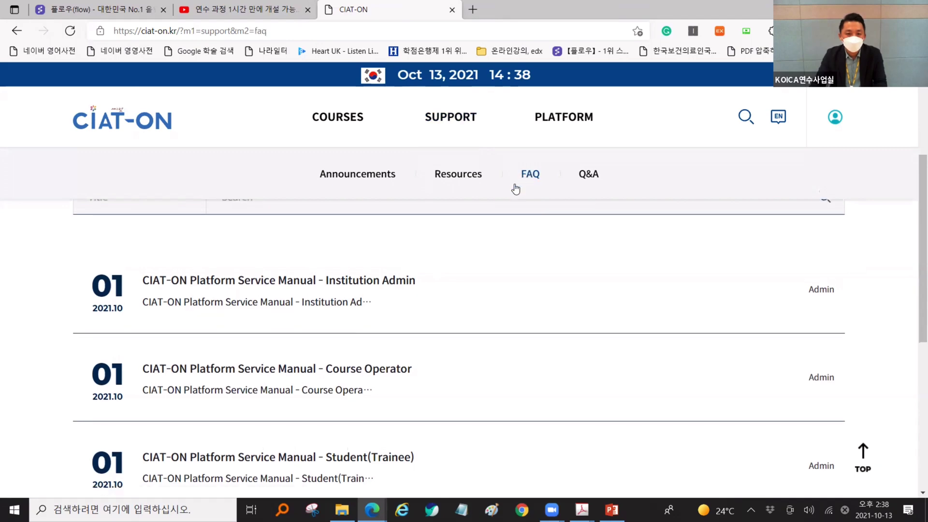
scroll(426, 284, down, 1)
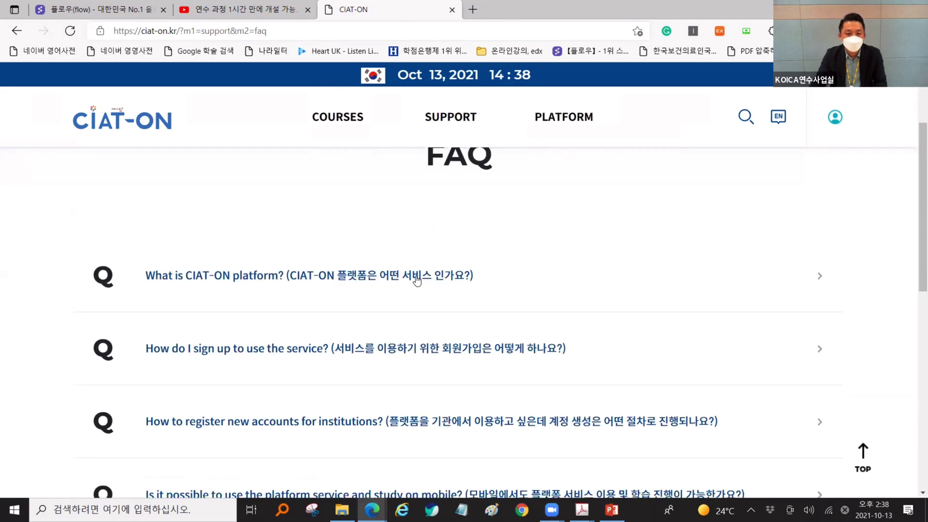
click(417, 281)
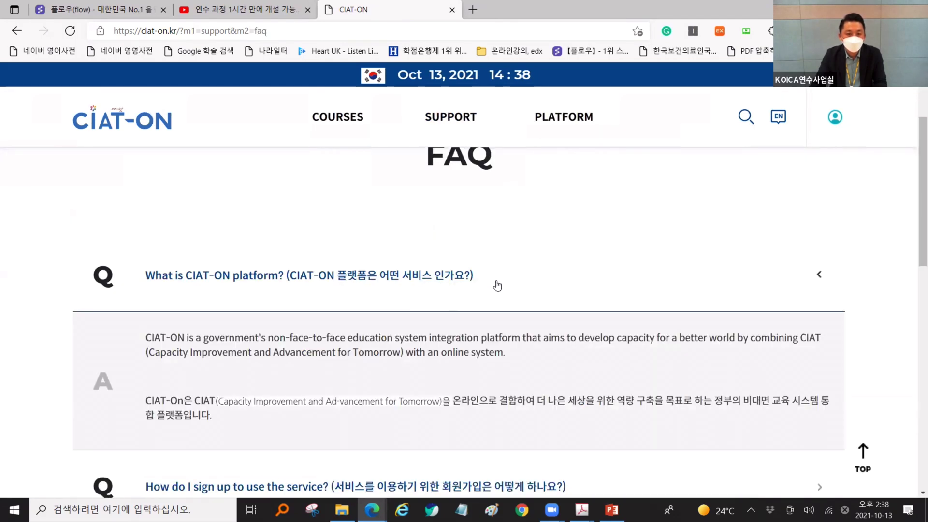
Bring up the Q&A board with its two October 2021 test questions.
mouse_move(454, 118)
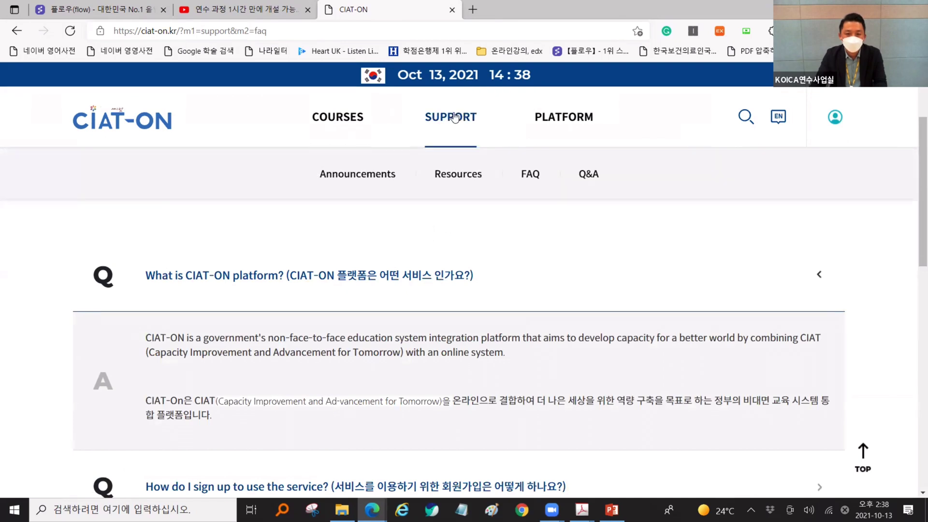
click(586, 176)
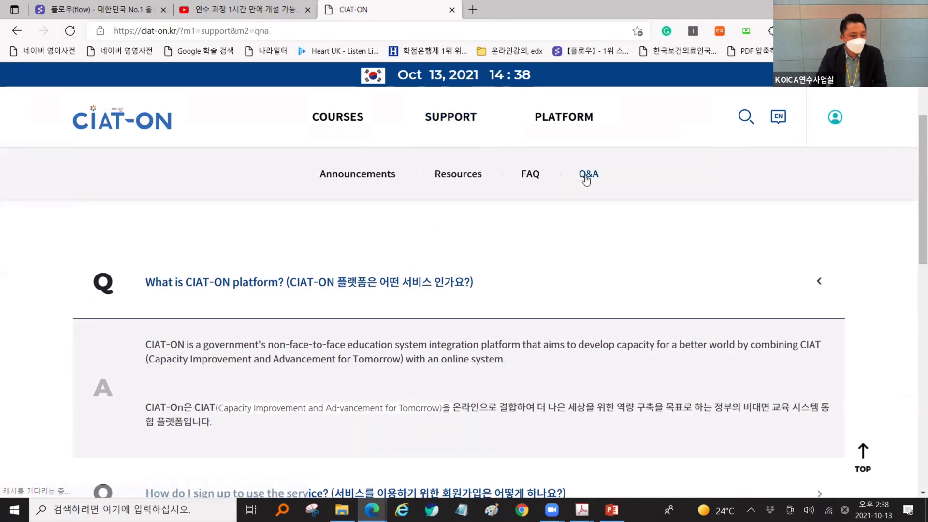
scroll(597, 242, down, 4)
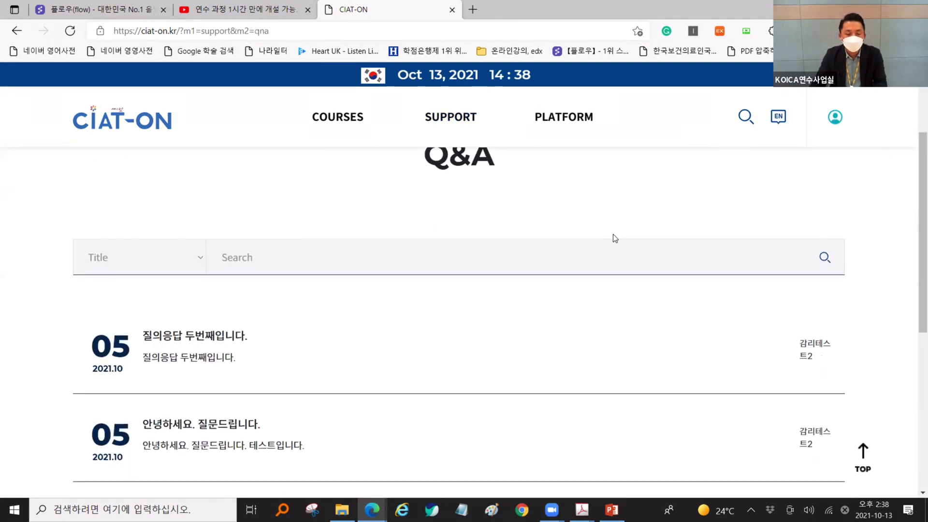
scroll(744, 266, down, 4)
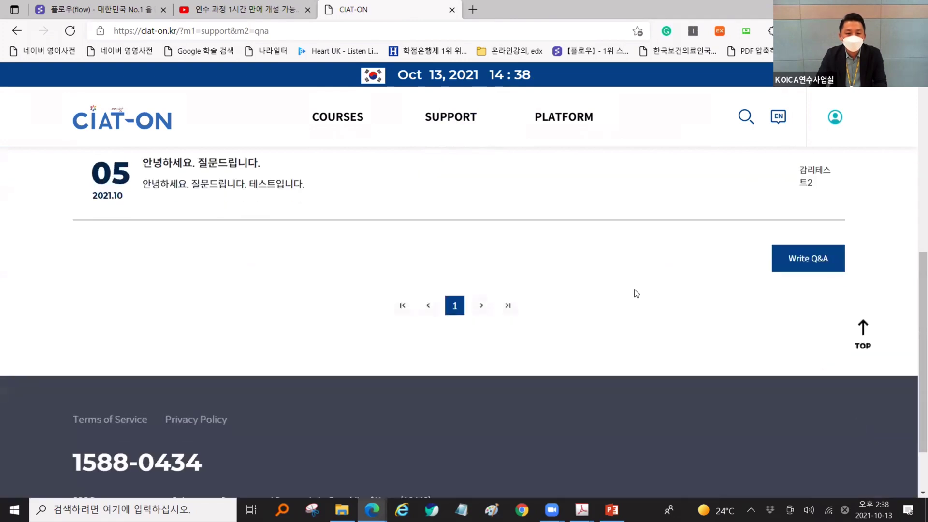
scroll(634, 289, up, 5)
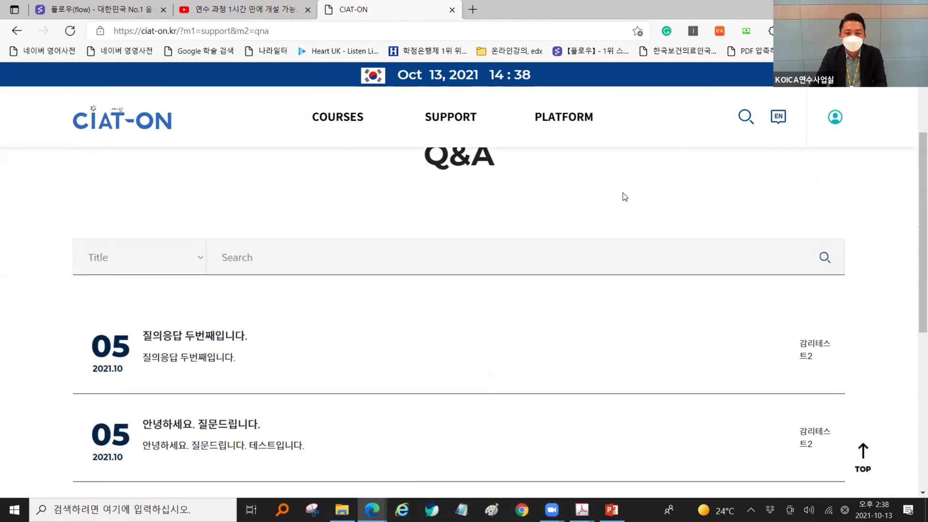
scroll(625, 197, up, 3)
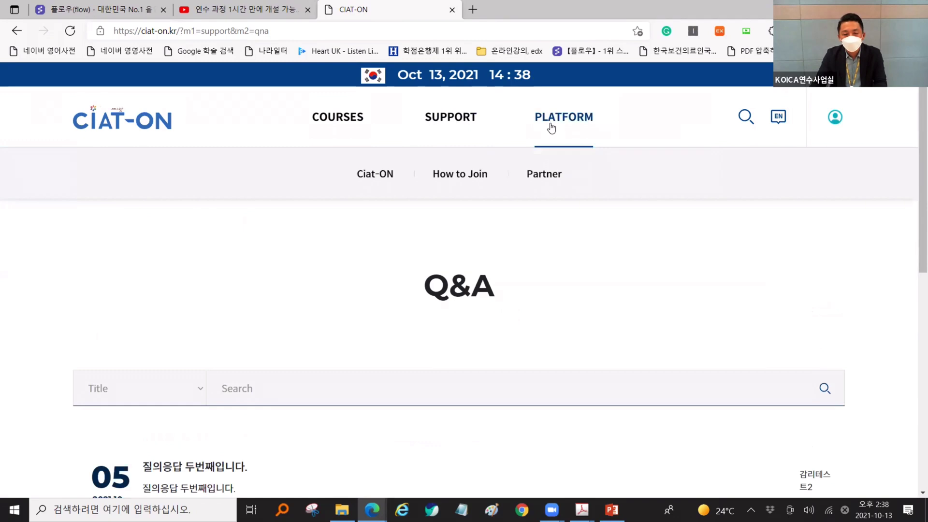
View the Platform overview page describing CIAT-ON.
click(552, 127)
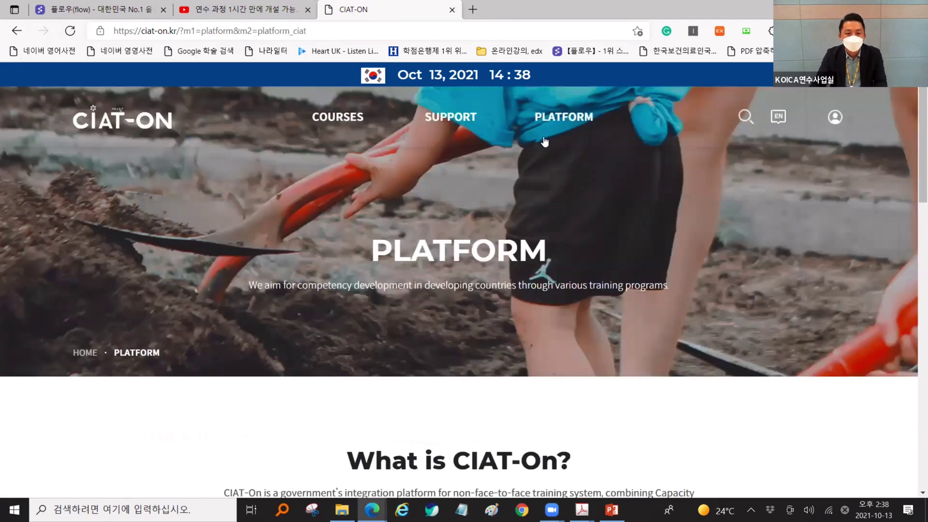
mouse_move(371, 182)
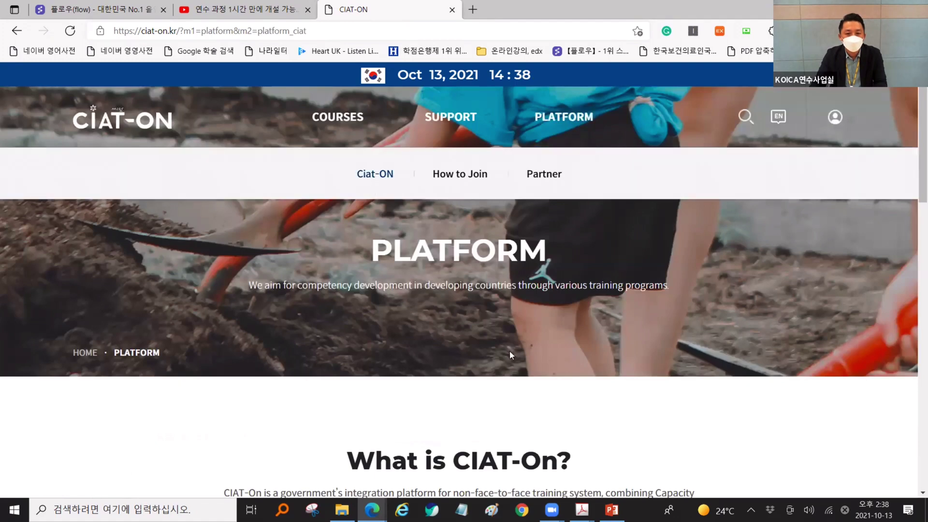
scroll(510, 351, down, 5)
scroll(538, 135, up, 4)
Read the How to Join guide, including the administrator-account How To Apply section.
mouse_move(539, 135)
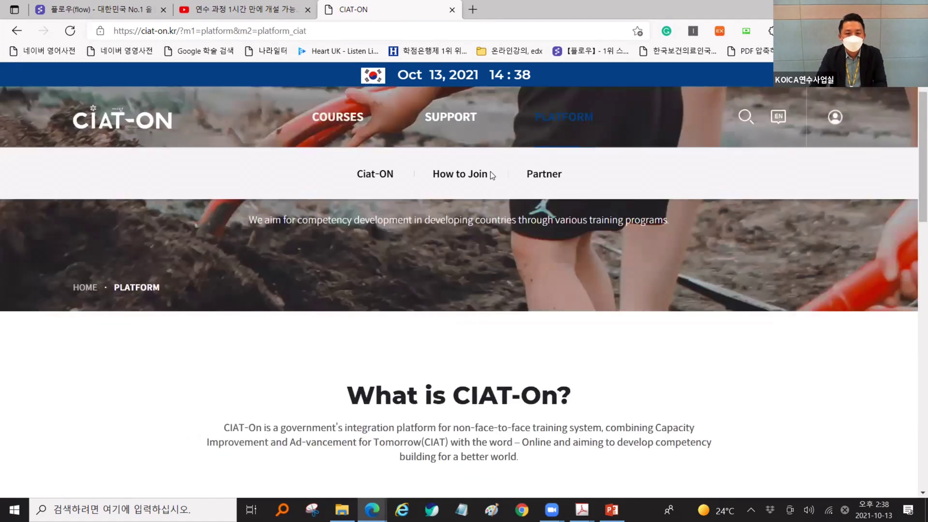
click(460, 174)
scroll(423, 289, down, 5)
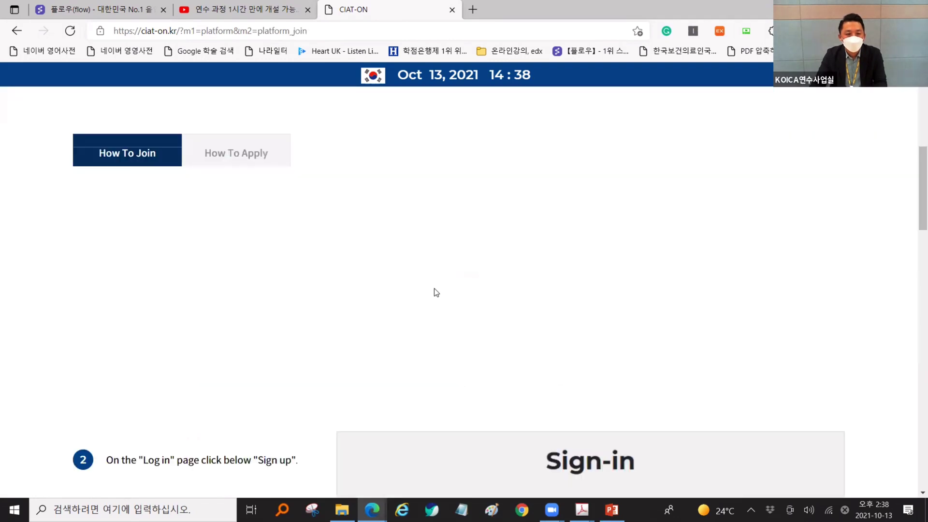
scroll(269, 288, up, 2)
scroll(239, 416, up, 4)
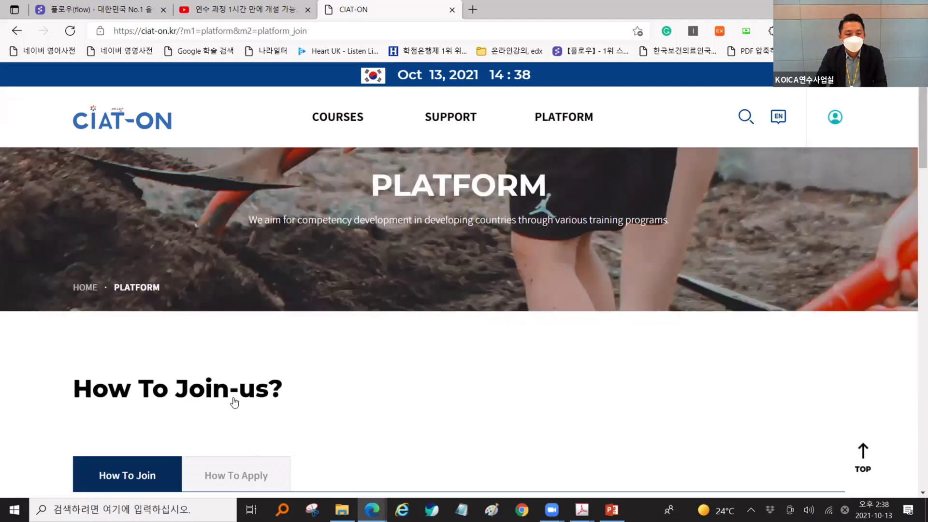
scroll(428, 355, down, 1)
scroll(431, 348, down, 4)
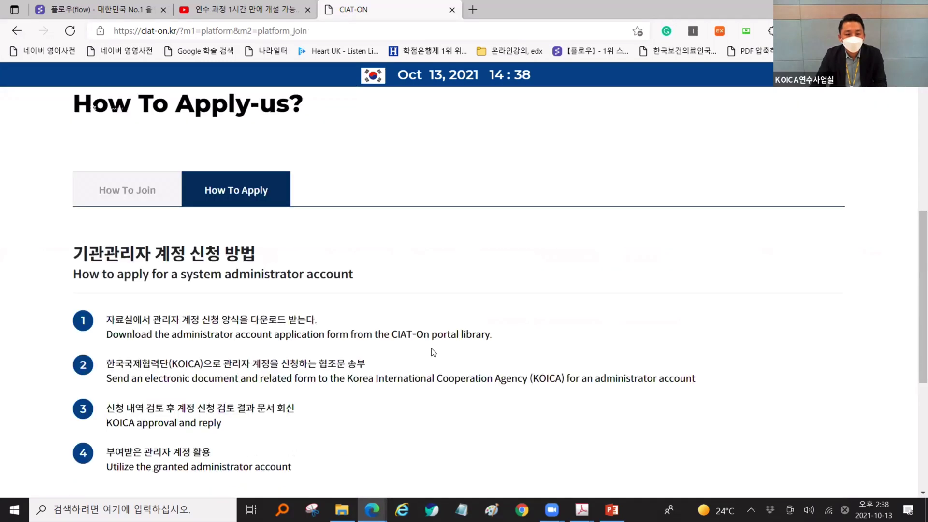
scroll(483, 300, down, 2)
scroll(571, 193, up, 4)
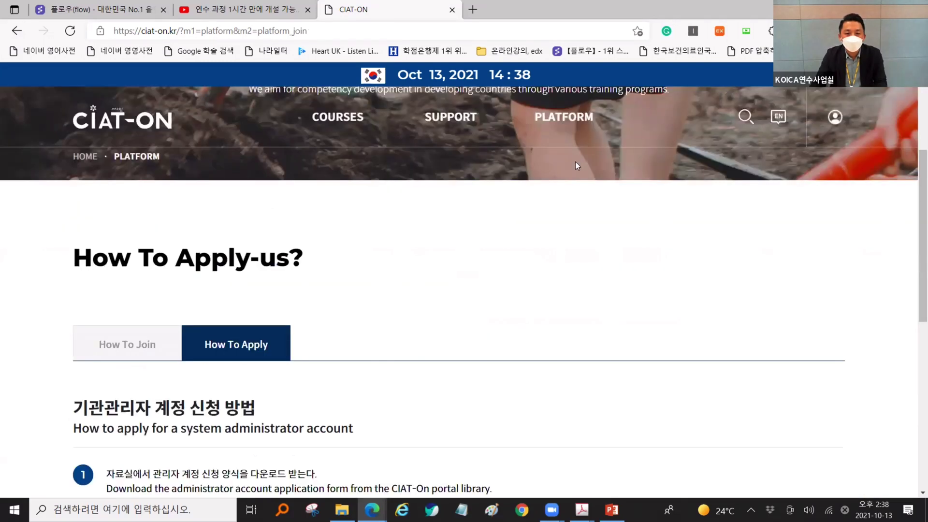
View the Partner page listing KOICA, then return to the home page.
mouse_move(558, 123)
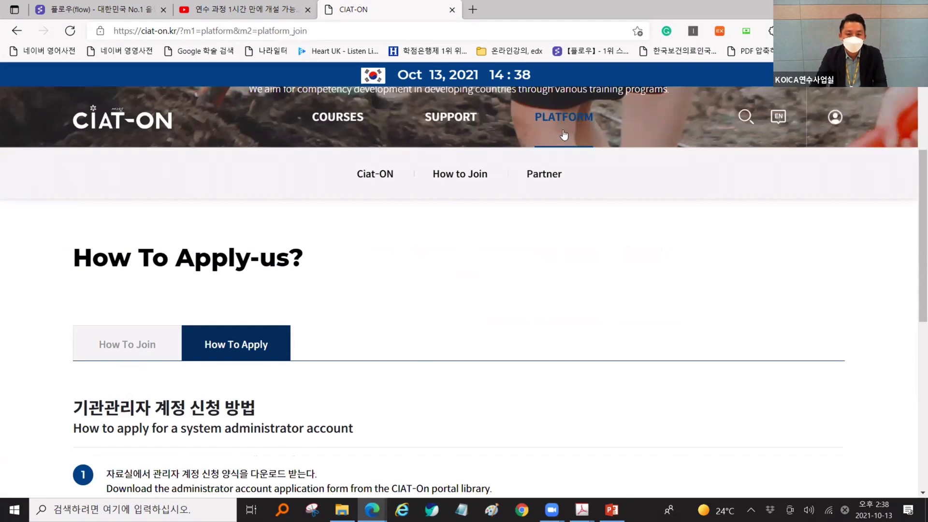
click(543, 178)
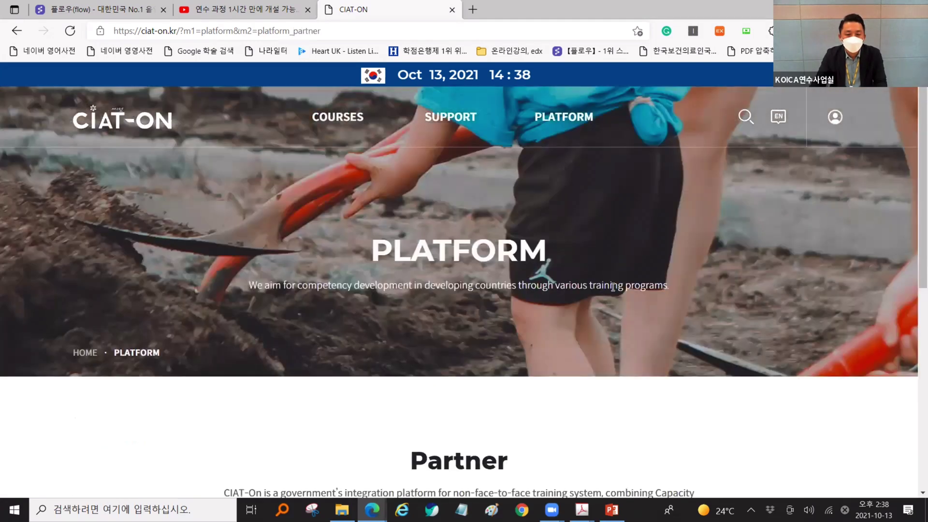
scroll(287, 361, down, 5)
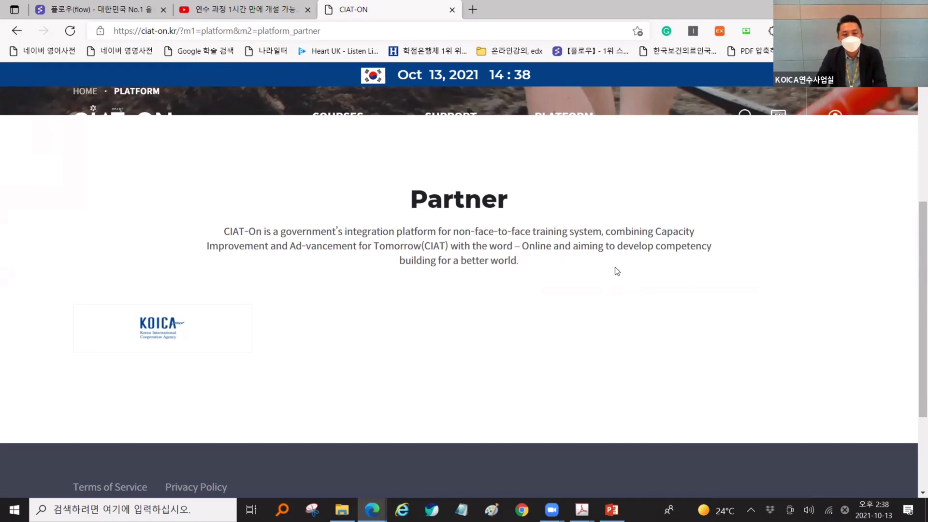
scroll(642, 277, up, 5)
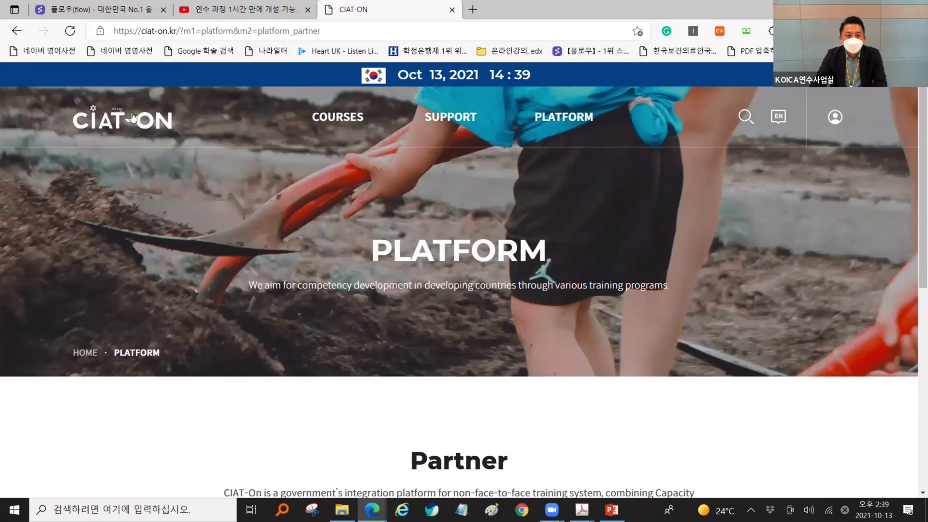
click(145, 130)
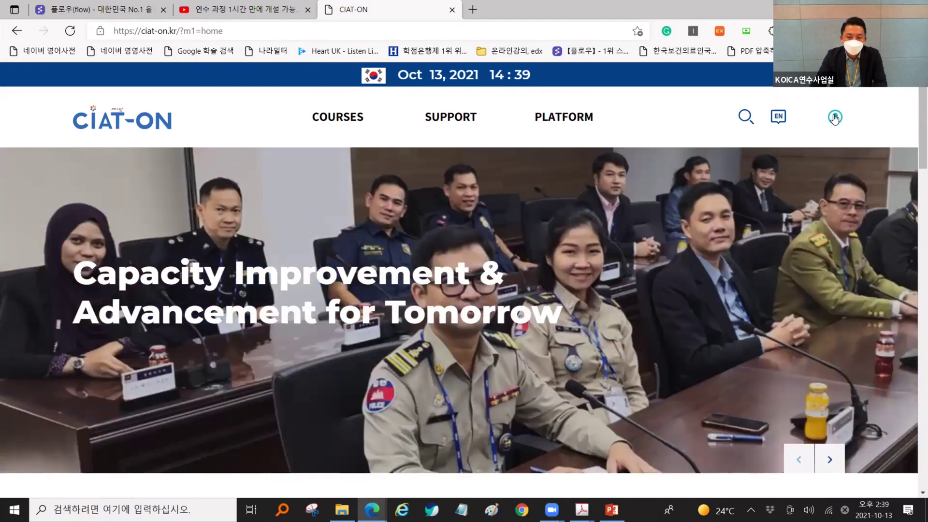
From the sign-in page, start Sign Up, agree to all terms, and proceed to account details.
click(835, 118)
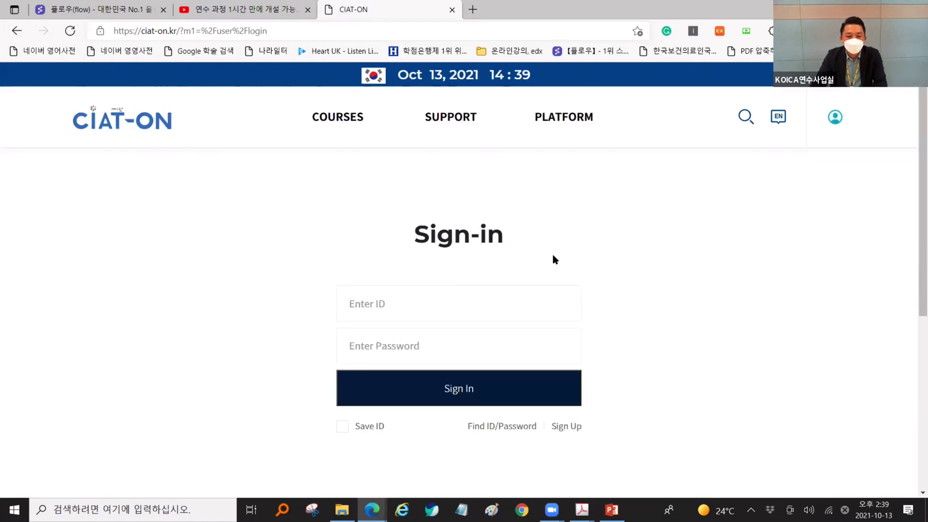
scroll(609, 252, down, 2)
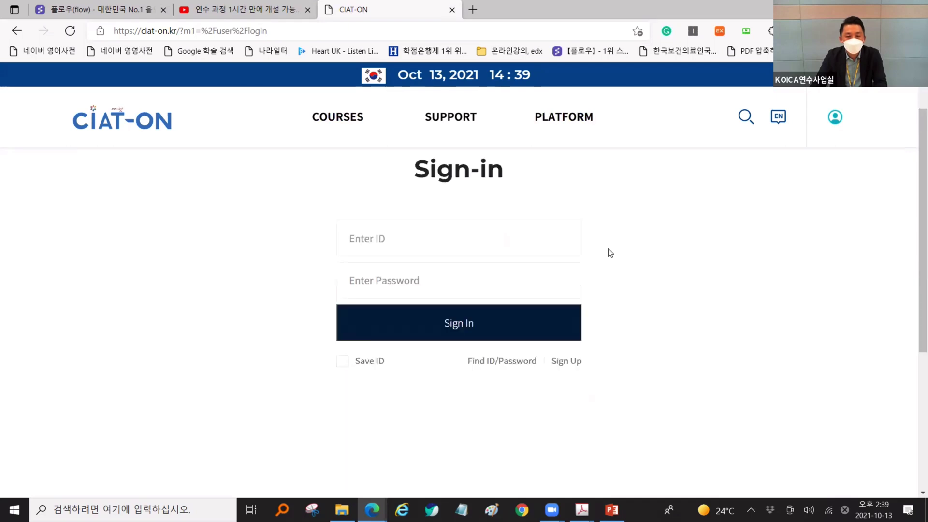
click(570, 365)
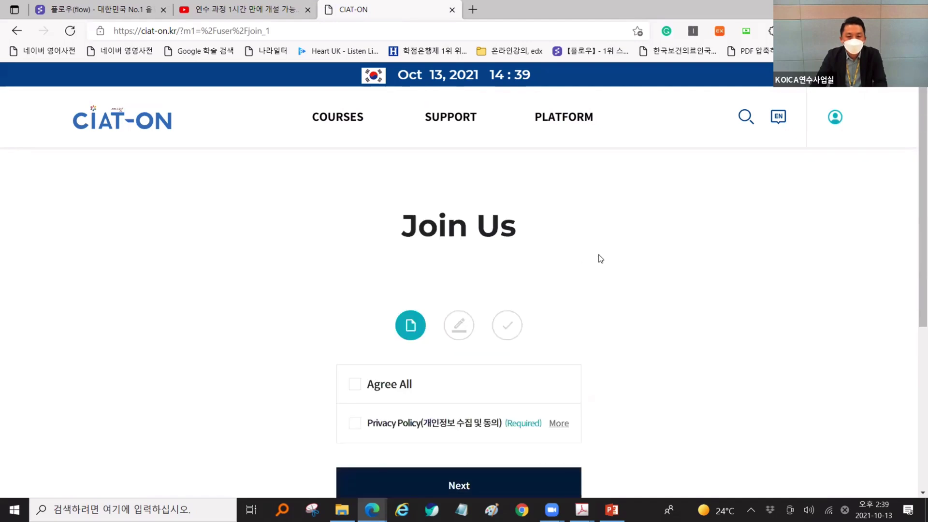
scroll(344, 325, down, 1)
click(365, 319)
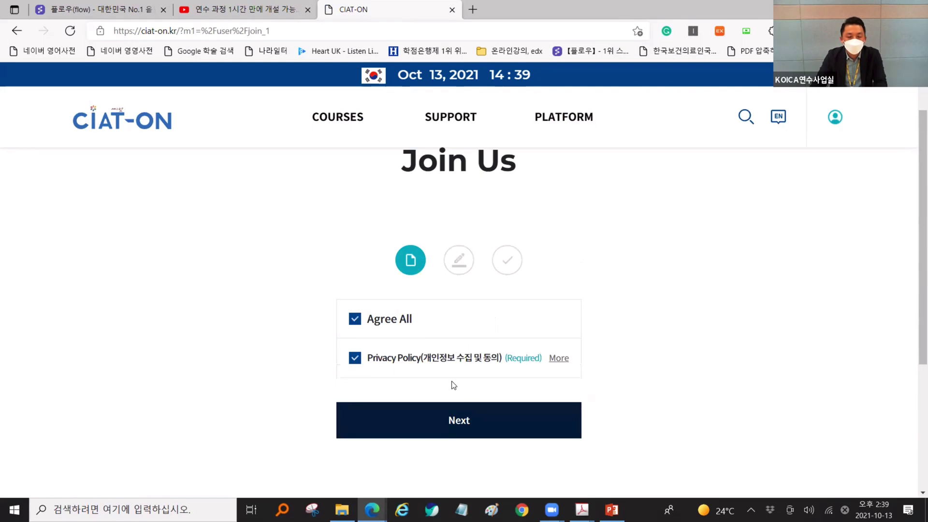
click(478, 424)
scroll(627, 276, down, 3)
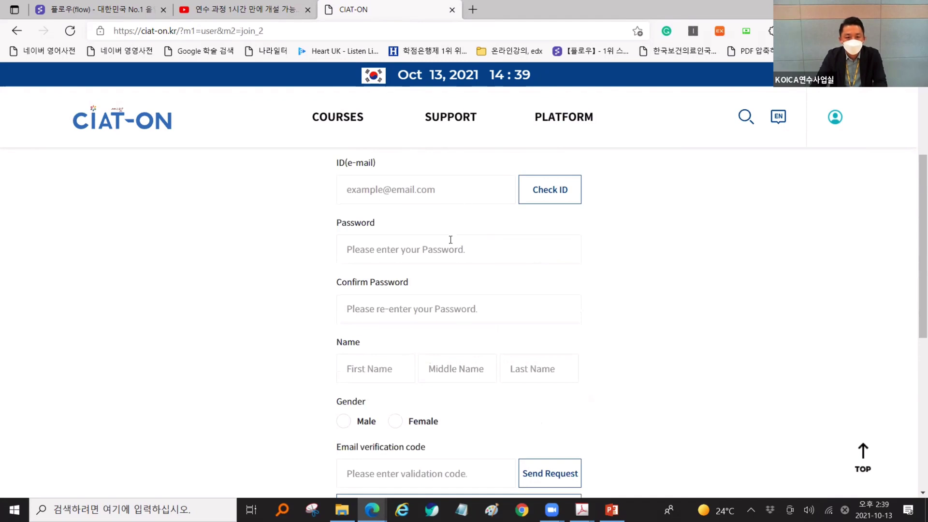
Enter the user's e-mail address as ID, confirm it is available, and set the password.
click(465, 190)
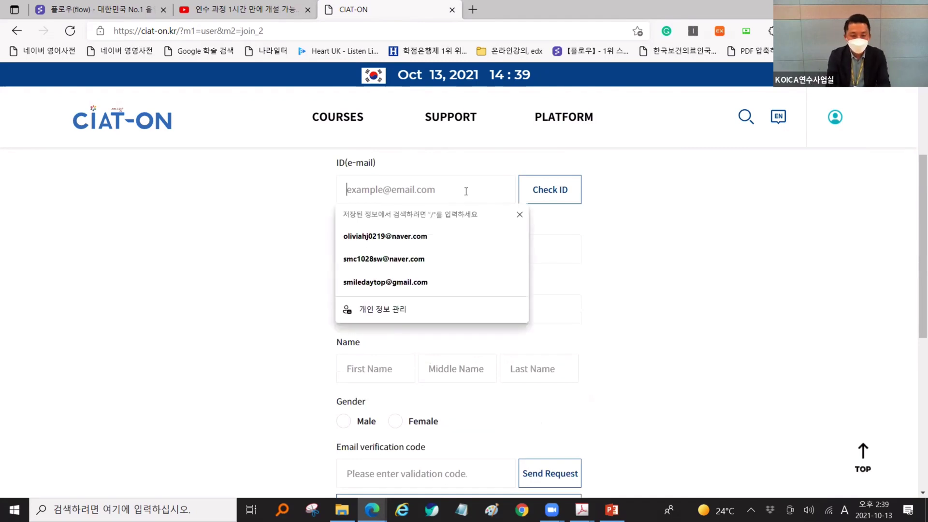
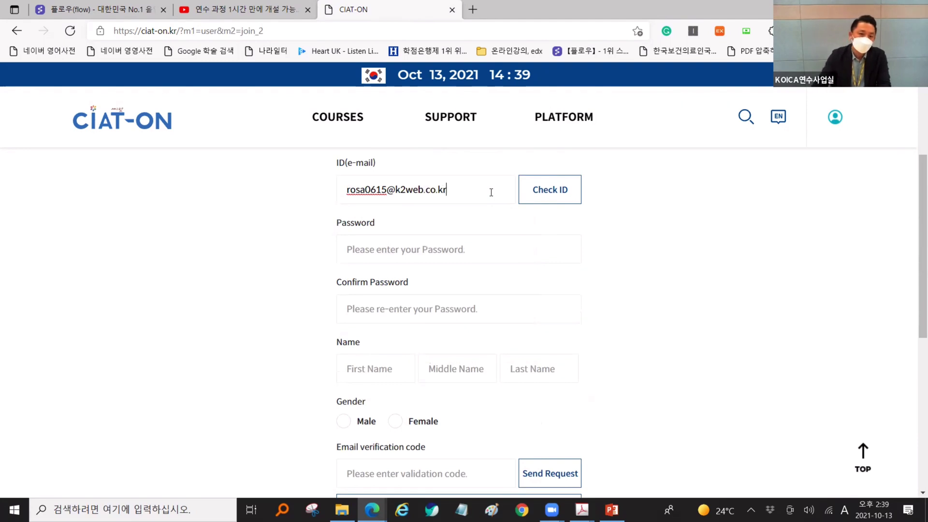
click(549, 191)
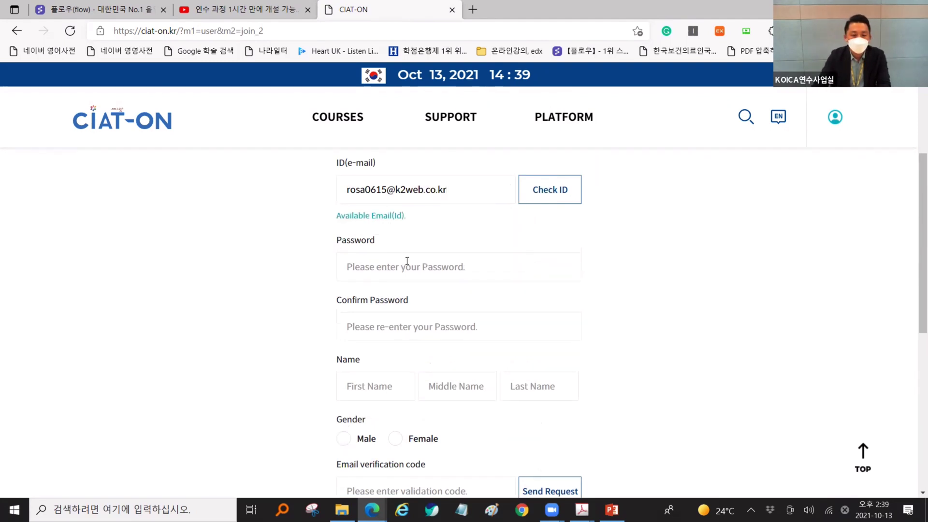
text(********)
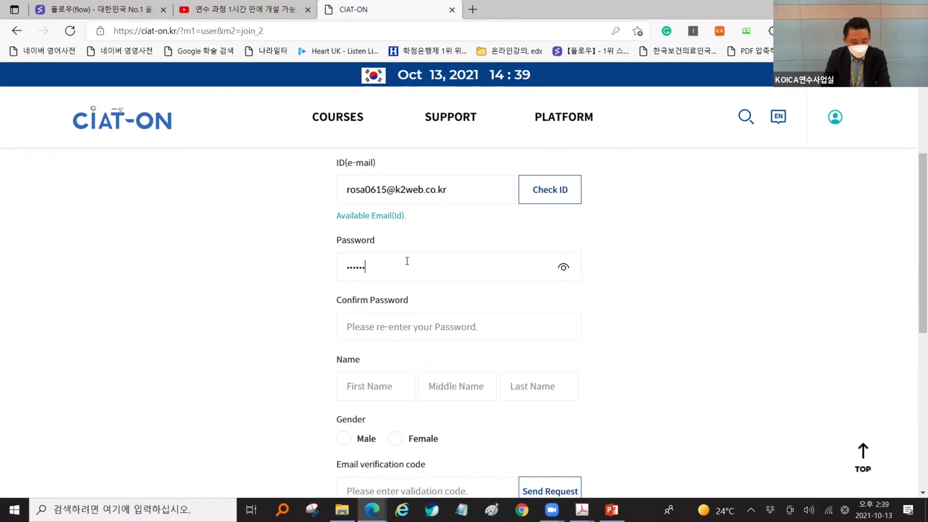
text(**)
key(Tab)
text(**********)
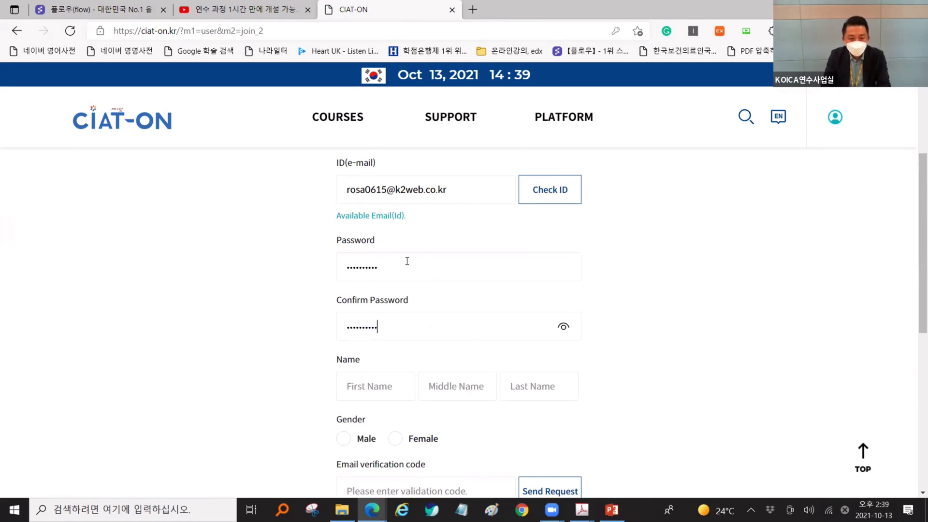
Enter the user's first and last name, set gender to Male, and request a verification code.
click(377, 389)
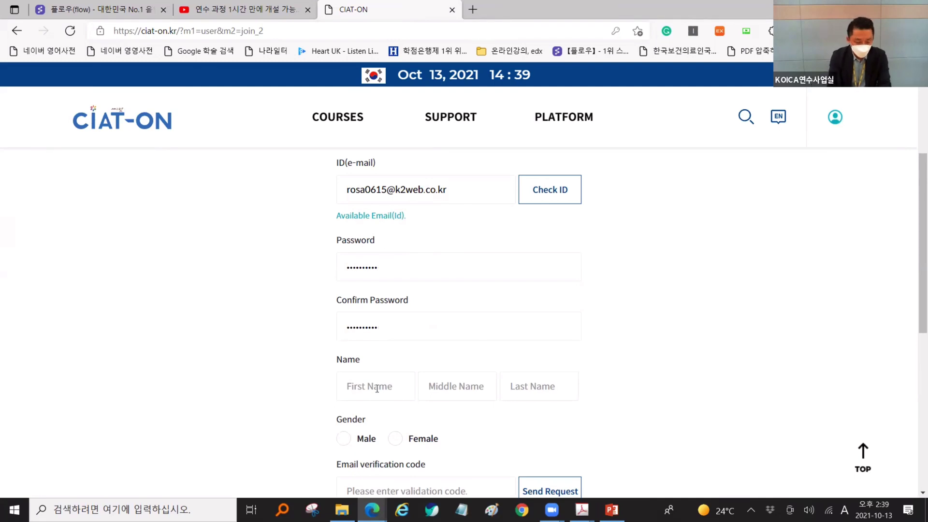
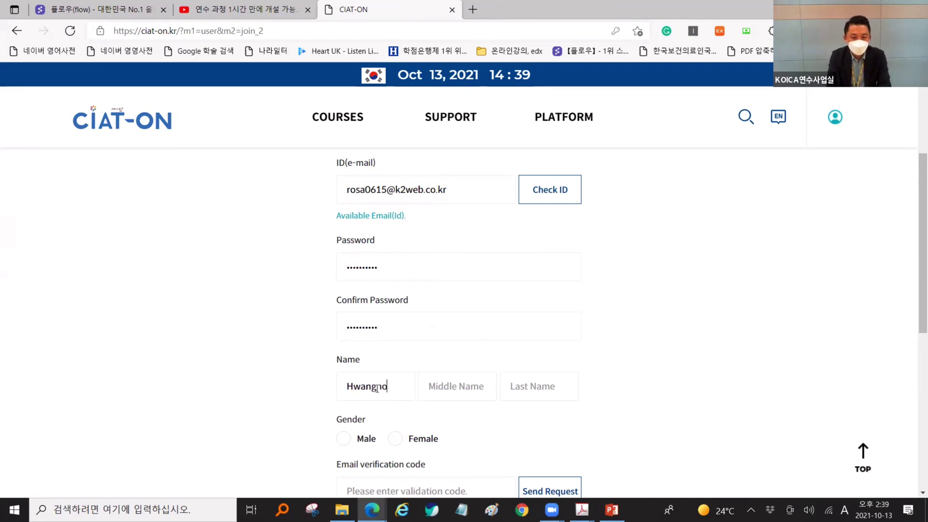
key(Tab)
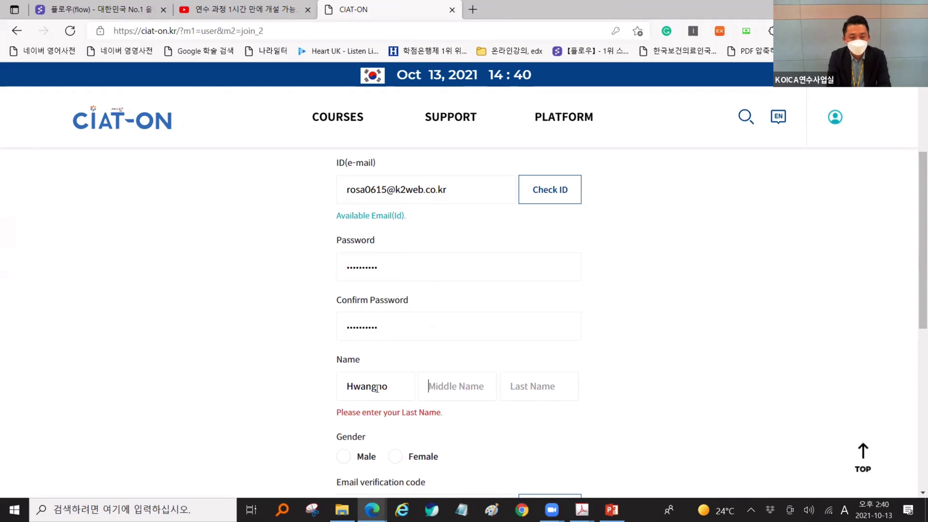
key(Tab)
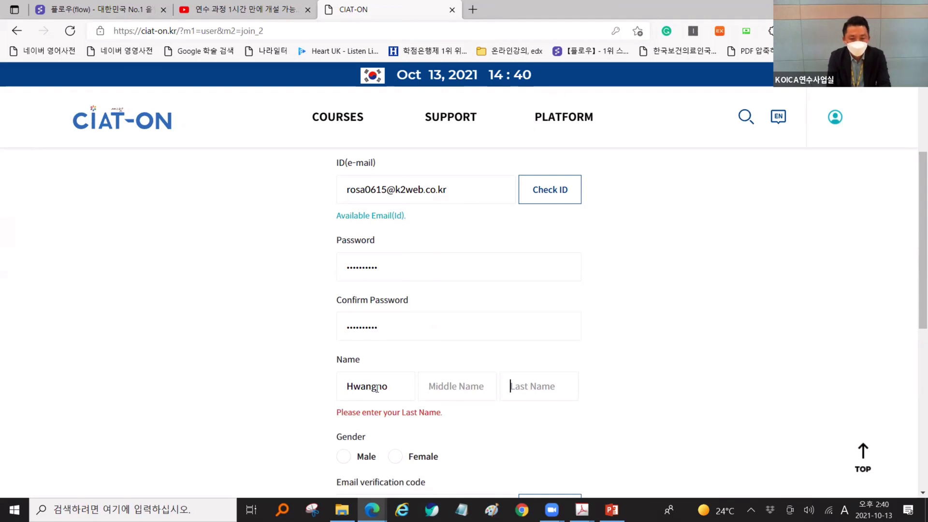
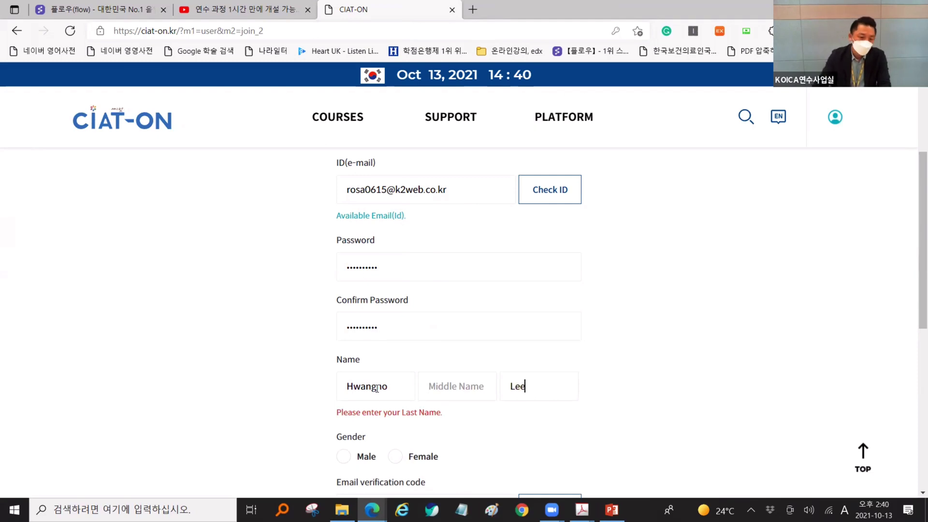
scroll(374, 380, down, 1)
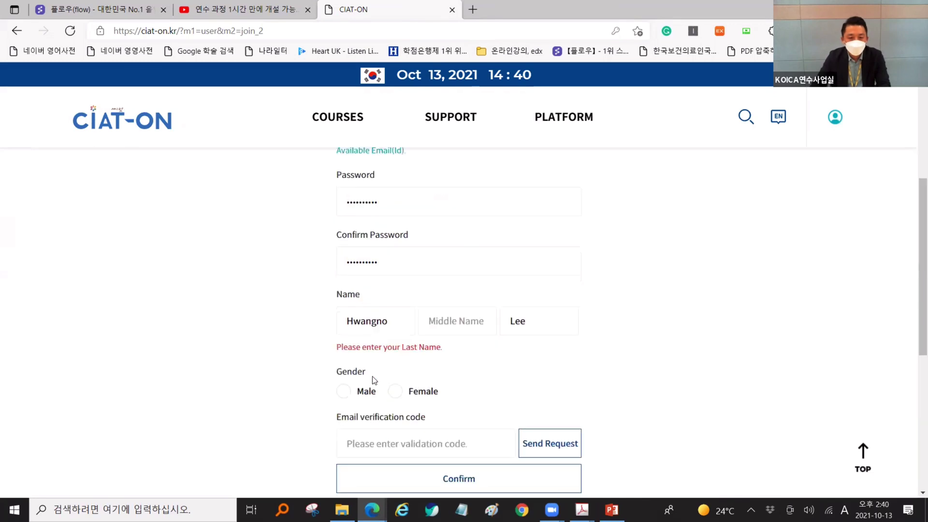
click(336, 397)
click(344, 378)
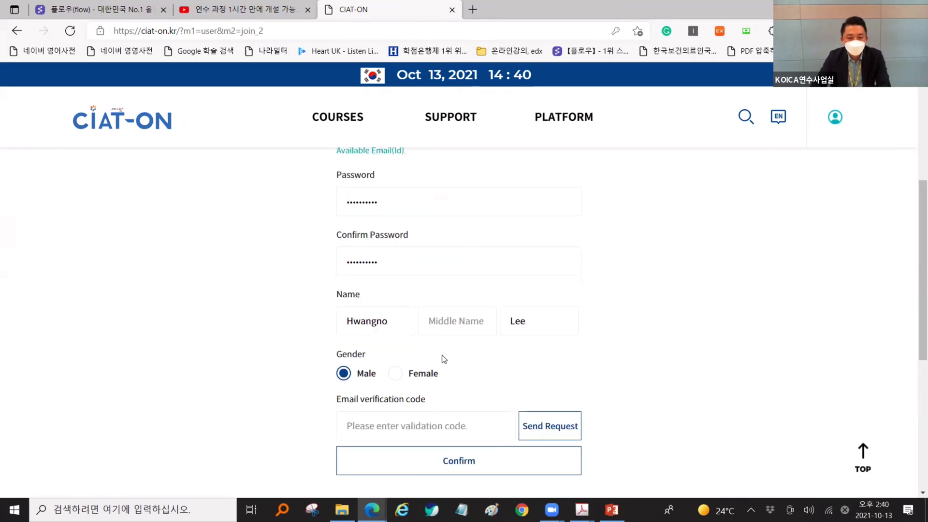
scroll(508, 338, down, 1)
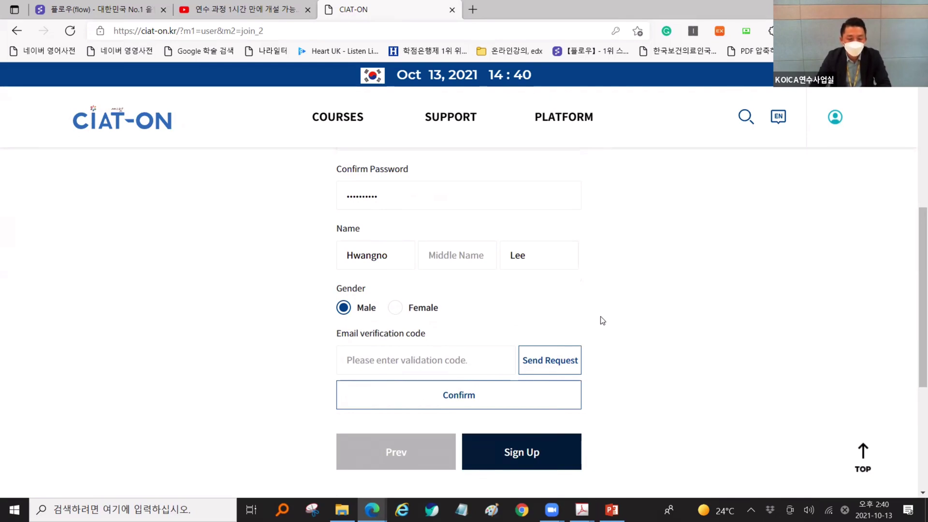
click(558, 364)
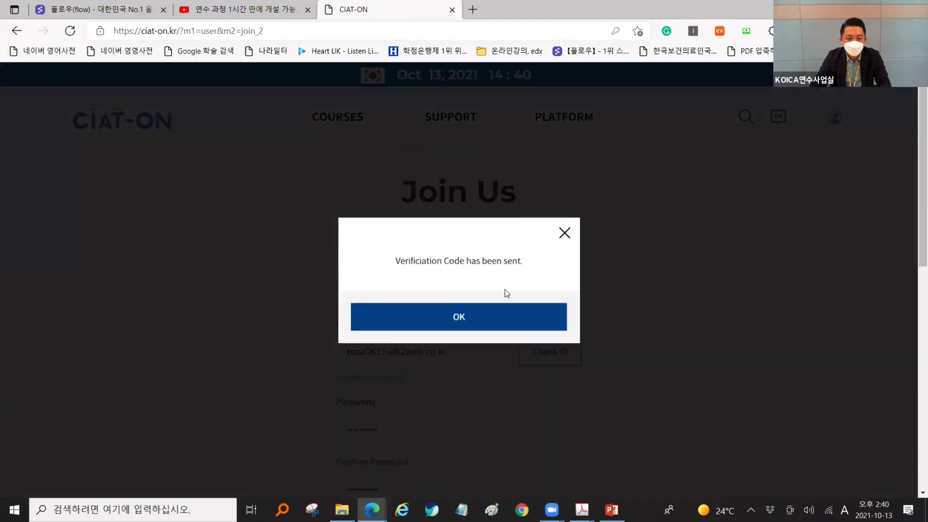
Enter the e-mailed verification code and confirm it verifies successfully.
click(463, 320)
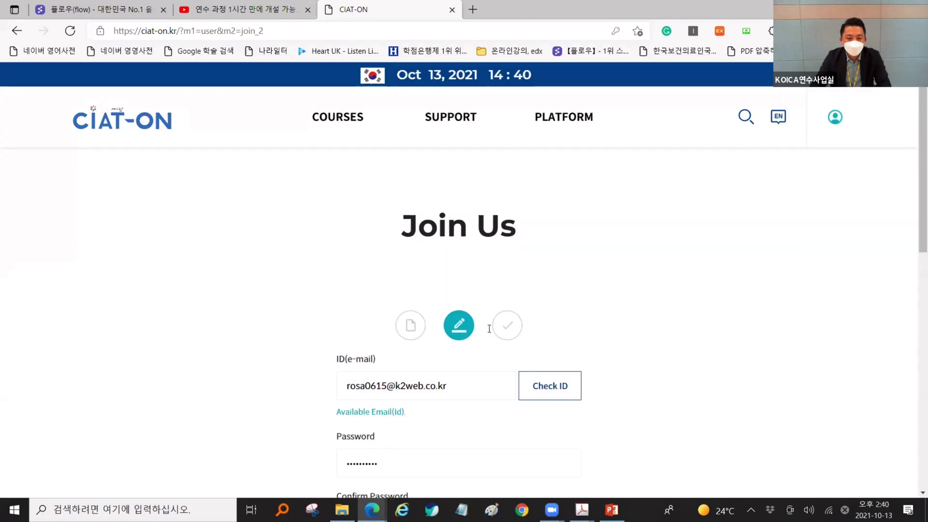
scroll(490, 329, down, 10)
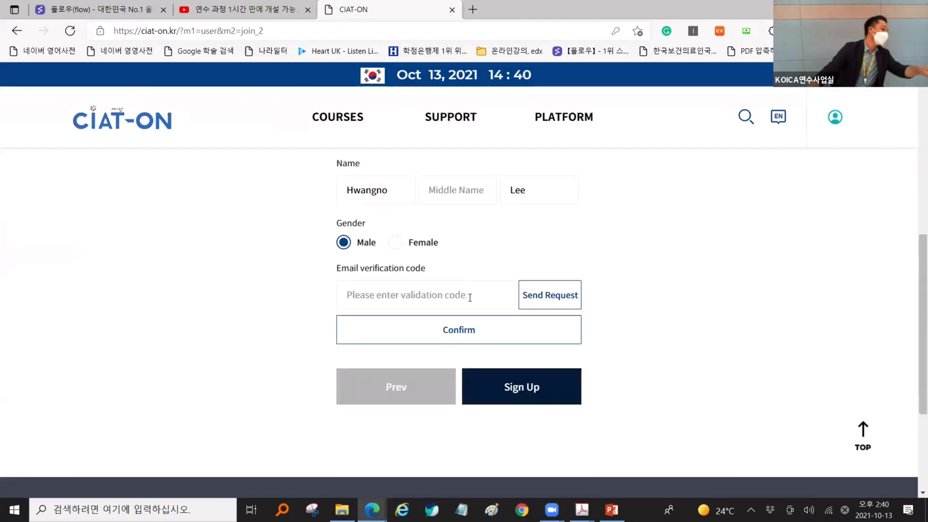
click(470, 298)
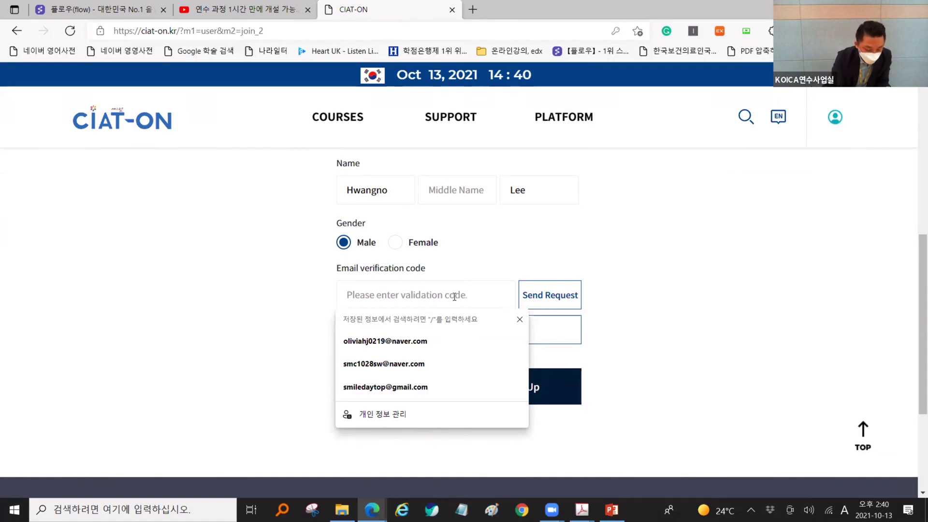
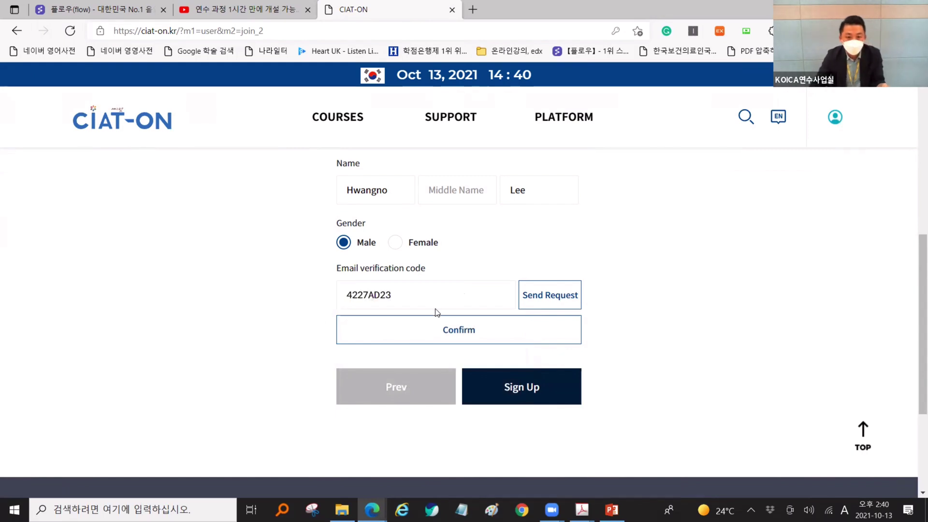
click(475, 331)
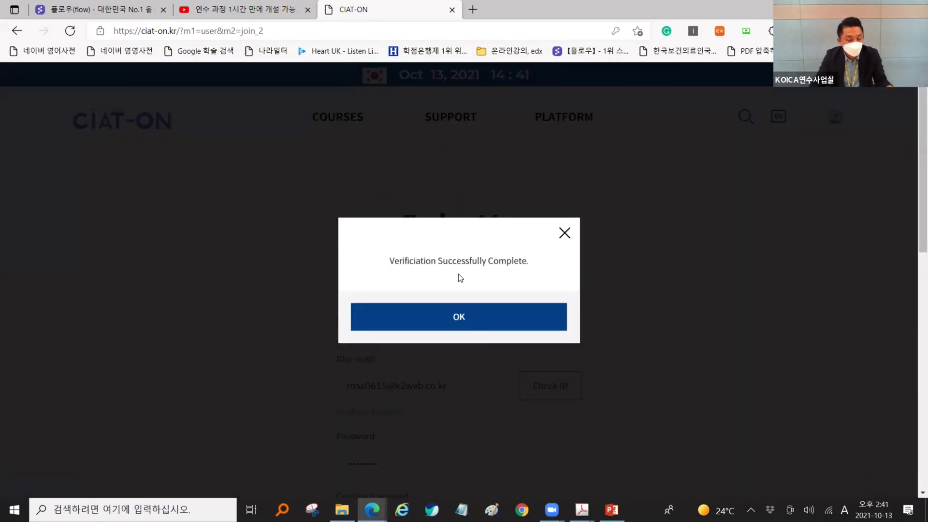
click(474, 318)
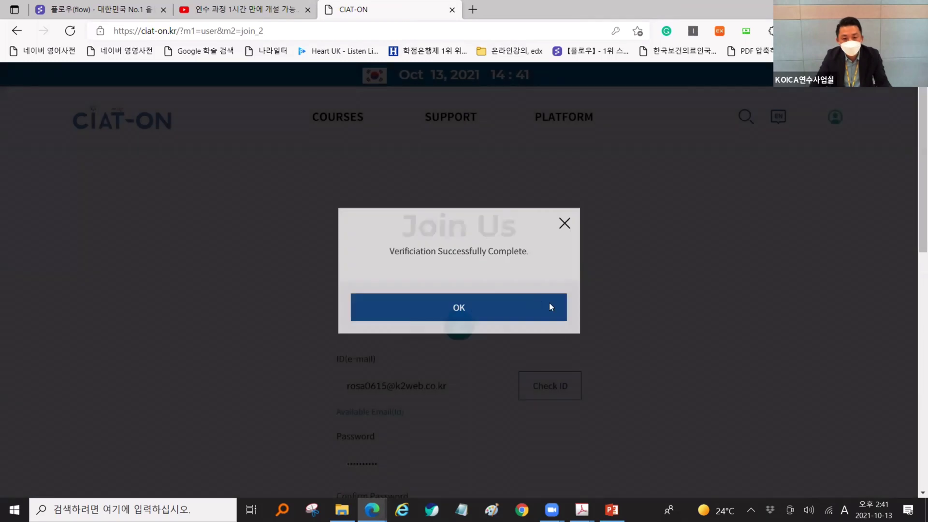
scroll(531, 343, down, 8)
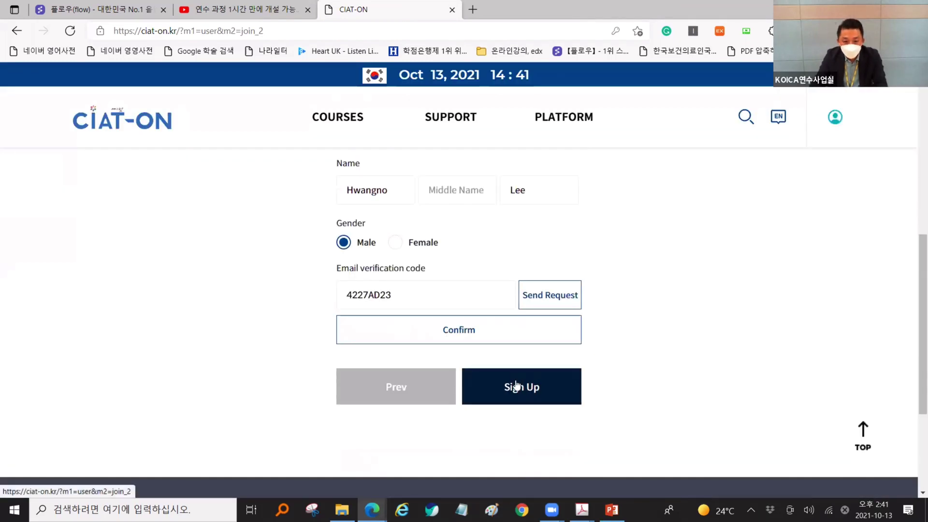
Submit the completed registration and go to the sign-in page.
click(524, 380)
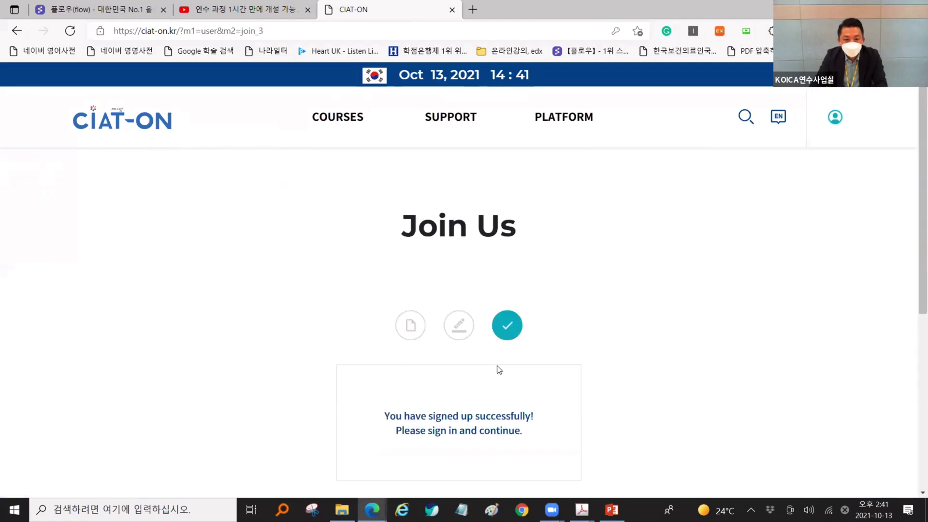
scroll(442, 363, down, 4)
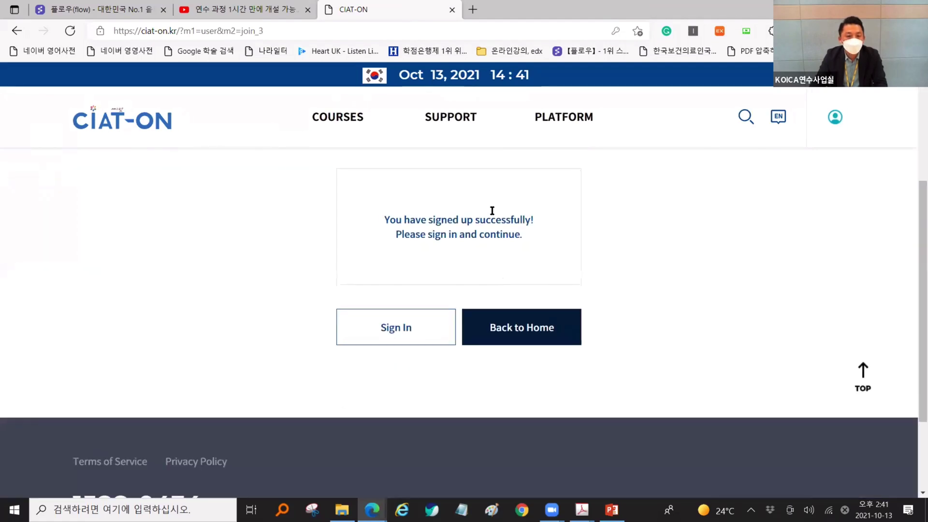
click(404, 332)
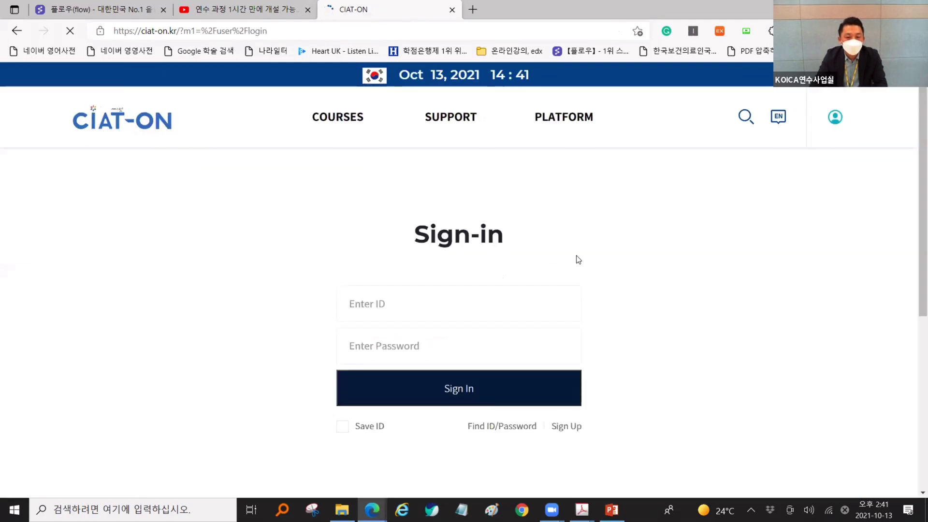
Sign in with the new account's e-mail ID and password.
click(454, 302)
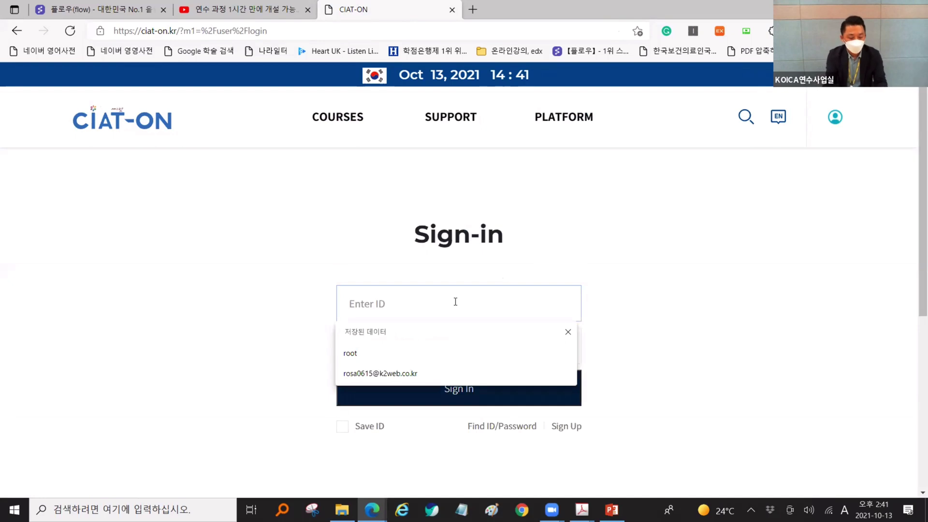
key(Tab)
text(******)
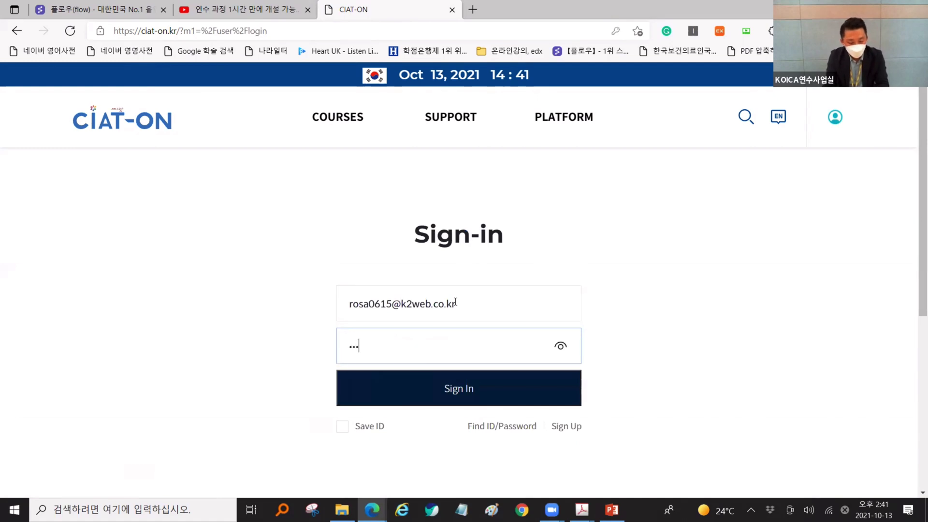
text(****)
key(Return)
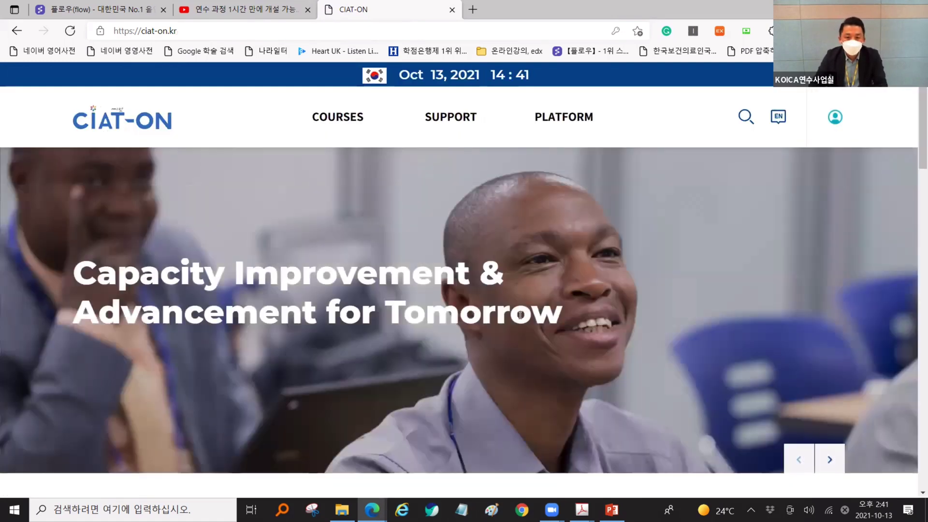
scroll(487, 266, down, 4)
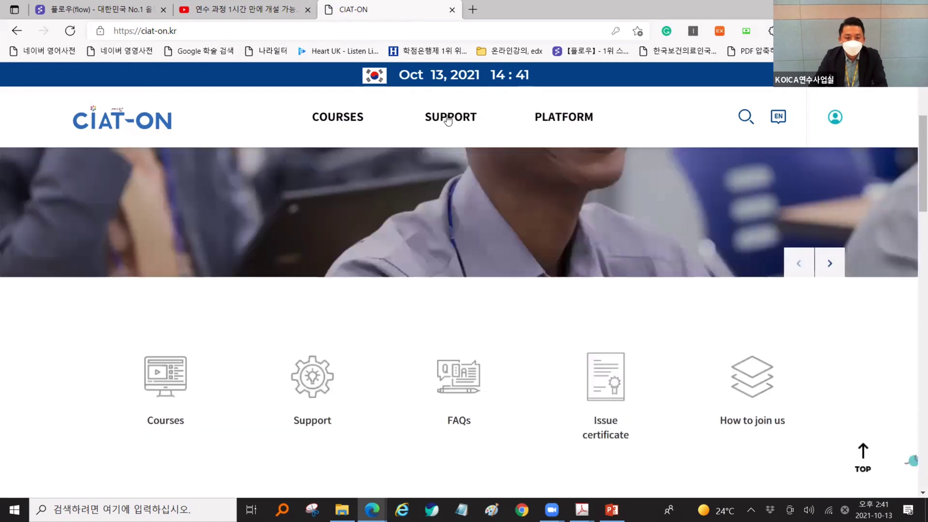
scroll(441, 118, up, 4)
mouse_move(543, 119)
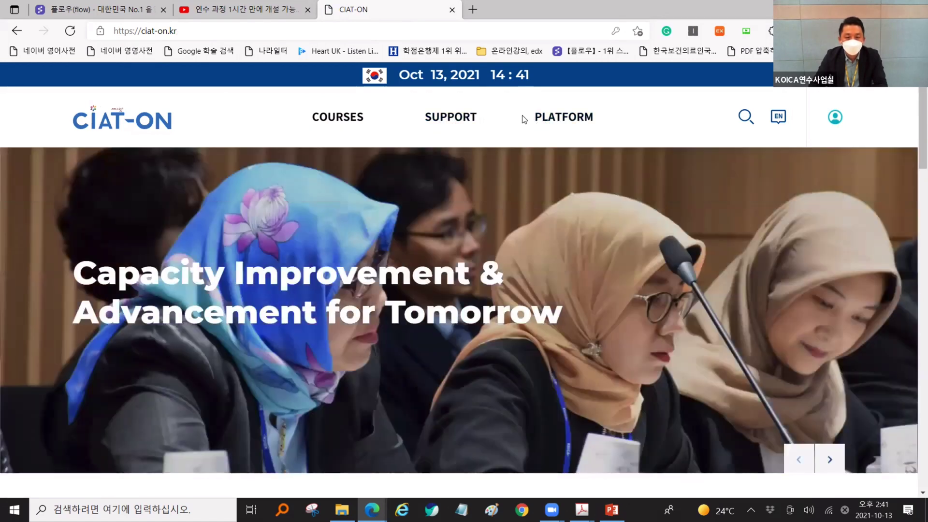
mouse_move(836, 117)
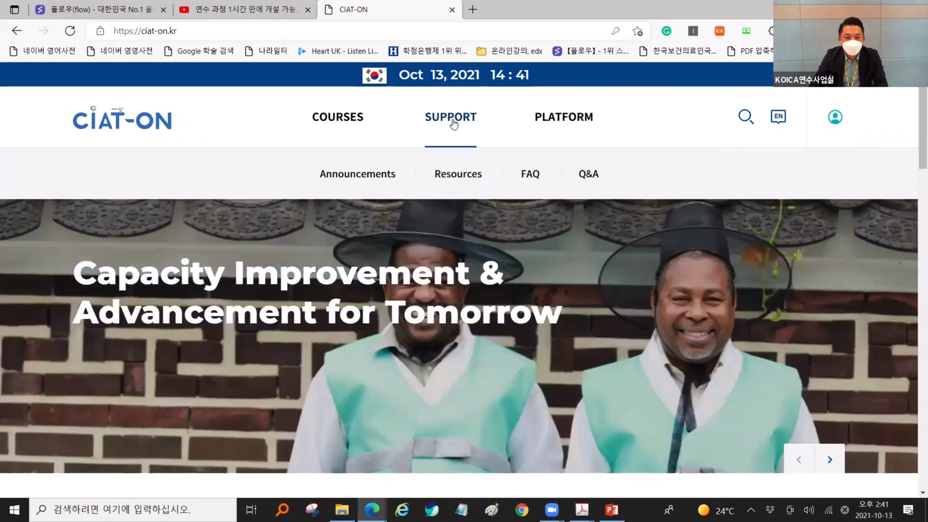
Enroll in the open CIAT-On Platform Manual course and go attend it.
click(338, 124)
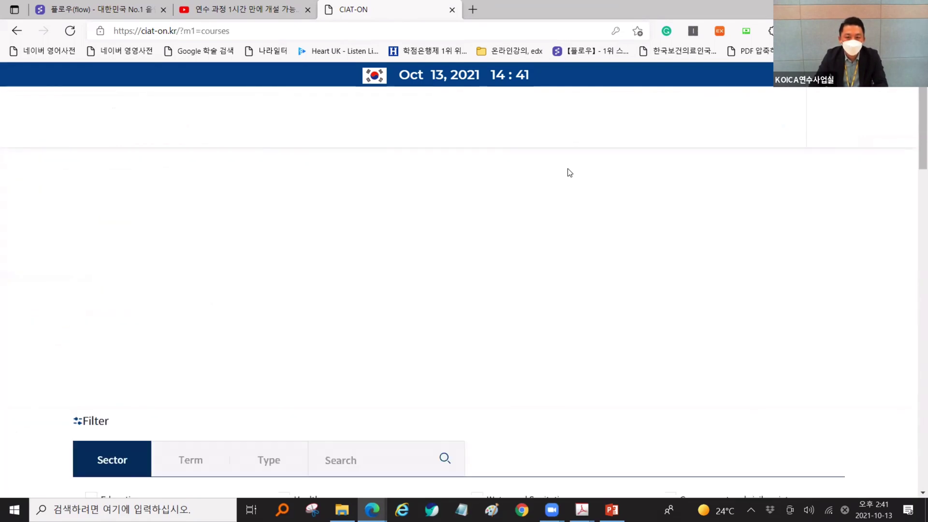
scroll(553, 184, down, 8)
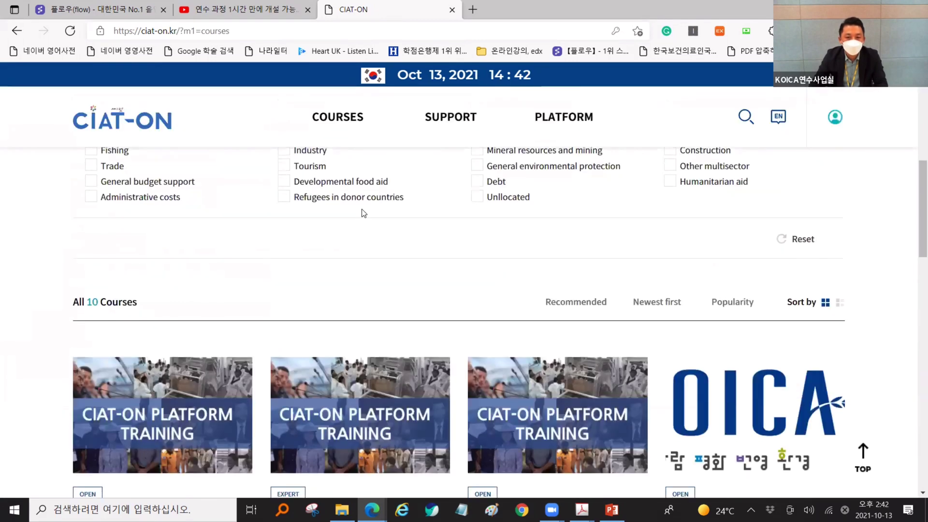
scroll(363, 211, down, 3)
scroll(196, 313, down, 1)
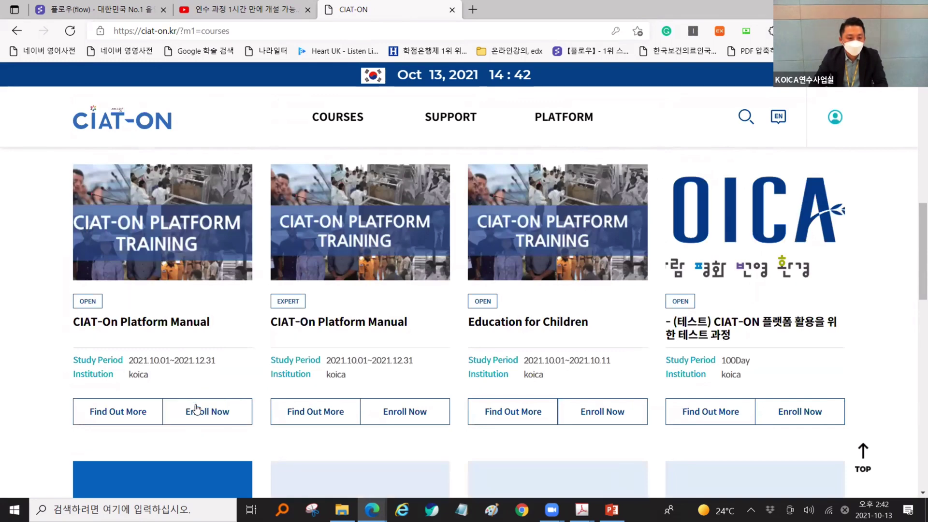
click(201, 414)
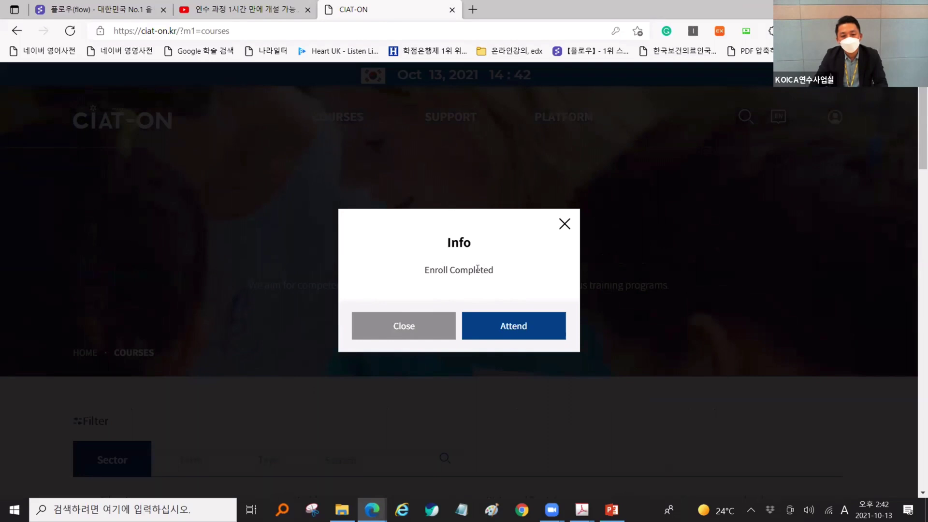
click(516, 328)
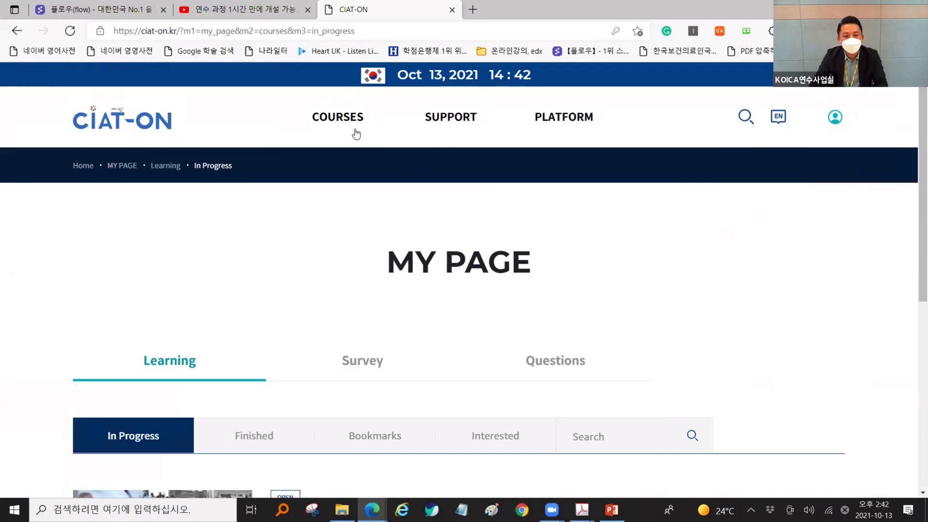
Enroll in the EXPERT CIAT-On Platform Manual course, which prompts for an access code.
click(342, 120)
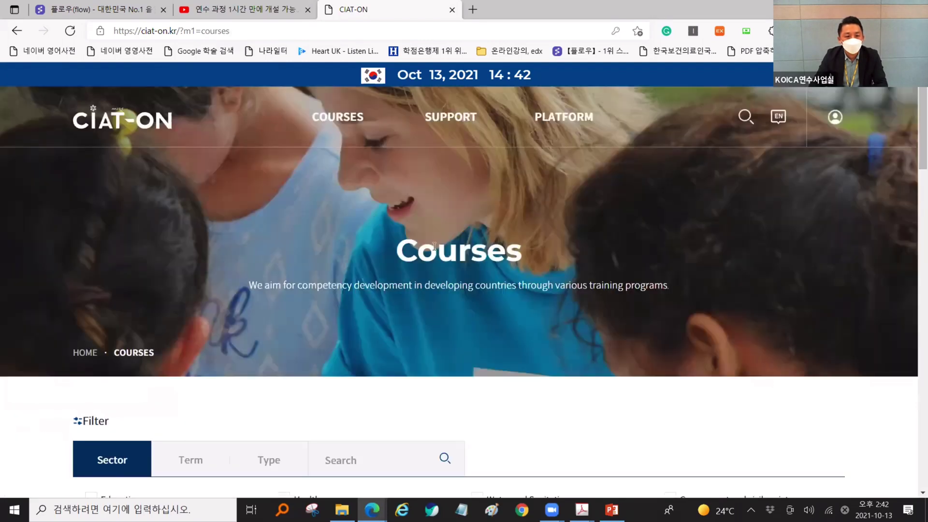
scroll(435, 245, down, 6)
scroll(438, 244, down, 4)
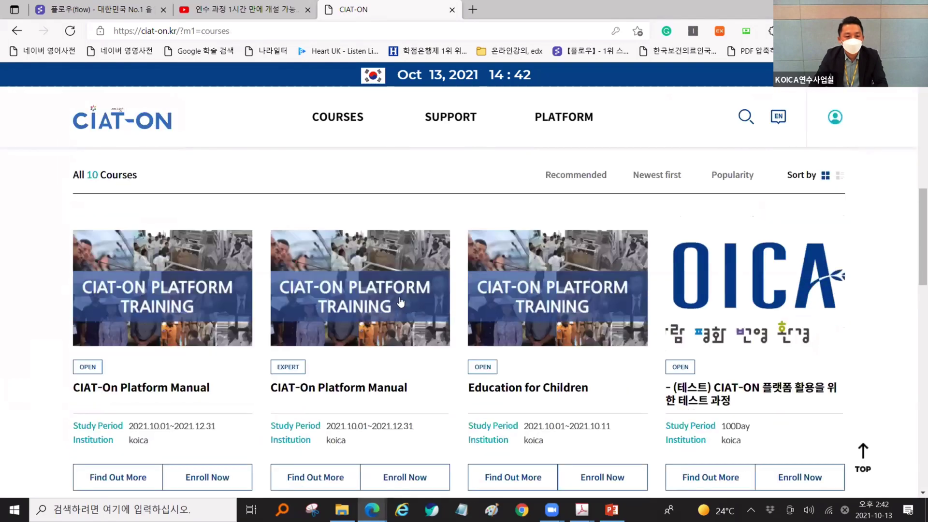
scroll(351, 328, down, 2)
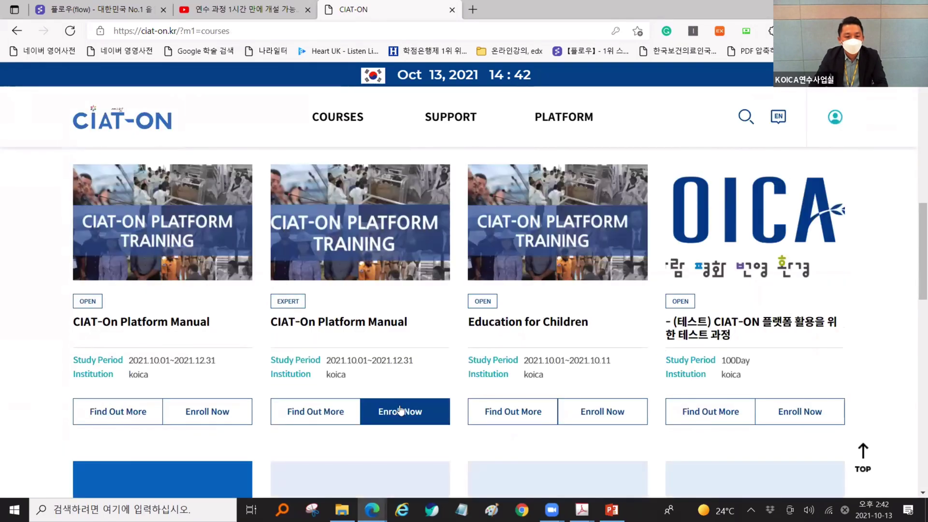
click(404, 413)
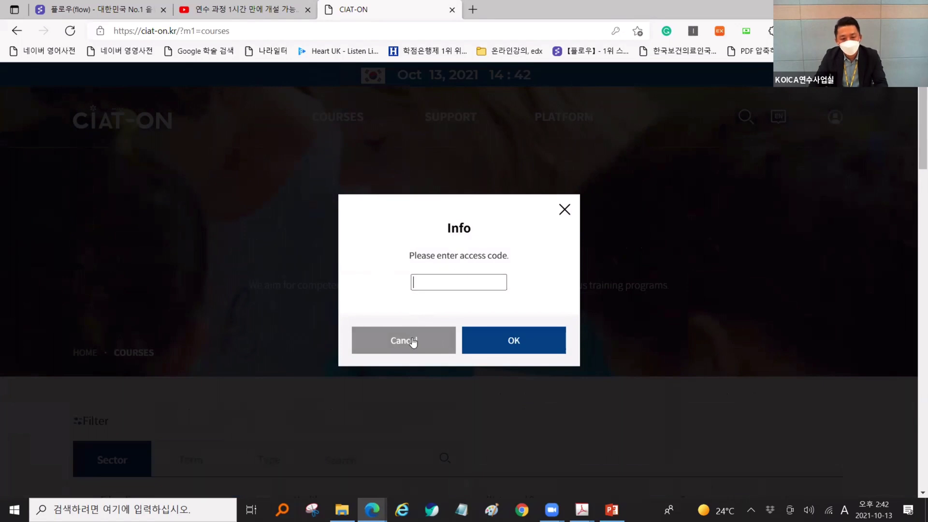
Dismiss the access-code prompt and open the Dashboard, showing CIAT-On Platform Manual in progress at 0%.
click(518, 343)
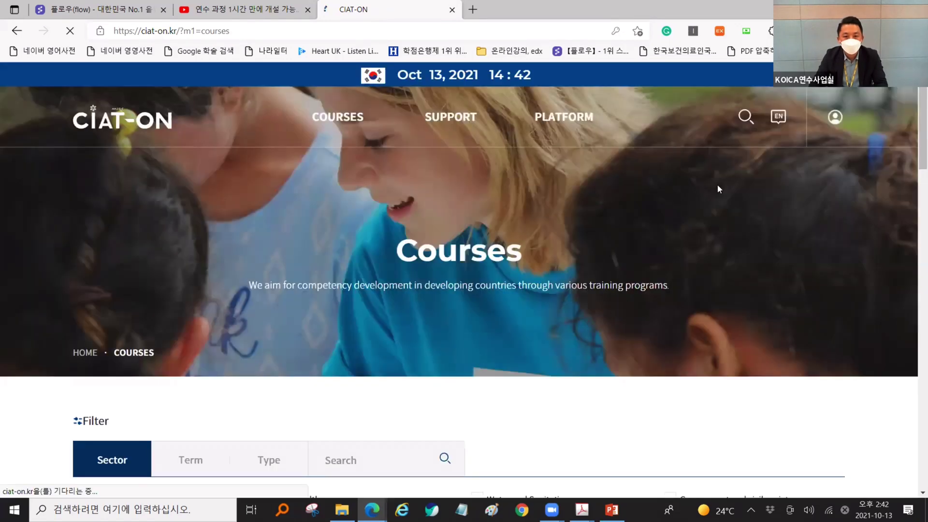
click(834, 121)
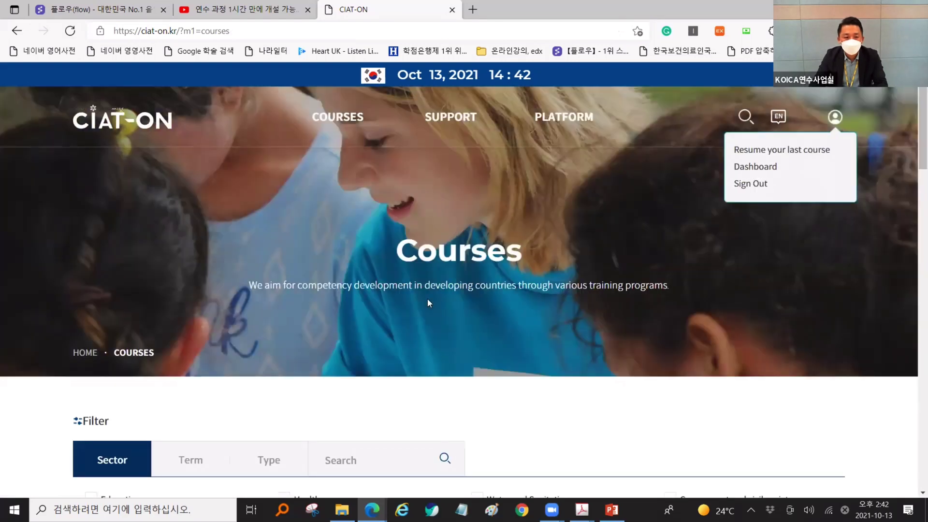
scroll(838, 128, down, 3)
scroll(838, 127, down, 1)
click(836, 119)
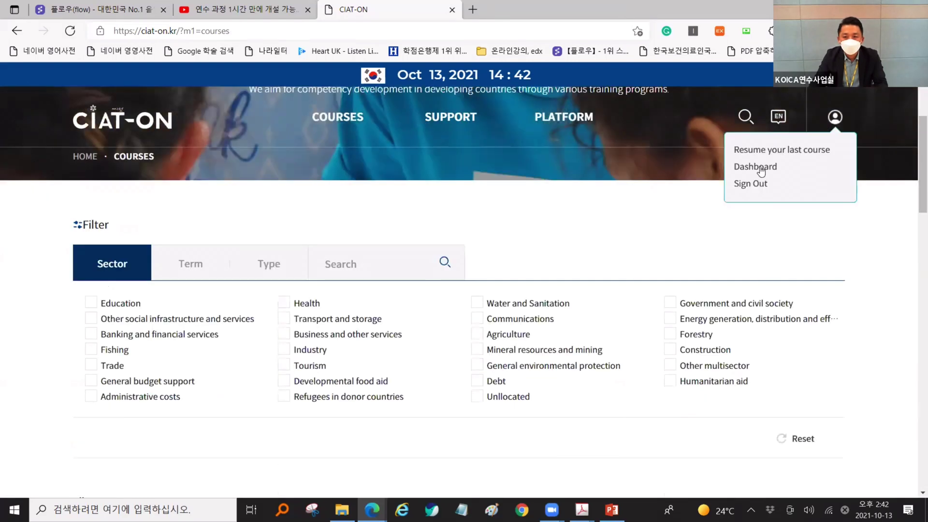
click(756, 167)
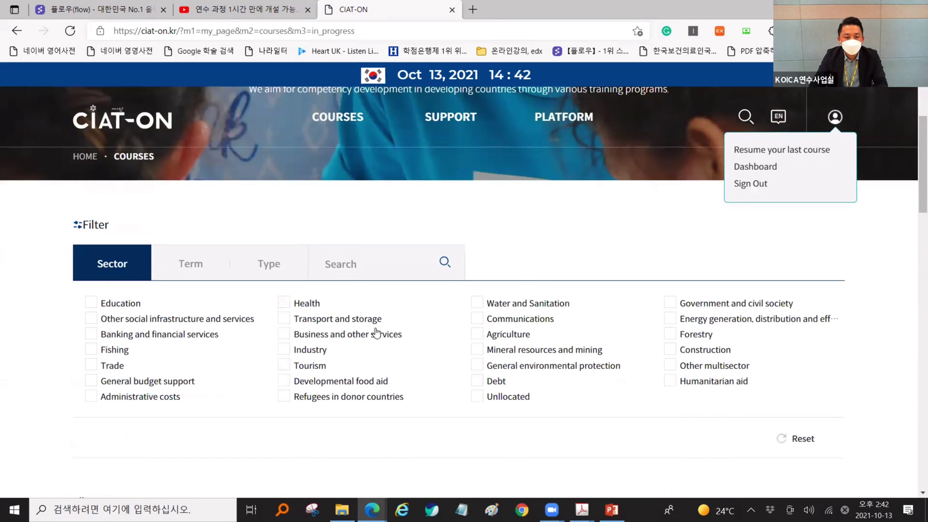
scroll(657, 244, down, 3)
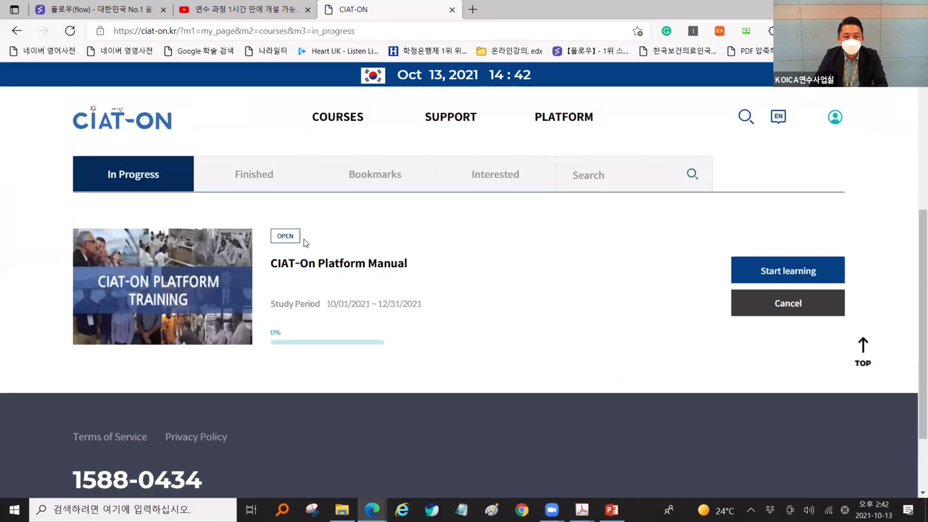
scroll(295, 259, up, 3)
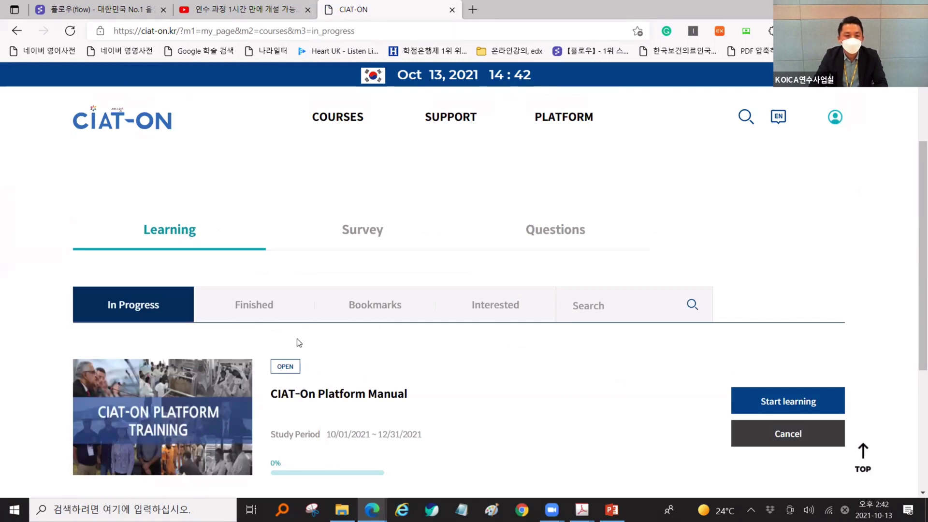
Review the Survey and Questions tabs on My Page.
click(372, 237)
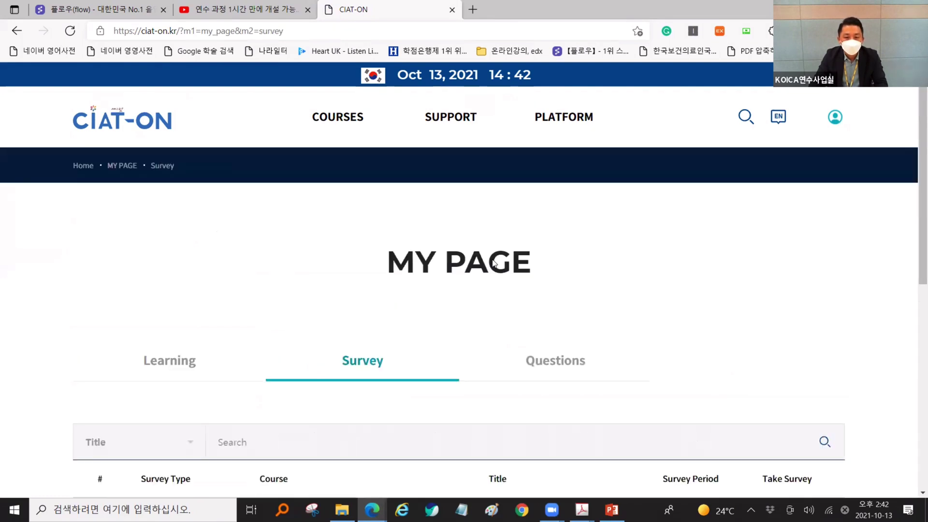
scroll(494, 263, down, 4)
scroll(375, 281, down, 1)
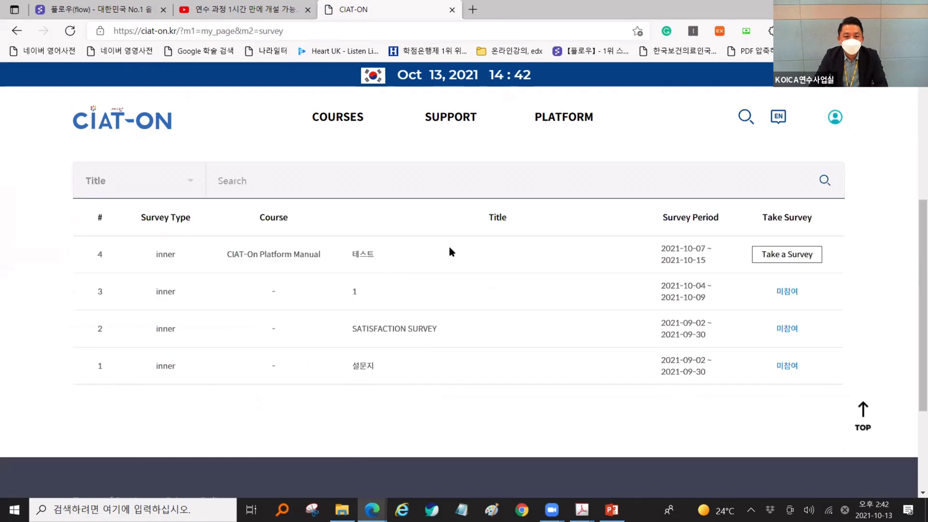
scroll(503, 207, up, 1)
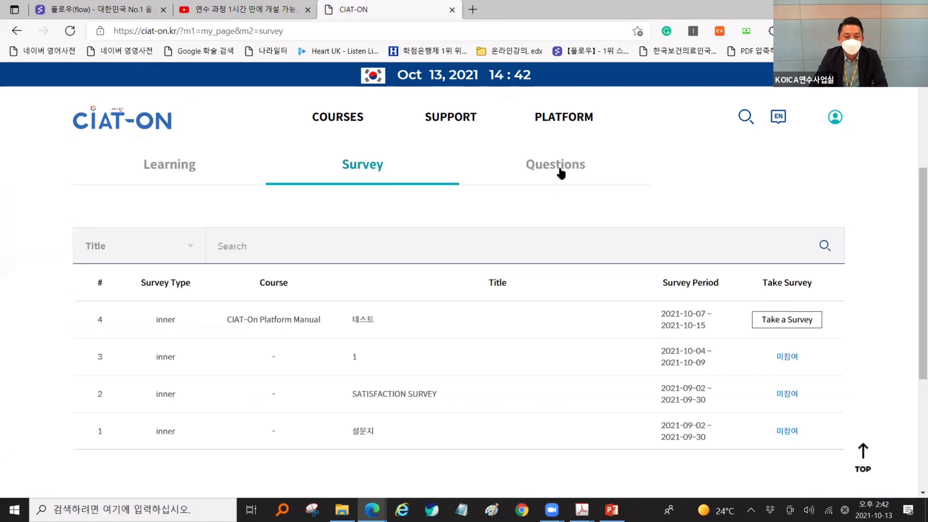
click(551, 181)
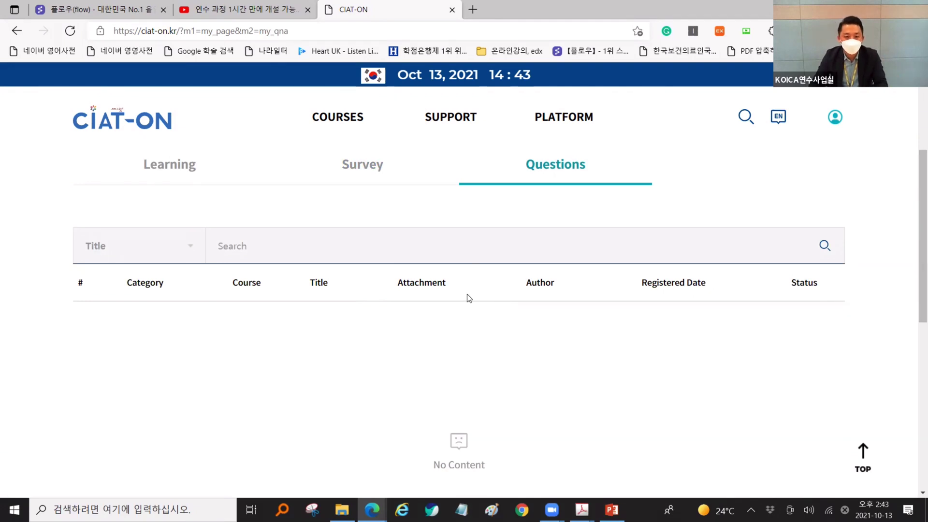
Browse the Finished, Bookmarks, Interested and In Progress lists, then start the CIAT-On Platform Manual course.
click(191, 174)
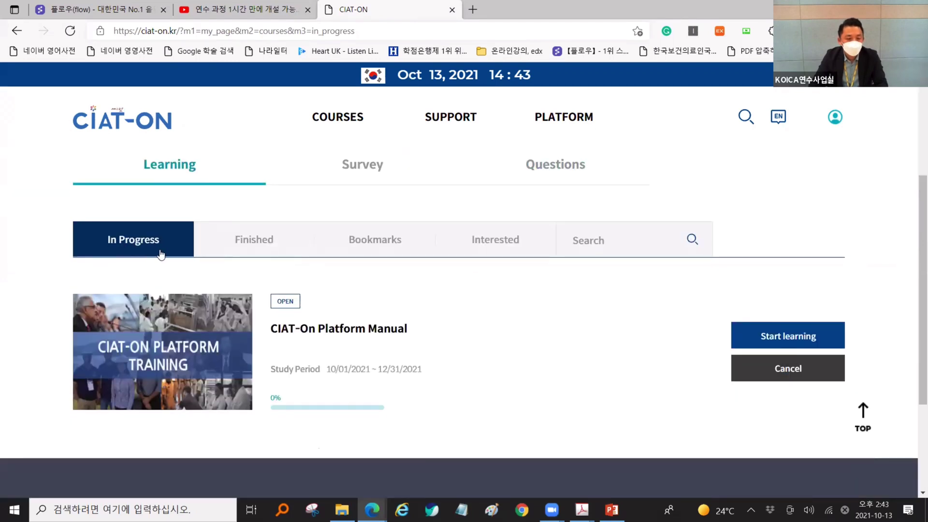
click(266, 244)
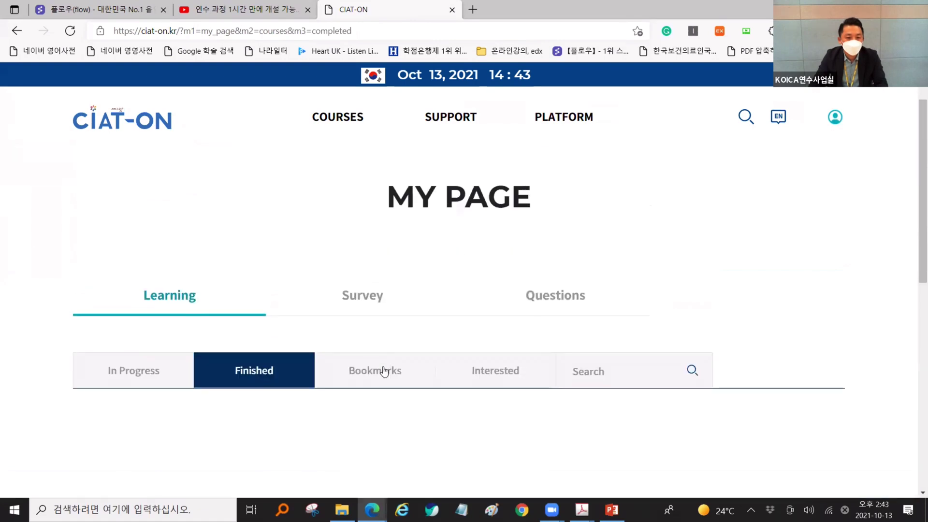
click(425, 370)
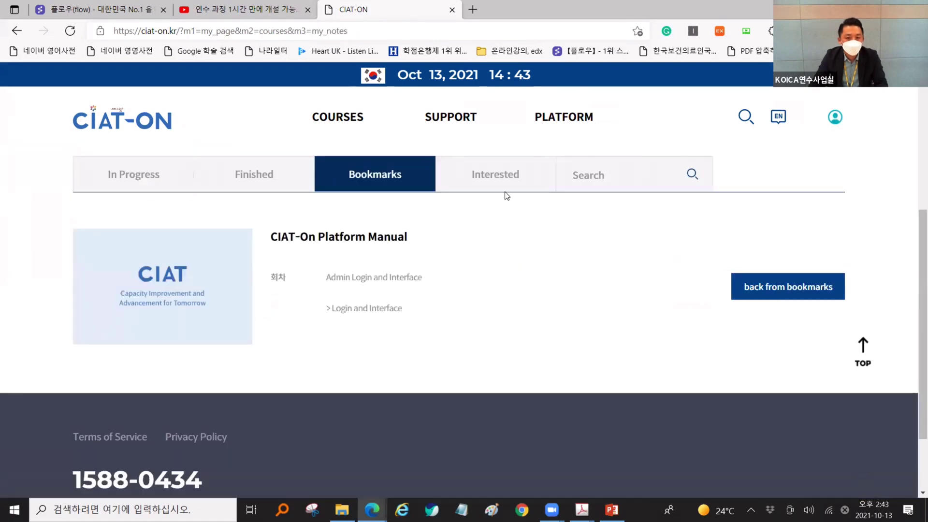
click(503, 177)
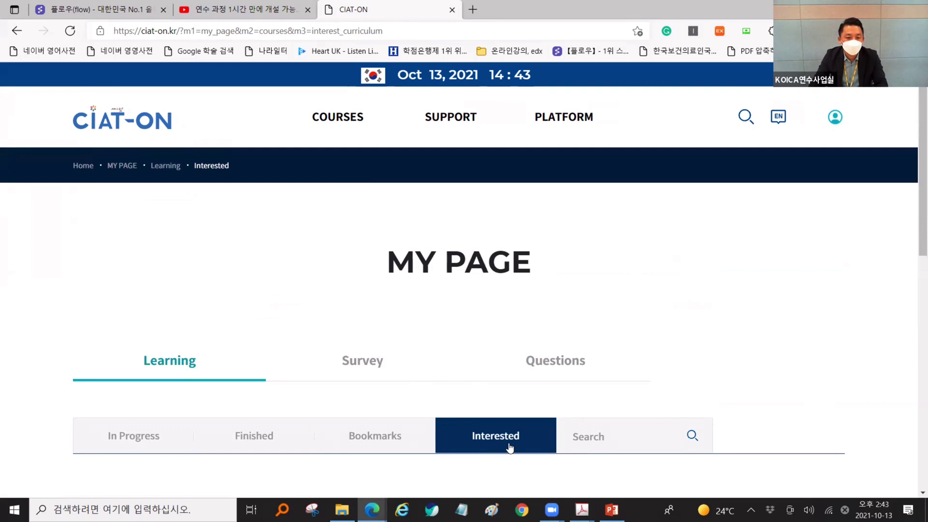
click(134, 438)
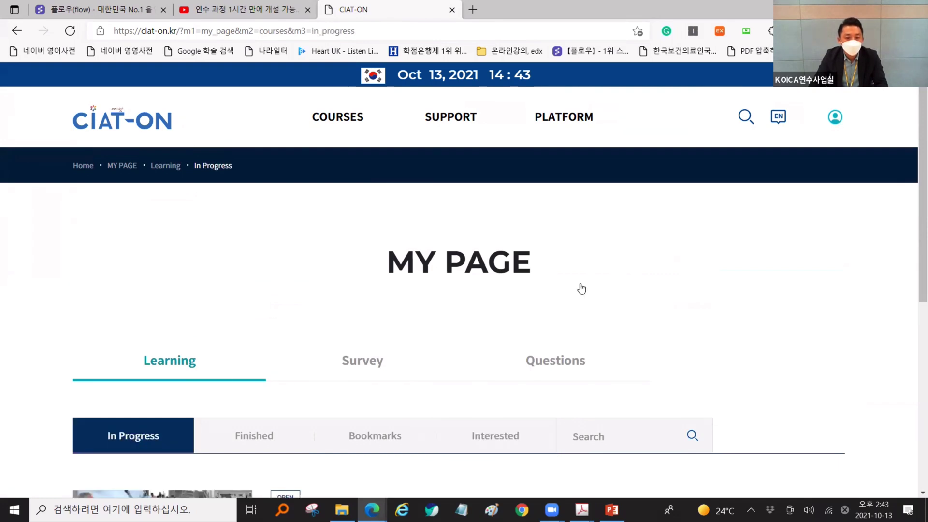
scroll(582, 288, down, 5)
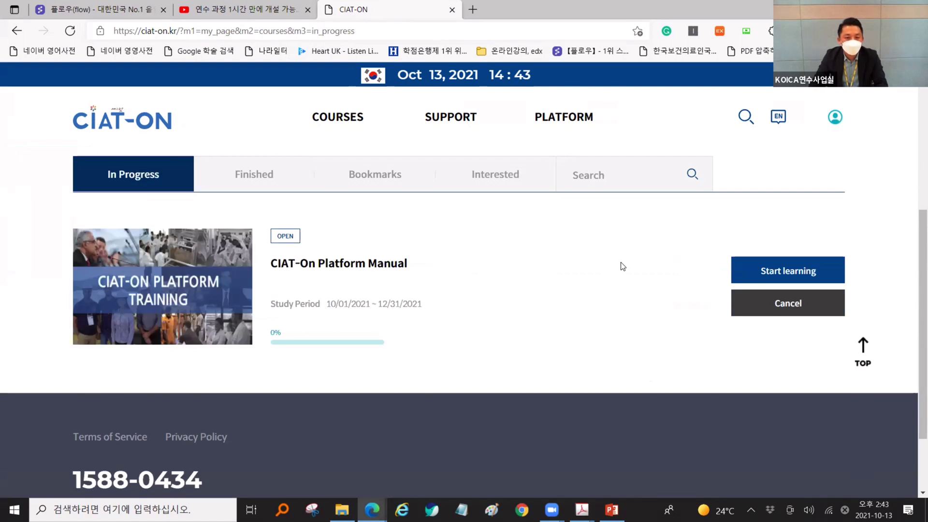
click(800, 273)
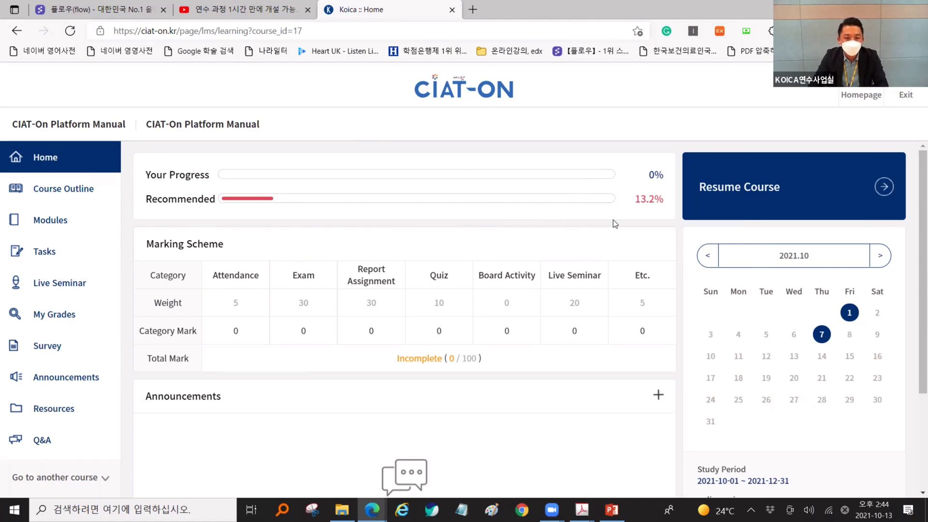
Open the Course Outline's Modules page listing chapter 1 KOICA 오리엔테이션 및 국별보고, available 2021-10-01 to 2021-12-31.
scroll(613, 219, down, 3)
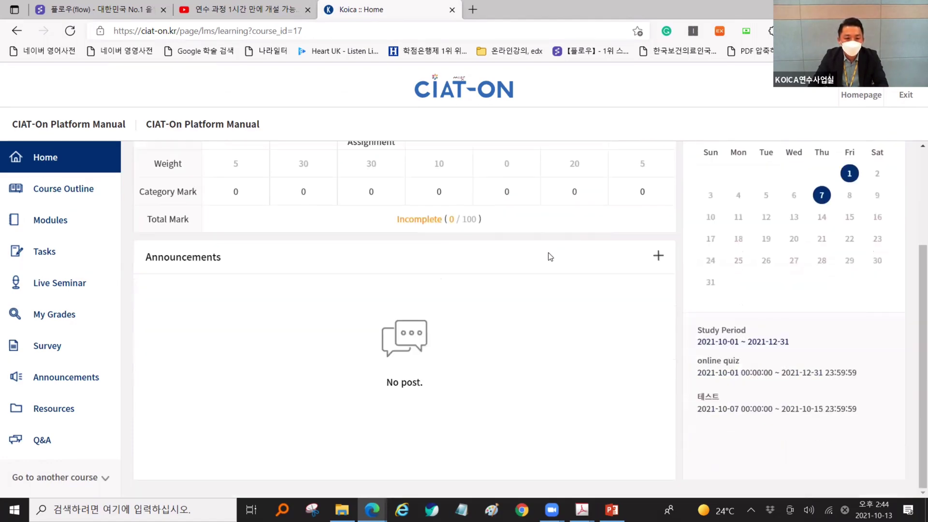
scroll(513, 257, up, 3)
click(62, 194)
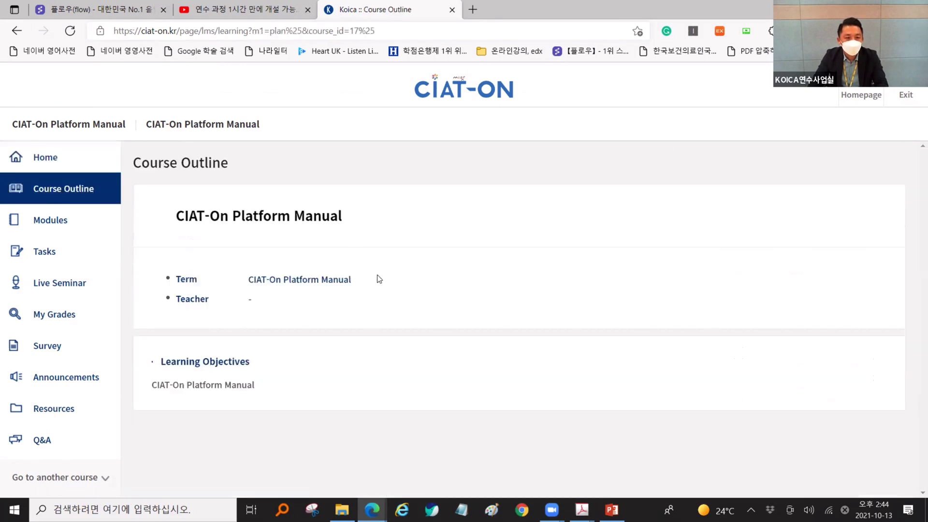
click(60, 225)
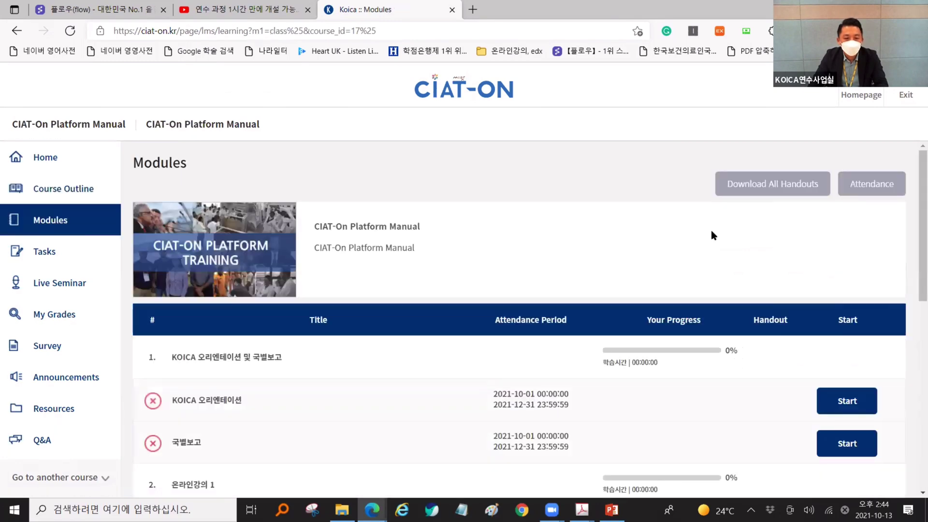
scroll(726, 270, down, 2)
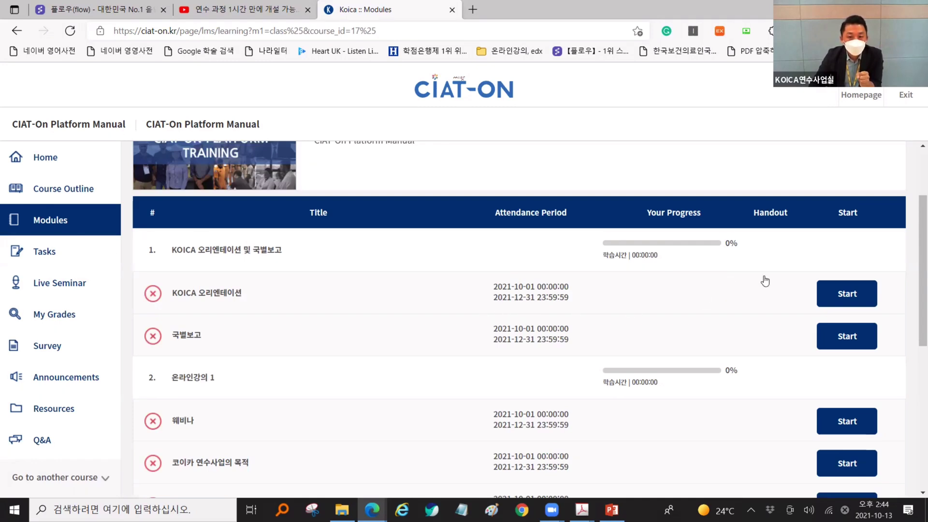
Decline the Zoom app and play the 13:01 웨비나 lecture from 온라인강의 1.
click(845, 301)
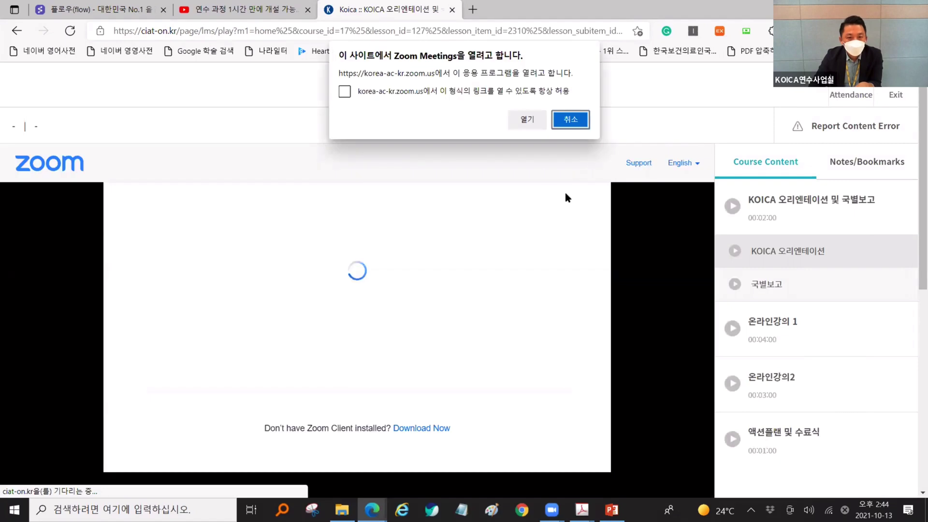
click(571, 121)
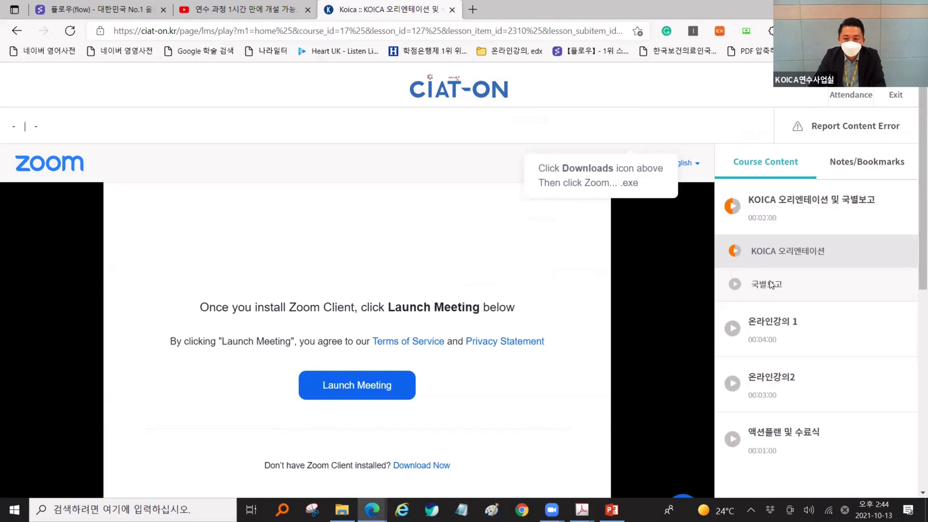
click(769, 283)
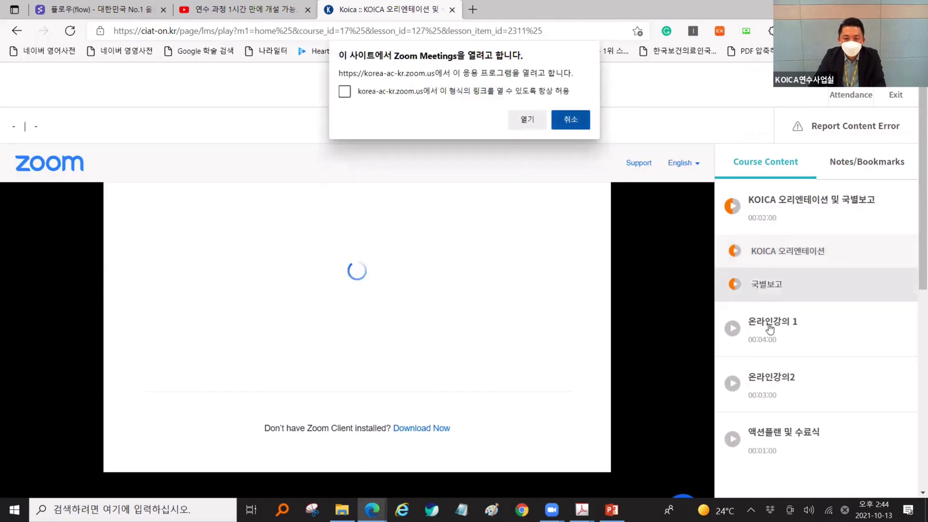
click(769, 324)
click(767, 310)
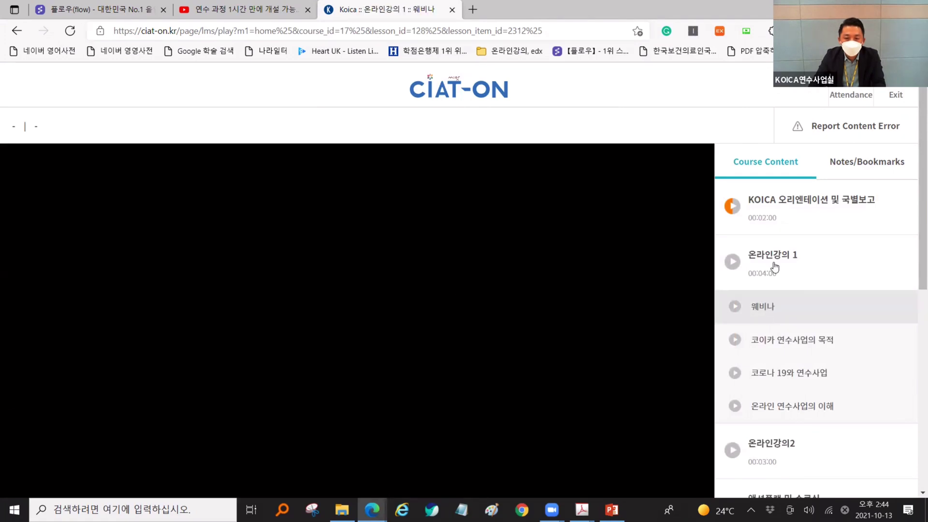
scroll(466, 313, down, 1)
click(363, 314)
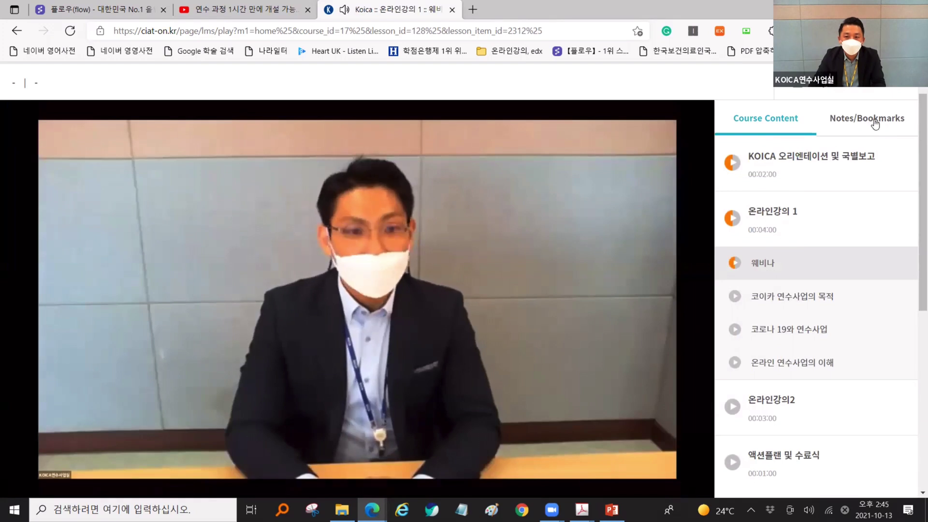
Show the Notes/Bookmarks form beside the lecture and try posting a blank note.
click(876, 124)
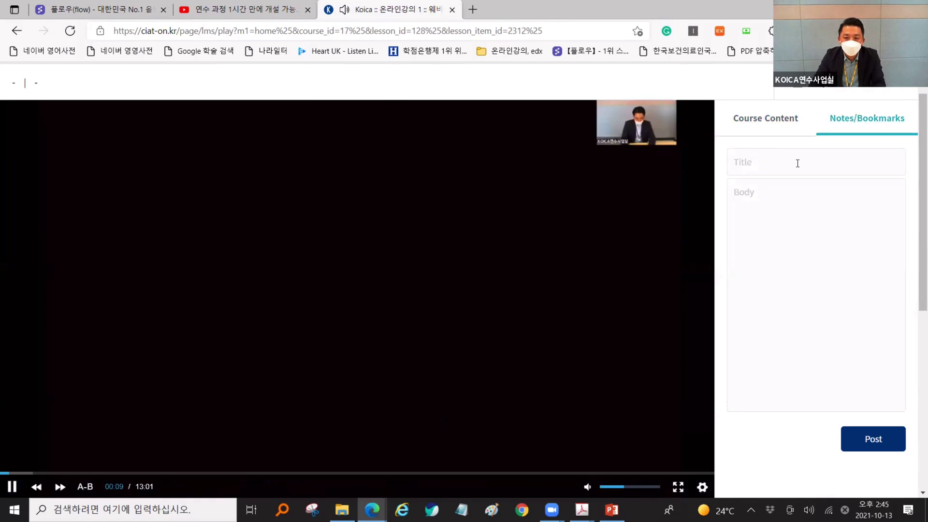
click(798, 164)
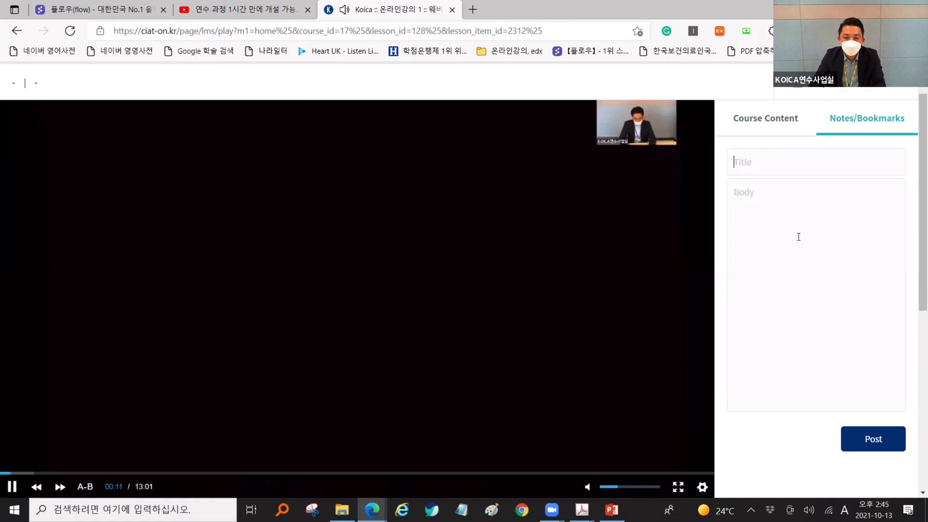
scroll(892, 243, down, 4)
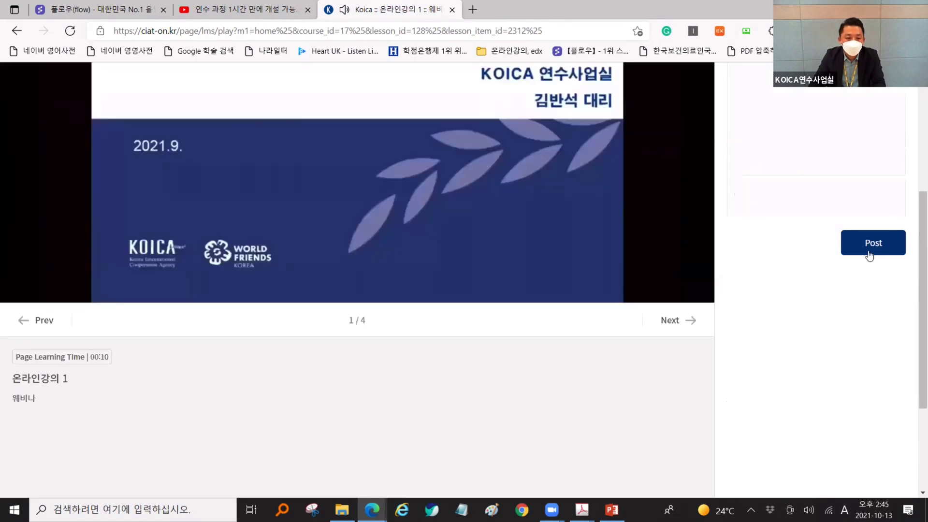
click(869, 250)
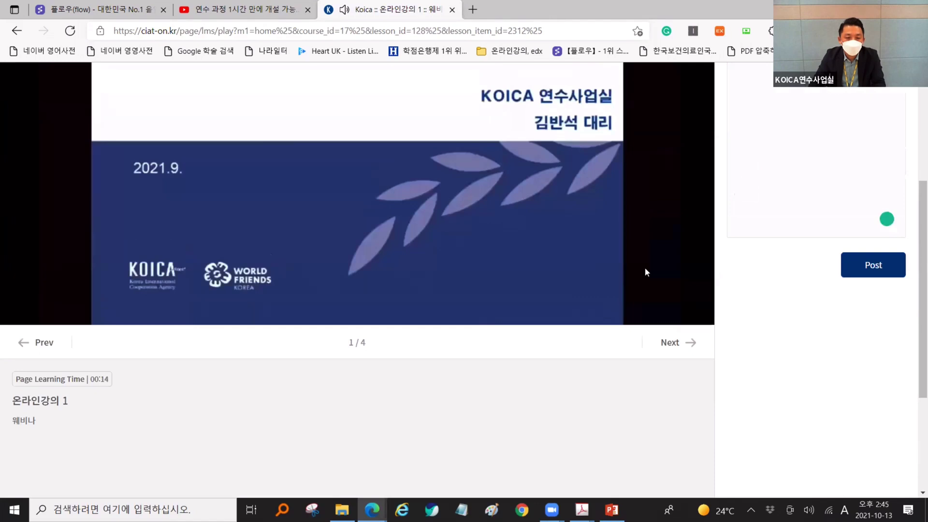
scroll(645, 268, up, 2)
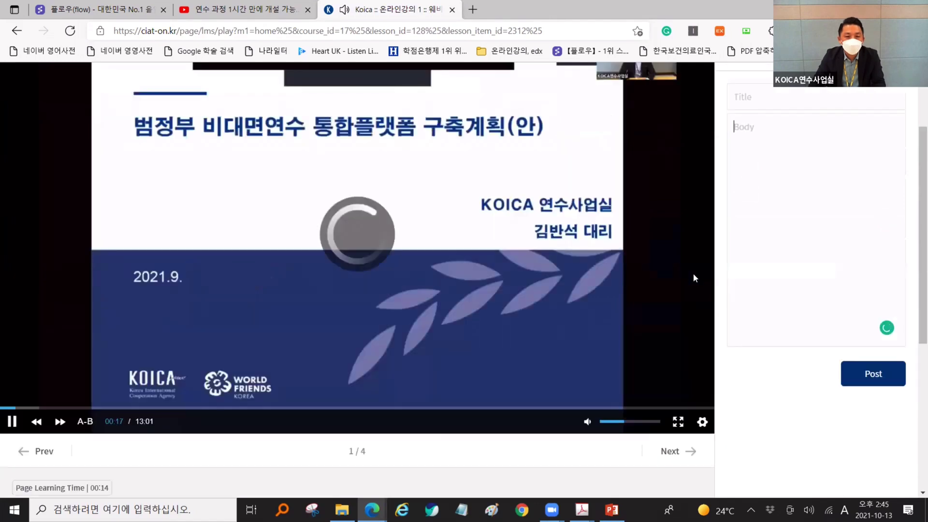
scroll(697, 254, up, 2)
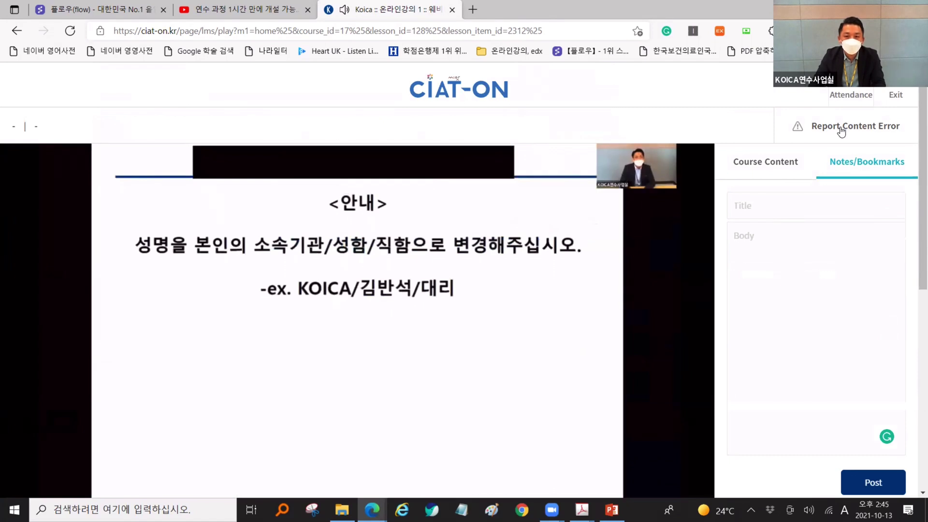
click(825, 129)
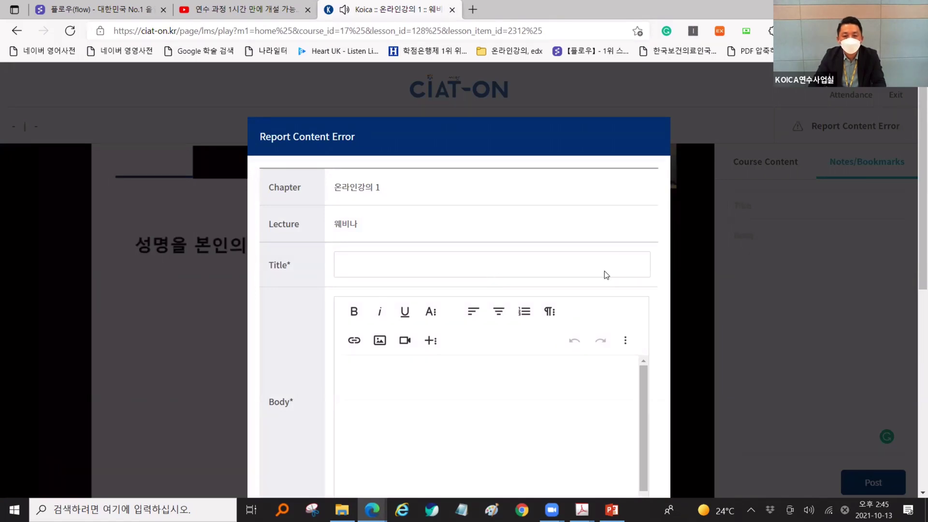
scroll(547, 420, down, 1)
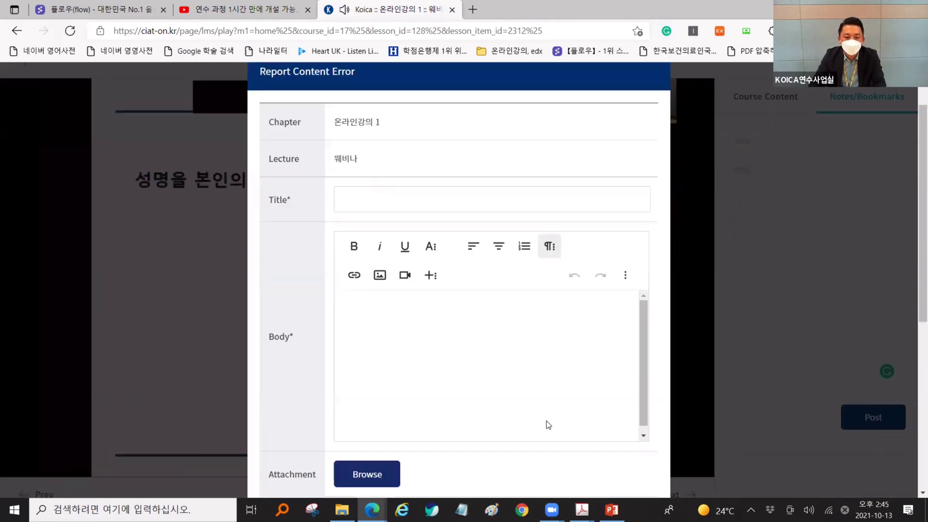
scroll(546, 421, down, 5)
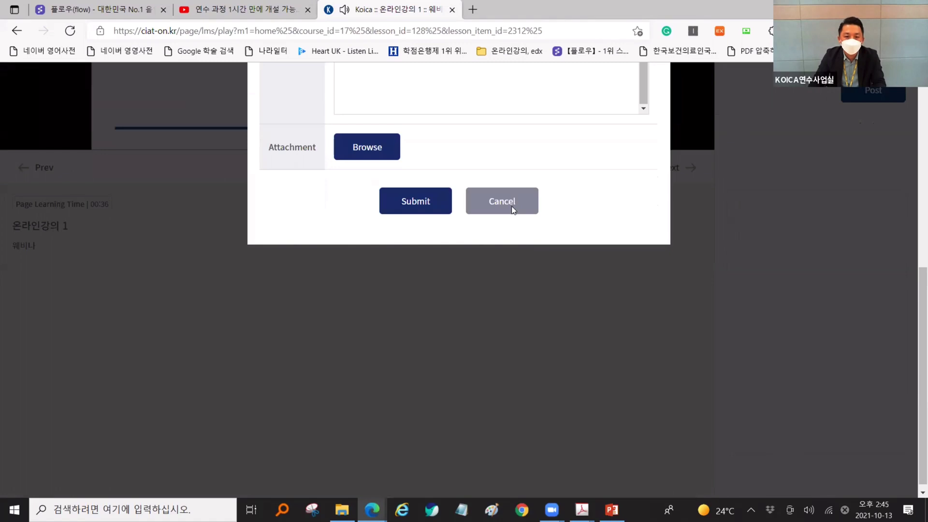
click(500, 305)
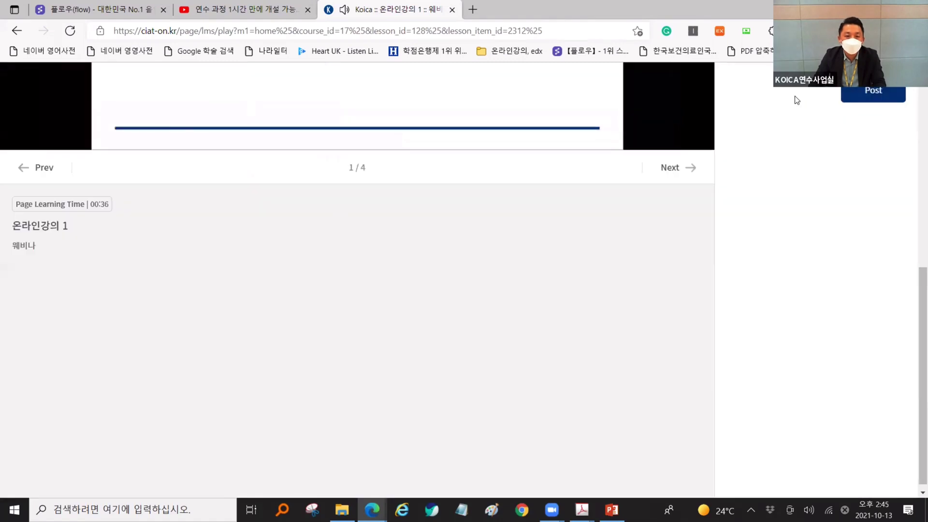
scroll(793, 98, up, 3)
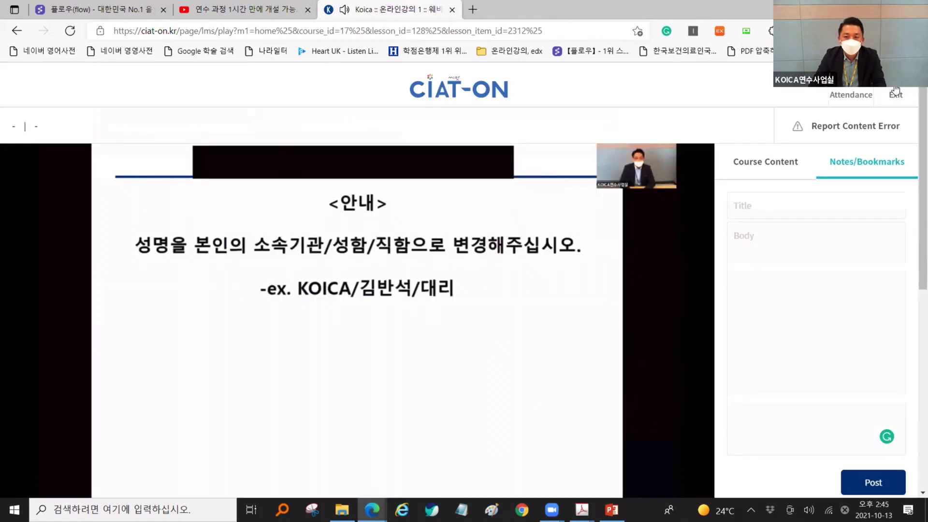
Exit the lecture and view the course's Tasks, Live Seminar, My Grades and Survey pages.
click(896, 94)
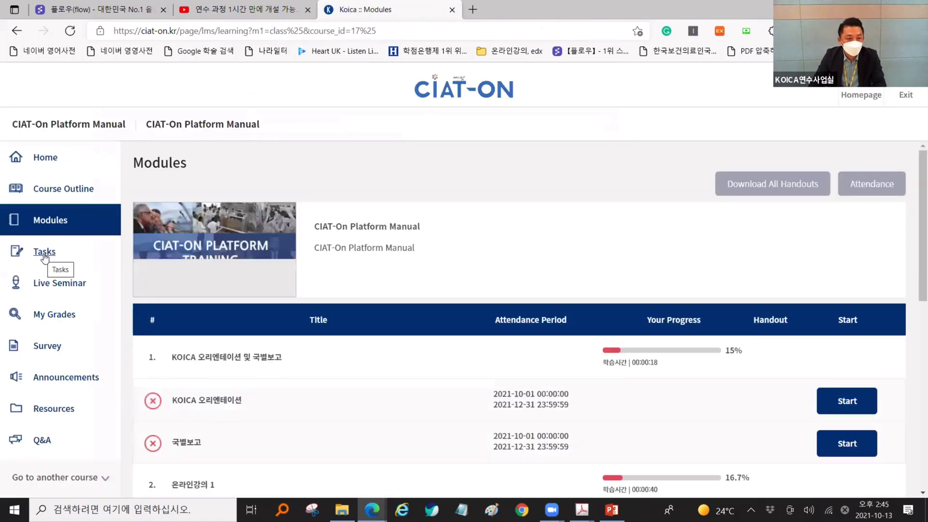
click(43, 257)
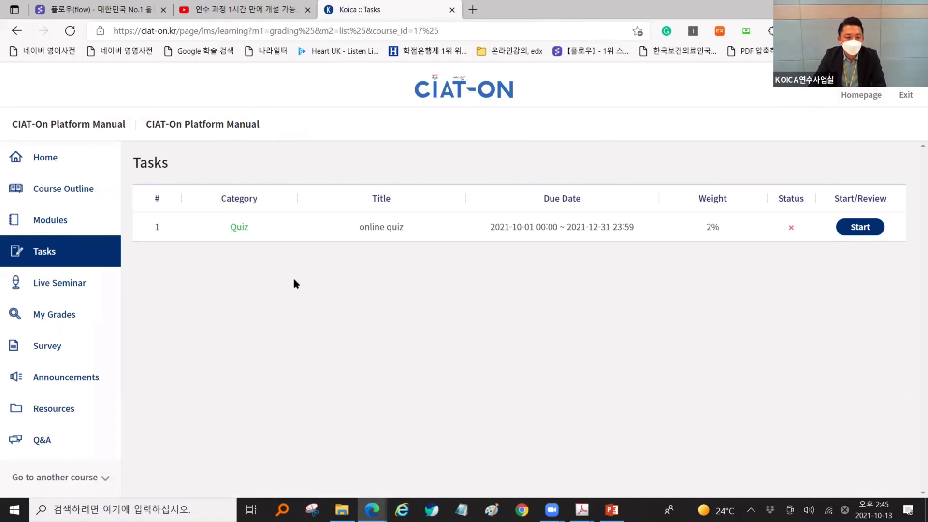
click(59, 287)
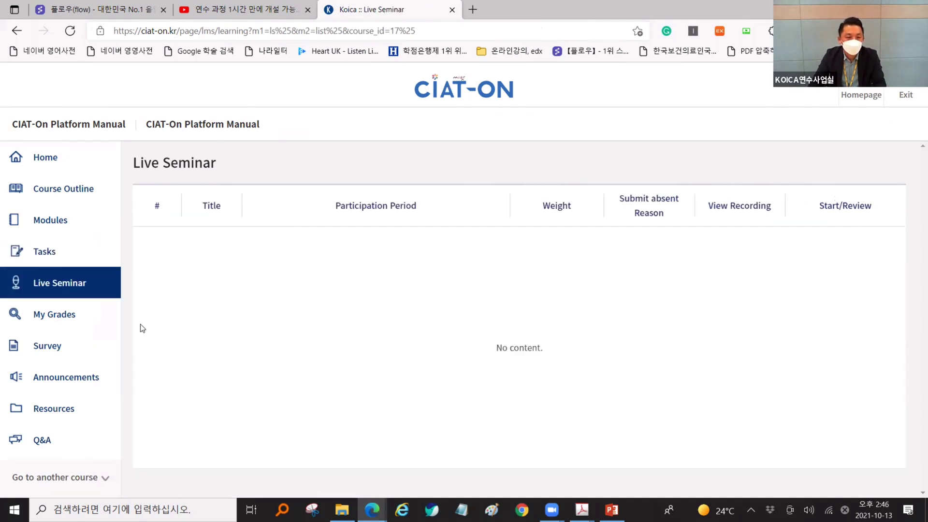
click(57, 316)
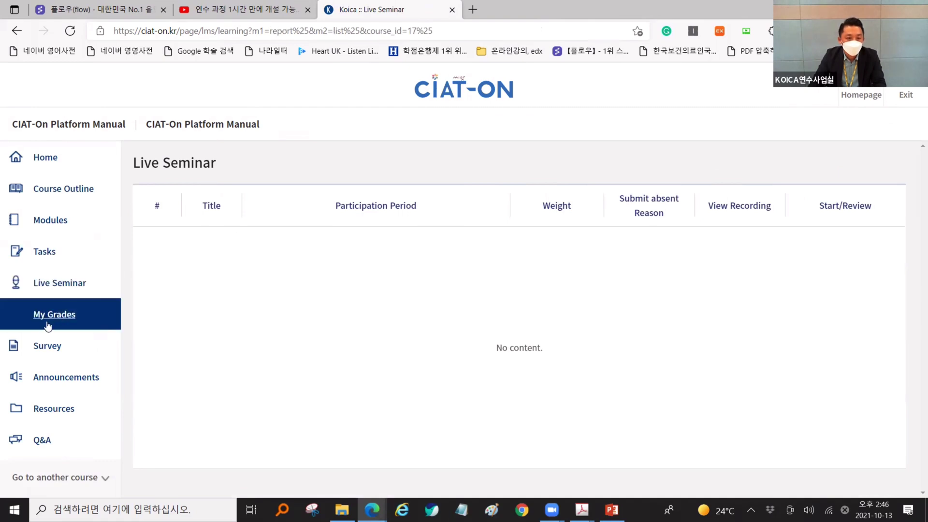
click(47, 349)
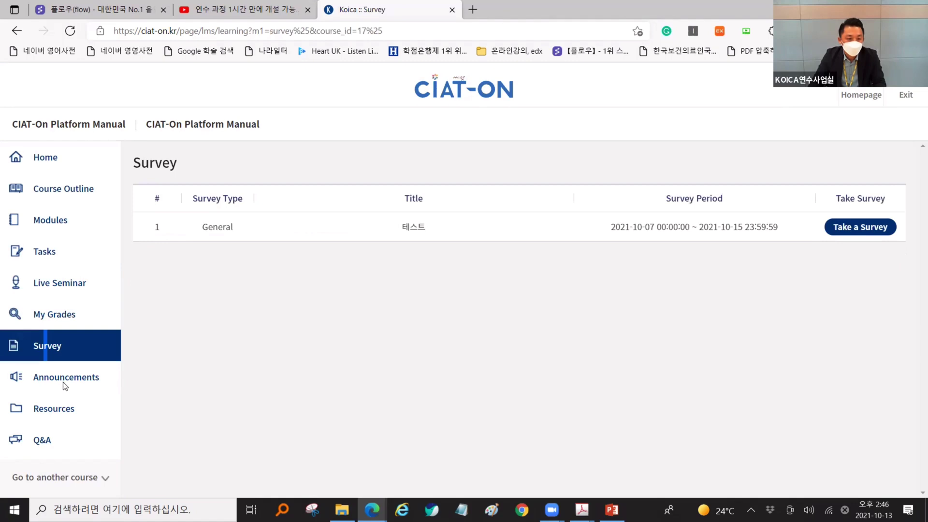
View Announcements, Resources and Q&A, then return to the [2021-1] CIAT-On Platform Manual course.
click(65, 382)
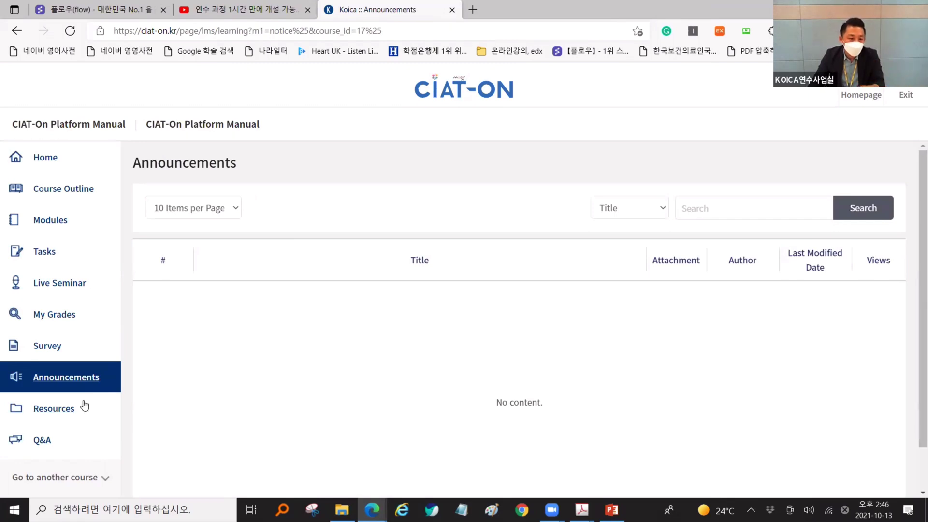
click(54, 412)
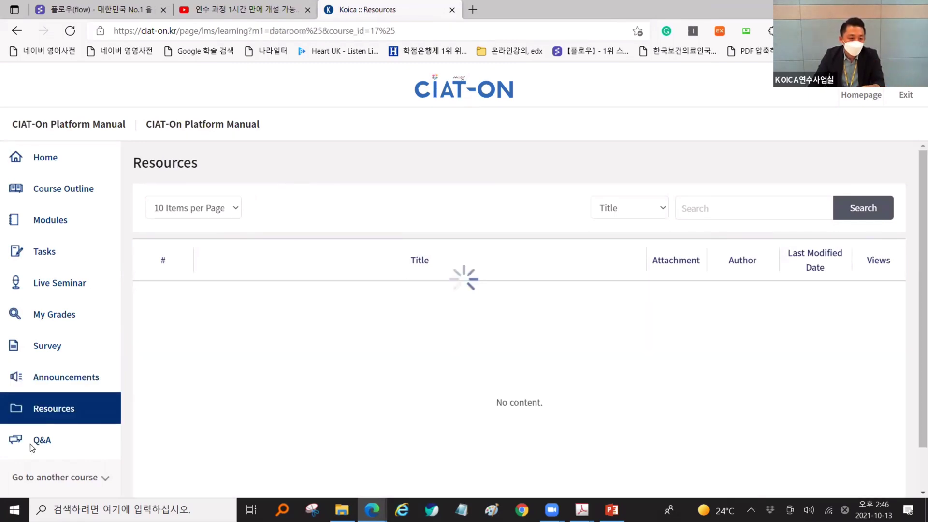
click(41, 442)
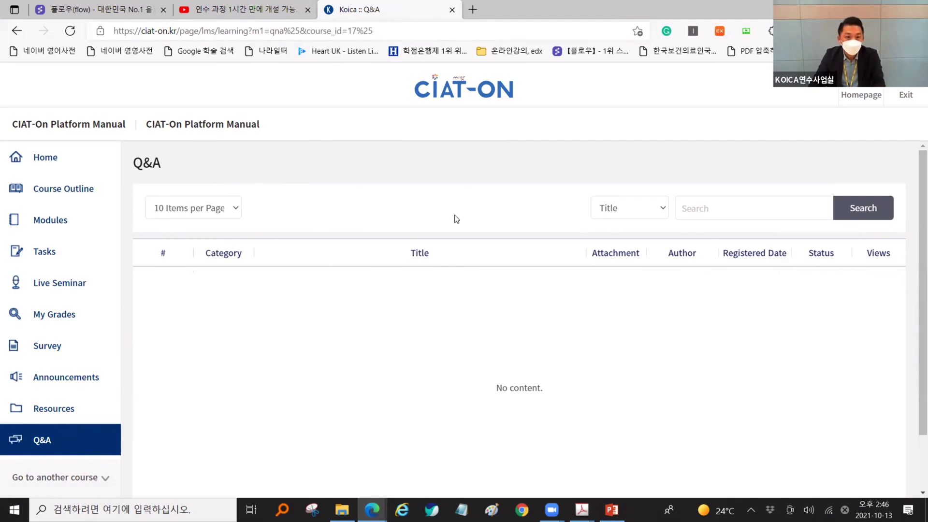
click(84, 482)
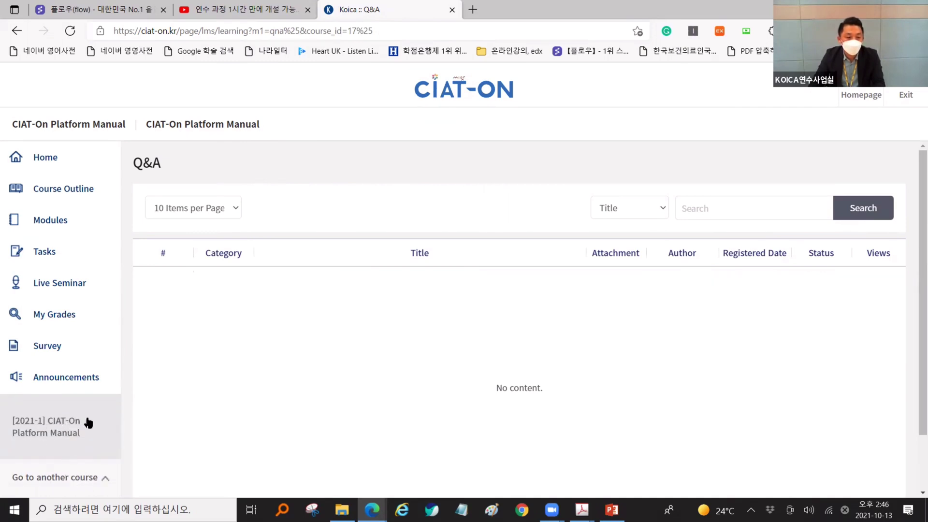
click(66, 432)
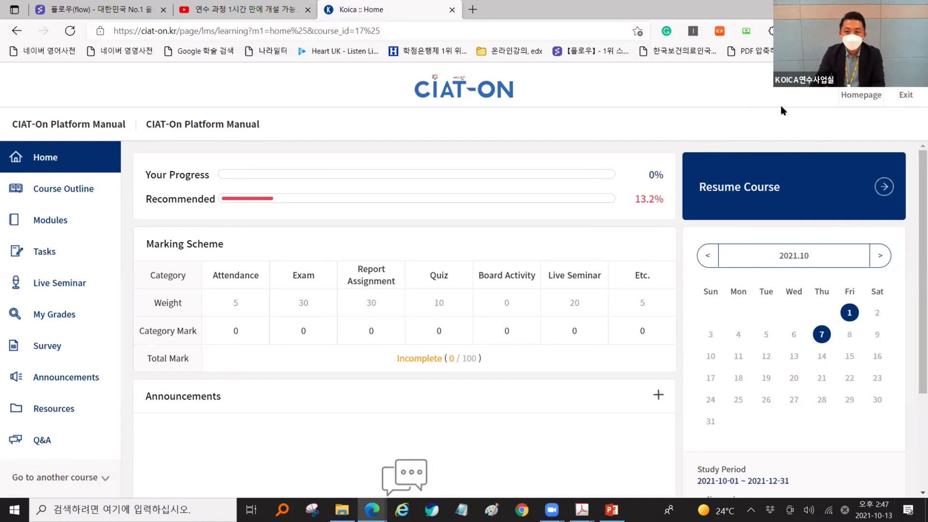
Leave the course for the homepage, skip resuming learning, and sign out.
click(905, 92)
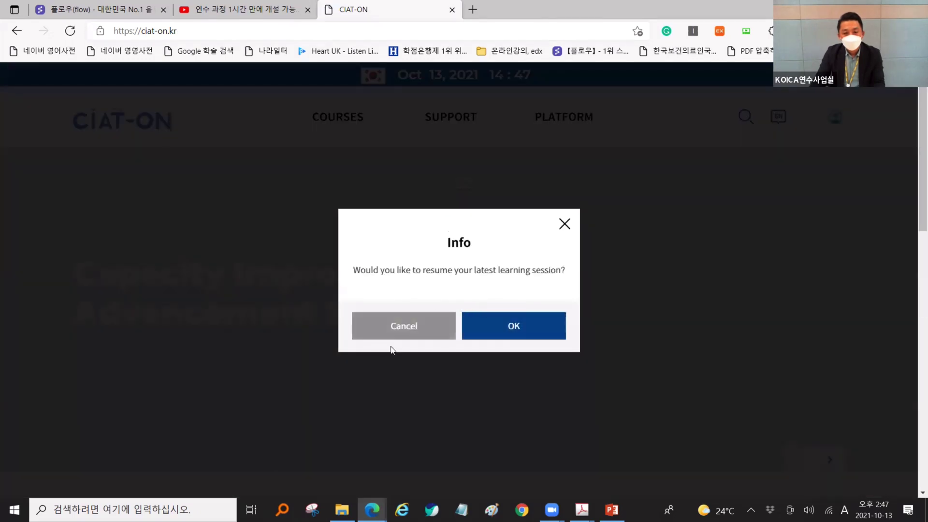
click(410, 327)
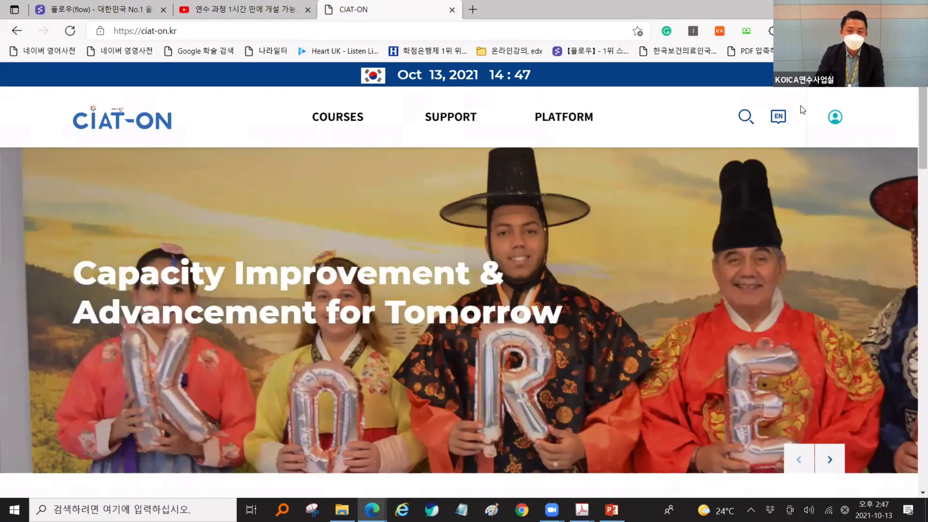
click(835, 117)
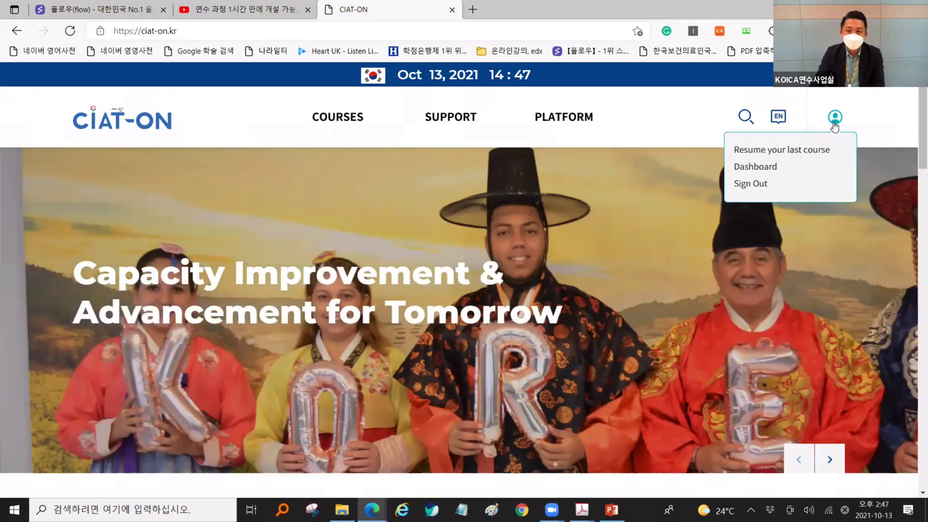
click(752, 187)
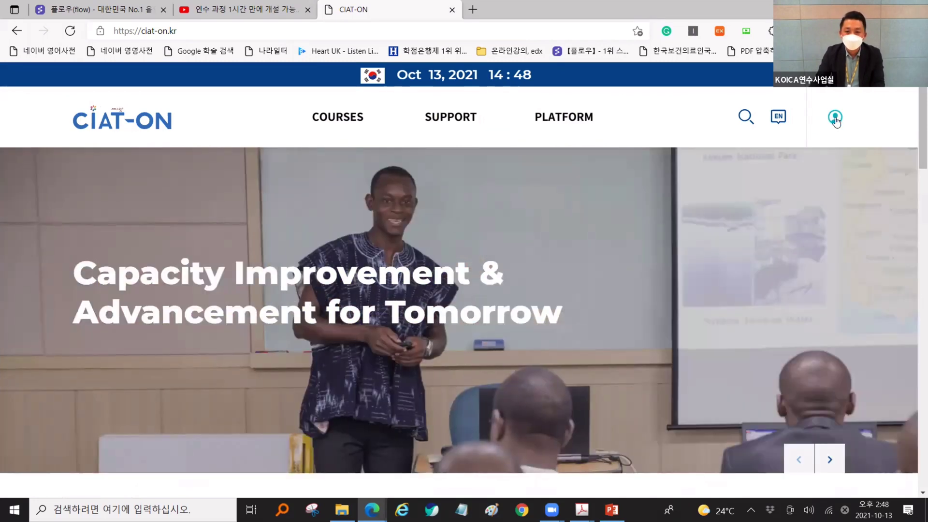
Sign back in with the administrator login ID and password.
click(835, 118)
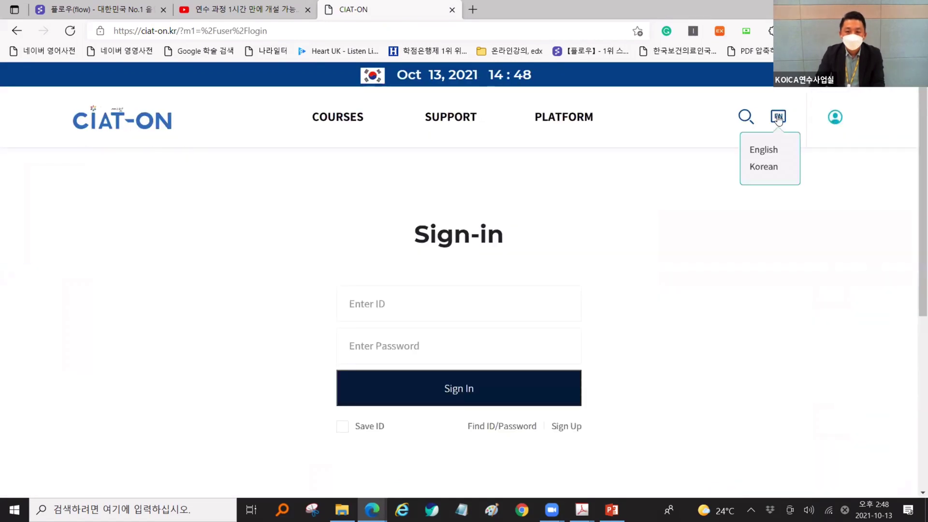
click(478, 314)
text(root)
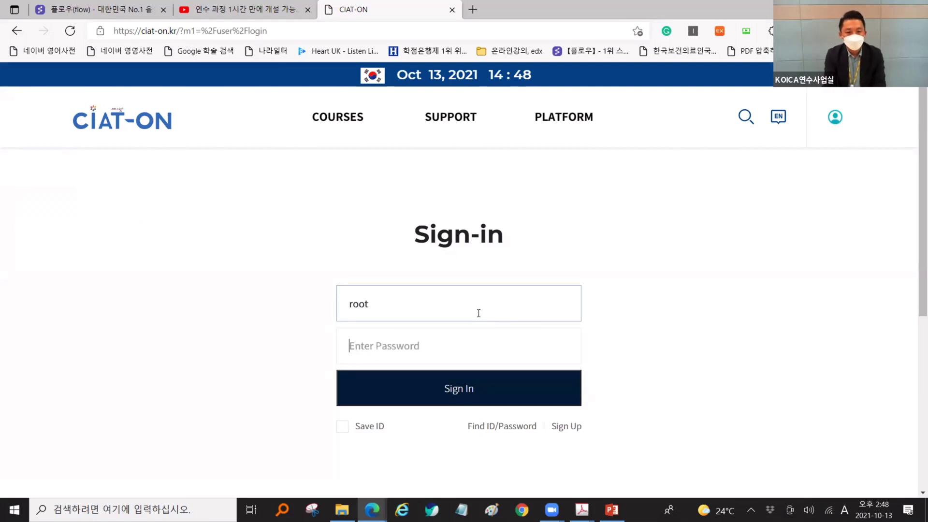
key(Tab)
text(*****)
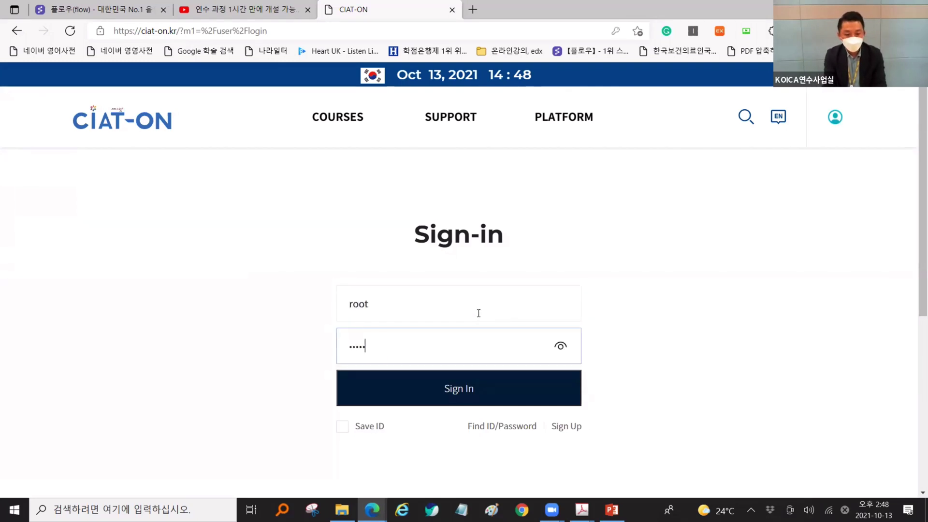
text(****)
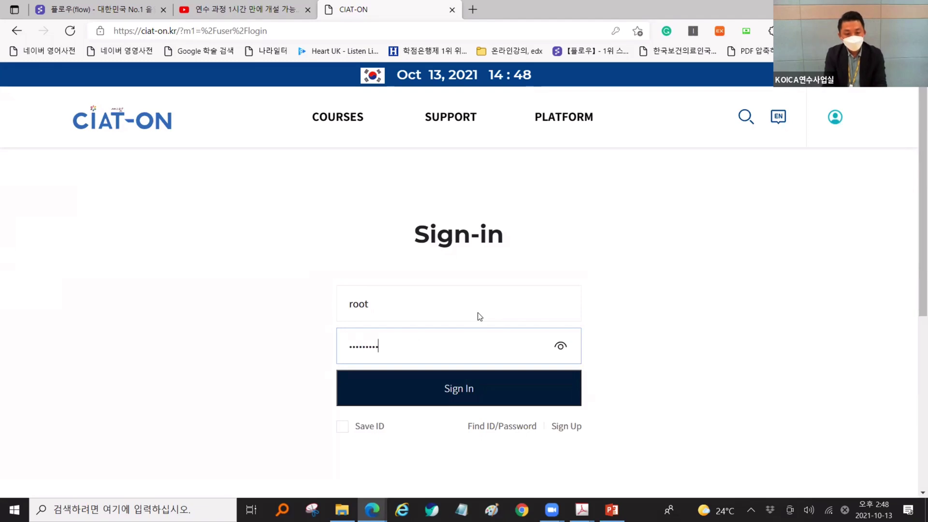
key(Return)
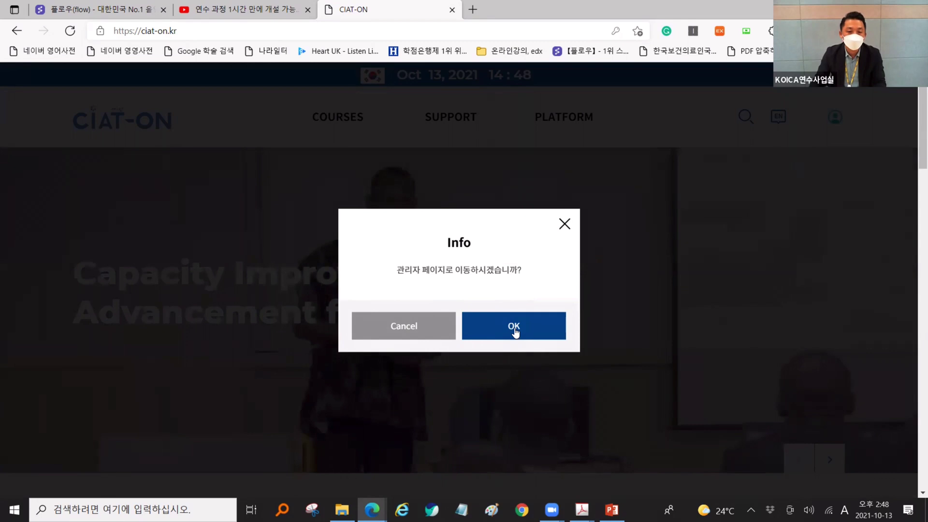
Enter the admin page, zoom to 90%, and expand the 시스템, Help Desk and VOC 관리 sidebar sections.
click(506, 337)
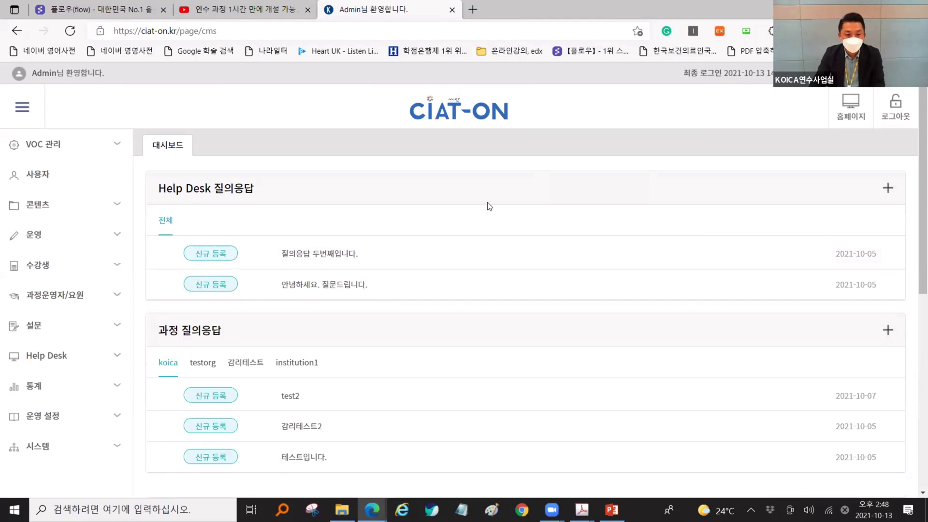
key(ctrl+minus)
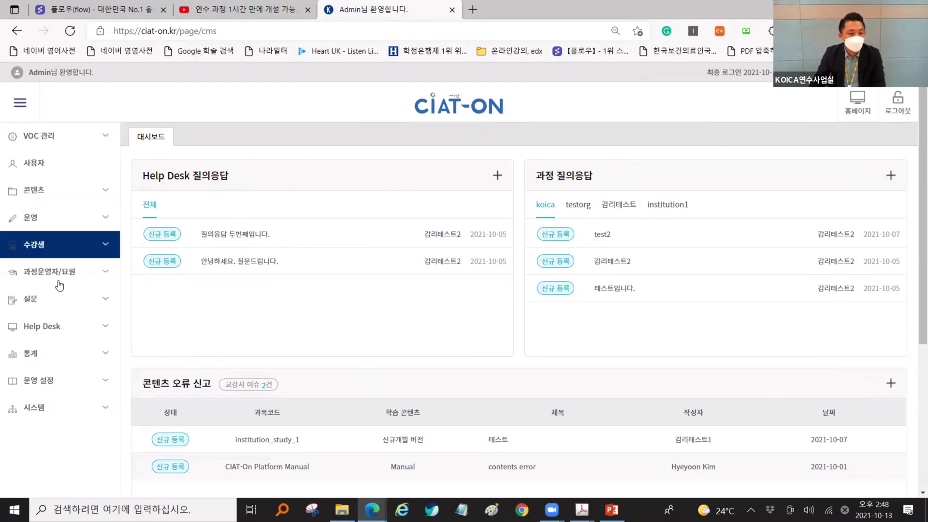
click(54, 412)
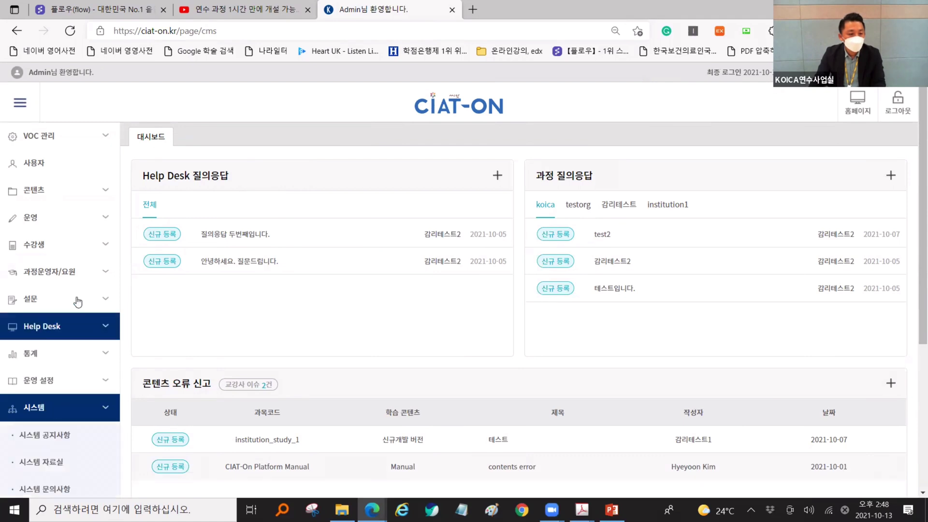
click(72, 326)
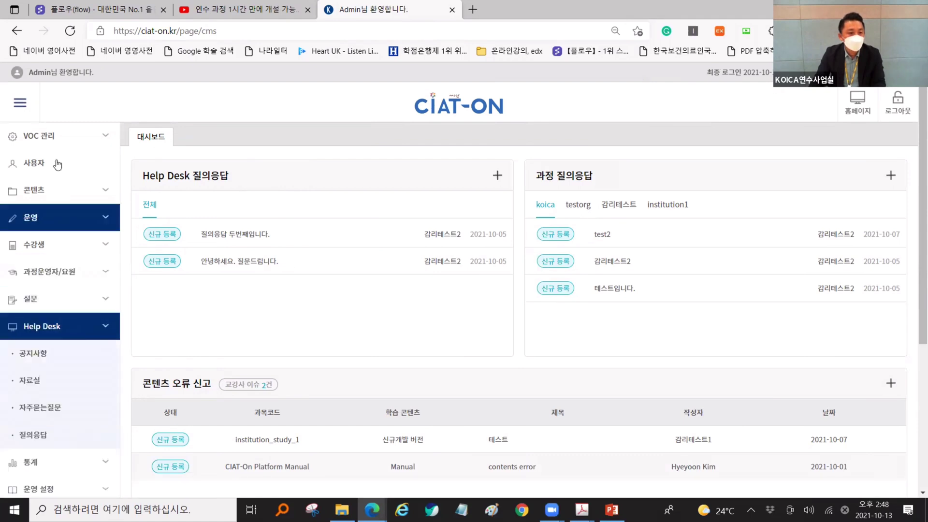
click(70, 138)
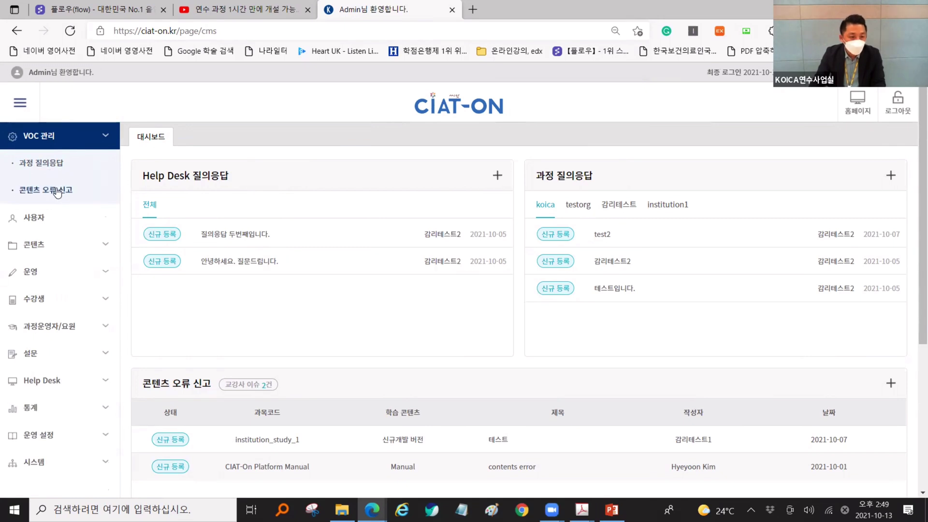
click(46, 385)
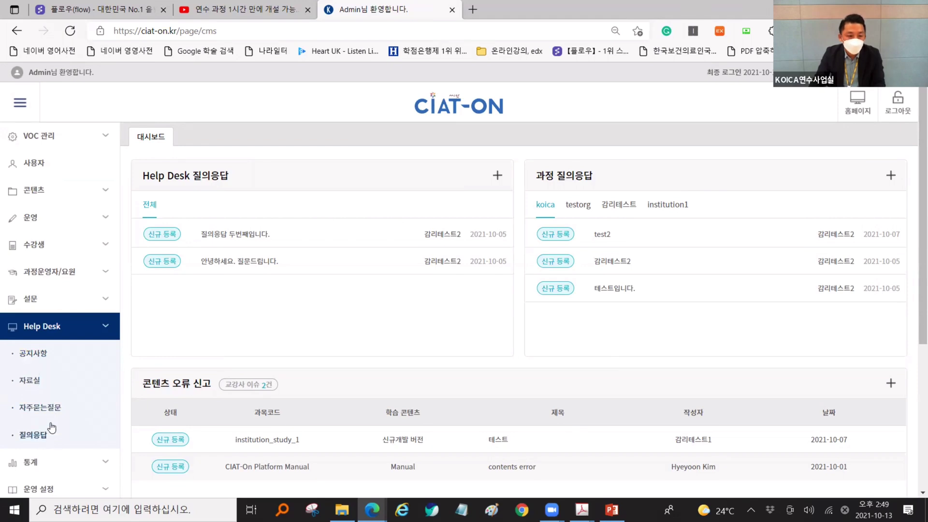
scroll(70, 416, down, 1)
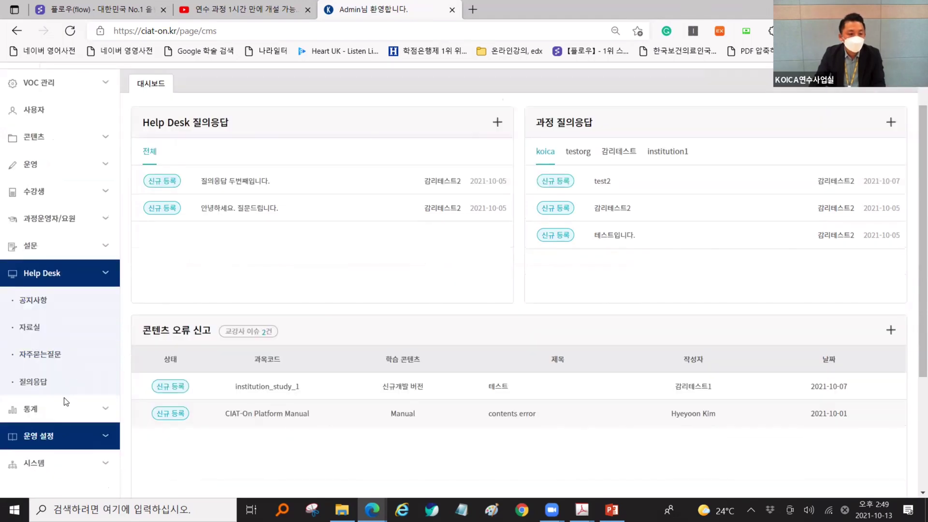
scroll(65, 401, down, 2)
click(49, 379)
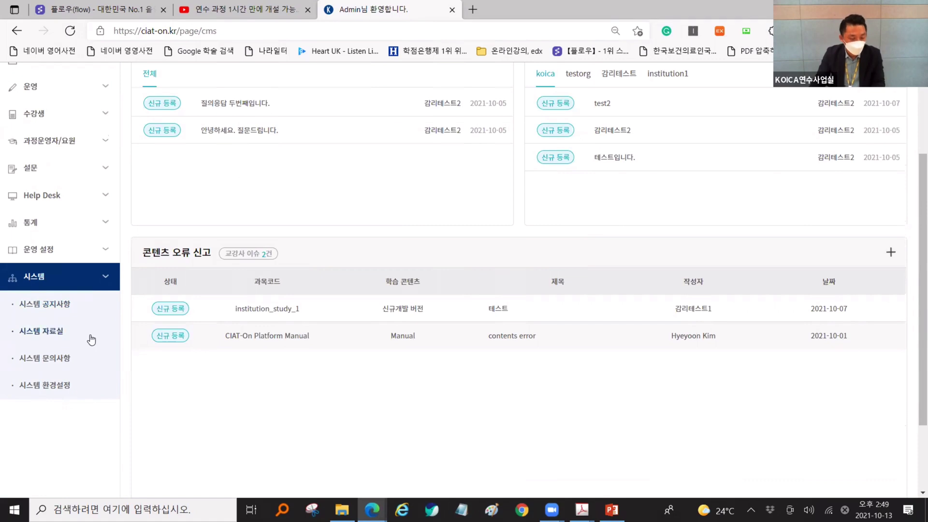
scroll(79, 331, up, 3)
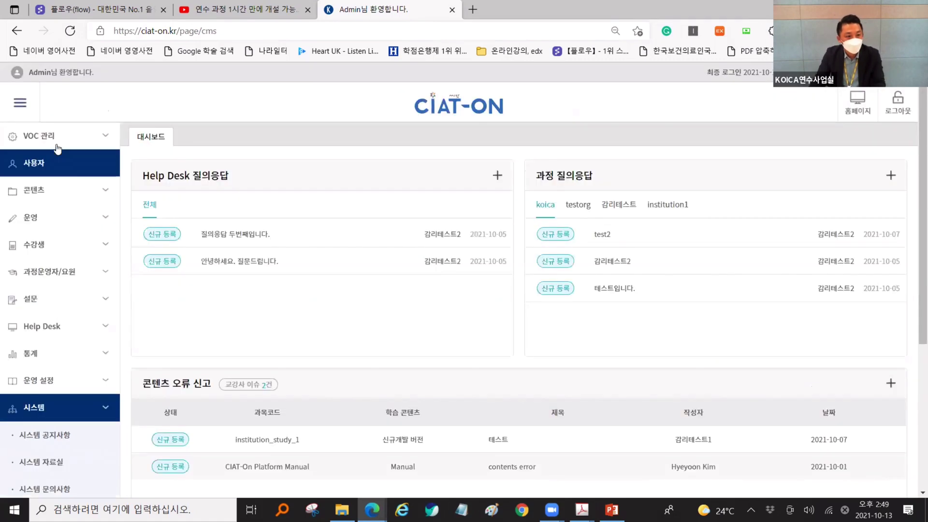
Open the 60-account 사용자 list and look through the 운영 and 콘텐츠 menus.
click(45, 154)
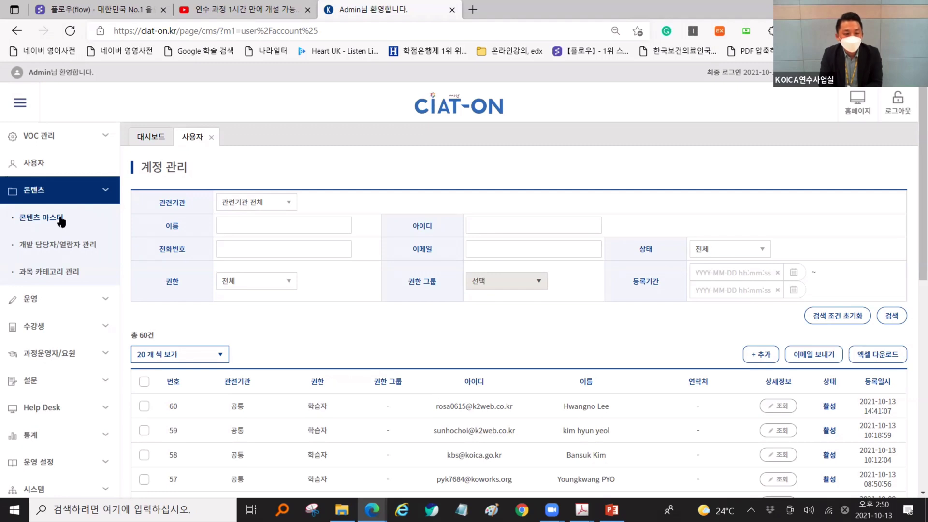
click(55, 299)
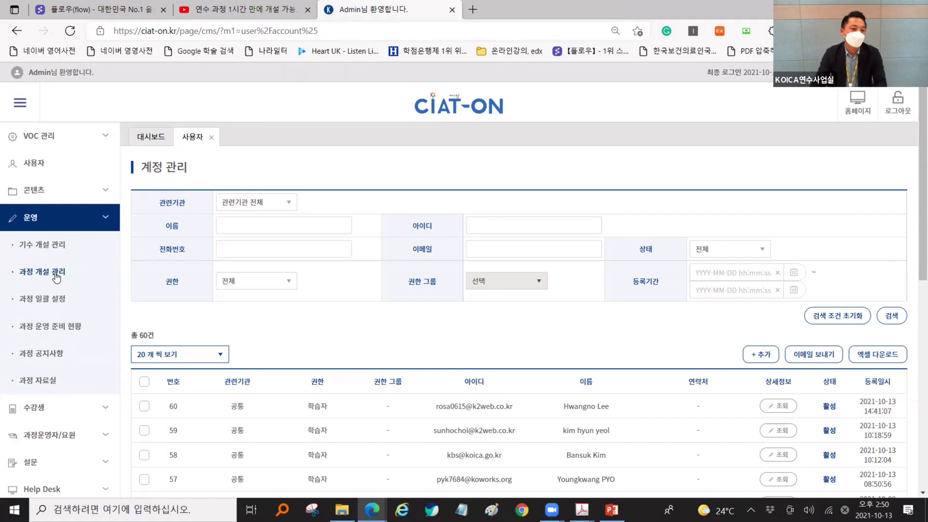
click(55, 199)
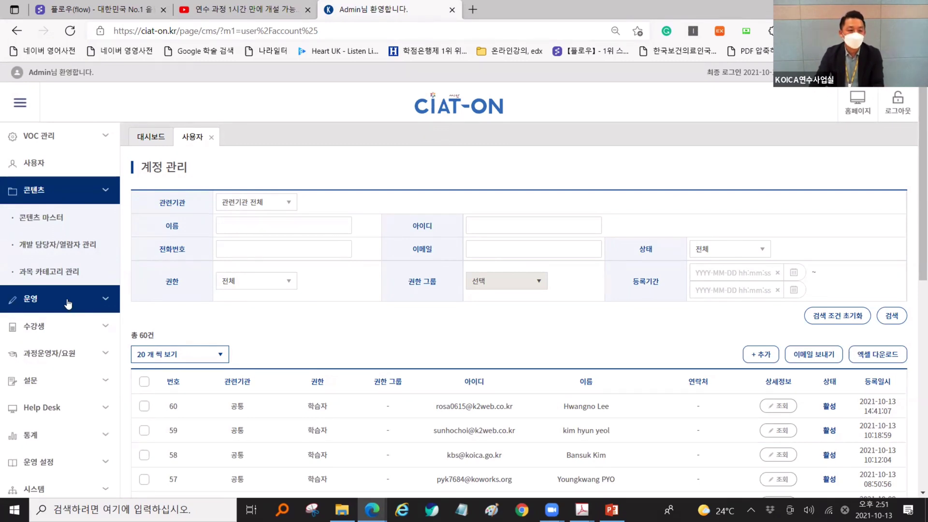
Open 수강생 > 과정 수강생/청강생, listing 20 CIAT-On Platform Manual enrollments.
click(68, 303)
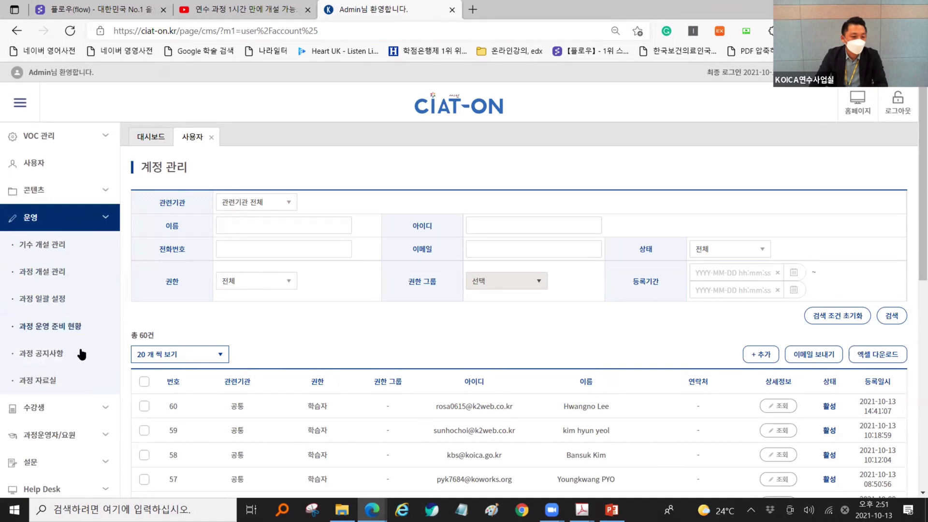
scroll(48, 346, down, 1)
click(36, 348)
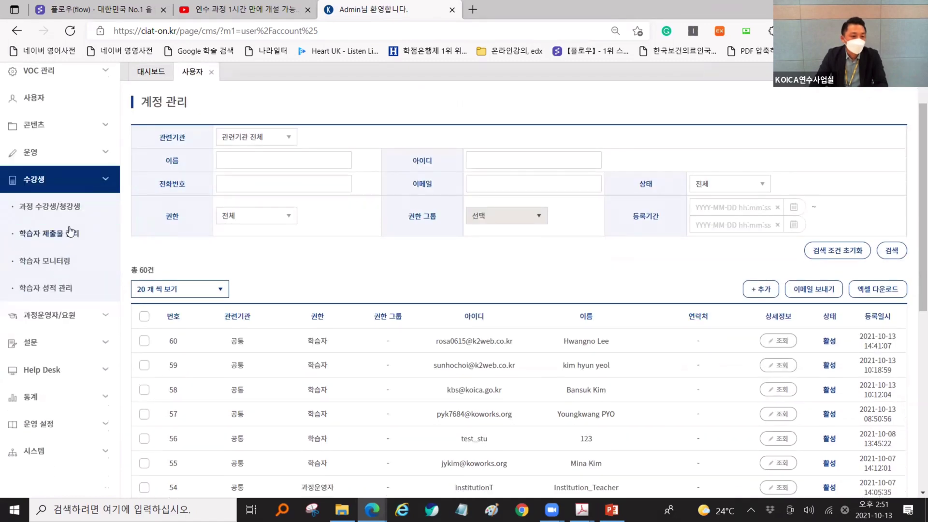
click(51, 206)
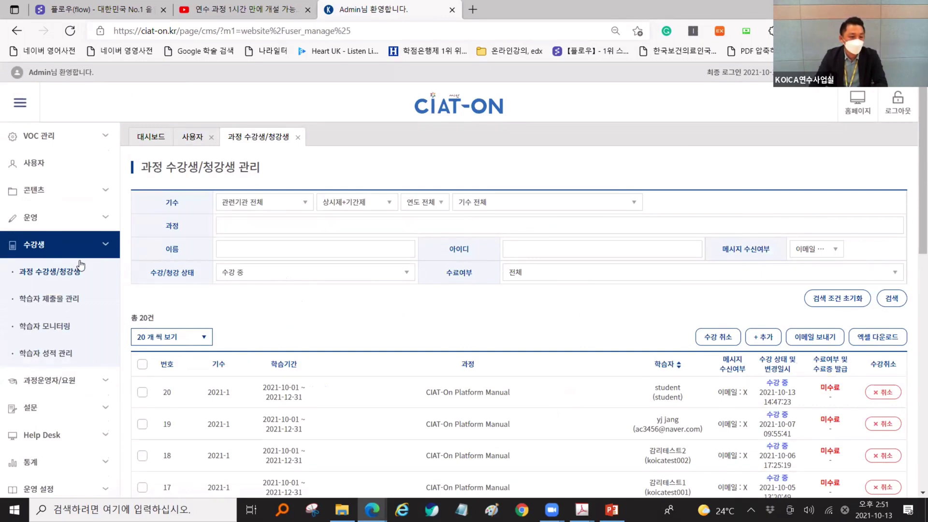
Expand 과정운영자/요원, 설문, 통계 and 운영 설정, then list the four institutions under 관련기관 관리.
click(69, 382)
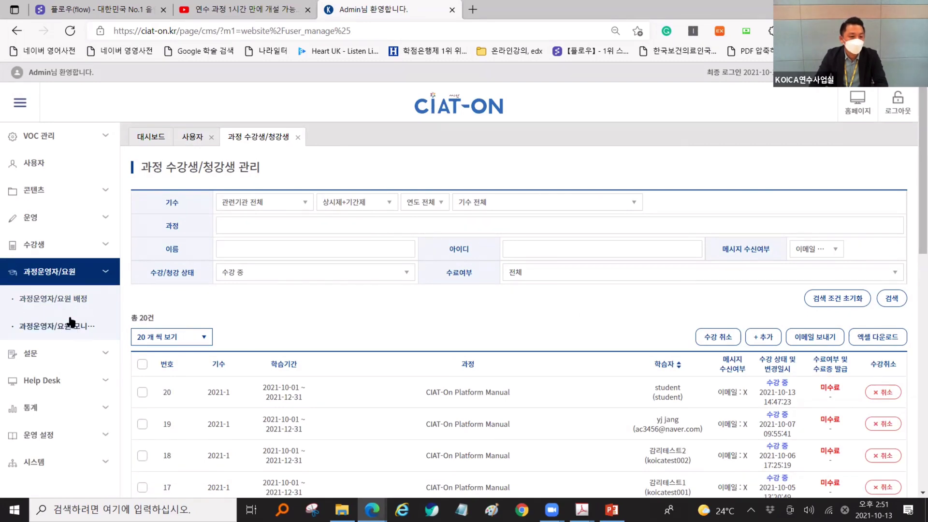
click(52, 355)
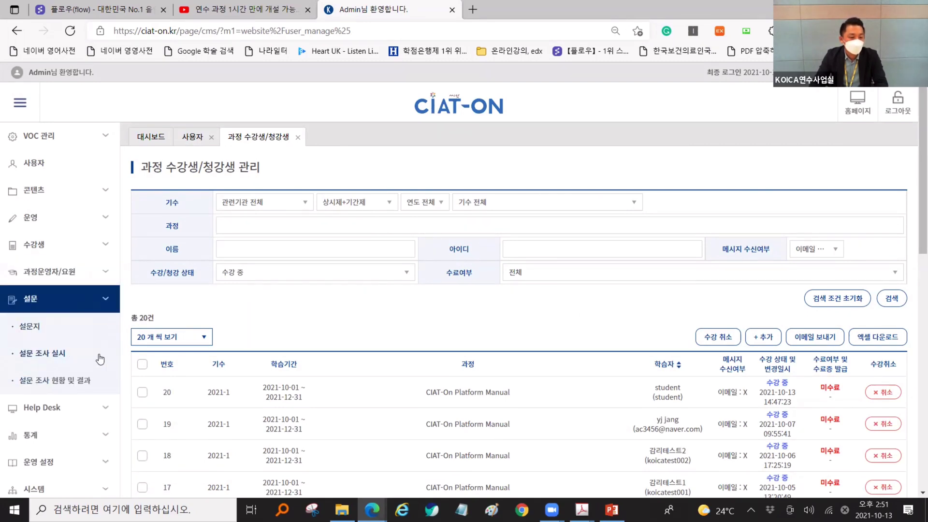
click(54, 435)
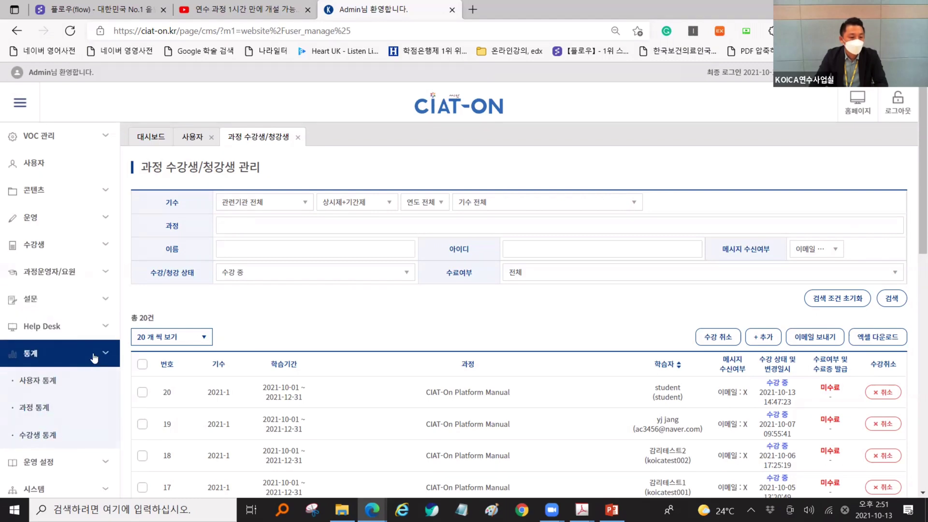
scroll(77, 374, down, 2)
click(54, 401)
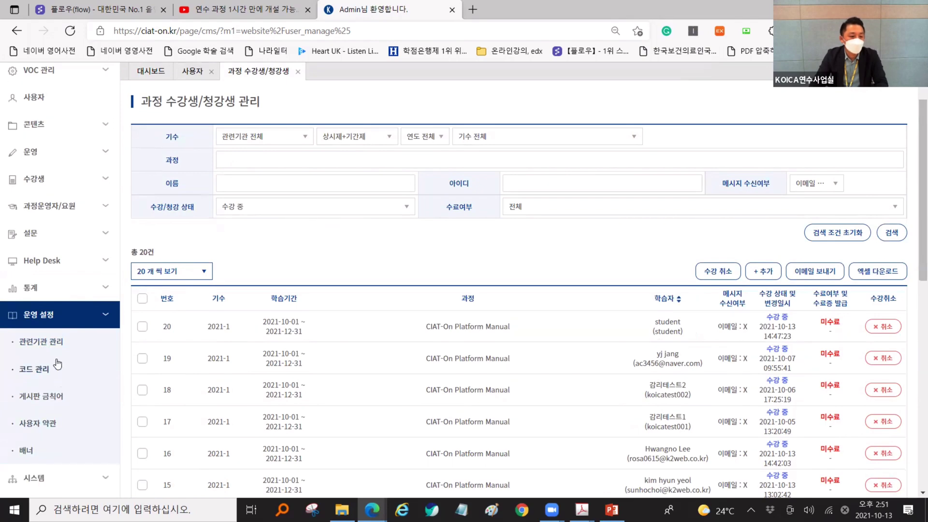
click(52, 342)
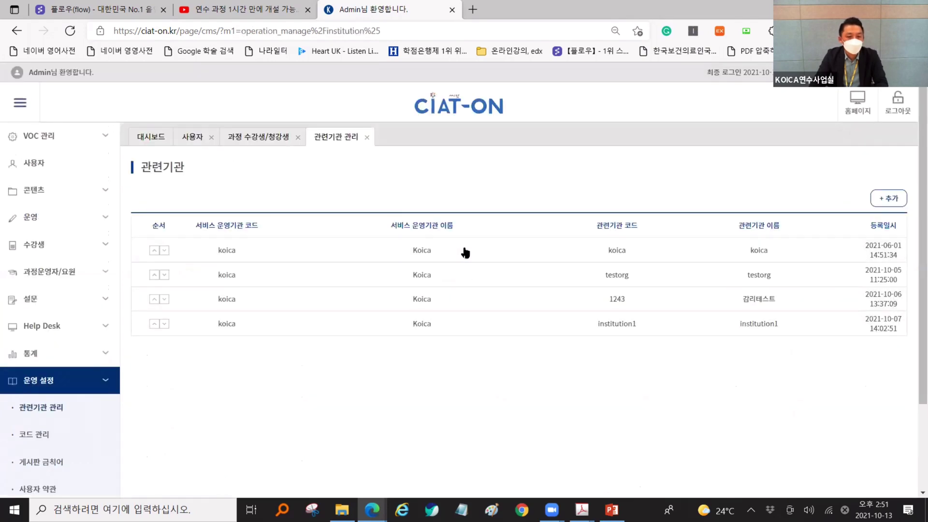
Open the koica institution's 상세 정보 page from the 관련기관 table.
click(500, 251)
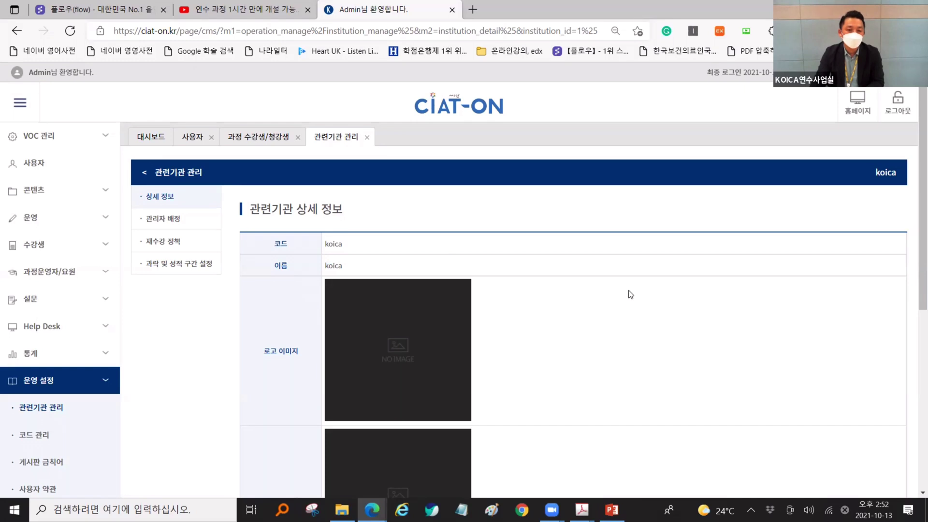
Browse the 운영 설정, 콘텐츠, 운영 and 설문 sidebar menus and return to the page top.
scroll(633, 290, down, 5)
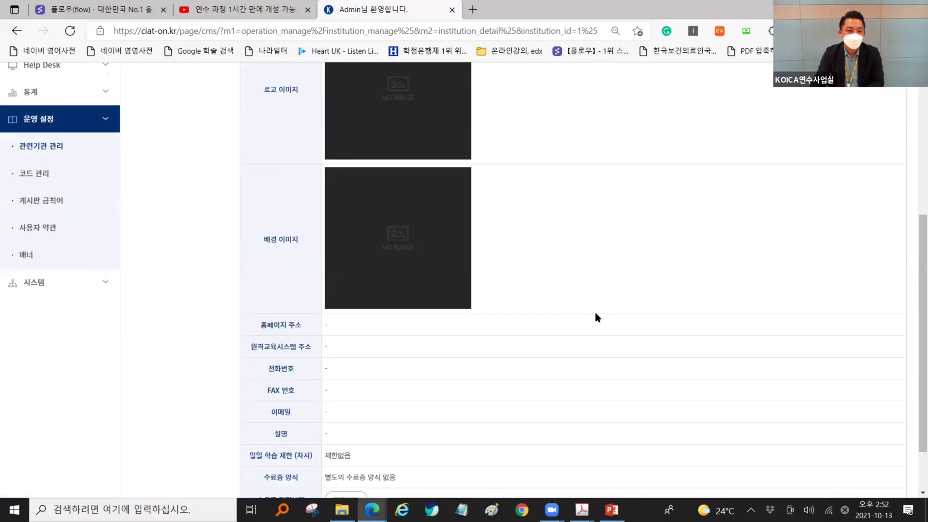
scroll(598, 317, up, 5)
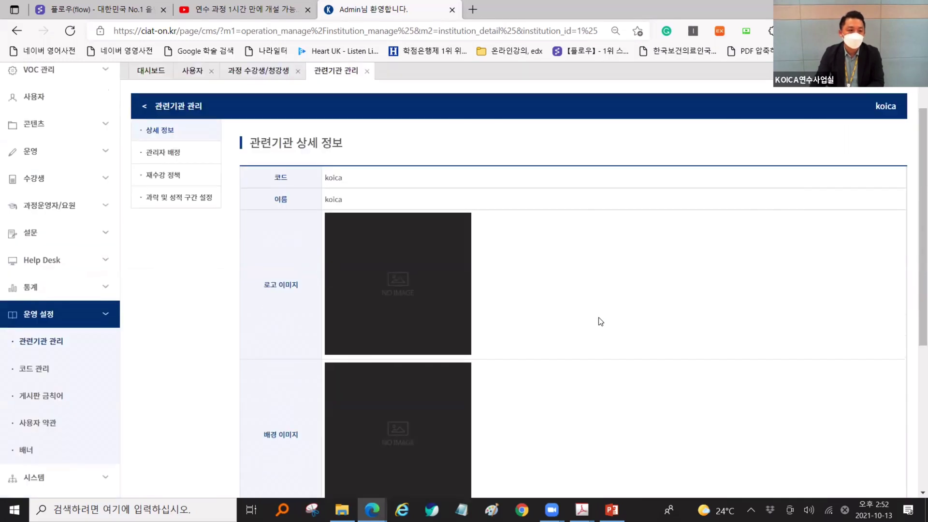
click(109, 323)
scroll(100, 351, up, 2)
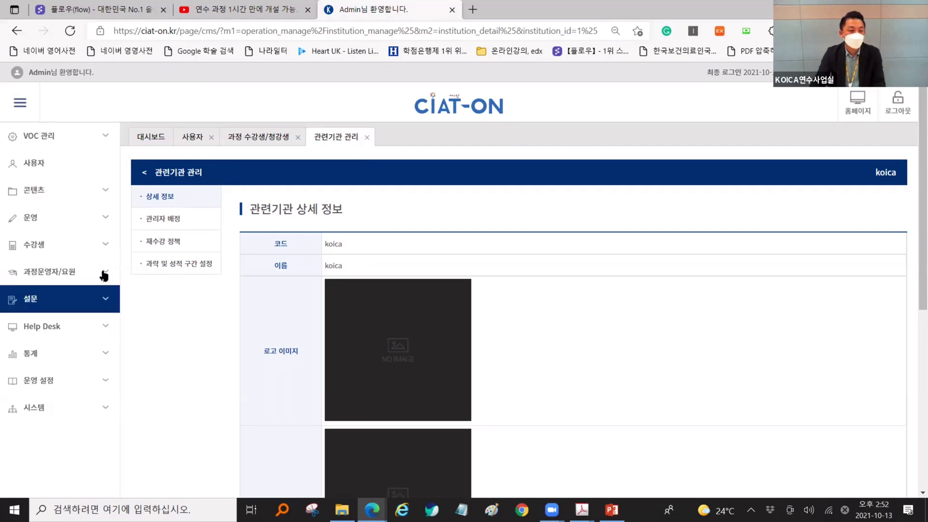
click(57, 196)
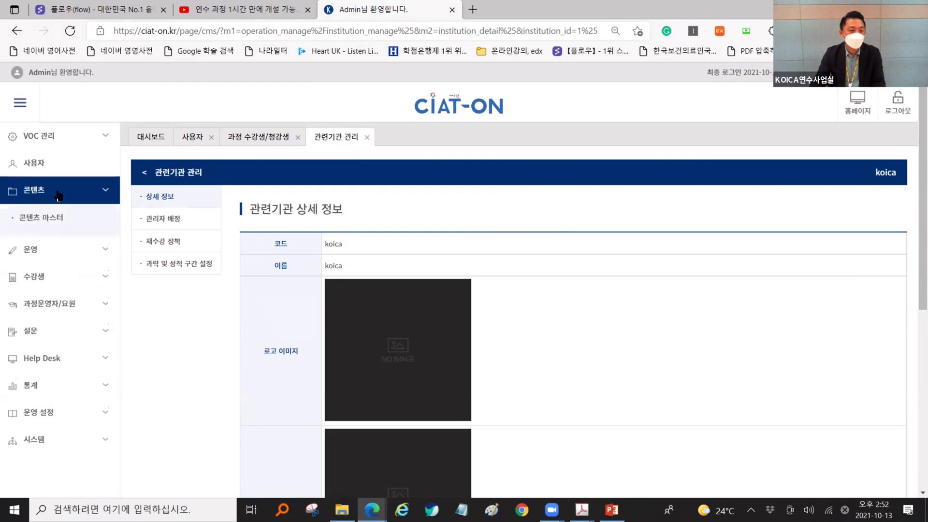
click(55, 307)
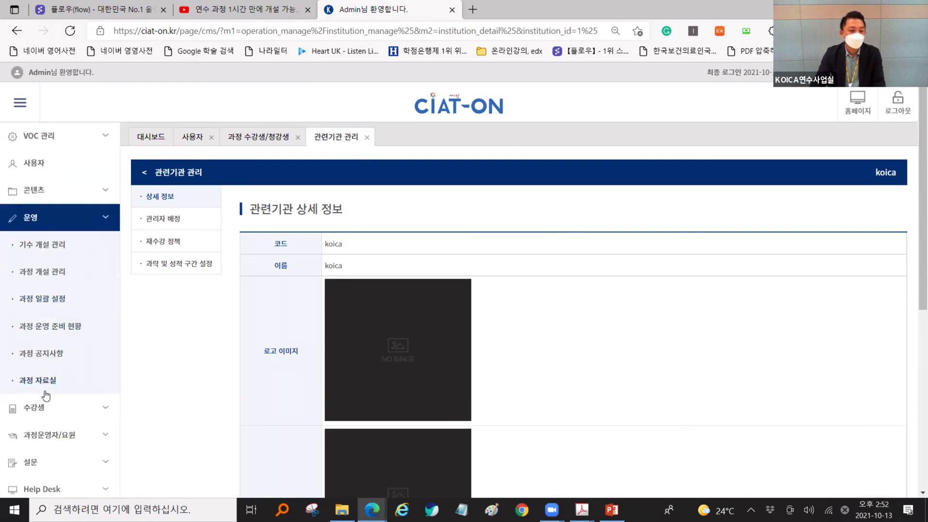
click(65, 463)
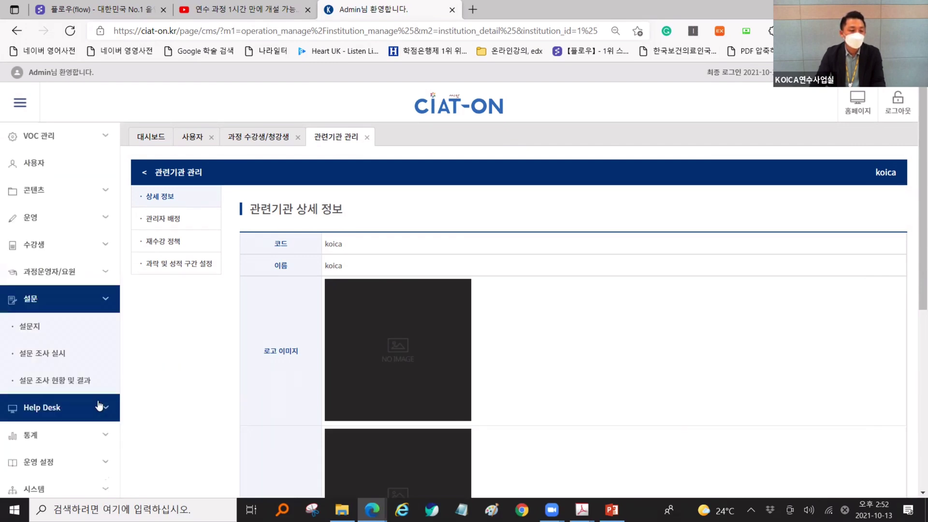
scroll(104, 348, down, 1)
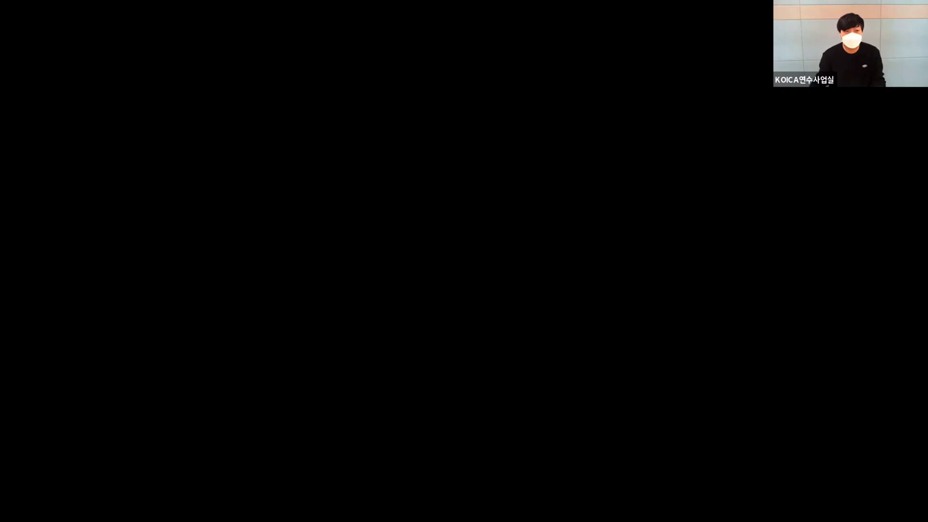
scroll(879, 144, up, 2)
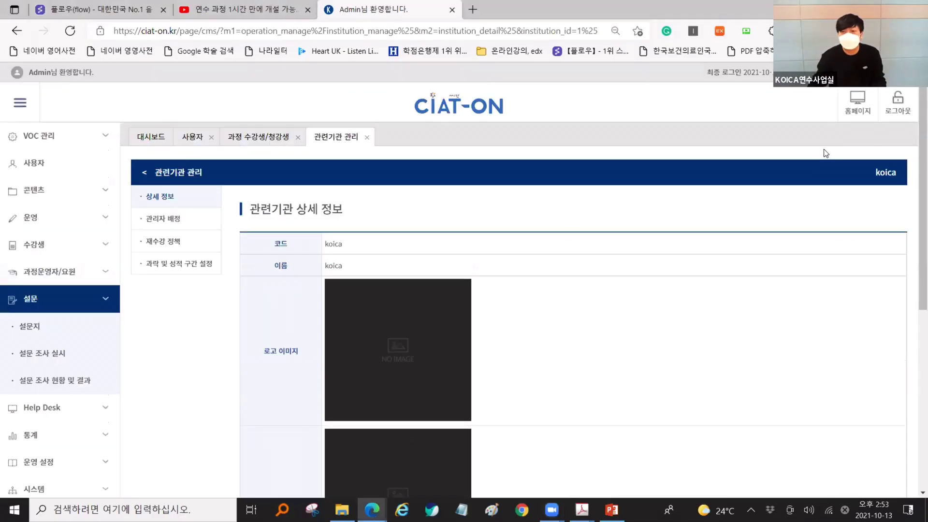
Log out of the admin account and go to the public sign-in page.
click(900, 105)
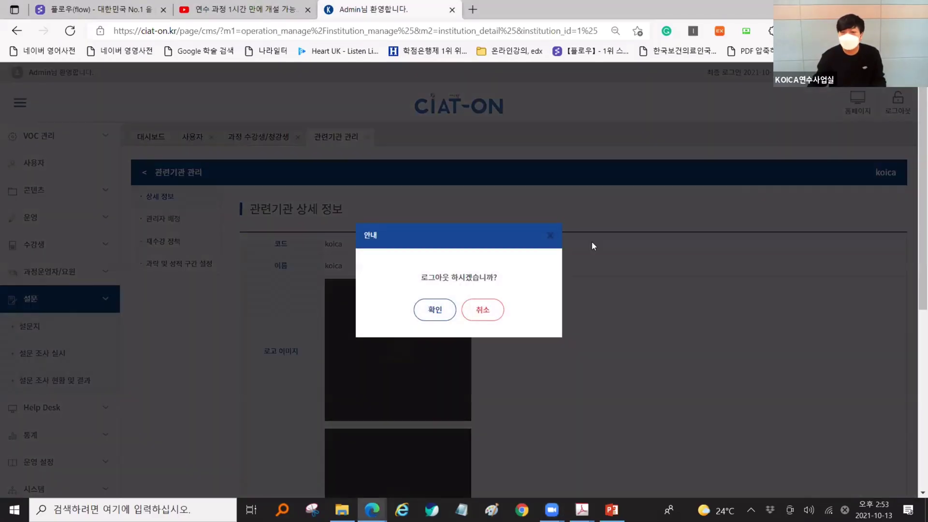
click(431, 312)
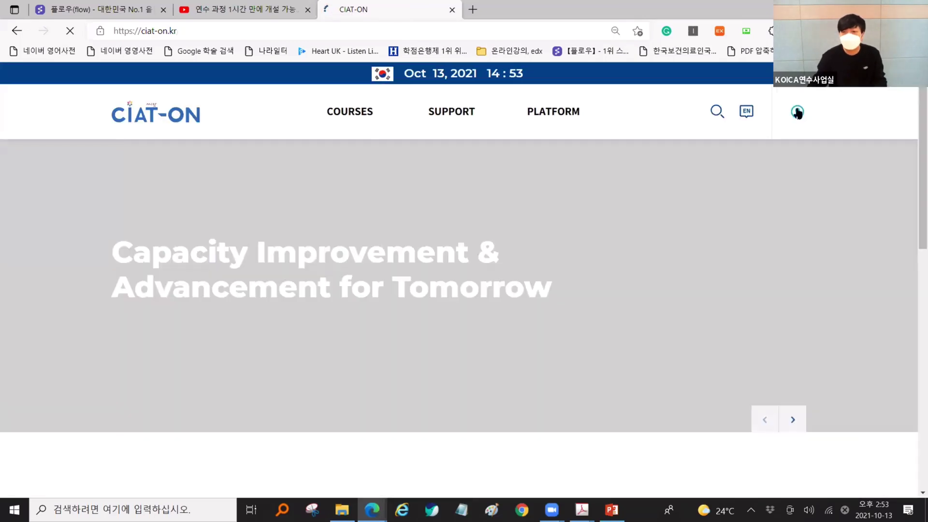
click(799, 111)
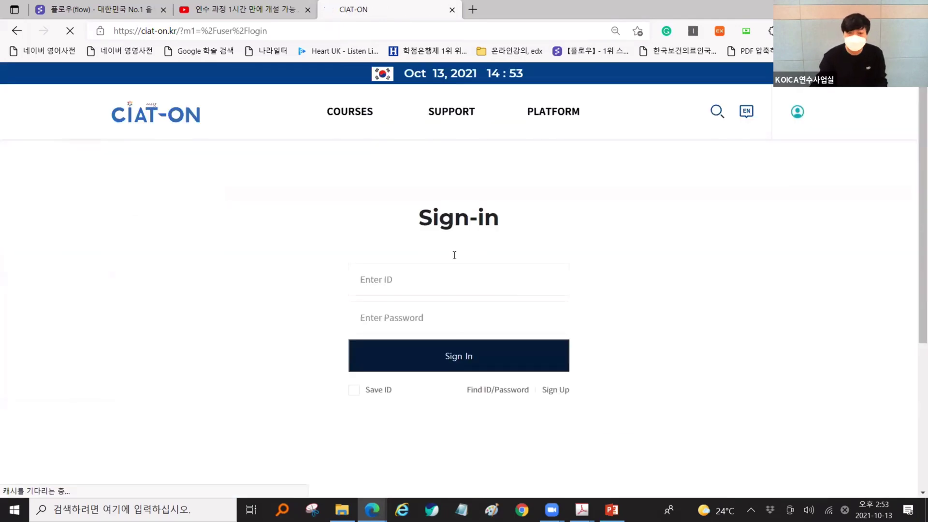
Sign in with the institution administrator ID and its password.
click(435, 282)
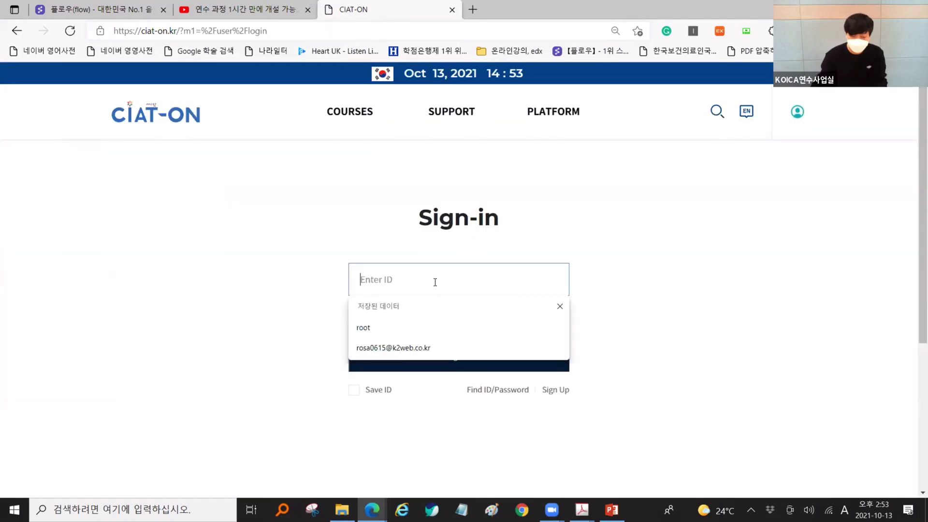
text(instit)
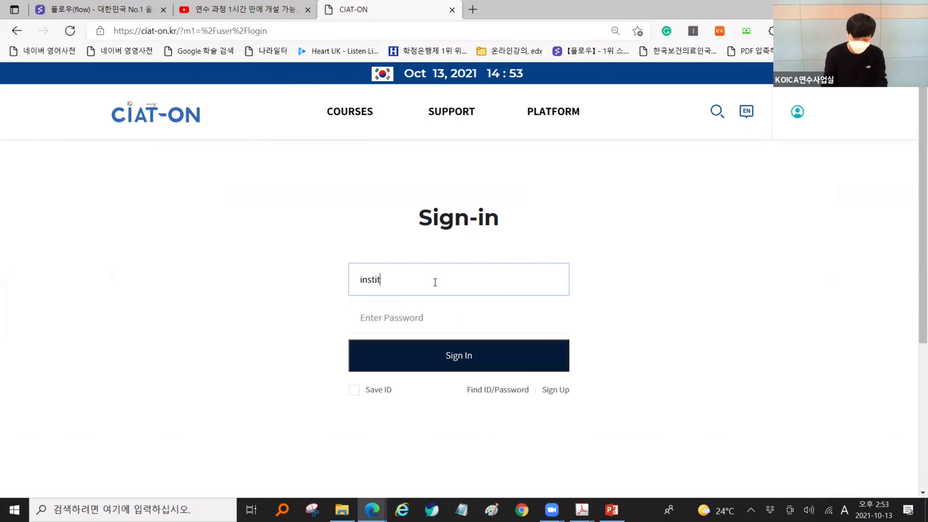
text(utionA)
key(Tab)
text(•••••••••)
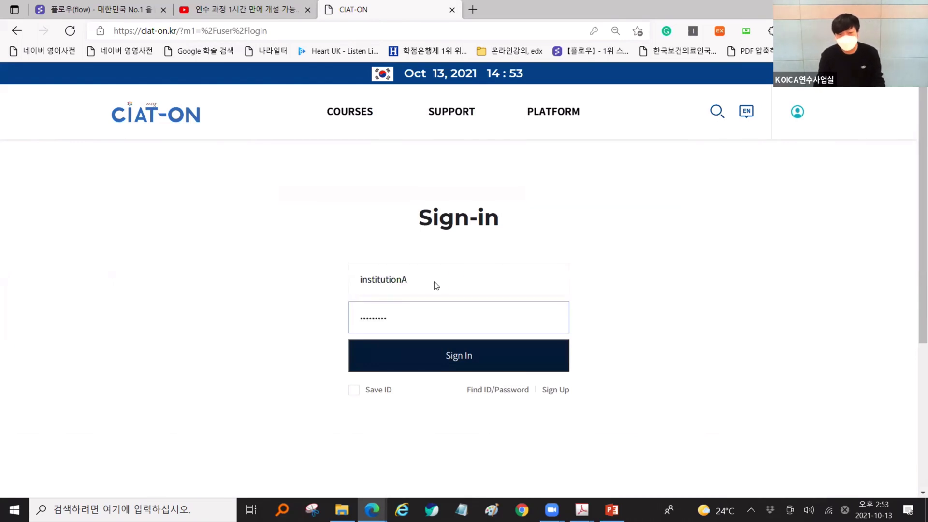
key(Return)
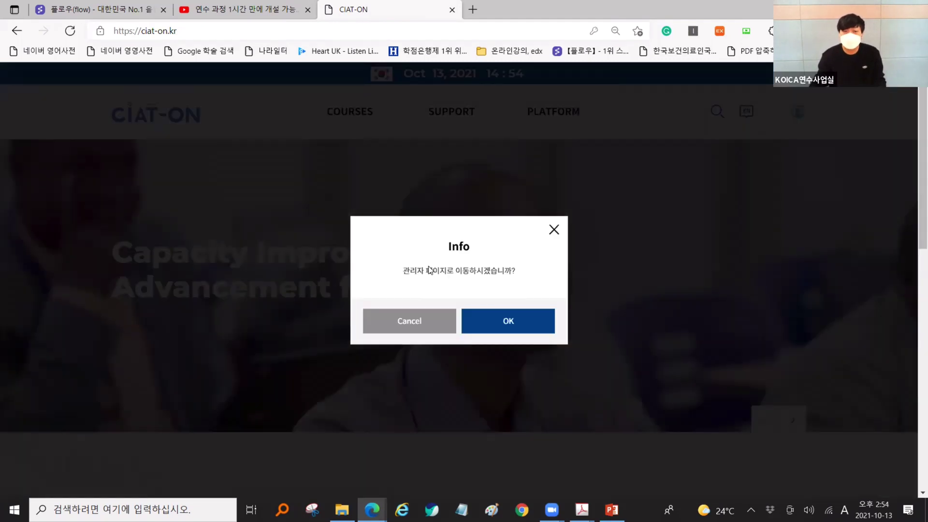
Dismiss the Info prompt, enter the institution Admin console, and expand 운영 in the sidebar.
click(409, 321)
click(795, 115)
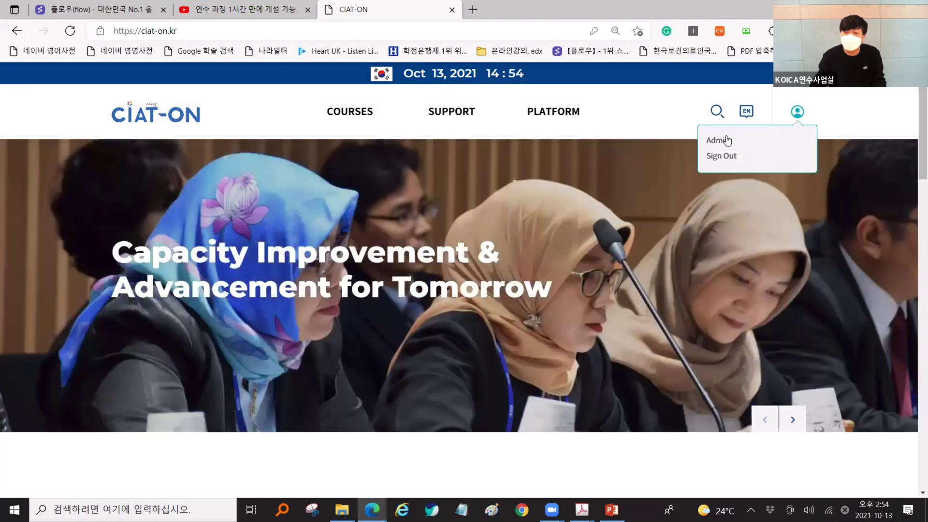
click(724, 140)
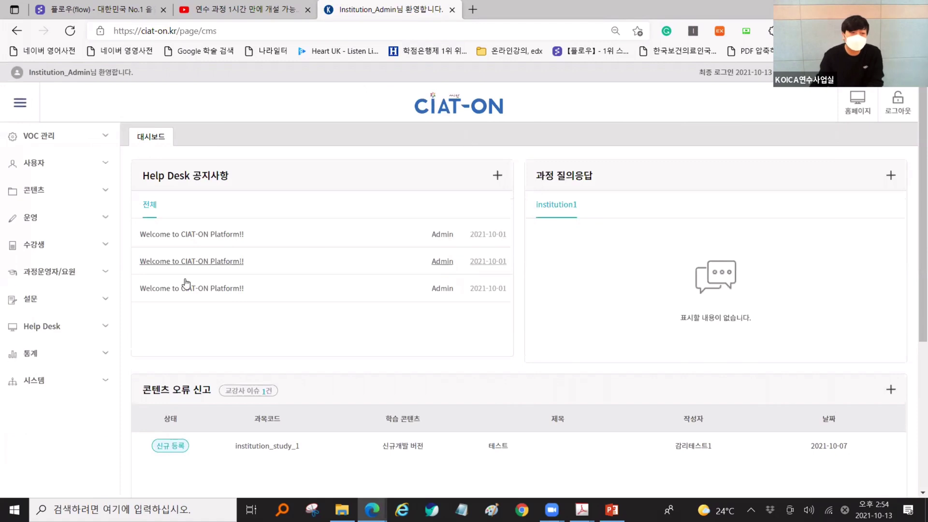
click(108, 225)
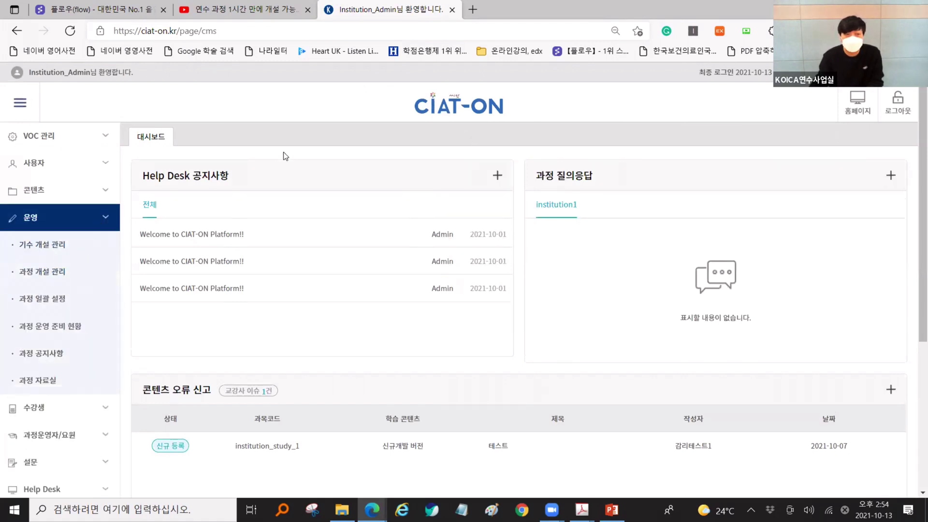
Open 기수 개설 관리 to view the 2021-2기 and 기본 상시제 기수 terms.
click(75, 240)
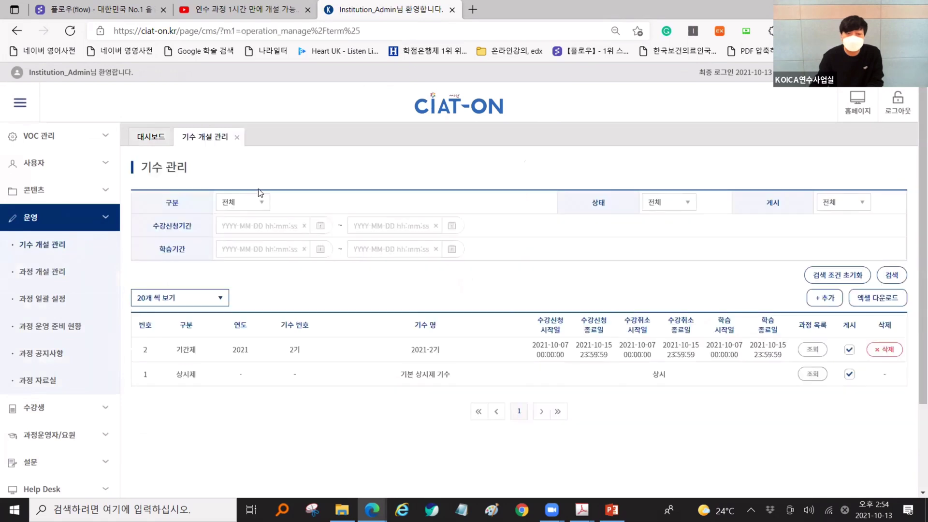
scroll(284, 257, down, 1)
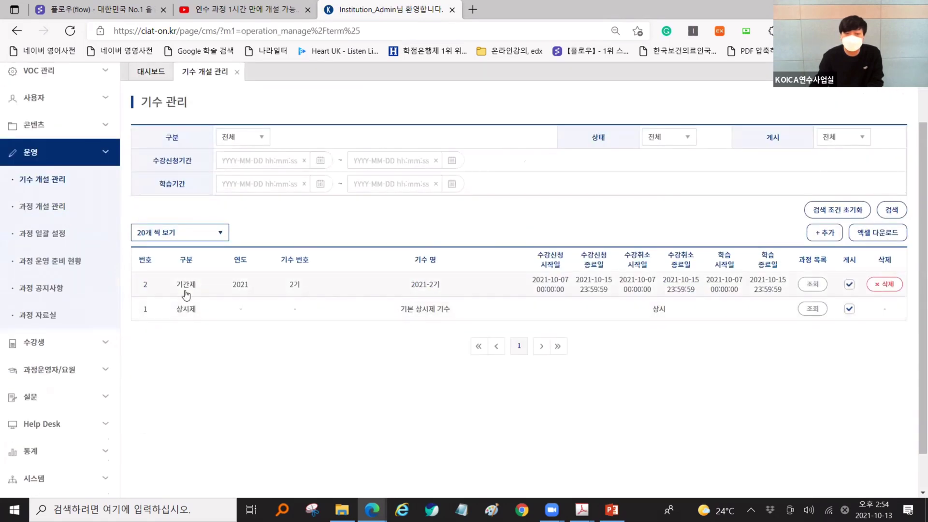
scroll(263, 329, up, 1)
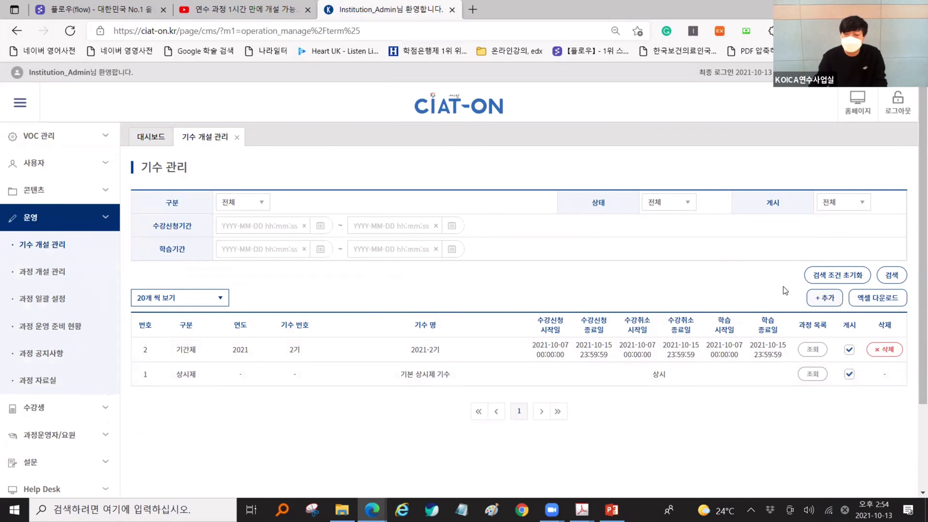
Add a new term numbered 3 with enrollment from 2021-10-13 to 2021-10-31.
click(825, 298)
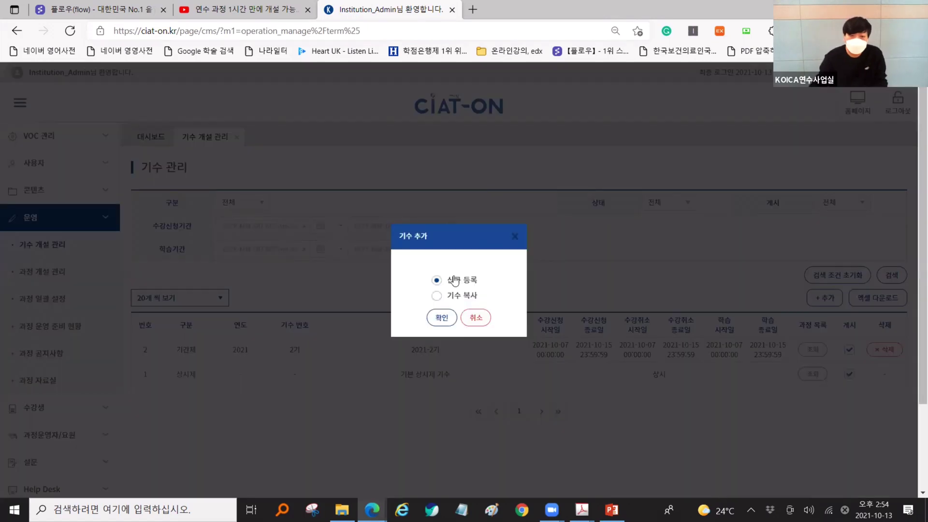
click(441, 318)
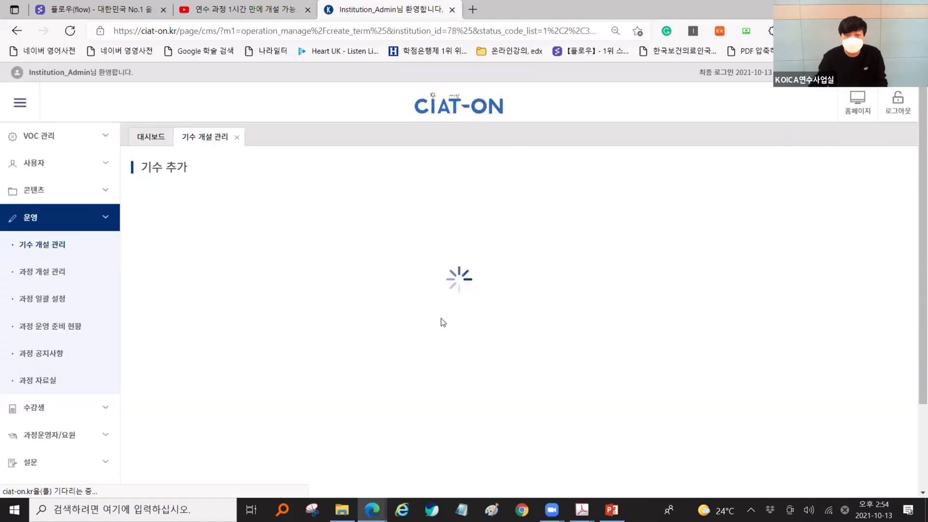
click(706, 209)
text(3)
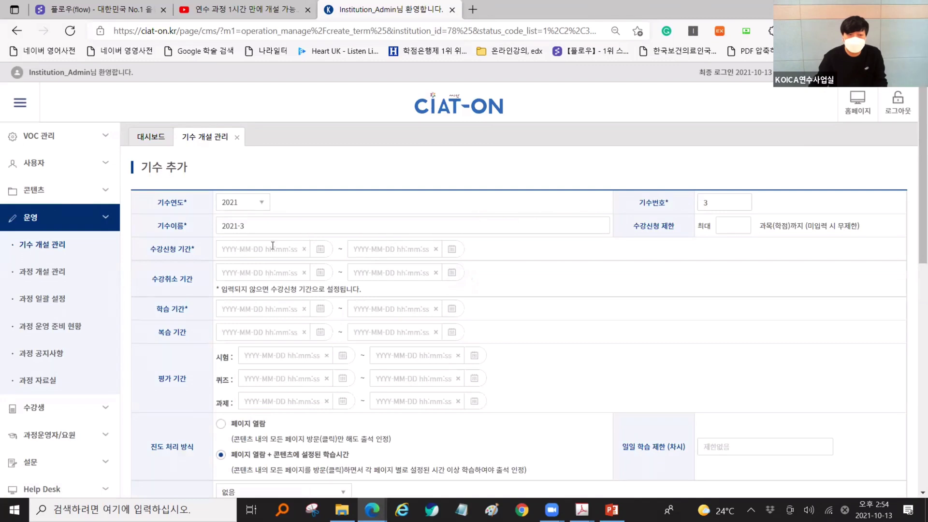
click(320, 249)
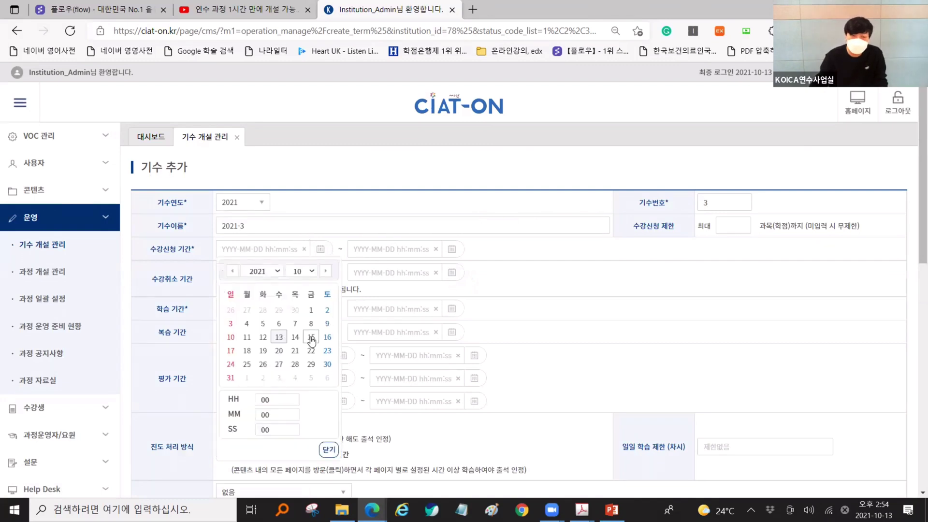
click(279, 337)
click(484, 256)
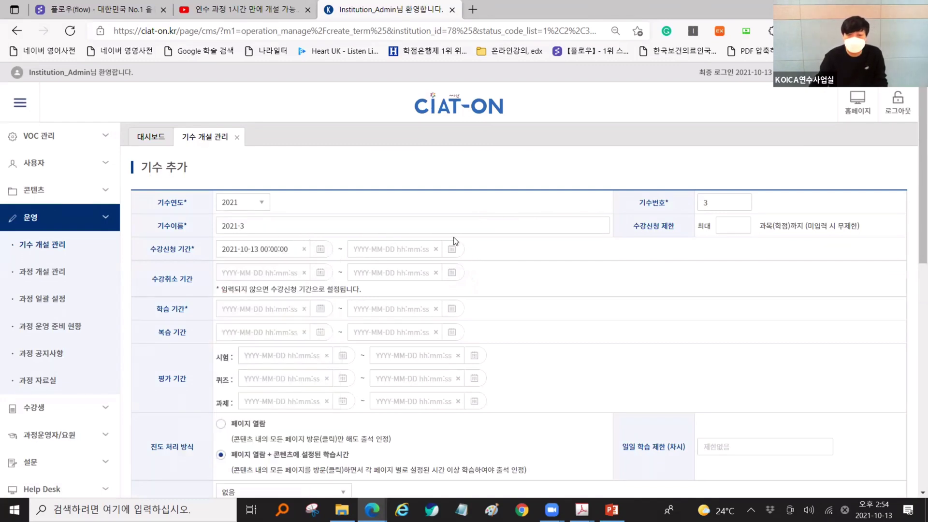
click(452, 249)
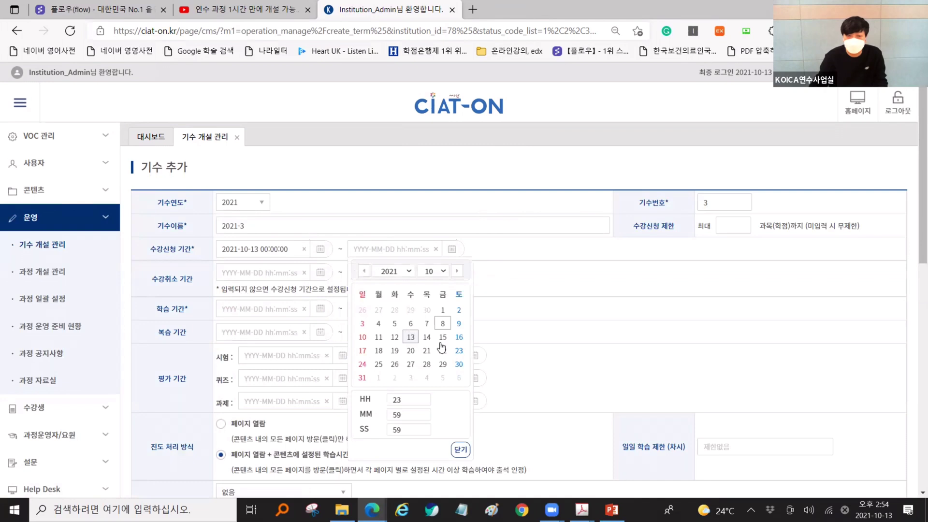
click(365, 378)
click(163, 314)
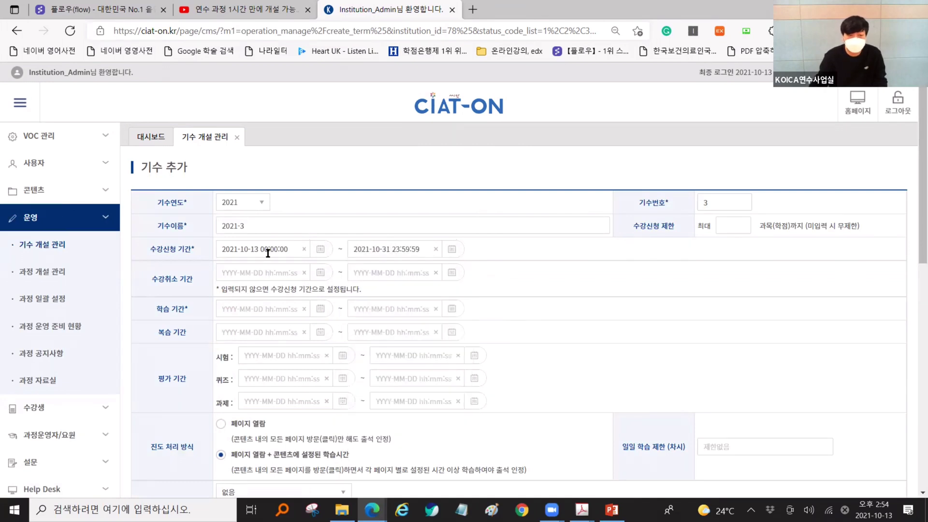
Copy the enrollment dates 2021-10-13 and 2021-10-31 into the 학습 기간 fields.
triple_click(267, 253)
key(ctrl+c)
click(269, 309)
key(ctrl+v)
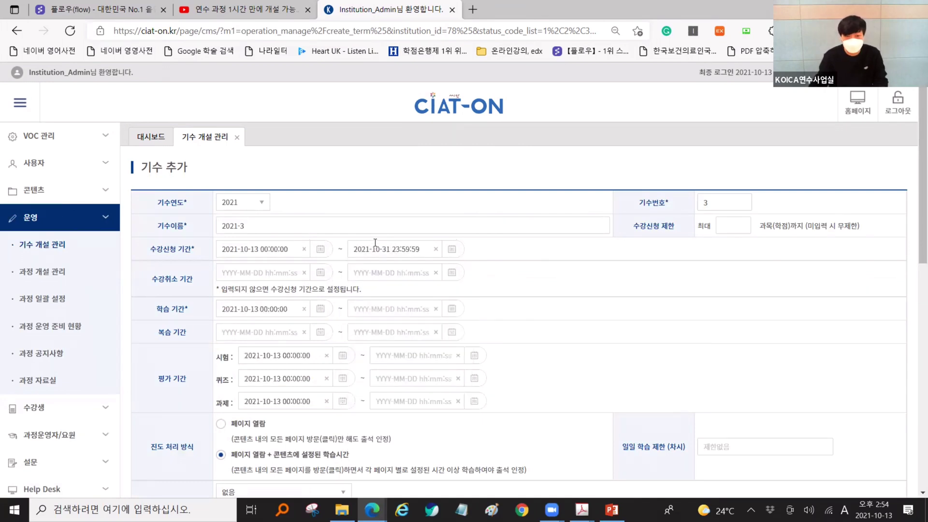
triple_click(380, 244)
key(ctrl+c)
click(398, 308)
key(ctrl+v)
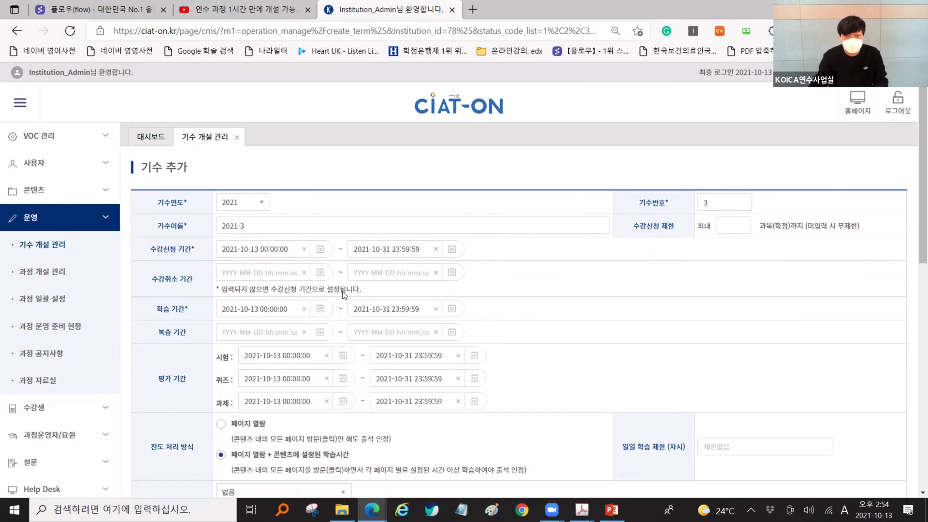
Mark term 2021-3 as 게시 and save it.
scroll(222, 288, down, 3)
scroll(220, 295, down, 1)
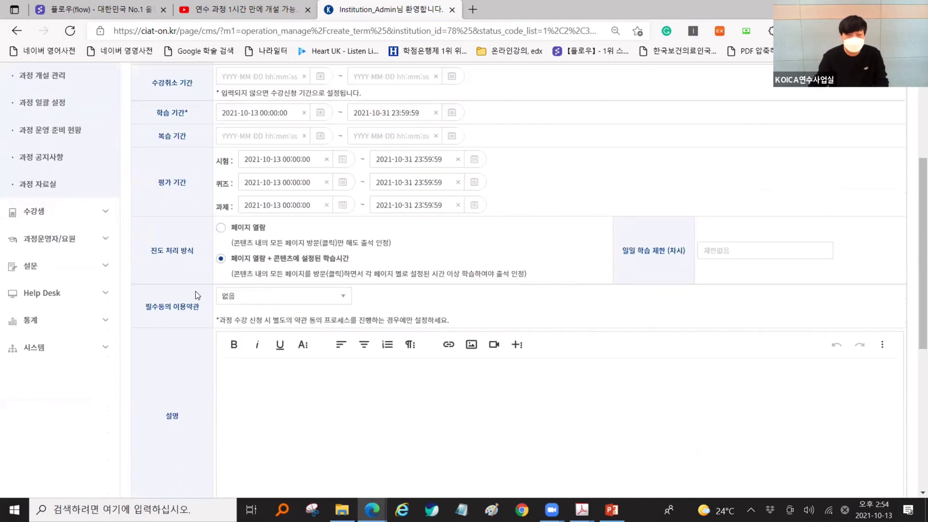
scroll(199, 291, down, 5)
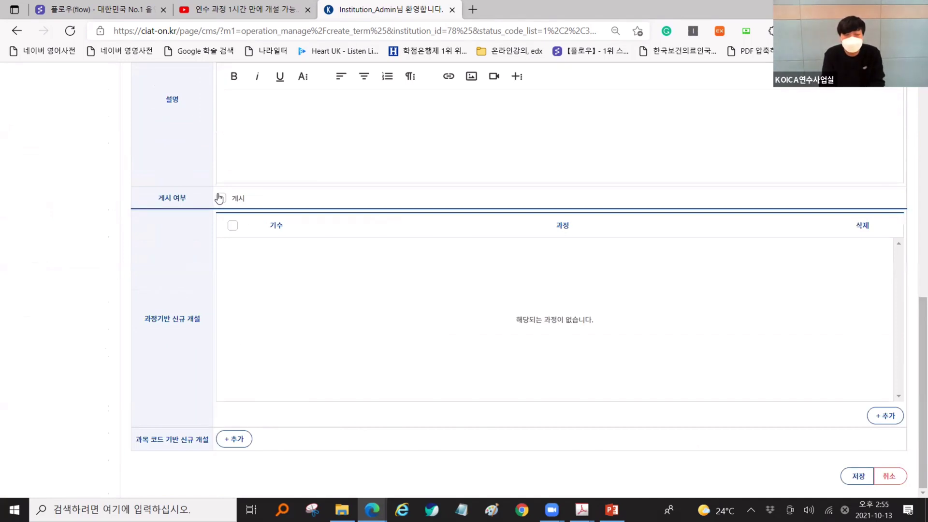
scroll(228, 190, up, 2)
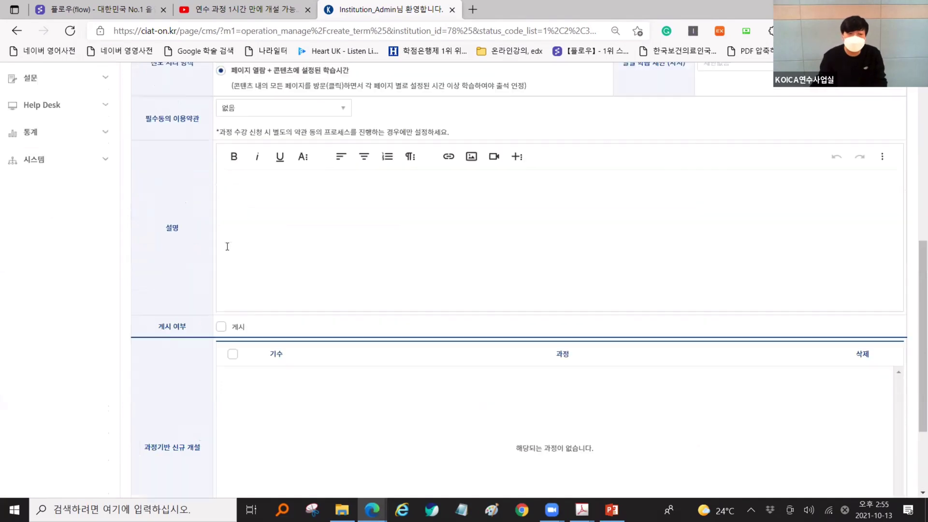
click(236, 330)
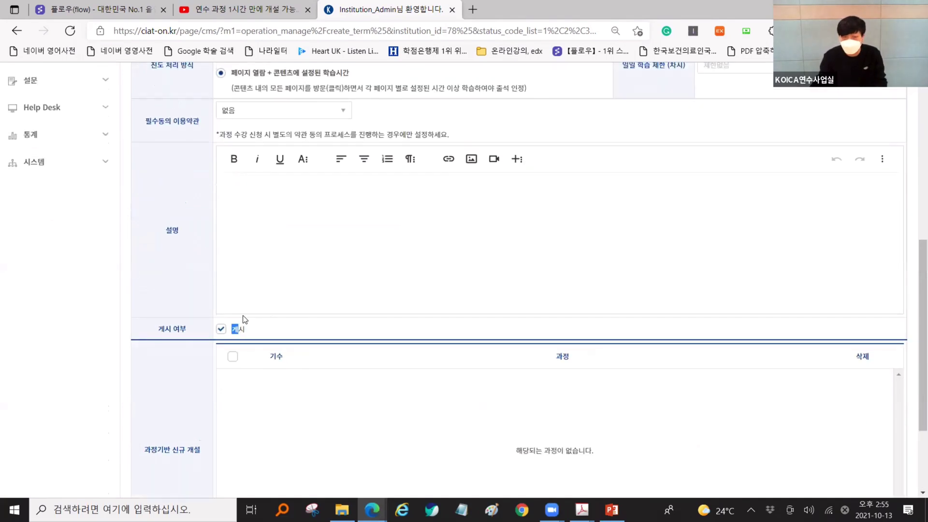
scroll(747, 424, down, 2)
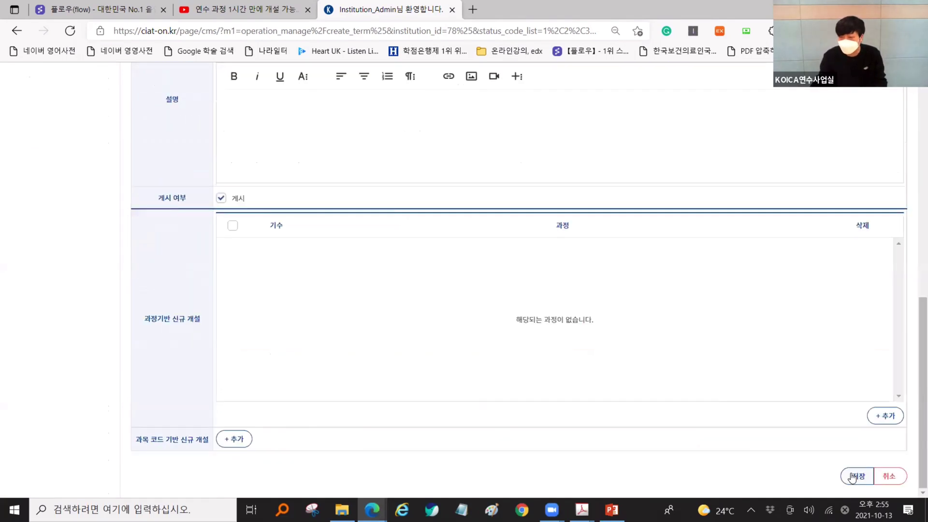
click(853, 477)
click(461, 316)
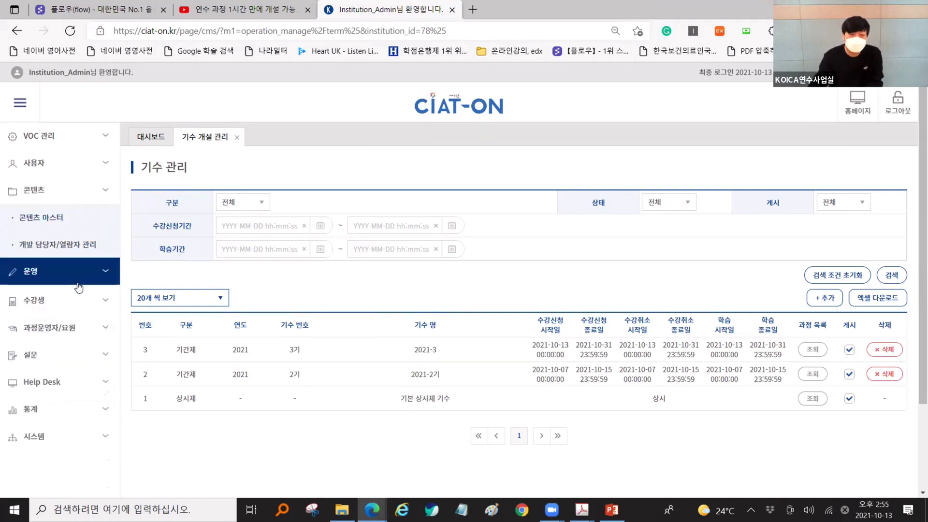
Open 과정 개설 관리 to see the institution_study_1 course list.
click(69, 278)
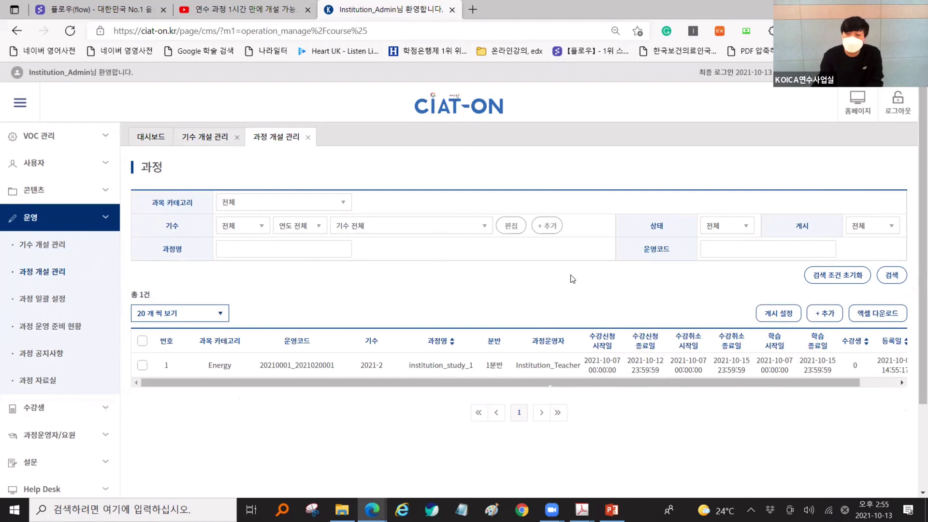
Start a new course form set to 기간제, then back out to the course list.
click(826, 313)
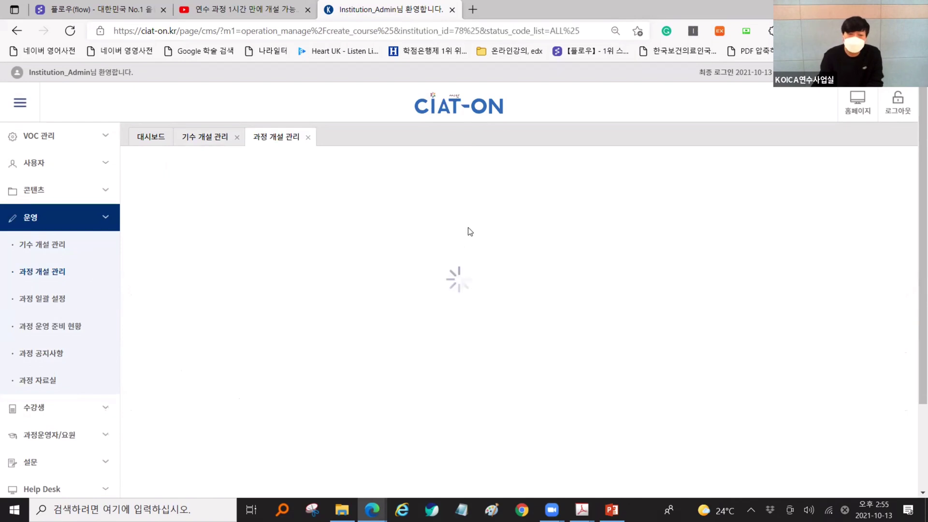
click(304, 204)
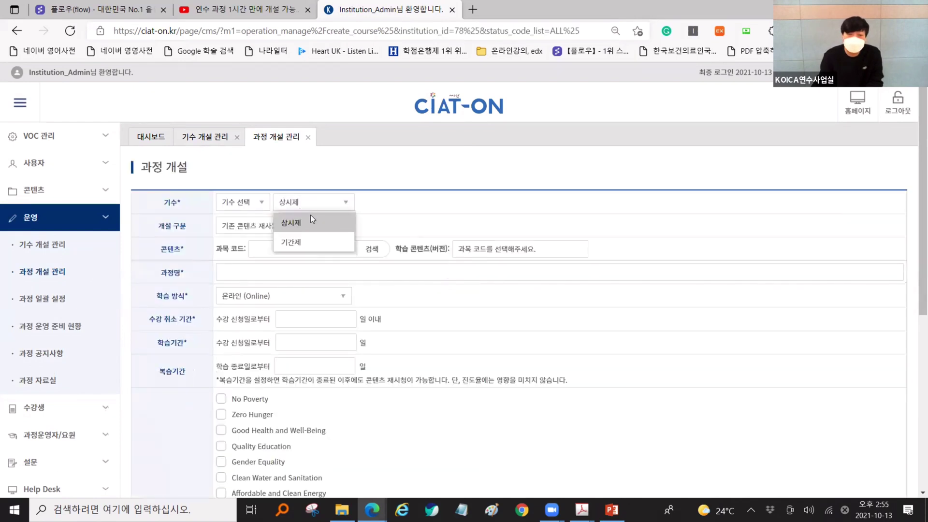
click(325, 244)
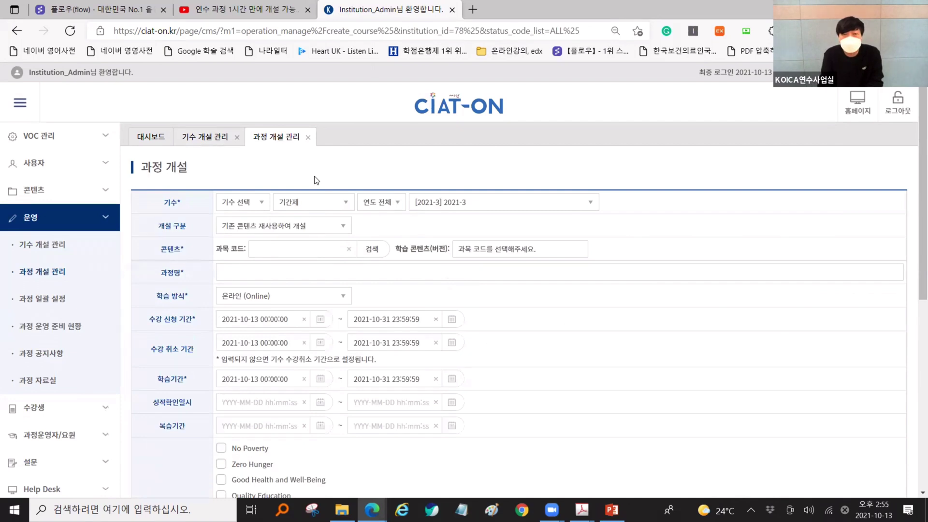
click(114, 194)
click(78, 271)
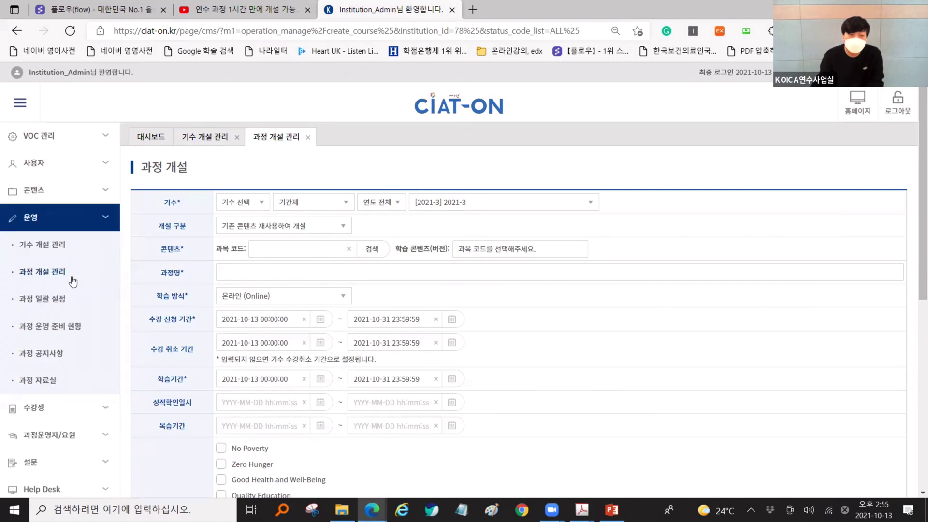
click(62, 270)
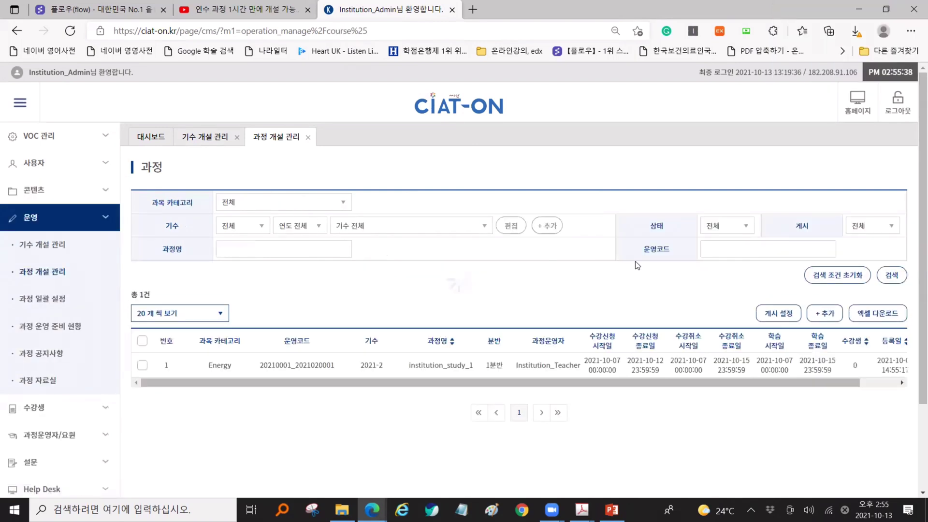
Reopen the new course form with a 기간제 2021-3 term and expand 개설 구분.
click(826, 314)
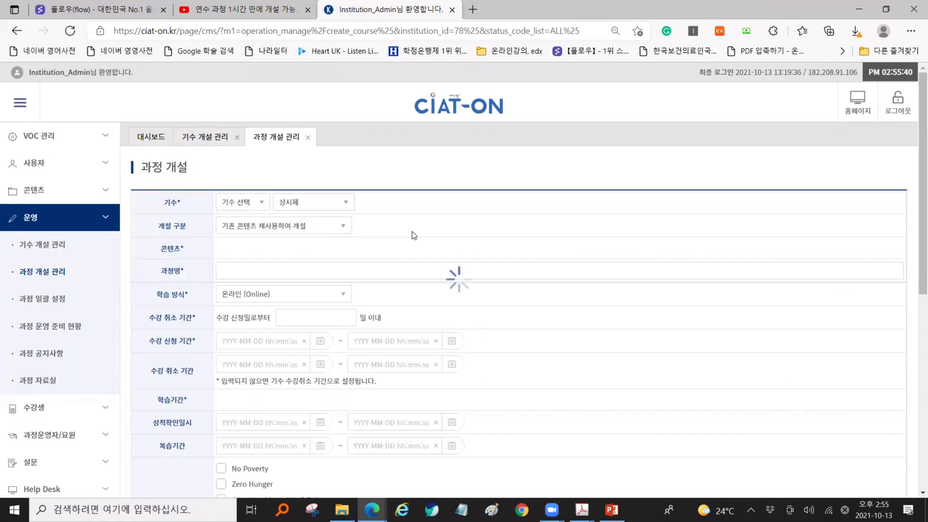
click(344, 203)
click(338, 236)
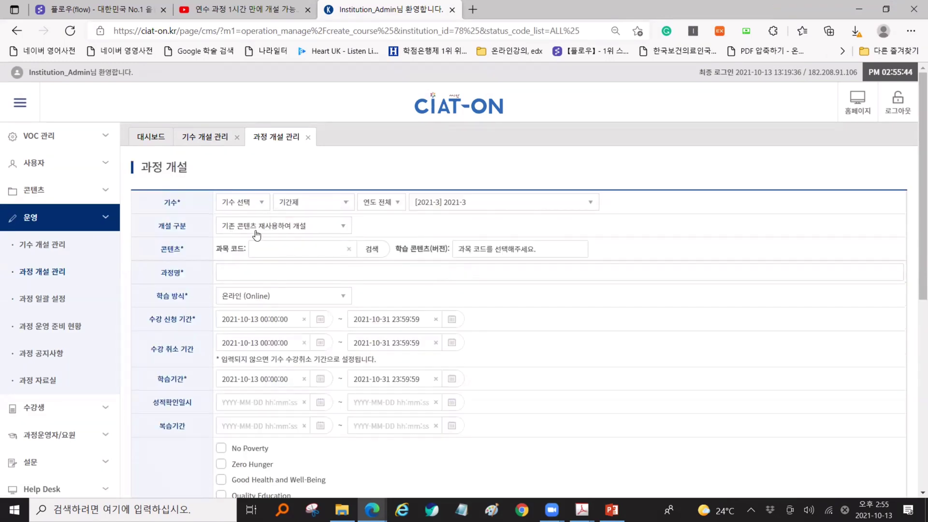
click(263, 232)
Choose 신규 개설 with 2 auto-generated sessions and 3 clips per session.
click(281, 263)
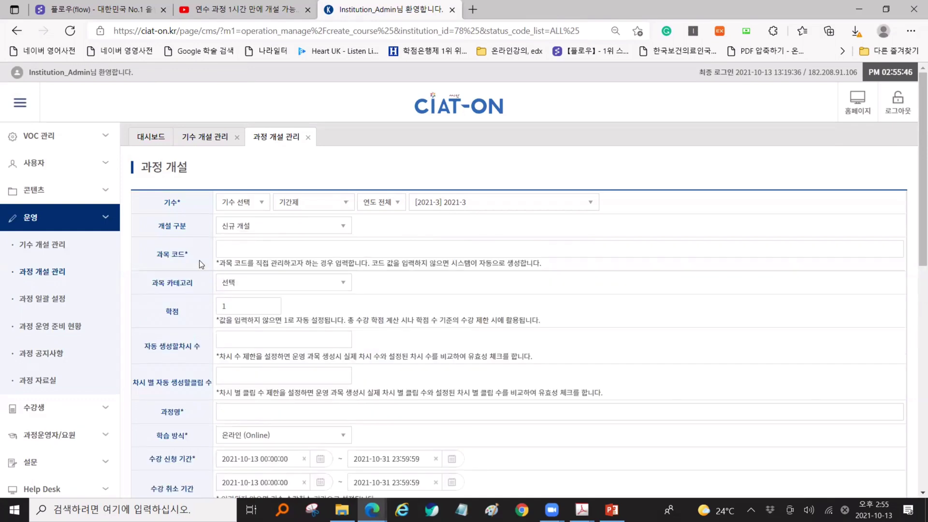
scroll(201, 261, down, 1)
click(237, 278)
text(2)
click(221, 309)
text(3)
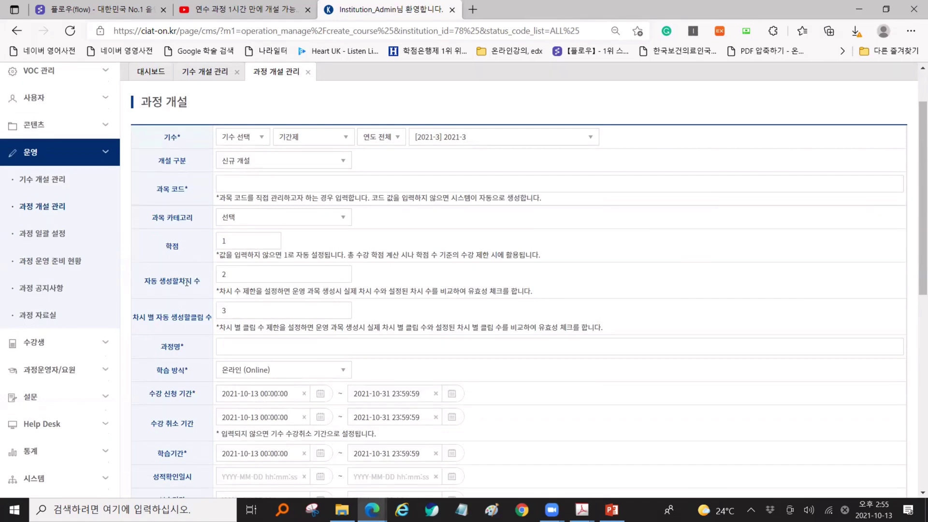
click(243, 274)
click(262, 309)
Switch the term type to 상시제 and back to 기간제, keeping the session count at 2.
scroll(199, 310, down, 4)
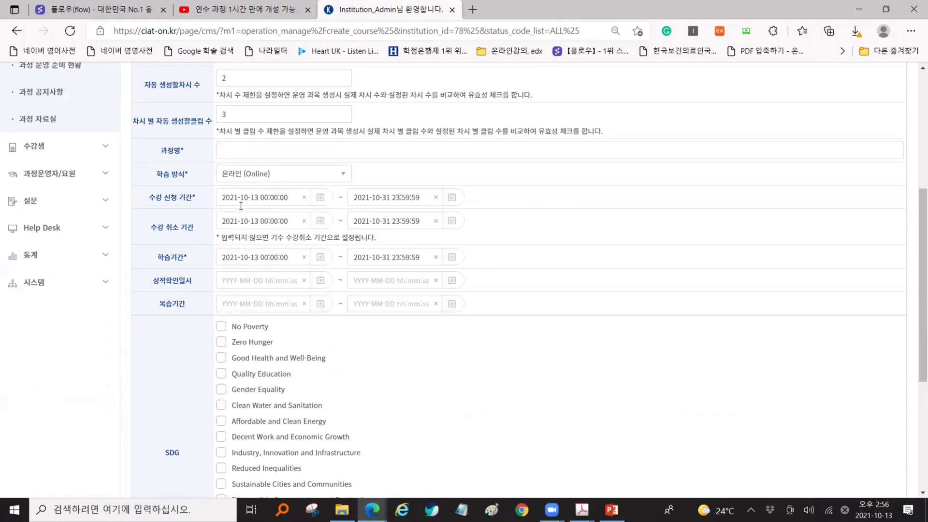
scroll(416, 256, down, 1)
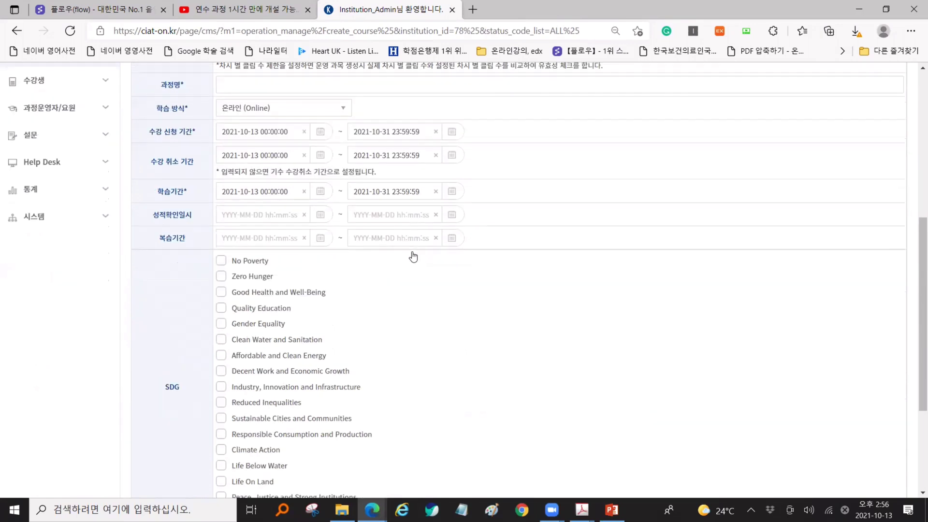
scroll(416, 243, up, 5)
click(314, 202)
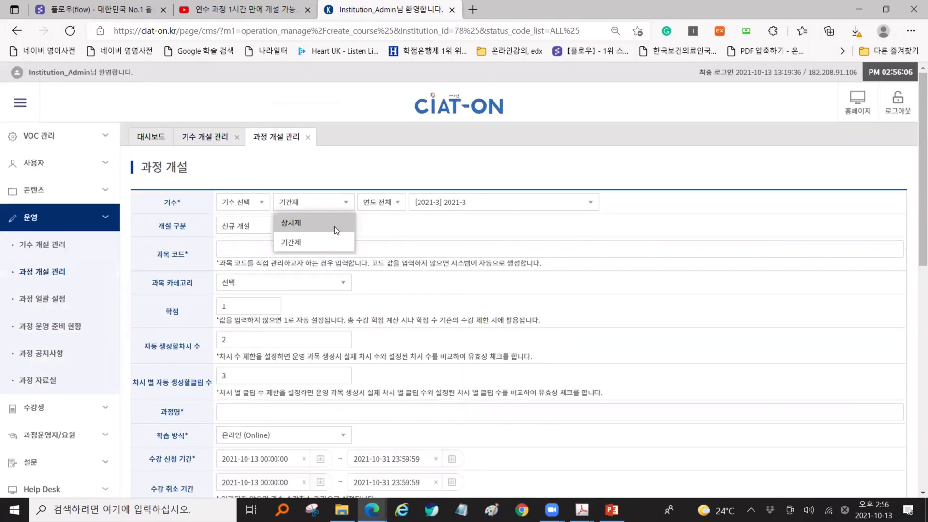
click(335, 225)
scroll(205, 241, down, 4)
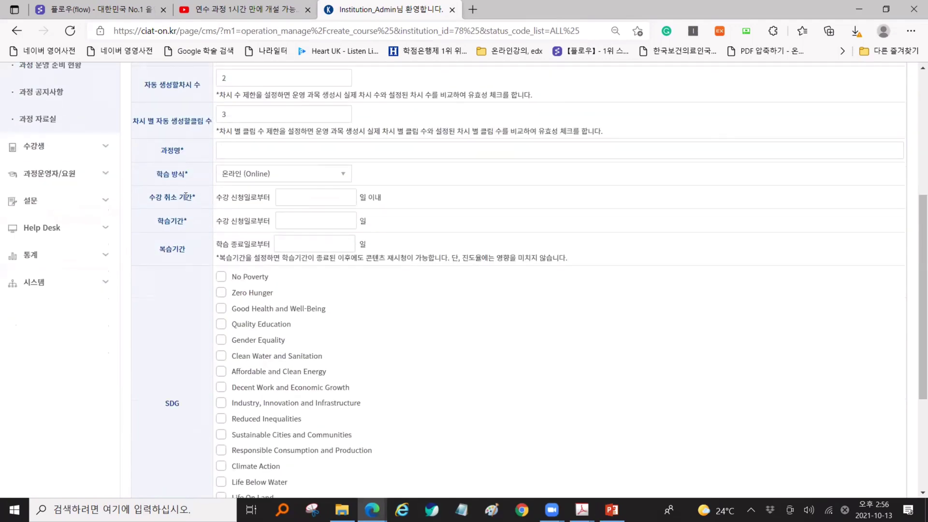
click(310, 200)
click(310, 216)
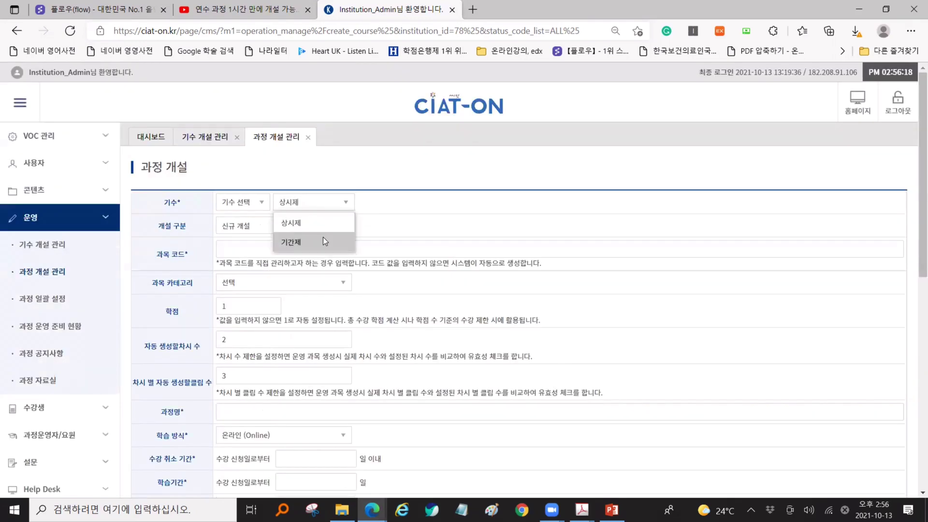
click(321, 241)
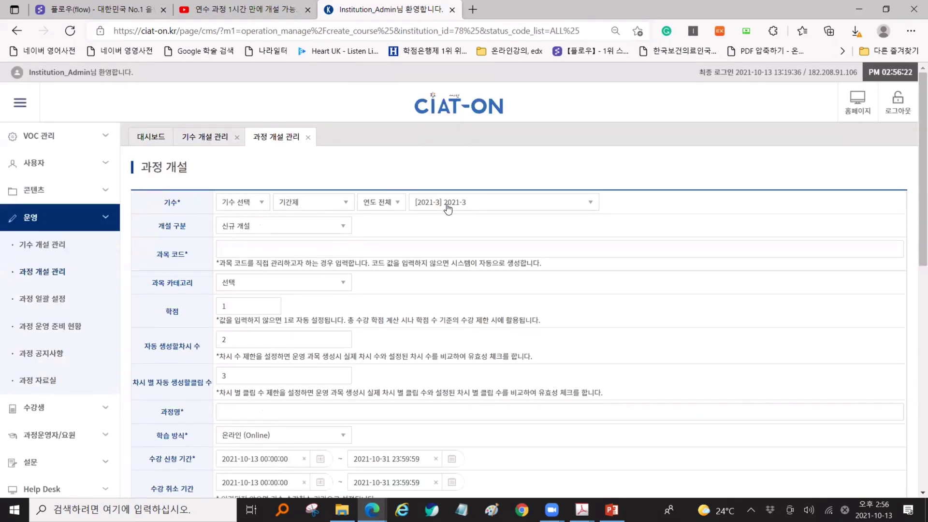
scroll(393, 229, down, 1)
click(252, 278)
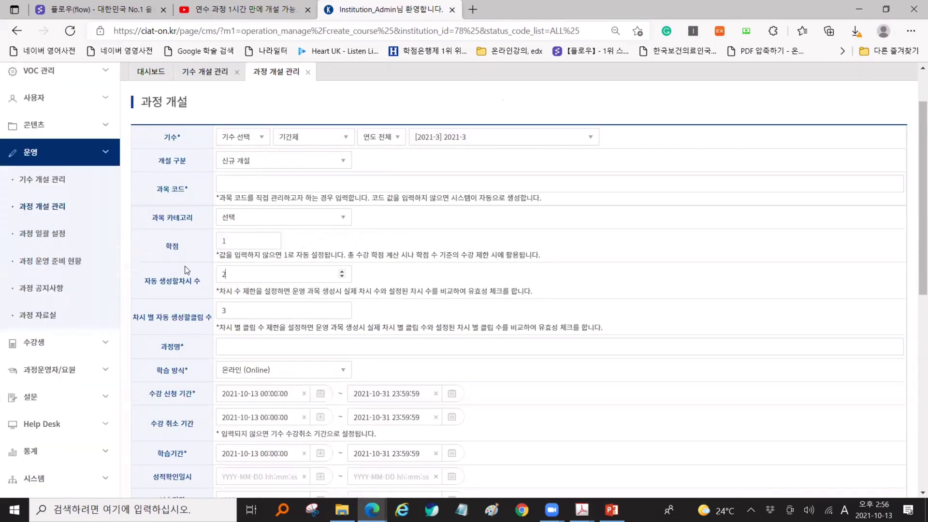
Start the 과정명 entry, deleting text mistyped in Korean input mode.
scroll(254, 310, down, 2)
click(252, 219)
key(Hangul)
text(ㅑㅋ)
text(ㄴ샤ㅅ)
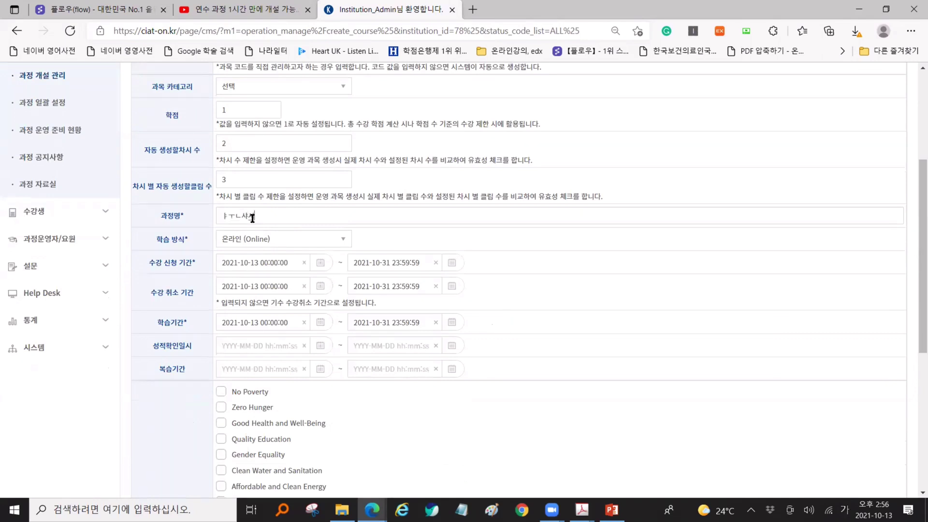
text(ㅑㅐㅜㅠ)
key(ctrl+a)
key(BackSpace)
scroll(213, 239, down, 1)
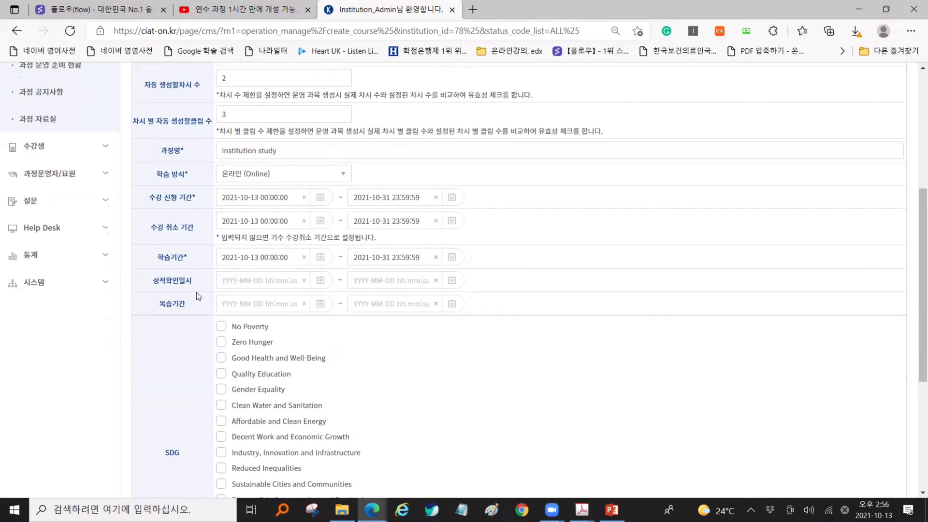
scroll(217, 271, down, 2)
Tag Quality Education, set region Southern Africa and country Lesotho, and mark the course 게시.
click(248, 242)
scroll(249, 270, down, 1)
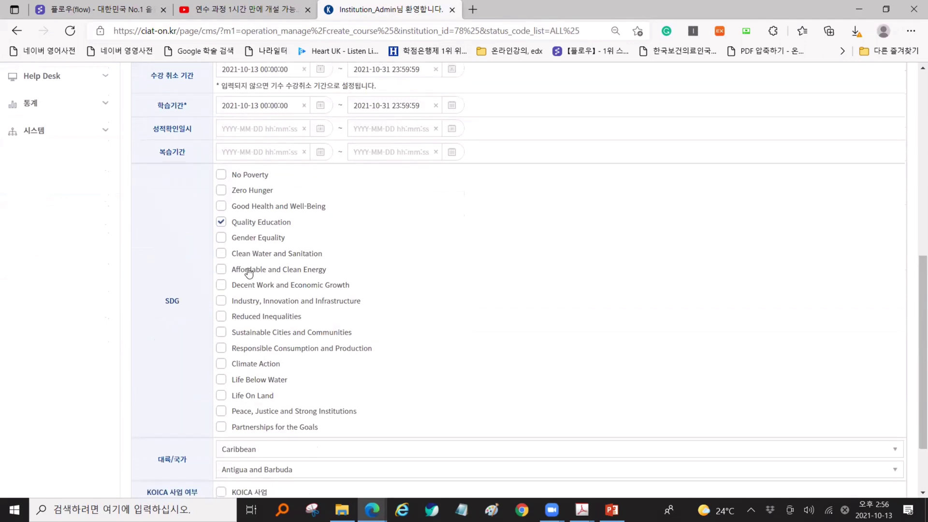
scroll(249, 273, down, 2)
click(264, 362)
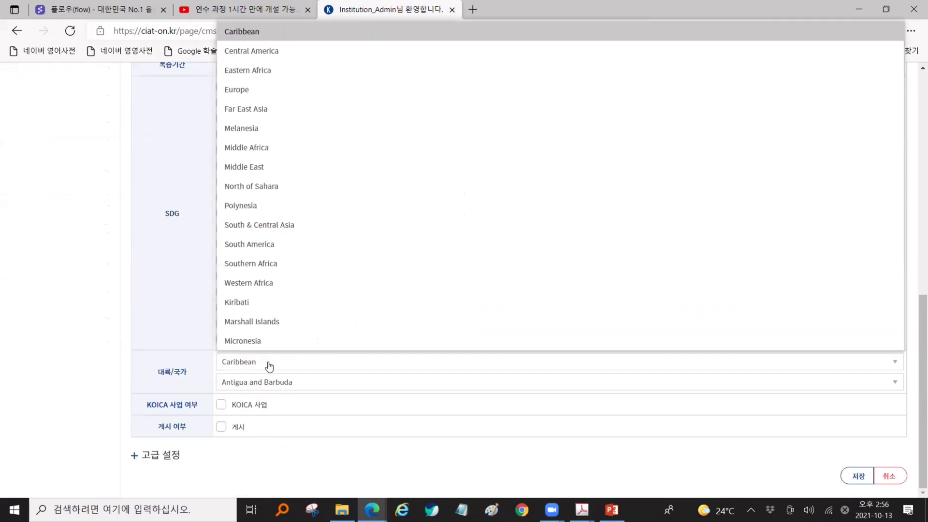
click(283, 270)
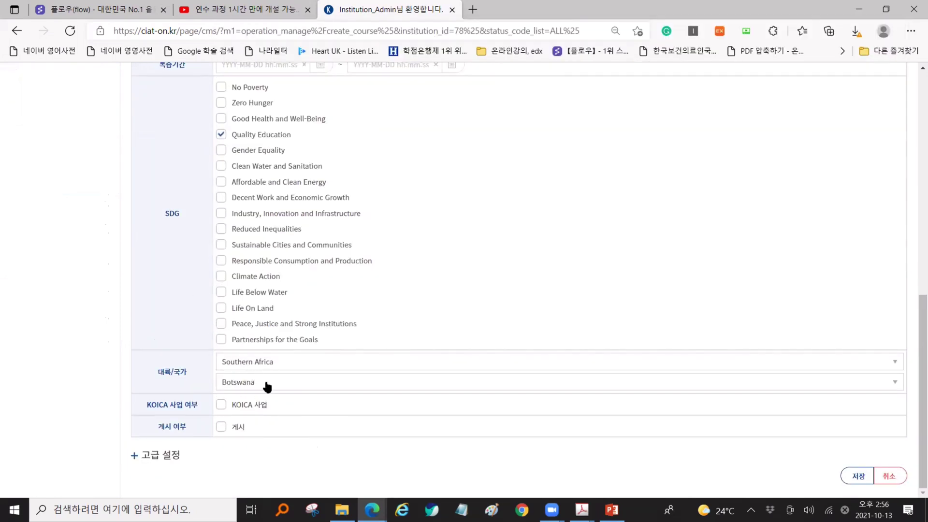
click(267, 386)
click(272, 442)
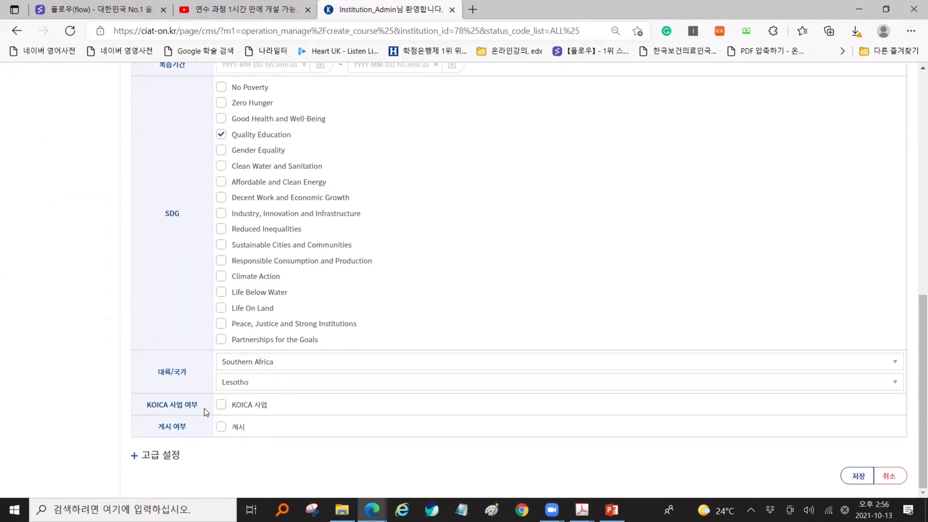
click(223, 427)
Save the new institution study course and open its 2021-3 (1분반) dashboard.
click(857, 480)
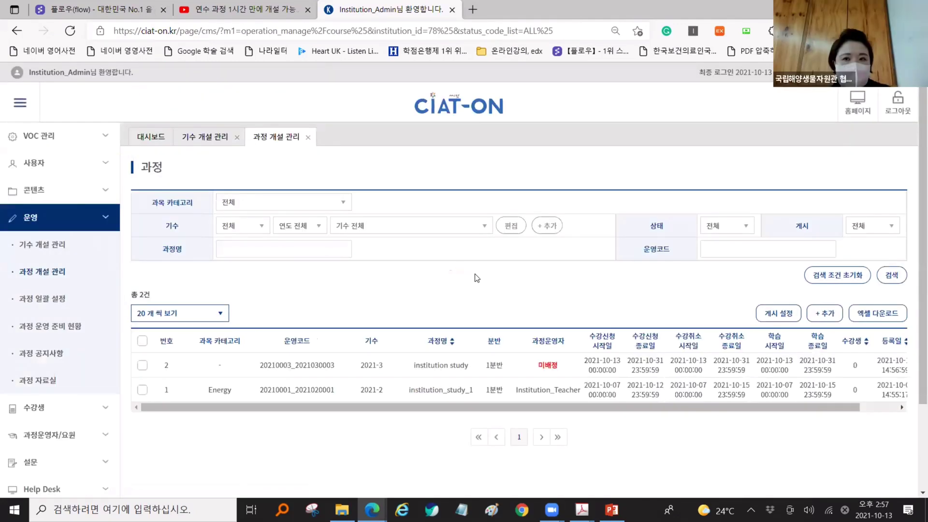
click(465, 367)
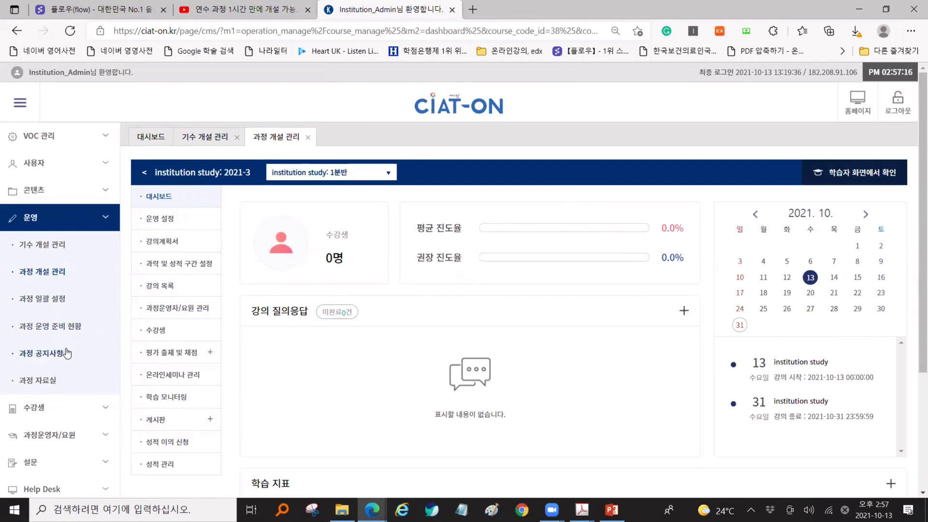
Review the institution study staff list, then view its student list with 0 enrollments.
click(78, 408)
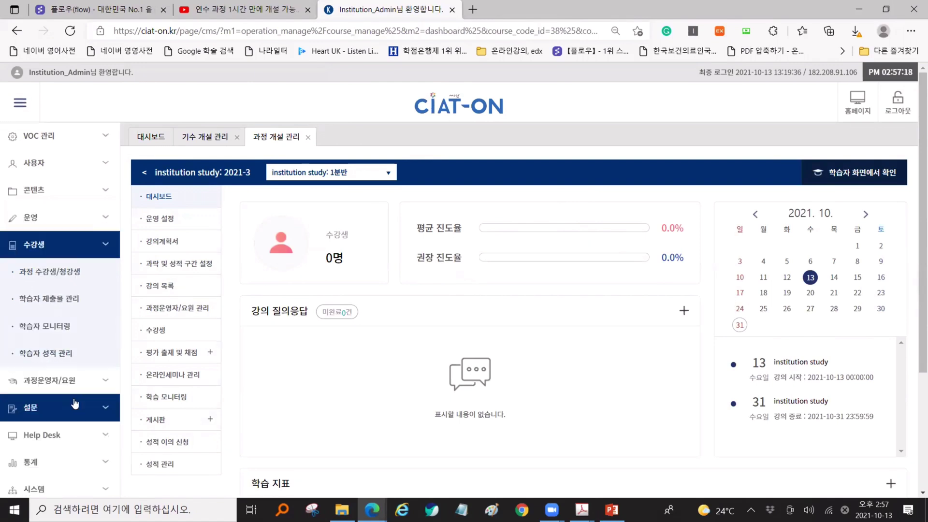
click(63, 381)
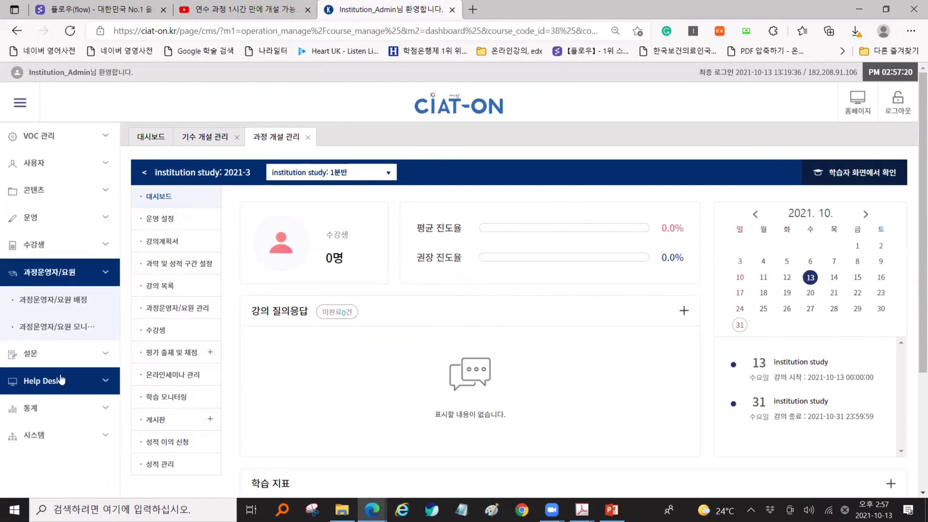
click(49, 243)
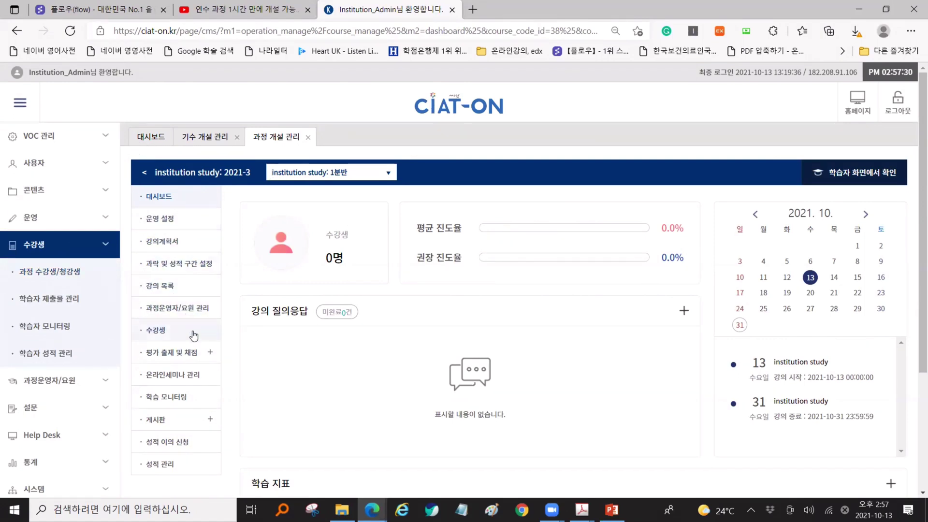
click(186, 311)
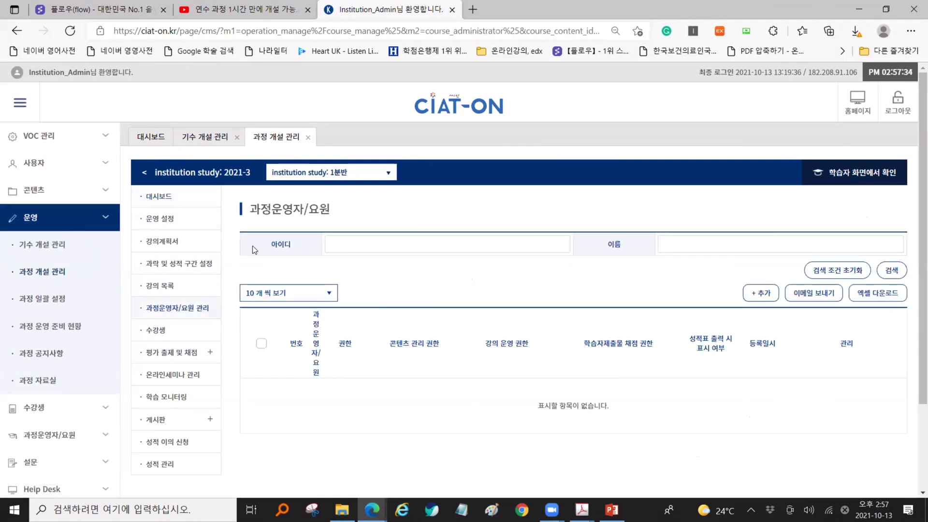
click(192, 334)
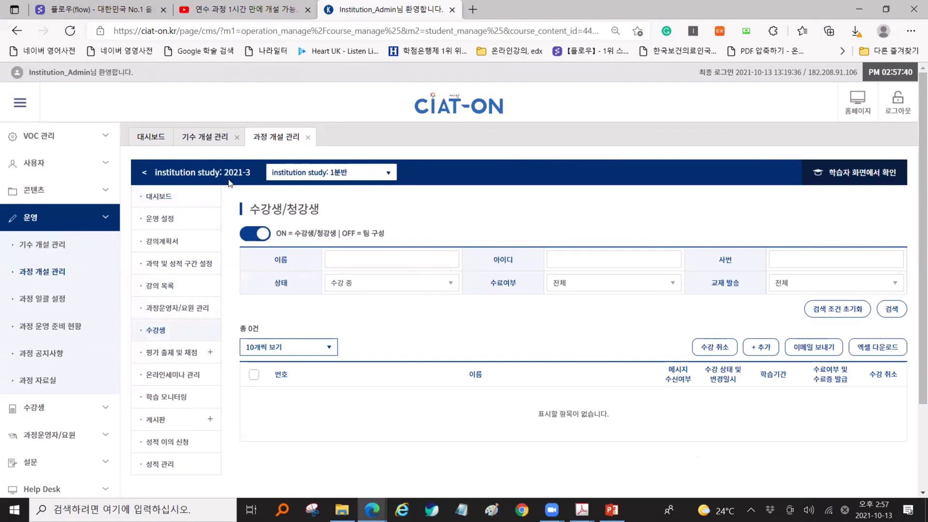
Open the course's 운영 설정 page and put it into edit mode.
click(195, 218)
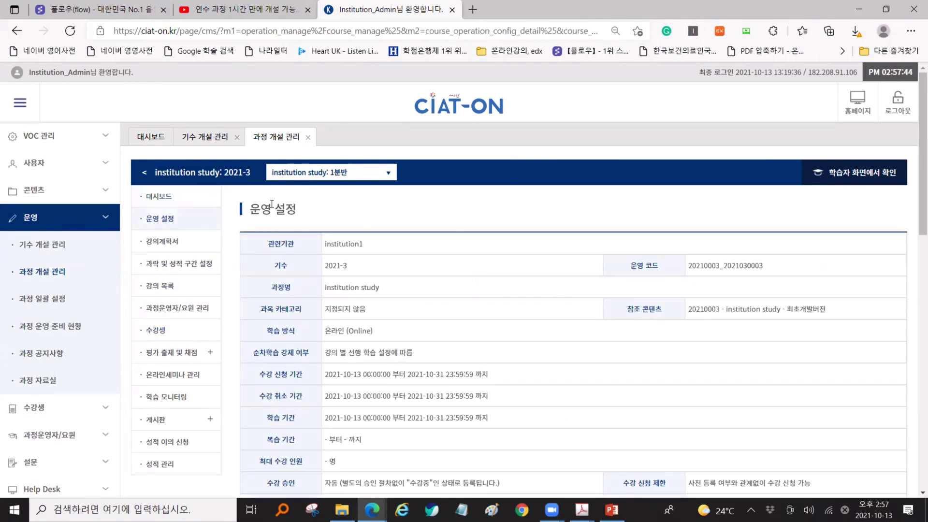
scroll(274, 204, down, 1)
scroll(584, 224, down, 5)
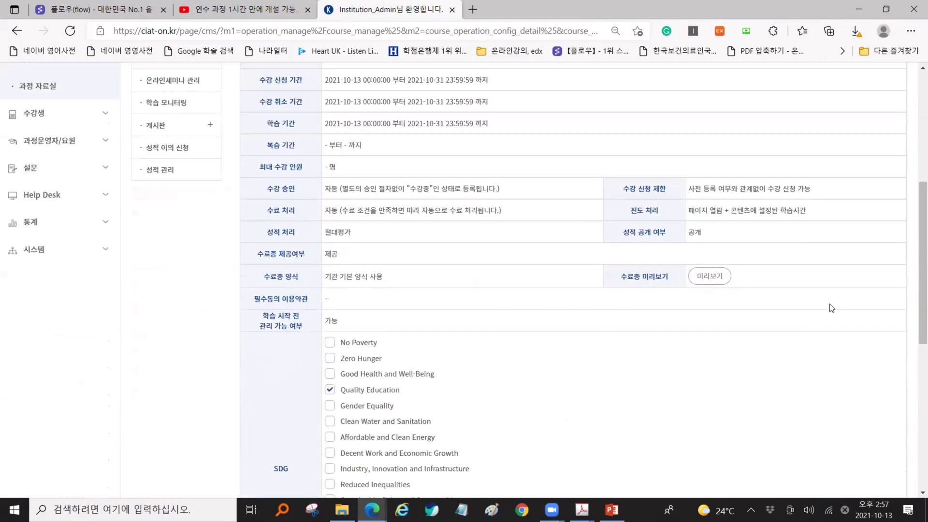
scroll(829, 306, down, 6)
click(859, 344)
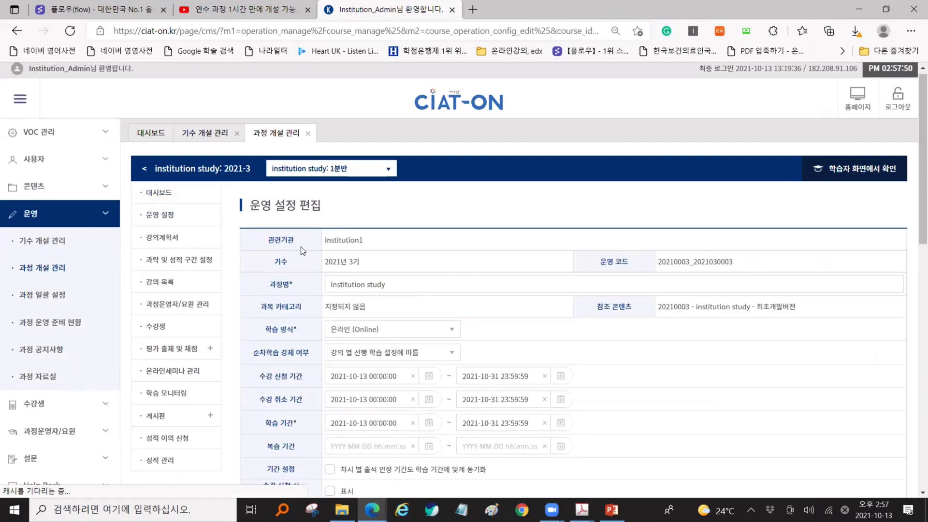
scroll(304, 244, down, 5)
scroll(302, 289, down, 5)
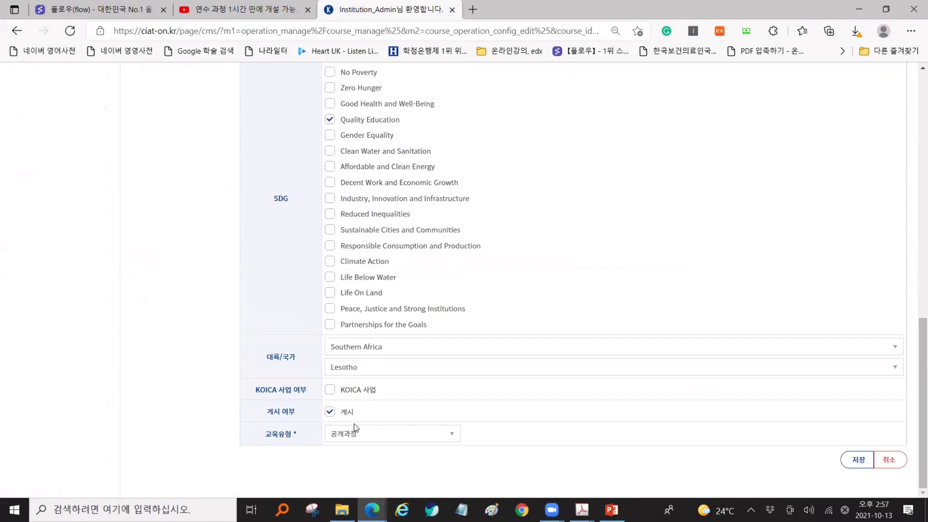
Change the education type from 공개과정 to 전문과정 and confirm saving the settings.
click(357, 433)
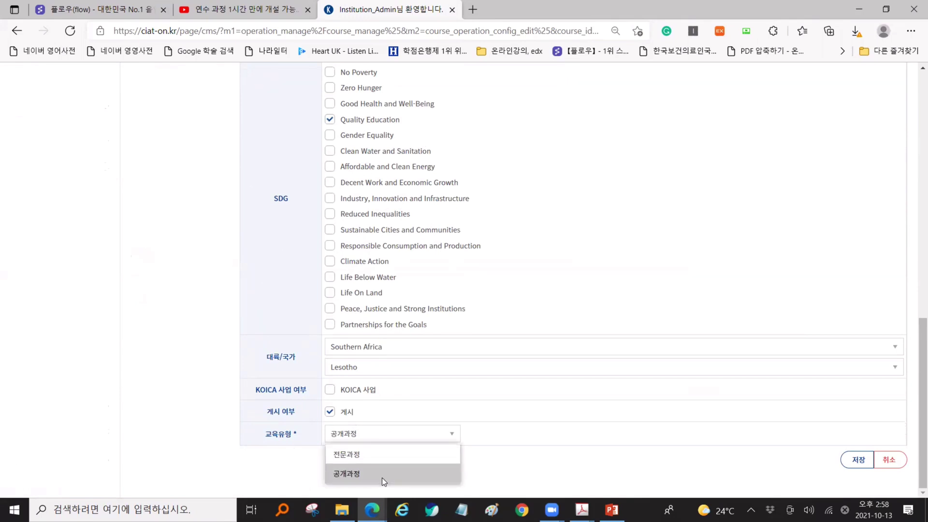
click(390, 454)
scroll(729, 472, up, 1)
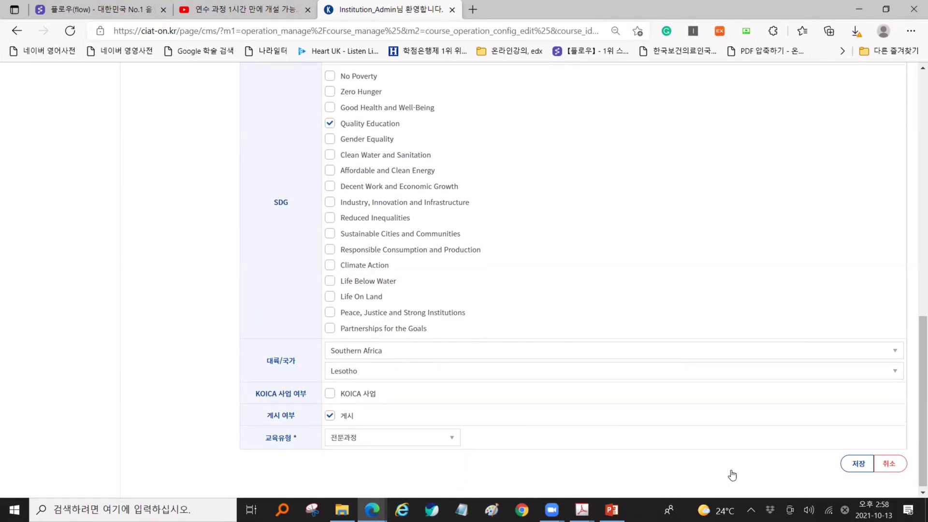
scroll(842, 481, down, 1)
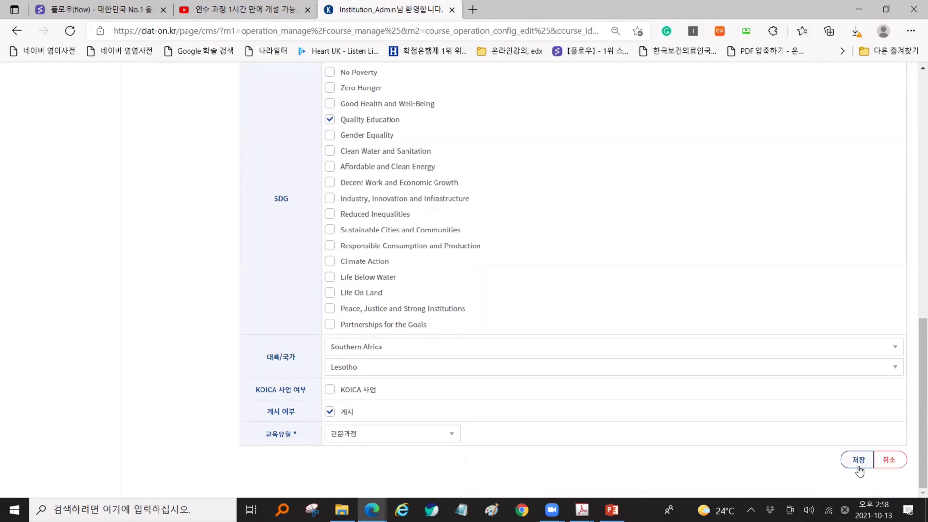
click(859, 462)
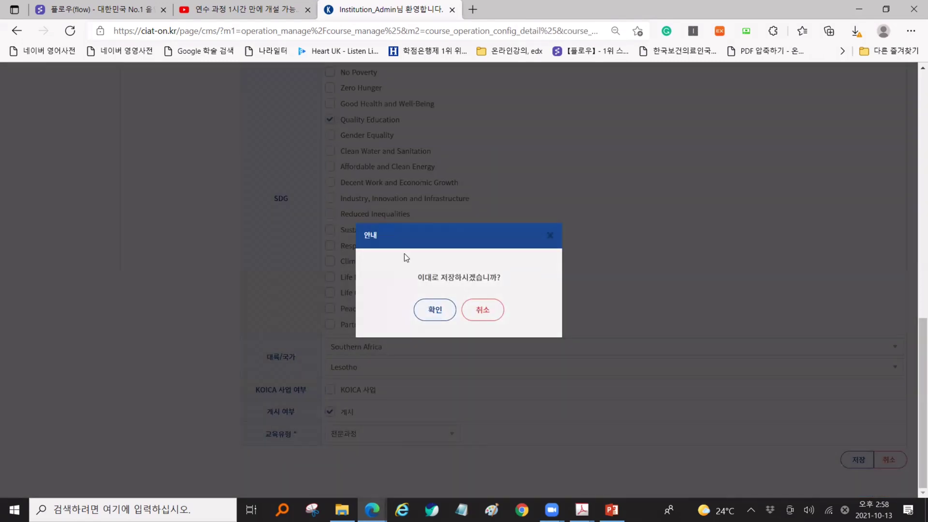
key(Return)
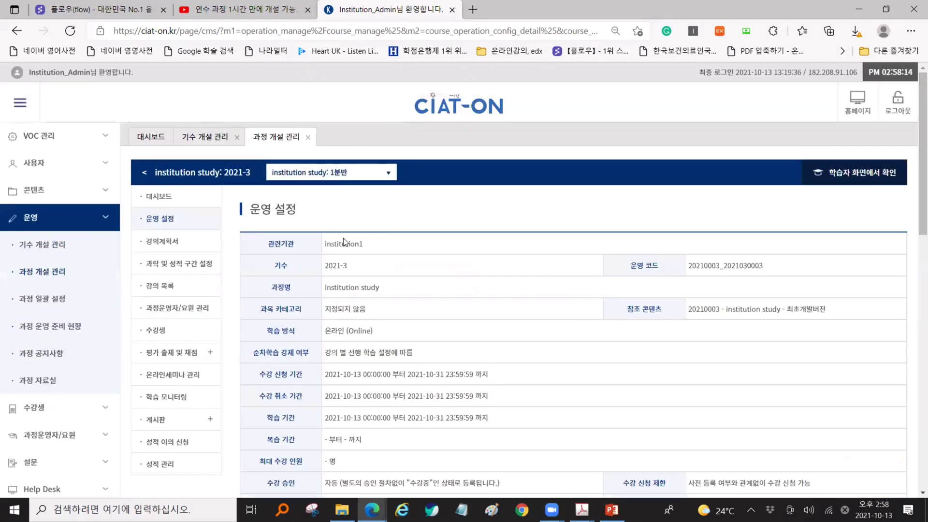
scroll(498, 245, down, 9)
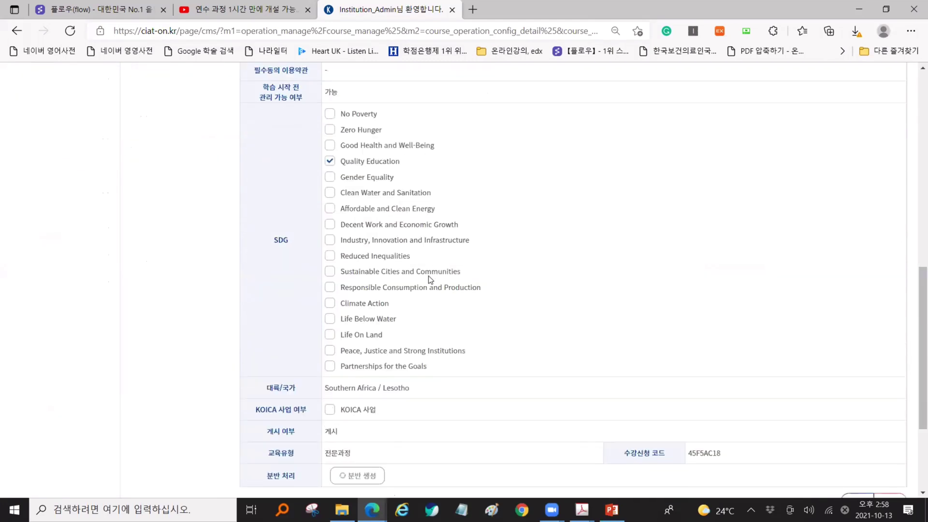
scroll(430, 280, down, 3)
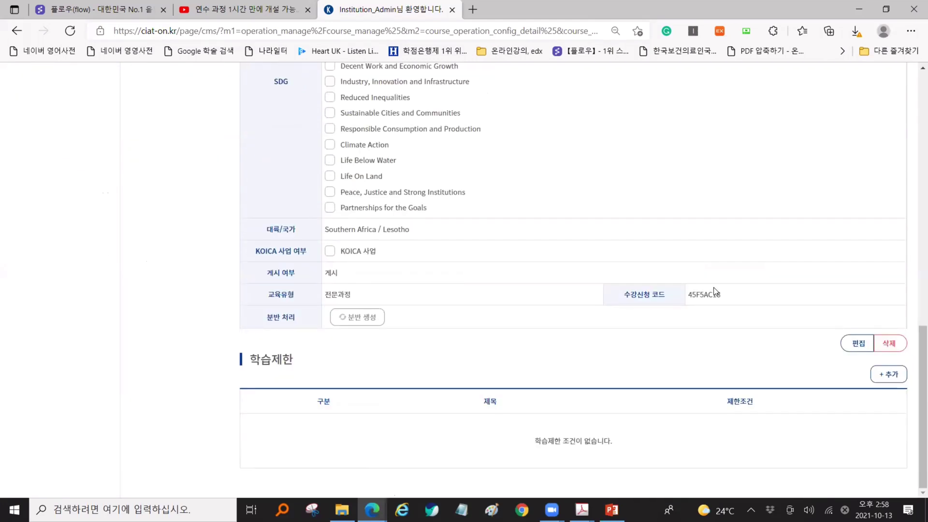
mouse_move(690, 296)
mouse_down()
mouse_move(730, 300)
mouse_move(688, 292)
mouse_up()
click(684, 289)
Open the institution study 강의계획서 and switch it to the 편집 form.
scroll(551, 303, up, 15)
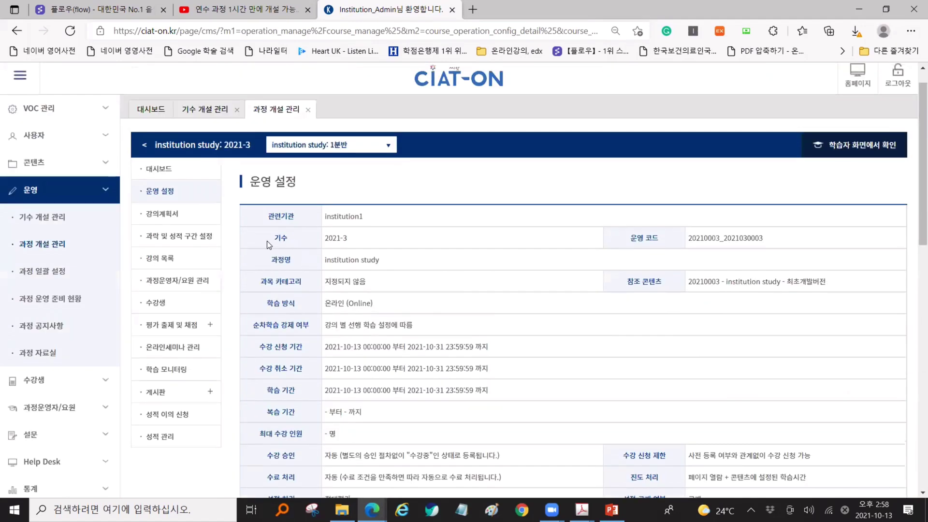
click(205, 213)
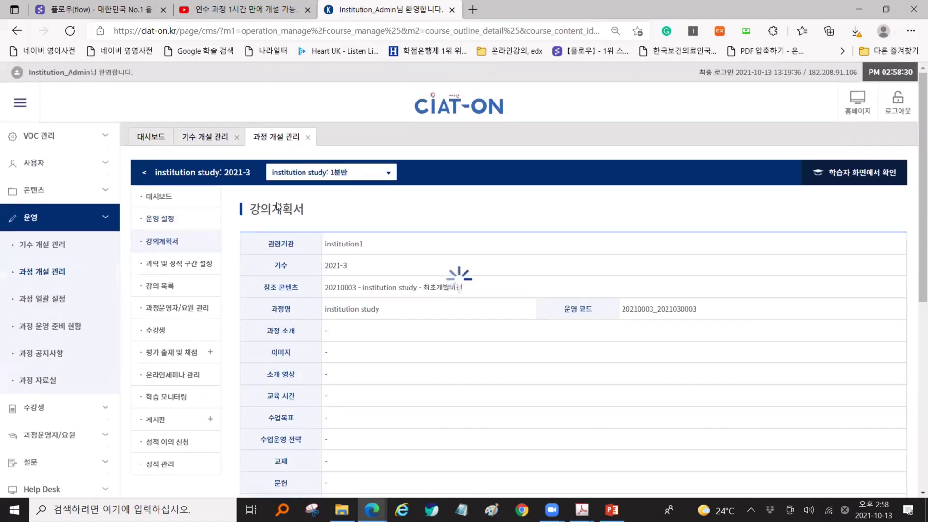
scroll(821, 234, down, 6)
scroll(885, 261, up, 3)
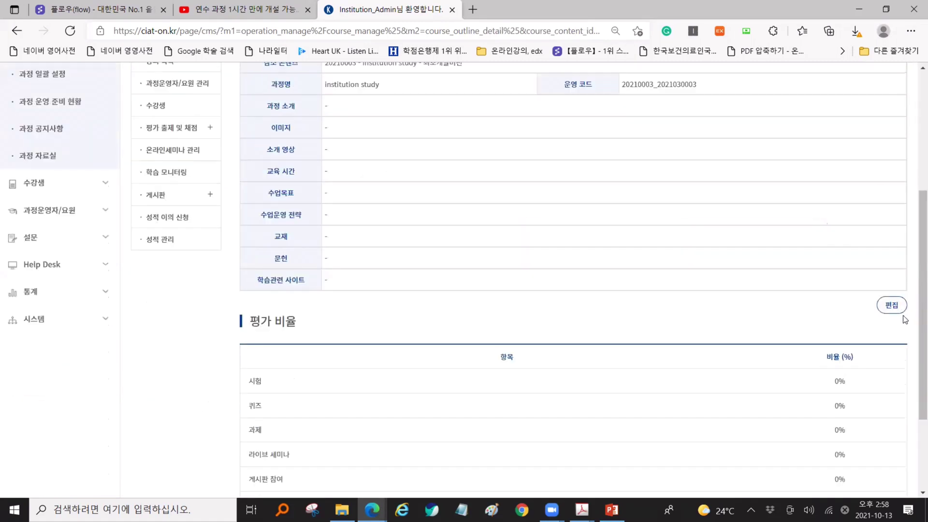
click(894, 305)
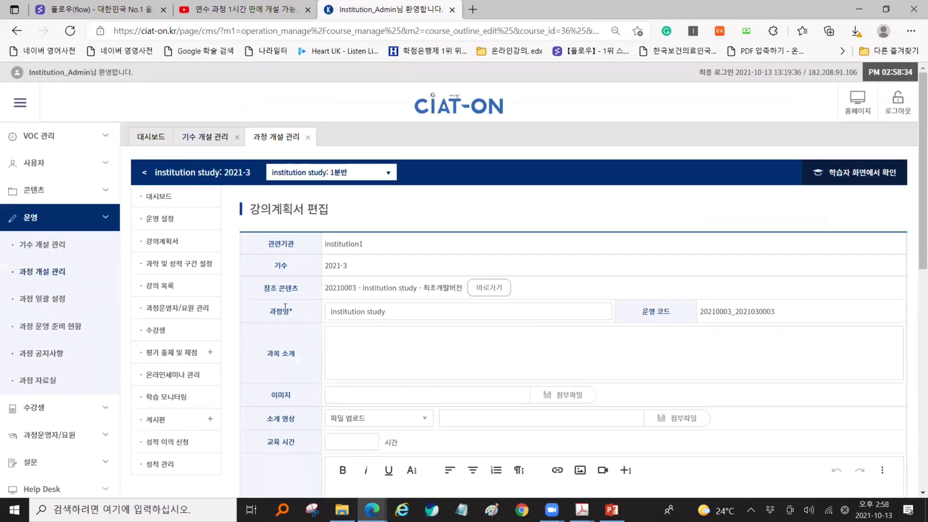
scroll(295, 312, down, 4)
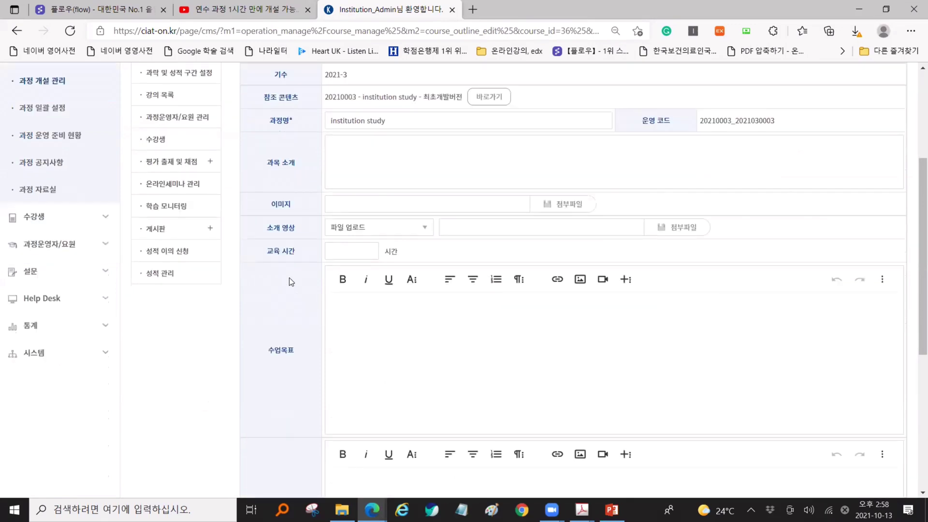
scroll(289, 314, down, 1)
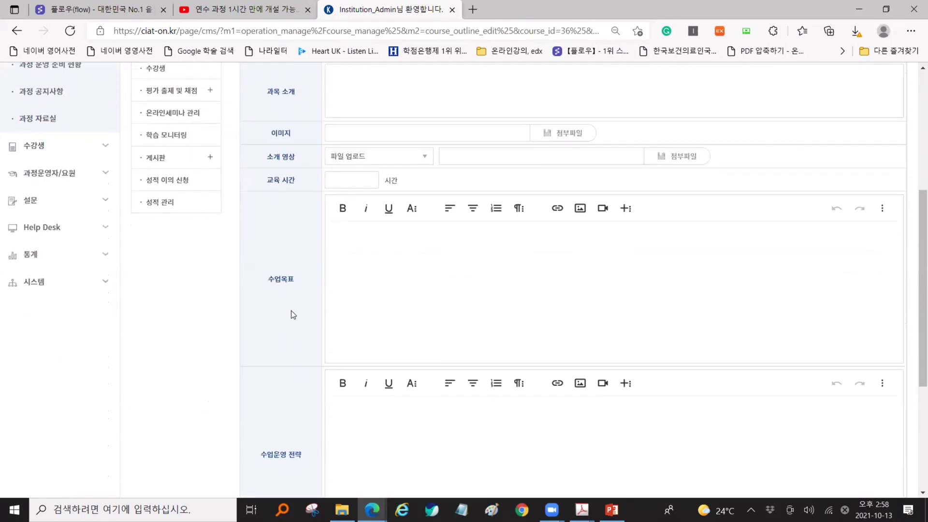
Open ciat-on.kr in a new tab, decline the admin prompt, and open the CIAT-On Platform Manual course.
key(ctrl+t)
text(ciat-on.kr)
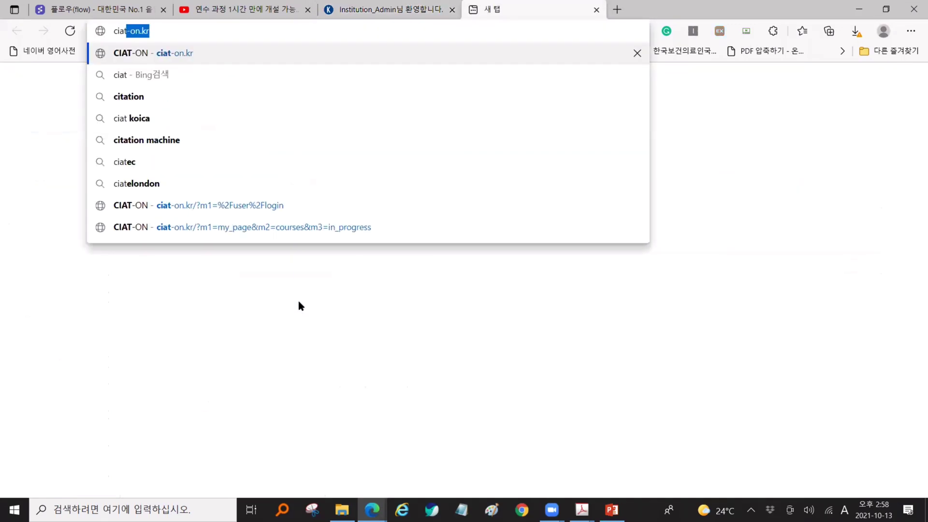
key(Return)
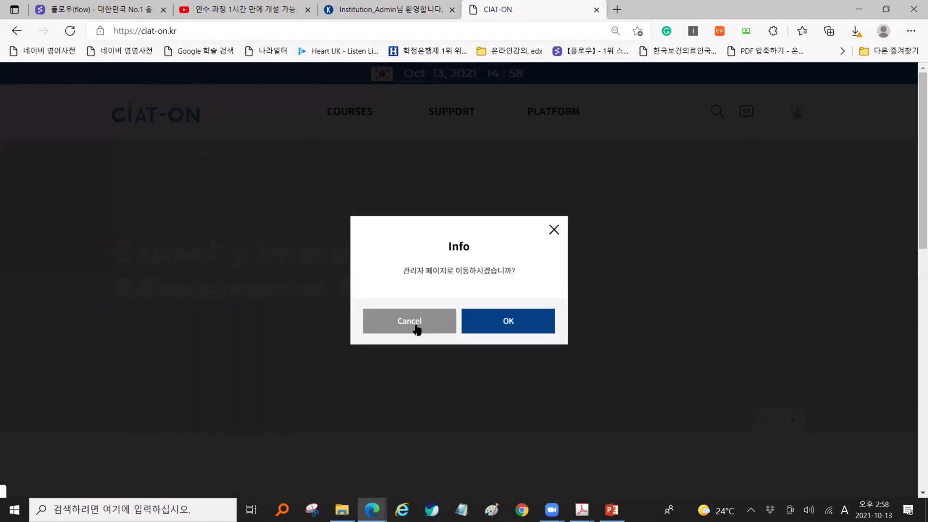
click(414, 324)
click(347, 127)
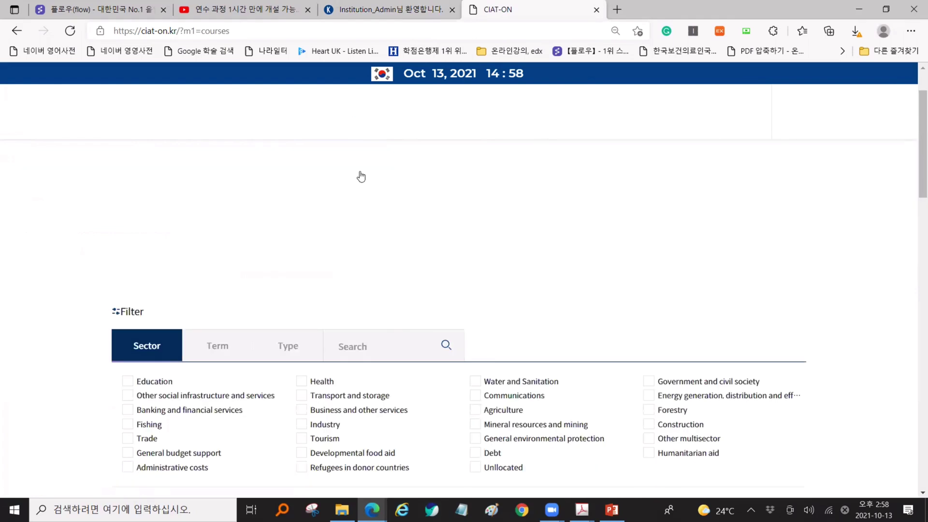
scroll(361, 176, down, 10)
click(361, 182)
Show the Platform Manual course's chapter modules, then return to the syllabus editor tab.
scroll(361, 193, down, 3)
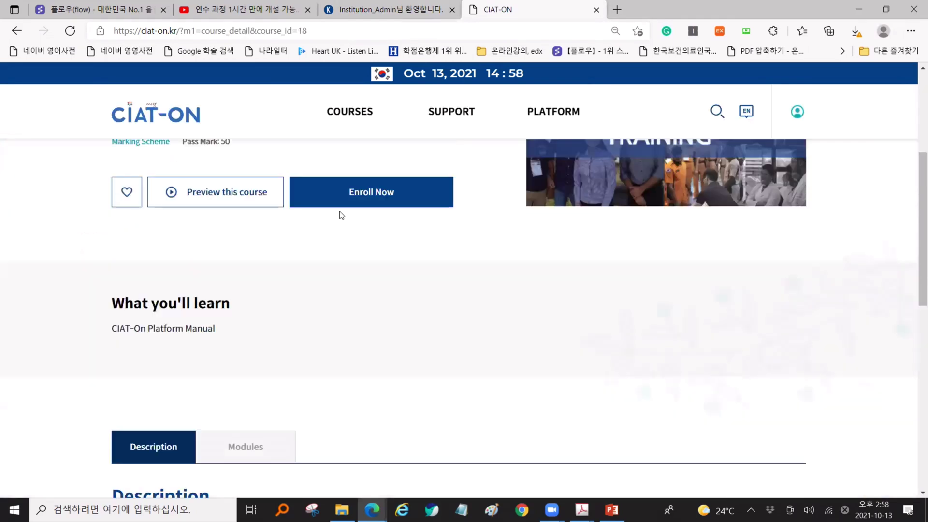
scroll(340, 213, up, 3)
drag(186, 295, 205, 296)
click(162, 324)
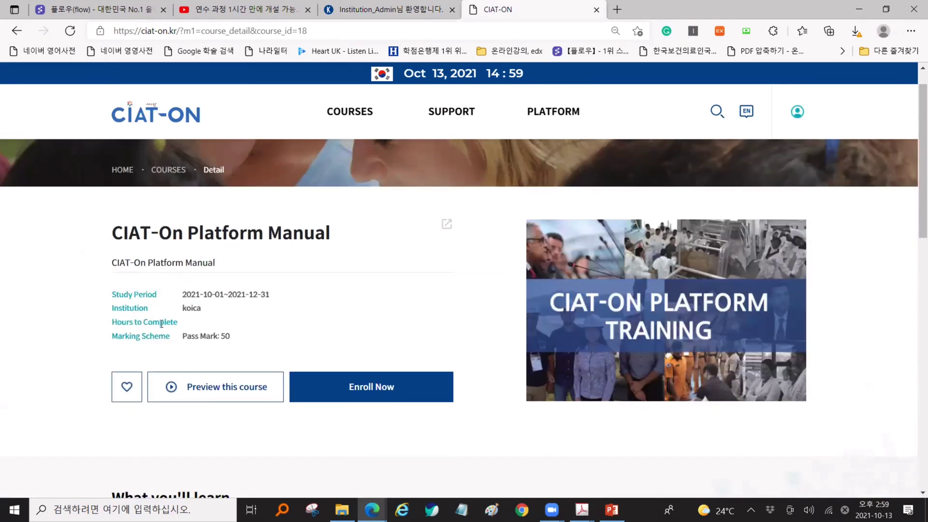
click(360, 7)
scroll(351, 225, up, 3)
scroll(353, 261, up, 3)
scroll(352, 242, down, 3)
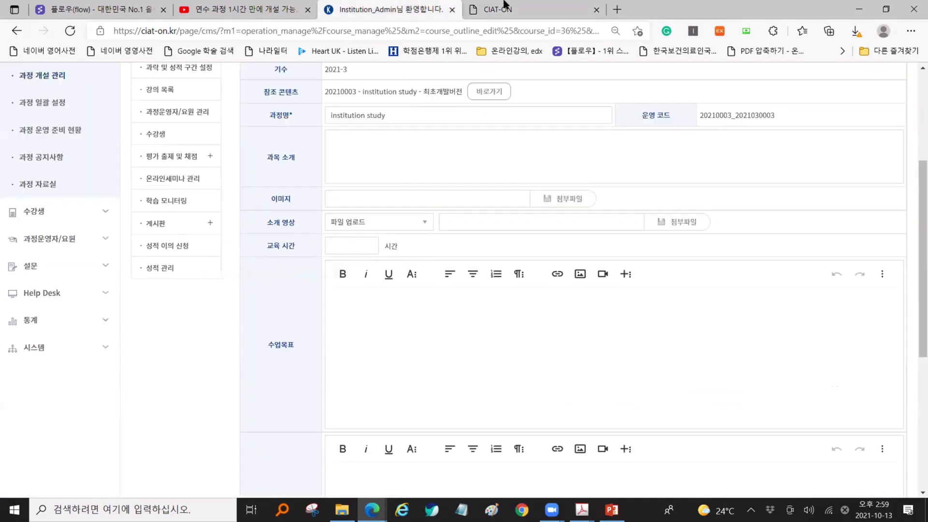
click(505, 9)
scroll(262, 300, down, 5)
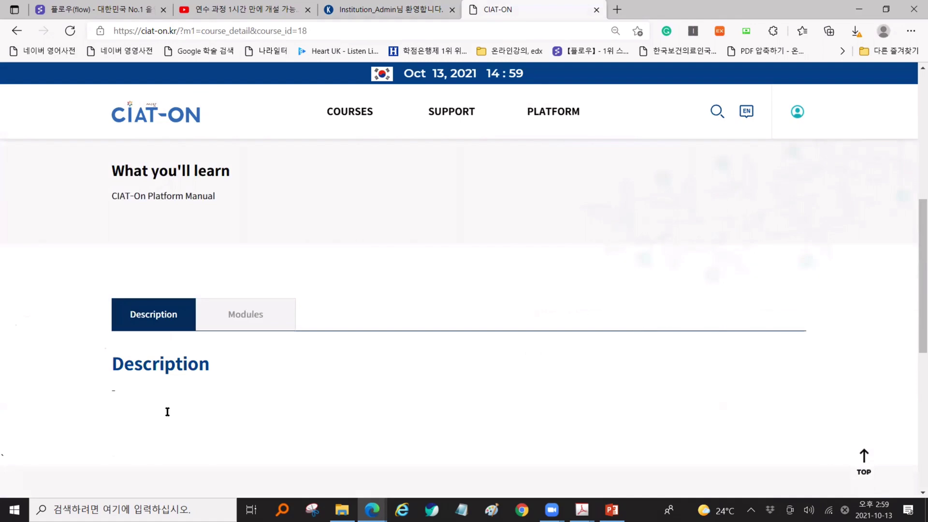
click(238, 323)
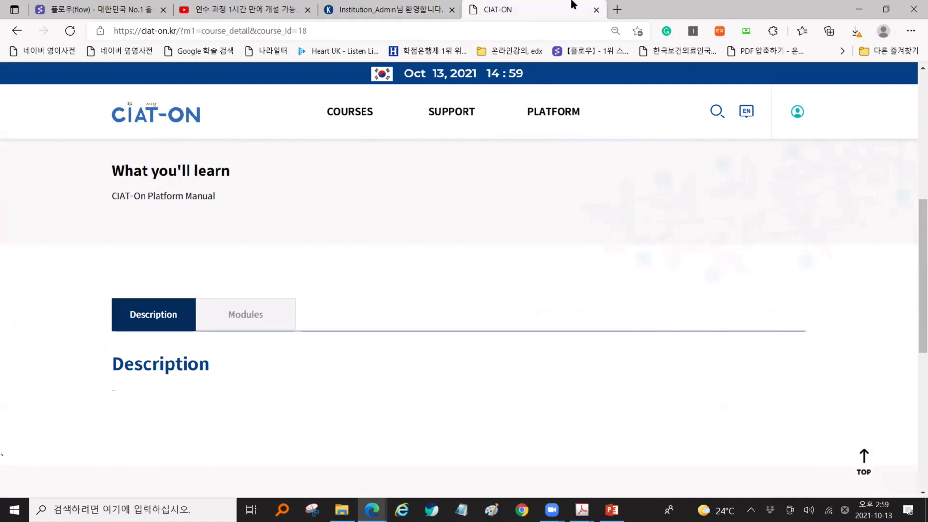
click(426, 5)
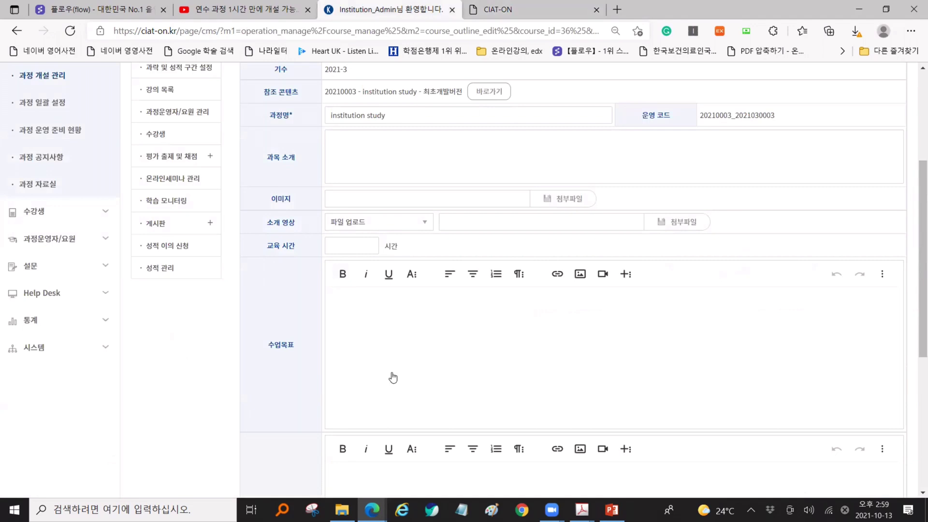
Save the syllabus unchanged from the bottom of the 편집 page and confirm.
scroll(392, 375, down, 1)
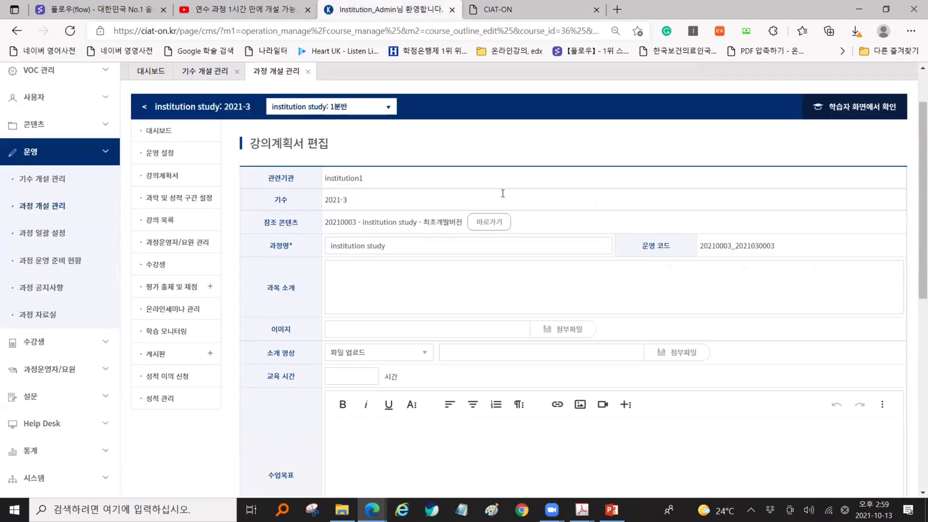
scroll(395, 177, down, 2)
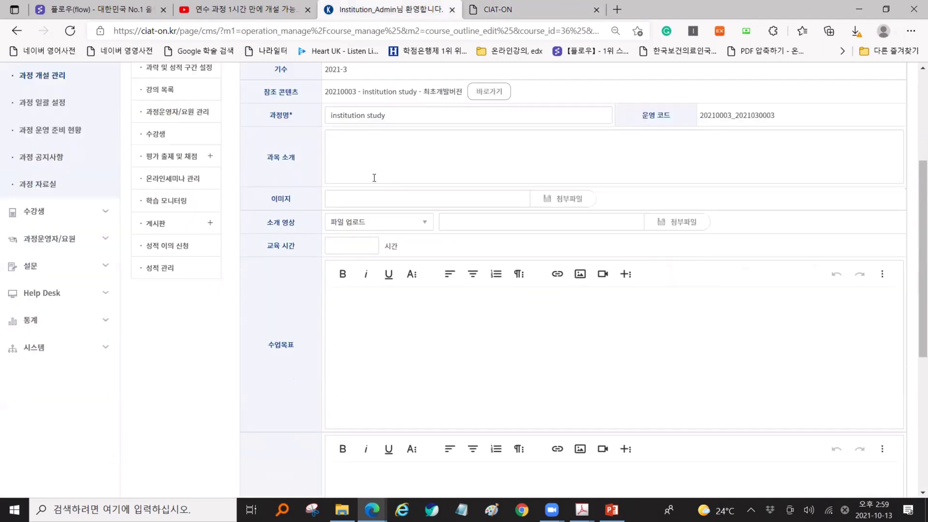
scroll(402, 249, down, 5)
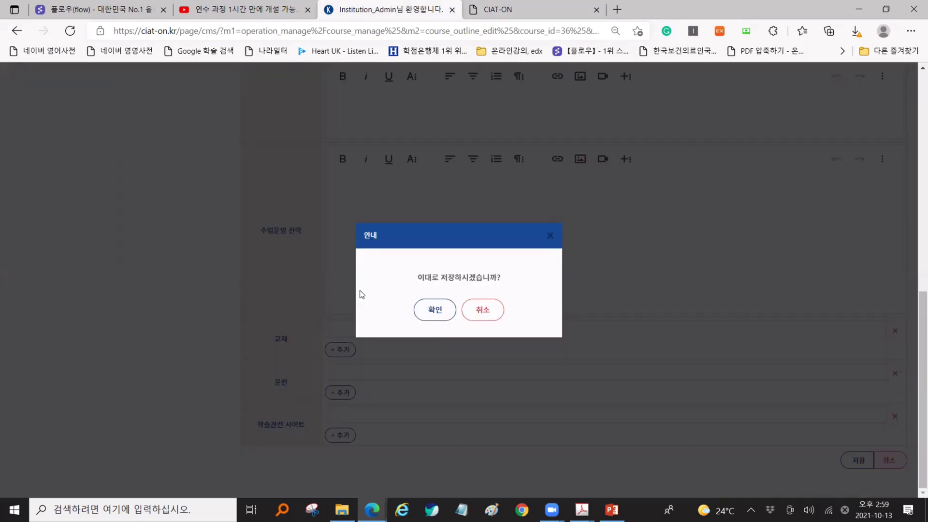
key(Return)
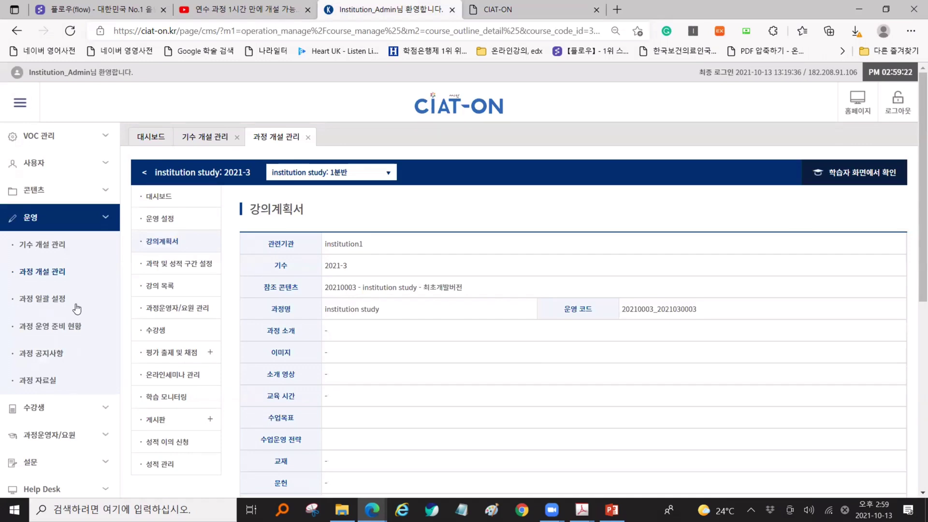
Check 1Chapter's attendance records, then view the lecture list's 콘텐츠 구성 with both chapters' units.
click(173, 288)
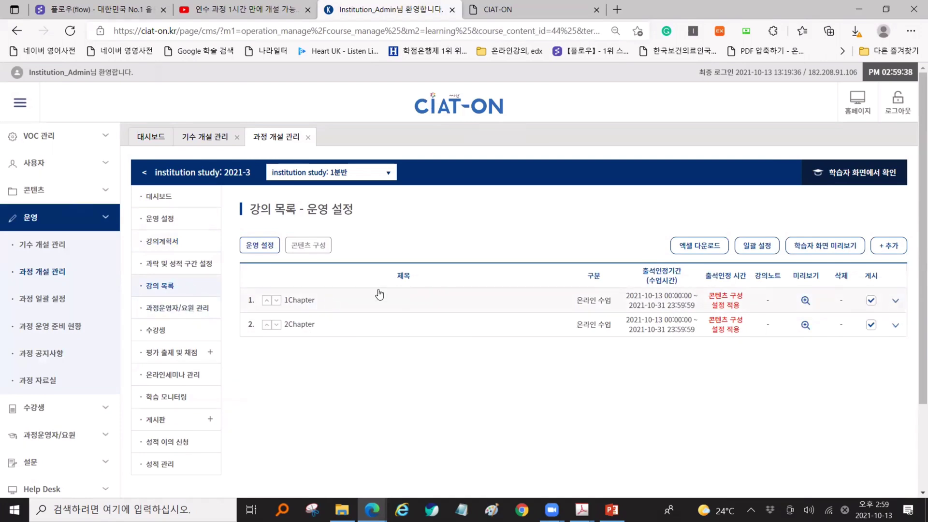
click(448, 300)
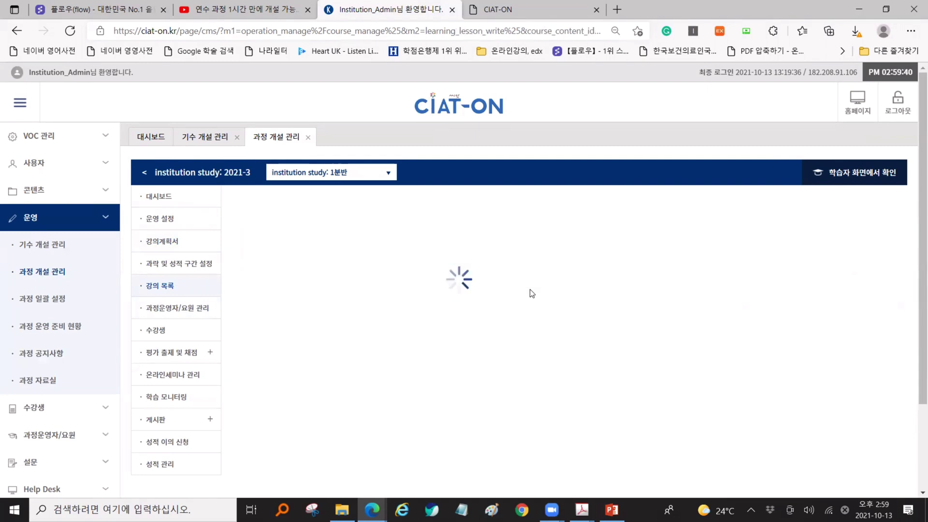
scroll(722, 294, down, 2)
click(722, 287)
click(200, 179)
click(198, 176)
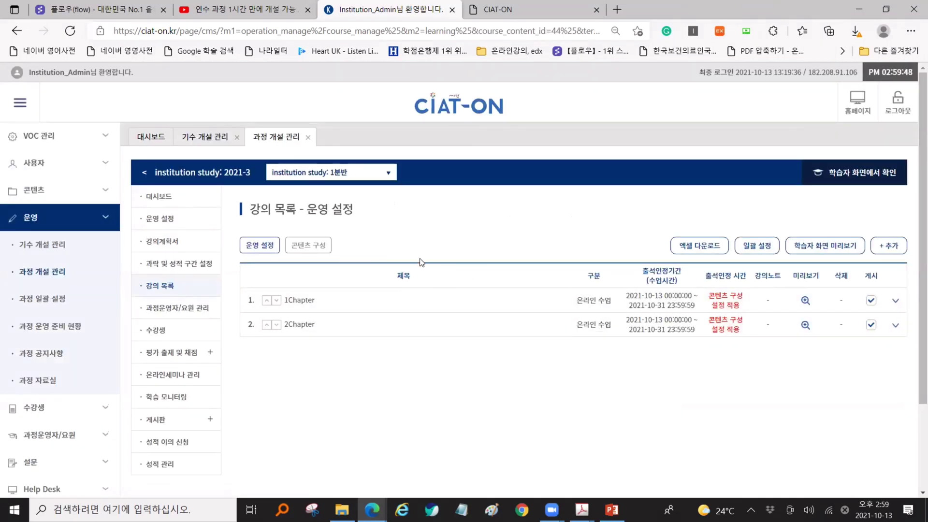
click(297, 247)
scroll(369, 222, down, 2)
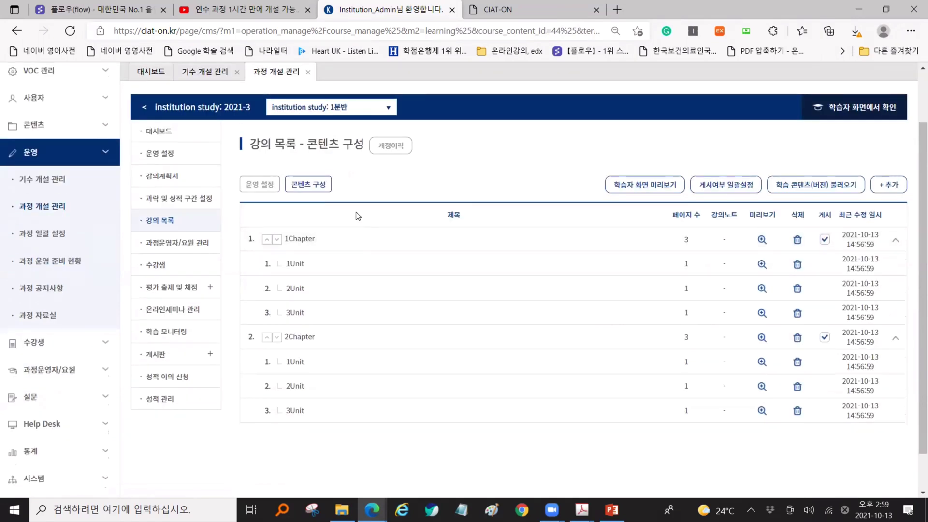
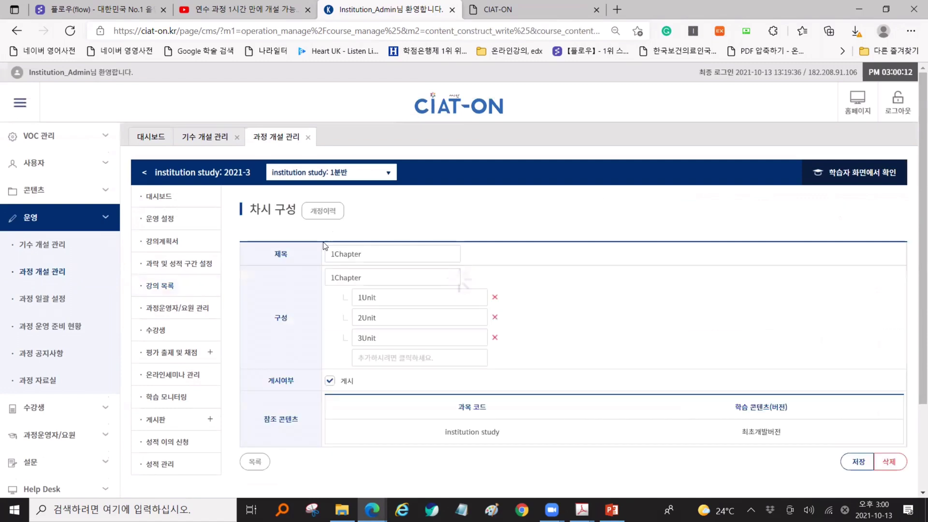
Save 1Chapter's structure with units 1Unit, 2Unit and 3Unit and confirm.
click(365, 252)
click(390, 298)
scroll(689, 321, down, 2)
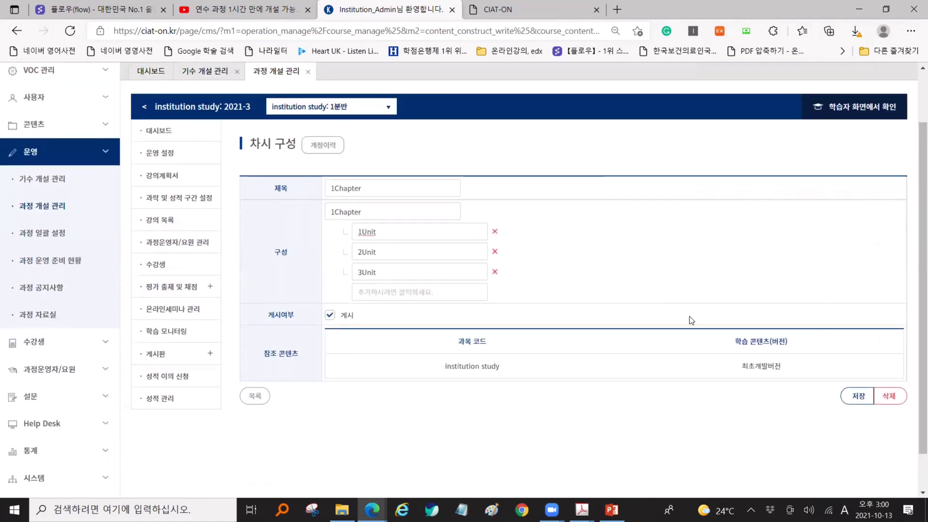
click(853, 401)
click(442, 310)
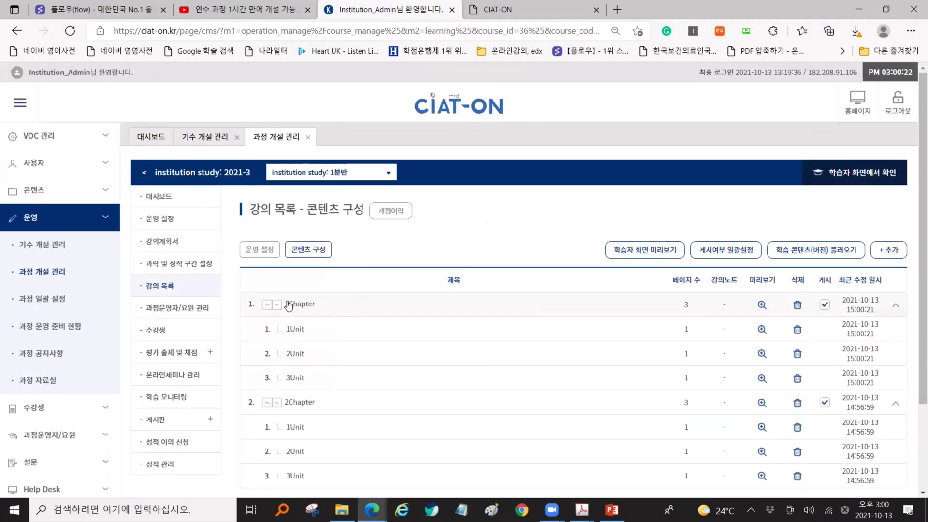
View the lecture list's 운영 설정, then switch back to 콘텐츠 구성.
click(257, 249)
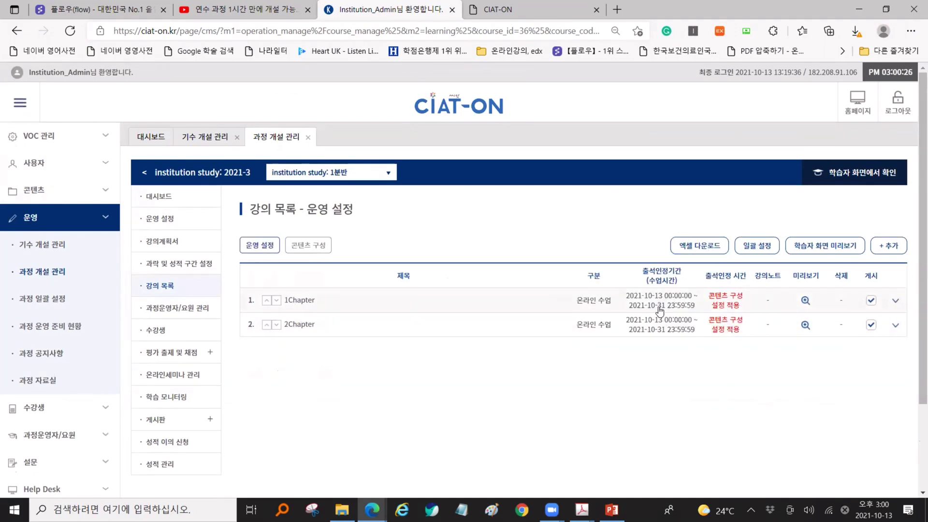
drag(326, 247, 315, 240)
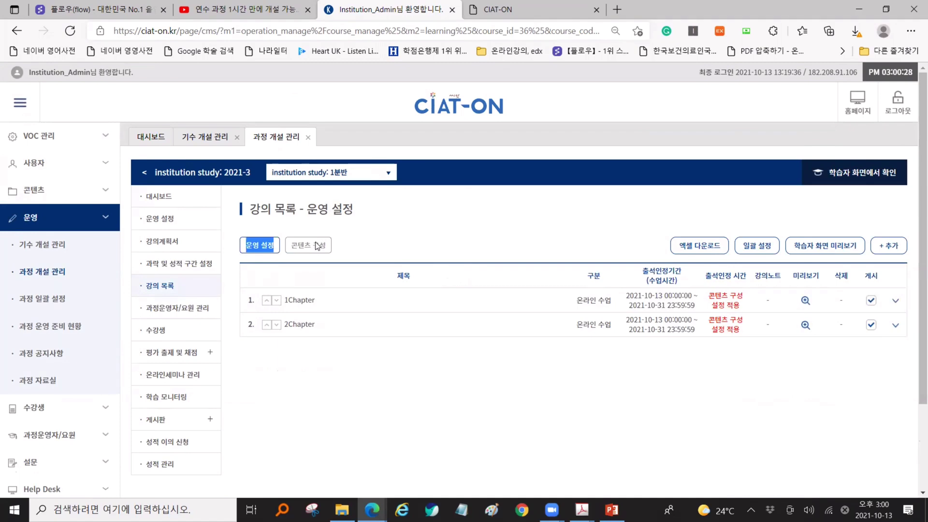
click(315, 242)
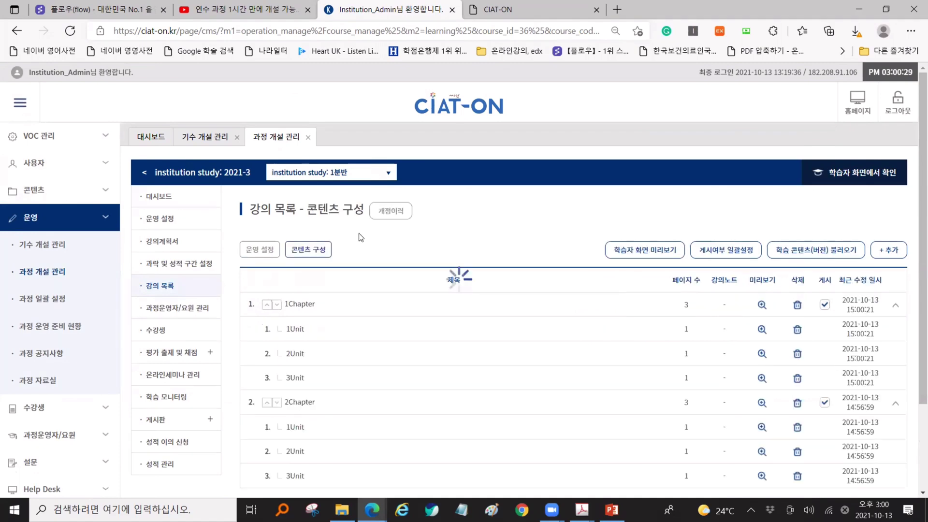
Make 1Unit a 동영상 page with the video source set to 파일 업로드.
click(345, 329)
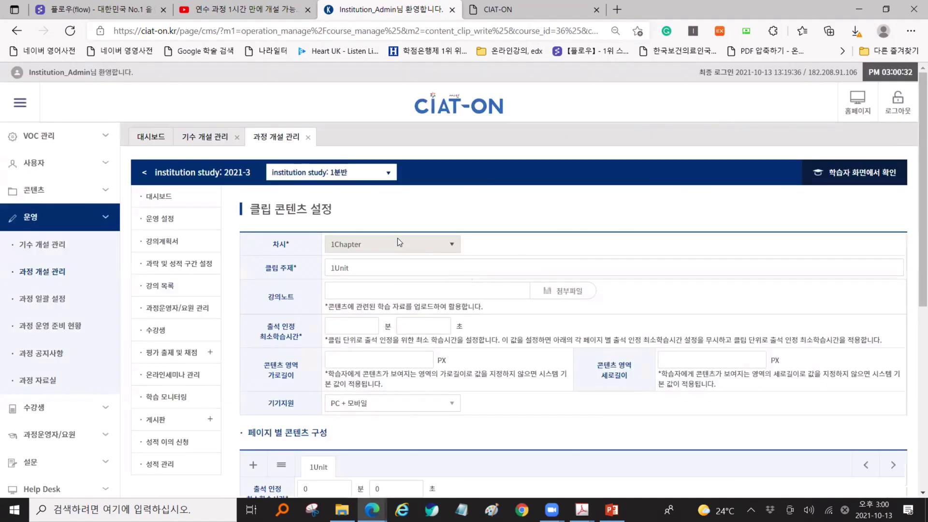
scroll(302, 222, down, 1)
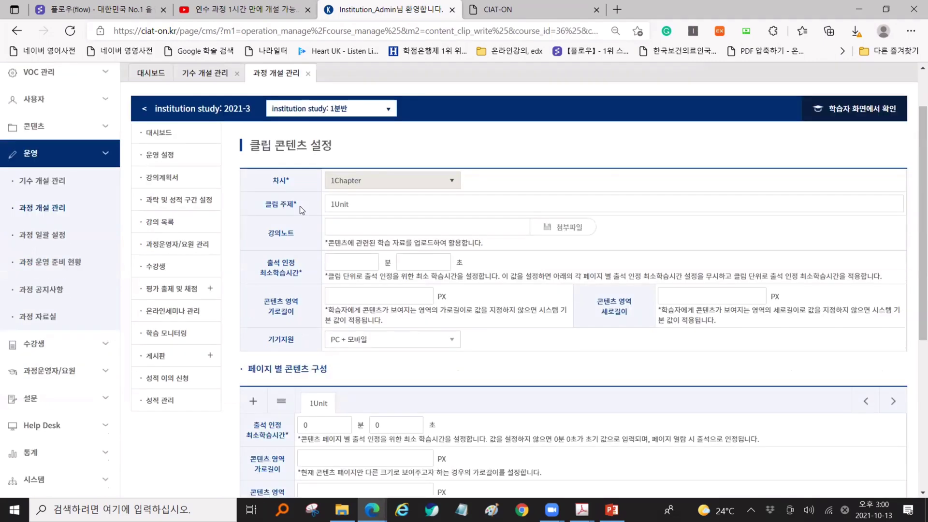
scroll(291, 211, down, 4)
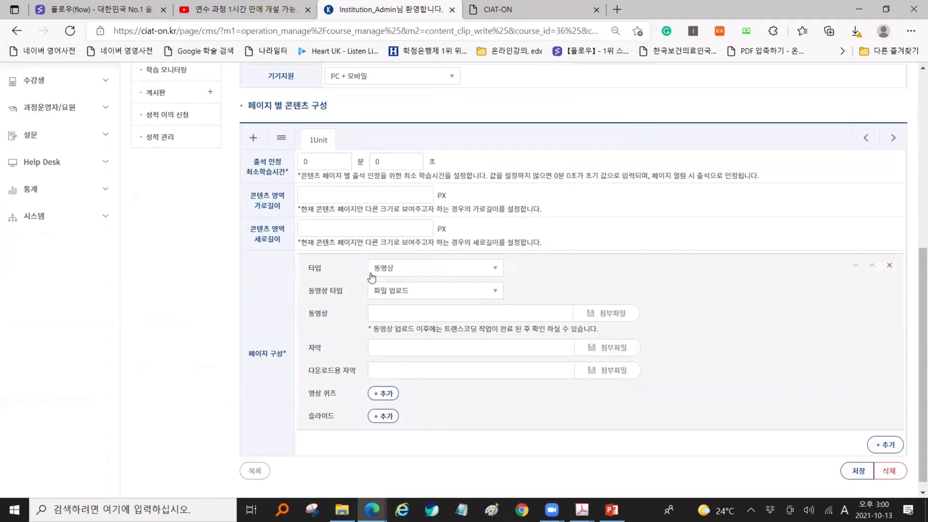
click(393, 268)
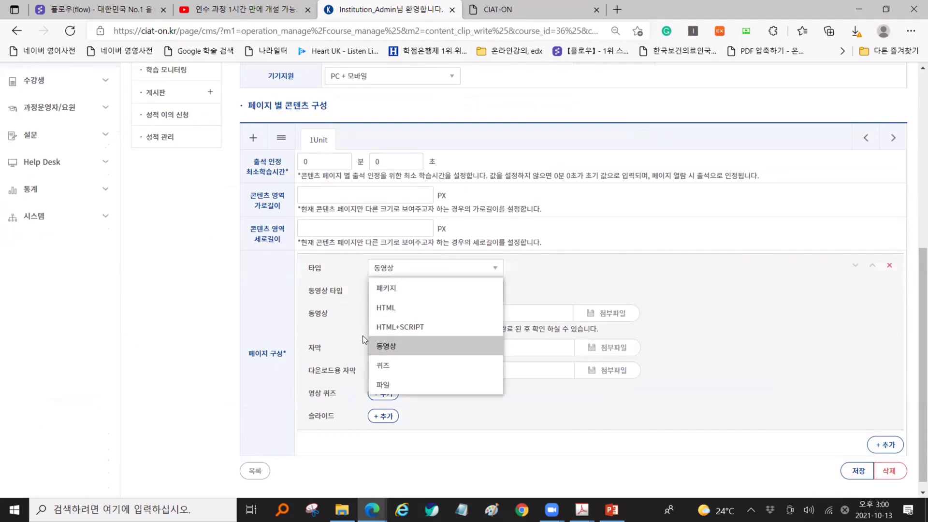
click(396, 347)
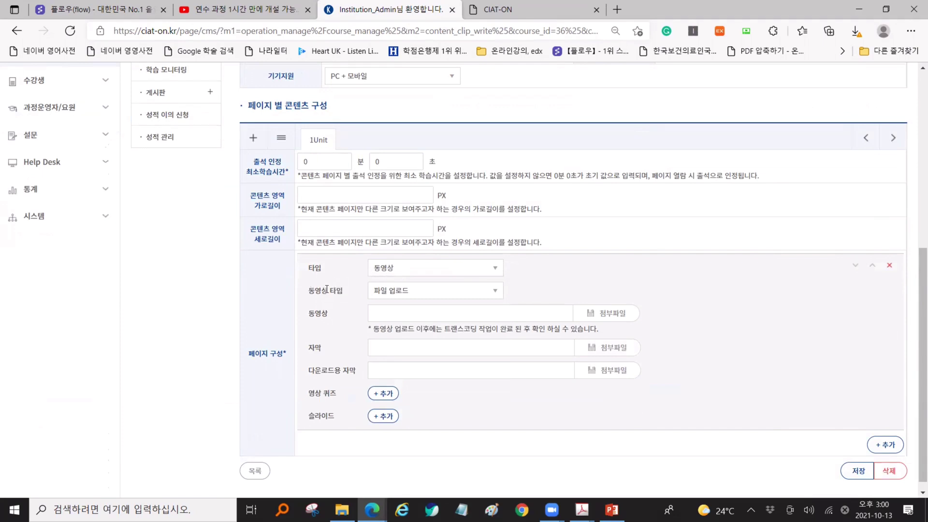
click(415, 292)
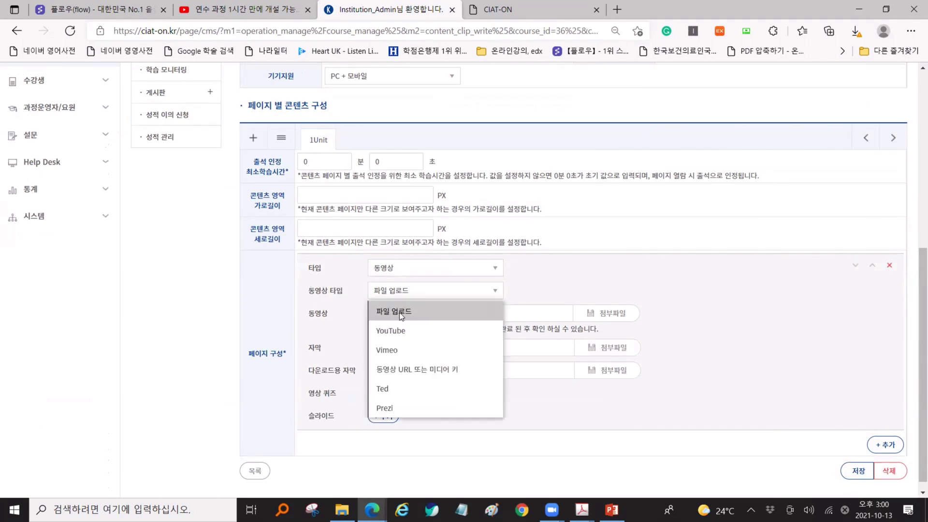
click(410, 329)
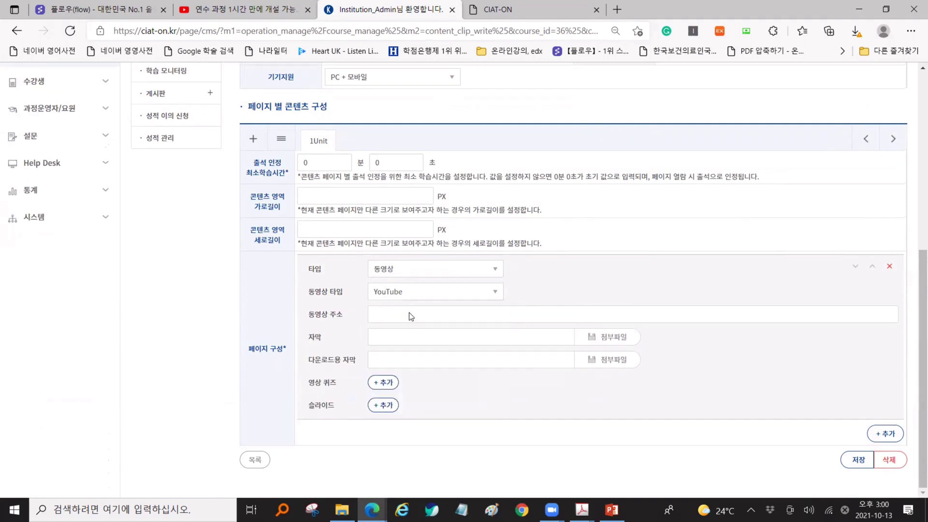
click(408, 298)
click(417, 309)
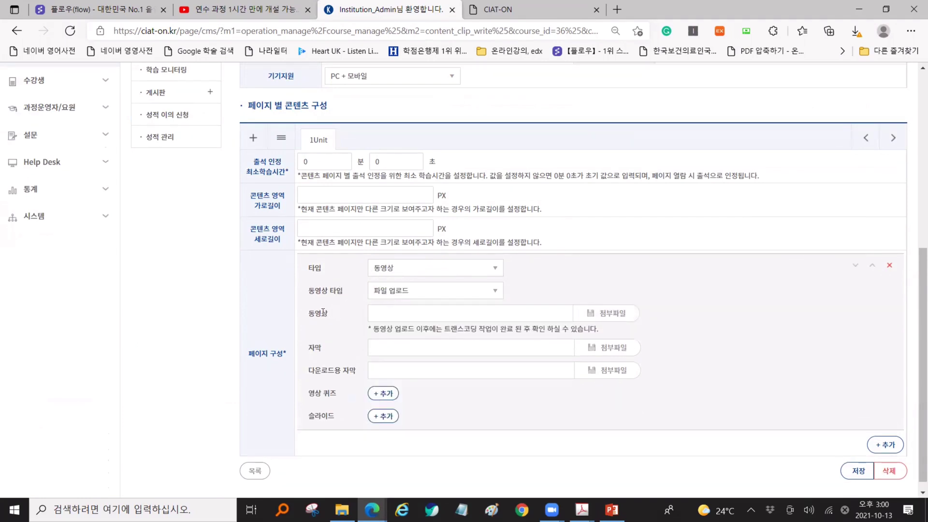
Locate the 교육자료(임시) folder holding the lecture video in File Explorer.
click(583, 318)
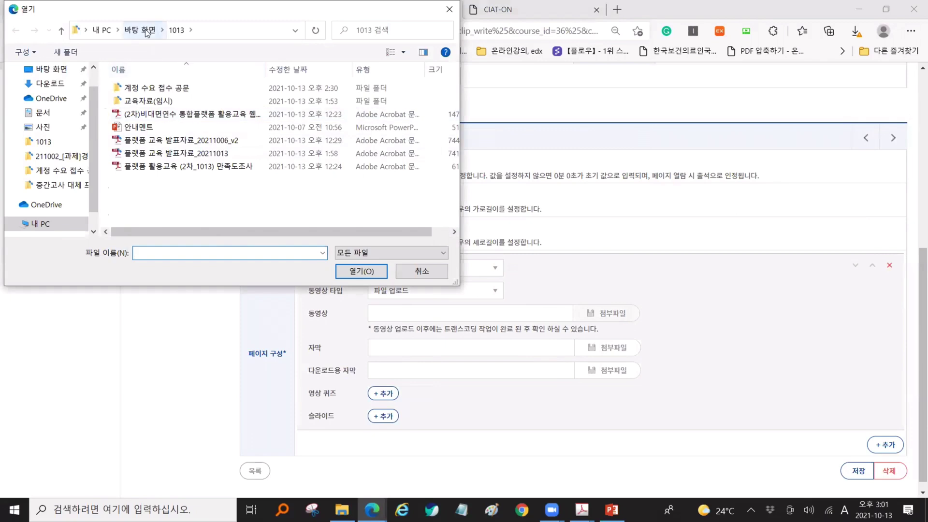
click(140, 30)
scroll(177, 116, down, 5)
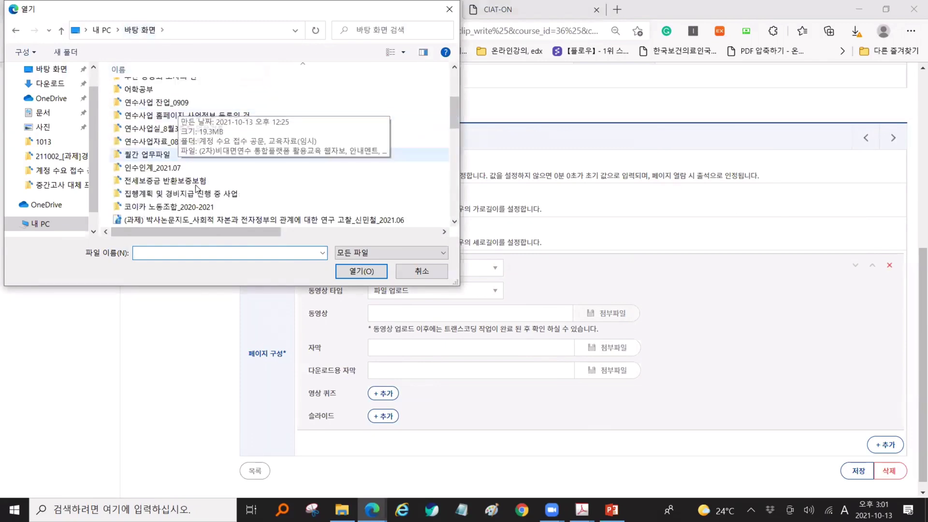
click(421, 271)
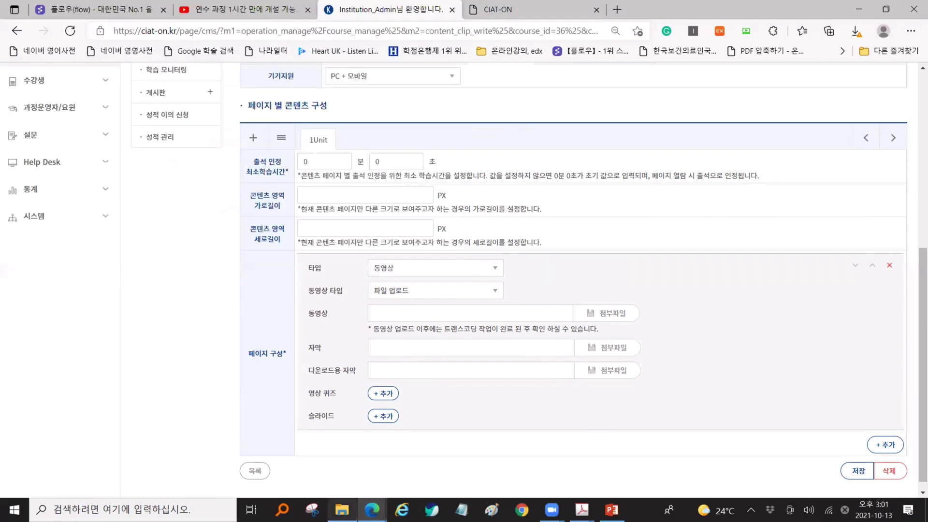
click(342, 509)
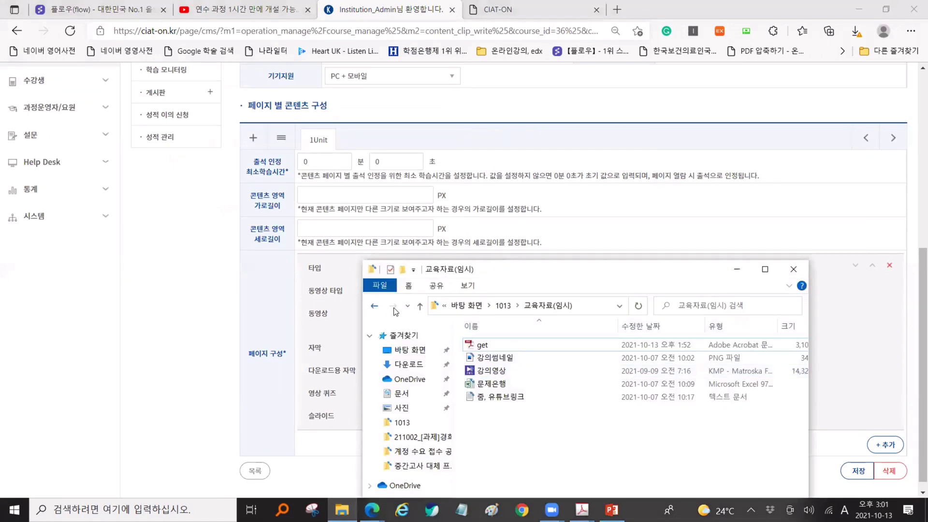
click(420, 305)
click(561, 306)
click(574, 309)
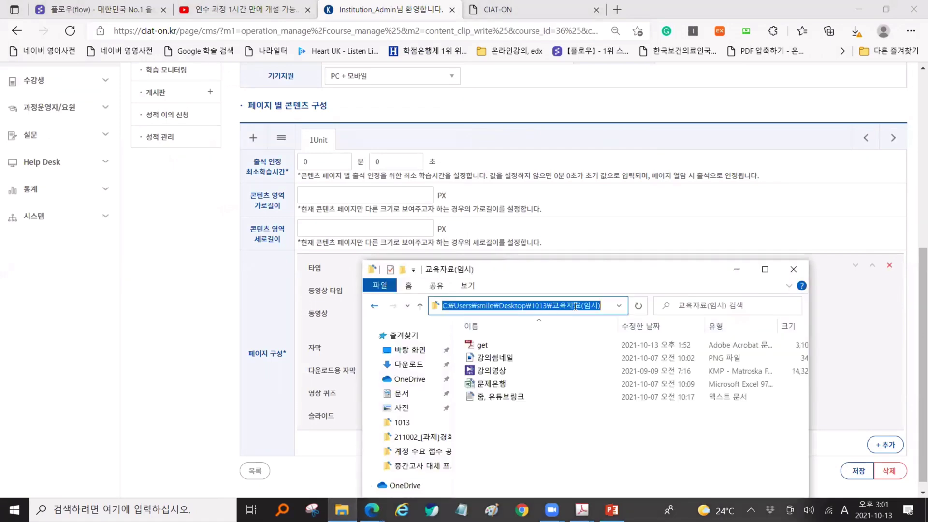
click(216, 253)
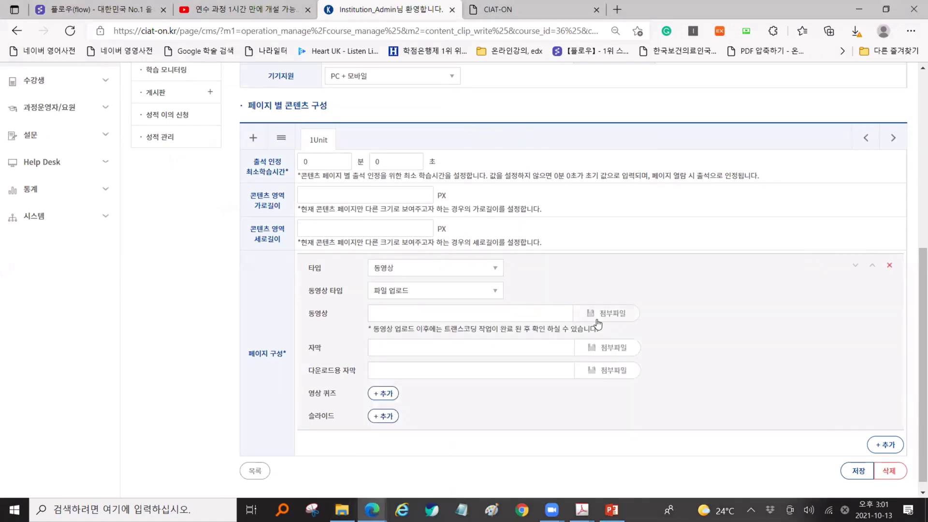
Upload 강의영상.mkv from 교육자료(임시) as 1Unit's video and save the unit.
click(571, 308)
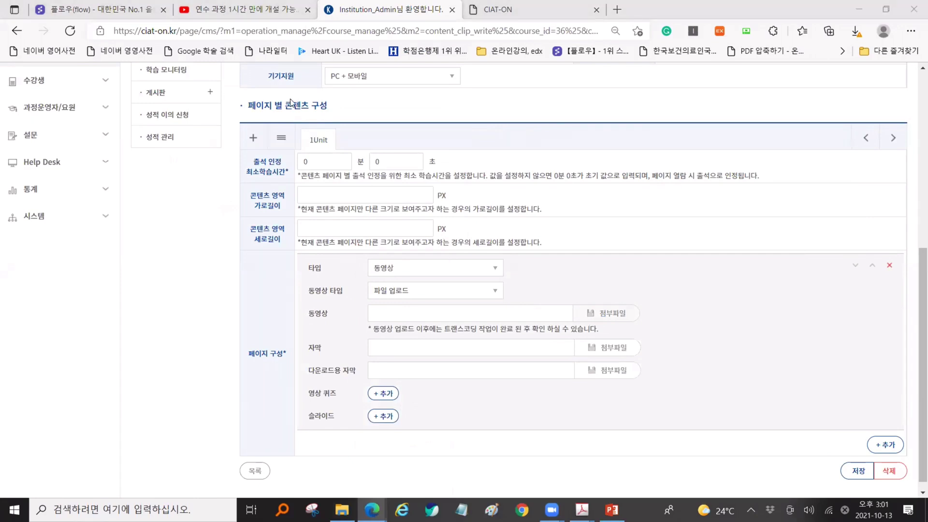
click(212, 31)
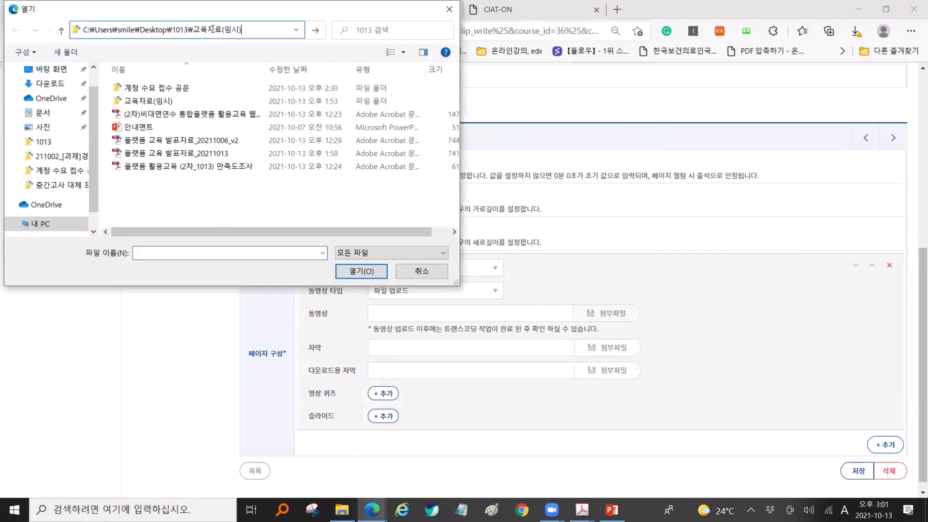
double_click(164, 100)
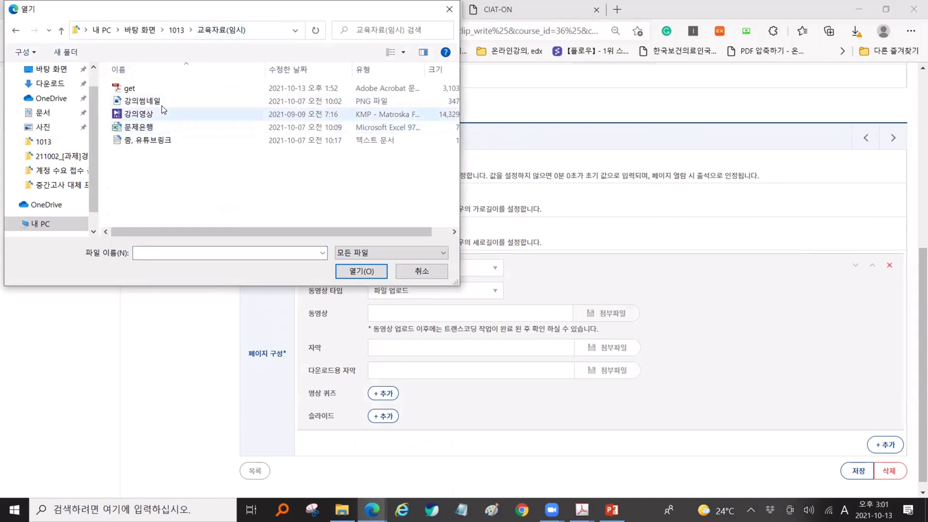
click(156, 113)
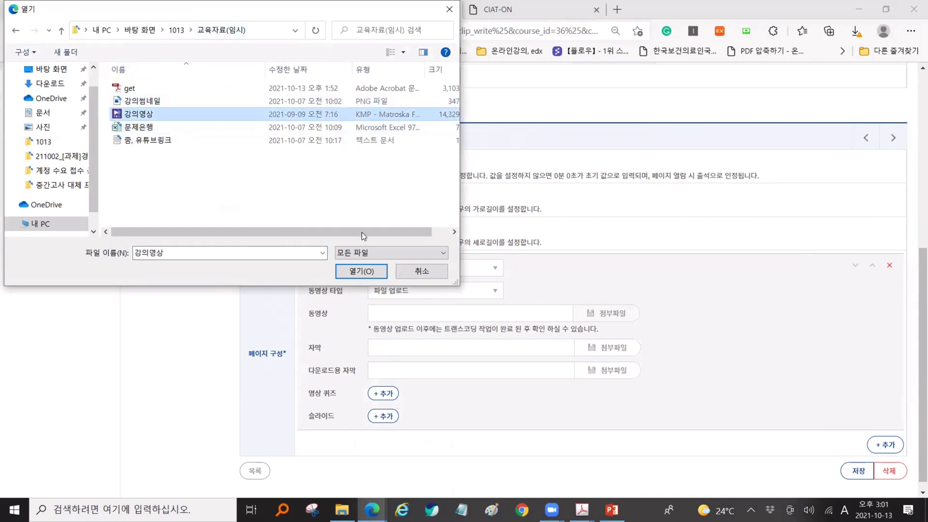
click(371, 272)
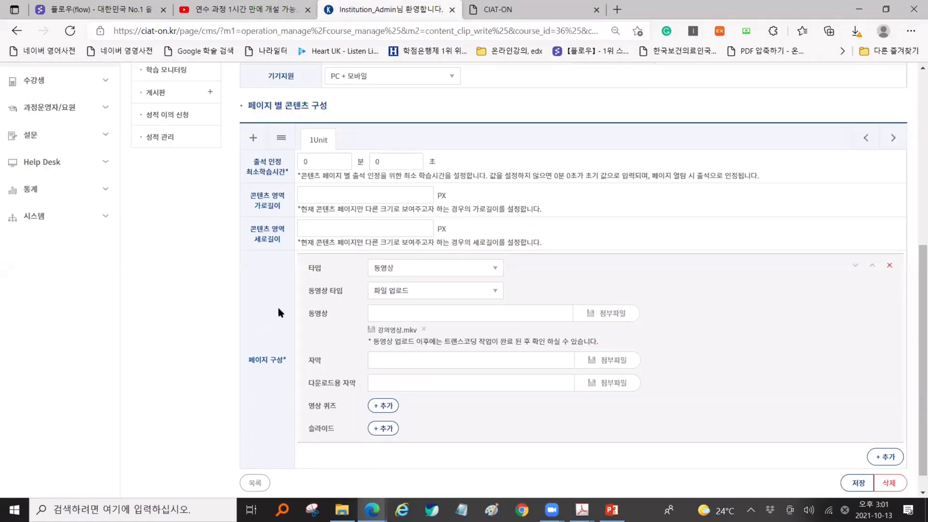
scroll(697, 372, down, 1)
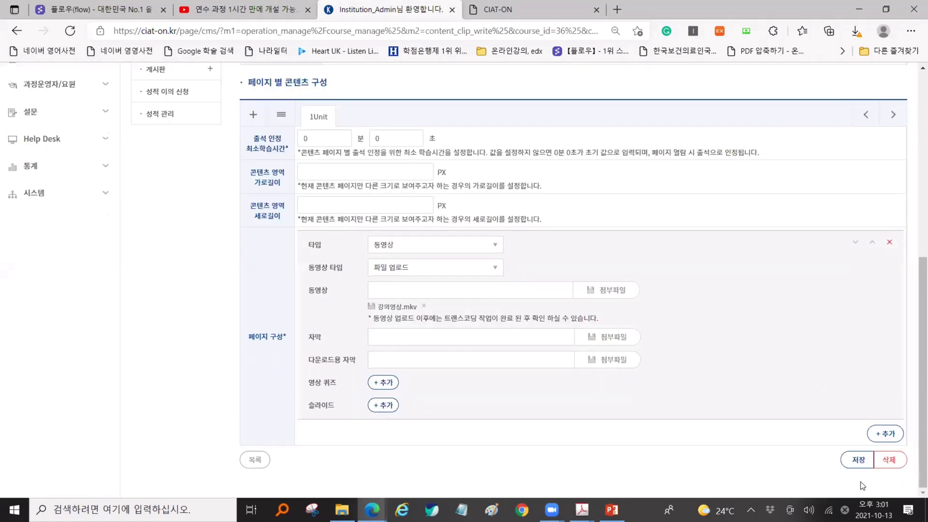
click(859, 465)
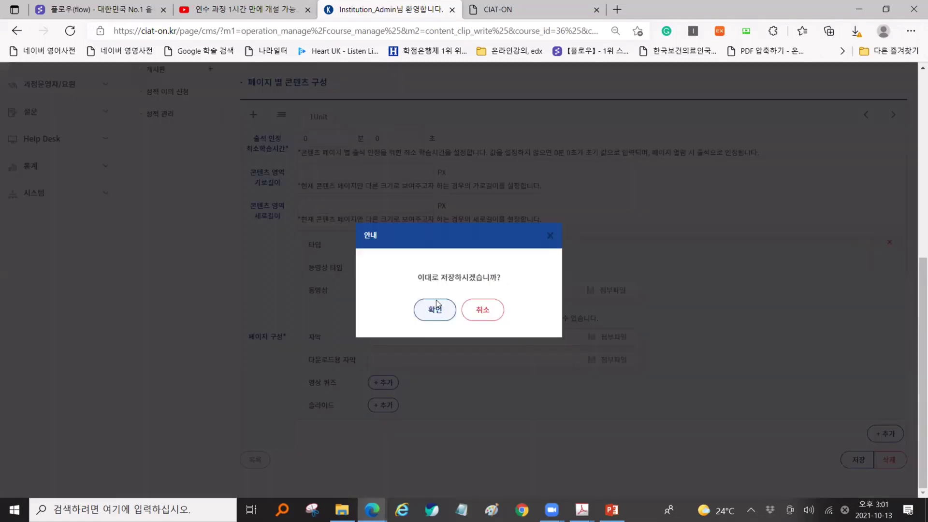
Confirm the 1Unit save and go back to the lecture list.
click(435, 307)
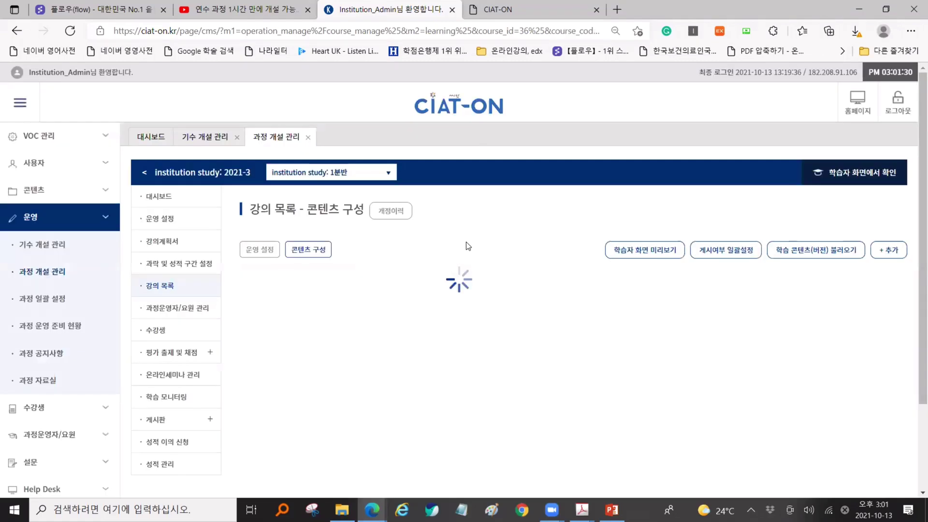
click(412, 321)
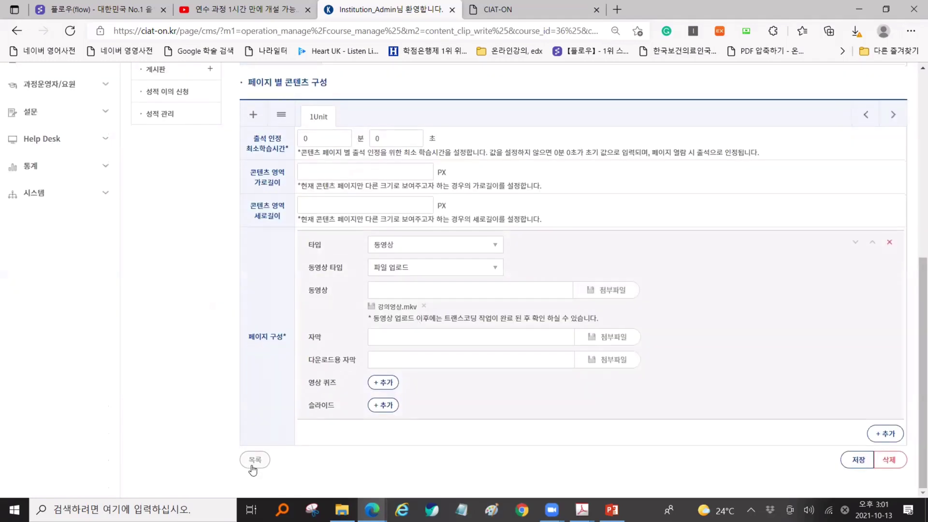
click(254, 463)
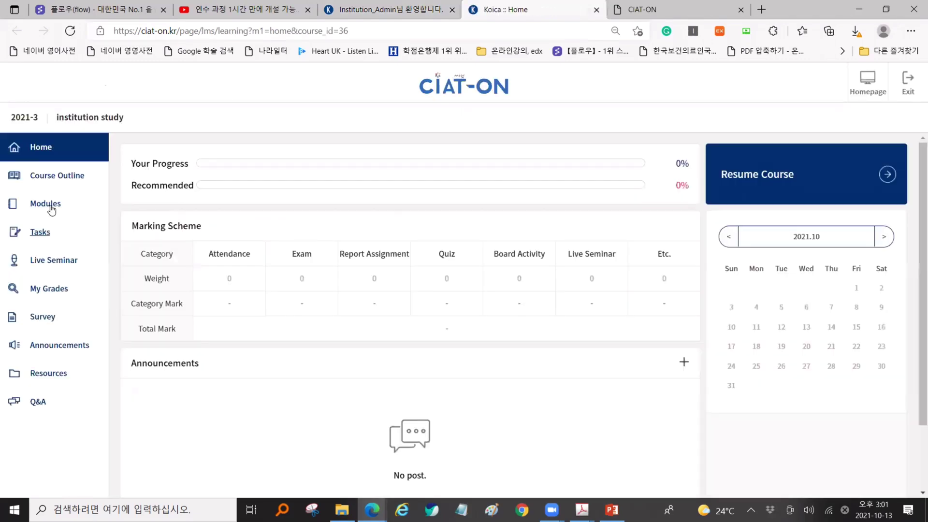
From Modules, start 1Chapter's 1Unit as a learner and view the encoding notice.
click(50, 205)
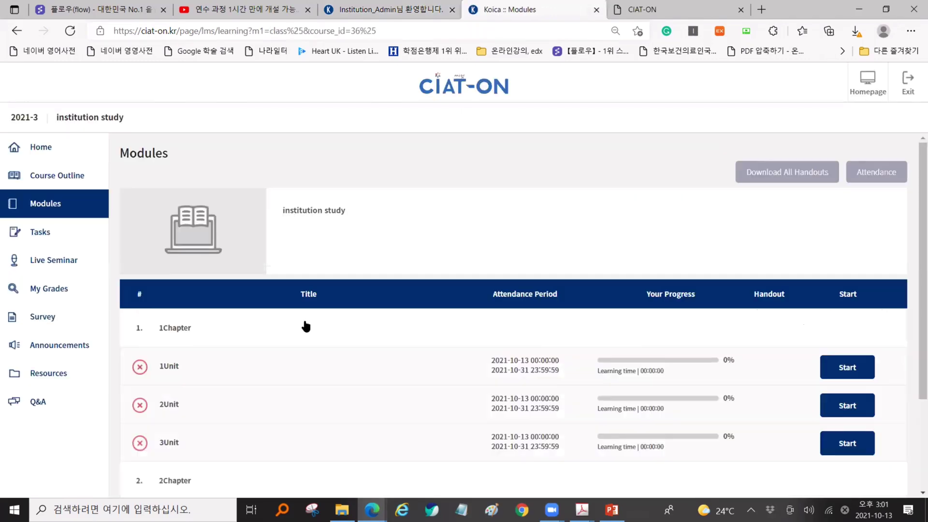
scroll(302, 312, down, 1)
click(305, 290)
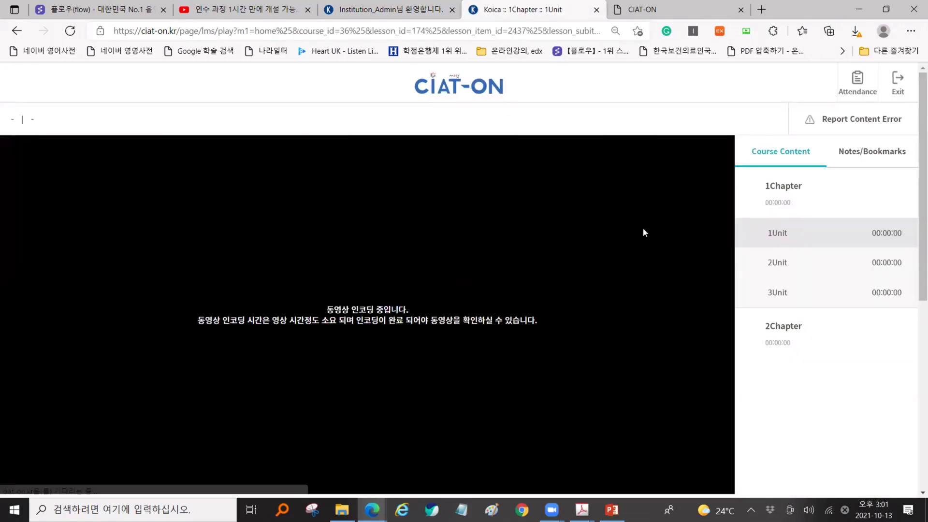
scroll(302, 271, down, 1)
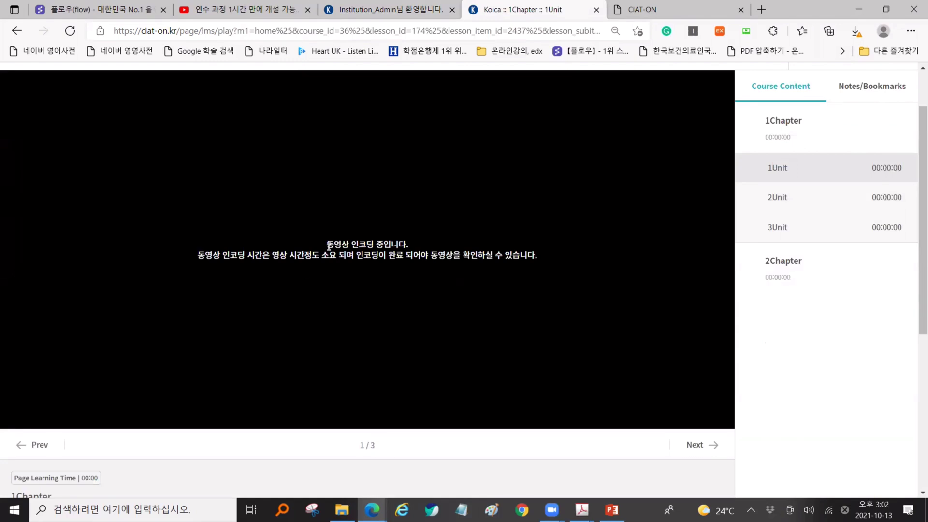
scroll(325, 261, up, 1)
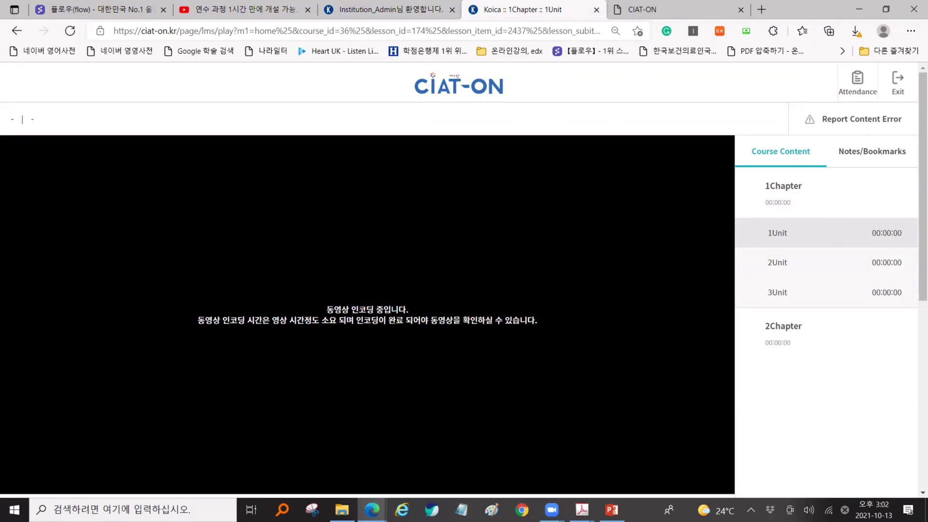
In the admin tab, set 1Chapter's 2Unit page type to 파일.
click(406, 8)
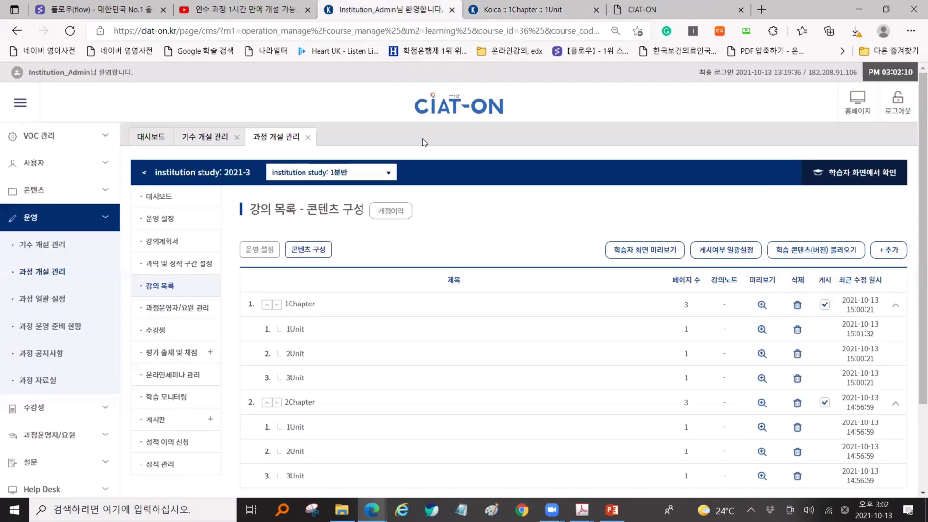
scroll(445, 192, down, 2)
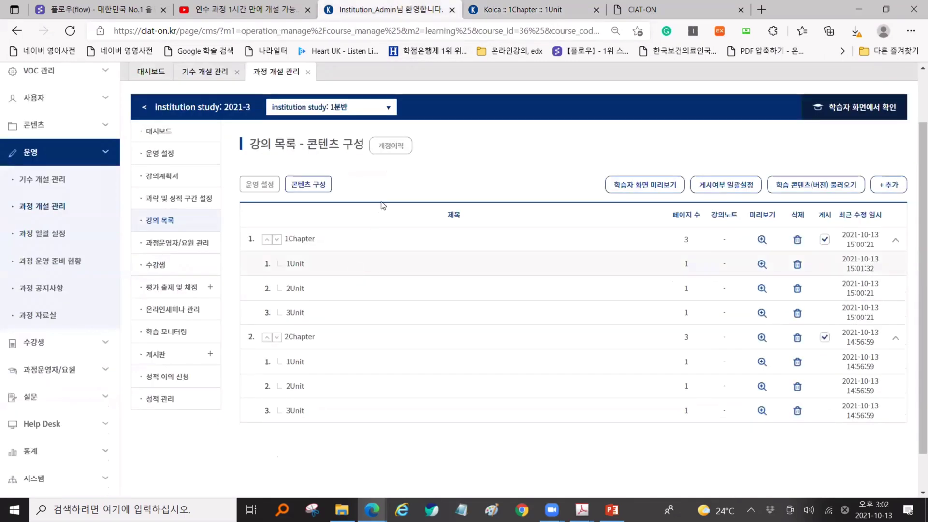
click(385, 287)
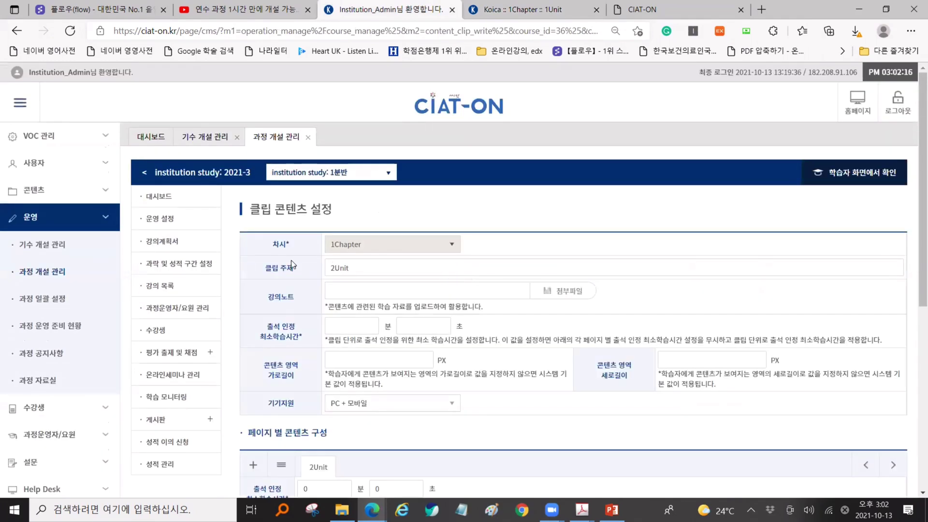
scroll(401, 266, down, 8)
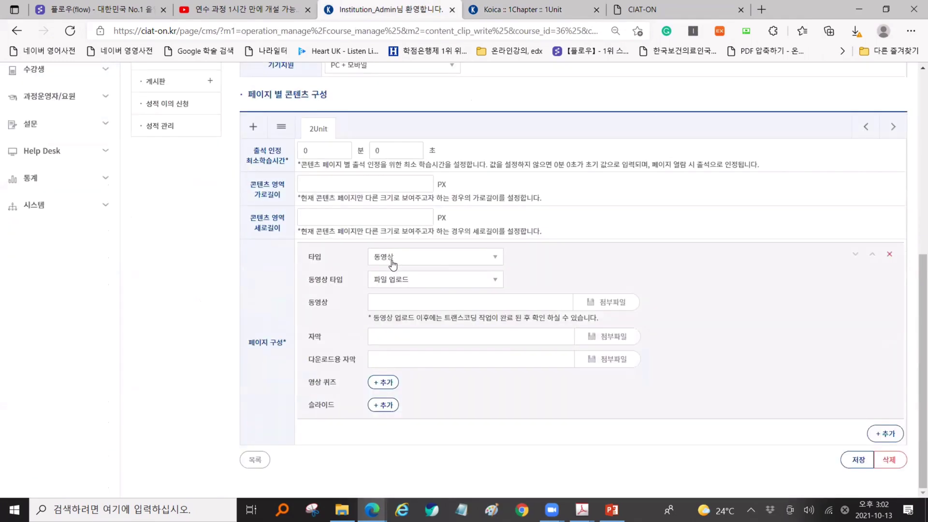
click(385, 259)
click(350, 349)
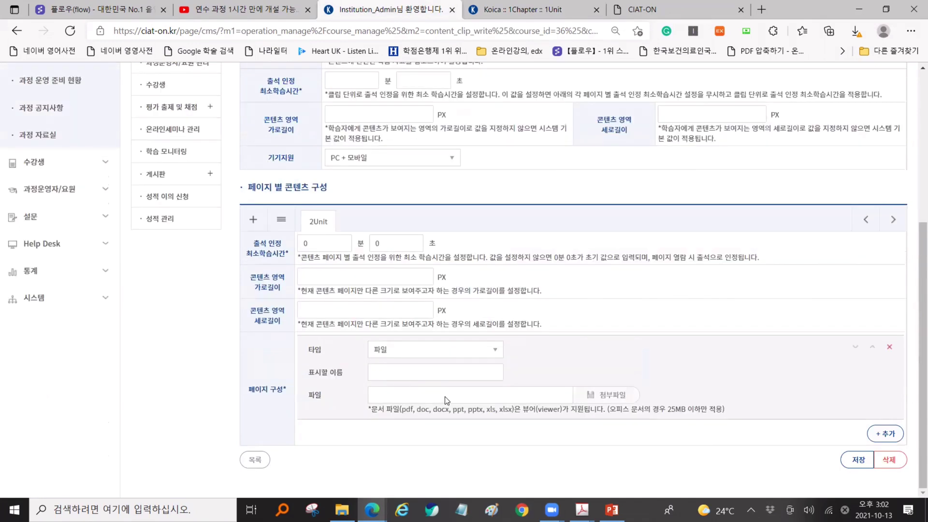
Attach the get PDF to 2Unit and save the content settings.
click(445, 396)
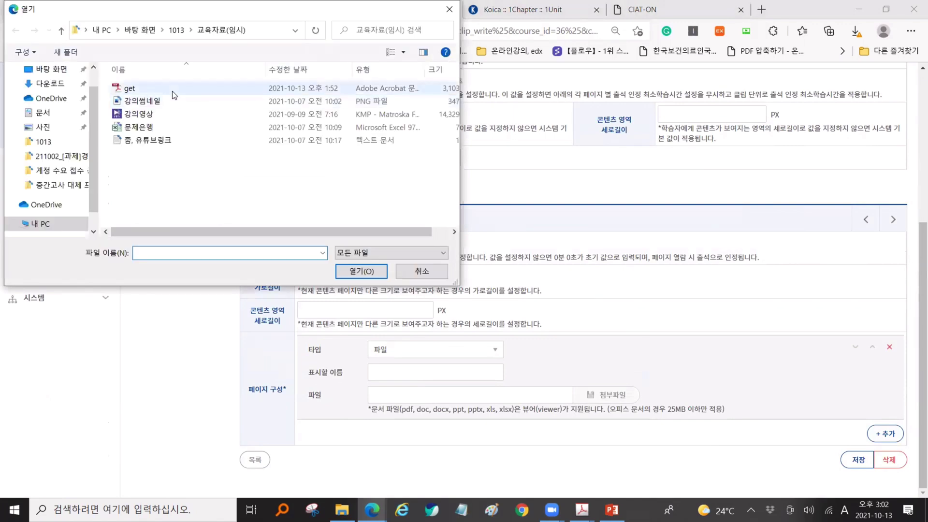
click(173, 90)
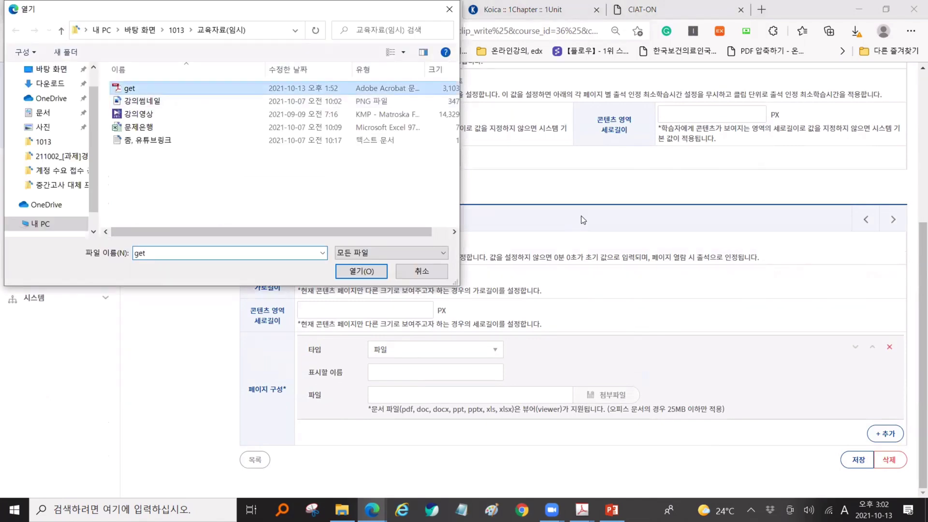
key(Return)
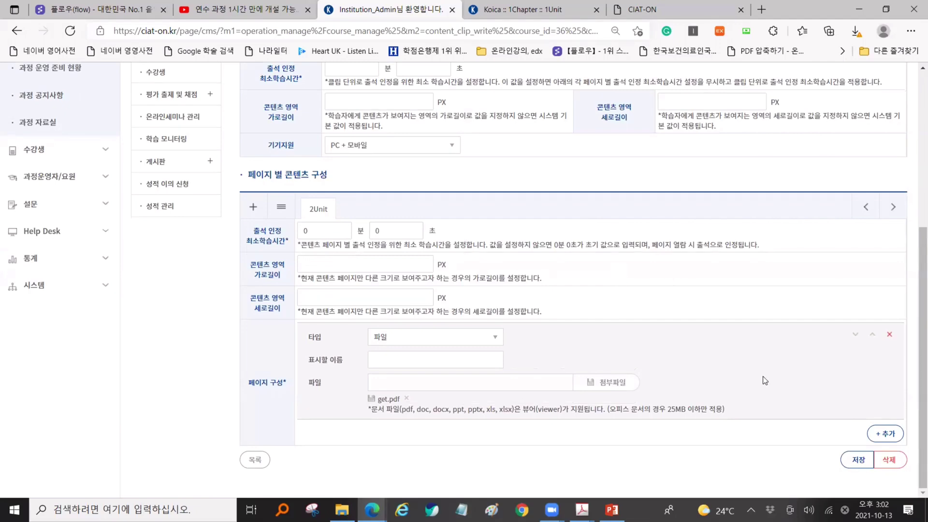
scroll(763, 377, up, 1)
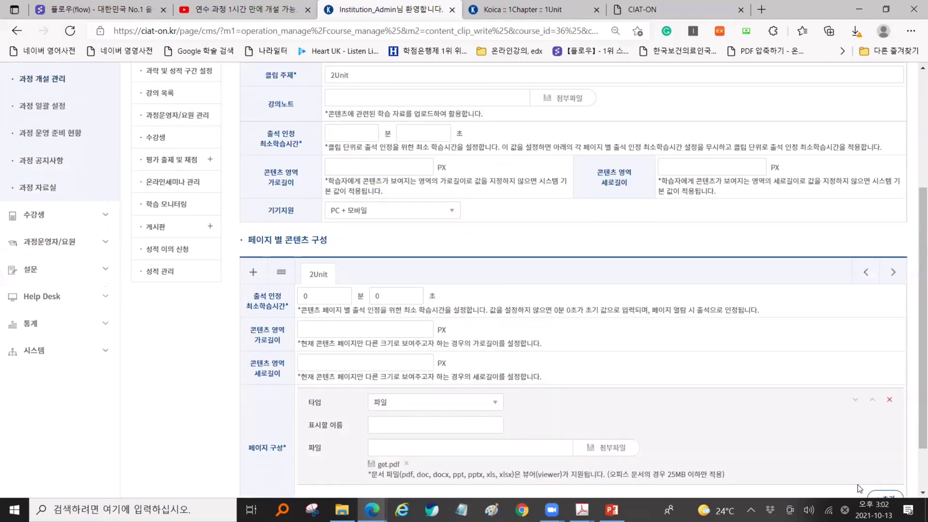
scroll(865, 387, down, 1)
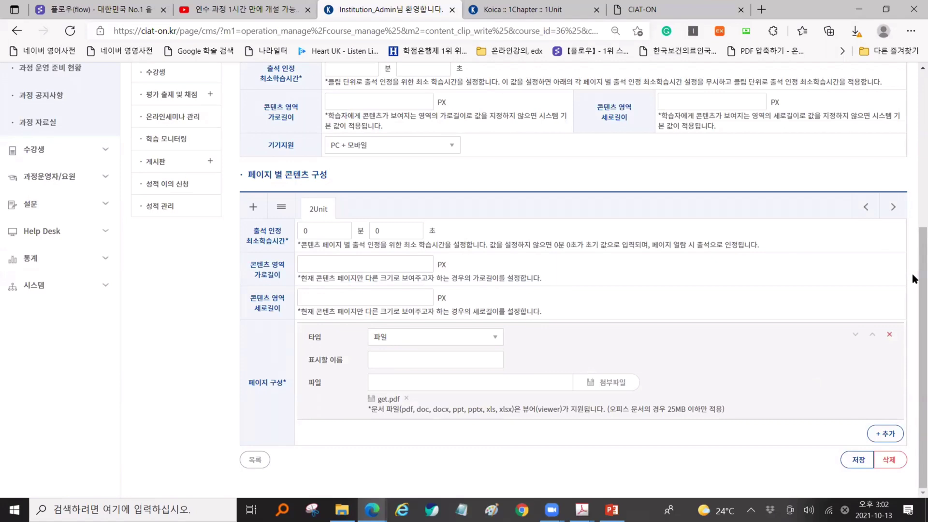
drag(912, 269, 914, 258)
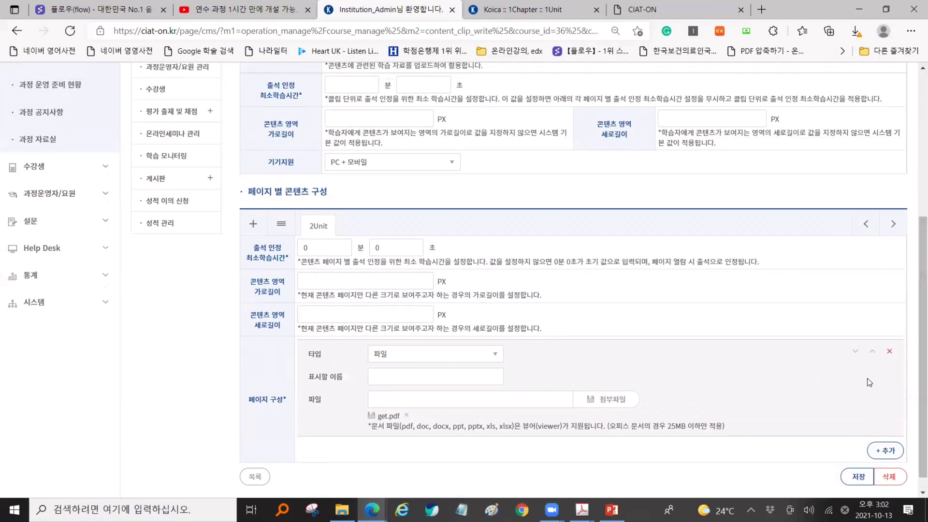
click(856, 479)
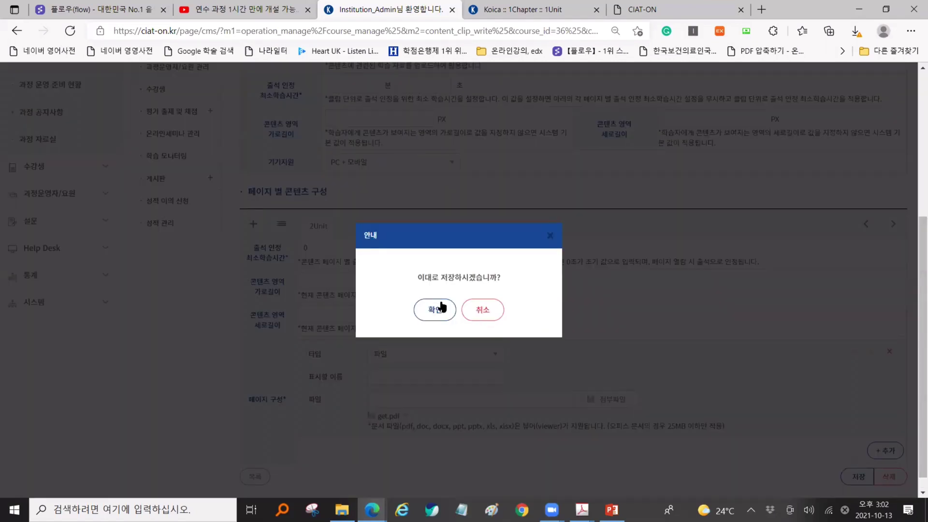
key(Return)
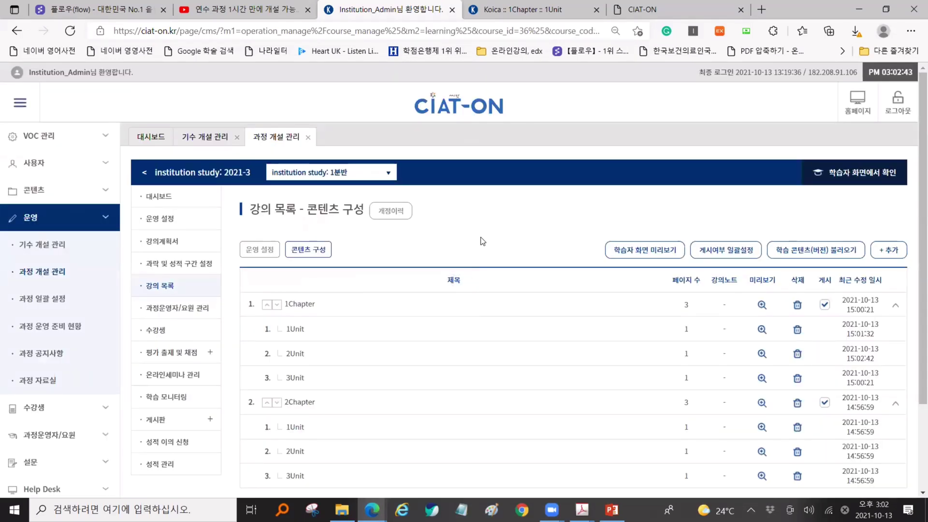
key(ctrl+Tab)
Reload the learner view and scroll through 2Unit's PDF, then return to the admin lecture list.
key(F5)
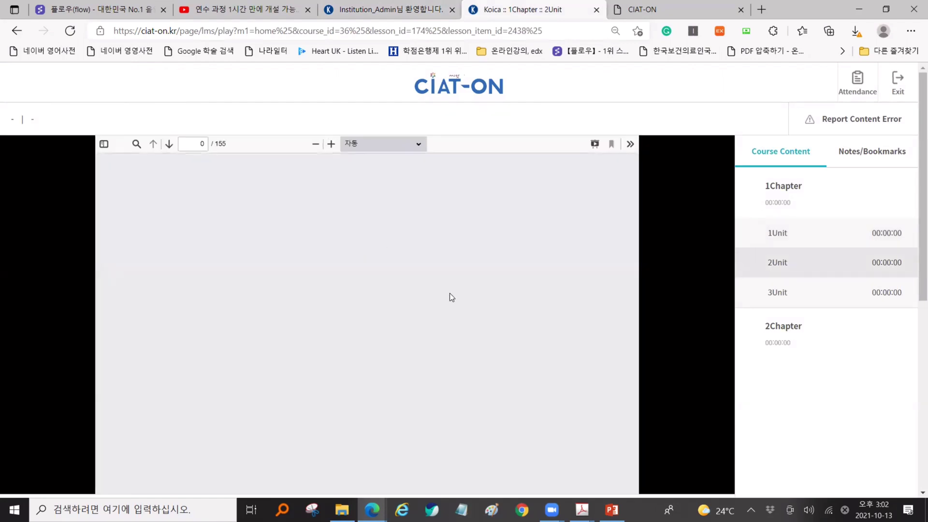
scroll(408, 309, down, 3)
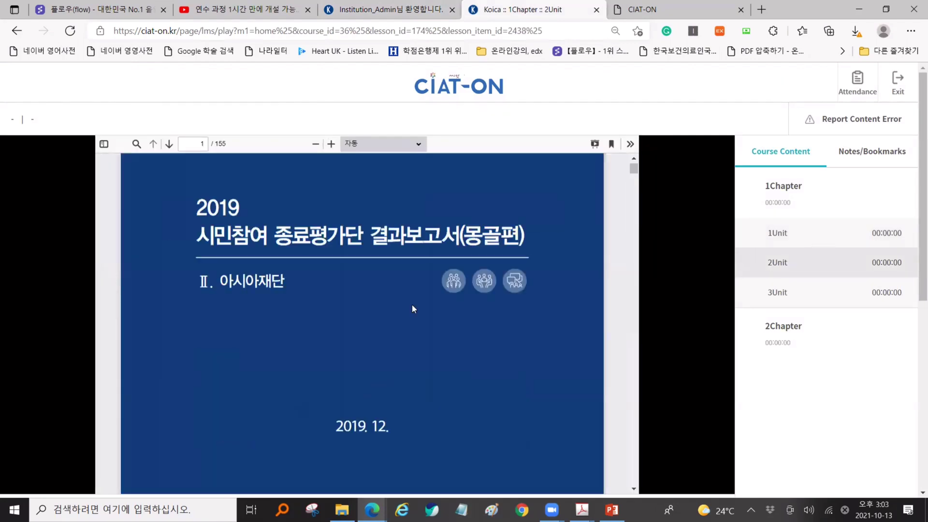
scroll(435, 269, down, 6)
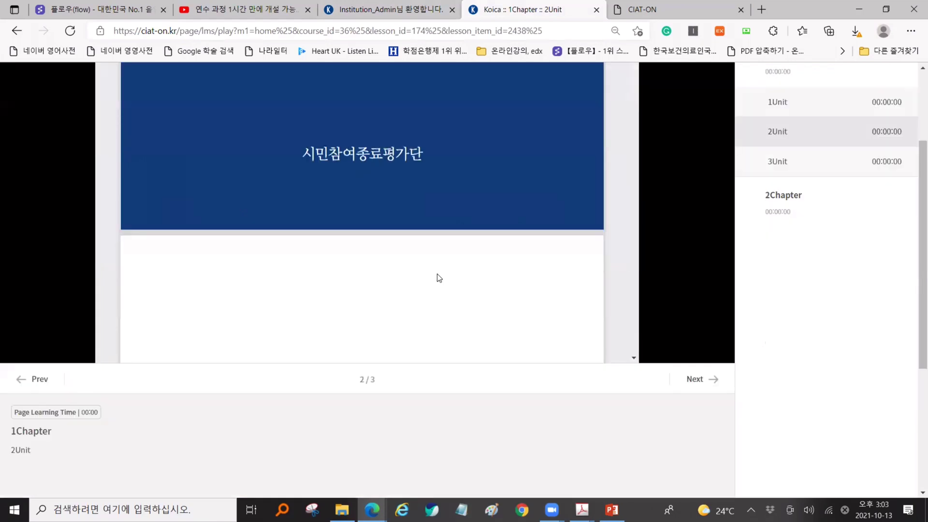
scroll(434, 267, down, 3)
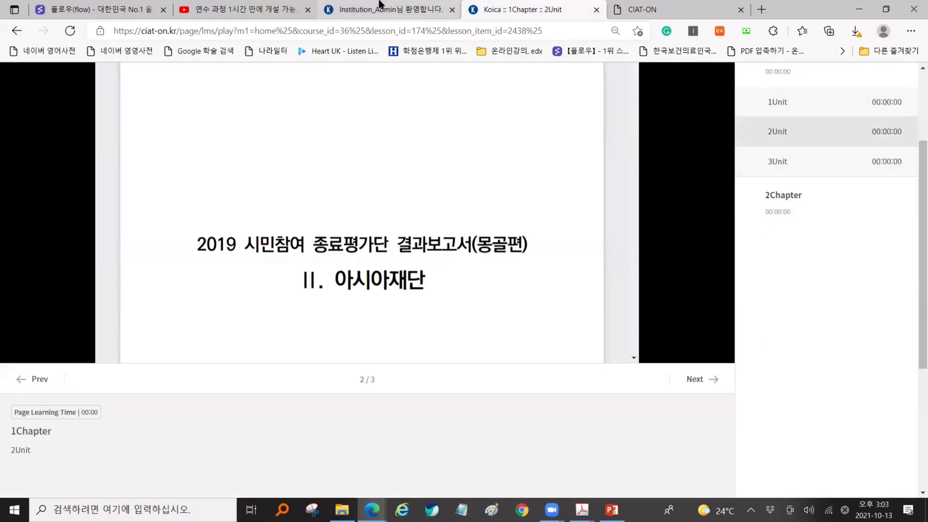
key(ctrl+shift+Tab)
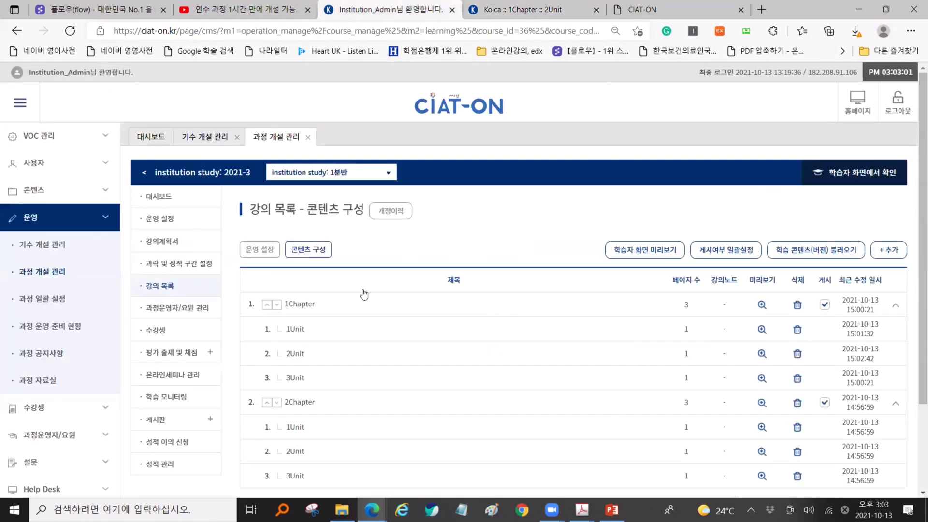
scroll(365, 242, down, 1)
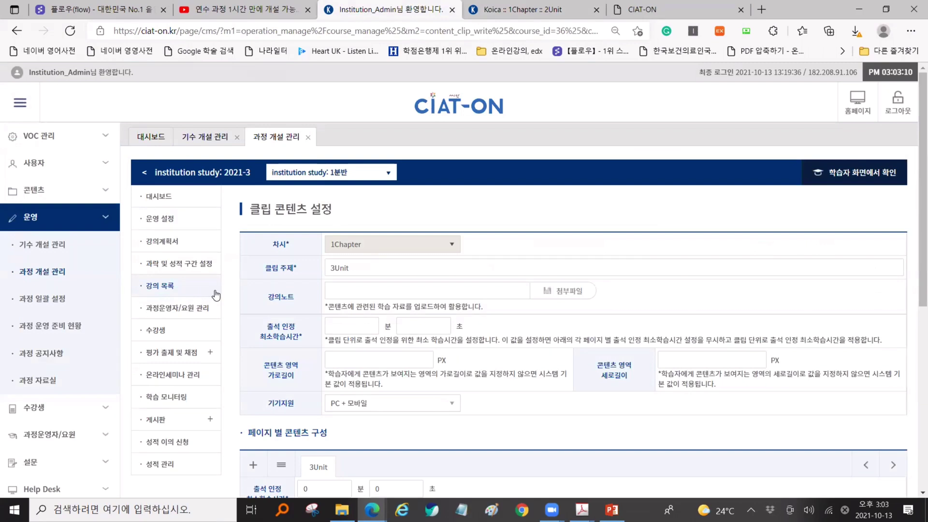
Open 3Unit's content settings and make the page a quiz.
click(193, 287)
click(208, 354)
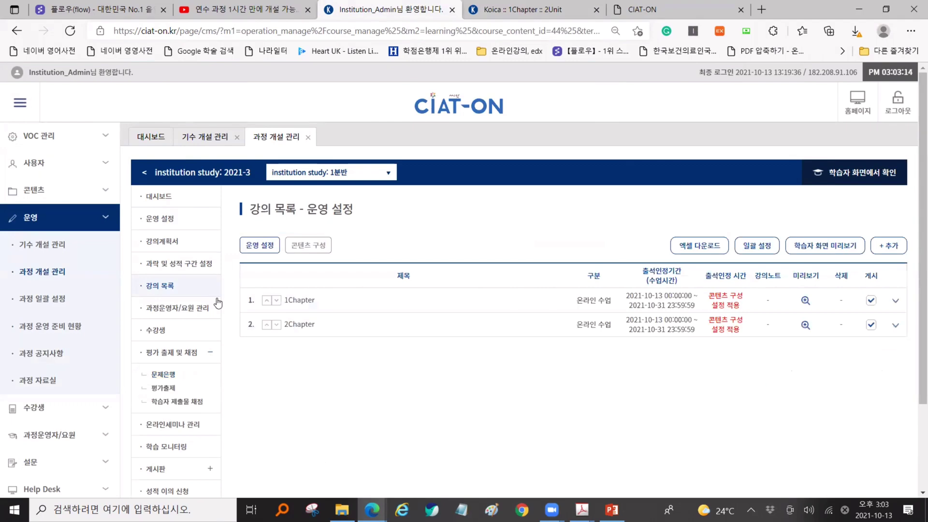
click(308, 246)
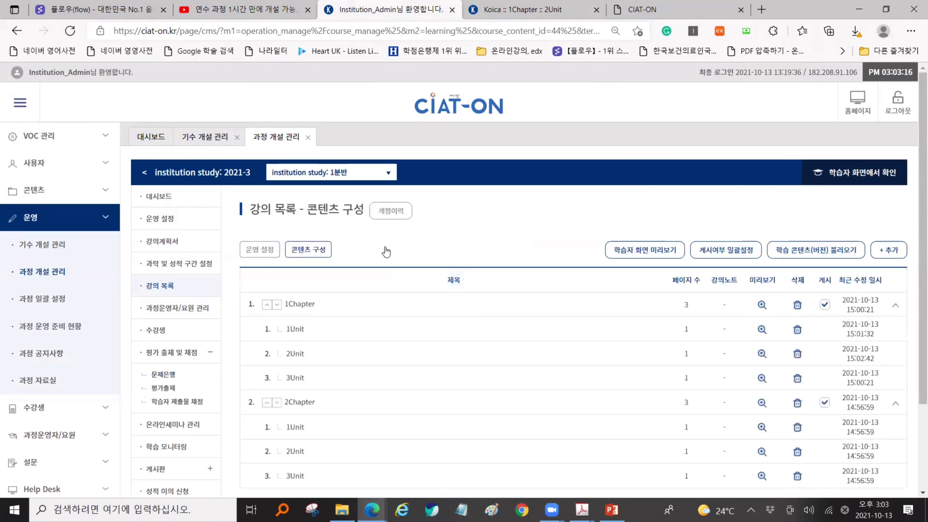
scroll(382, 271, down, 2)
click(383, 270)
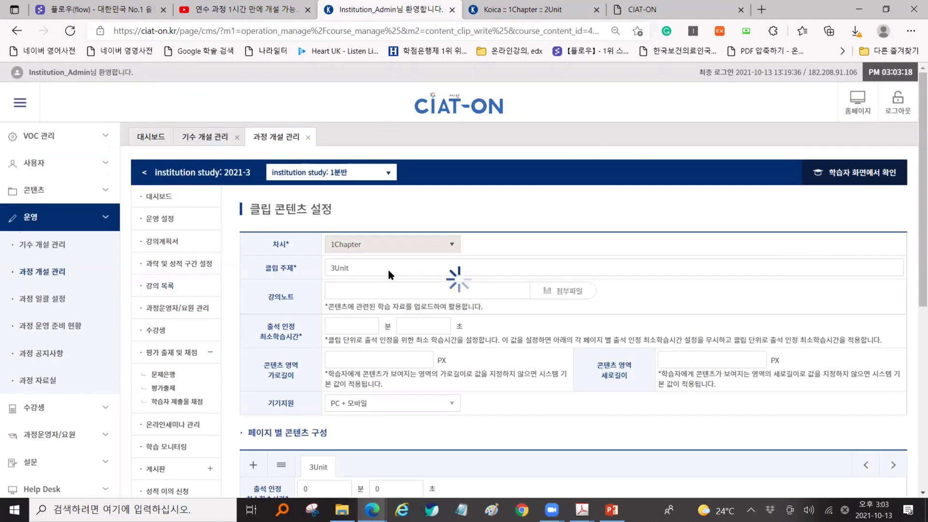
scroll(455, 299, down, 3)
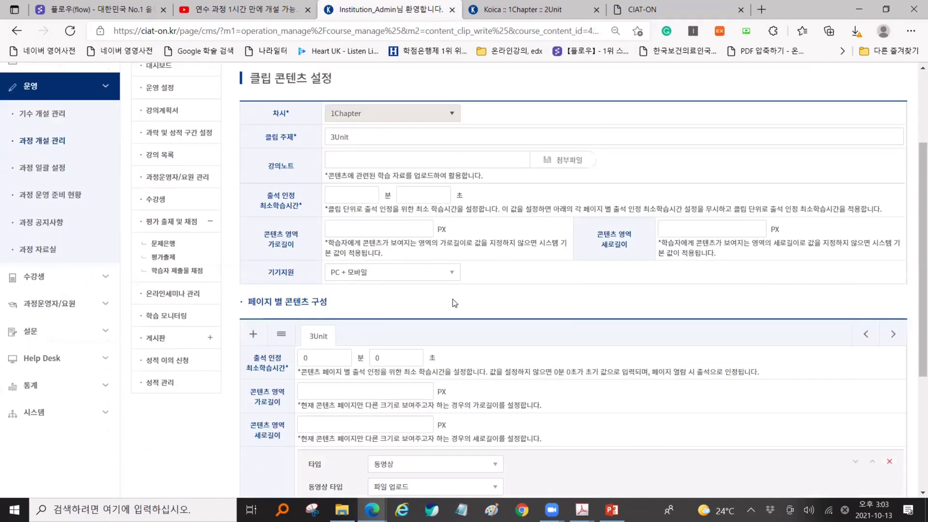
scroll(452, 299, down, 3)
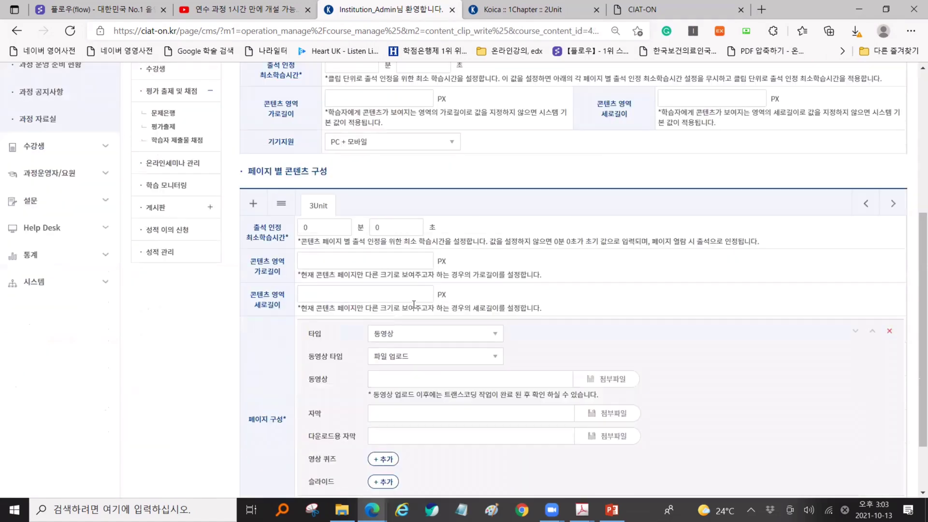
click(425, 333)
click(425, 432)
Write the multiple-choice question "test" with answer choices 1 and 2.
scroll(390, 363, down, 2)
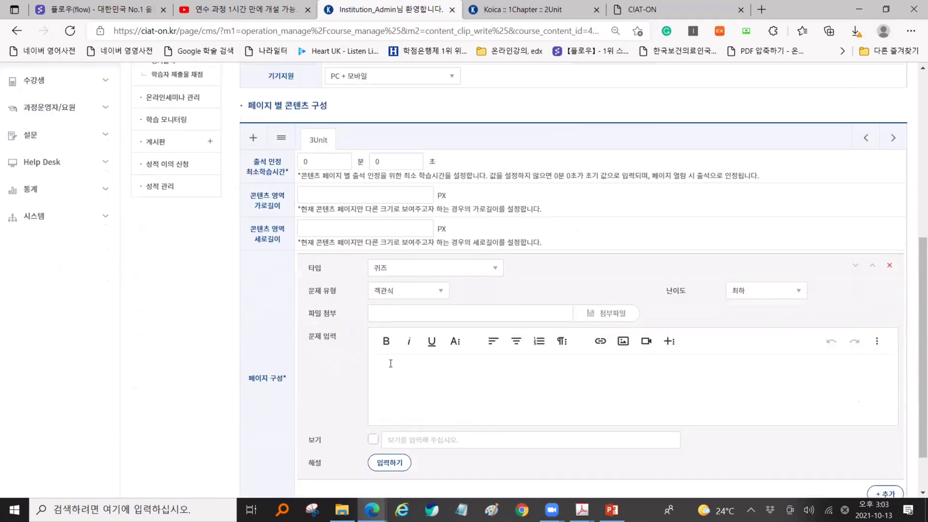
click(406, 371)
text(te)
text(es)
key(Tab)
text(1)
scroll(413, 371, down, 2)
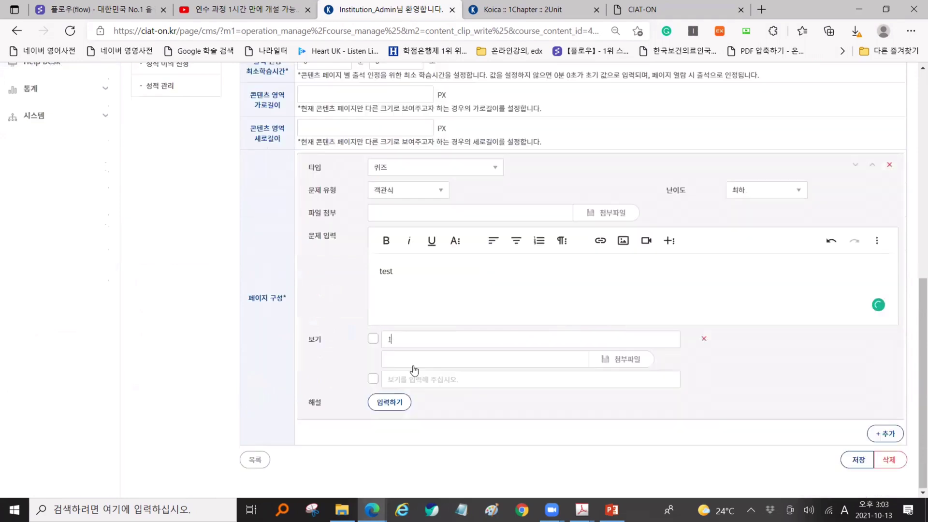
key(Tab)
text(2)
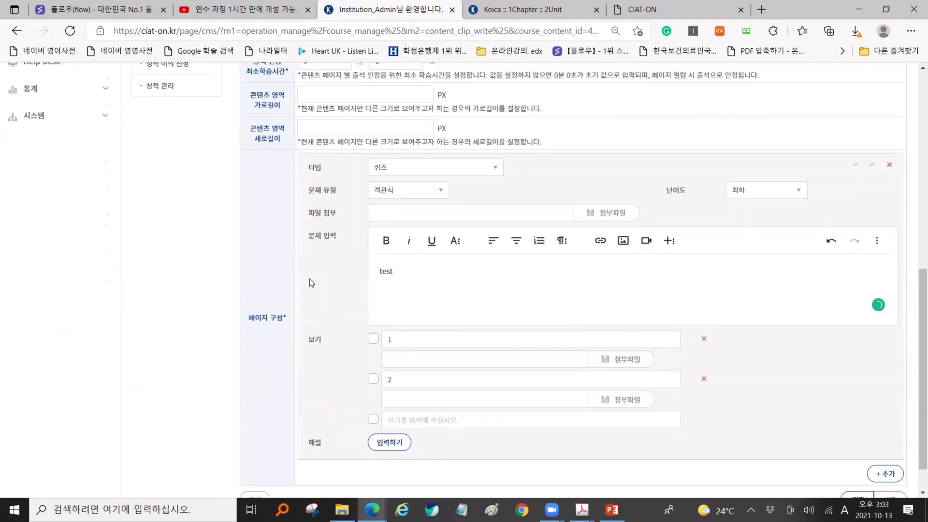
scroll(310, 278, up, 1)
scroll(335, 260, down, 1)
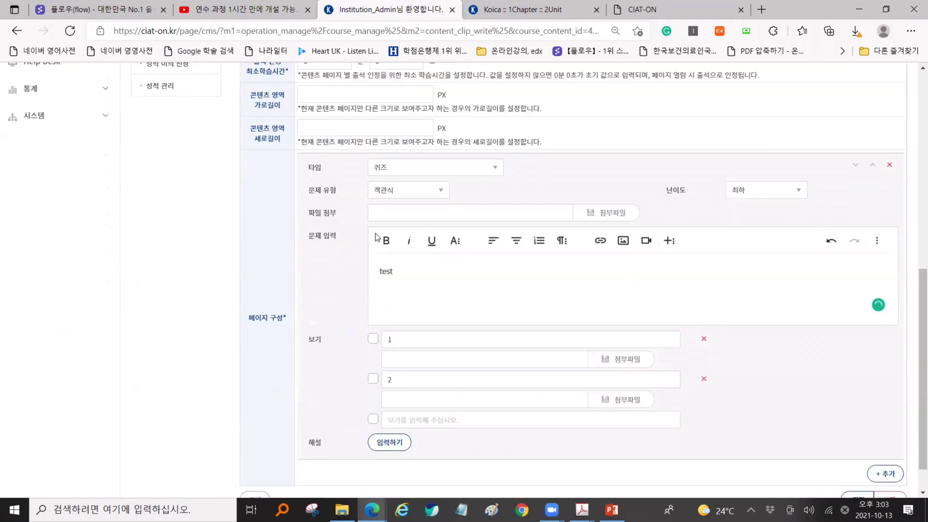
click(399, 193)
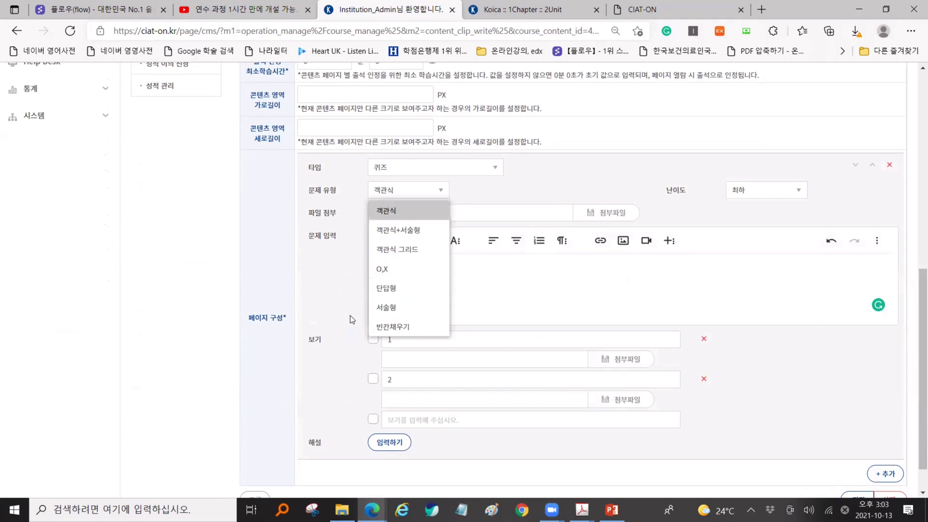
click(304, 239)
click(441, 288)
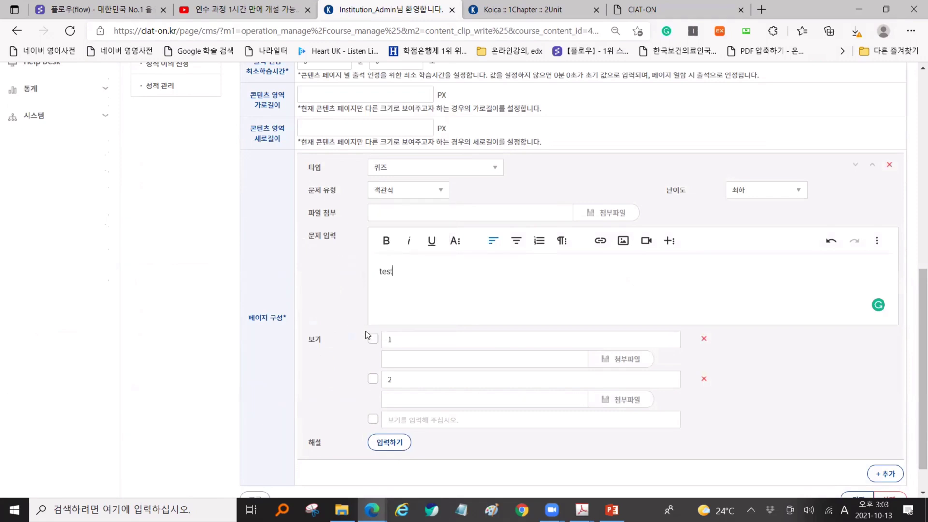
Mark choice 1 correct, add the explanation 해설입니다, and save the quiz.
click(373, 339)
scroll(285, 290, down, 1)
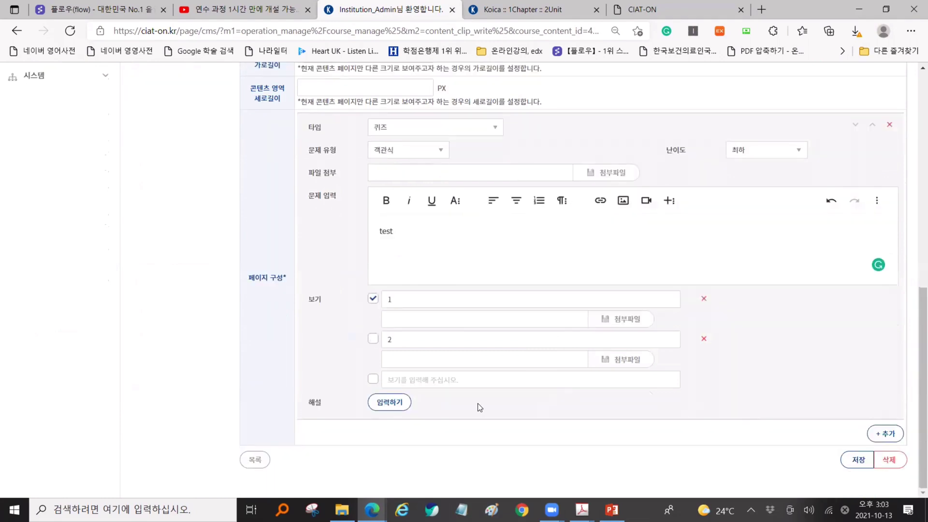
click(393, 401)
text(gotjfdl)
key(ctrl+a)
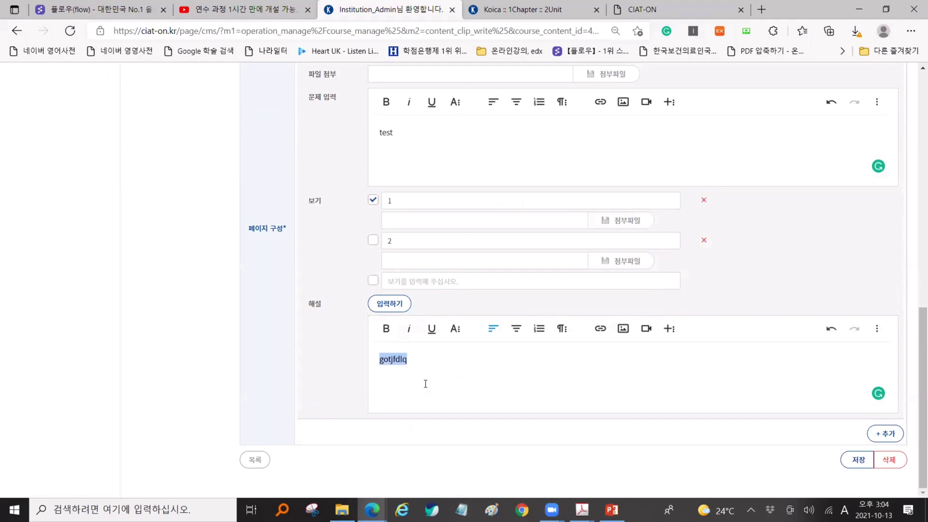
key(Hangul)
text(해설입니다)
scroll(779, 416, up, 1)
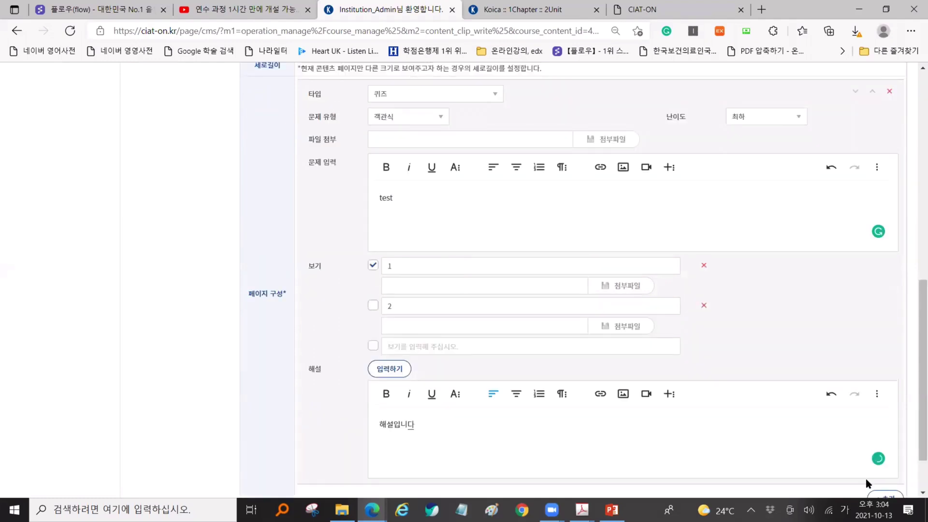
scroll(868, 485, down, 1)
click(855, 462)
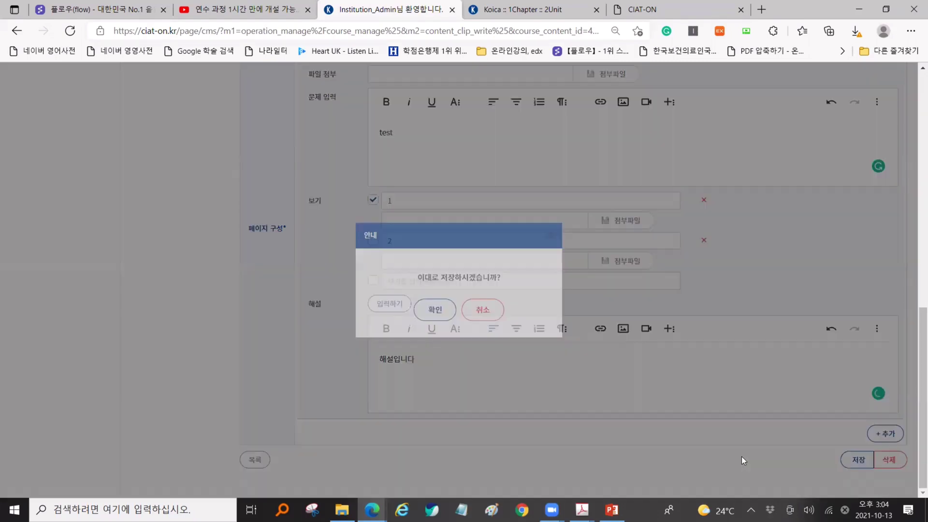
click(425, 310)
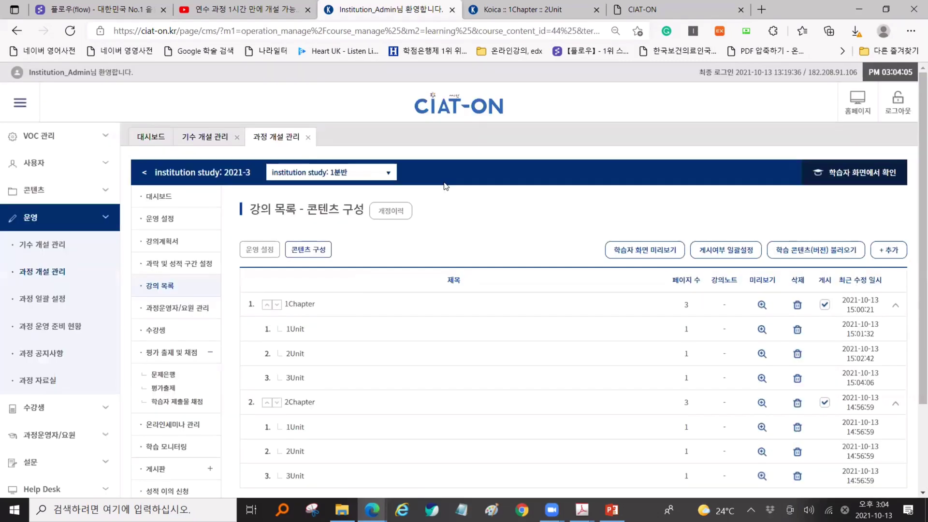
In the refreshed learner player, answer 3Unit's quiz with 1 and check it, then return to admin.
key(ctrl+Tab)
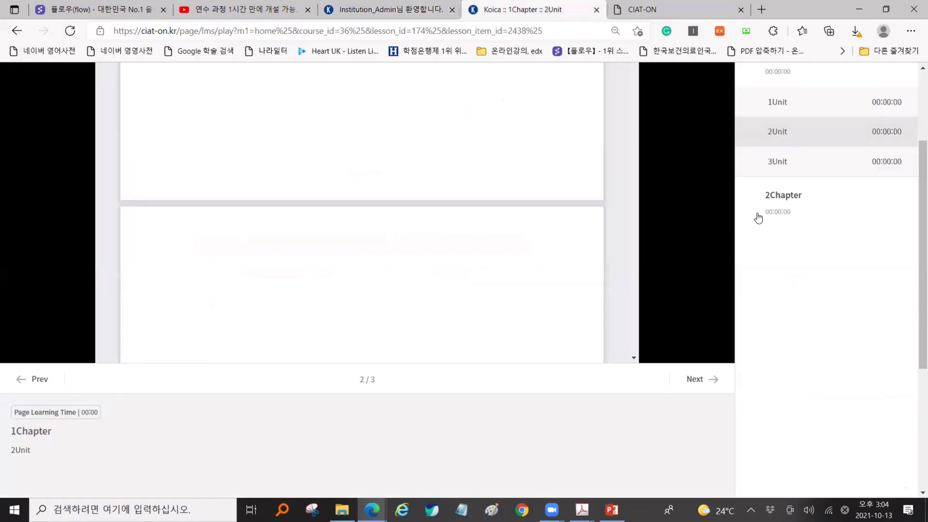
key(F5)
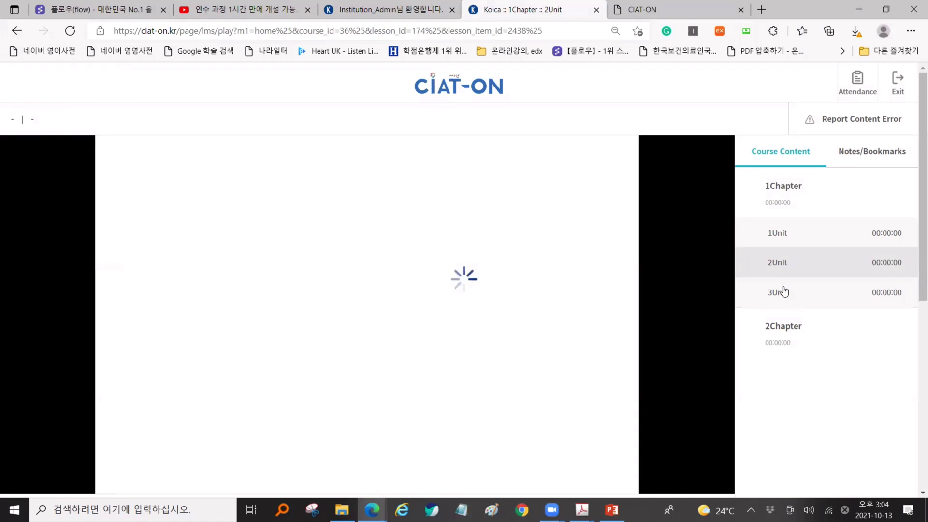
click(784, 286)
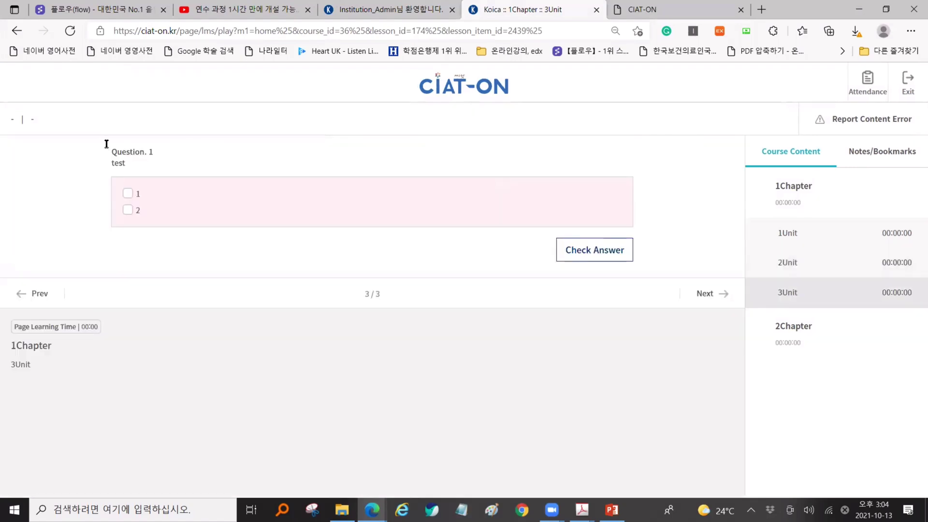
click(128, 212)
click(128, 193)
click(587, 249)
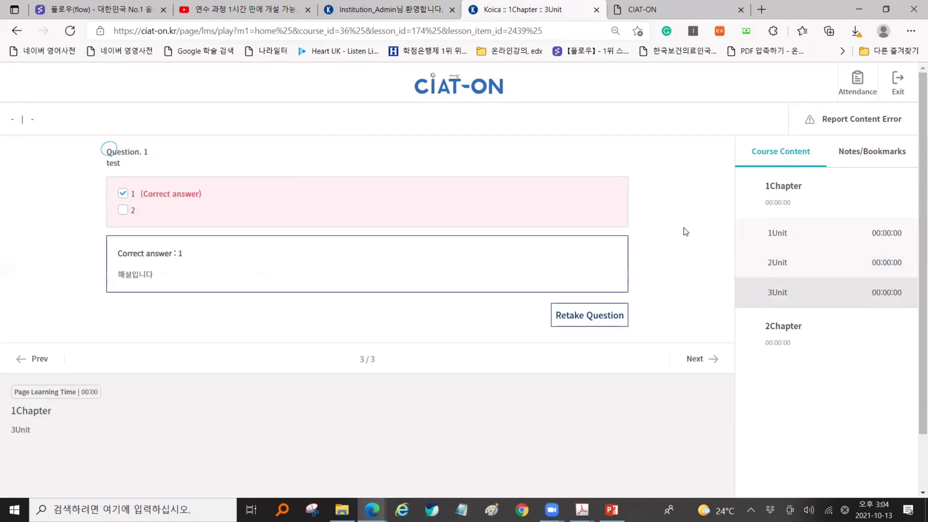
click(412, 4)
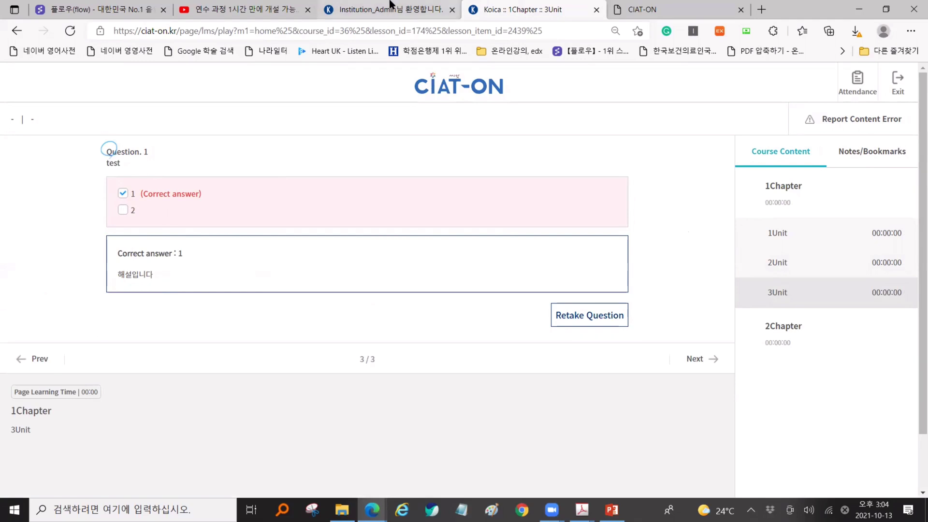
scroll(305, 214, down, 1)
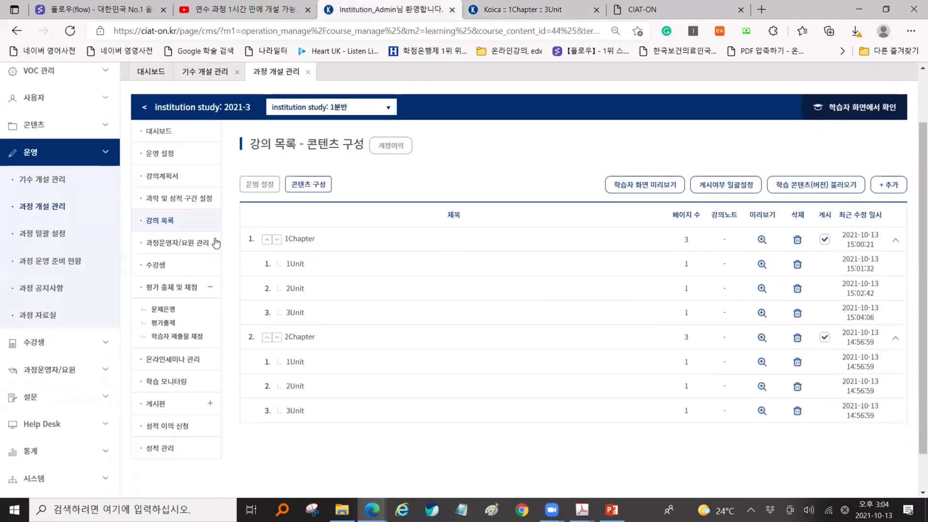
Begin adding a course operator, downloading the Excel template before choosing direct registration.
click(192, 243)
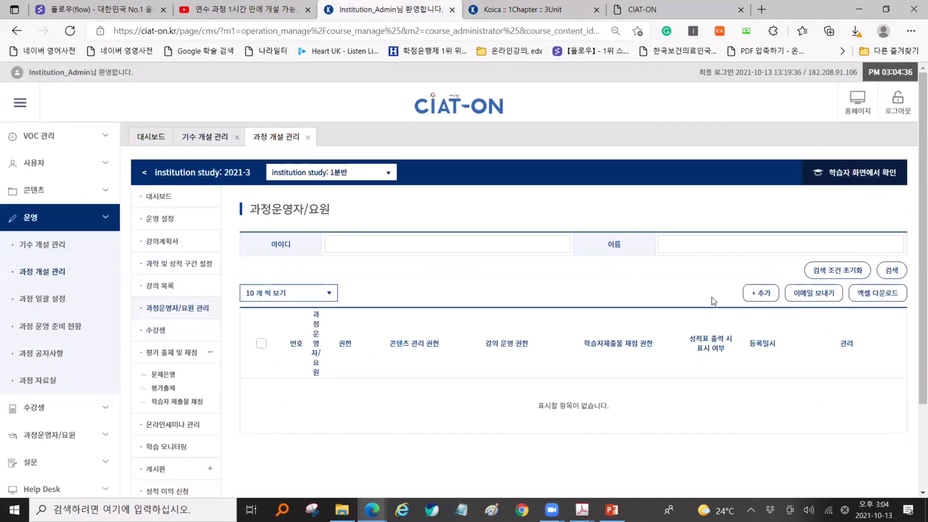
click(762, 293)
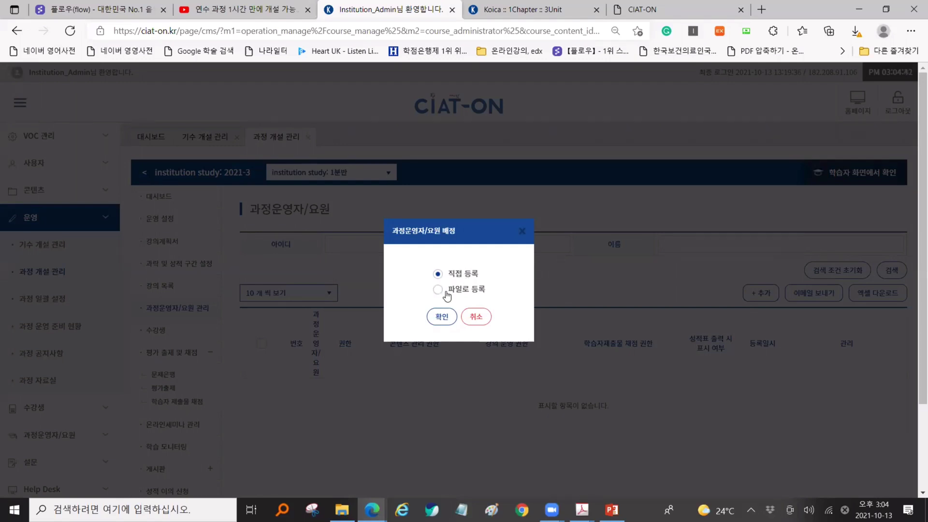
click(465, 290)
click(442, 321)
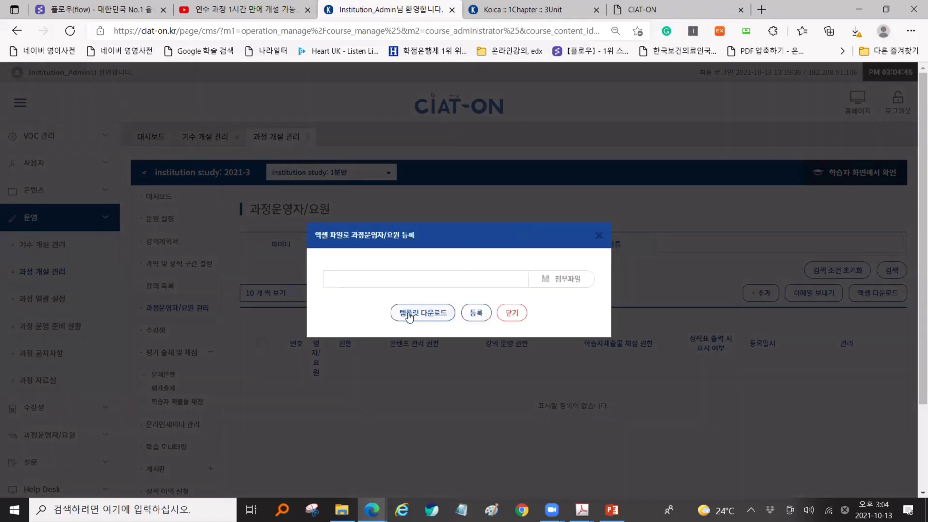
click(425, 312)
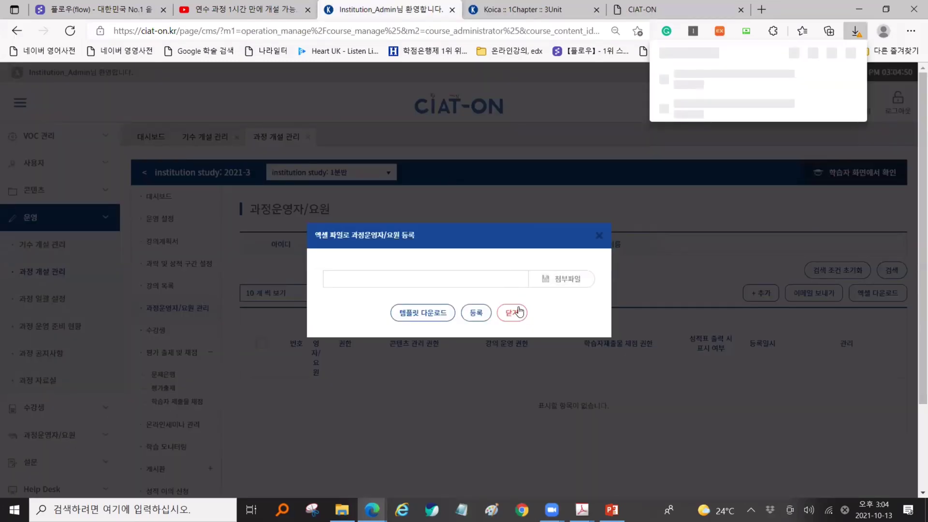
click(514, 313)
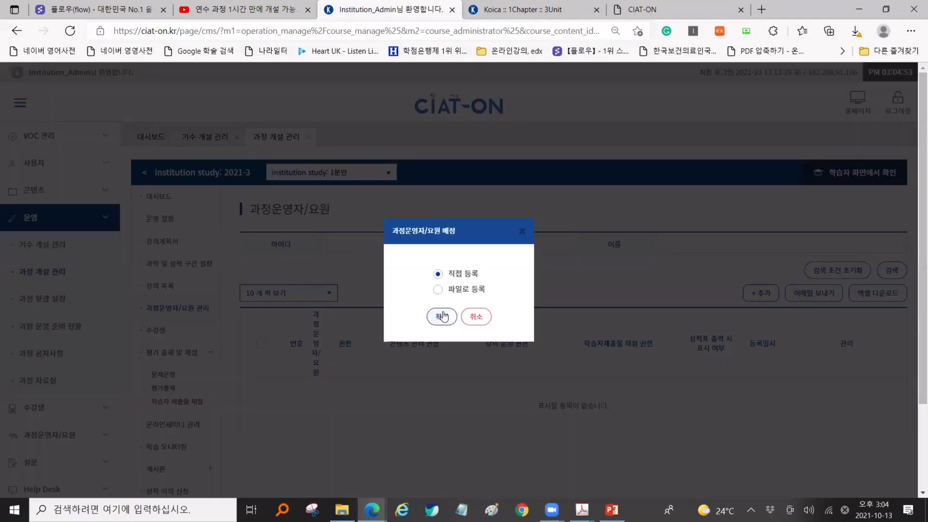
click(443, 316)
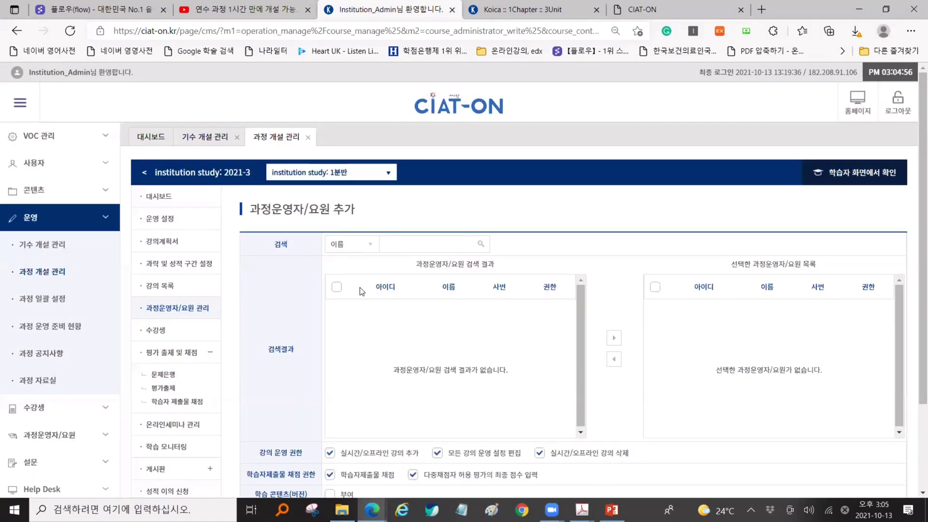
Search by ID, select the institution teacher account, grant content-management rights, and add it as operator.
click(351, 244)
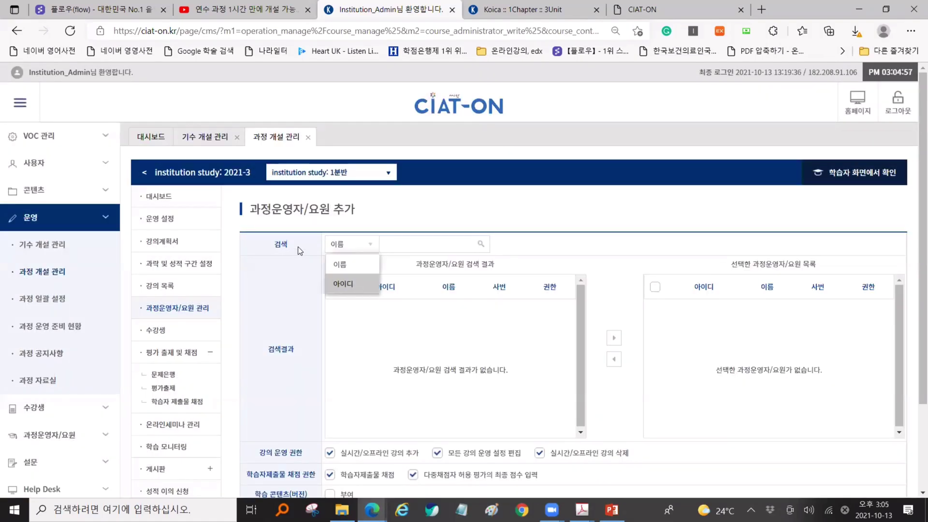
click(343, 284)
scroll(408, 181, down, 1)
click(408, 182)
text(ㅑ)
key(Hangul)
text(i)
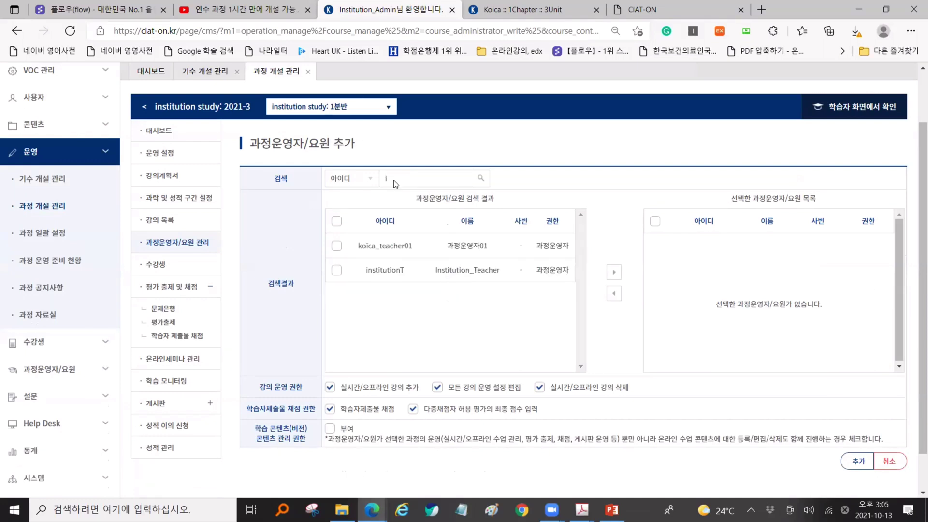
scroll(393, 180, up, 1)
click(503, 298)
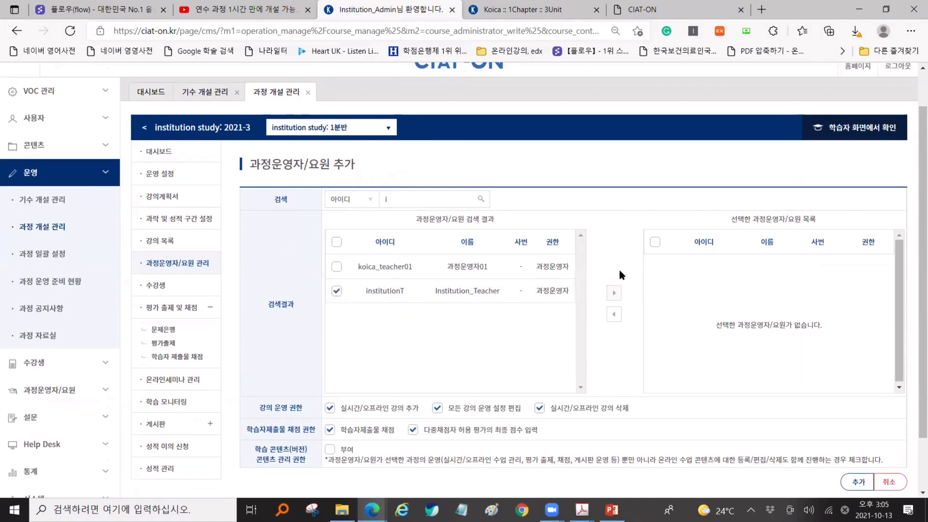
scroll(803, 183, down, 1)
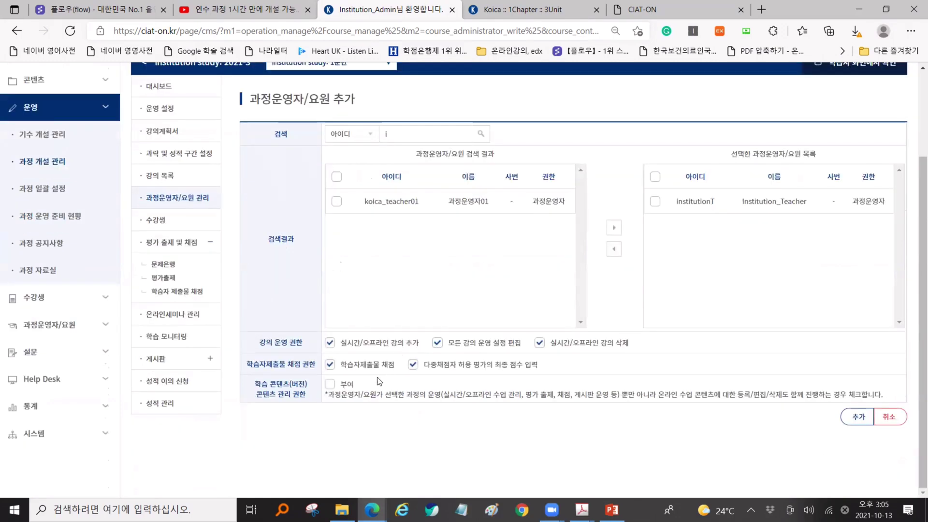
click(345, 385)
click(857, 418)
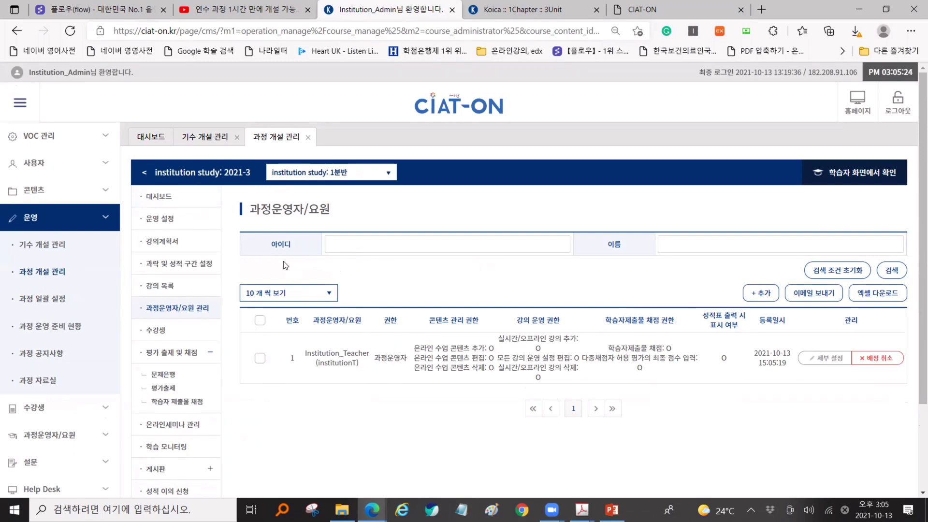
From the course's student list, start direct learner registration searching by ID.
click(178, 333)
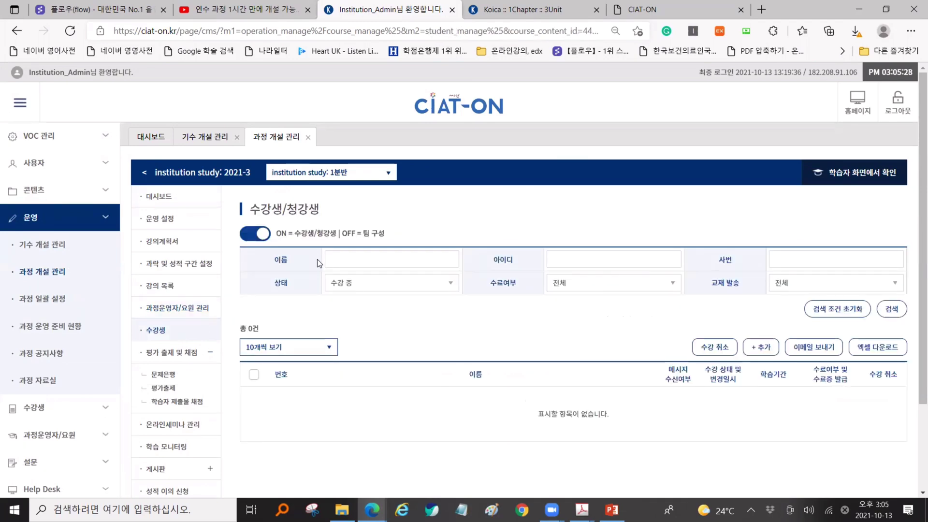
scroll(318, 259, down, 1)
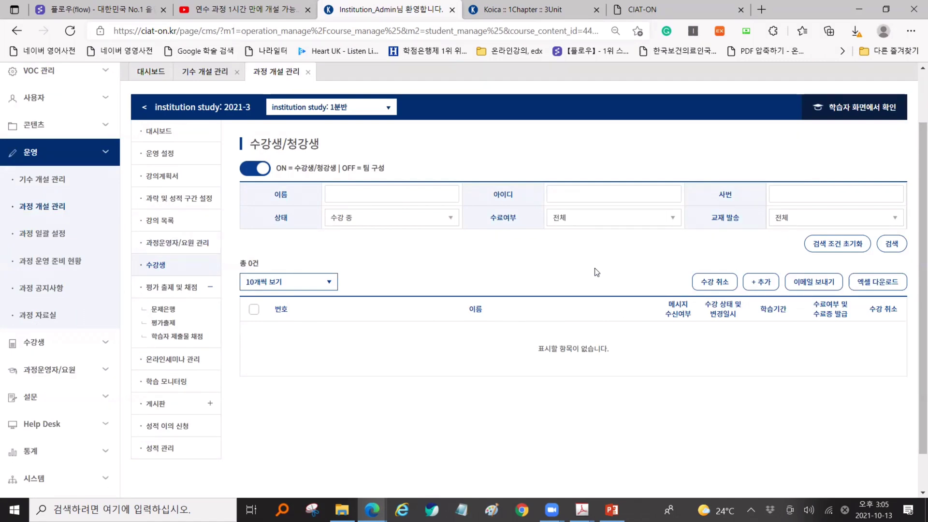
click(764, 282)
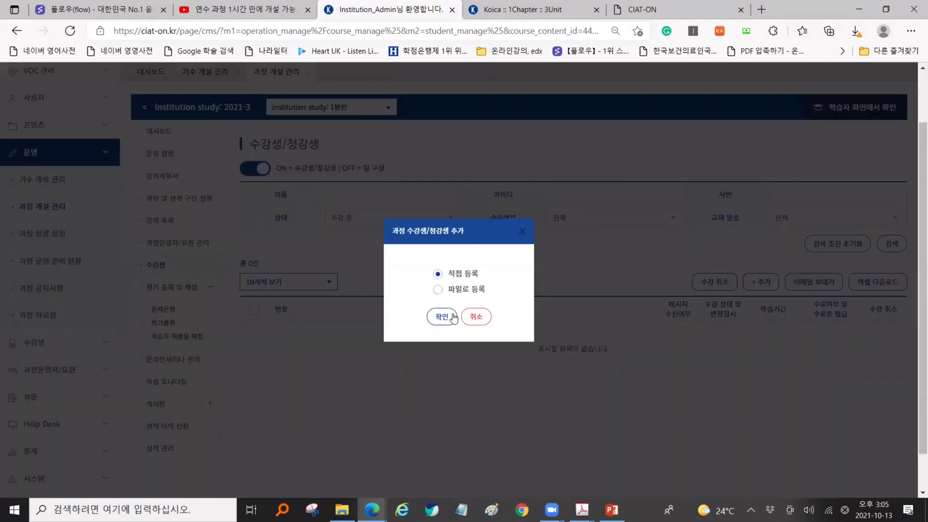
click(442, 317)
click(337, 246)
click(353, 283)
Search IDs for 's', enrol the test learner account as a regular student, and save.
click(404, 246)
text(s)
key(Return)
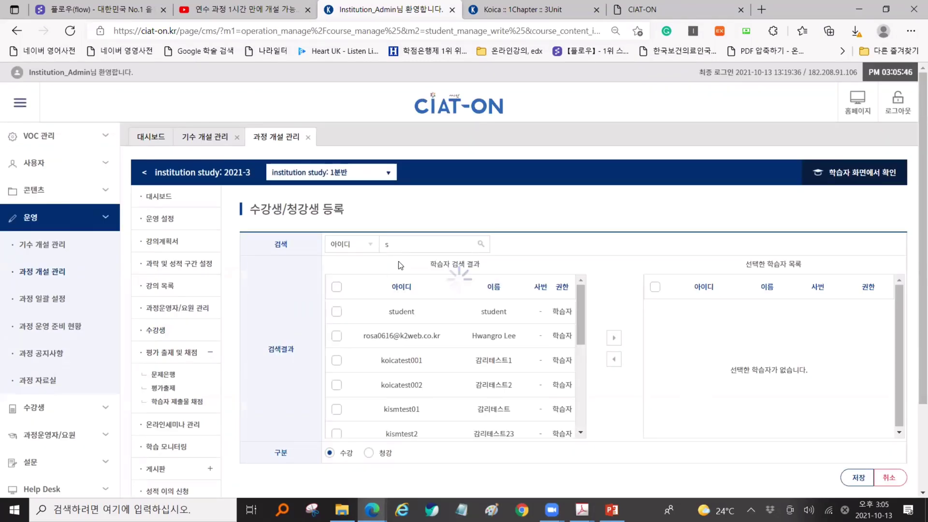
scroll(399, 290, down, 2)
click(402, 294)
click(612, 275)
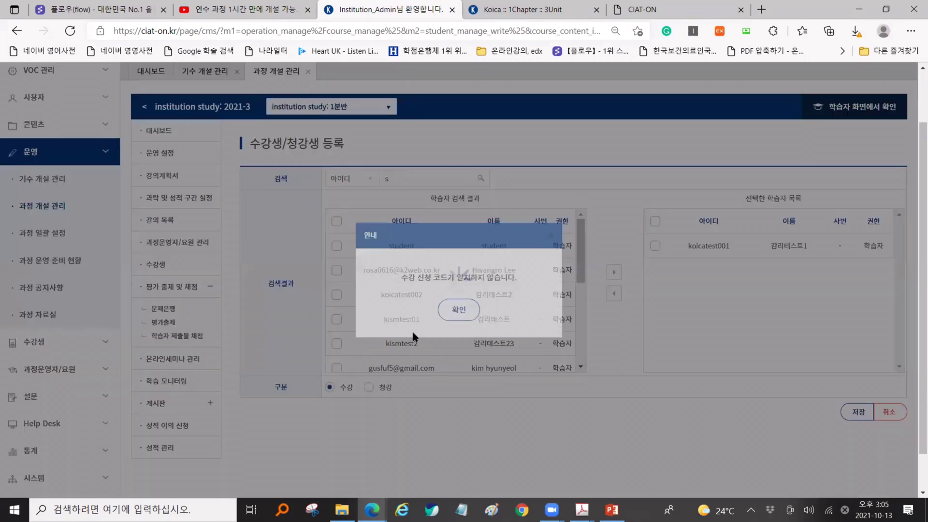
click(462, 314)
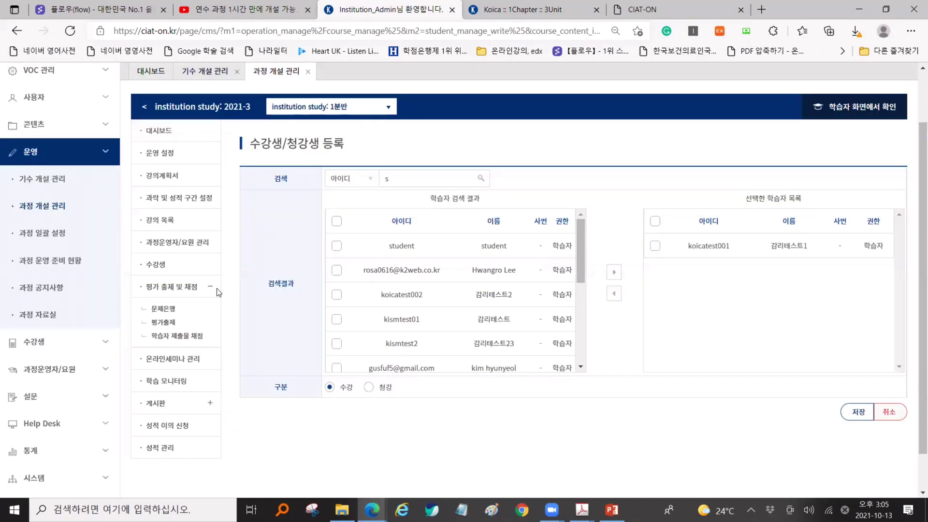
click(183, 153)
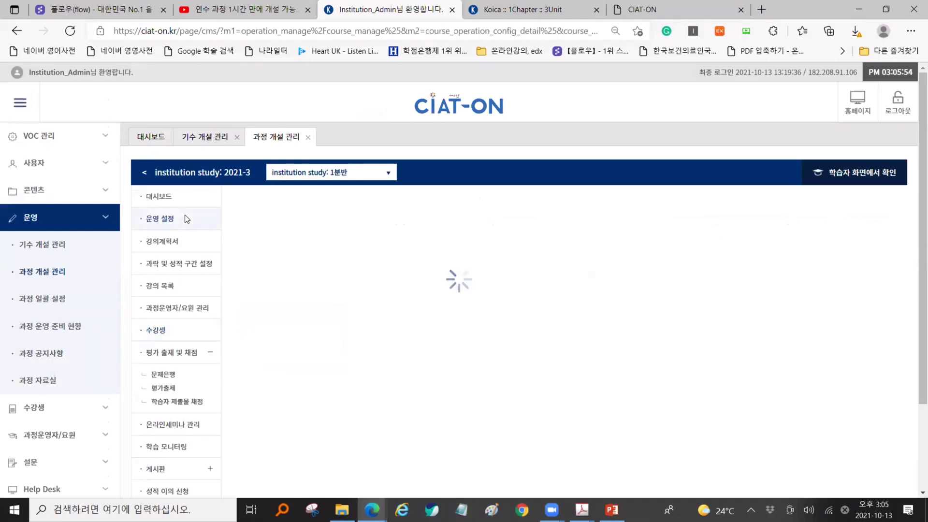
Review the course's 운영 설정 page, then go to the 문제은행 question bank.
scroll(307, 237, down, 10)
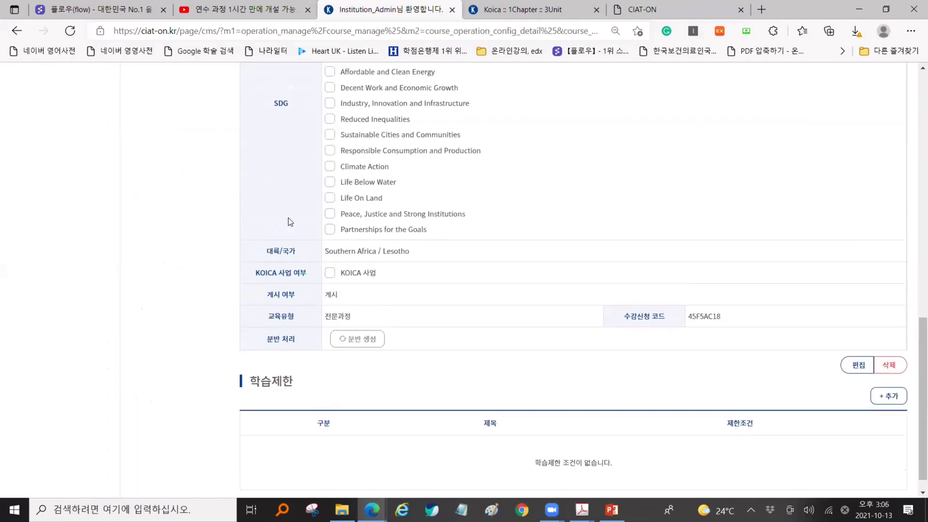
scroll(242, 236, up, 10)
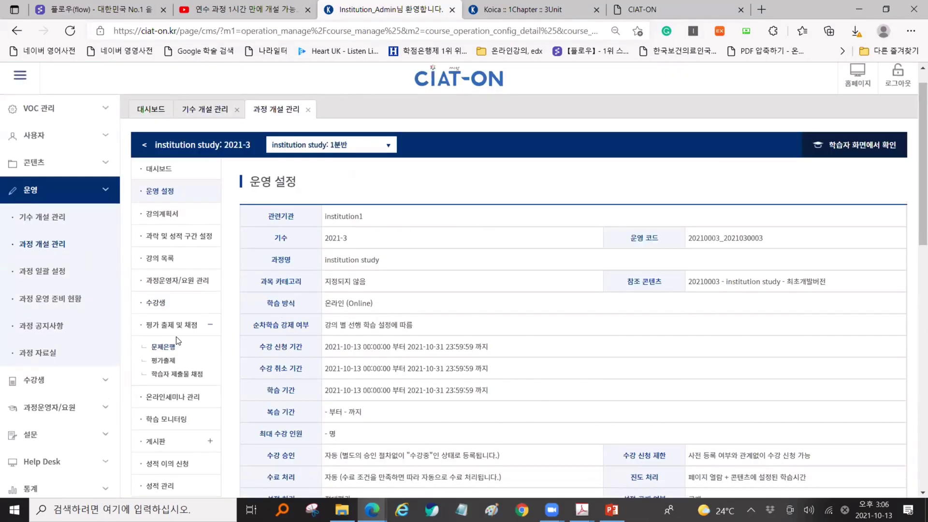
scroll(181, 337, down, 1)
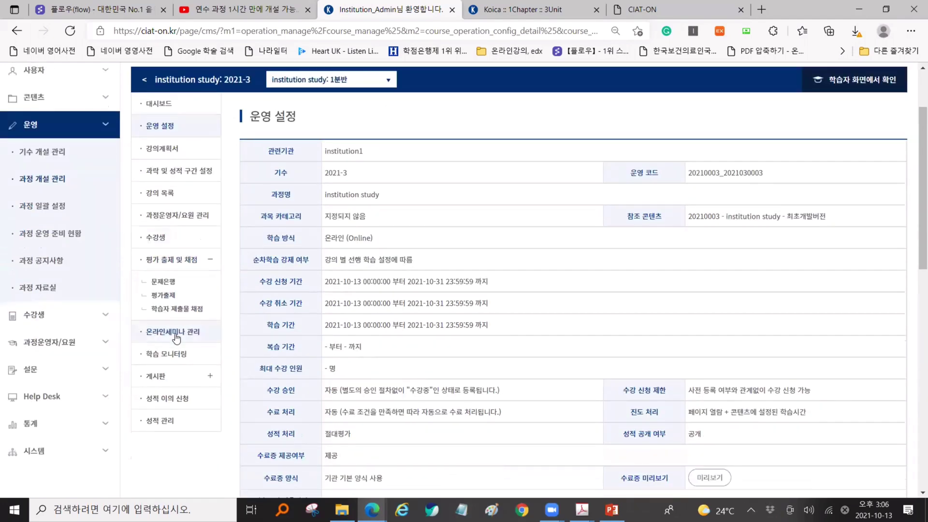
click(169, 282)
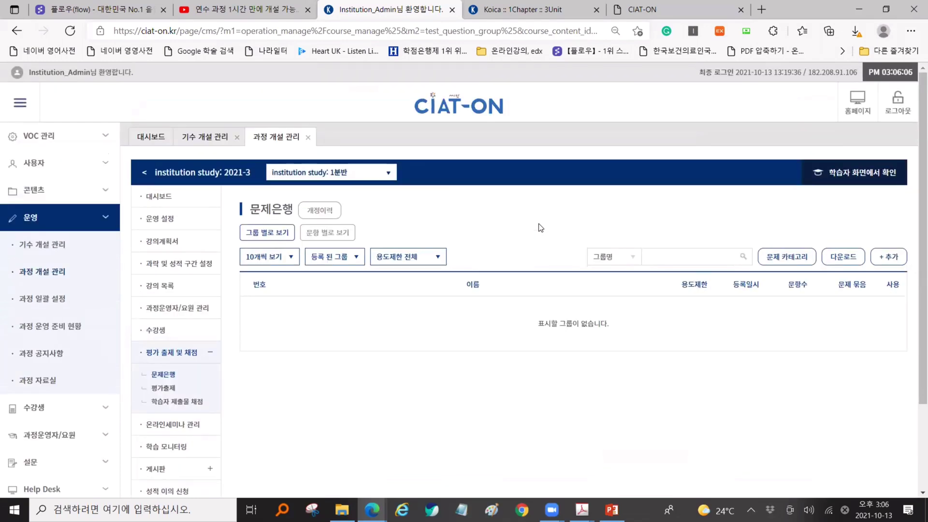
click(163, 387)
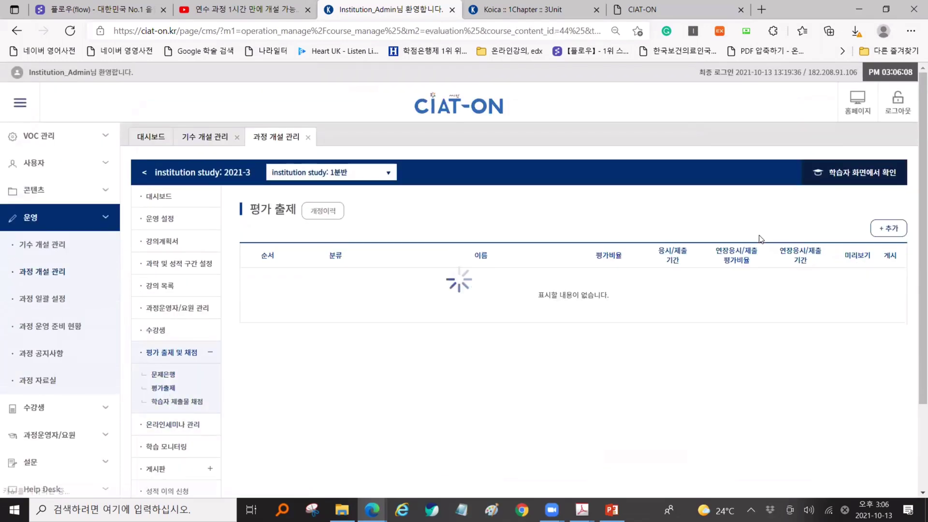
click(895, 230)
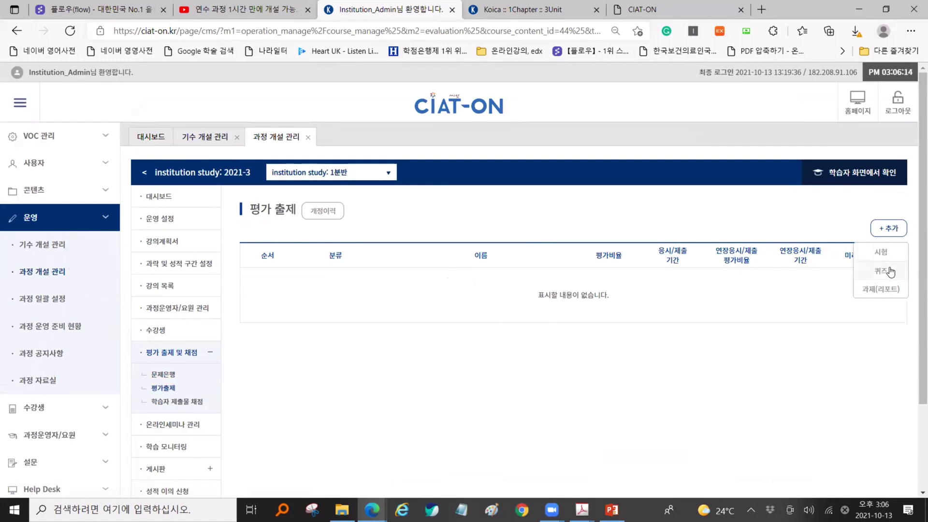
click(771, 237)
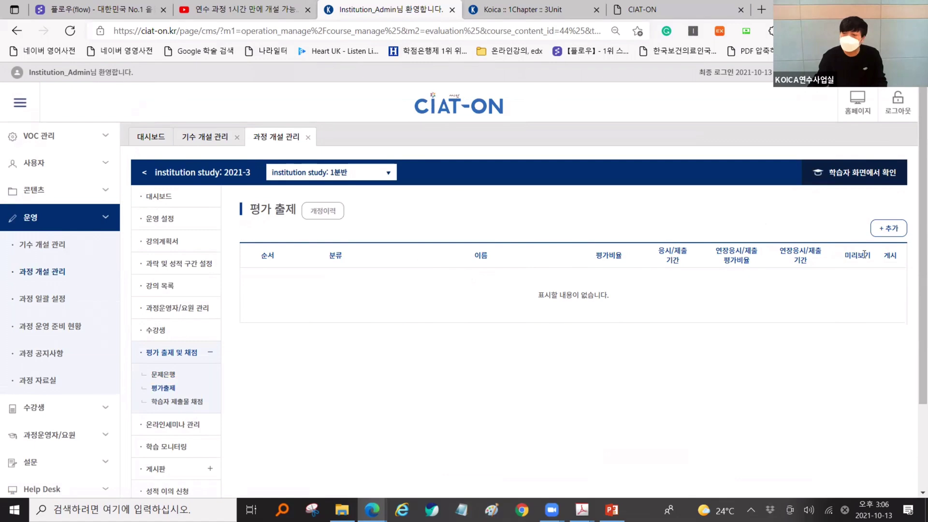
click(898, 230)
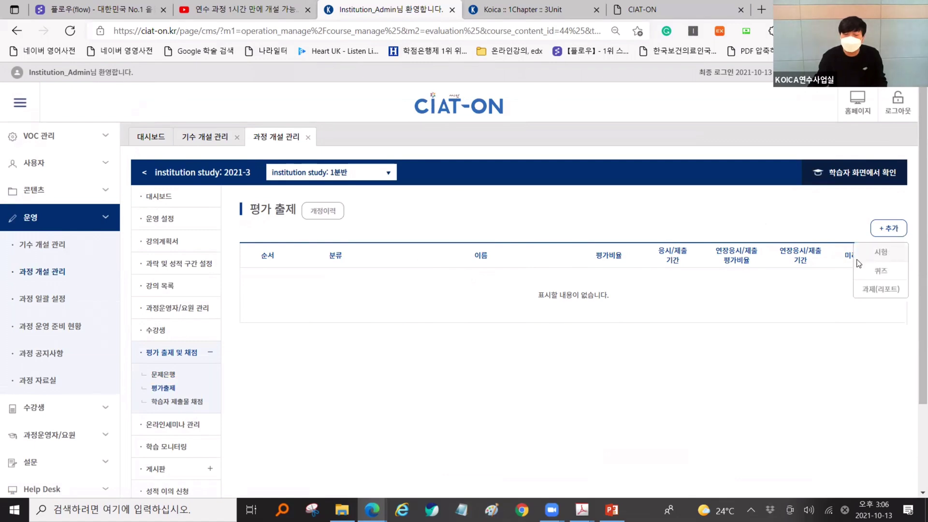
click(292, 338)
click(188, 374)
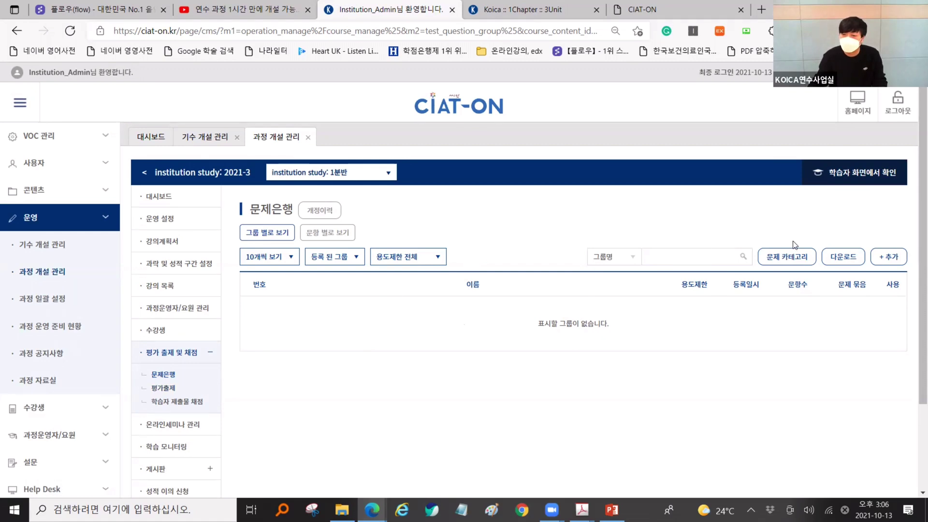
Start a directly entered question group named 'quiz bank'.
click(886, 260)
click(438, 321)
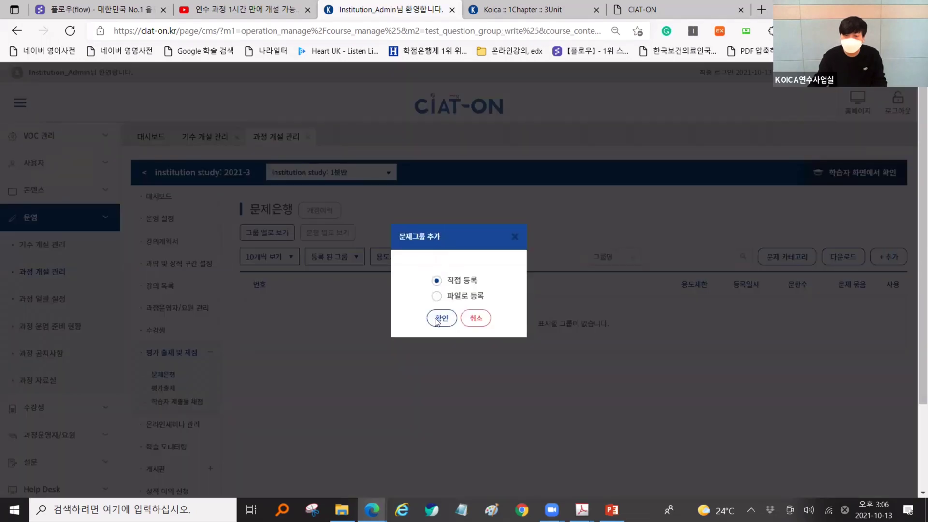
click(395, 244)
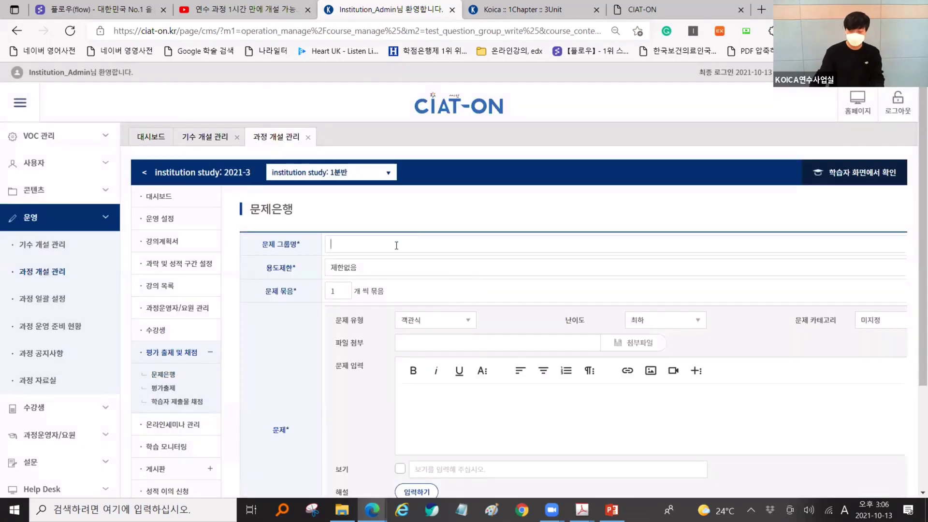
text(answp)
key(ctrl+a)
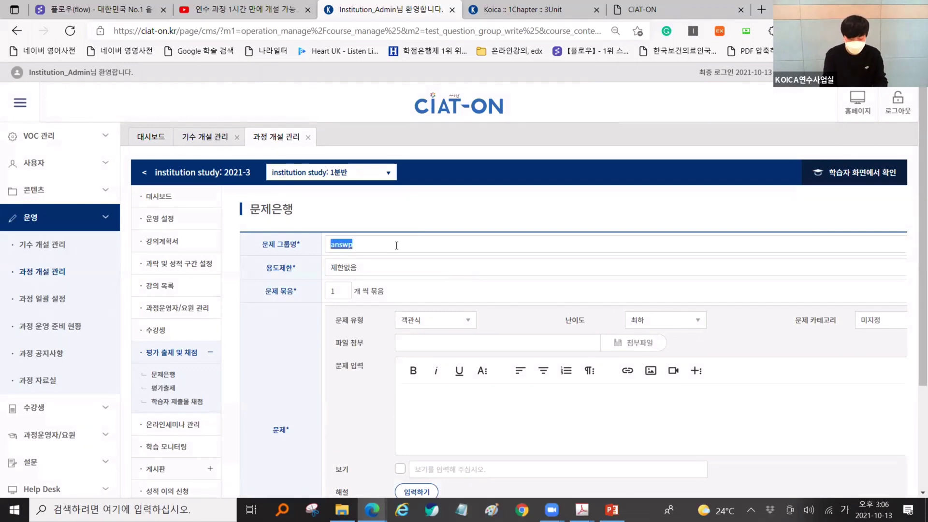
text(ㅠ)
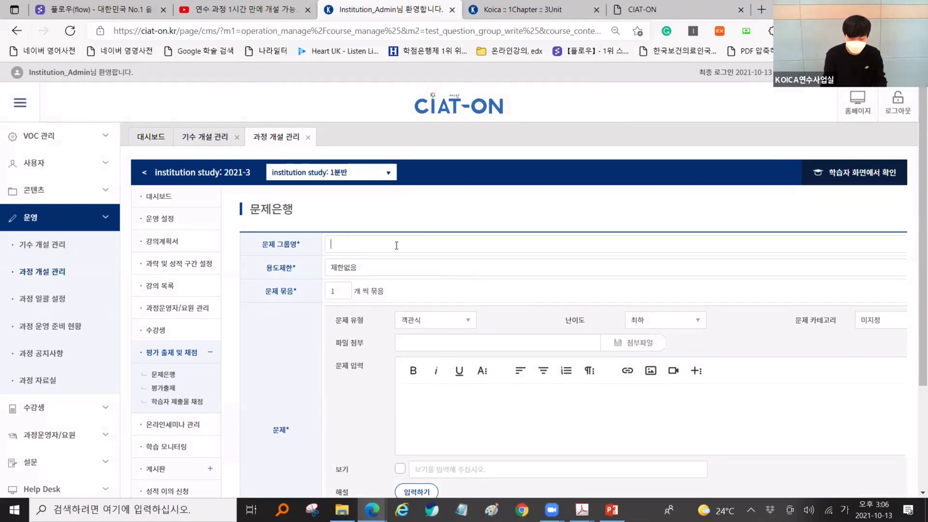
key(Hangul)
text(quiz bank)
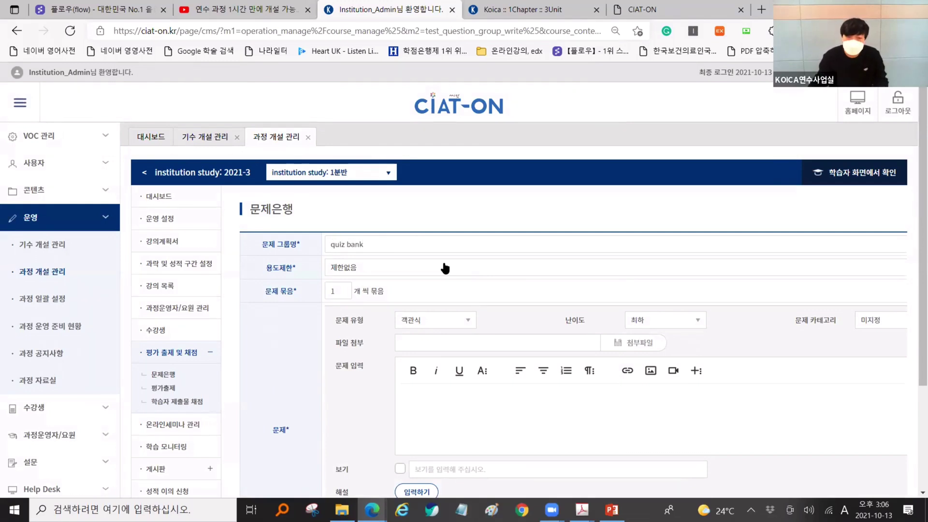
Enter 'test querstion' as the first question's text.
scroll(439, 258, down, 3)
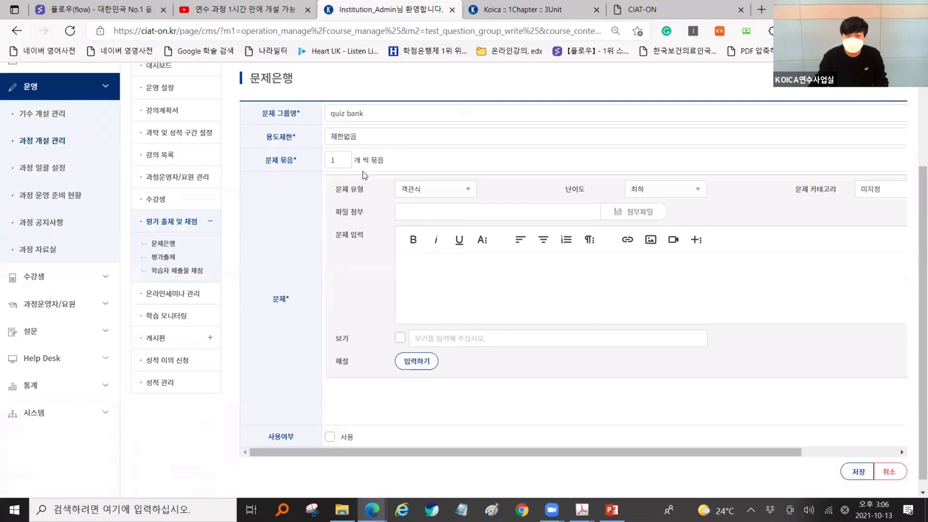
click(462, 279)
text(test)
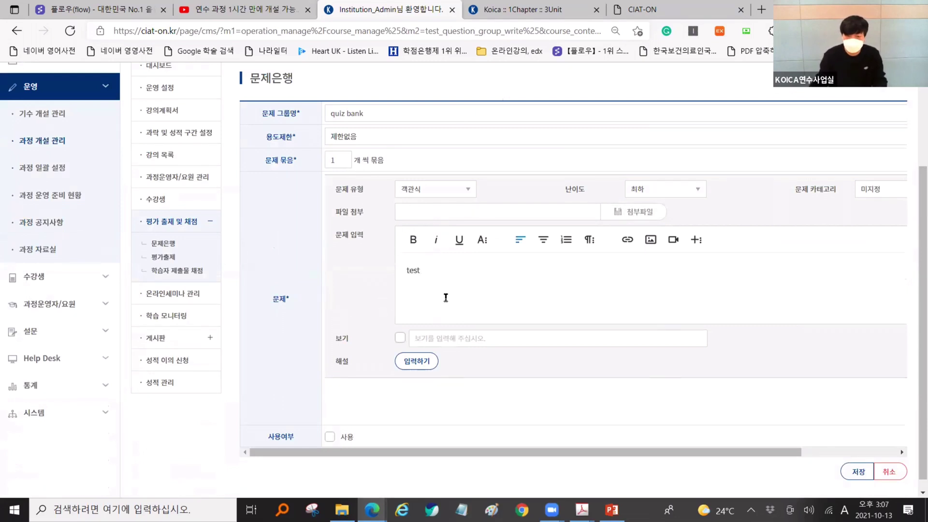
text( querstion)
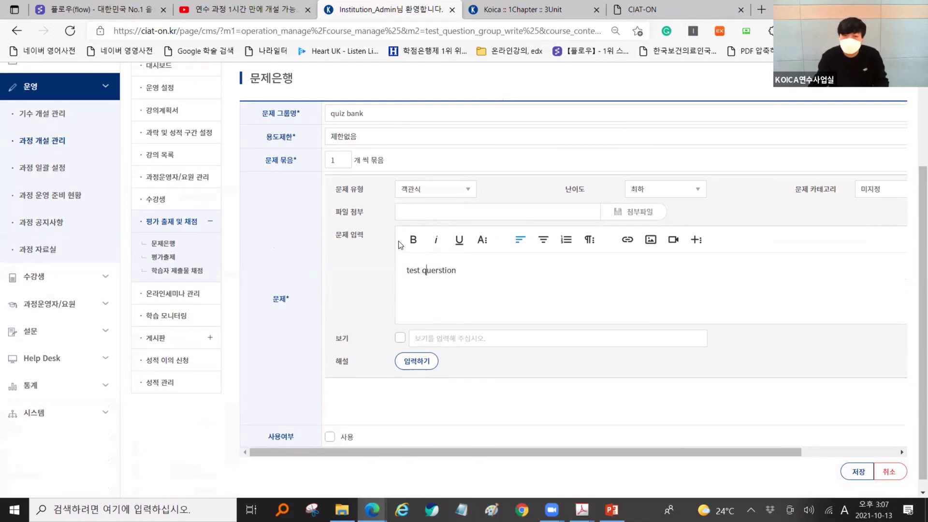
scroll(295, 154, up, 2)
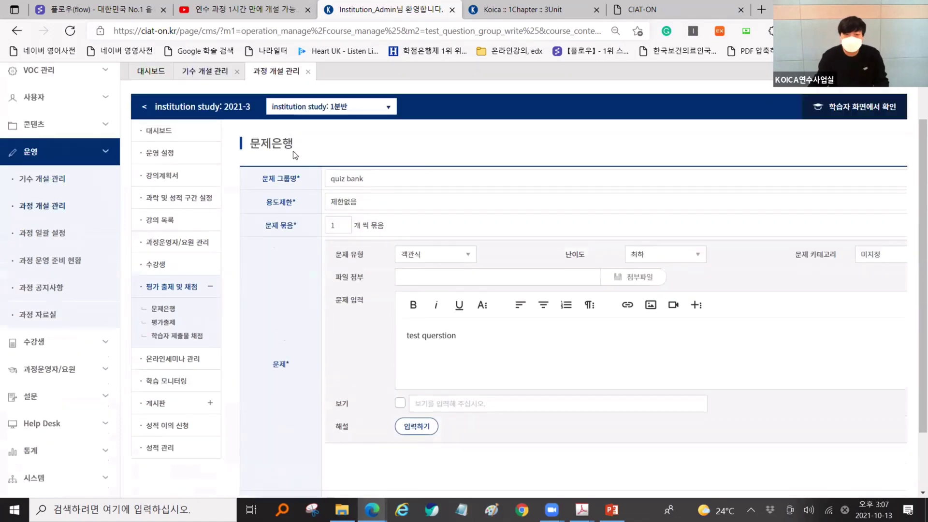
Try the O,X and 객관식+서술형 question types, then settle on 객관식 multiple choice.
click(467, 252)
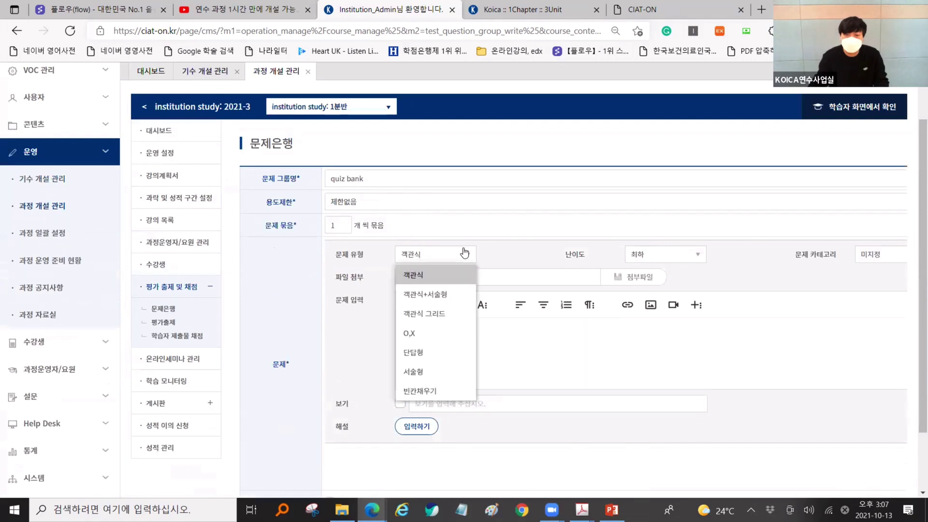
click(429, 335)
click(439, 255)
click(445, 269)
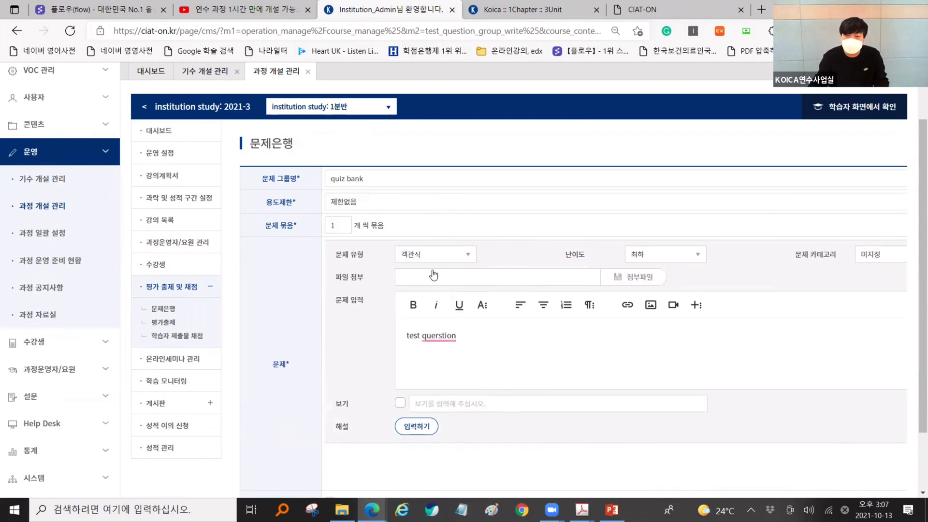
click(430, 255)
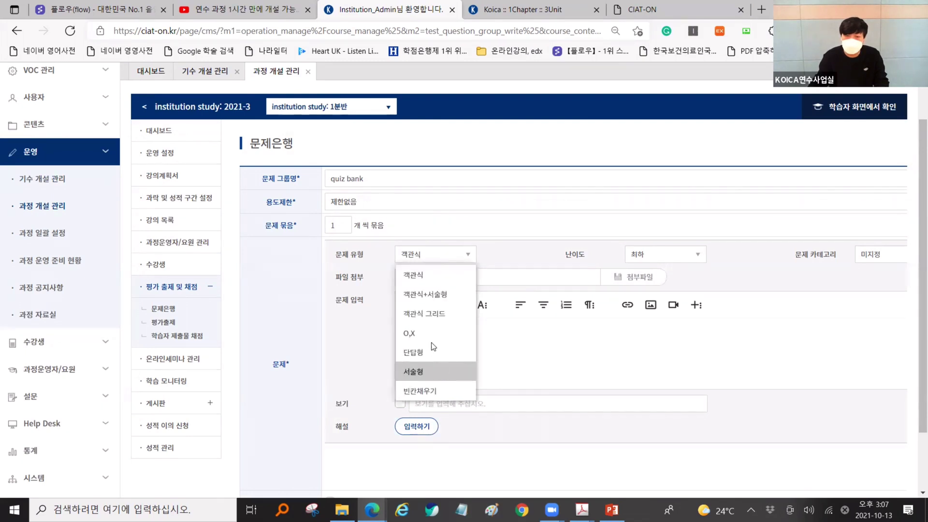
click(431, 296)
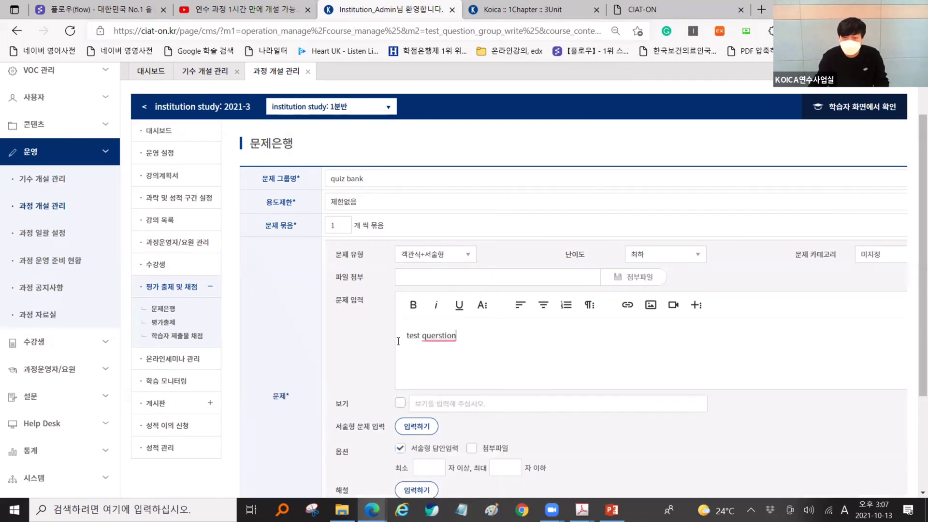
scroll(447, 242, down, 1)
click(449, 192)
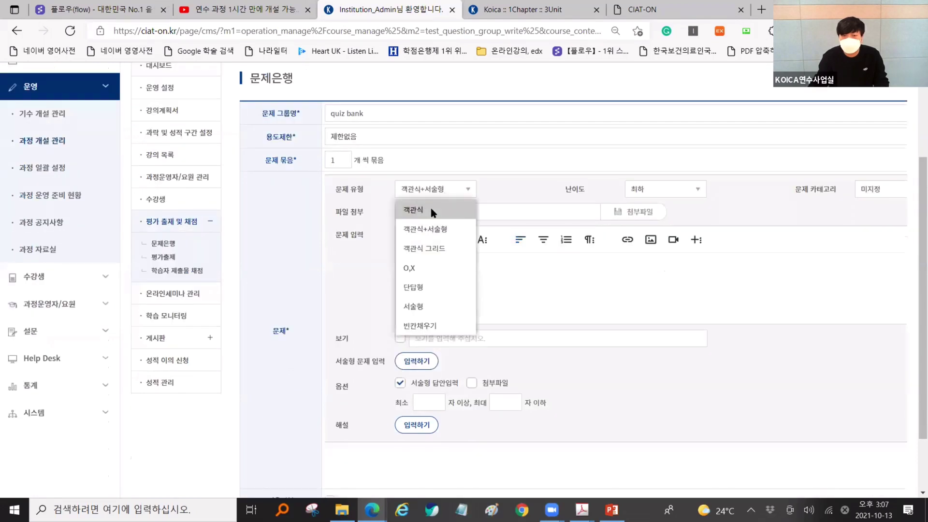
click(433, 213)
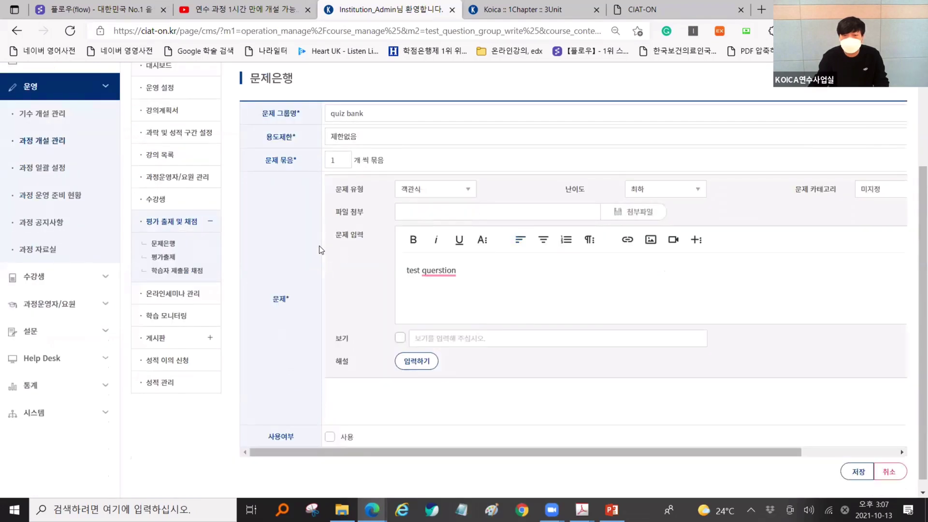
Fill in answer options 1, 2 and 3 and mark 2 as correct.
click(477, 338)
text(1)
click(467, 373)
text(2)
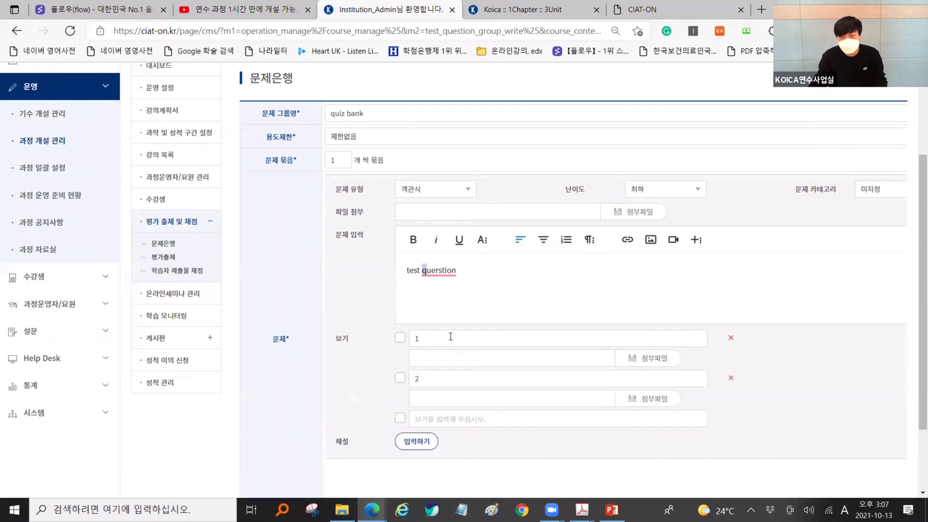
click(462, 423)
text(3)
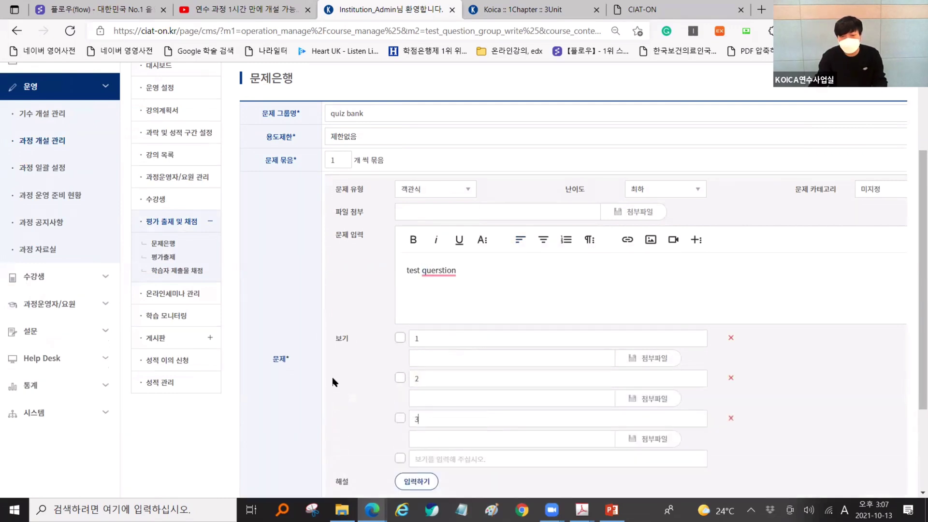
scroll(346, 369, down, 1)
click(403, 315)
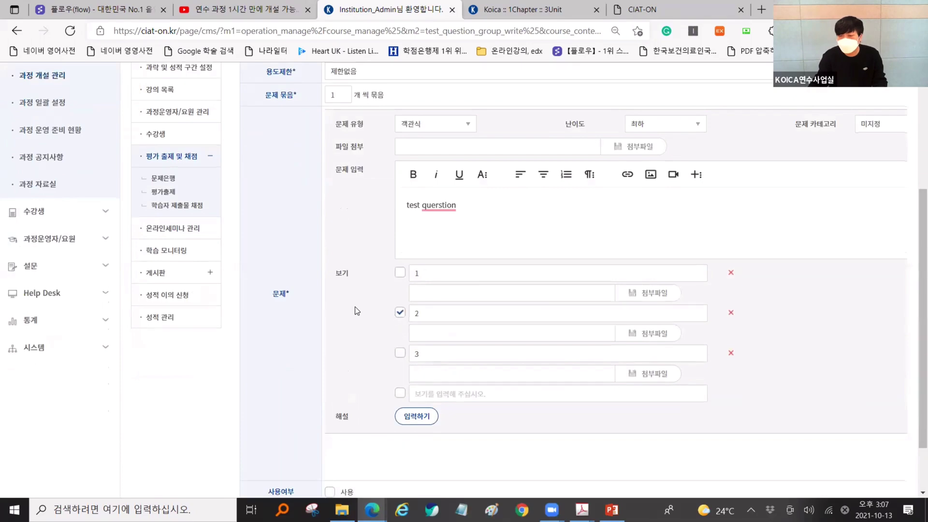
scroll(490, 319, down, 1)
scroll(488, 274, up, 5)
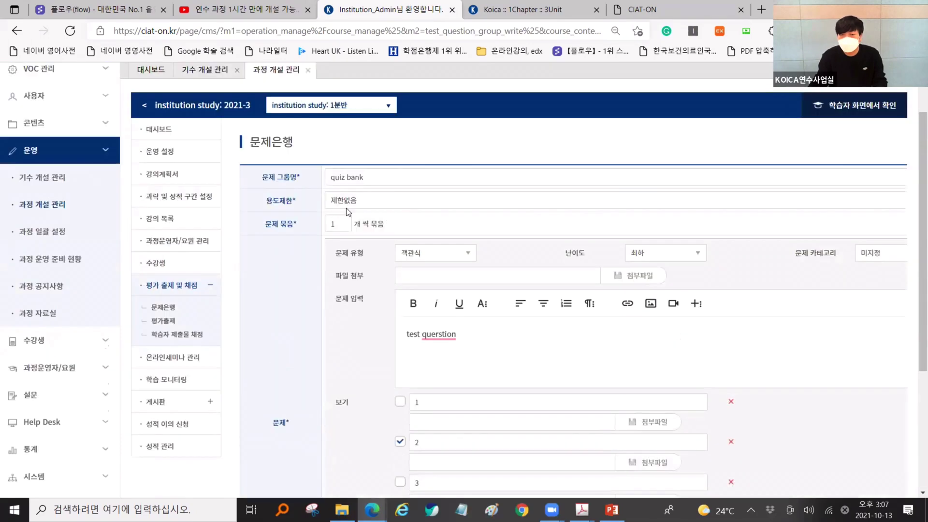
scroll(340, 245, down, 5)
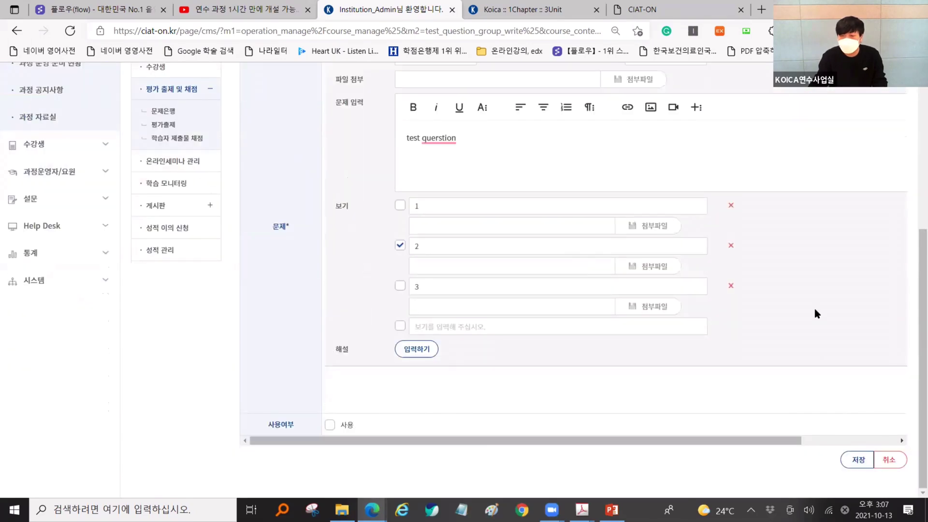
scroll(821, 314, up, 5)
scroll(822, 308, down, 5)
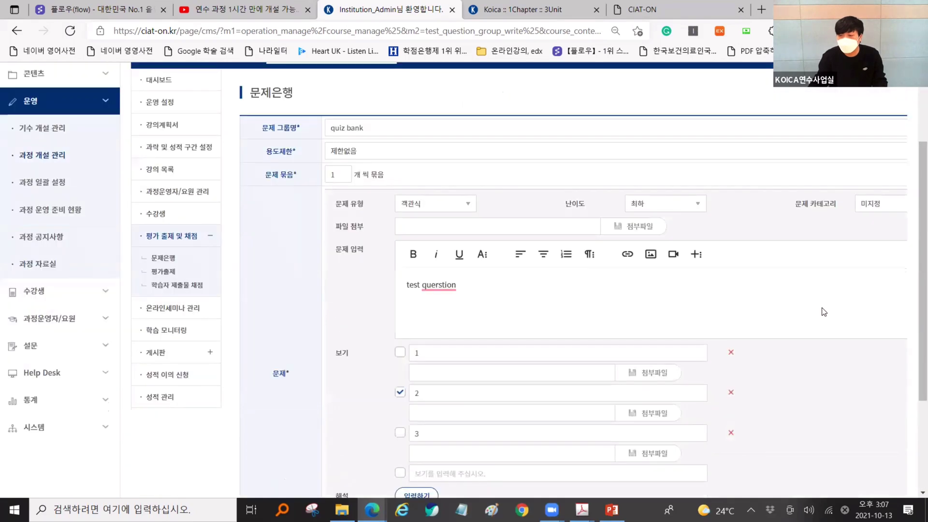
scroll(822, 307, up, 3)
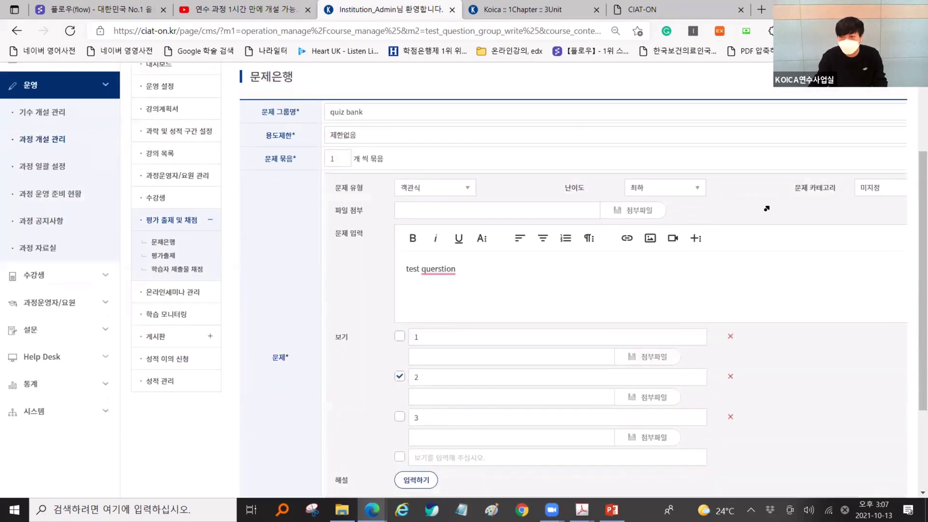
scroll(838, 208, right, 2)
scroll(834, 331, down, 3)
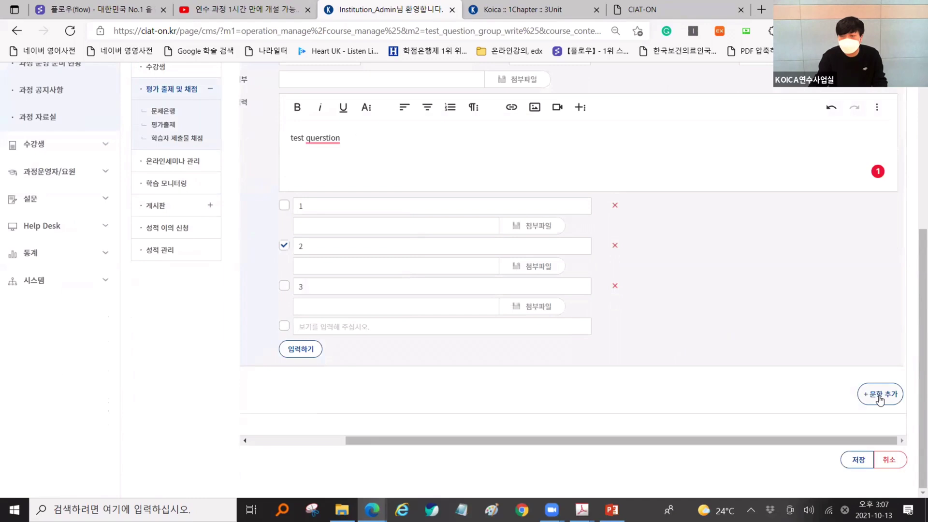
Add a second 단답형 short-answer question, then delete it again.
click(871, 395)
scroll(440, 205, up, 2)
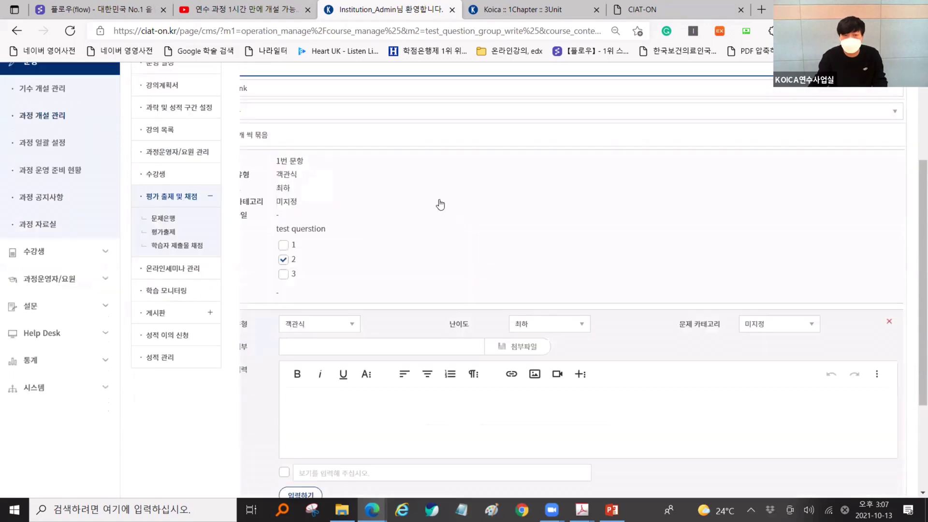
scroll(441, 205, down, 3)
scroll(425, 198, left, 2)
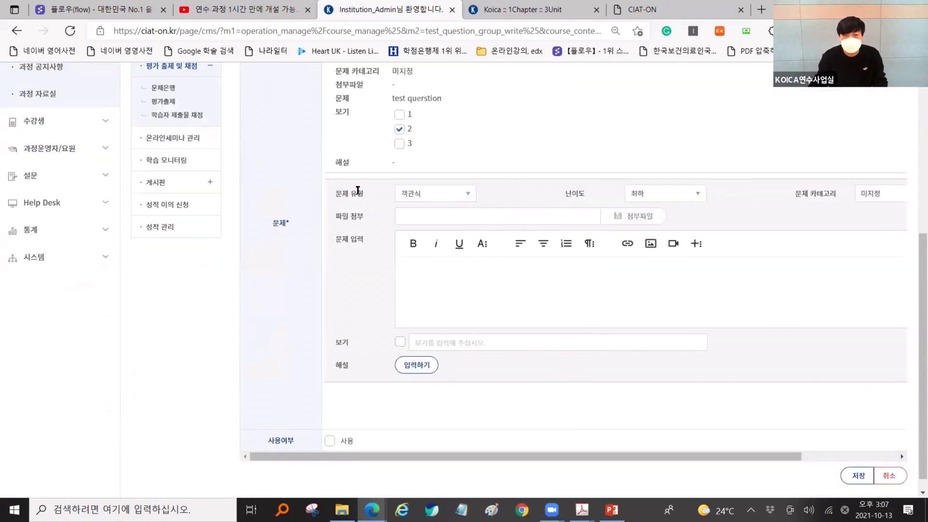
click(422, 195)
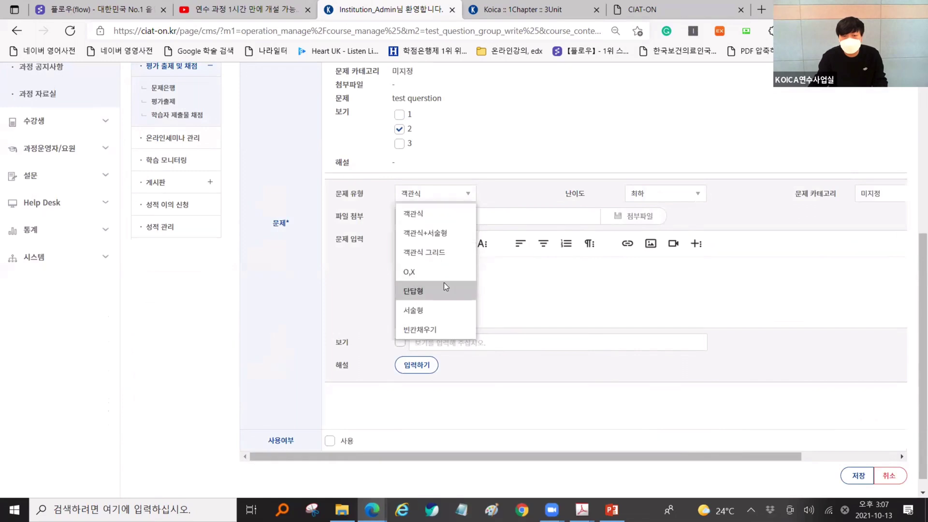
click(444, 282)
scroll(365, 212, up, 4)
scroll(426, 362, down, 5)
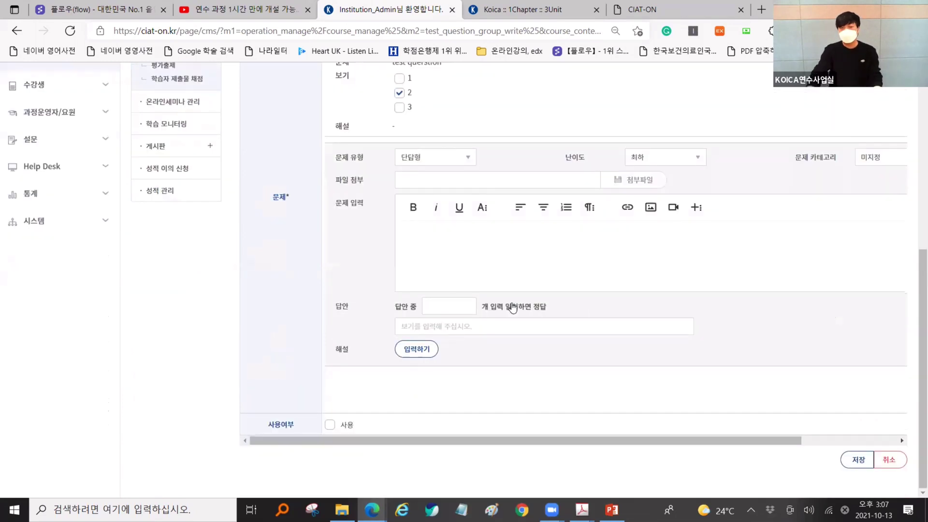
scroll(764, 253, up, 1)
scroll(880, 224, right, 2)
click(890, 220)
click(433, 311)
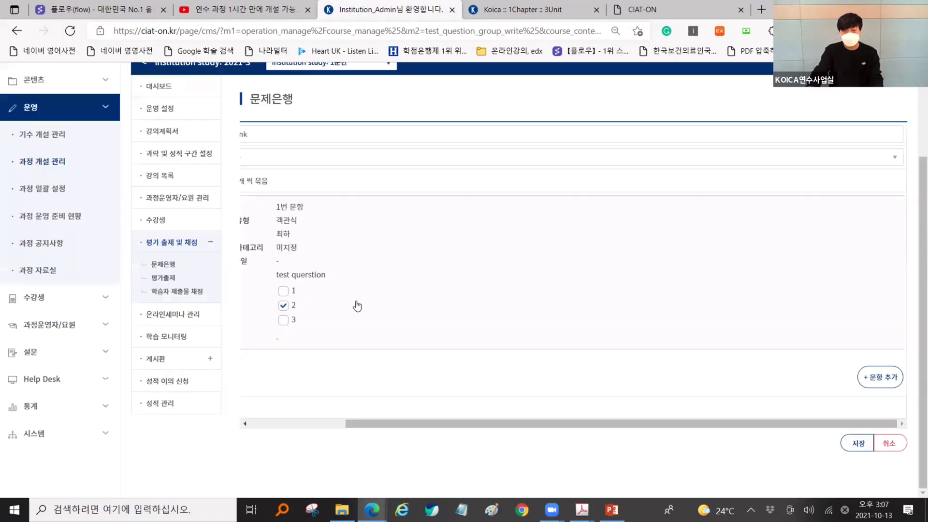
Save the quiz bank with its single question and show the 평가출제 assessment list.
scroll(335, 367, left, 2)
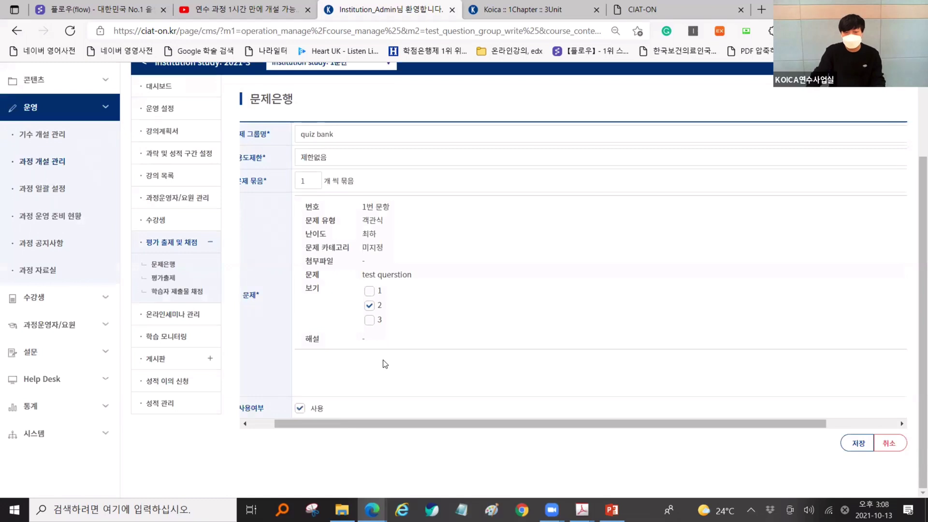
scroll(398, 378, left, 1)
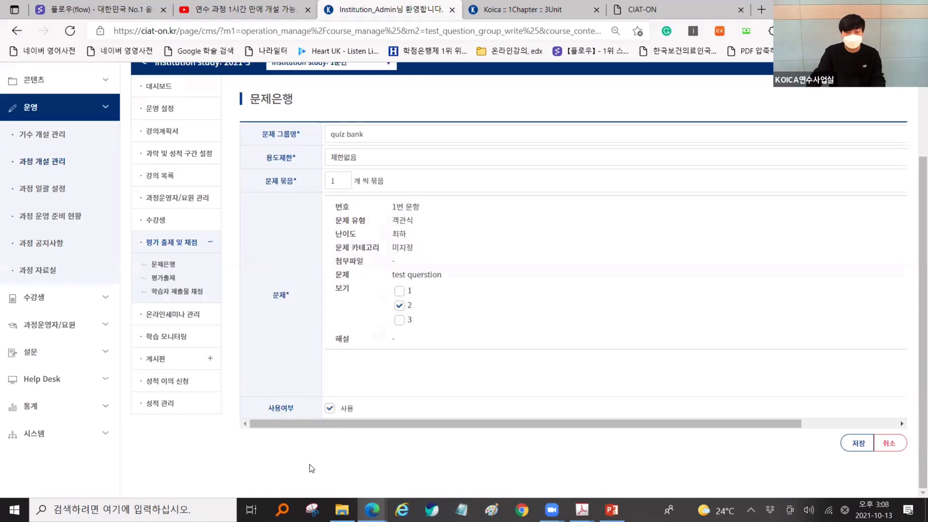
scroll(389, 345, up, 2)
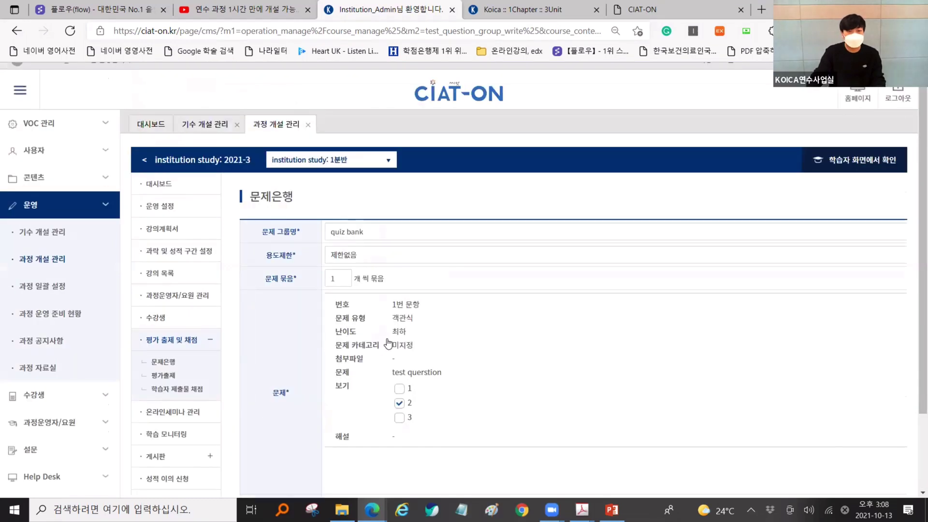
scroll(822, 377, down, 2)
scroll(877, 411, right, 3)
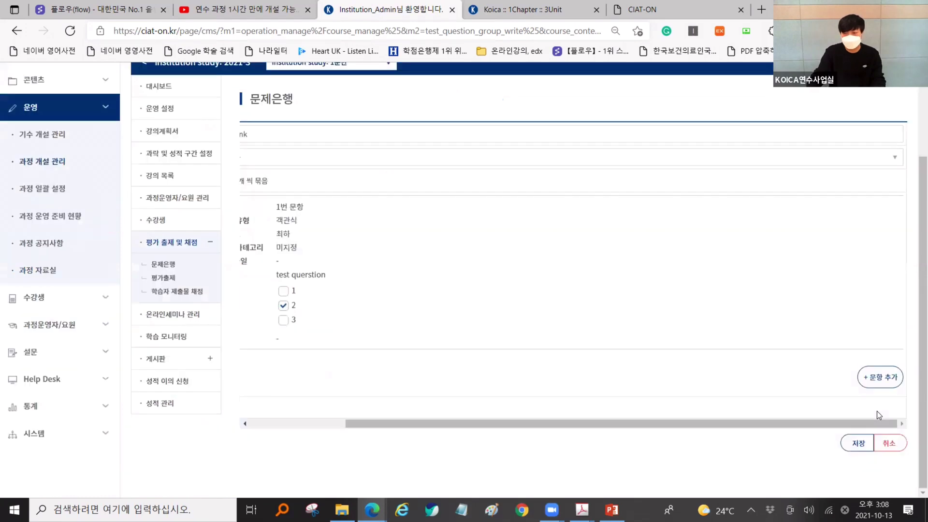
scroll(914, 445, up, 1)
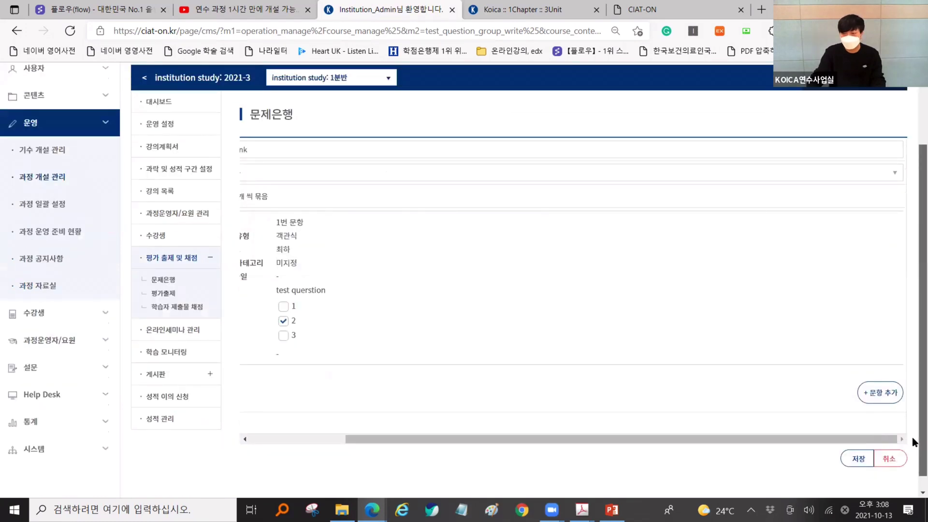
click(859, 469)
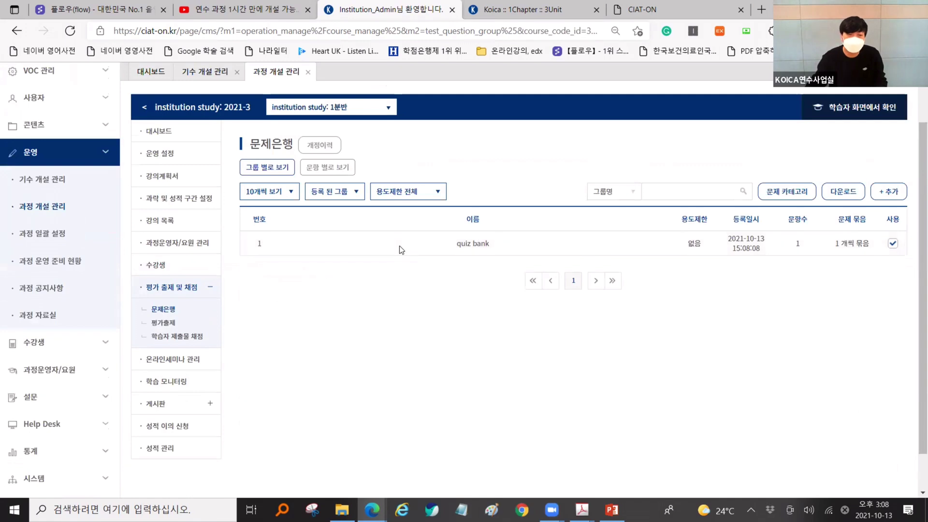
click(174, 325)
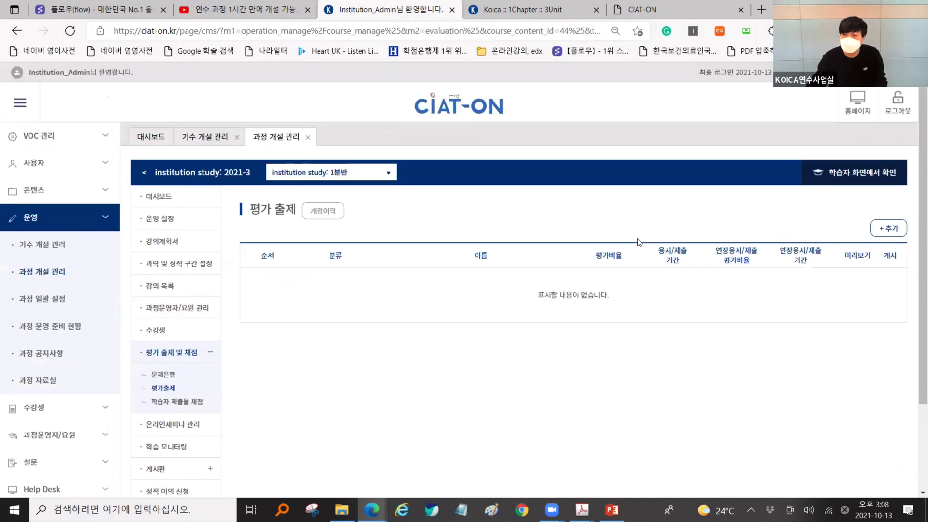
Create a new exam titled '슈룰평가' with a 60-minute time limit.
click(890, 236)
click(891, 255)
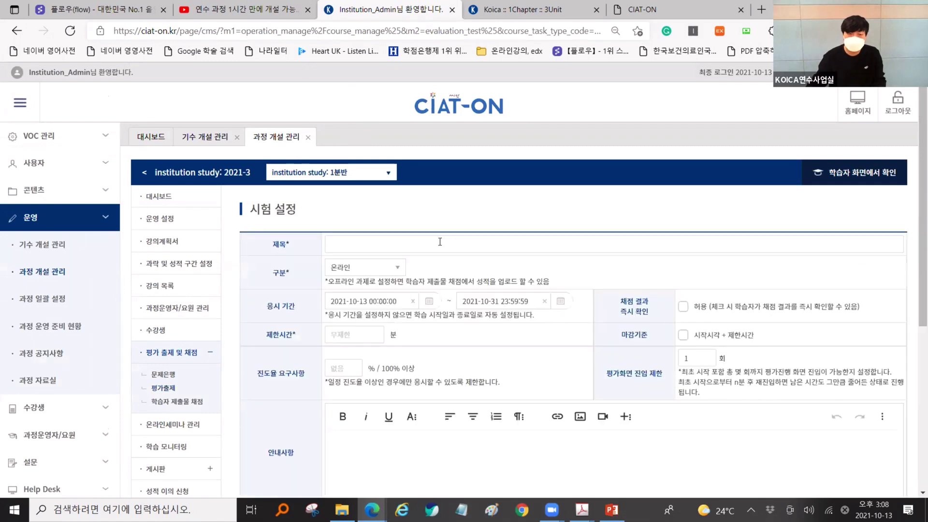
click(440, 241)
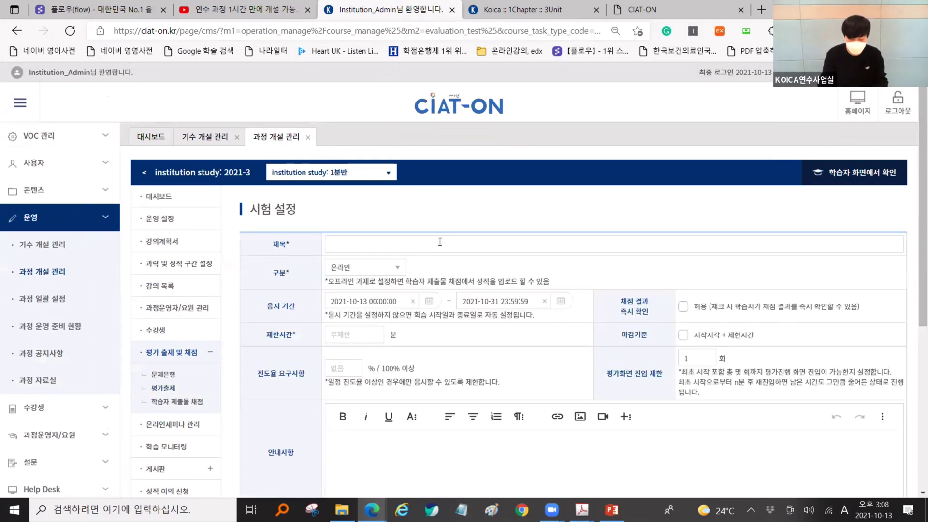
key(Hangul)
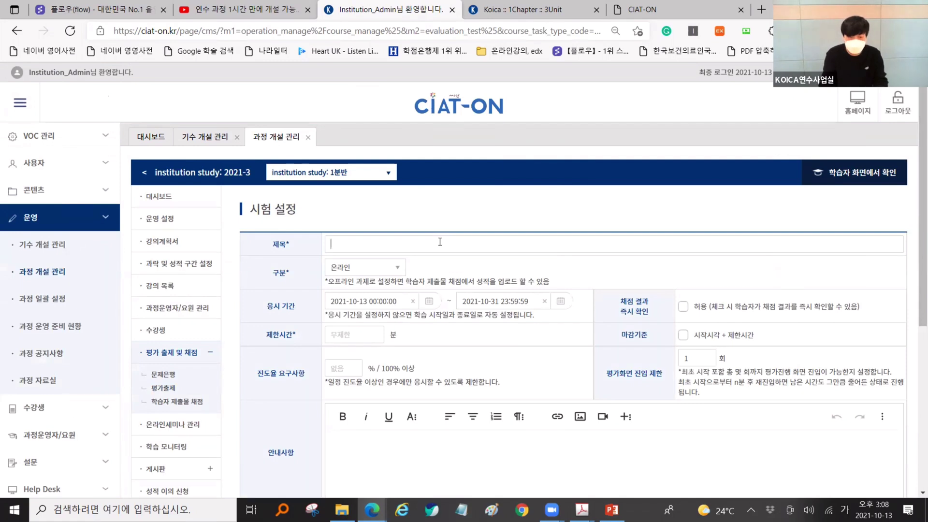
text(슈룰)
text(평가)
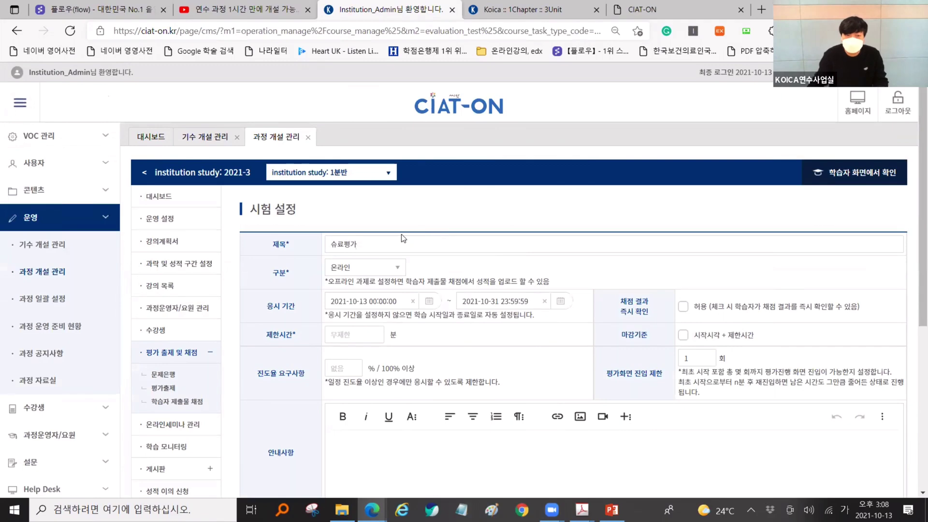
scroll(404, 238, down, 3)
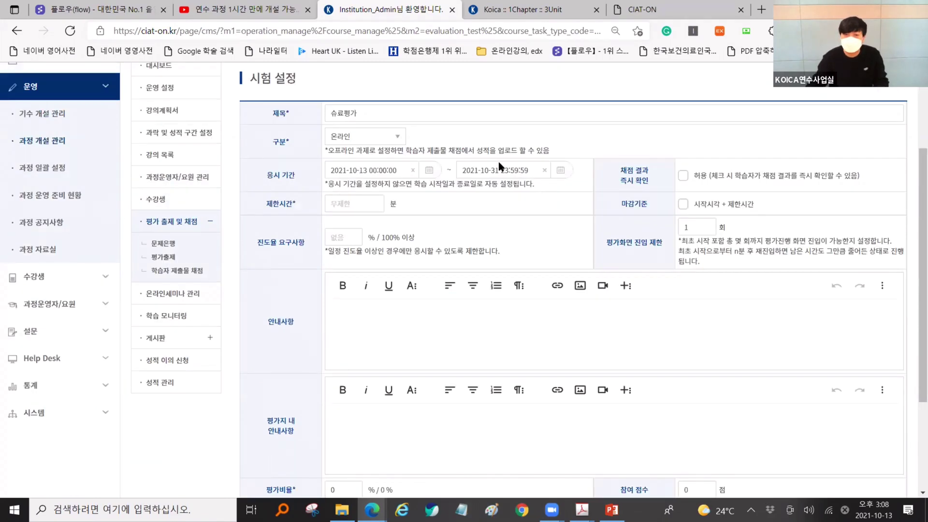
click(354, 204)
text(60)
scroll(452, 276, down, 2)
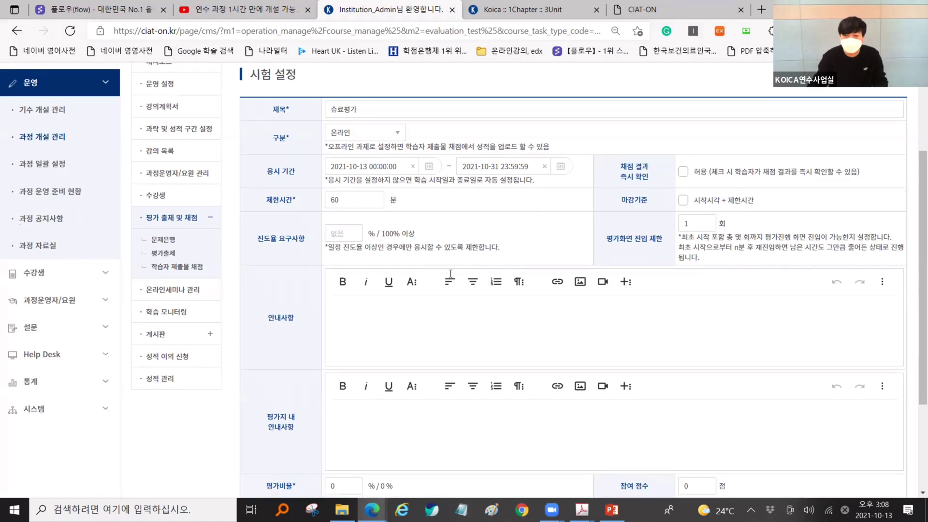
Enter exam instructions '안내사항' and in-paper notice '평가지 내 안내사항'.
click(400, 279)
scroll(400, 279, down, 2)
text(안내)
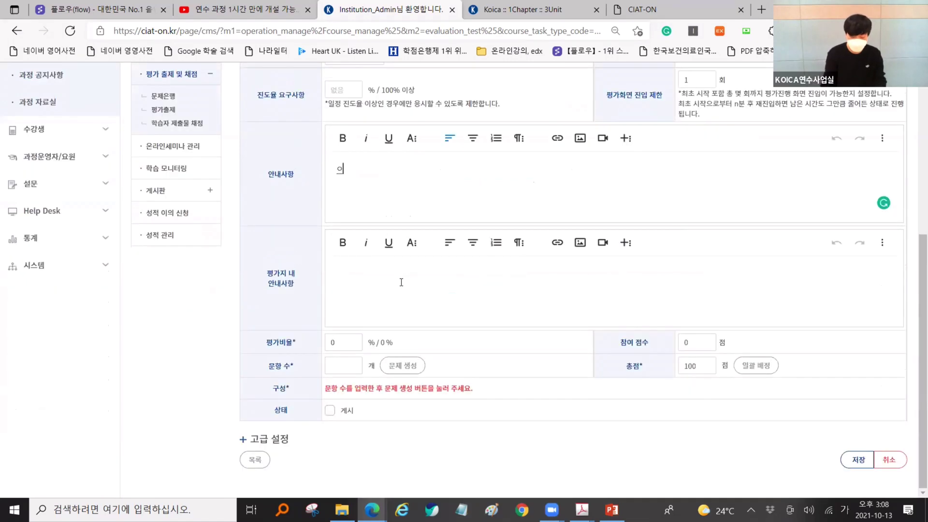
text(사항)
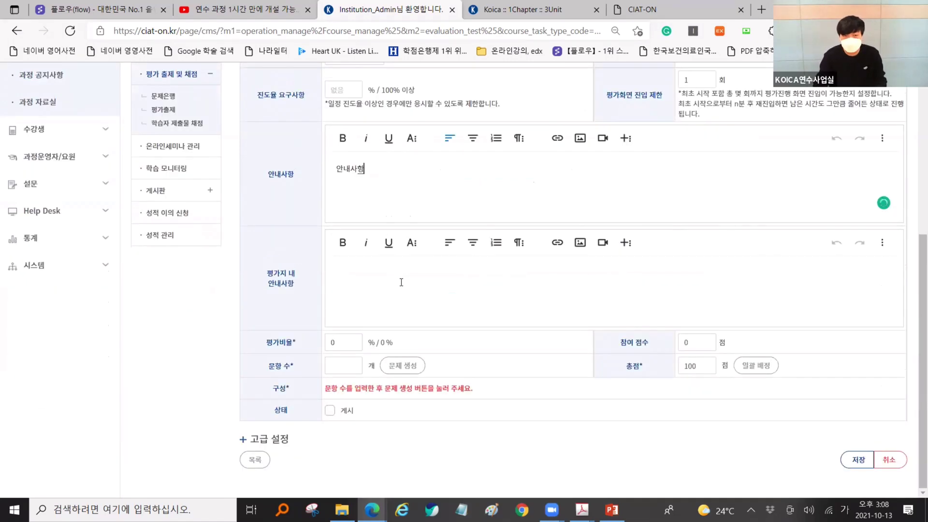
click(401, 282)
text(평)
text(가지; ㄴ)
text(ㅐ 안ㄴ)
text(ㅐ사항)
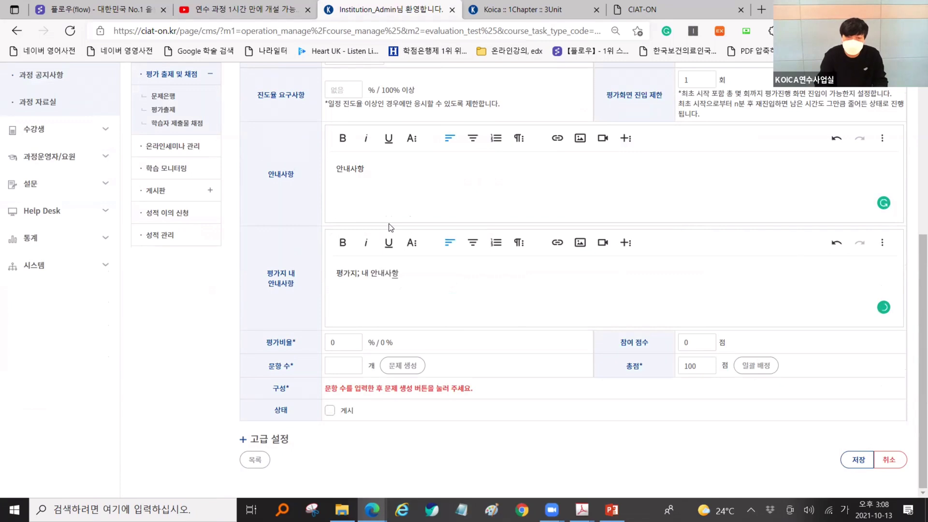
key(Left)
key(Left)
key(Left)
key(Left)
key(Left)
key(Left)
key(Left)
key(BackSpace)
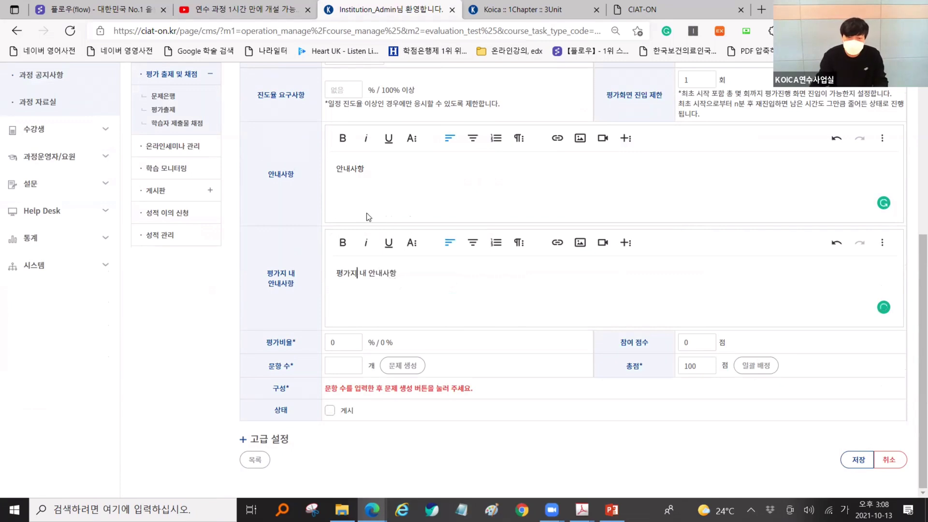
Set 문항 수 to 1, generate the question row, then return to 문제은행.
click(351, 373)
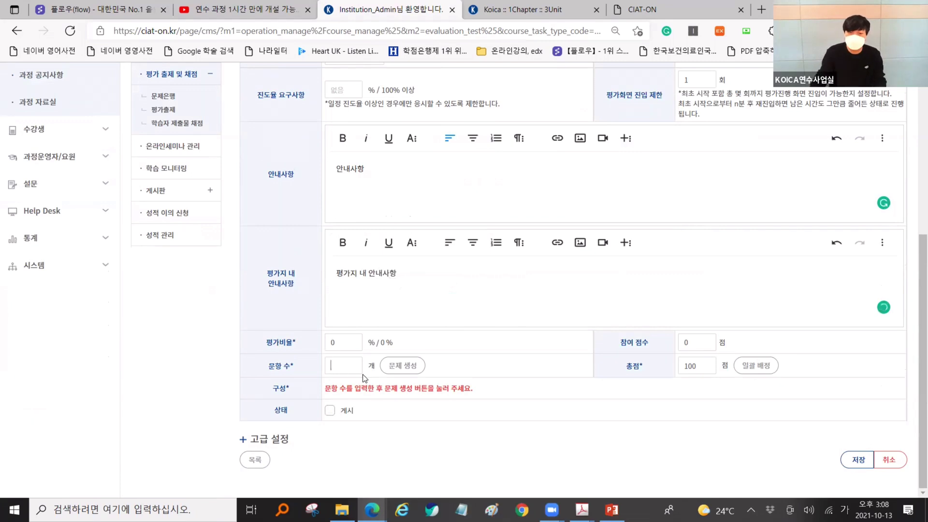
text(1)
click(399, 369)
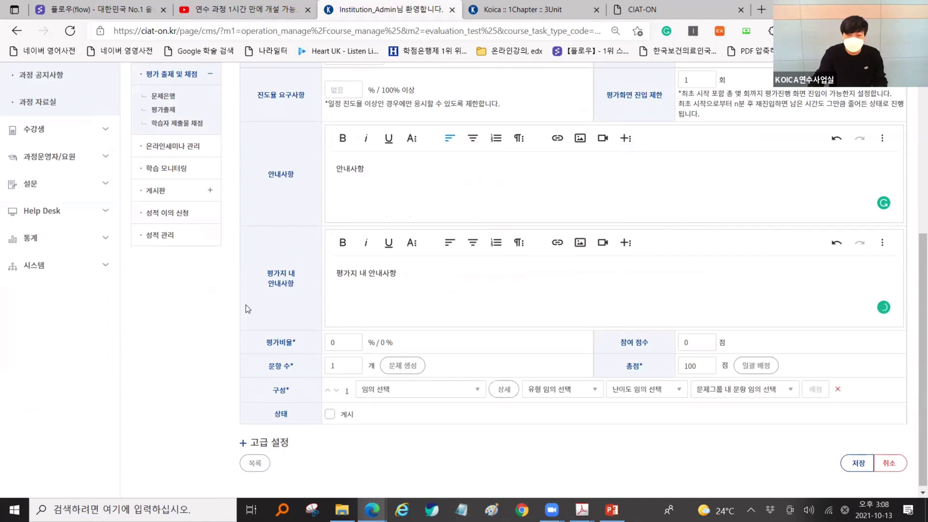
scroll(247, 305, up, 1)
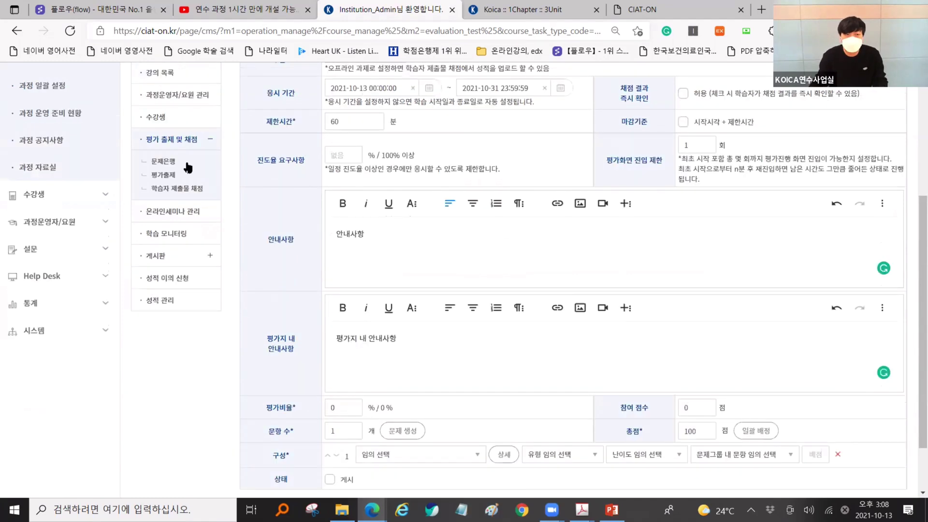
scroll(254, 180, up, 2)
click(179, 224)
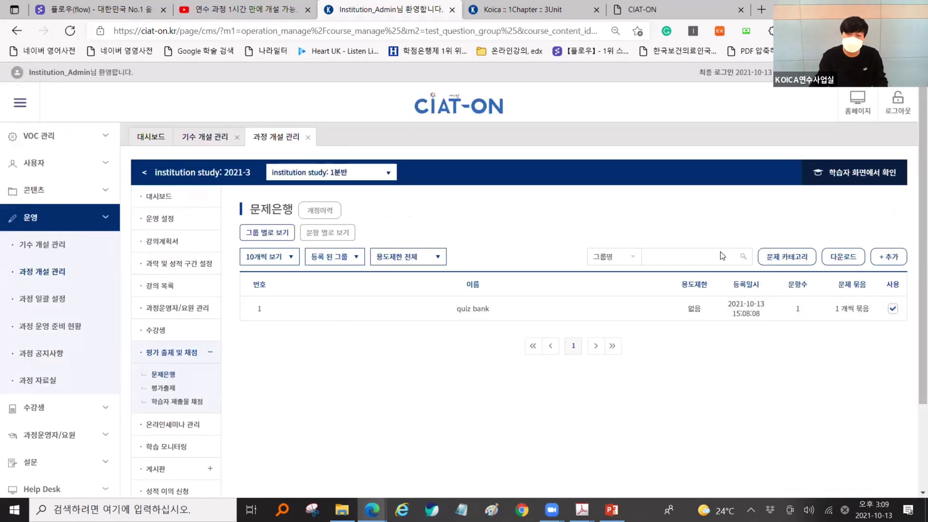
Back in 평가출제, generate a single question row, removing the extra row.
click(161, 389)
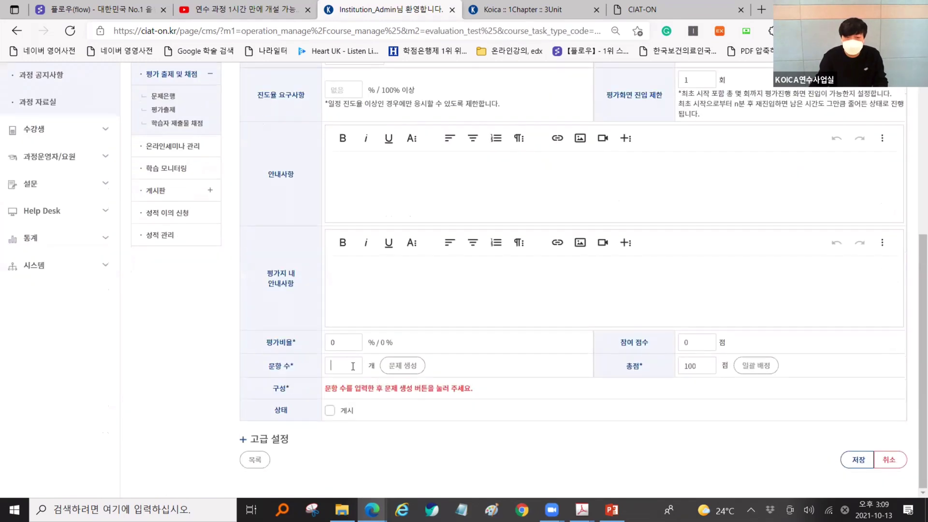
text(1)
click(406, 366)
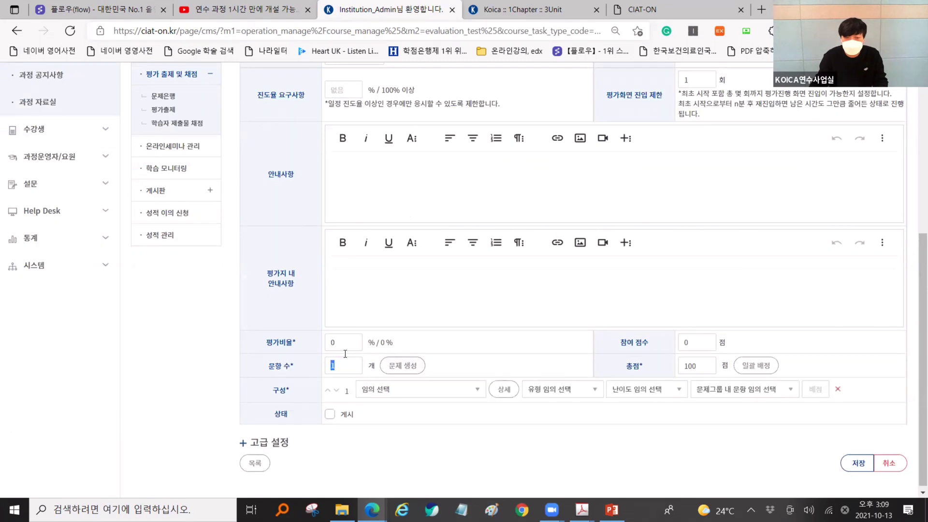
click(390, 370)
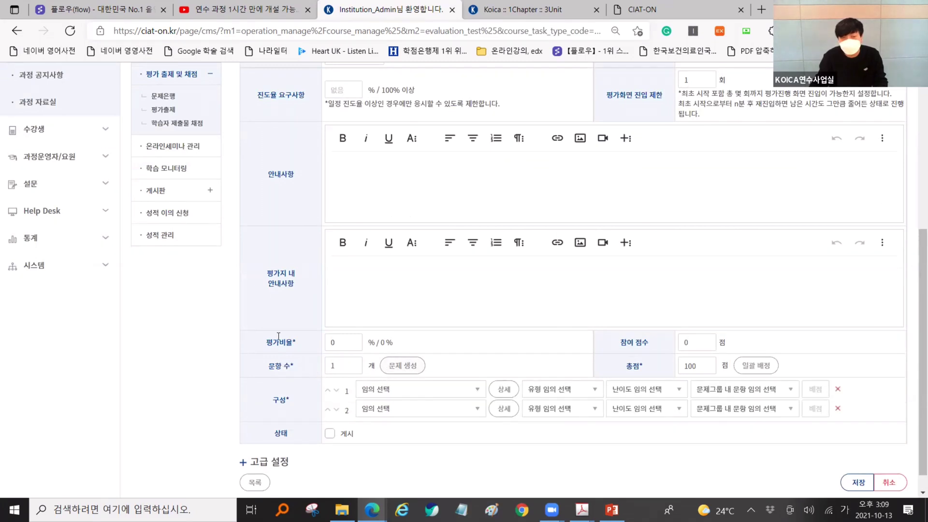
scroll(278, 336, up, 1)
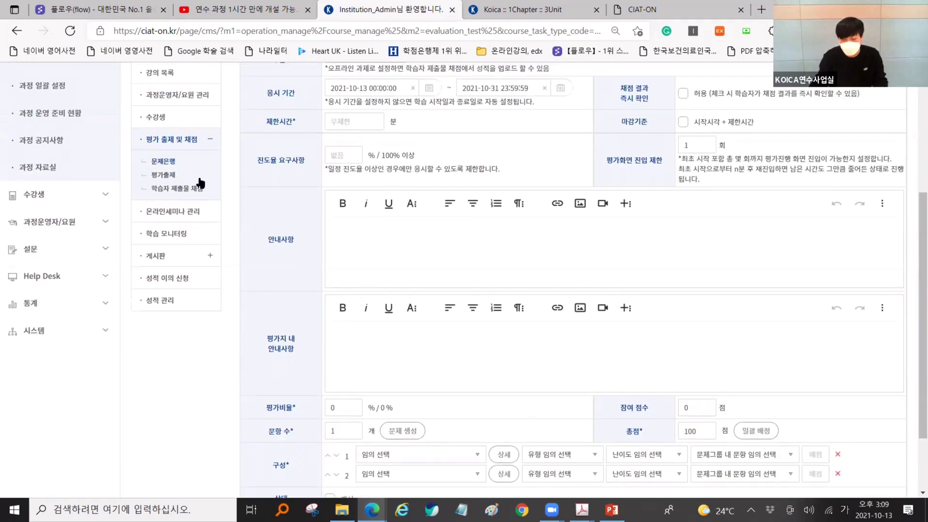
scroll(221, 202, down, 2)
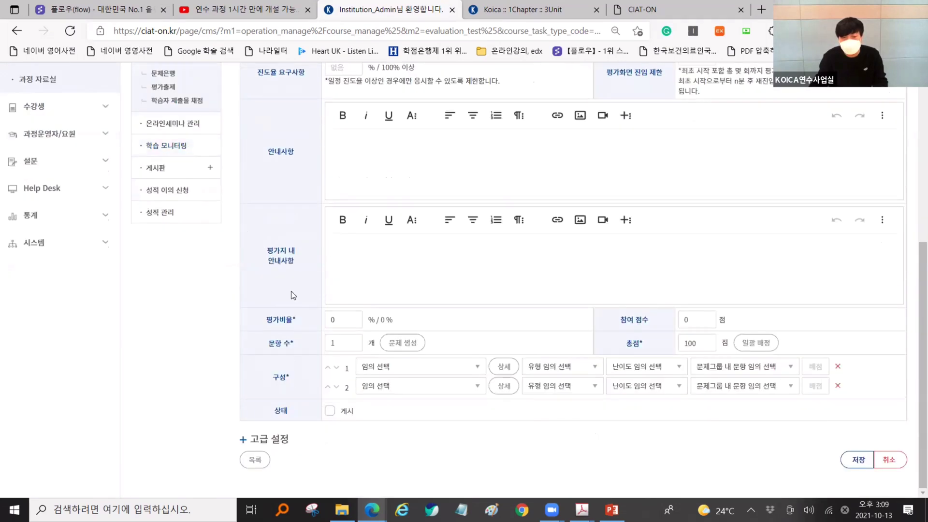
click(408, 343)
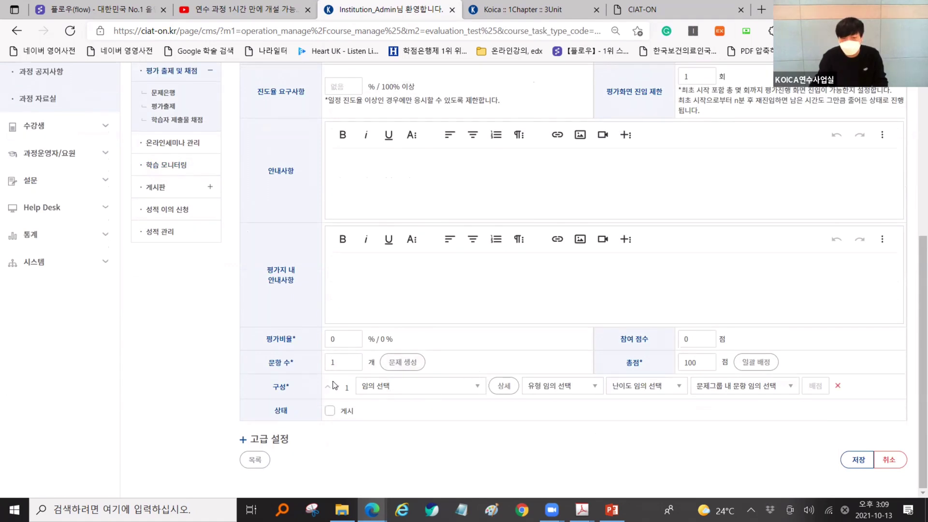
Draw the question from quiz bank, assign all 100 points, and tick 게시.
click(379, 387)
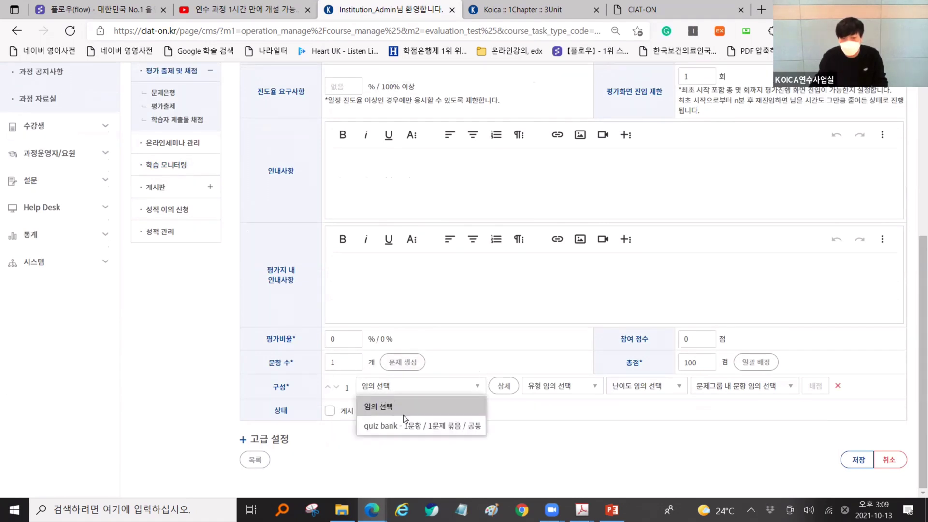
click(412, 426)
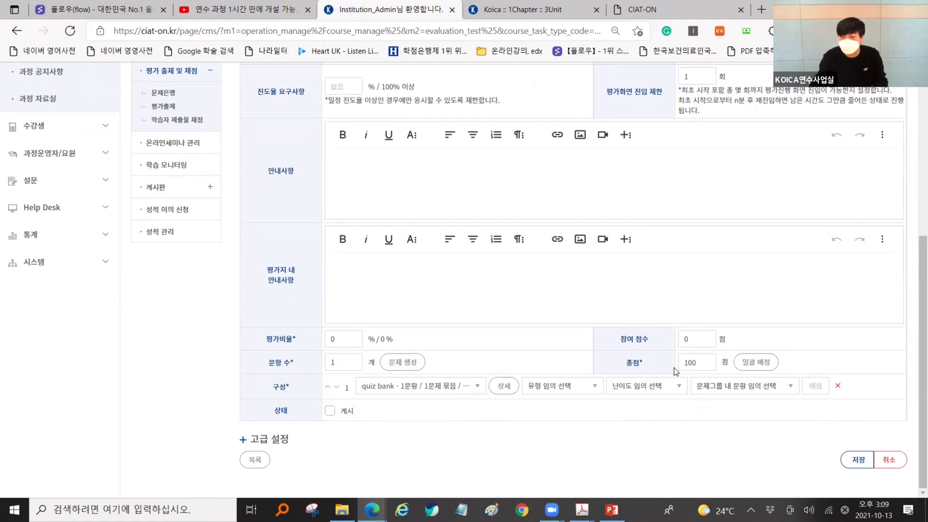
click(750, 365)
click(329, 411)
scroll(368, 252, up, 5)
click(369, 252)
Title the exam 'test task' and save it with an unlimited time limit.
text(ㅅㄷㄴㅅ ㅅㅁ)
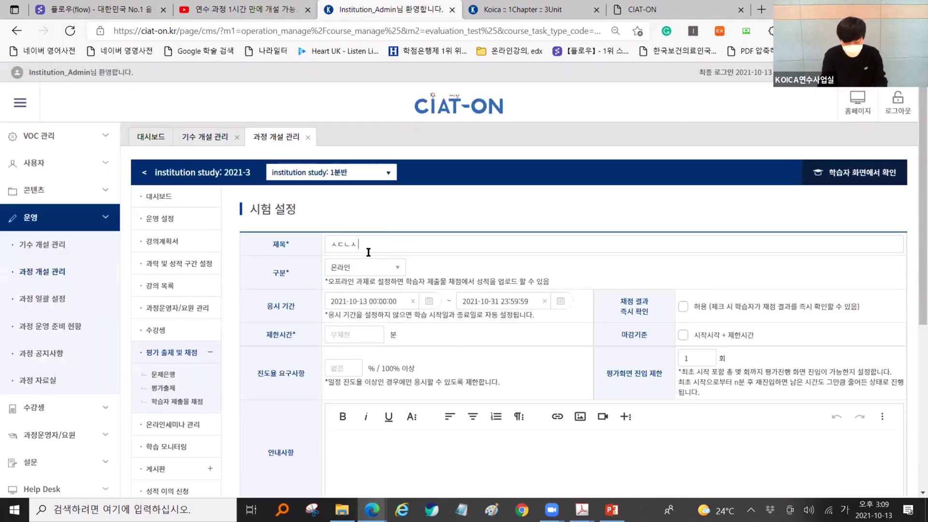
key(ctrl+a)
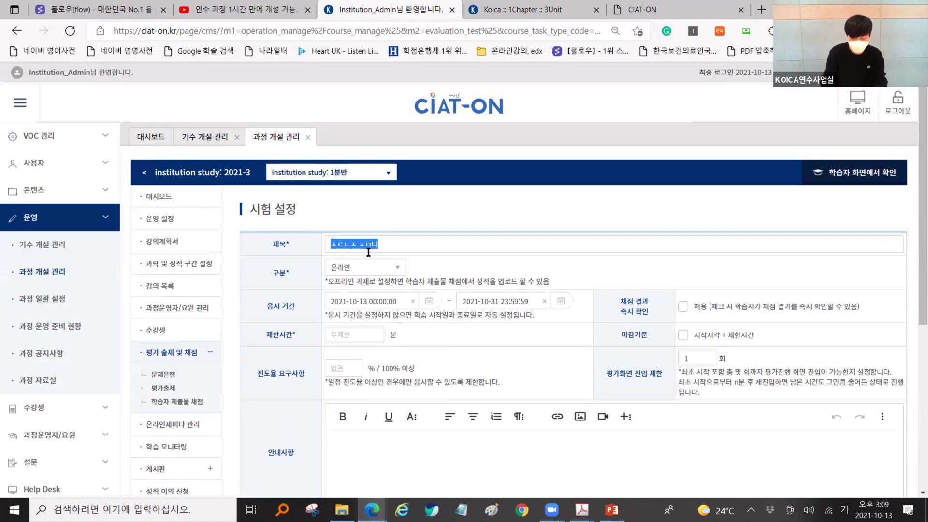
key(Hangul)
text(test task)
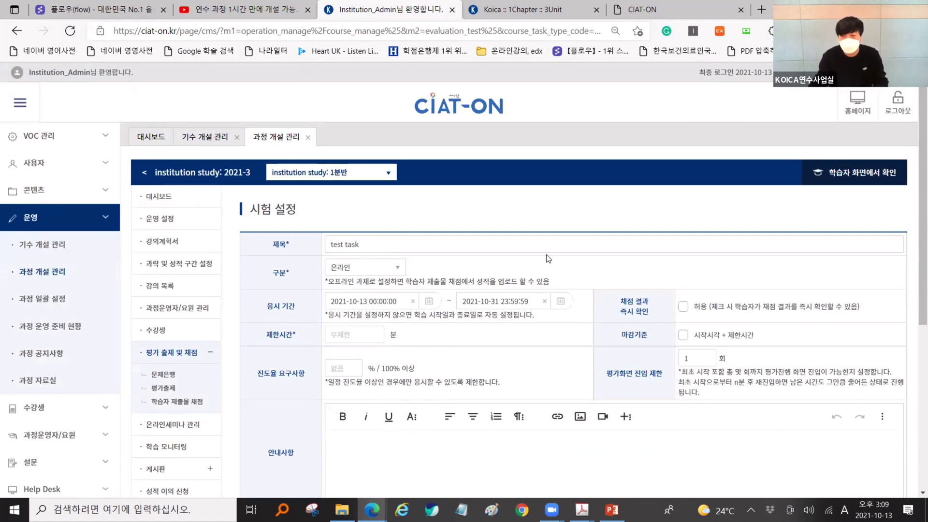
scroll(547, 254, down, 1)
scroll(800, 378, down, 6)
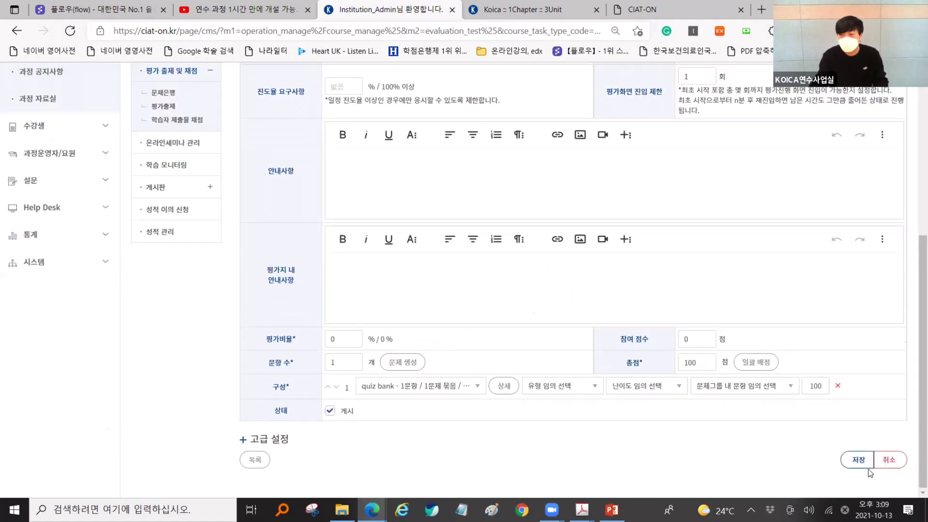
click(857, 460)
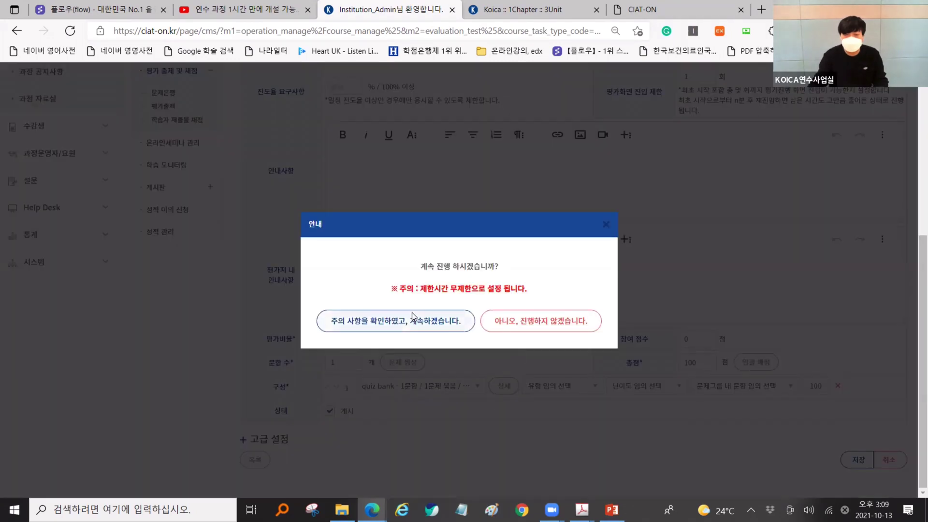
click(425, 322)
Open the add-evaluation choices, reload the page, then close the stalled admin tab.
click(889, 229)
right_click(660, 222)
click(691, 220)
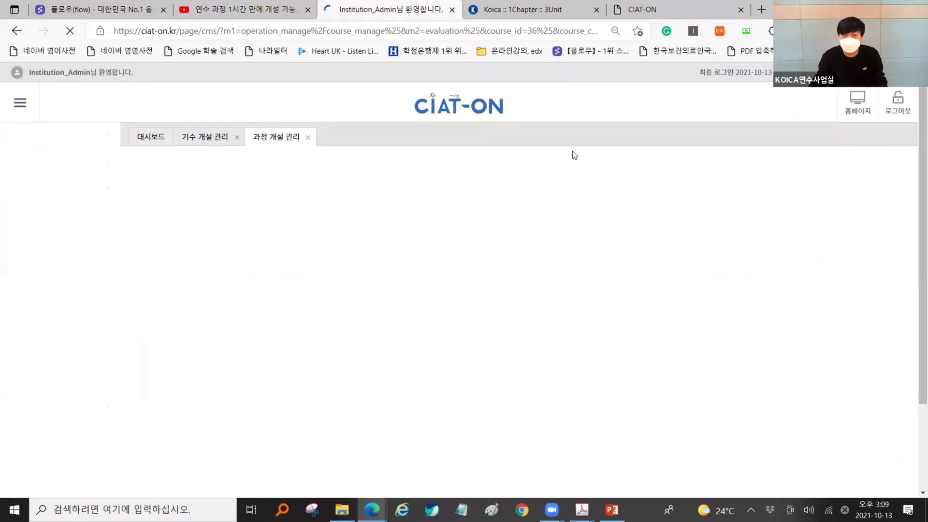
key(ctrl+w)
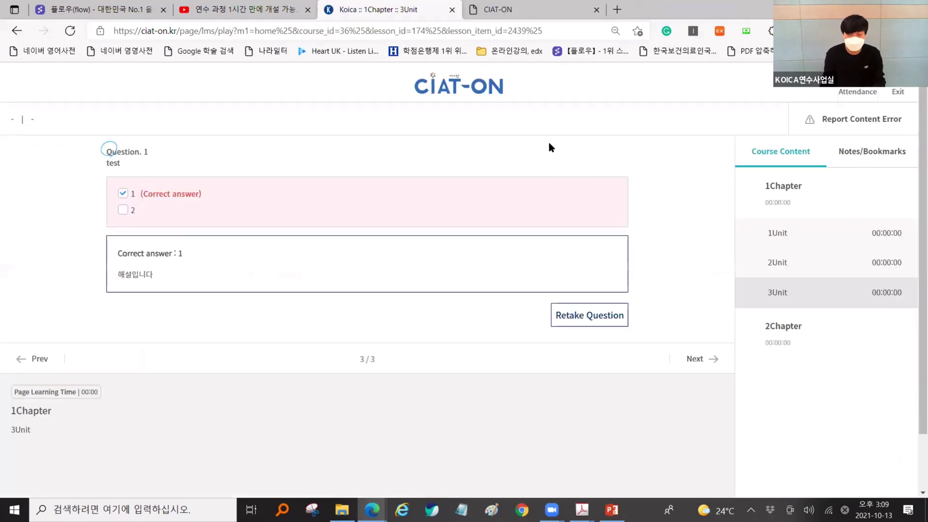
Close the learner quiz tab and reopen the CIAT-ON admin at ciat-on.kr/page/ in a new tab.
key(ctrl+w)
key(ctrl+t)
text(ciat-on.kr/.)
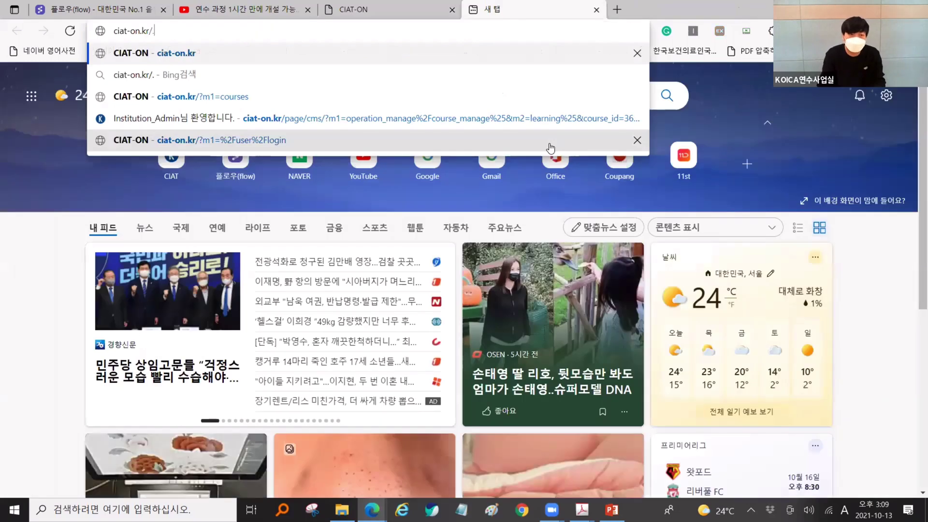
key(BackSpace)
text(pag)
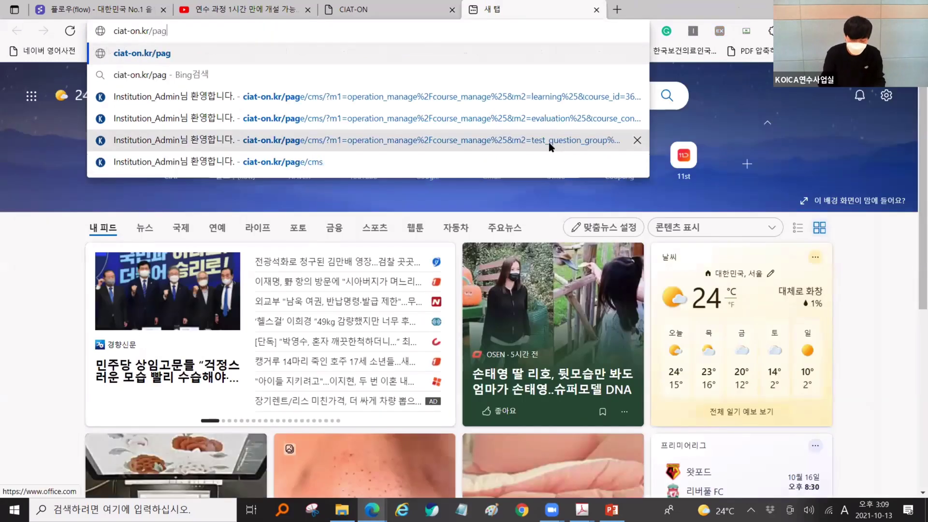
text(e/)
click(478, 161)
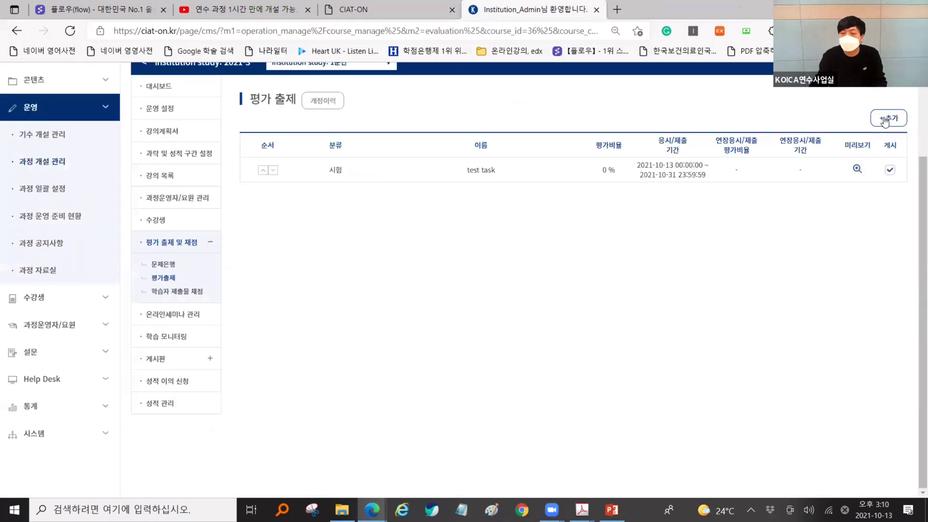
click(885, 120)
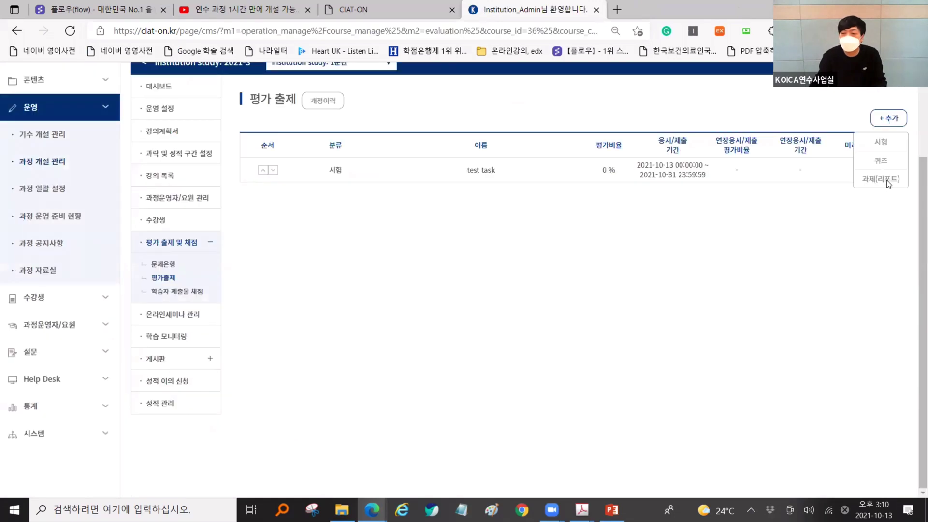
Start a new assignment and enter its title (task1).
click(890, 184)
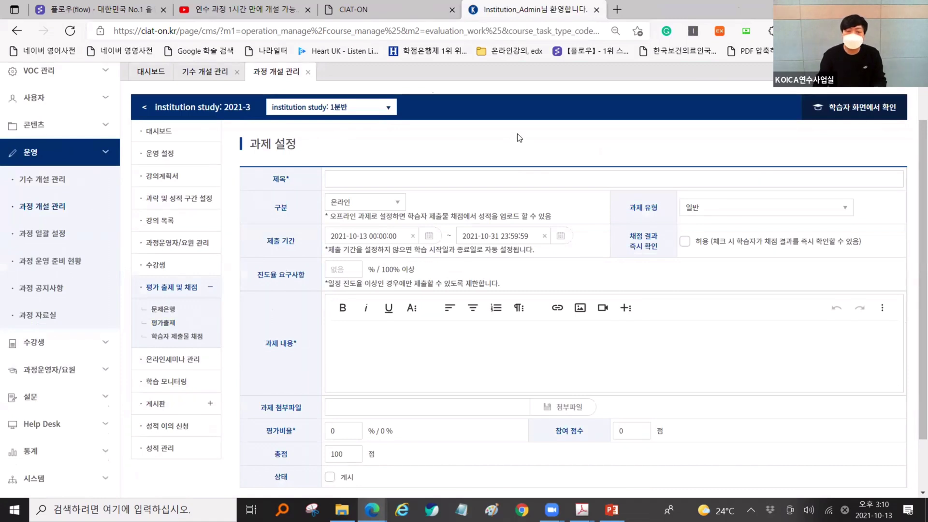
scroll(519, 137, down, 1)
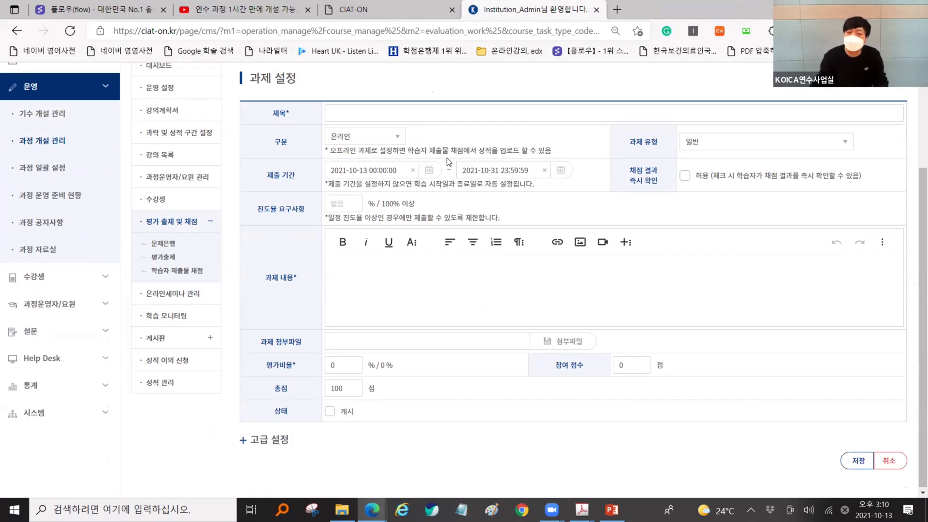
scroll(391, 168, up, 2)
click(398, 170)
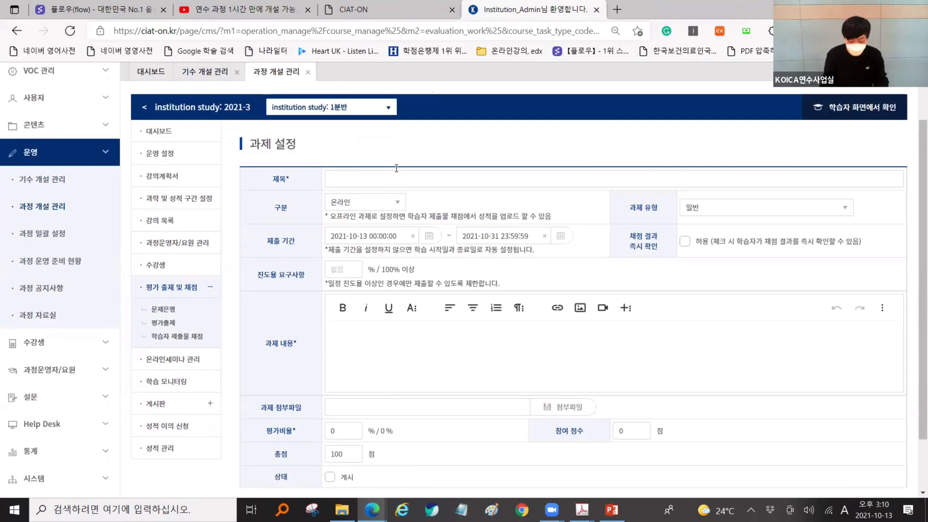
text(tes)
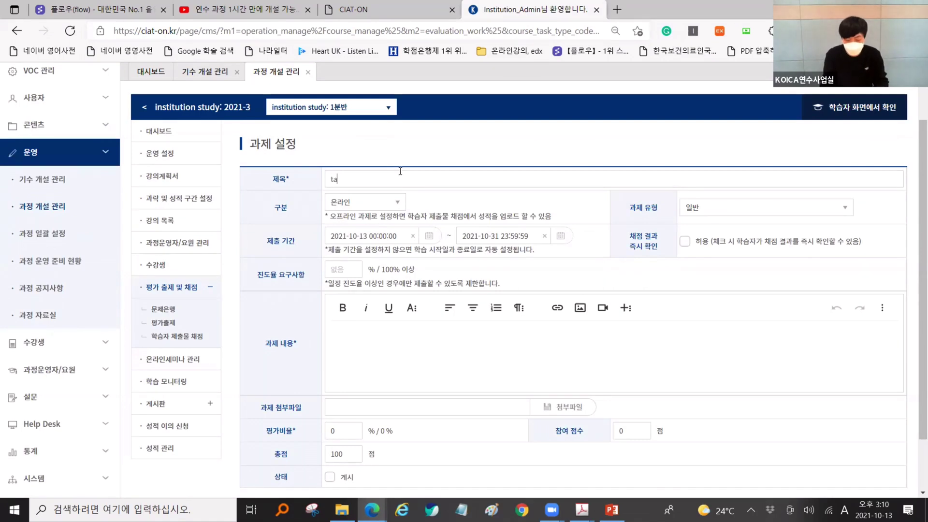
text(sk1)
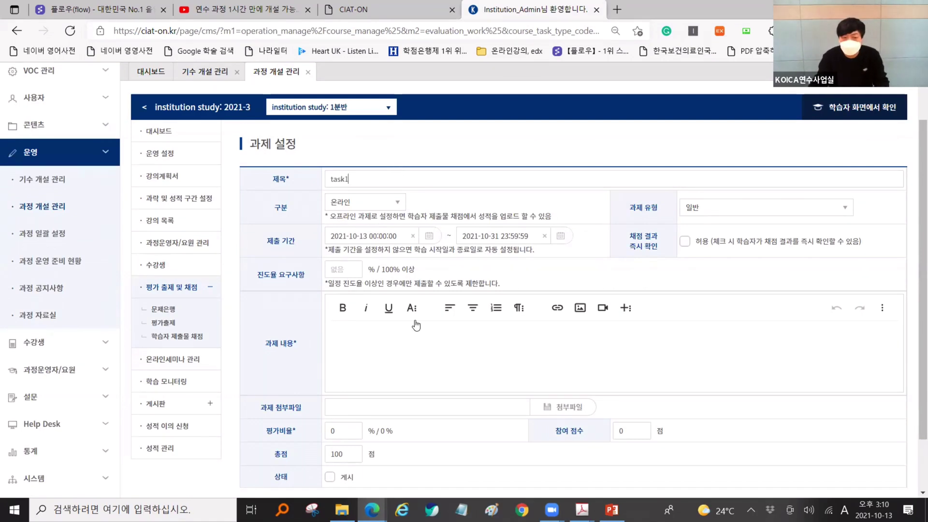
click(398, 359)
scroll(398, 360, down, 1)
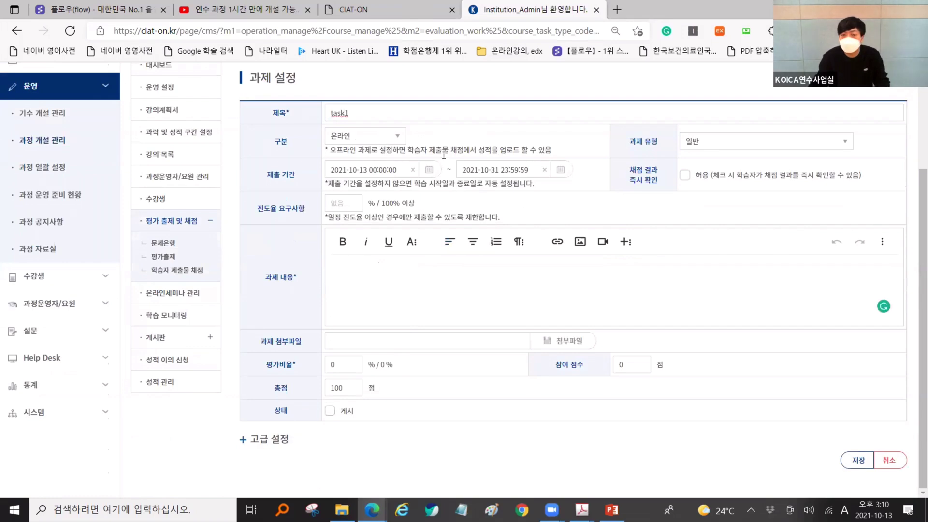
Mark the assignment as posted and enter 'task' as its content.
click(399, 283)
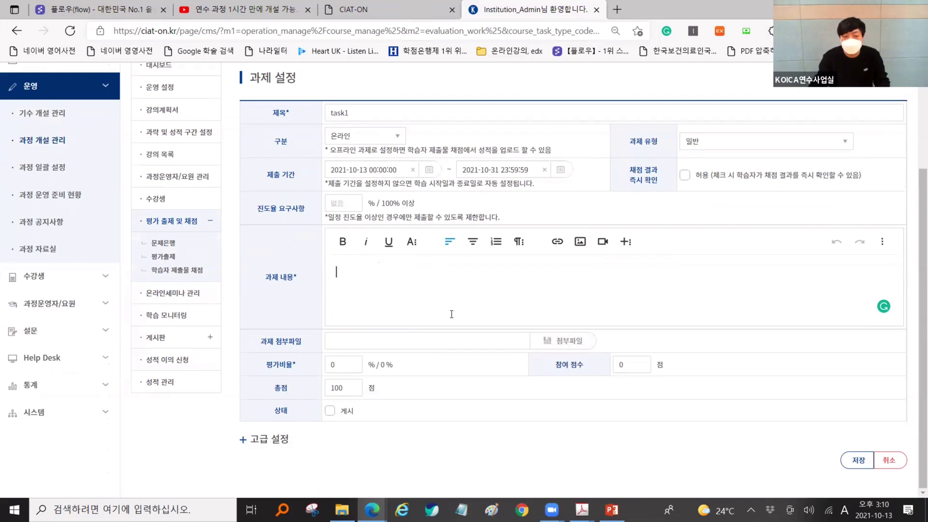
click(343, 414)
click(377, 302)
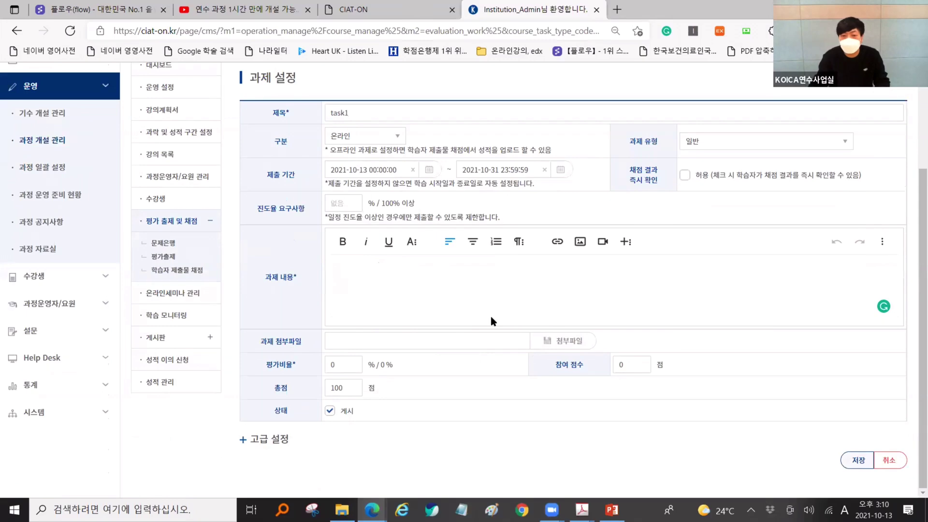
key(Return)
text(task)
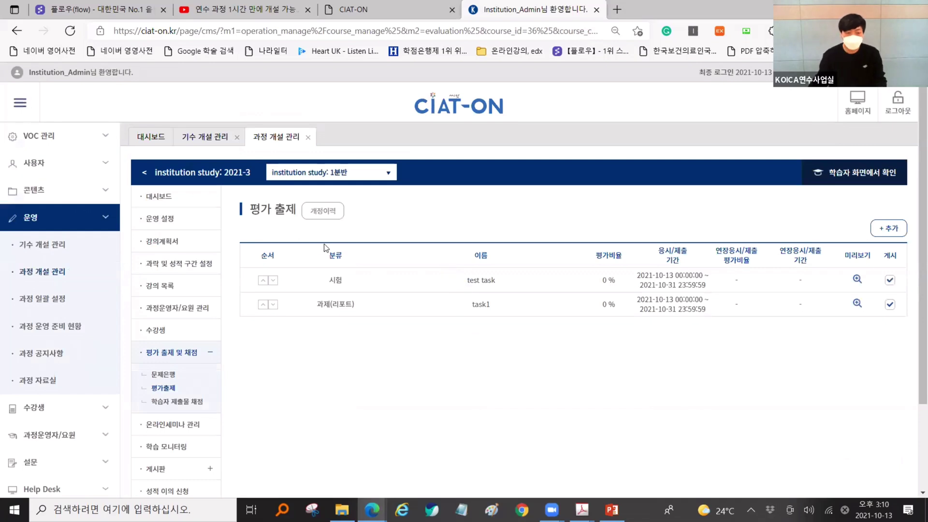
Look through the course's syllabus, lecture list and question bank pages.
scroll(325, 248, down, 2)
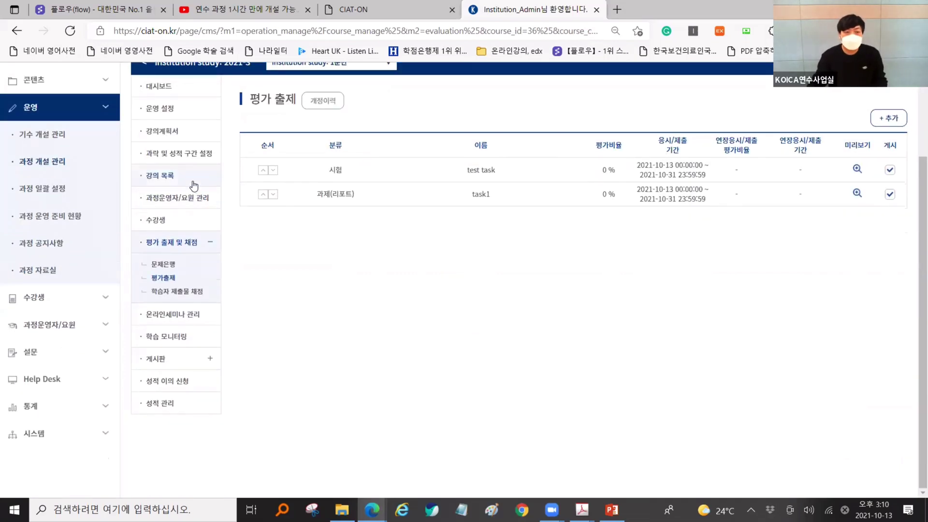
scroll(193, 186, up, 1)
click(197, 199)
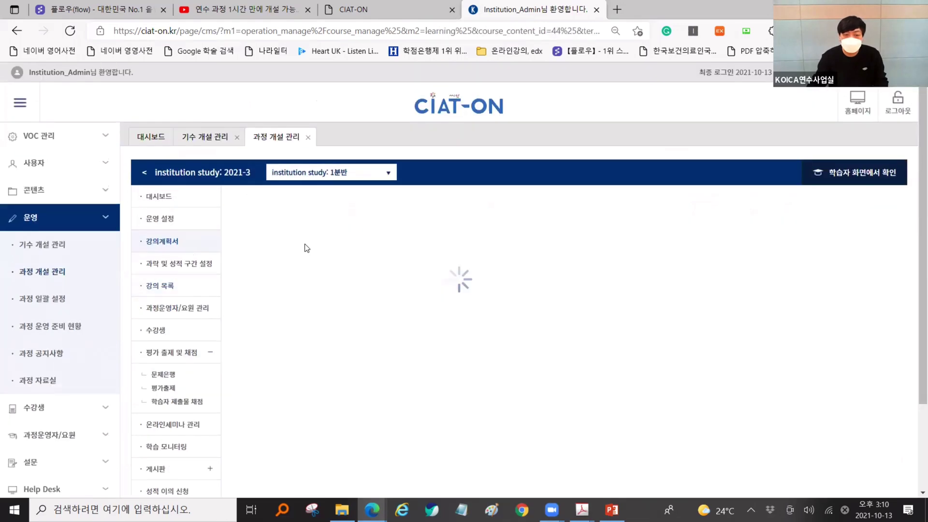
click(306, 245)
scroll(260, 296, down, 1)
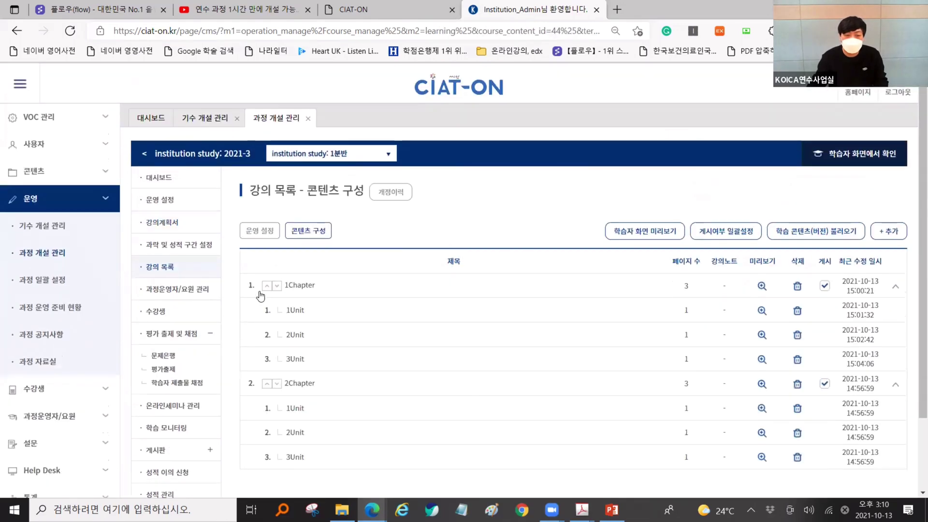
scroll(260, 296, down, 2)
click(183, 268)
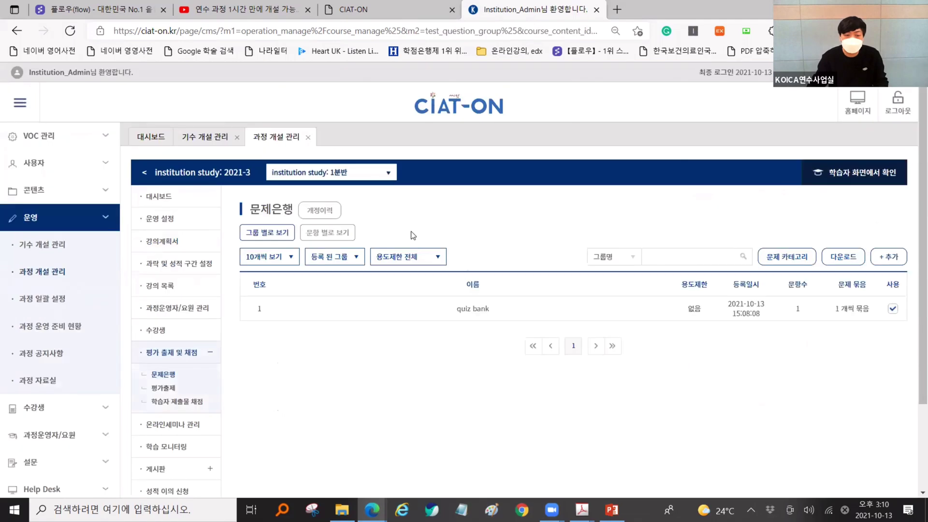
scroll(333, 334, down, 2)
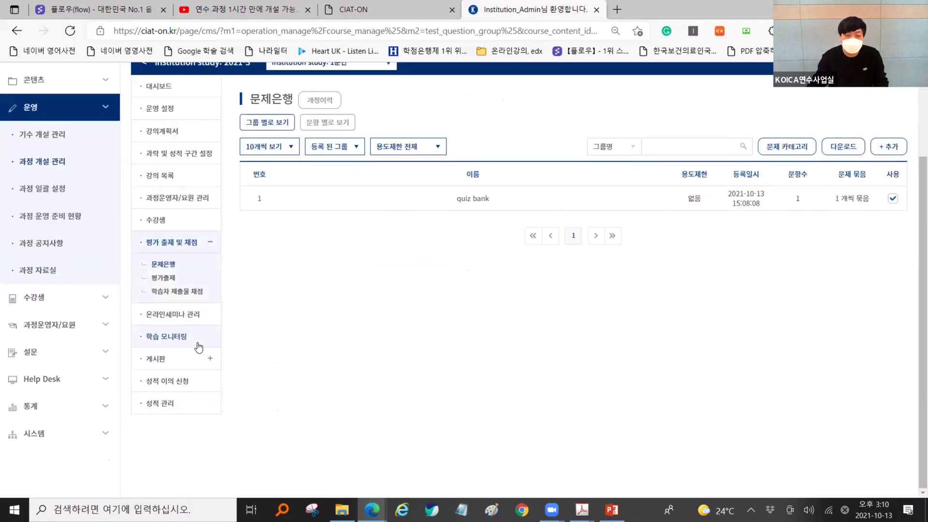
Visit learning monitoring and enrolled students, opening and cancelling the add-students dialog.
click(198, 347)
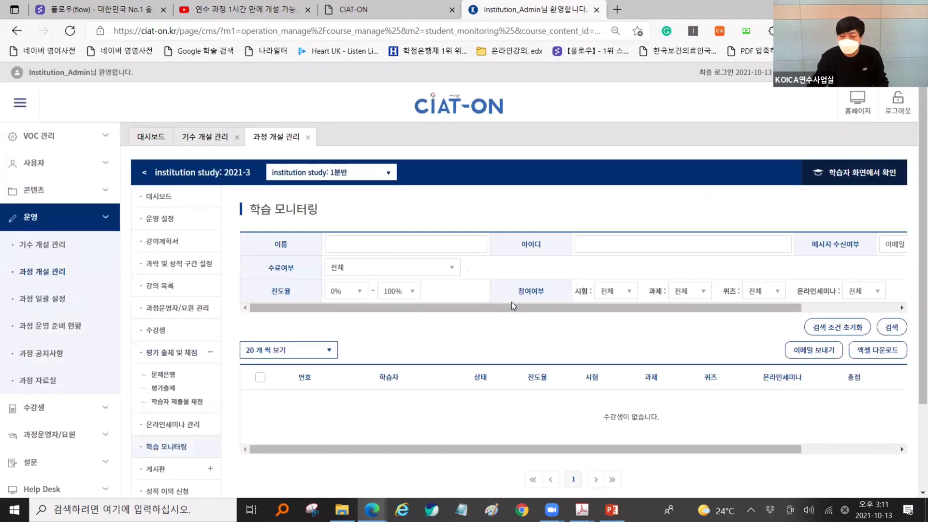
click(162, 334)
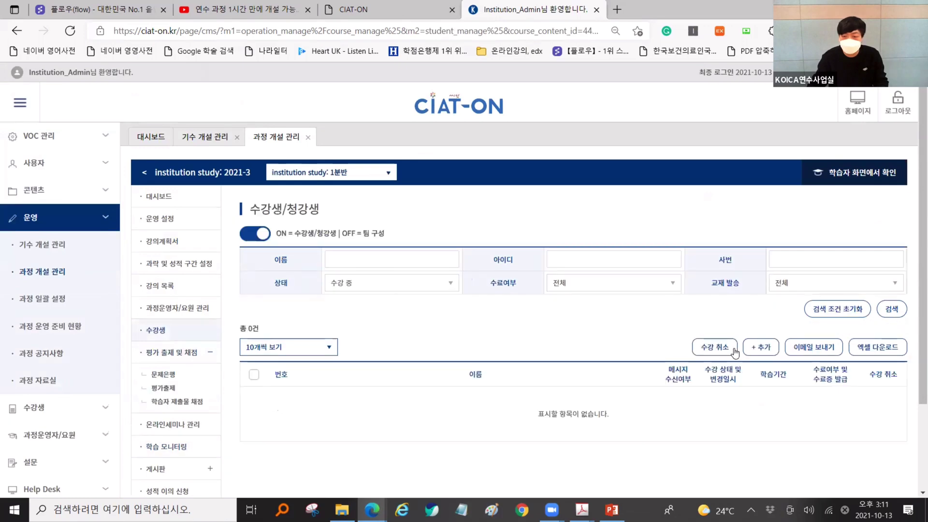
click(752, 348)
click(481, 317)
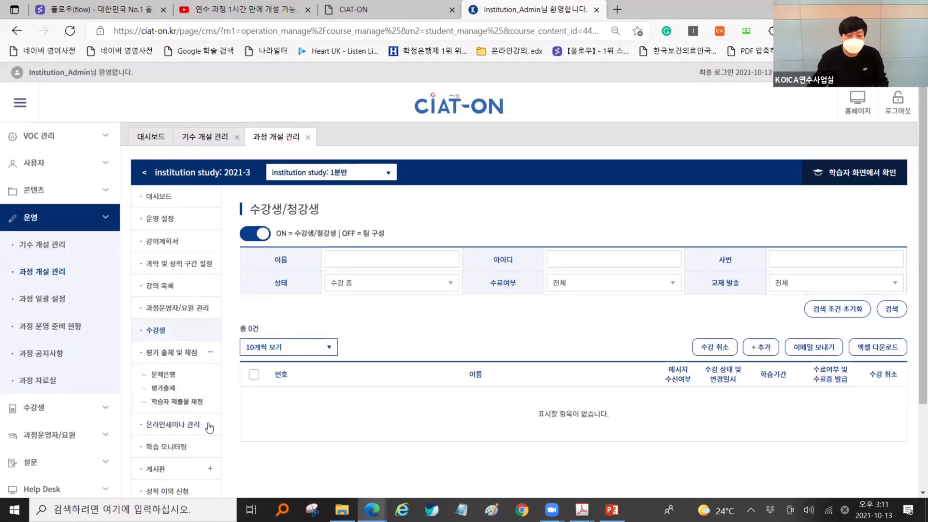
Return to the learning monitoring page and review its empty learner table.
click(203, 425)
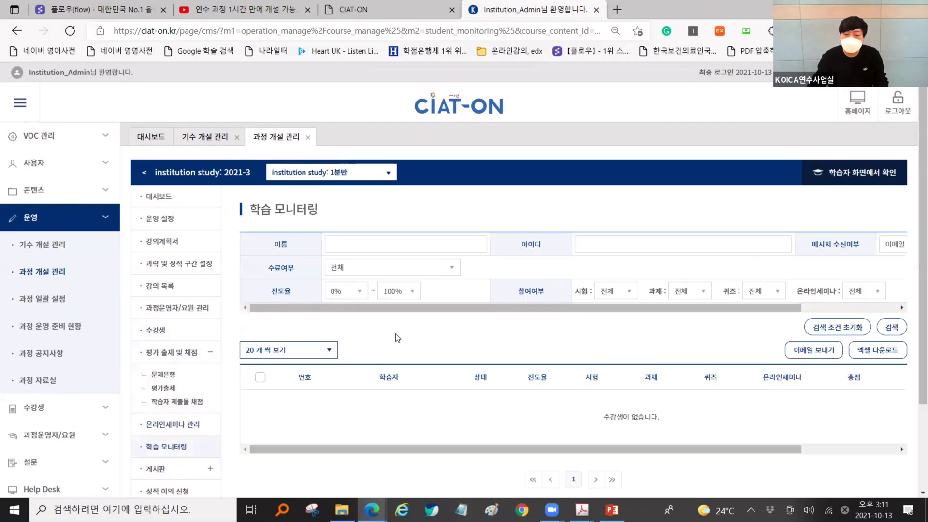
scroll(395, 333, down, 2)
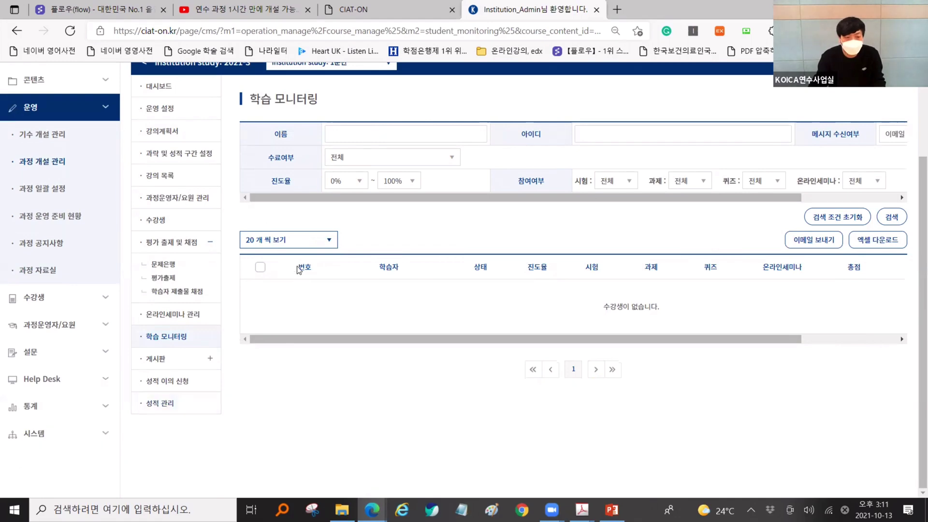
scroll(285, 252, up, 1)
scroll(270, 235, up, 1)
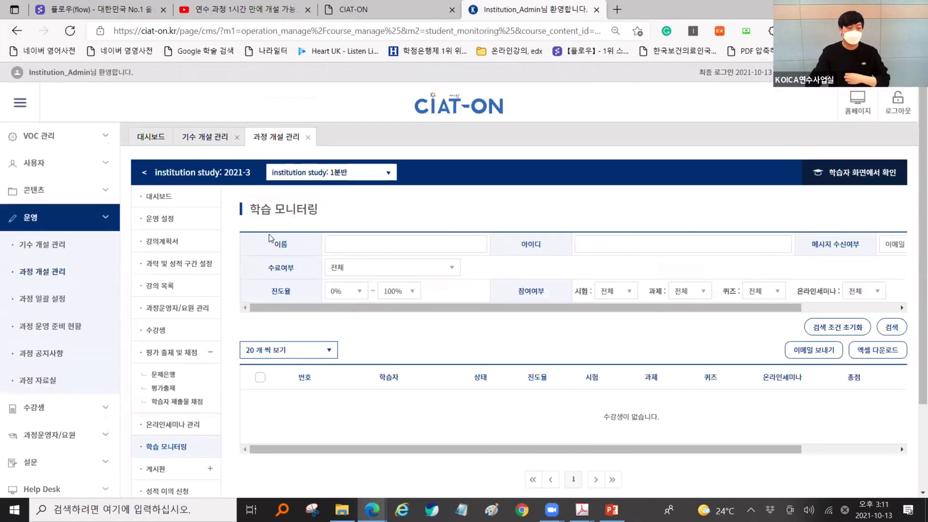
scroll(254, 293, down, 1)
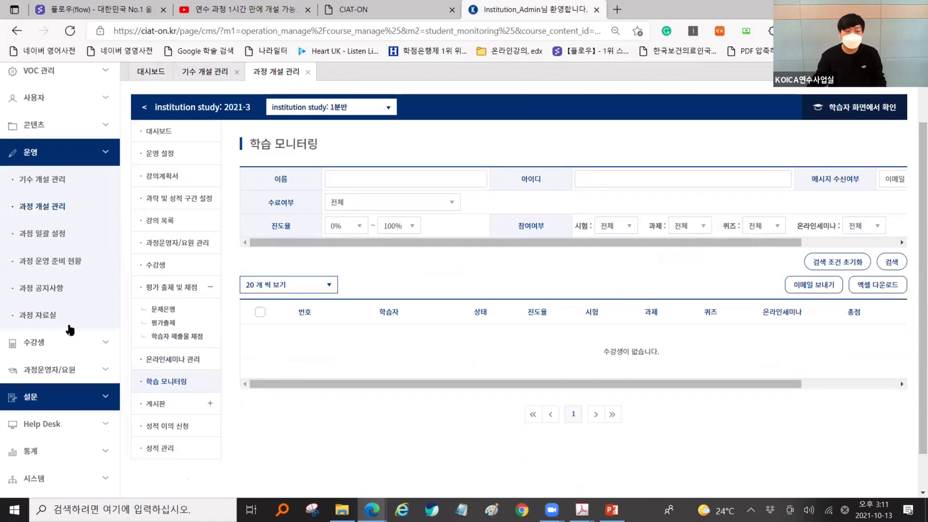
scroll(70, 254, up, 1)
scroll(71, 258, down, 2)
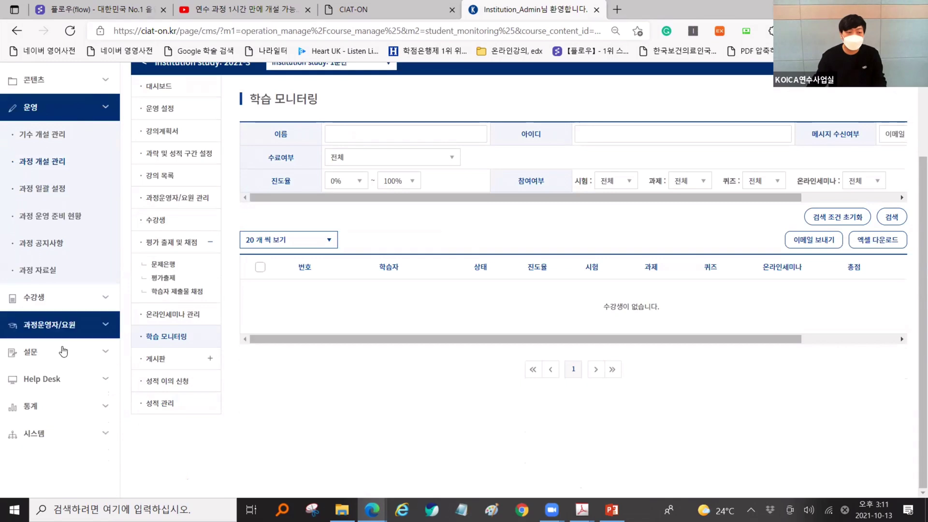
Start registering a new survey form from survey form management.
click(66, 354)
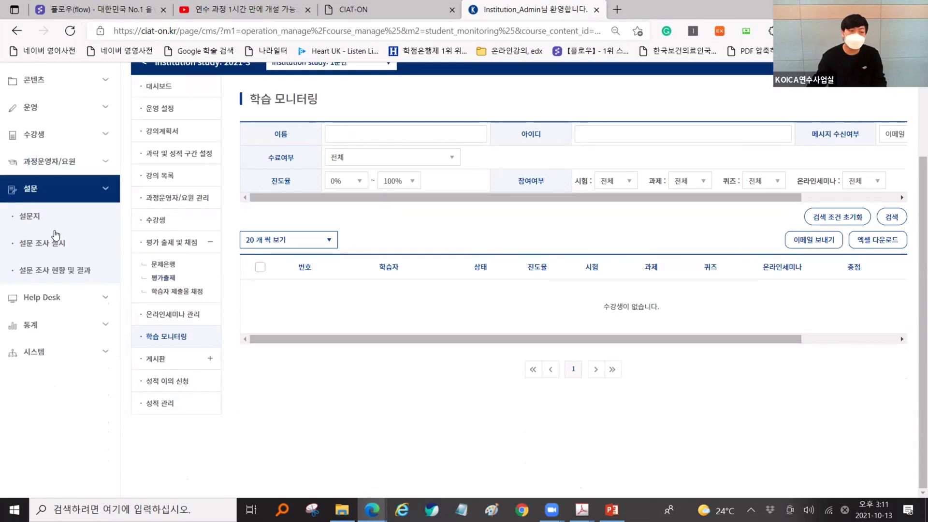
click(46, 224)
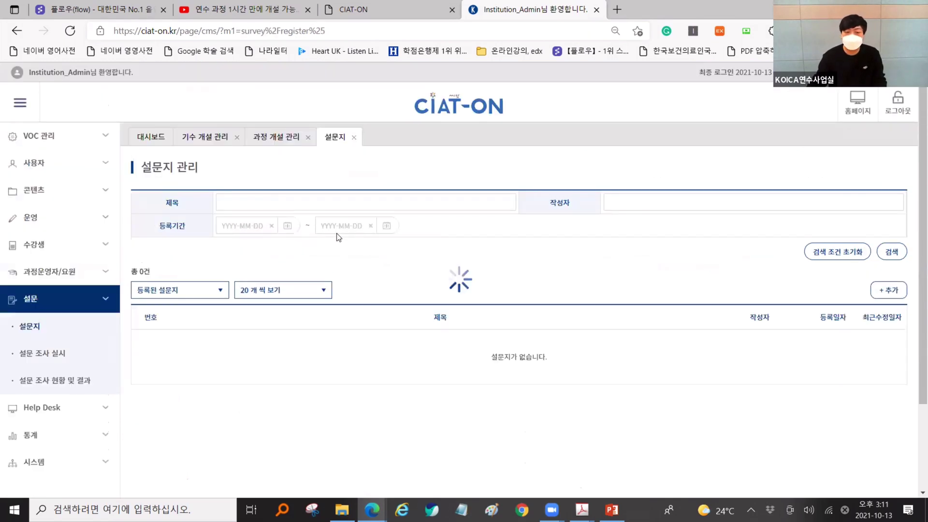
click(888, 290)
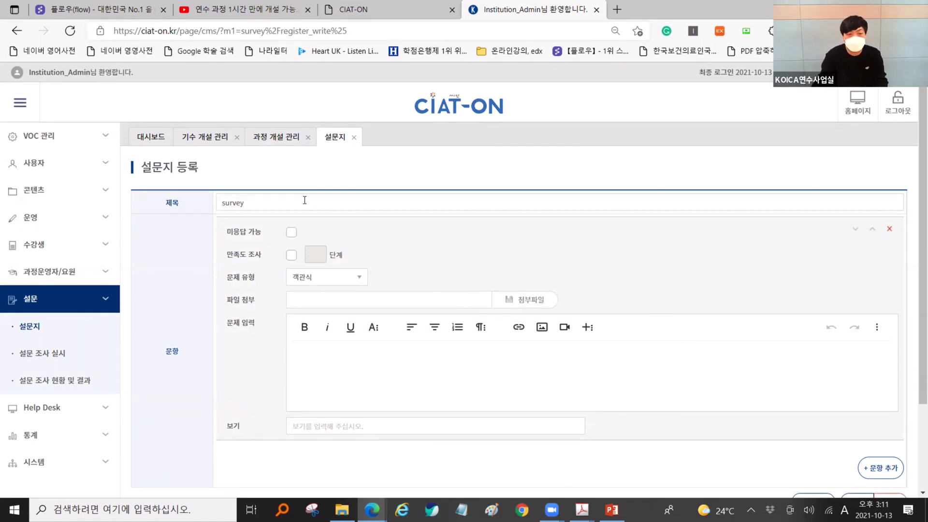
scroll(250, 293, down, 3)
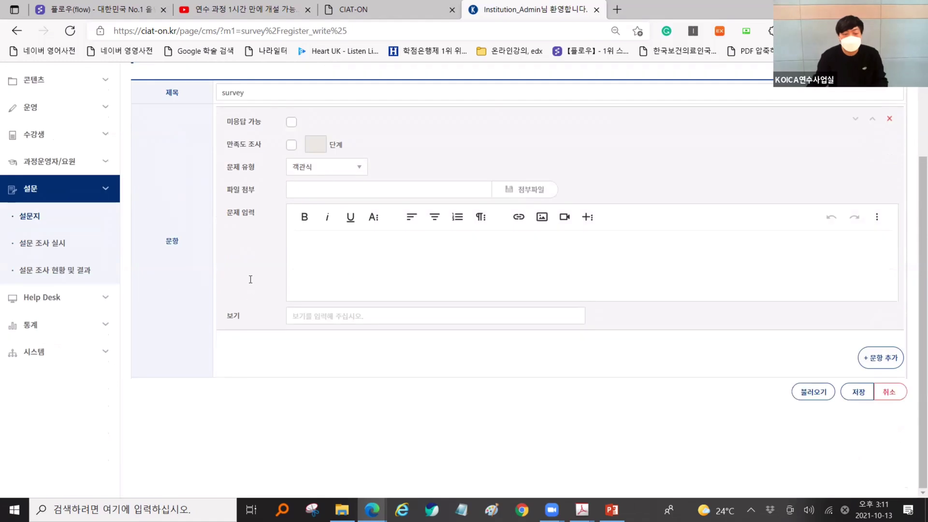
scroll(250, 279, up, 2)
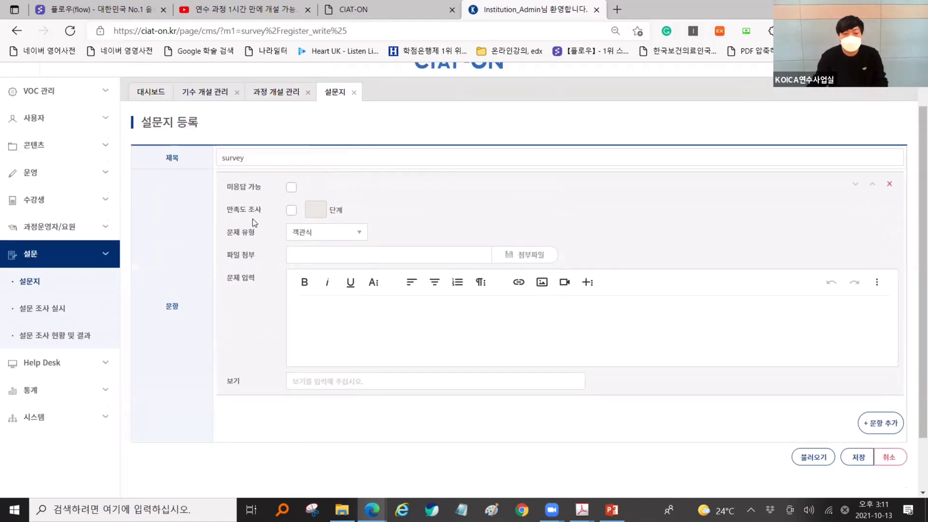
Make the first question a 5-point satisfaction rating with text 'survey1'.
click(292, 210)
click(333, 315)
text(te)
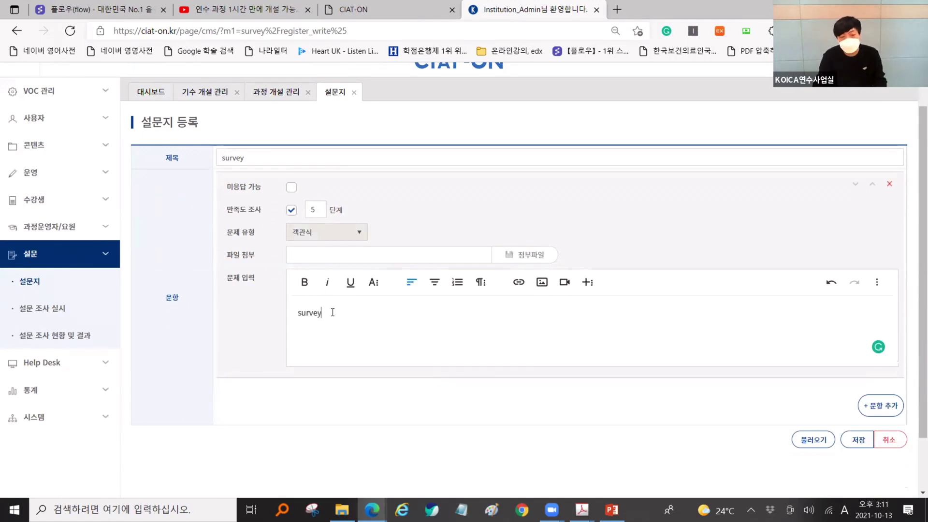
key(BackSpace)
key(BackSpace)
key(BackSpace)
key(BackSpace)
key(BackSpace)
key(BackSpace)
key(BackSpace)
key(ctrl+z)
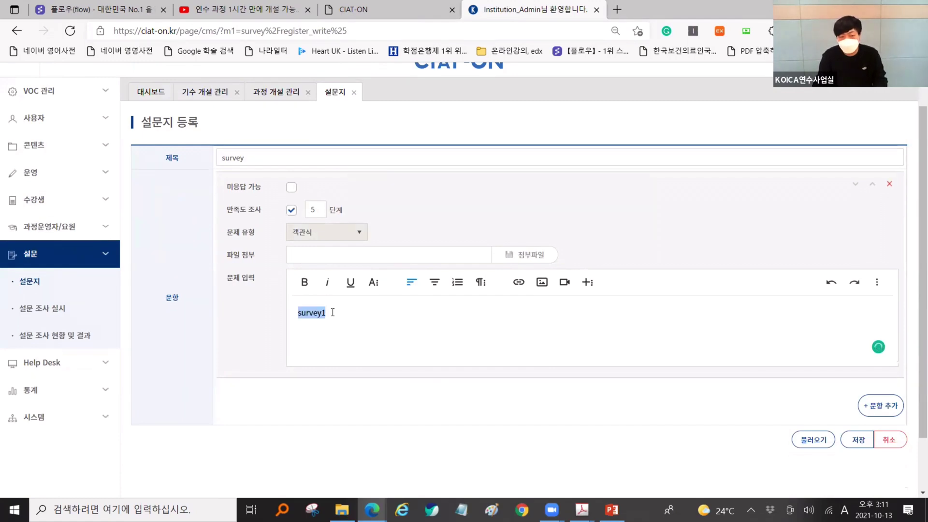
Add a second question 'survey2', save the form and dismiss the resulting error.
click(862, 403)
scroll(334, 271, down, 3)
click(345, 355)
text(survey1)
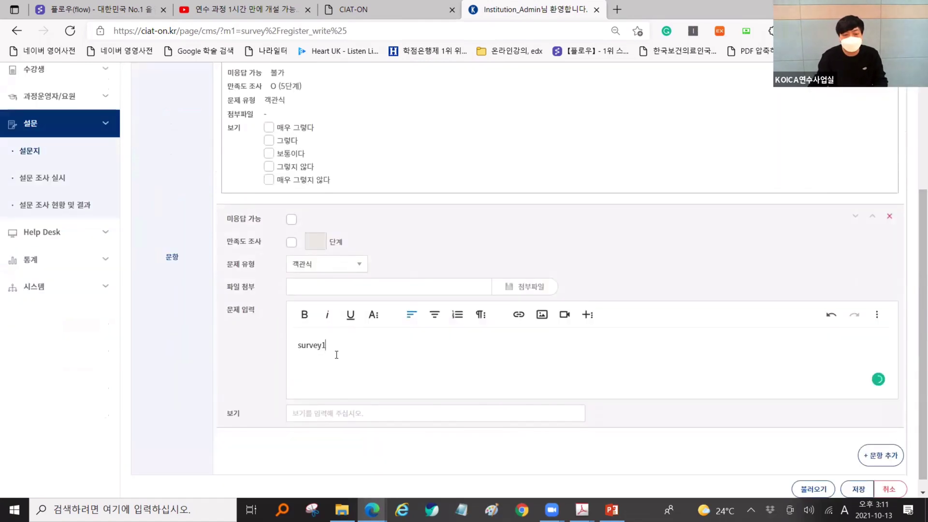
key(BackSpace)
text(2)
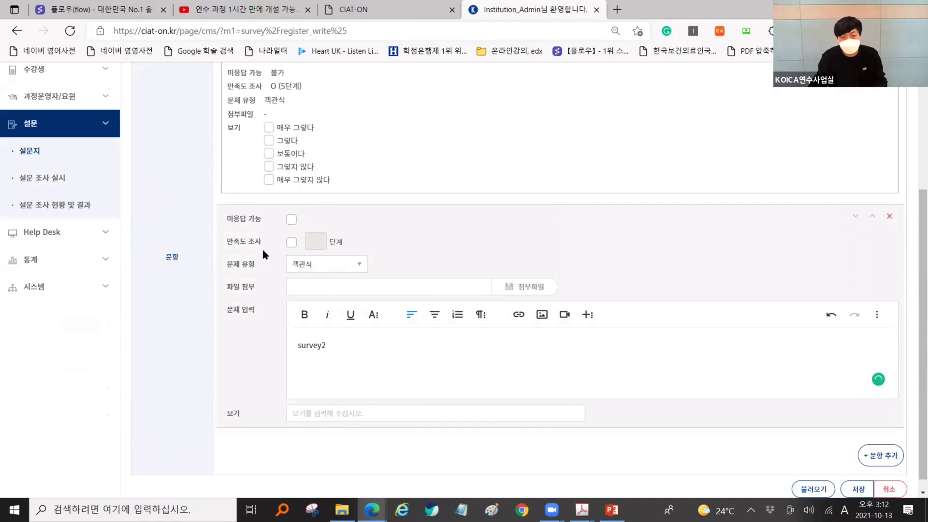
click(858, 484)
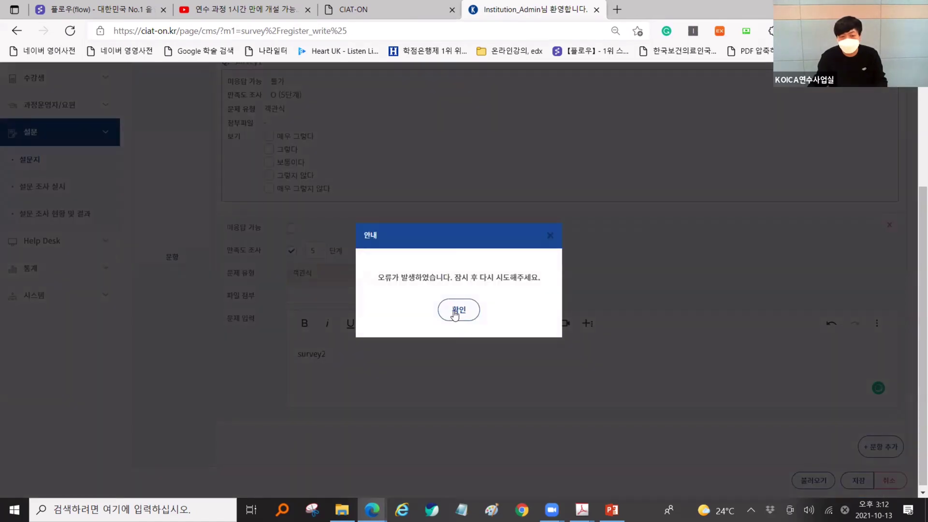
click(889, 480)
Leave the draft and try launching a survey, finding no survey forms to select.
click(890, 480)
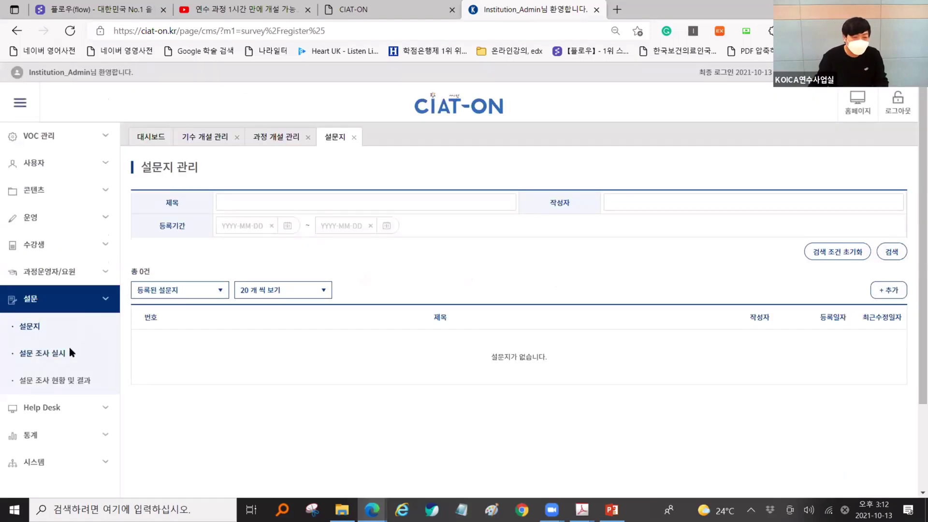
click(70, 344)
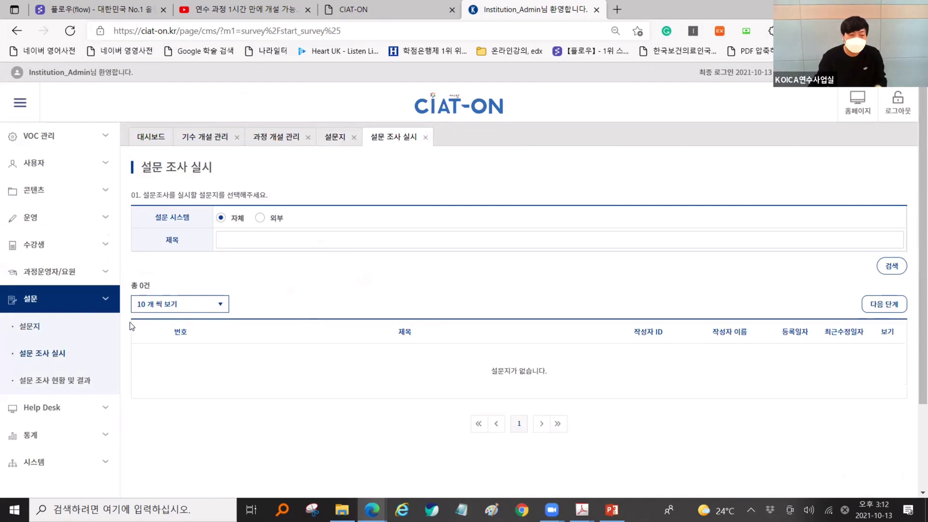
click(108, 321)
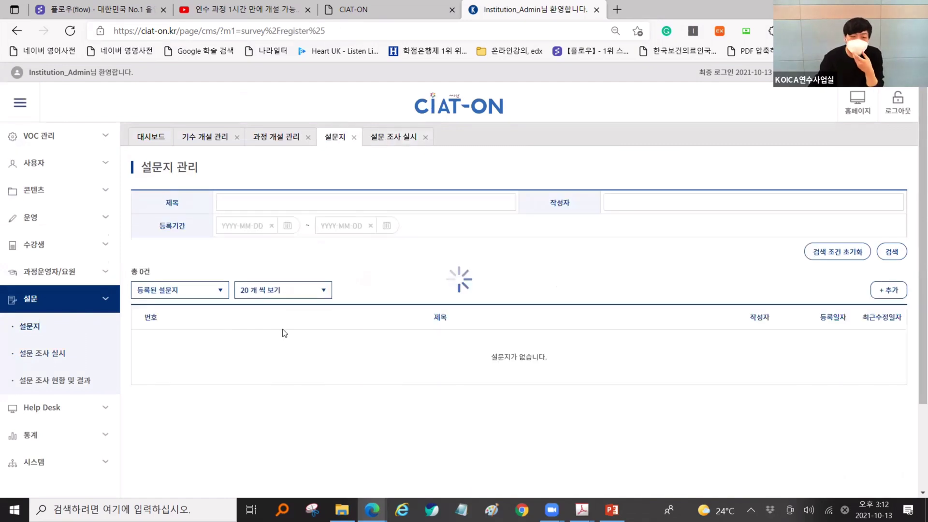
click(69, 354)
click(871, 306)
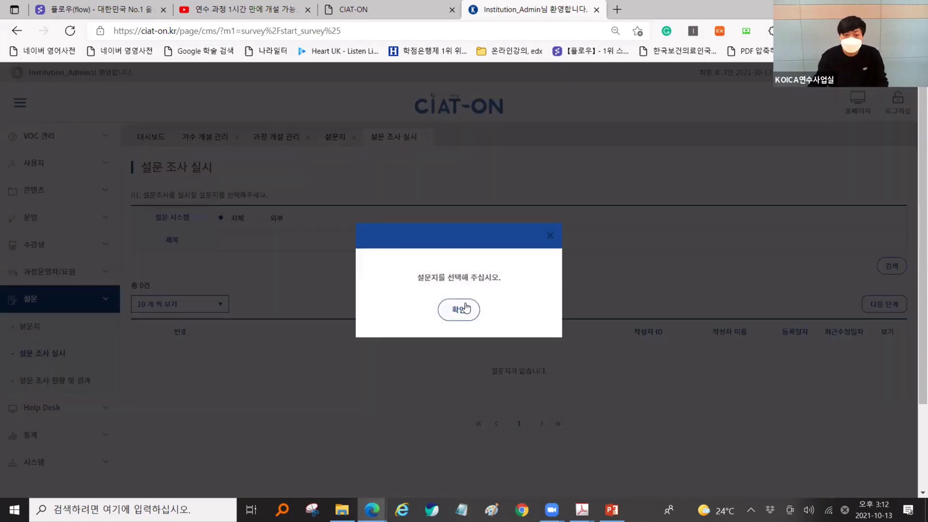
click(465, 308)
scroll(330, 284, down, 1)
Open a new private browsing window and go to the CIAT-ON site.
key(ctrl+t)
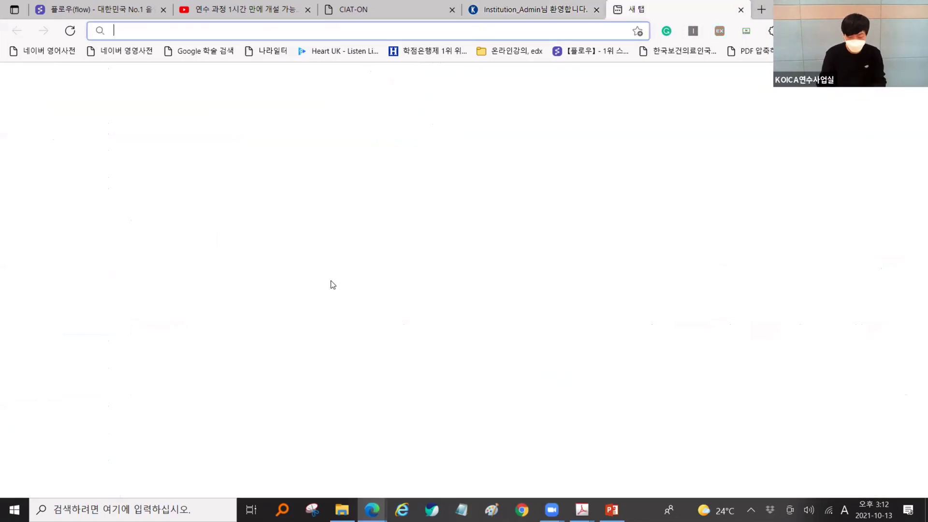
key(ctrl+n)
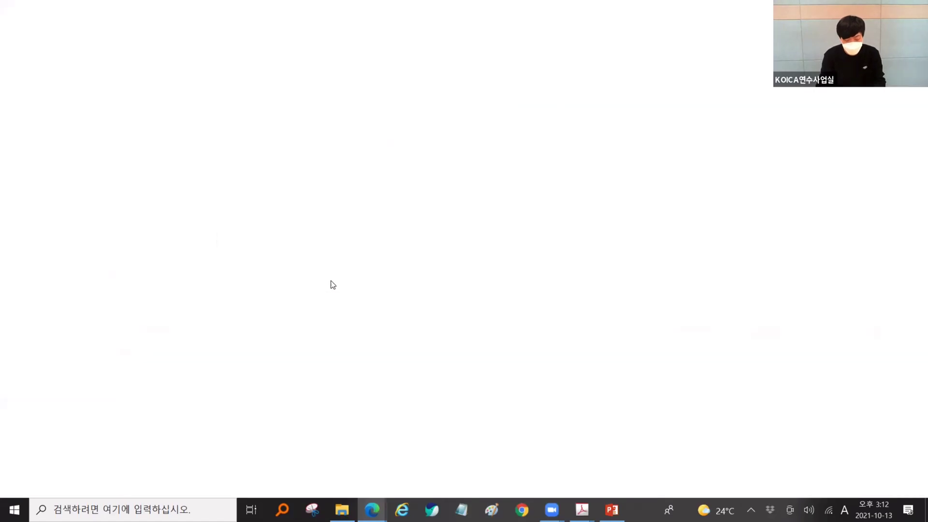
text(cia)
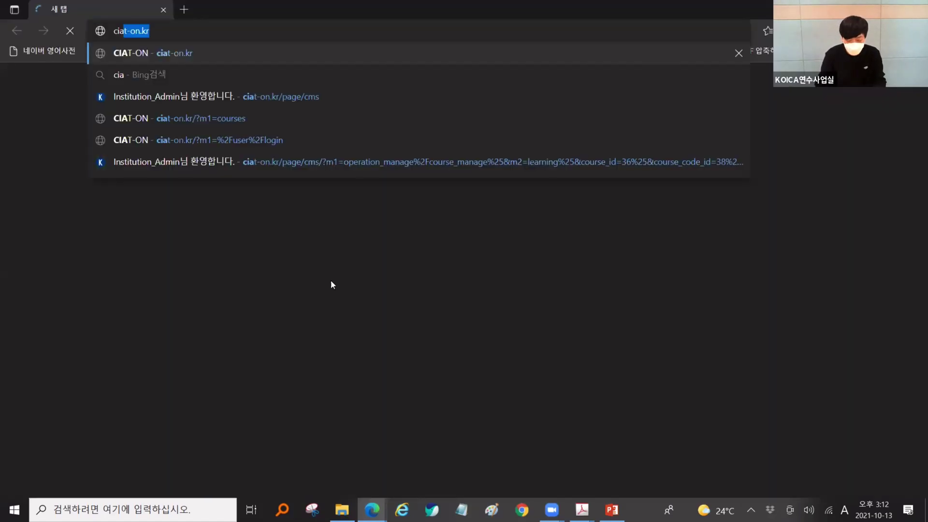
key(End)
text(/)
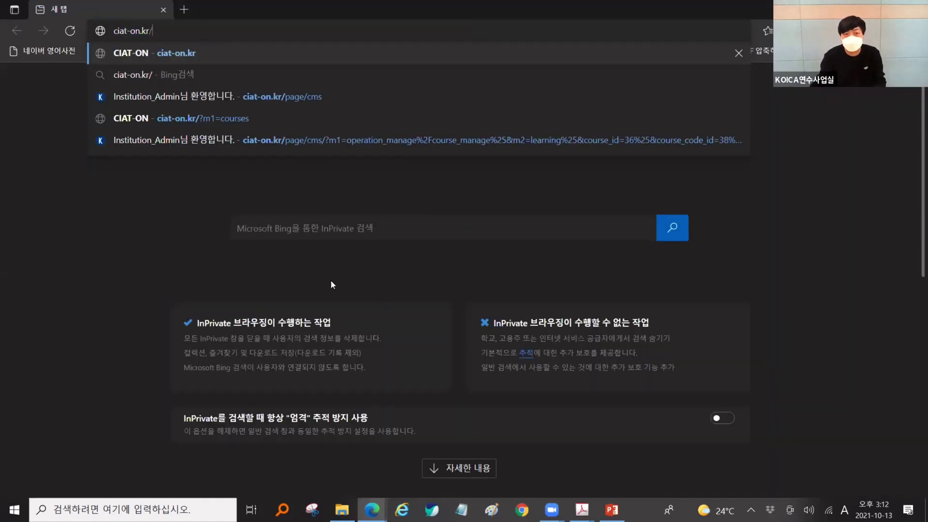
key(Return)
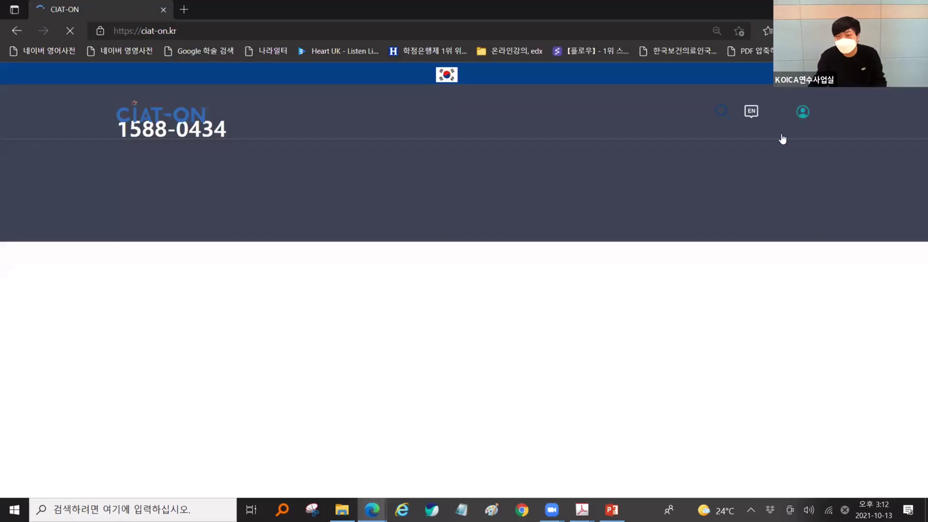
Sign in with the saved administrator ID and password, dismissing the notice.
click(783, 139)
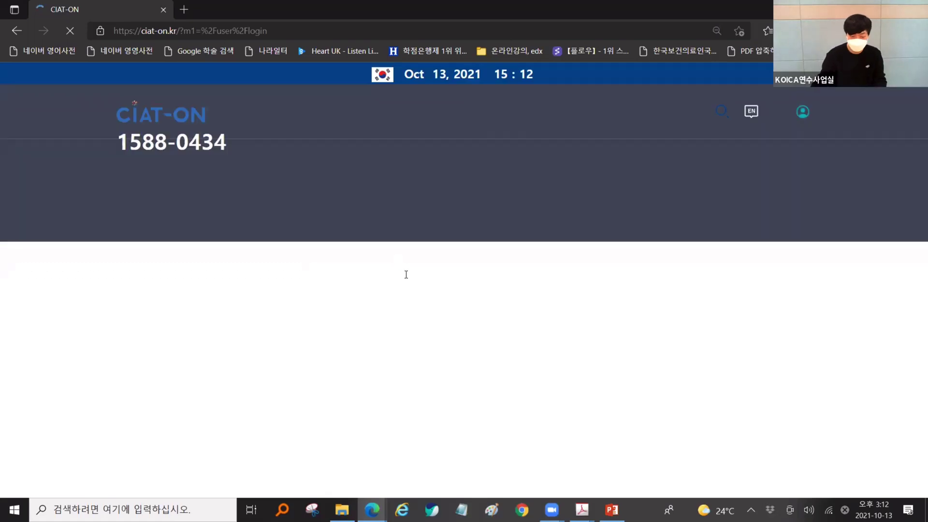
click(406, 274)
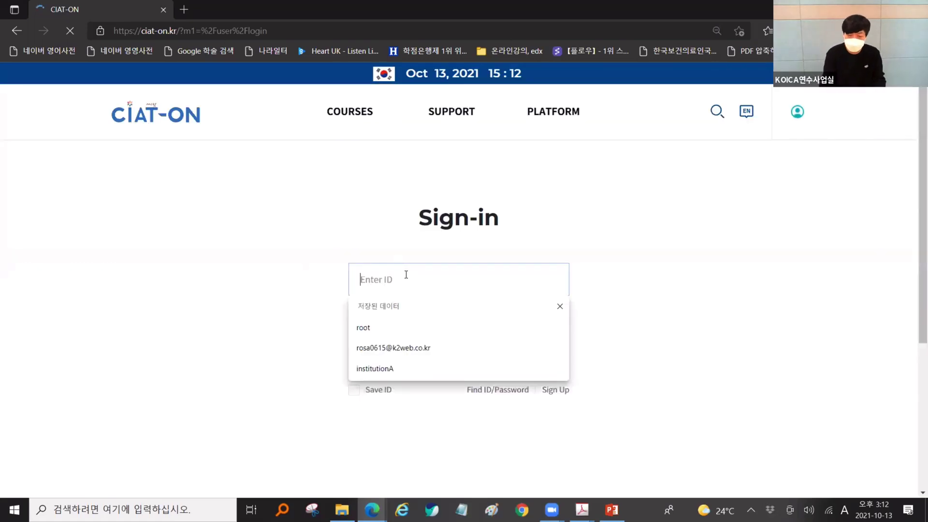
key(Down)
key(Return)
text(******)
key(Return)
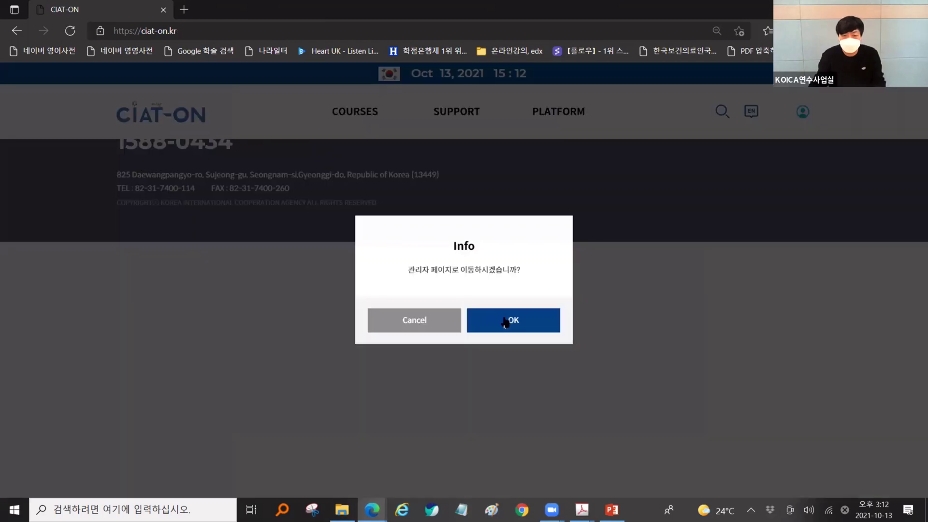
click(506, 323)
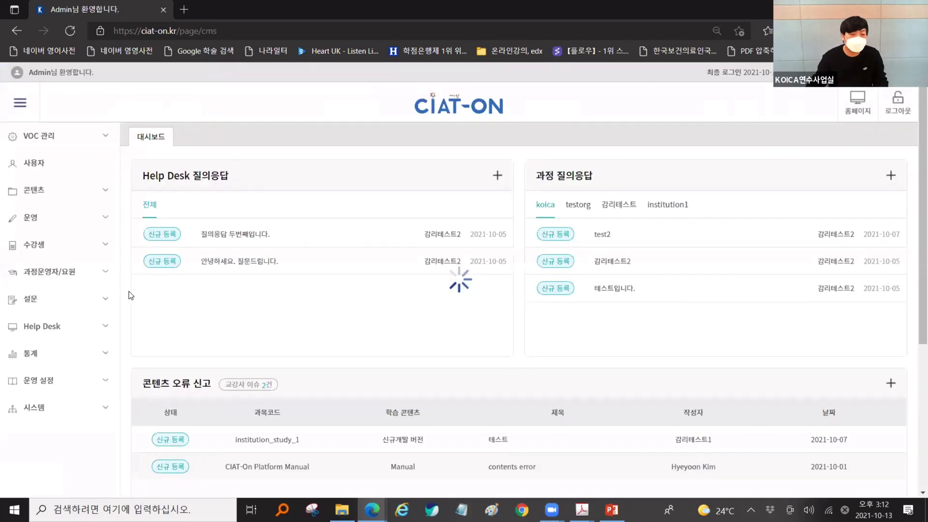
Open the survey form list under the admin Survey menu.
click(90, 305)
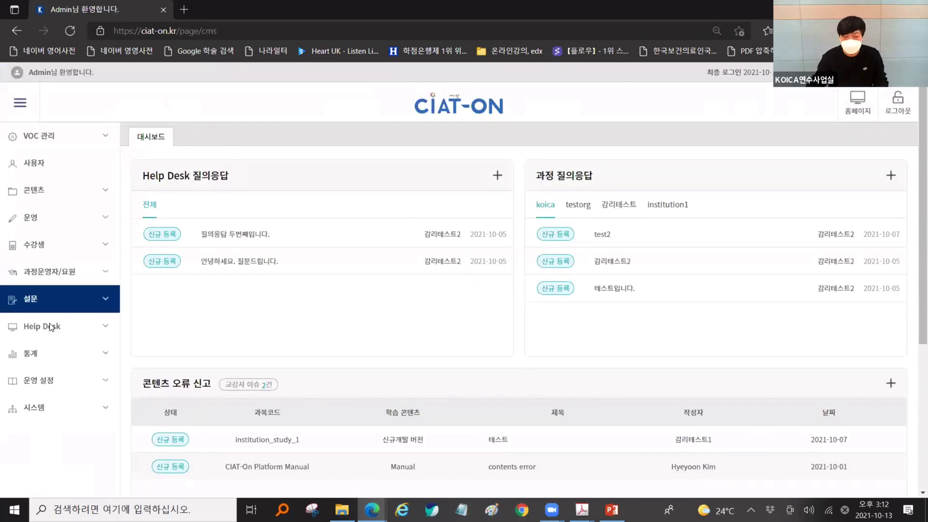
click(52, 327)
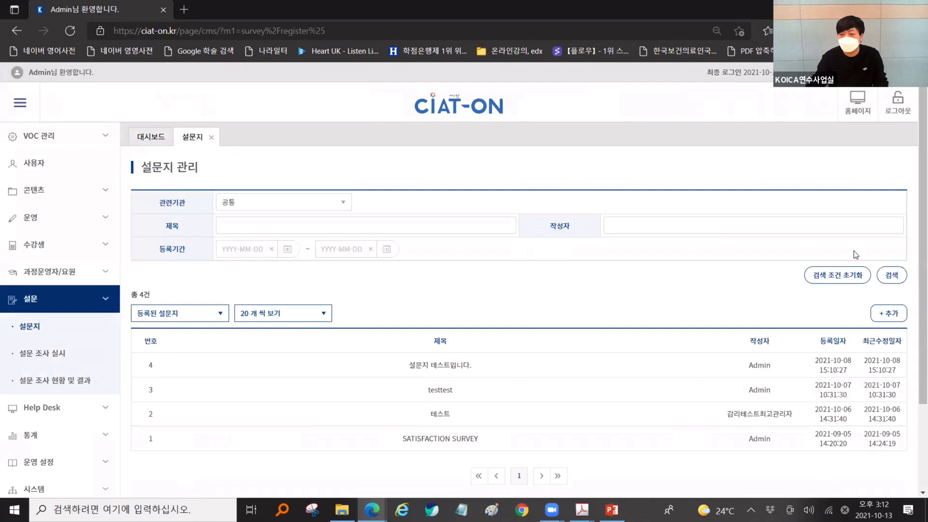
scroll(884, 259, down, 2)
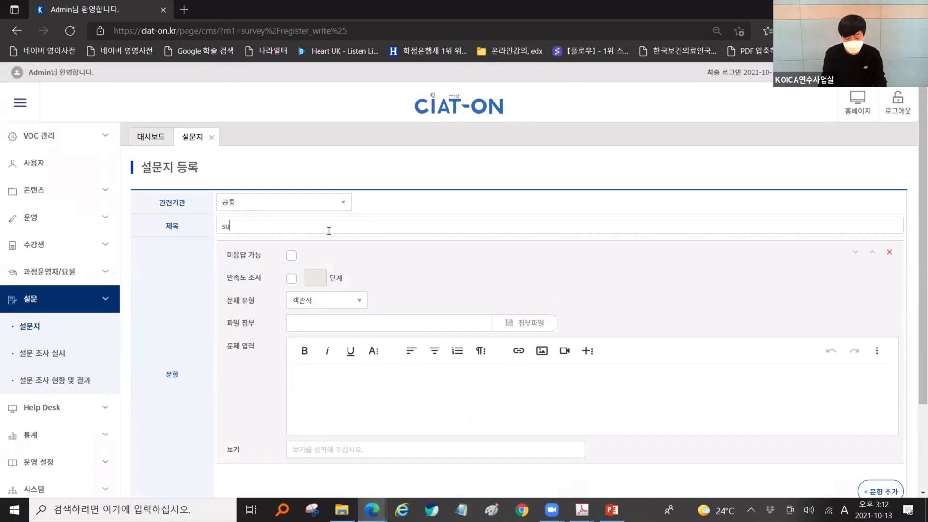
Set up the first question as a satisfaction rating reading 'survey1'.
key(Tab)
key(ctrl+c)
click(295, 223)
scroll(296, 216, down, 1)
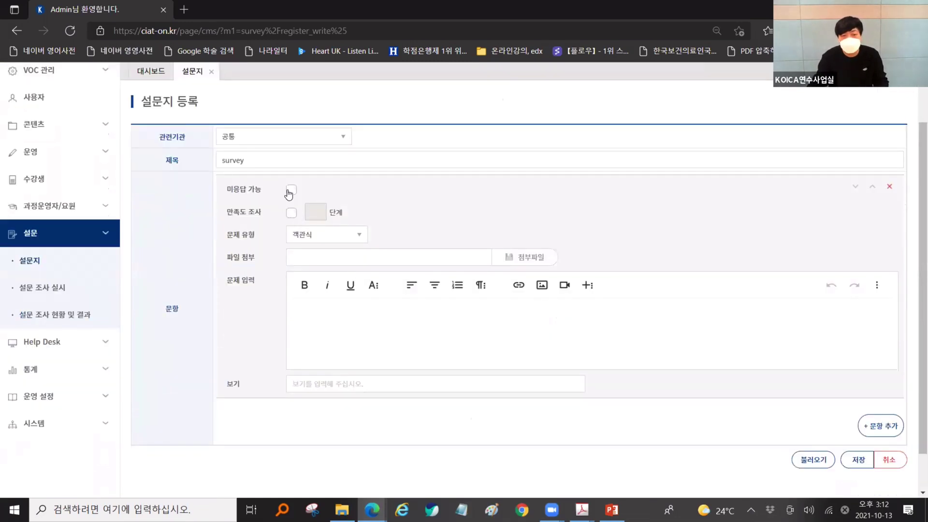
click(292, 213)
click(338, 310)
text(survey1)
Add a second satisfaction-rating question 'survey2' and save the survey.
click(881, 409)
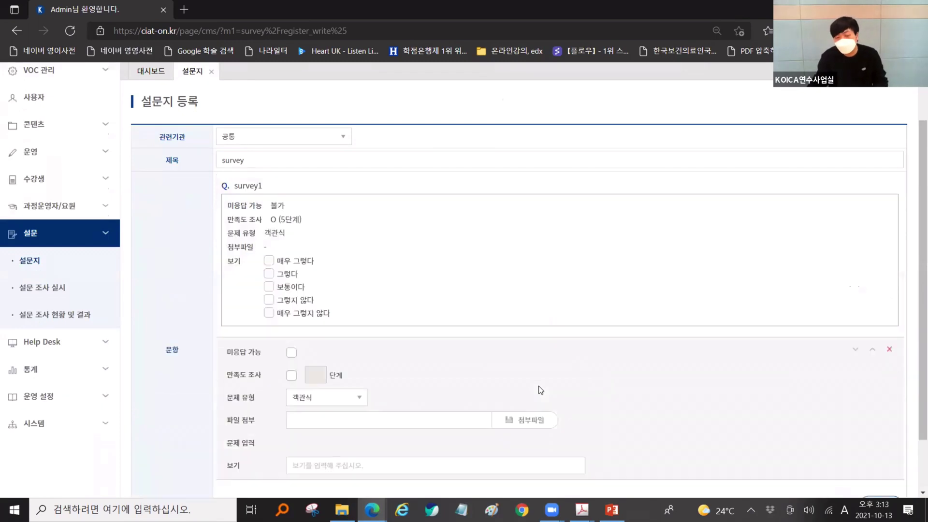
scroll(539, 386, down, 2)
click(341, 353)
text(survey)
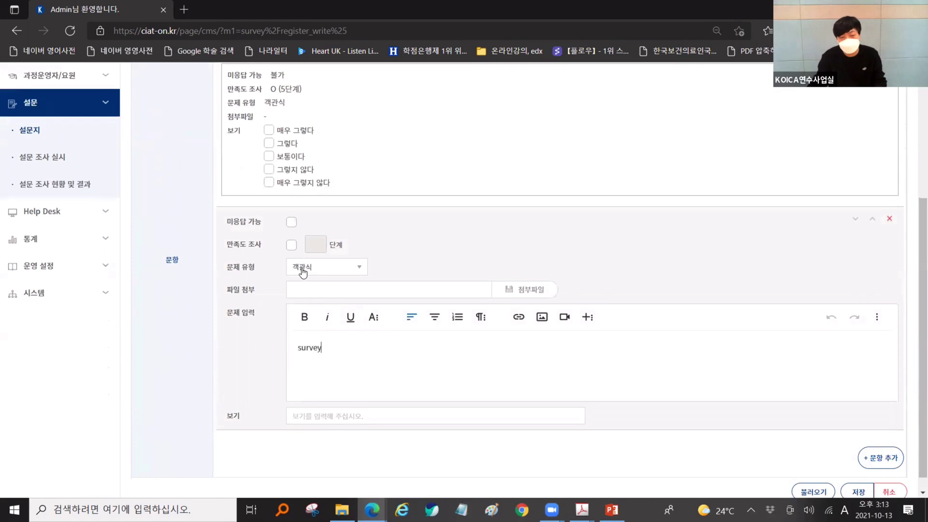
text(2)
click(292, 245)
click(857, 472)
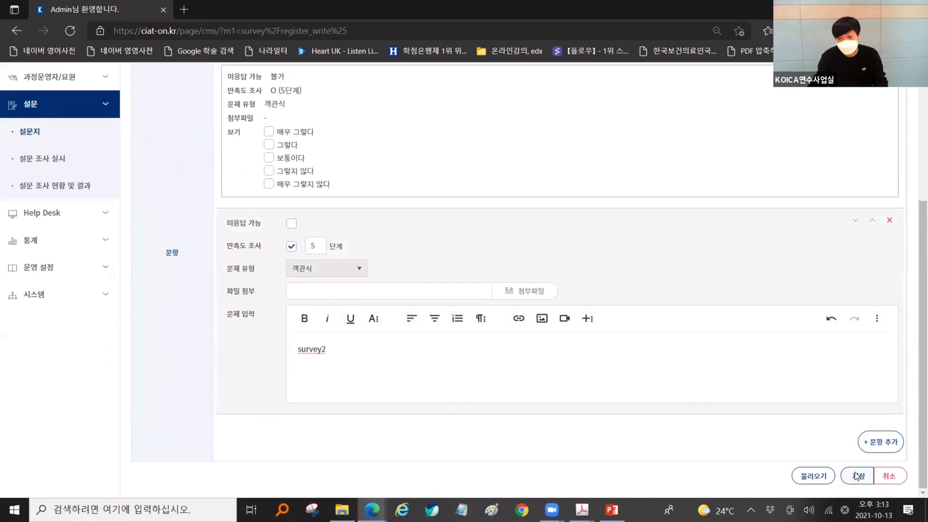
scroll(428, 304, down, 2)
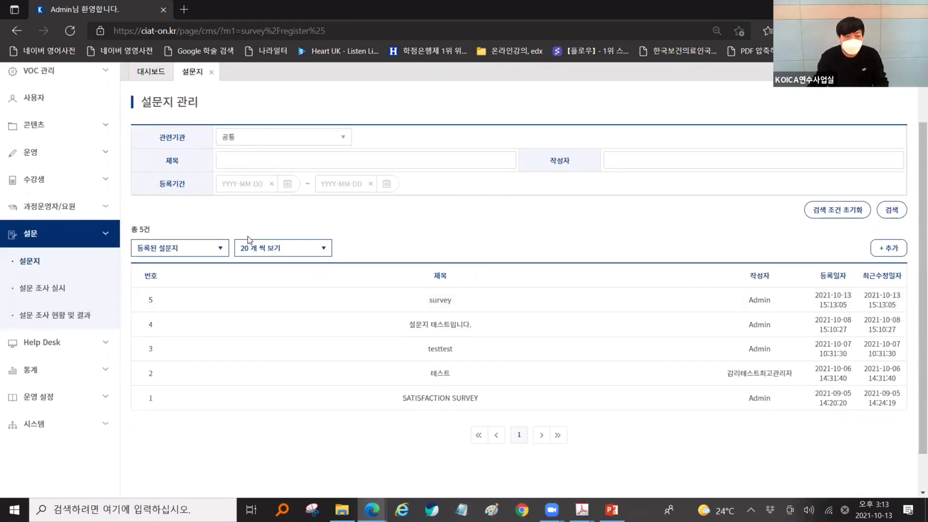
Review the 'survey' form's two questions, then go to the survey launch page.
click(491, 299)
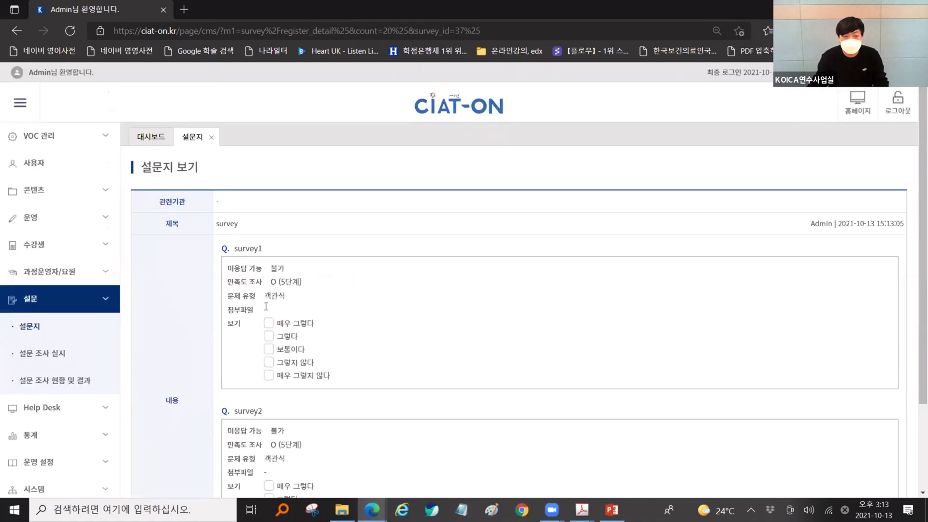
scroll(290, 271, down, 2)
drag(234, 185, 261, 183)
click(295, 234)
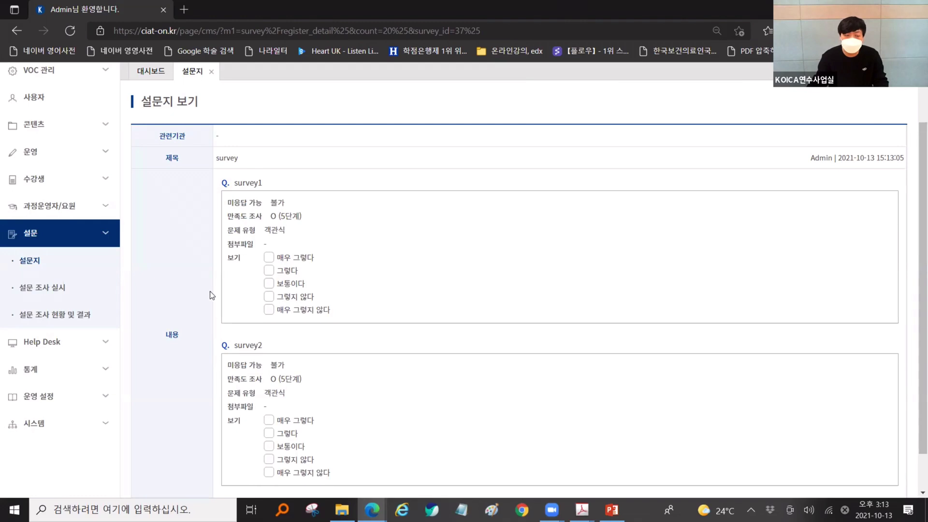
click(80, 289)
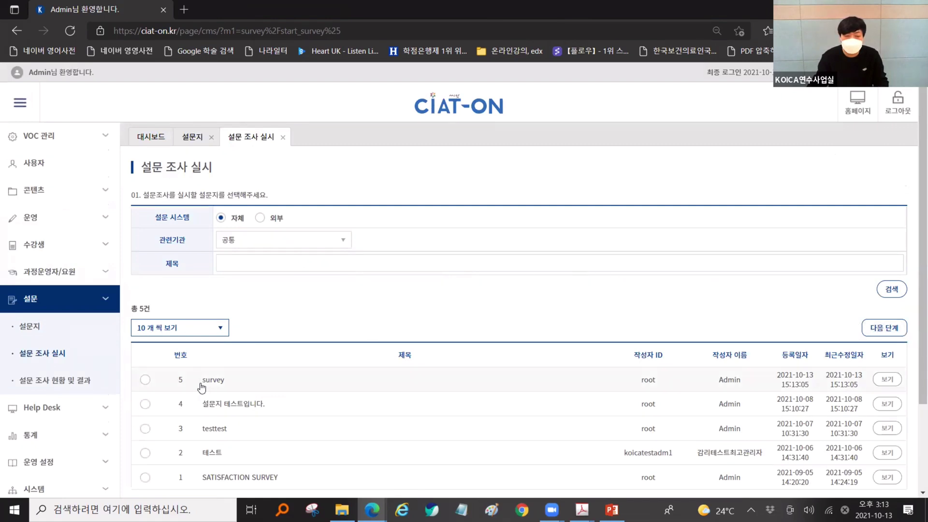
Proceed to launch setup, keep the 일반 survey type and fill instructions with 'survey'.
click(878, 329)
scroll(299, 233, down, 2)
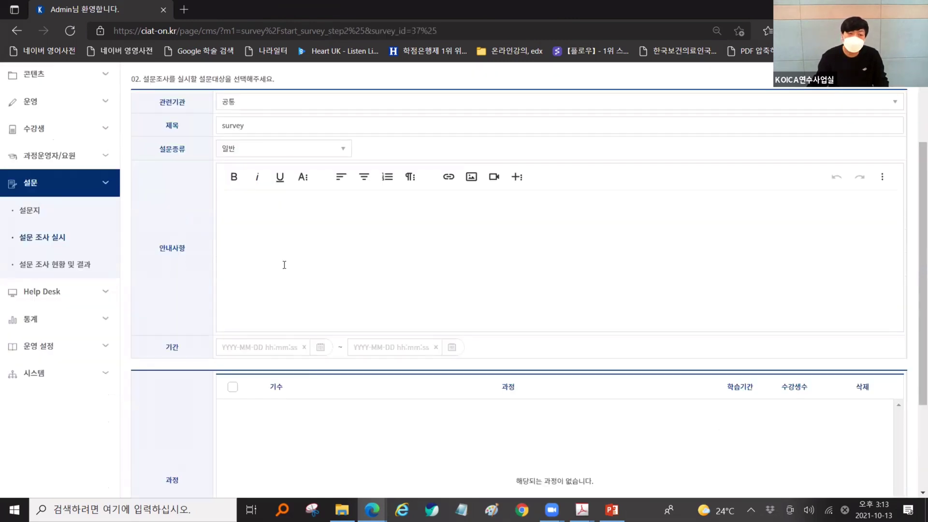
click(280, 262)
scroll(284, 255, down, 2)
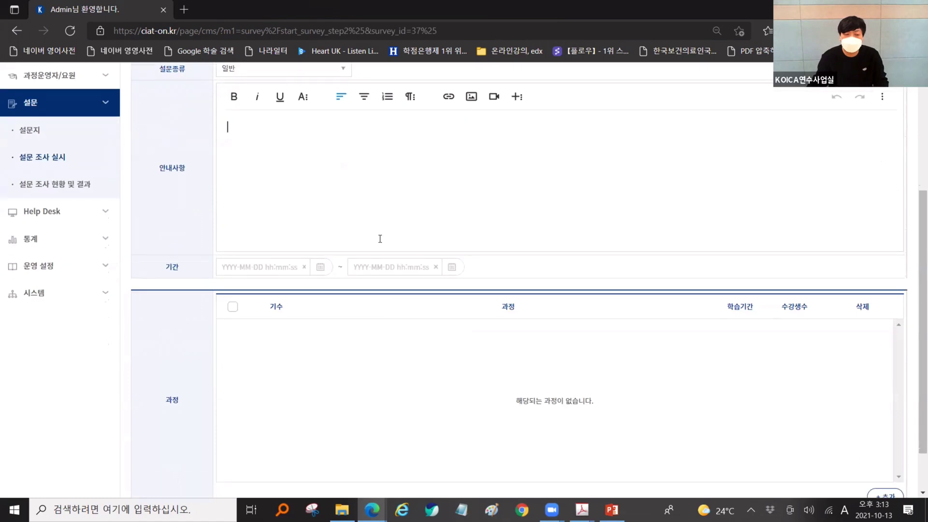
scroll(269, 242, up, 5)
drag(207, 195, 192, 187)
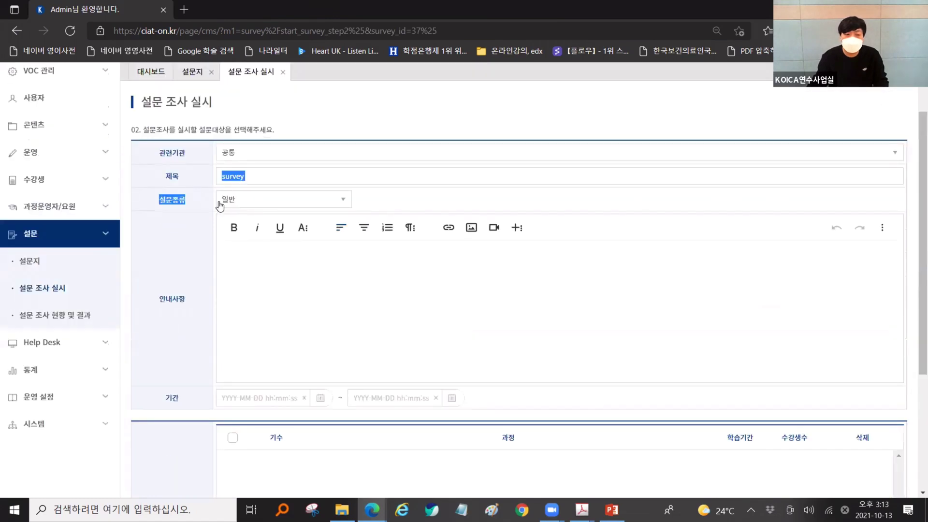
click(204, 186)
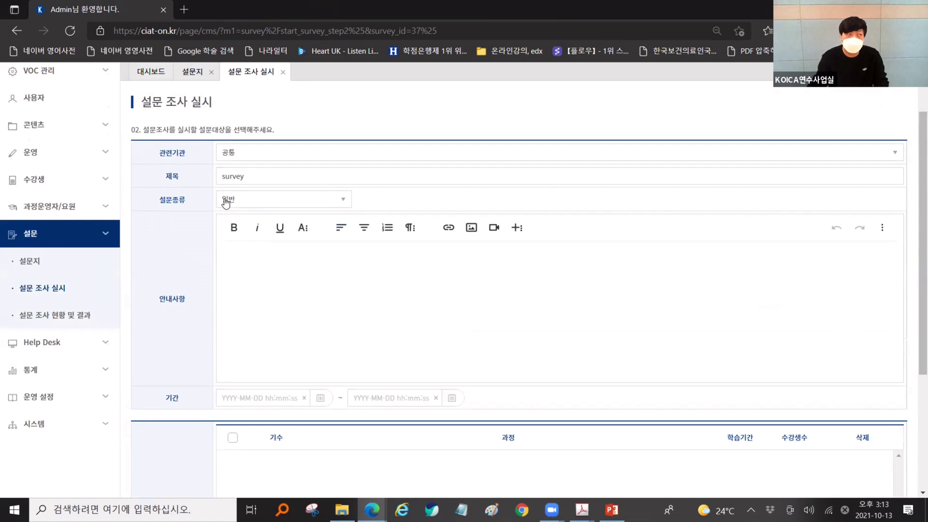
click(226, 202)
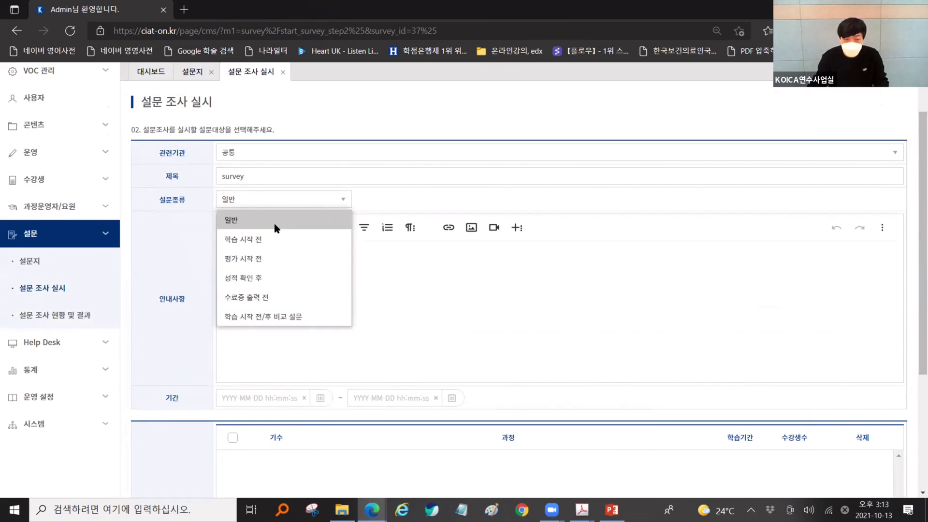
click(303, 283)
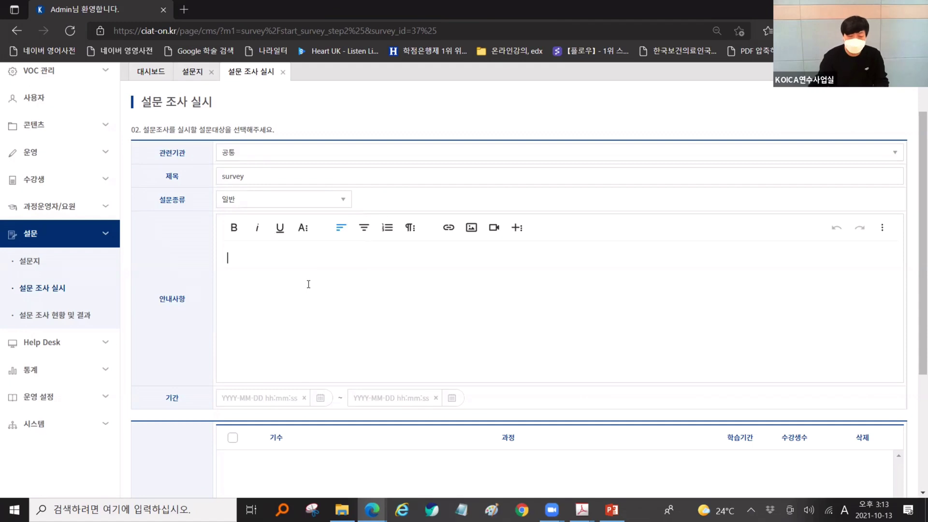
key(ctrl+v)
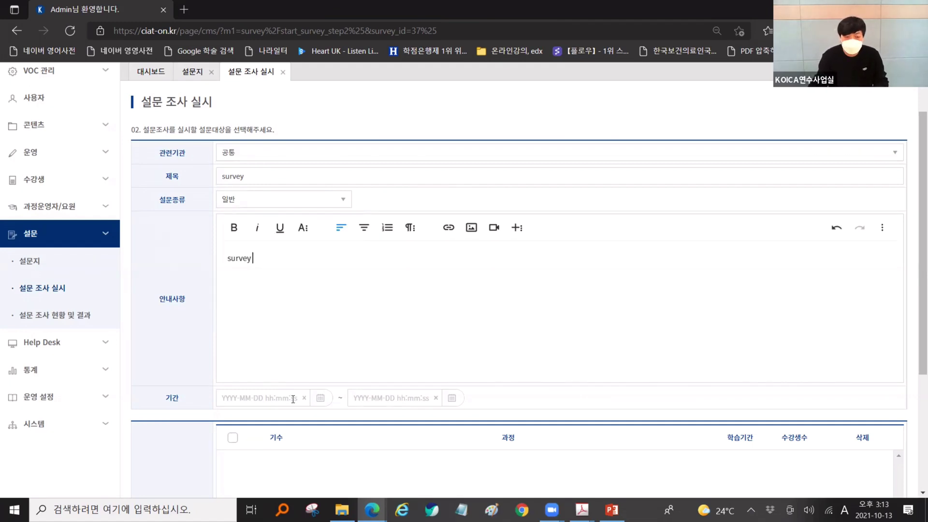
Set the survey period from 2021-10-13 to 2021-10-21.
click(320, 398)
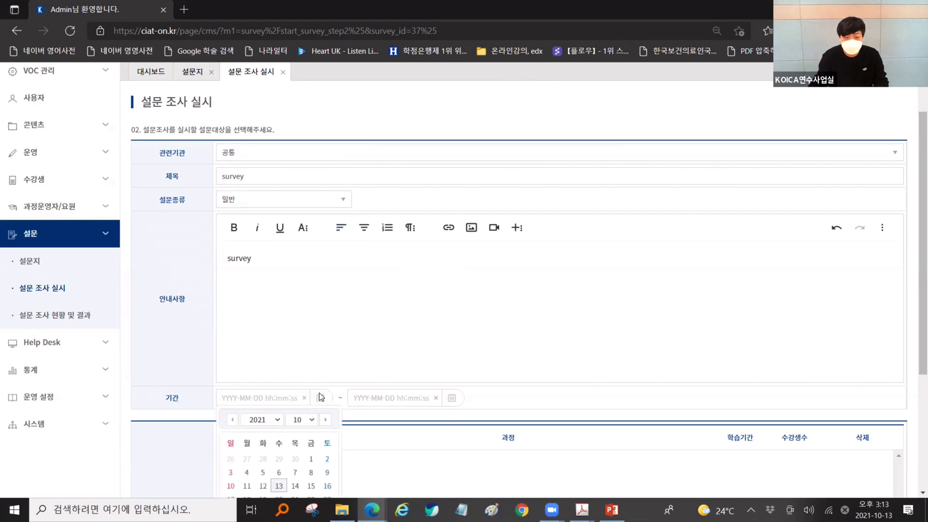
scroll(286, 369, down, 3)
click(280, 356)
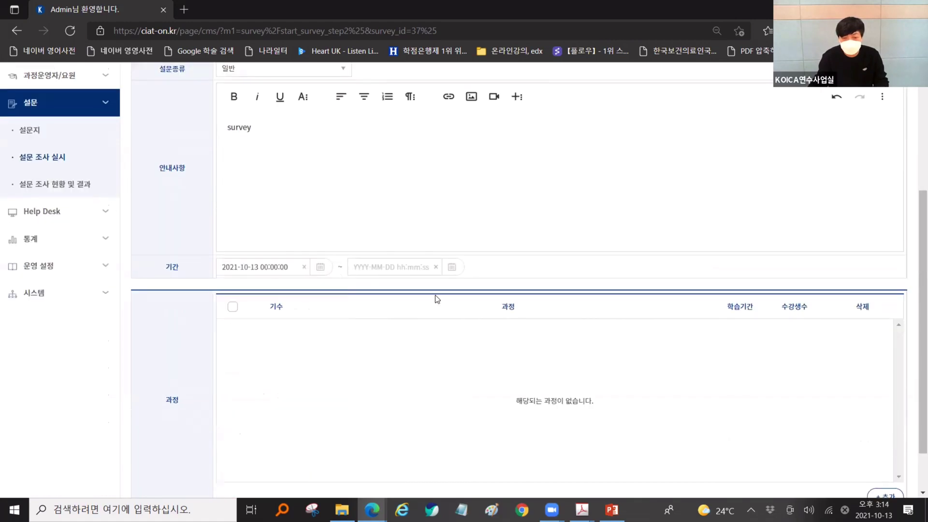
click(451, 267)
click(427, 369)
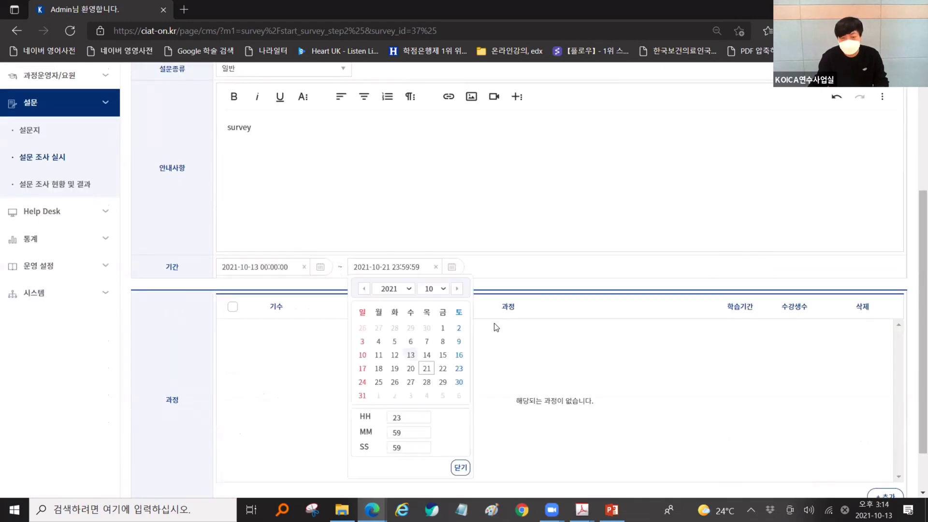
click(496, 328)
scroll(419, 336, down, 1)
scroll(544, 297, up, 2)
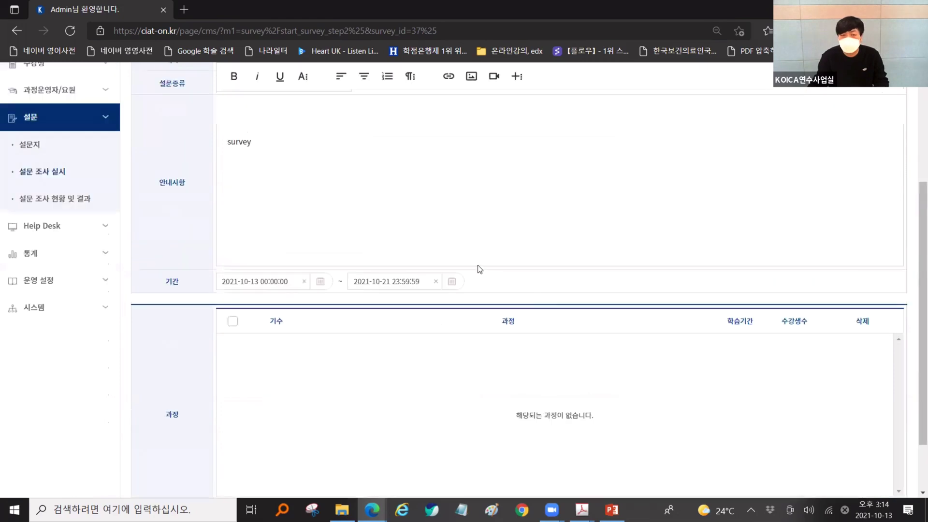
scroll(435, 269, up, 3)
scroll(616, 259, down, 4)
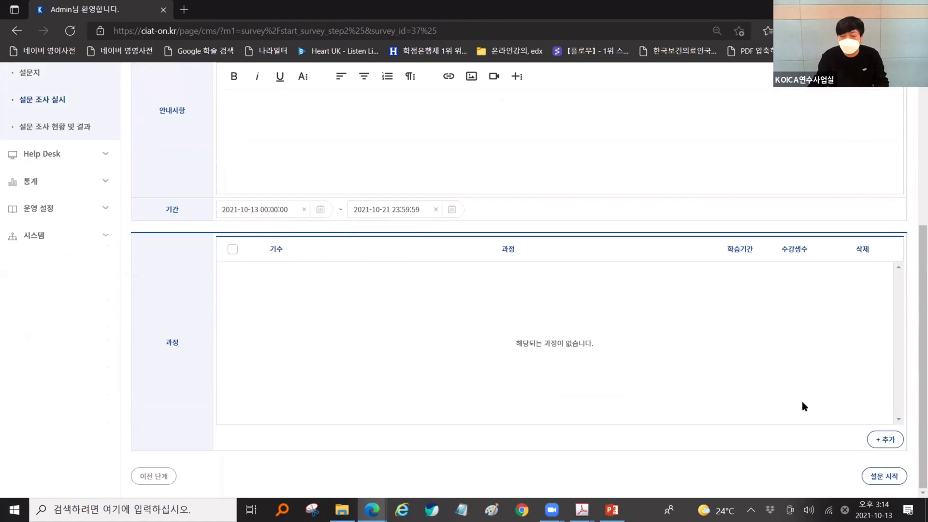
scroll(652, 307, up, 2)
scroll(888, 430, down, 2)
Target the survey at the term-based [2021-1] CIAT-On Platform Manual course.
click(881, 440)
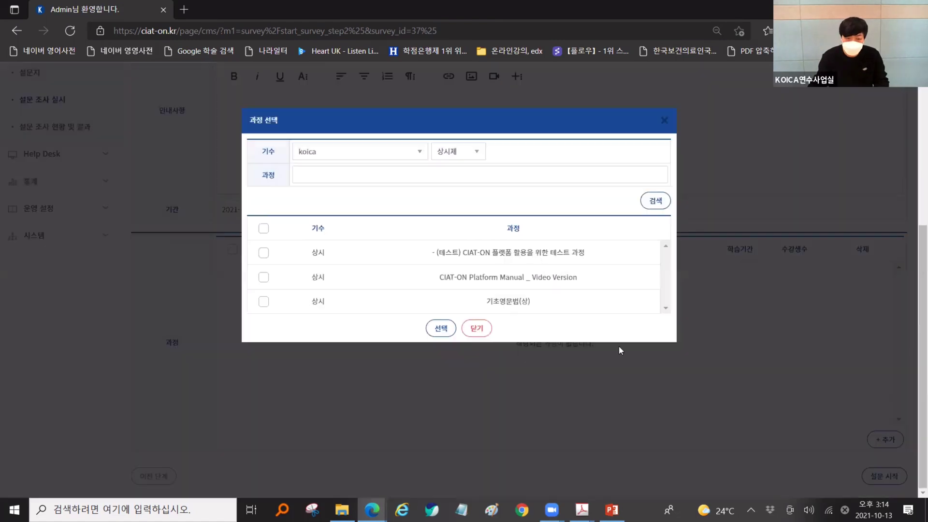
click(475, 152)
click(468, 192)
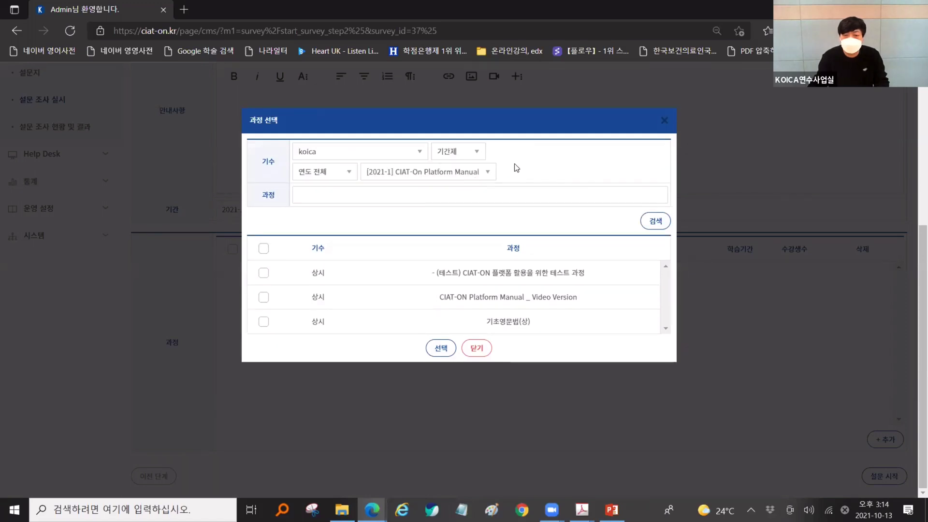
click(482, 172)
click(622, 201)
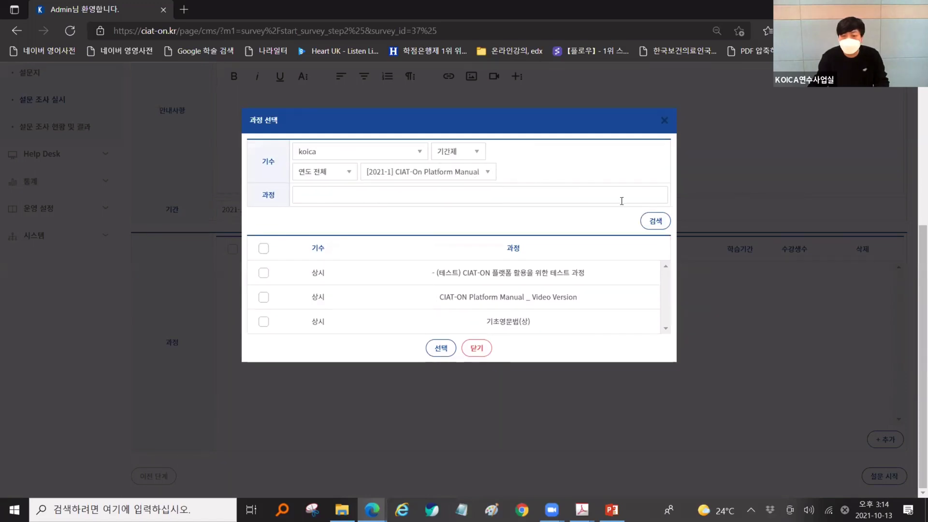
click(653, 226)
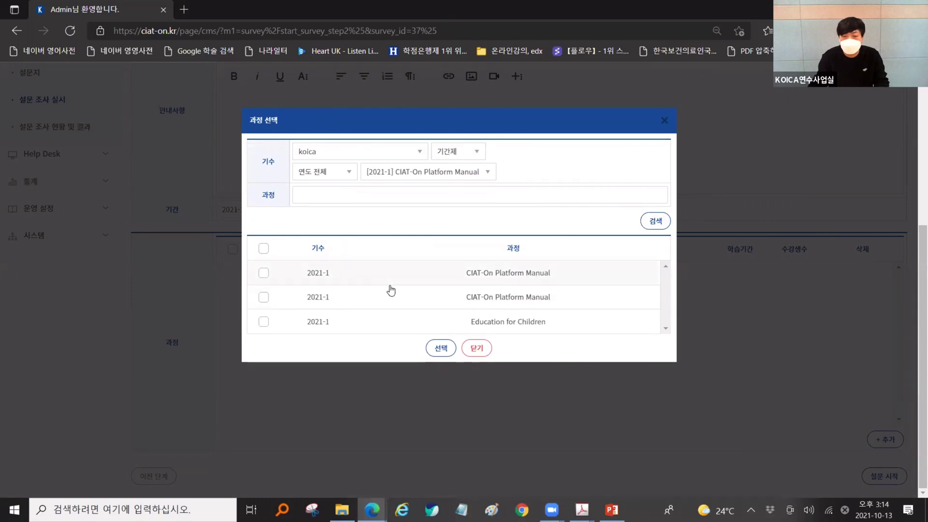
click(290, 272)
click(441, 349)
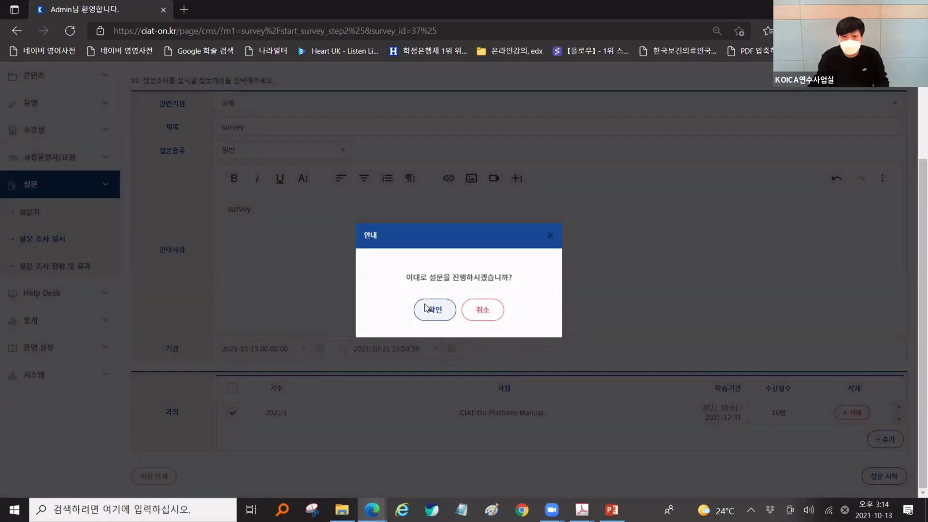
Launch the survey and check it appears in the survey results list.
click(435, 309)
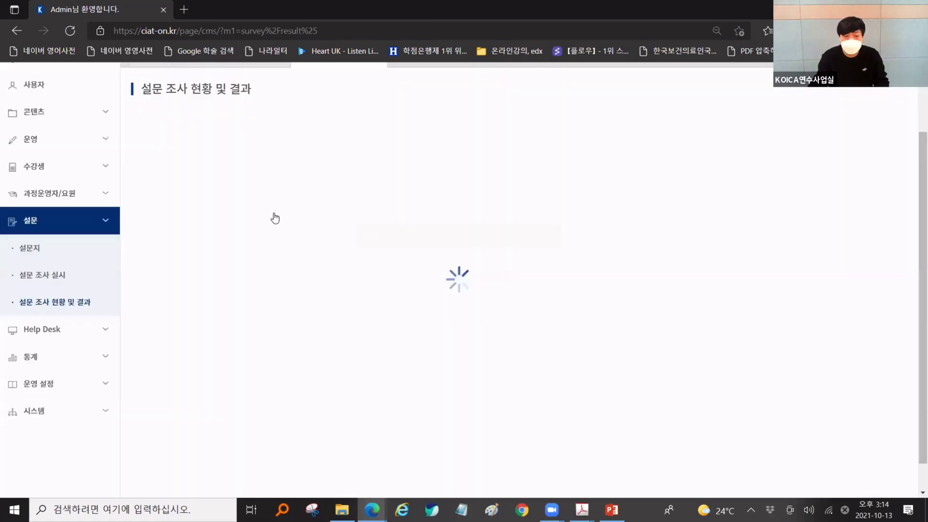
scroll(203, 174, down, 3)
drag(171, 146, 183, 154)
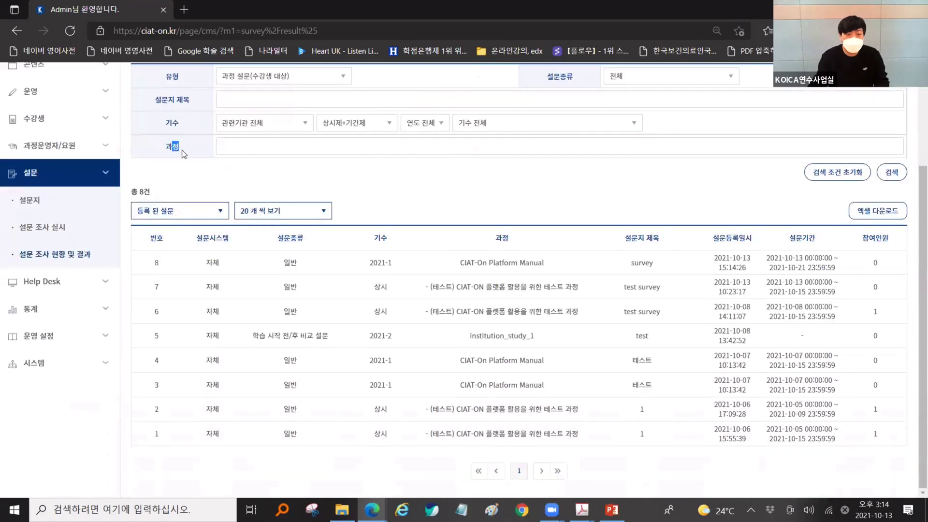
scroll(179, 160, up, 3)
scroll(83, 228, down, 3)
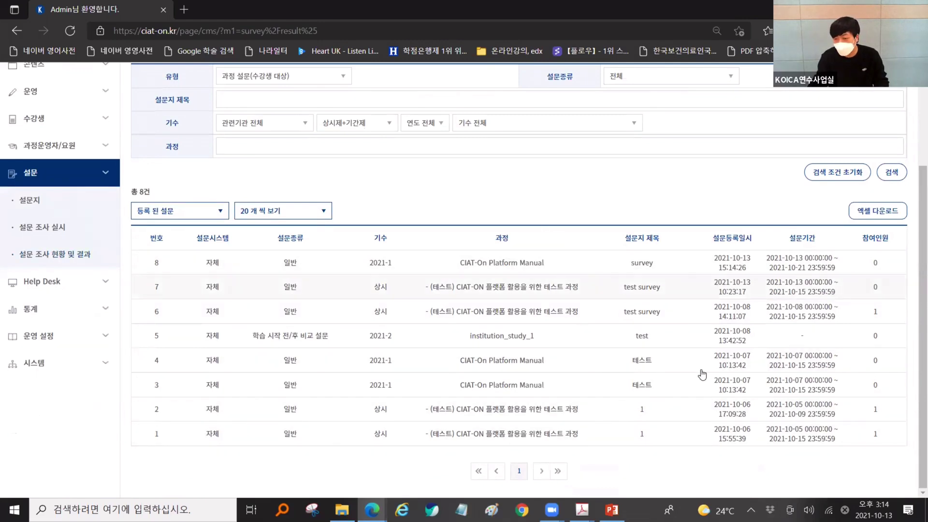
Inspect an earlier survey's detailed results, return to the list, and switch browser windows.
click(519, 414)
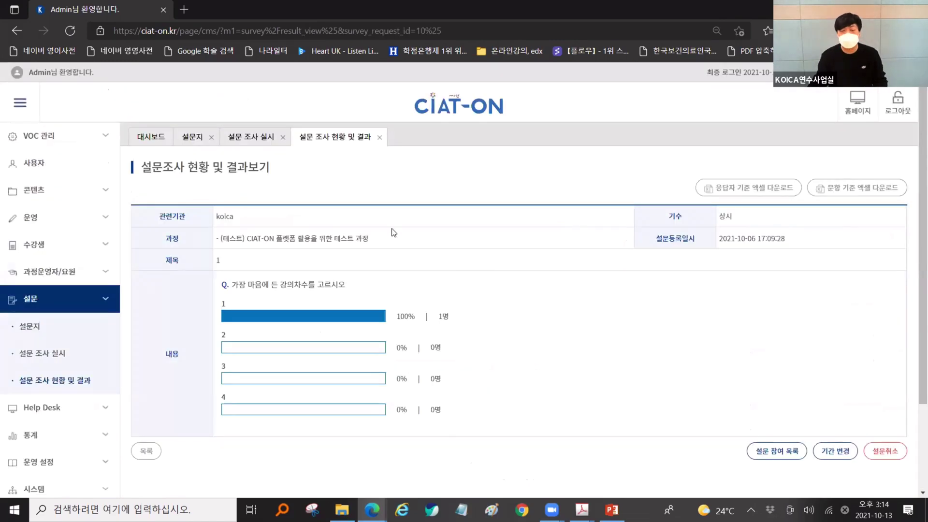
scroll(398, 223, down, 2)
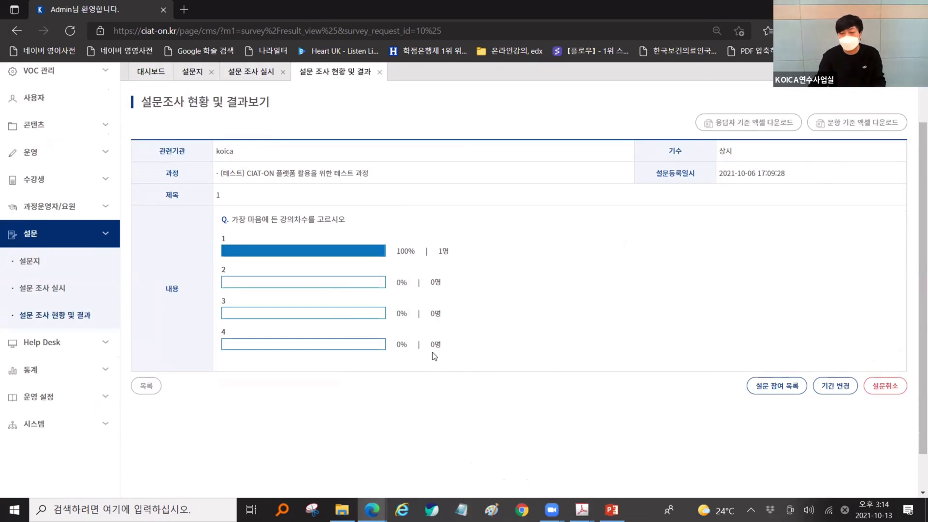
scroll(462, 272, down, 1)
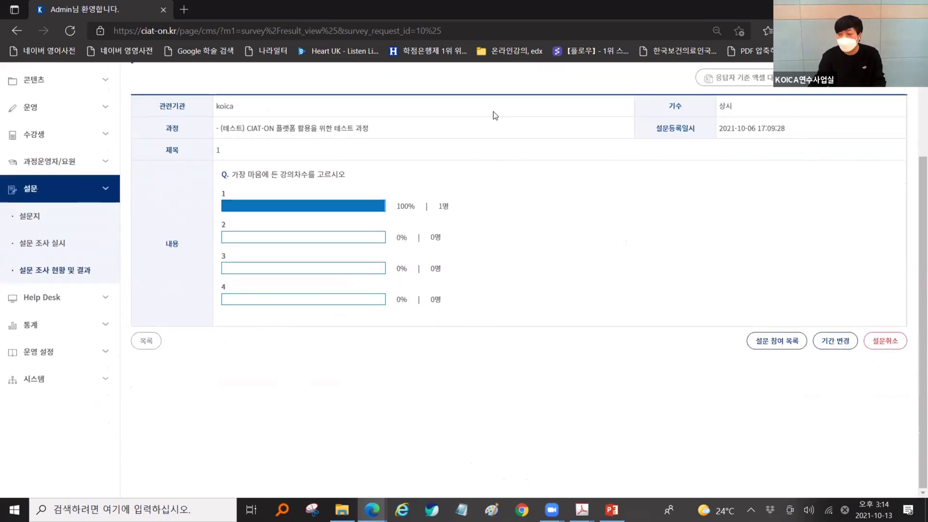
scroll(466, 155, up, 2)
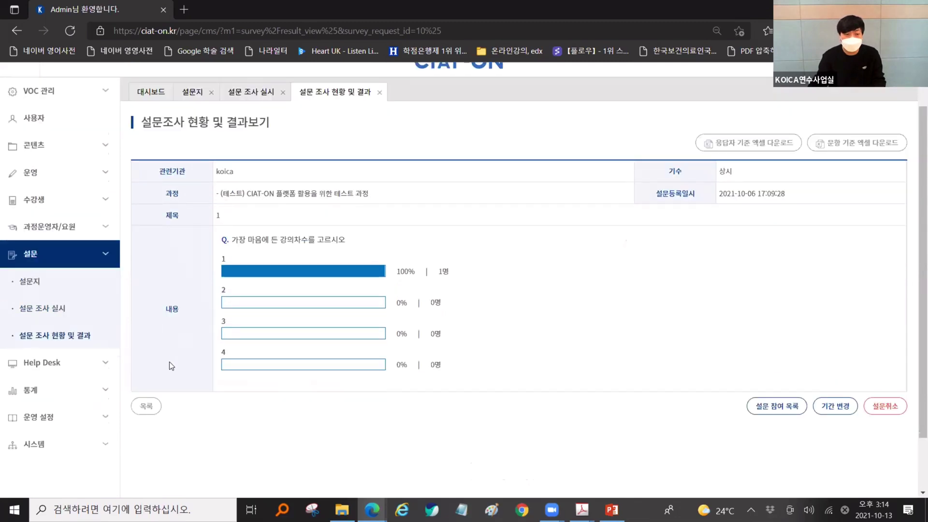
click(141, 407)
scroll(183, 279, down, 2)
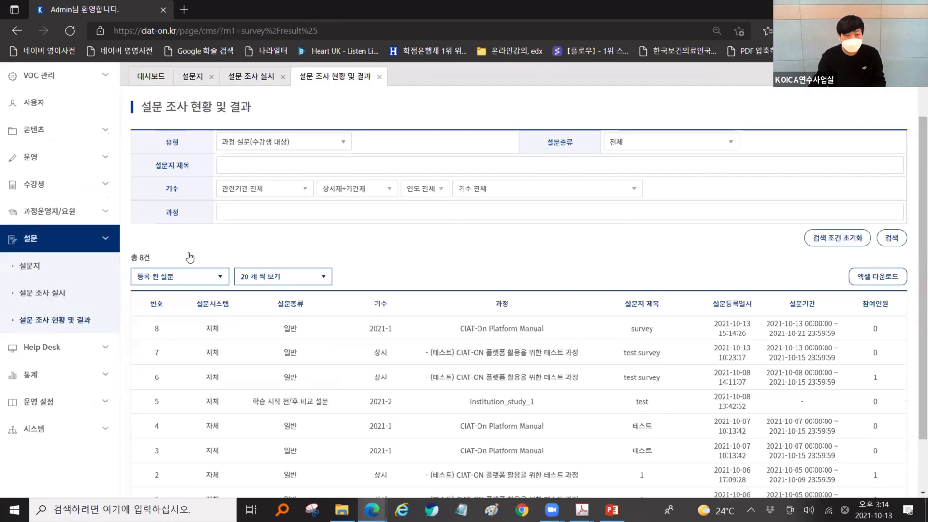
scroll(202, 240, up, 2)
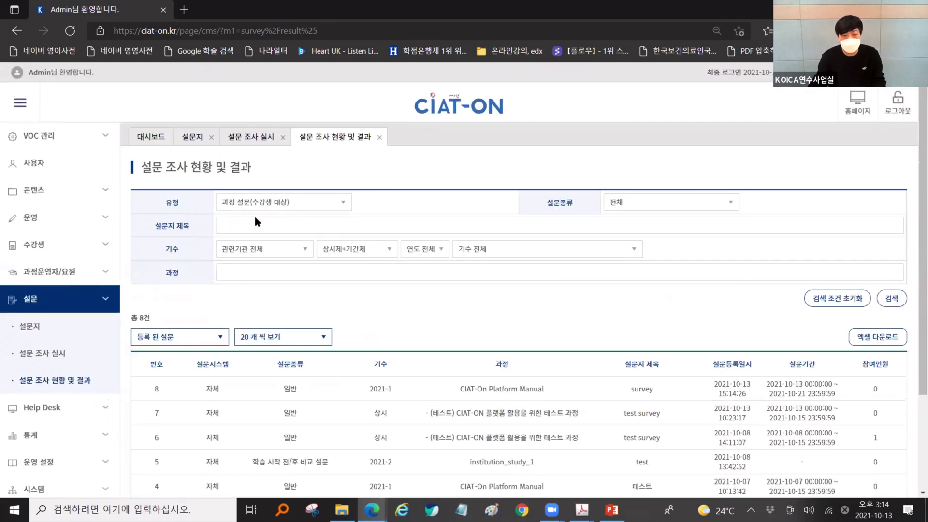
key(alt+Tab)
From the Institution_Admin tab, open 시스템 > 기관 정보 and review institution1's code, name and logo.
click(449, 7)
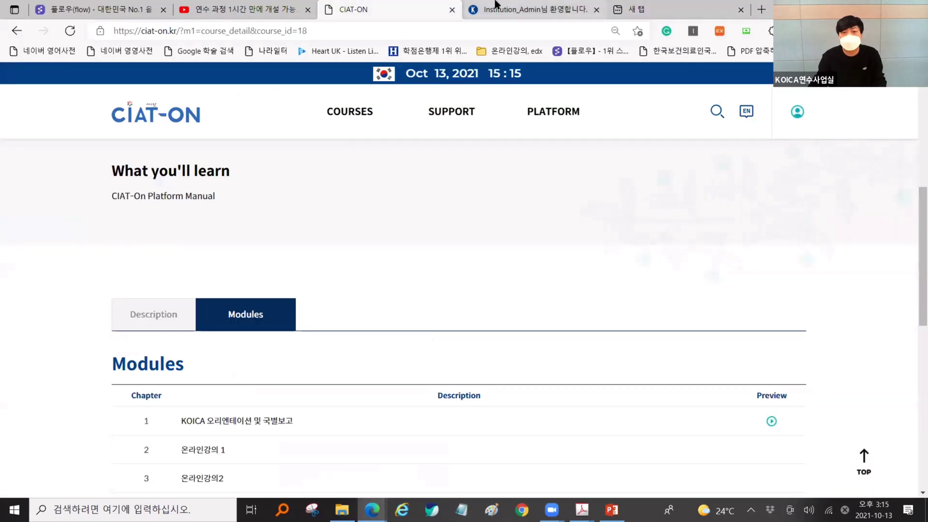
click(497, 8)
scroll(147, 209, up, 2)
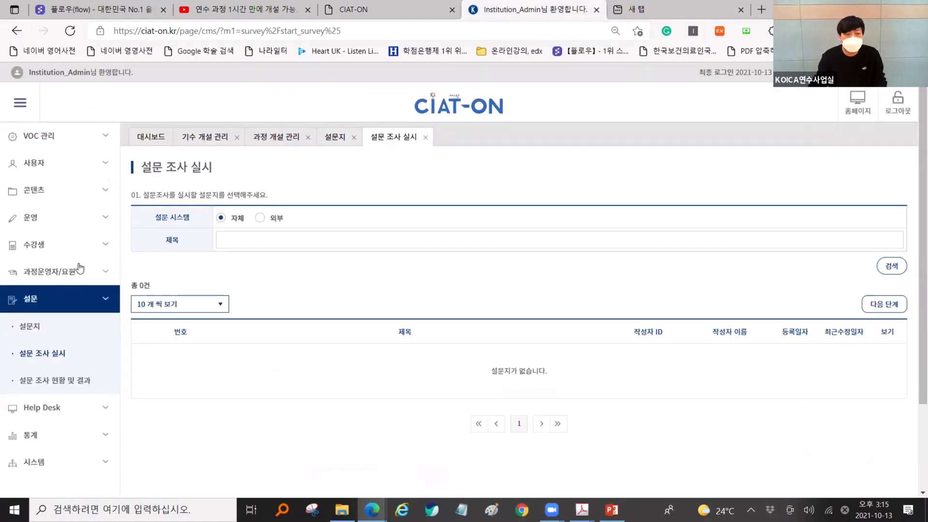
scroll(79, 269, down, 2)
click(78, 360)
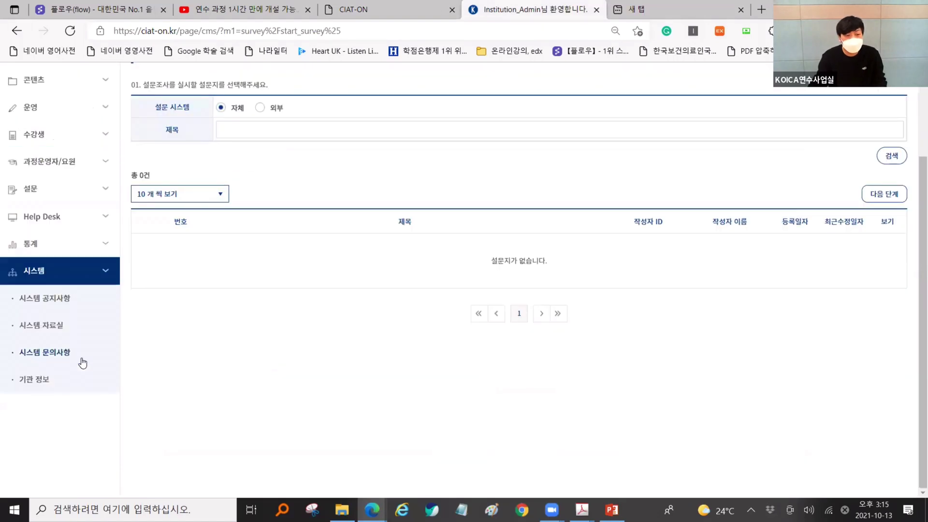
click(53, 379)
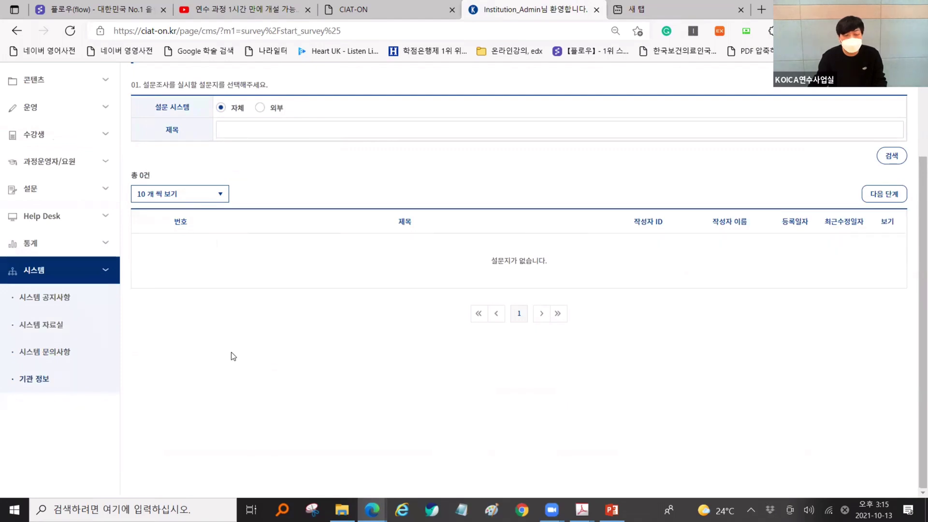
scroll(486, 215, down, 1)
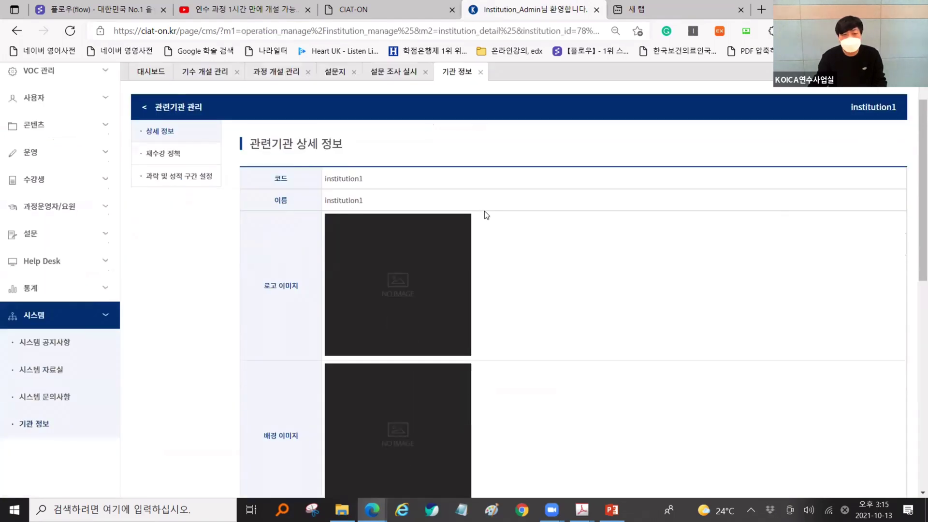
scroll(364, 303, down, 10)
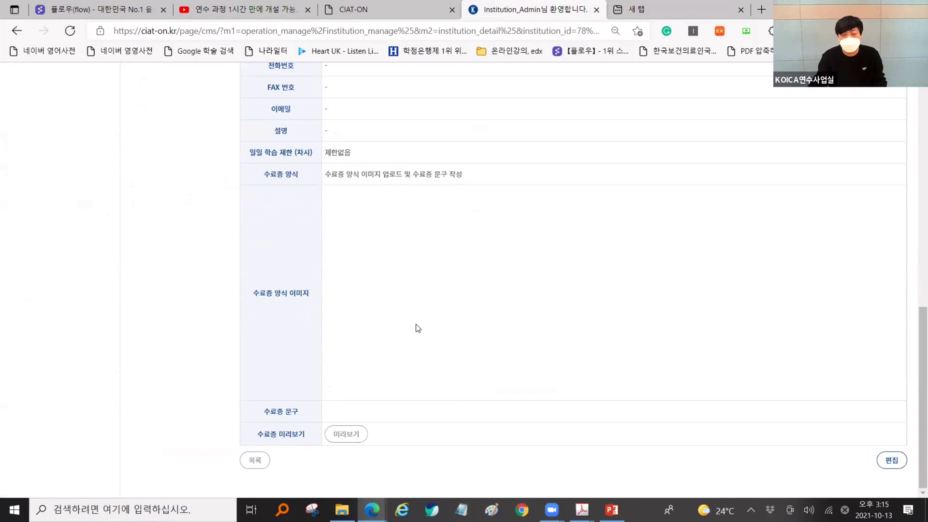
scroll(259, 356, up, 3)
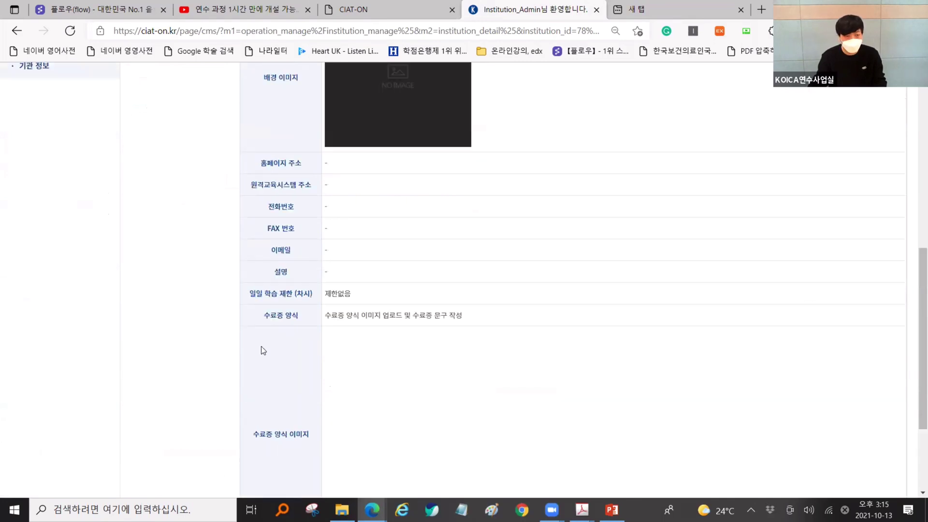
scroll(270, 356, up, 5)
scroll(271, 355, up, 1)
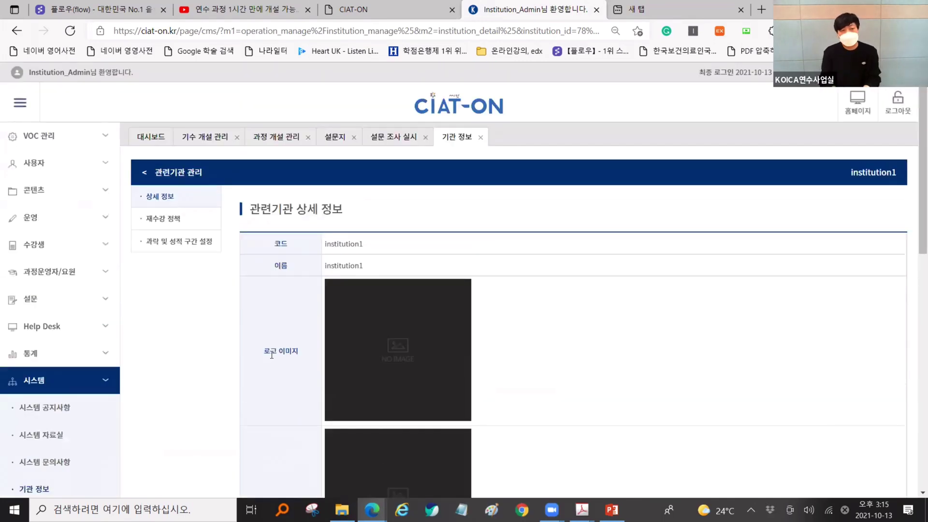
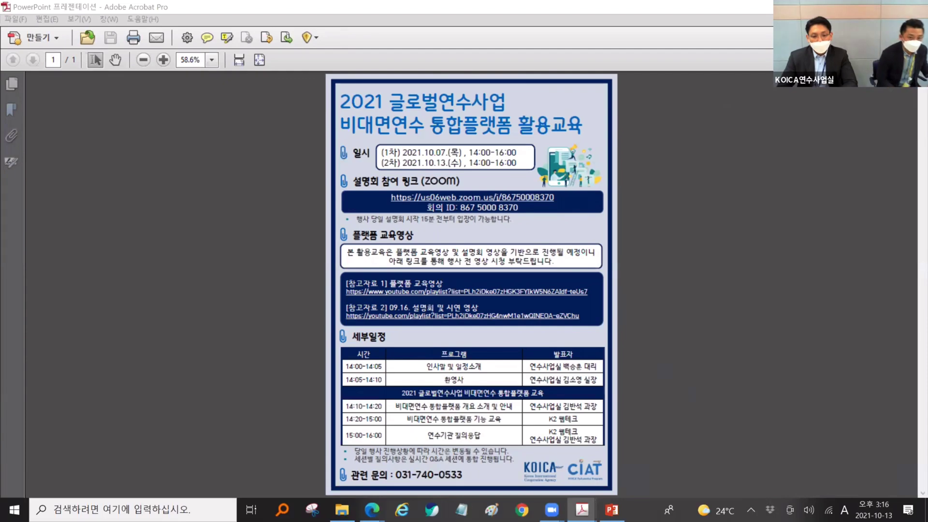
Switch from the event poster PDF in Acrobat back to the Edge browser window.
key(alt+Tab)
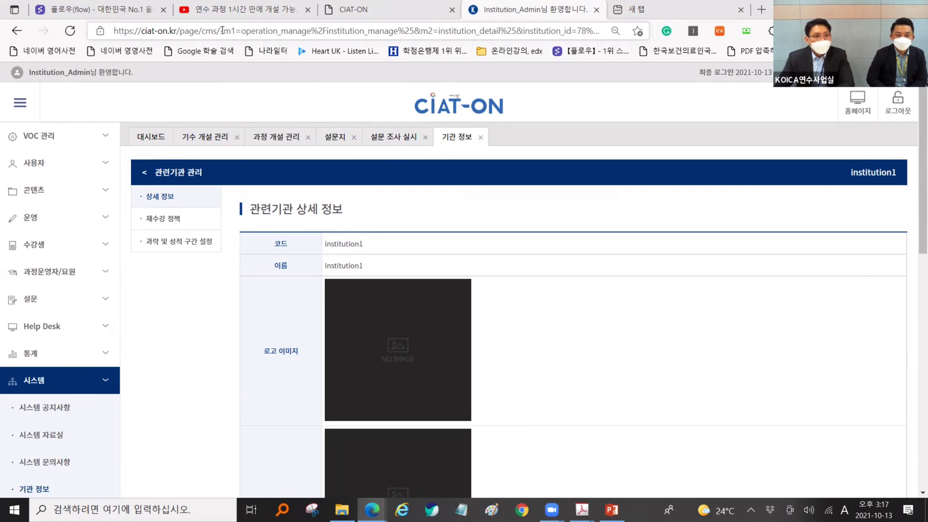
Open Support › Resources to list the three Platform Service Manuals, dismissing the admin-page prompt.
click(434, 10)
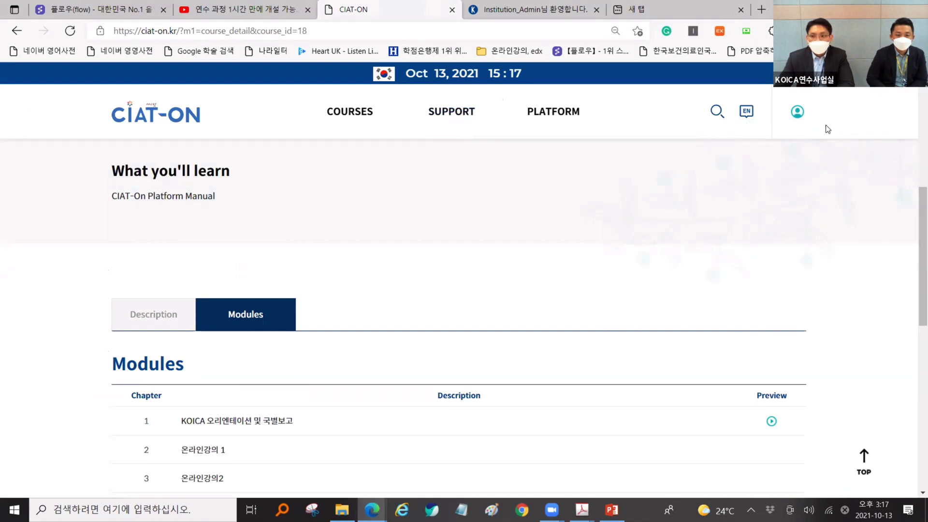
mouse_move(450, 112)
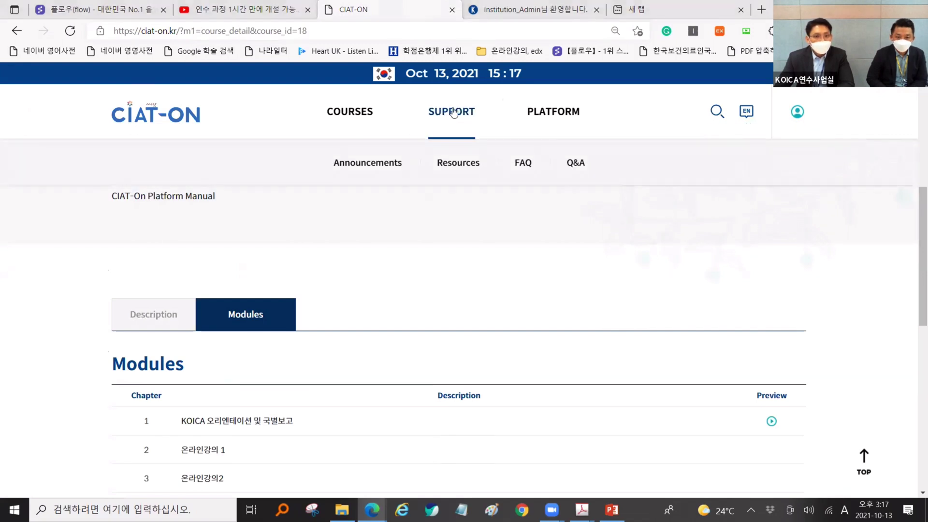
click(441, 166)
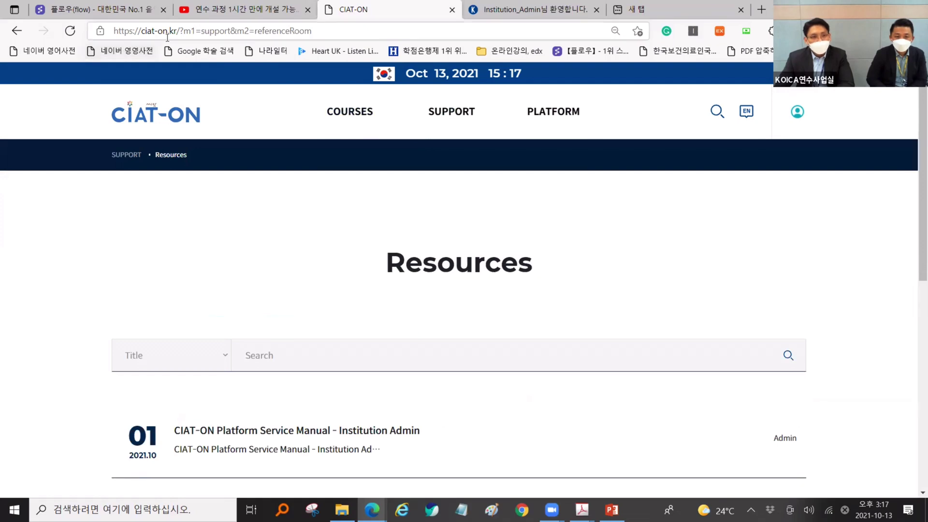
mouse_move(438, 118)
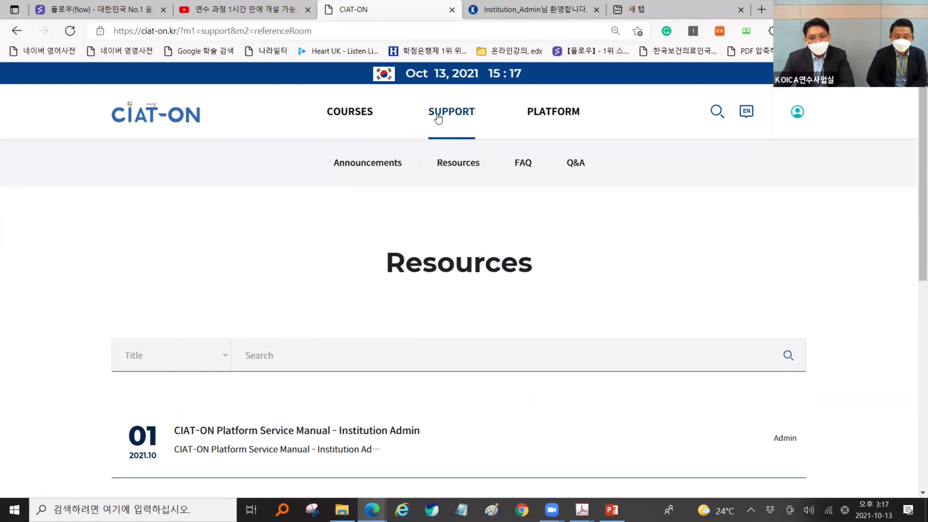
click(165, 124)
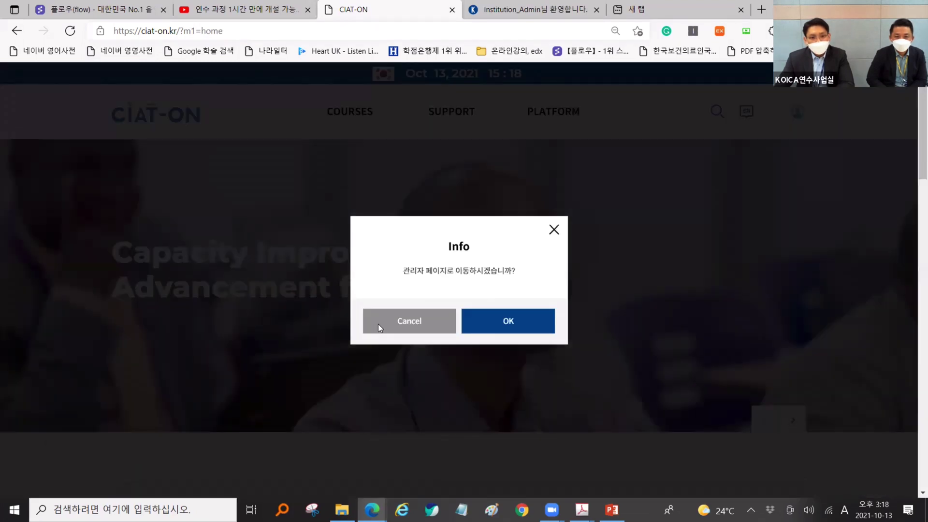
click(377, 324)
mouse_move(444, 114)
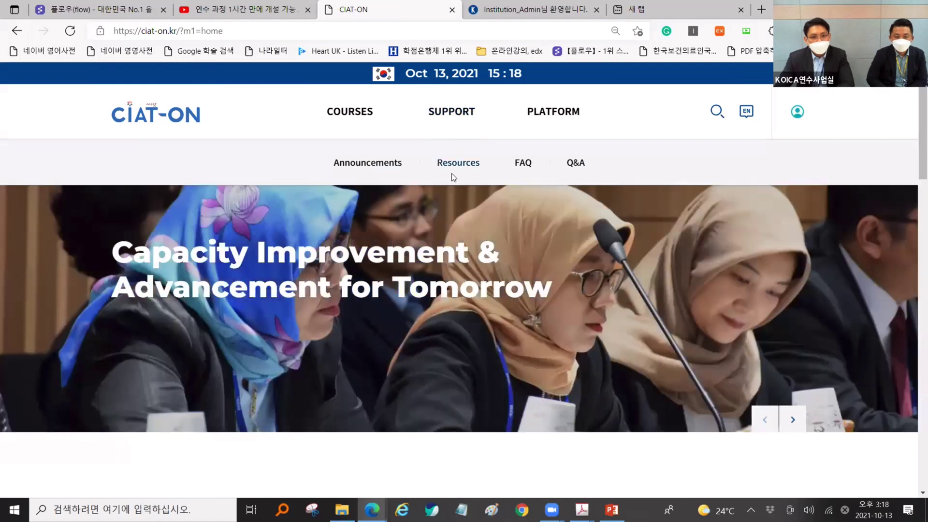
click(457, 166)
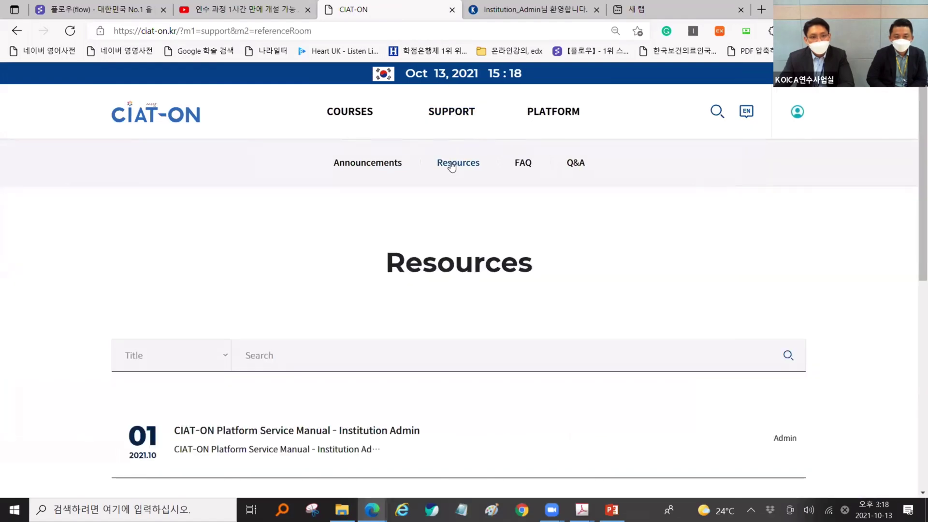
scroll(445, 165, down, 2)
scroll(385, 391, up, 2)
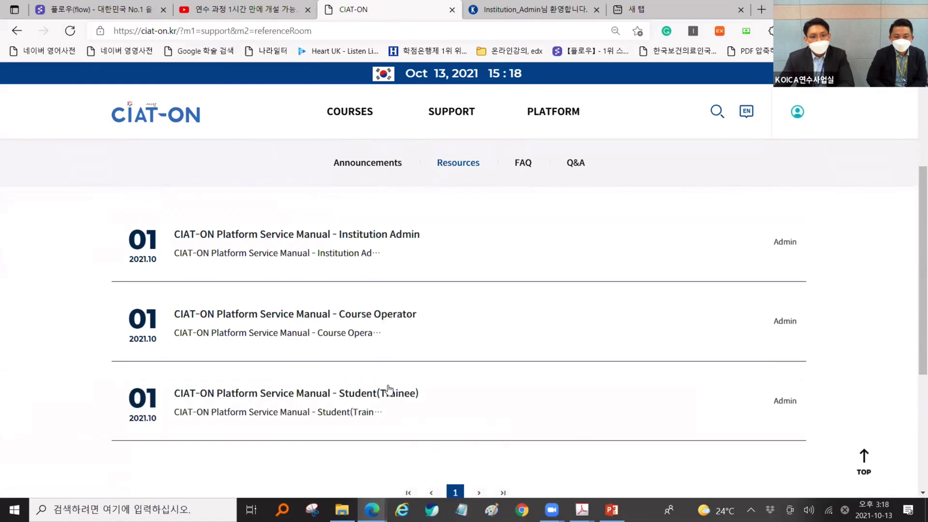
Download the PDF attached to the Student (Trainee) service manual post.
click(368, 401)
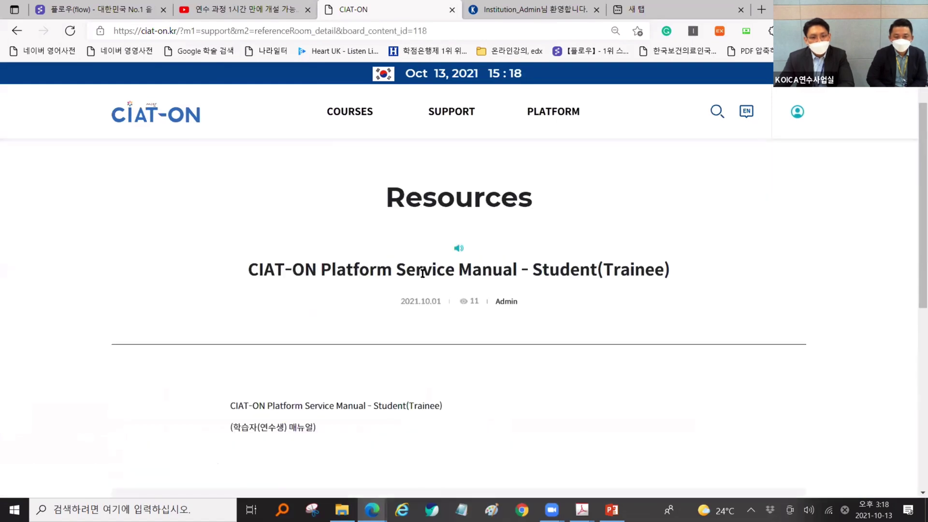
scroll(339, 290, down, 4)
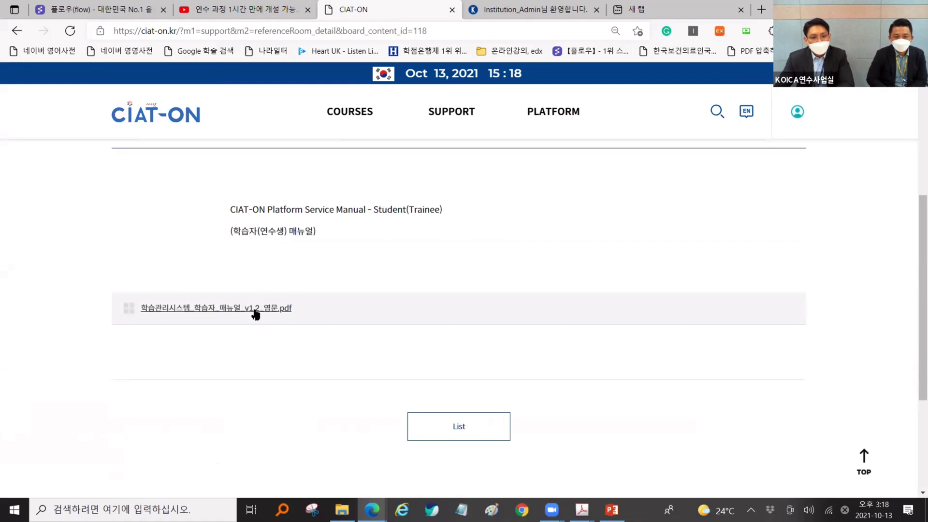
click(254, 309)
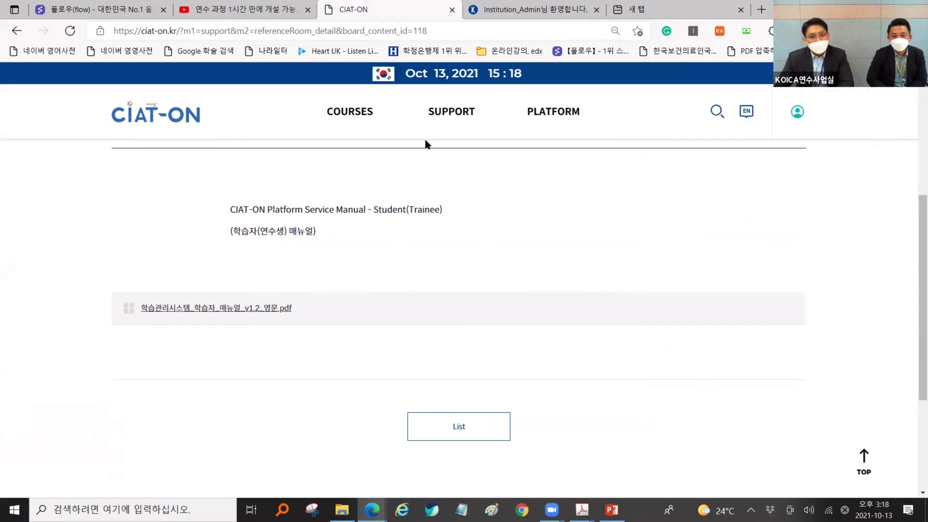
Return to the resources list and download the Institution Admin manual PDF.
mouse_move(441, 160)
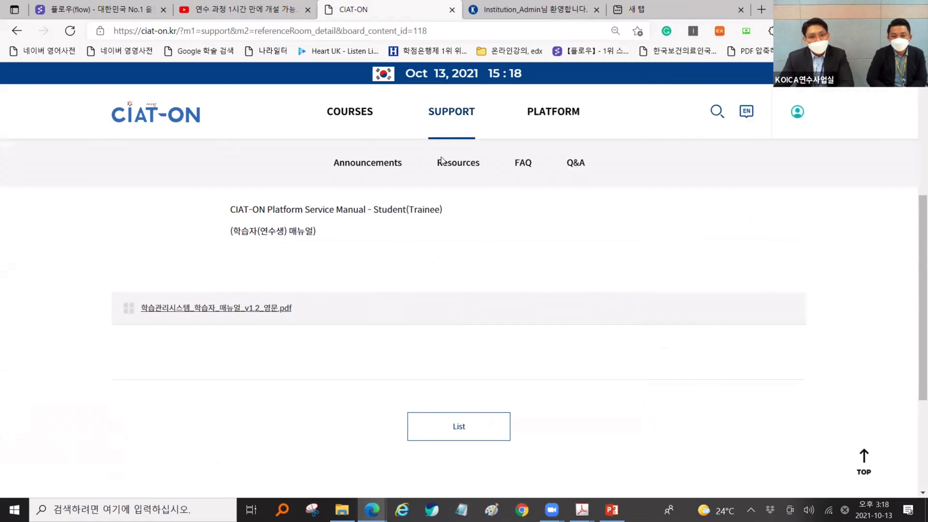
click(446, 437)
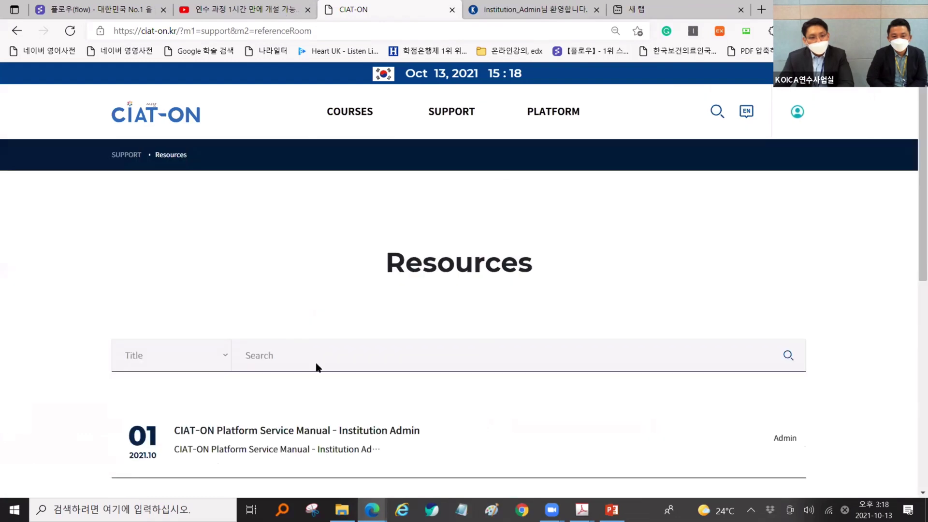
scroll(339, 338, down, 3)
click(357, 304)
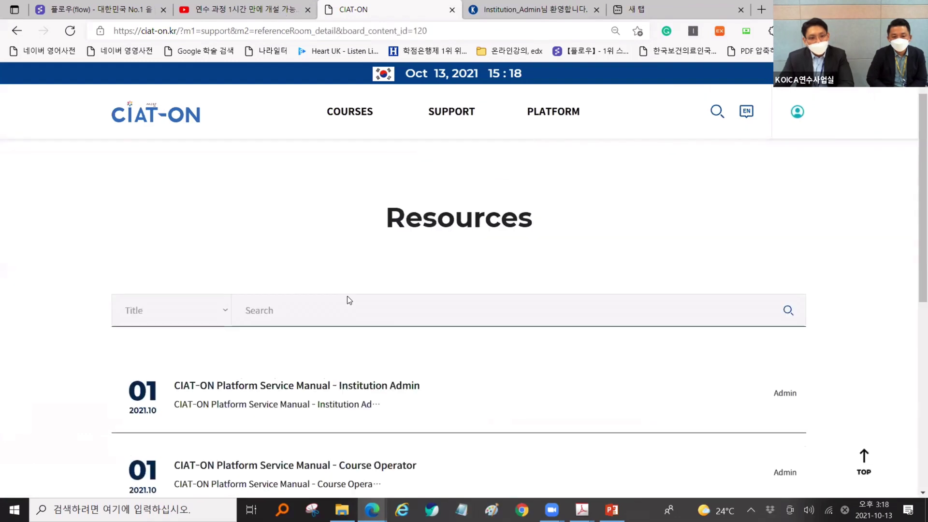
scroll(379, 296, down, 5)
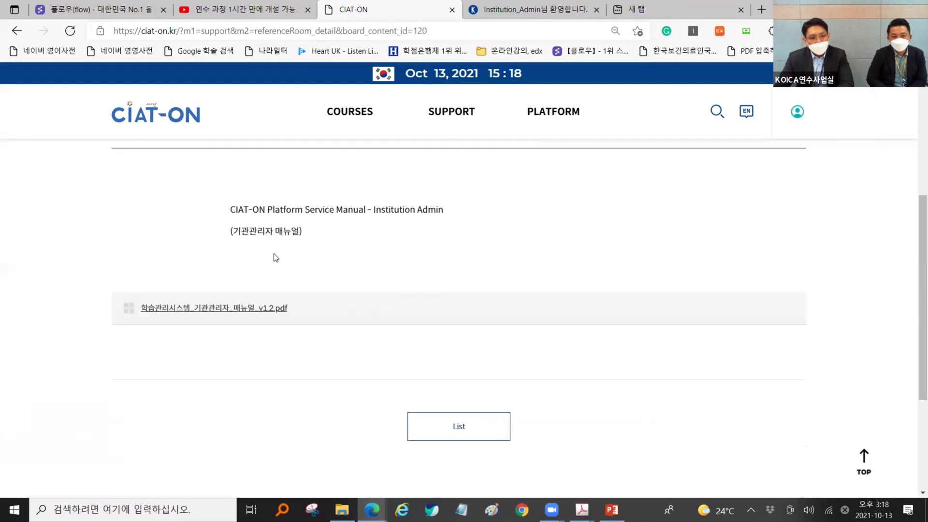
click(251, 309)
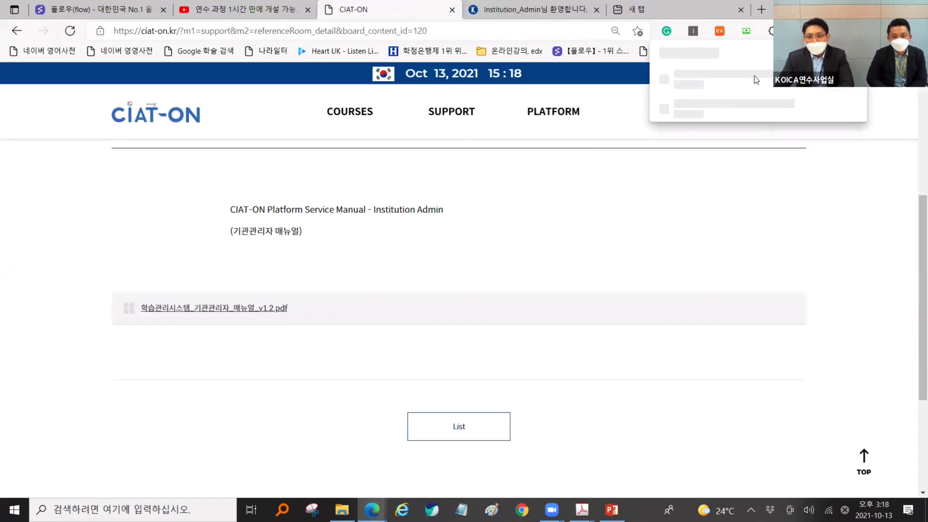
Try opening the downloaded manuals from the browser, then close the blank tab that appears.
mouse_move(813, 93)
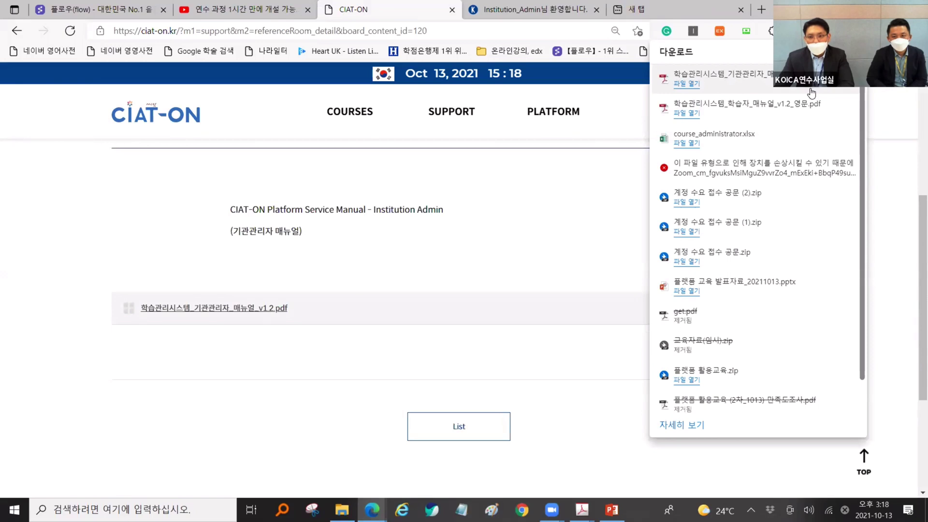
click(695, 112)
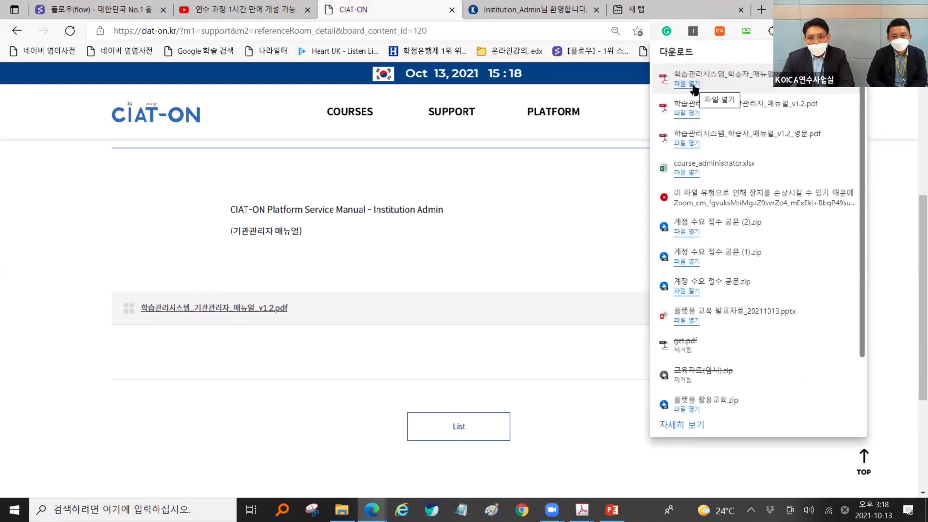
click(686, 113)
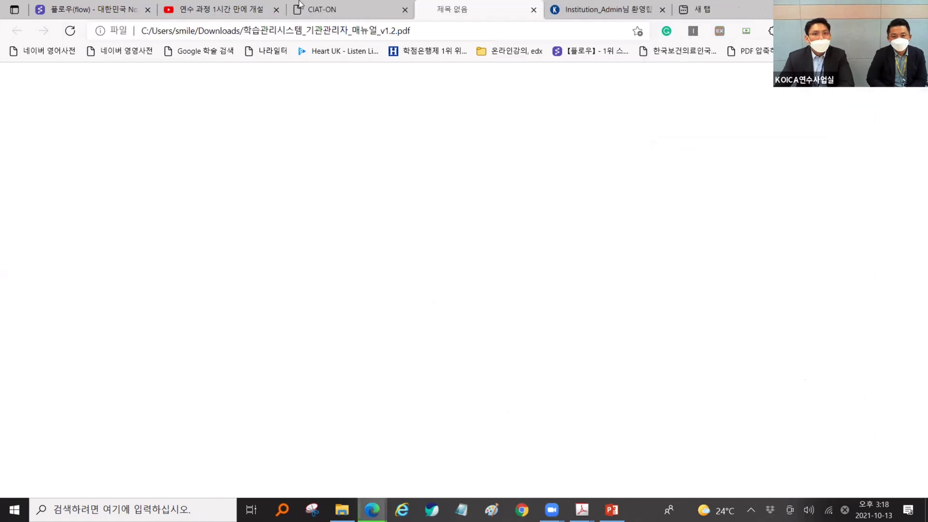
click(463, 10)
Find the 학습자 student manual PDF in the Downloads folder and open it in Acrobat.
key(ctrl+j)
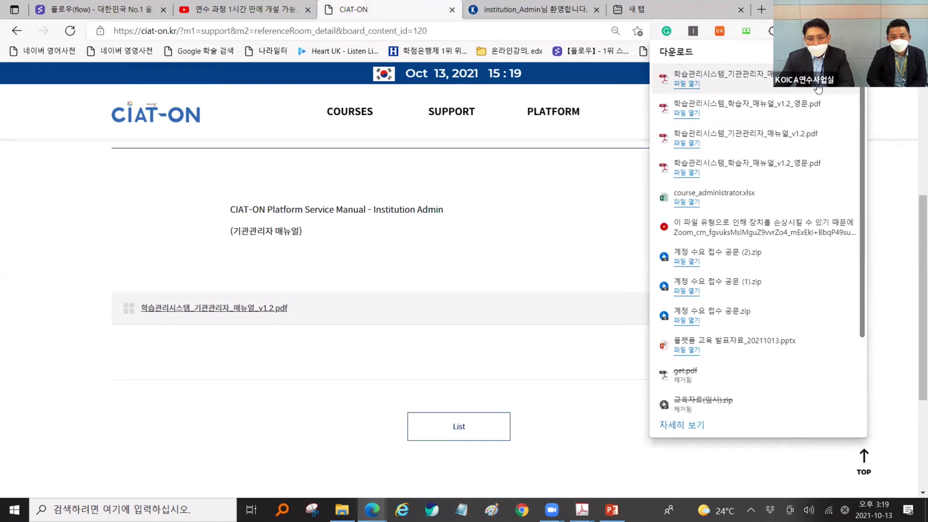
click(818, 89)
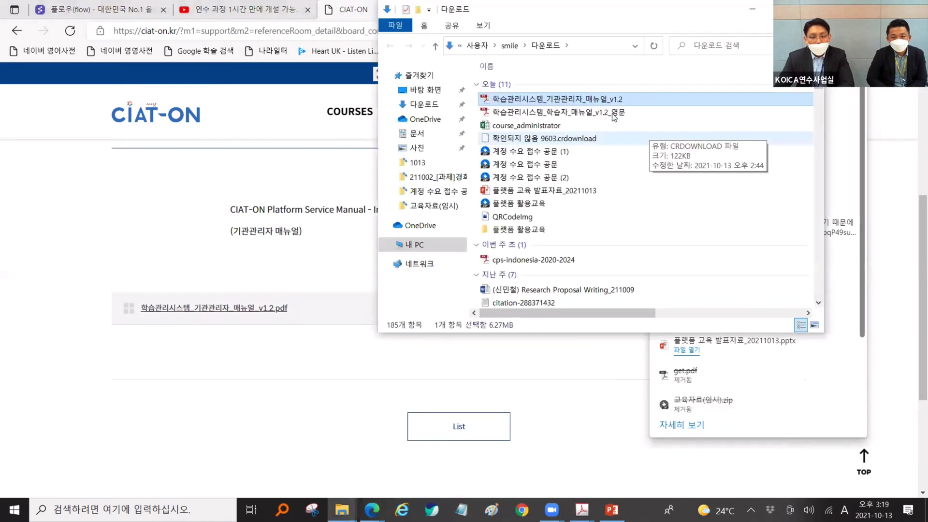
click(613, 114)
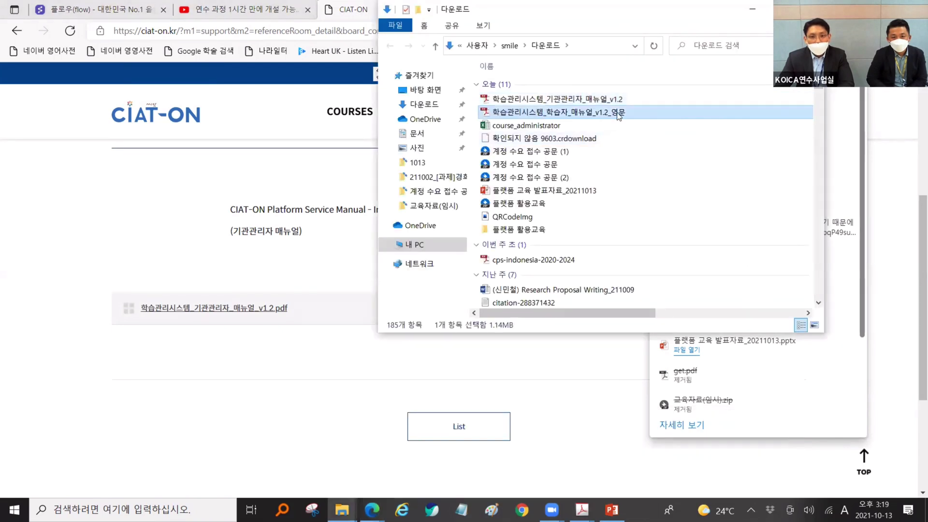
double_click(587, 113)
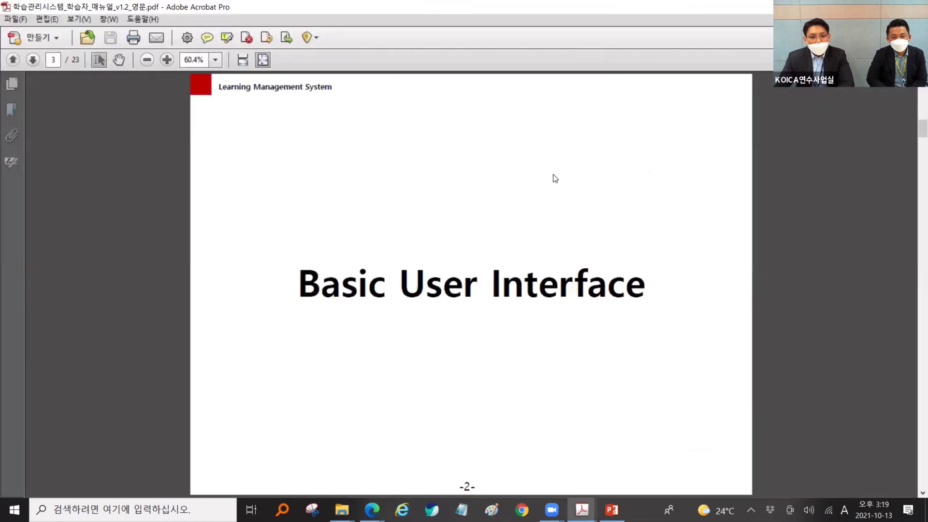
Scroll the student manual from page 13 to 20, then back to page 14 on exams.
scroll(554, 177, down, 3)
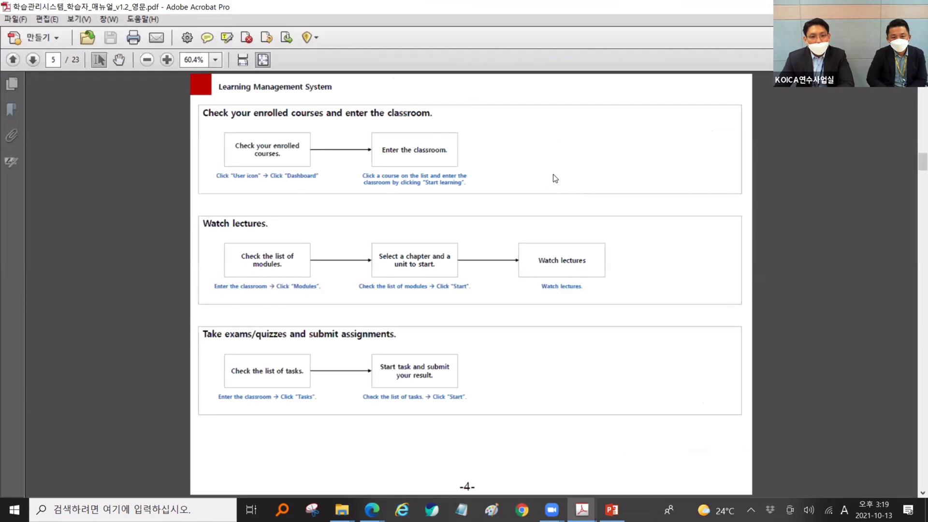
scroll(554, 174, down, 5)
scroll(554, 174, down, 8)
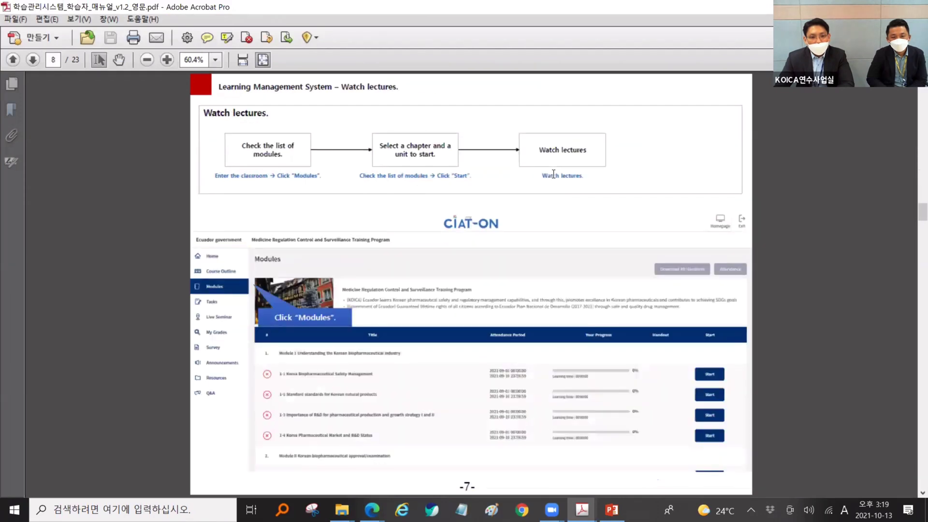
scroll(553, 175, down, 6)
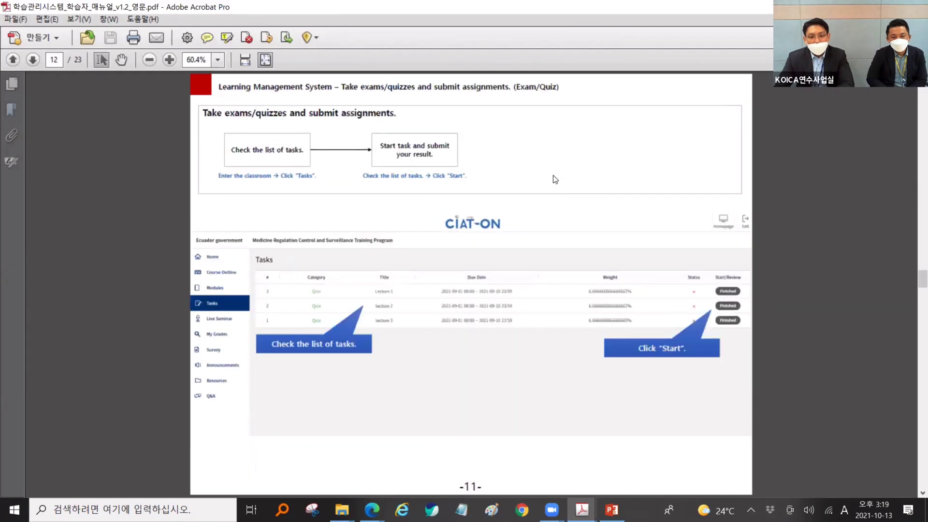
scroll(554, 177, down, 2)
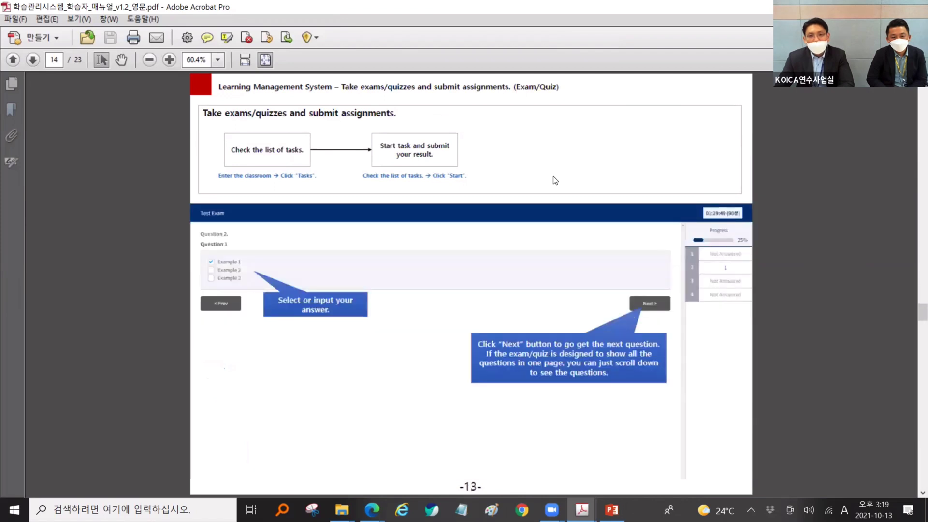
scroll(554, 180, down, 1)
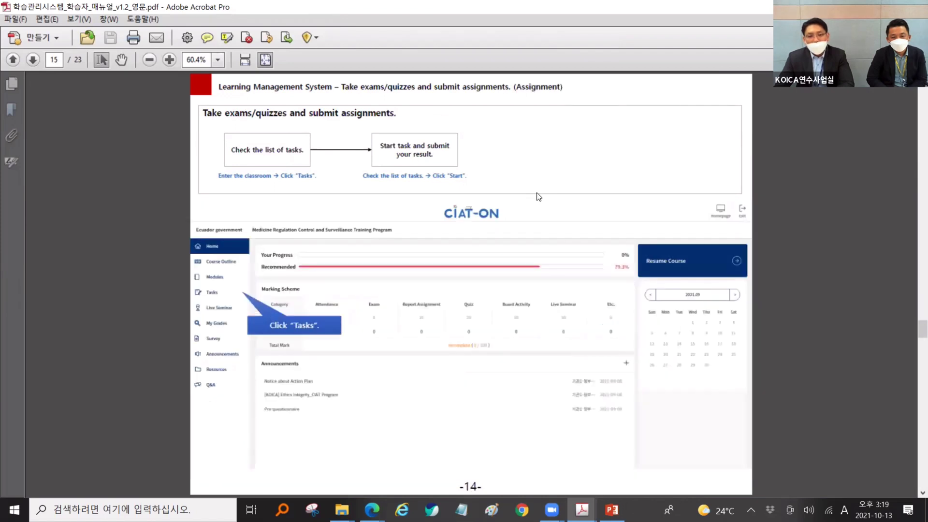
scroll(538, 191, down, 1)
scroll(541, 194, down, 4)
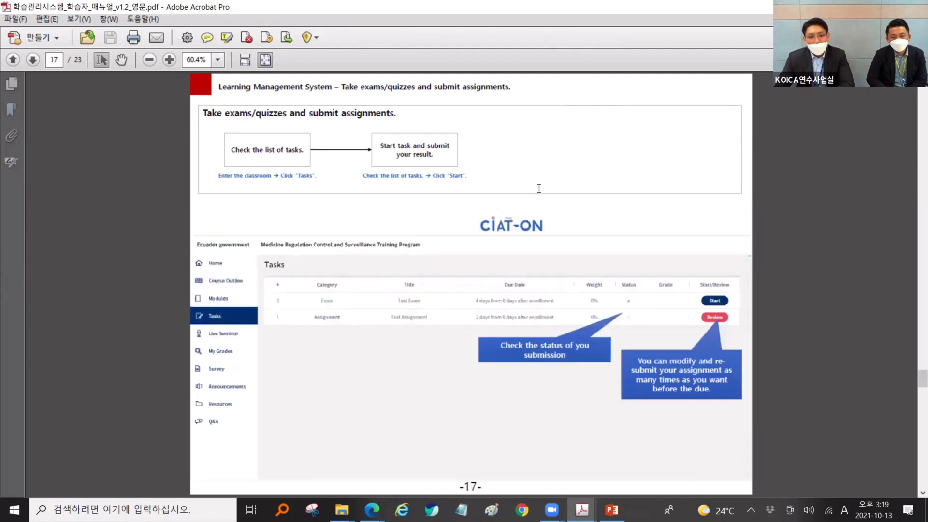
scroll(540, 194, up, 6)
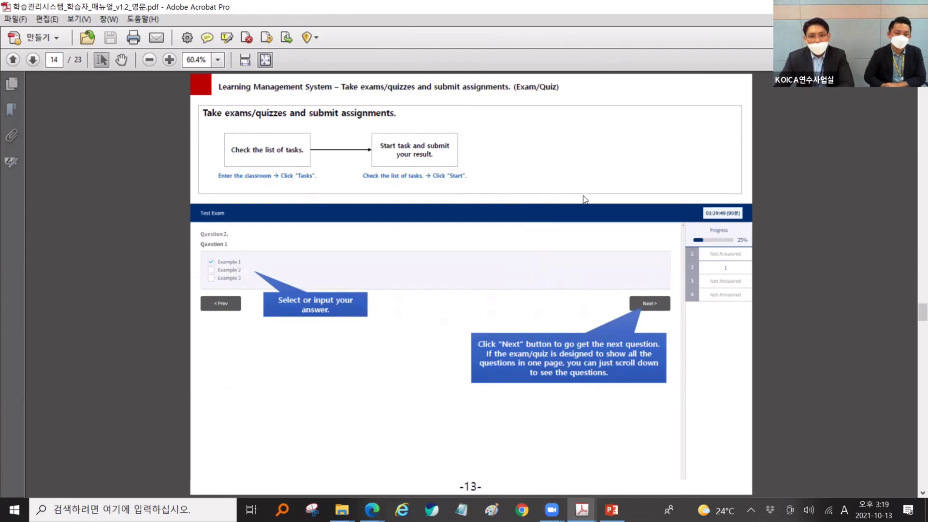
click(615, 88)
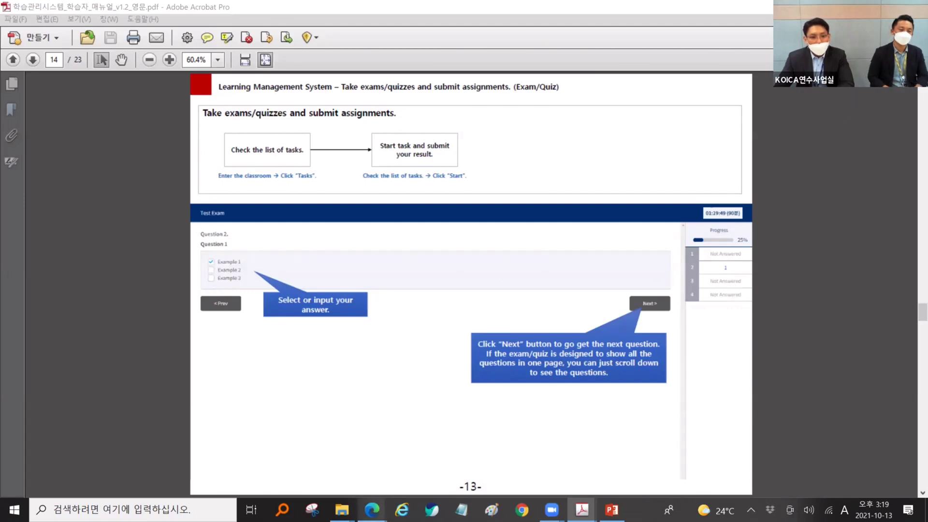
mouse_move(364, 501)
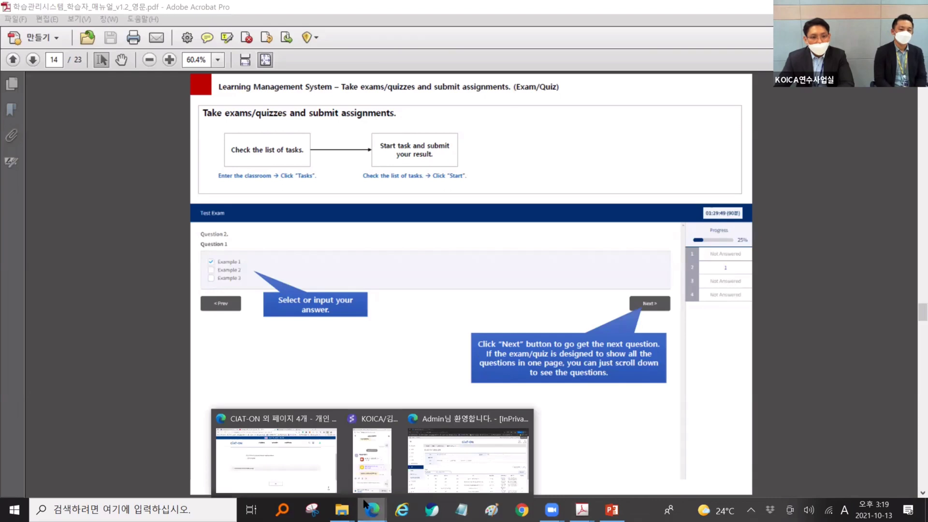
Bring up the public CIAT-ON site window and scroll through the COURSES listing.
click(450, 462)
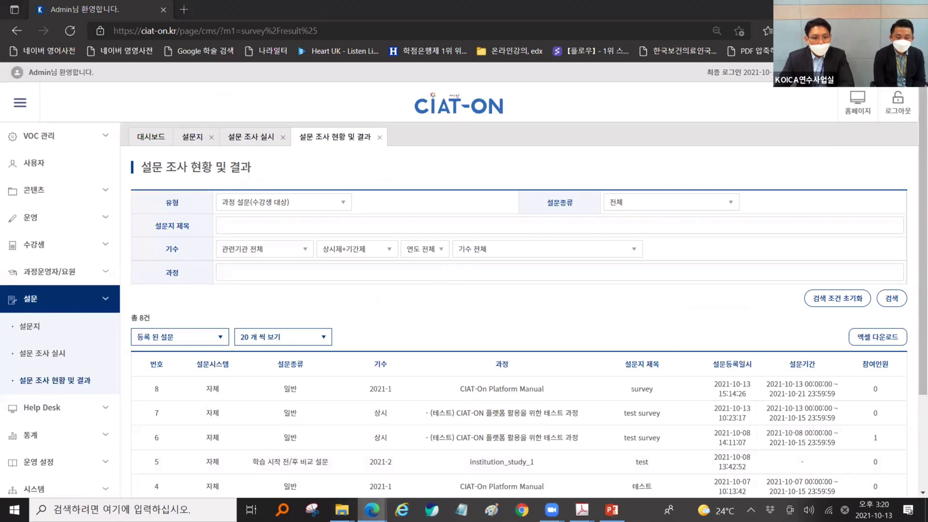
mouse_move(372, 510)
click(299, 471)
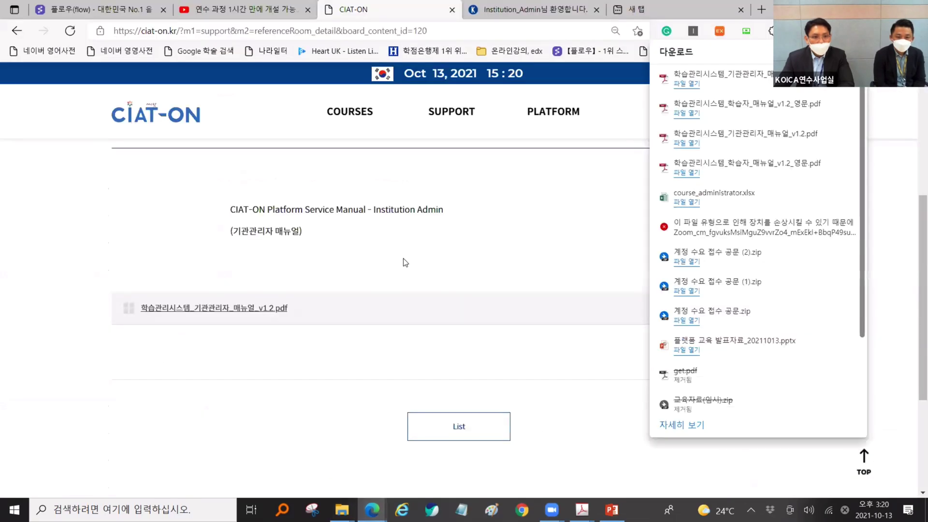
click(360, 121)
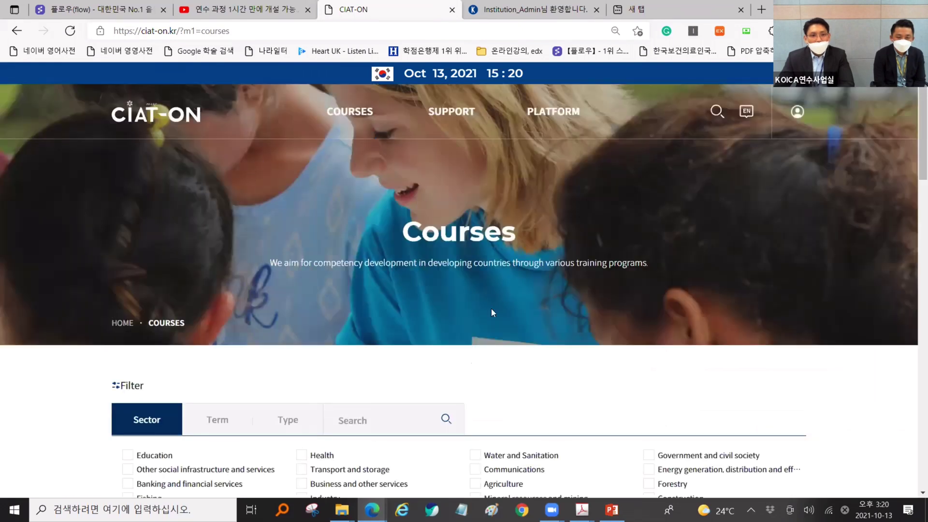
scroll(491, 309, down, 3)
scroll(480, 366, down, 5)
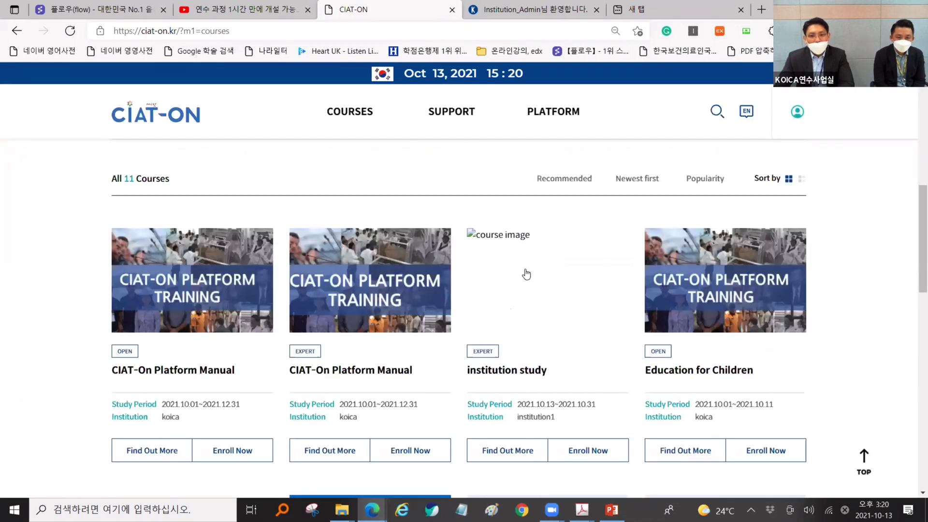
scroll(417, 352, down, 1)
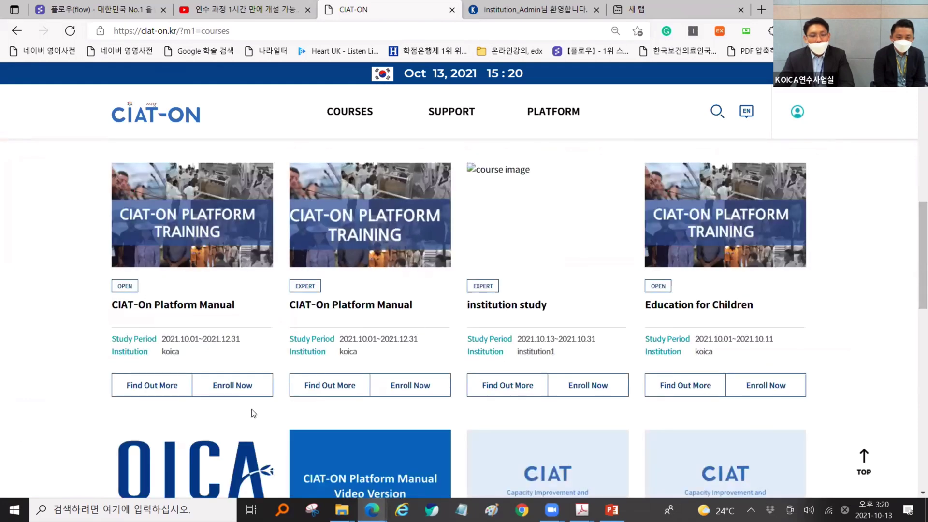
click(798, 112)
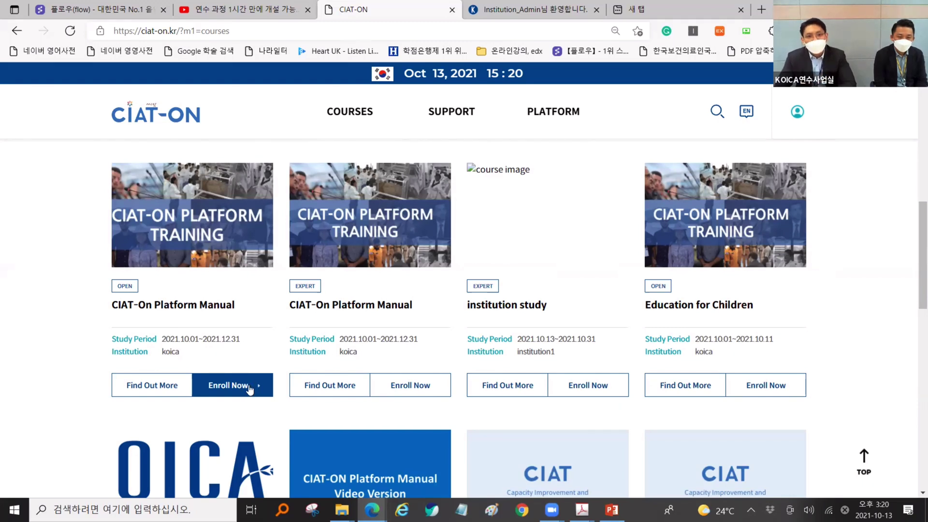
View the CIAT-On Platform Manual course, try Enroll Now, then sign out of the admin account.
click(167, 396)
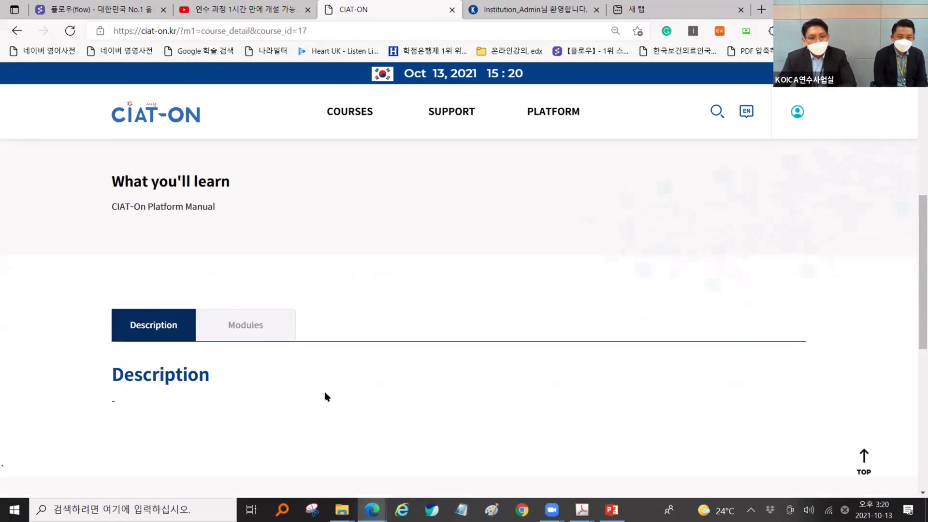
scroll(370, 409, down, 3)
scroll(372, 405, down, 4)
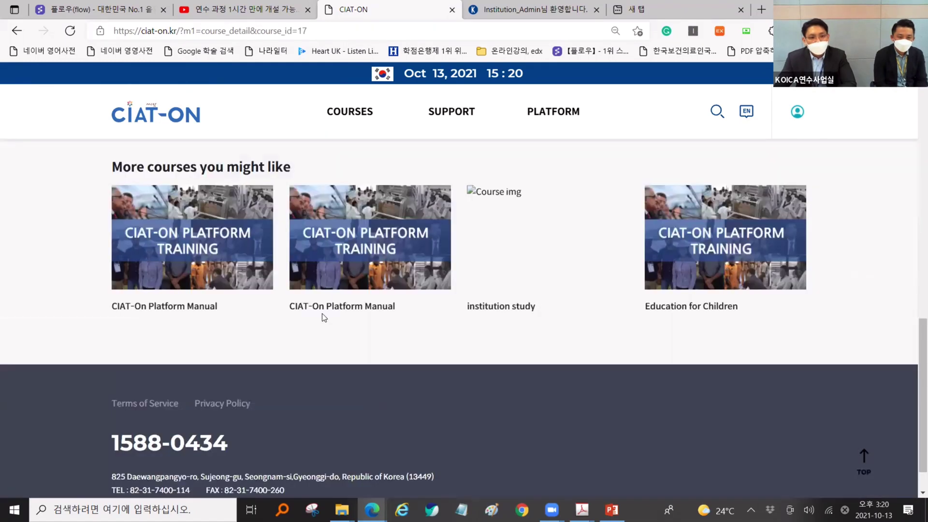
scroll(322, 313, up, 10)
click(382, 244)
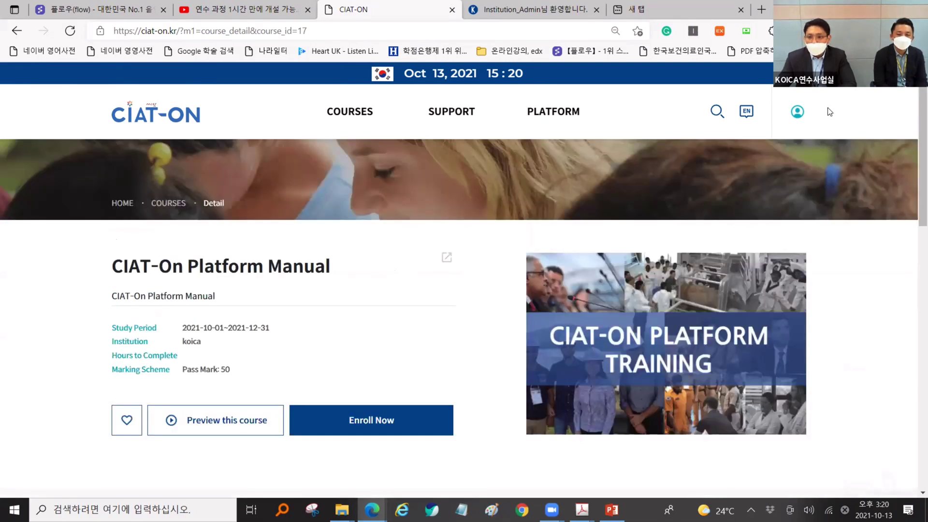
click(786, 113)
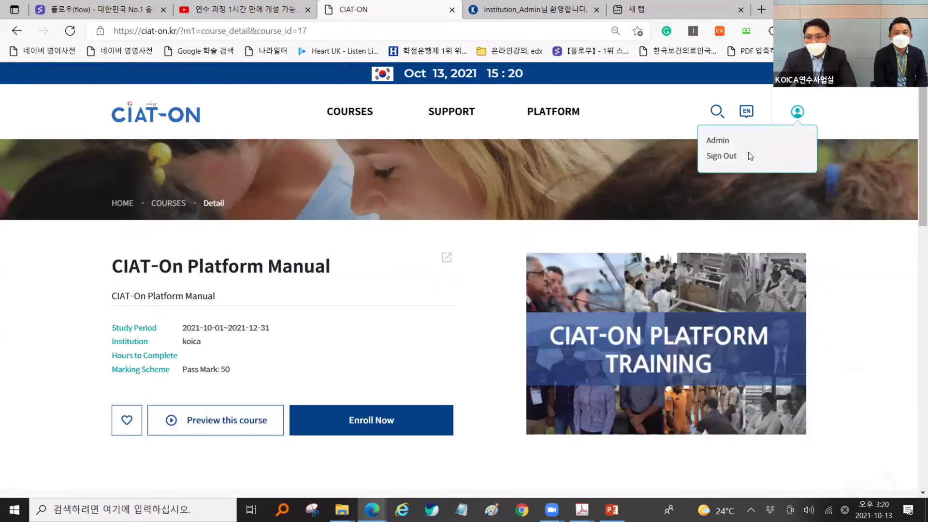
click(720, 156)
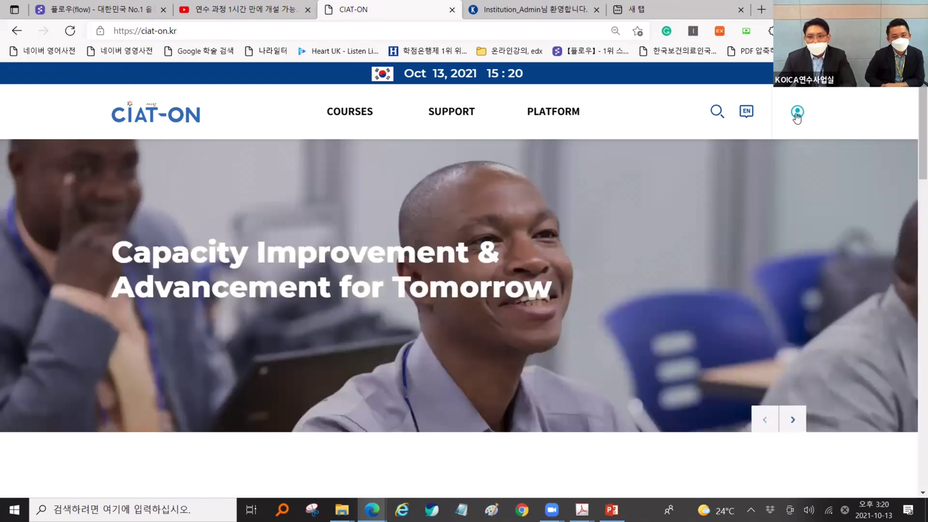
Sign in with the student account's ID and password, dismissing the resume-session prompt.
click(797, 114)
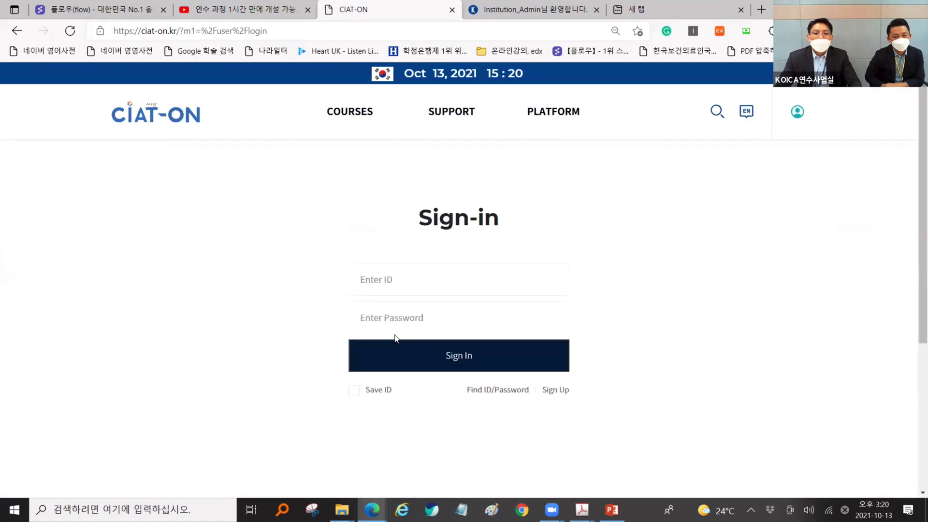
click(434, 275)
text(student)
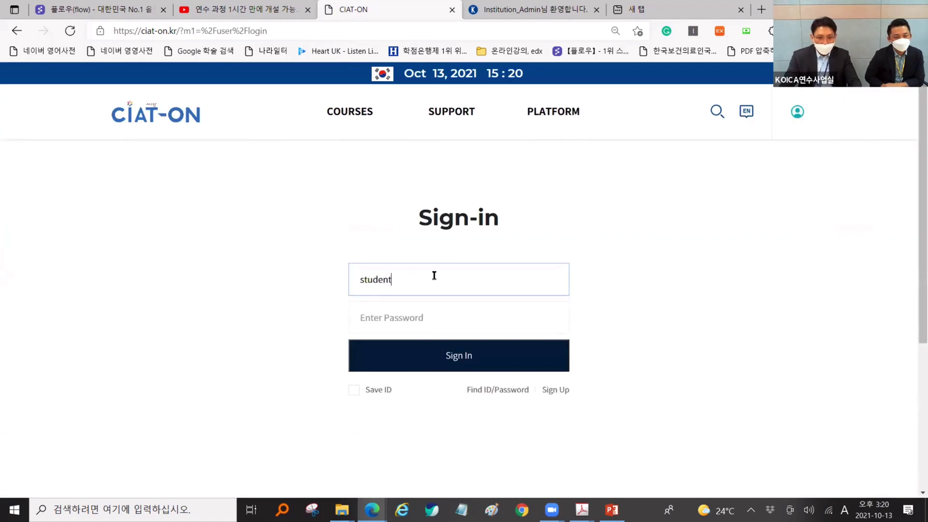
key(Tab)
text(****)
key(Return)
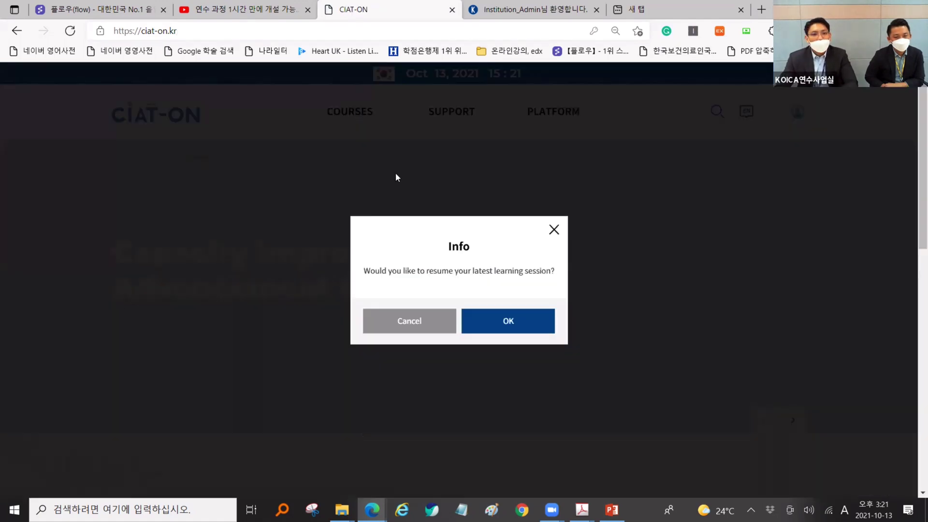
click(415, 321)
As the student, enroll in a course from the list and close the dashboard lecture notice.
click(370, 119)
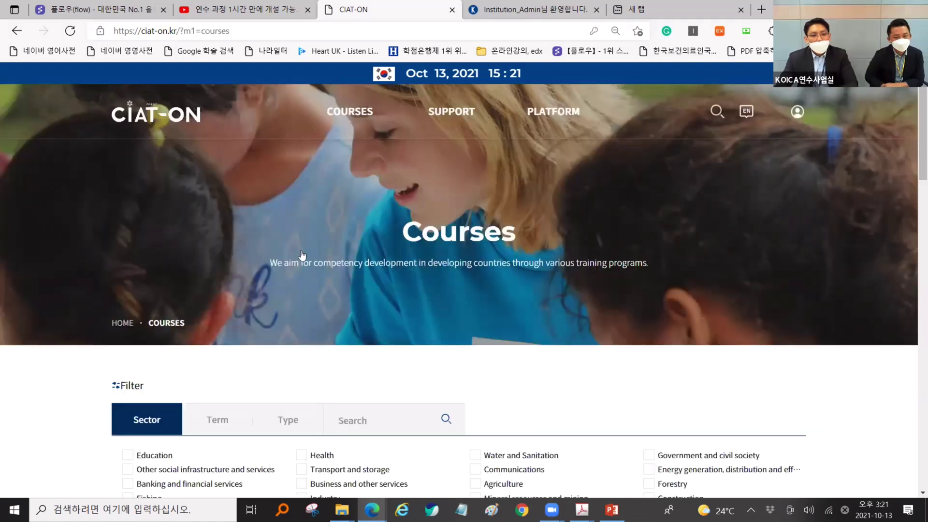
scroll(302, 255, down, 10)
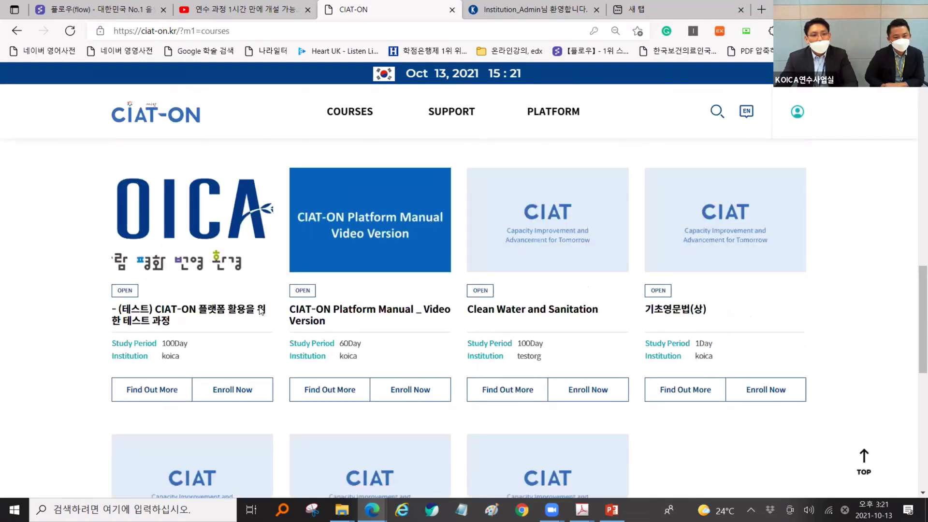
click(243, 398)
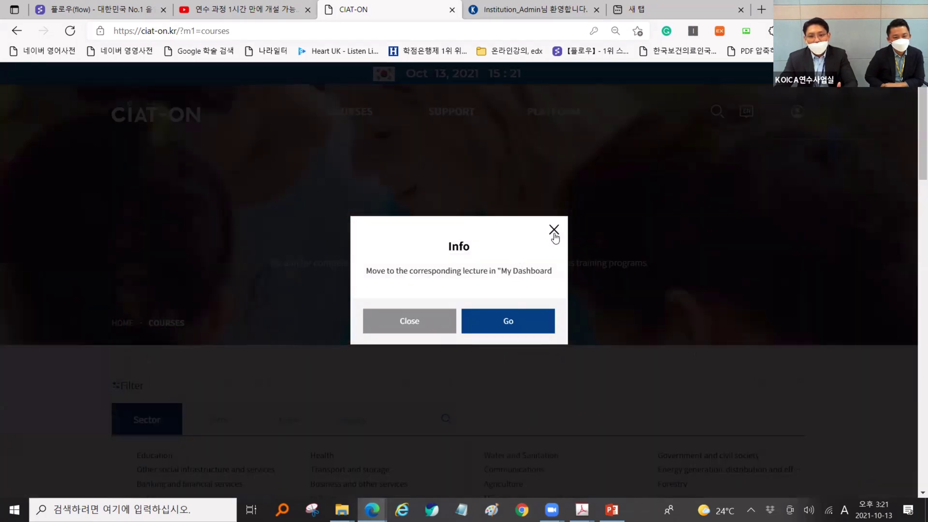
click(489, 367)
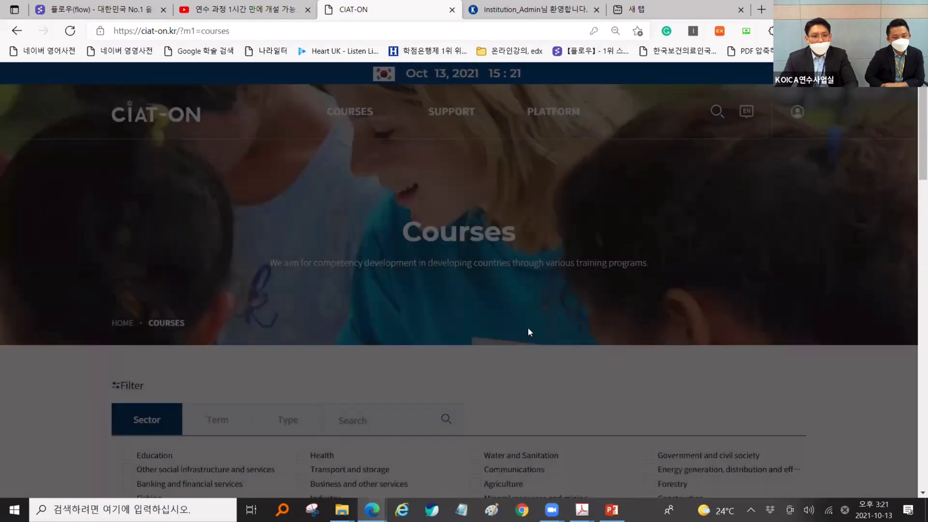
Try enrolling in the EXPERT CIAT-On Platform Manual course, then close the access-code prompt.
scroll(435, 338, down, 10)
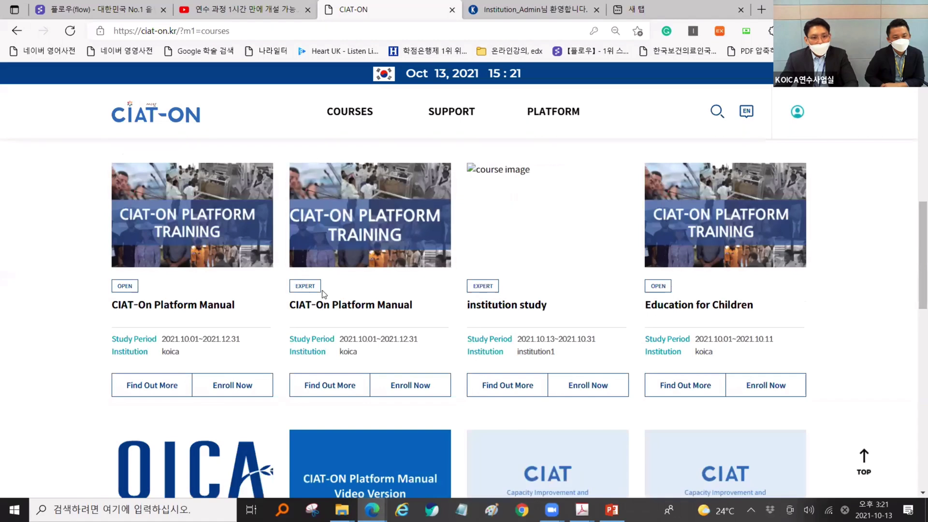
double_click(305, 286)
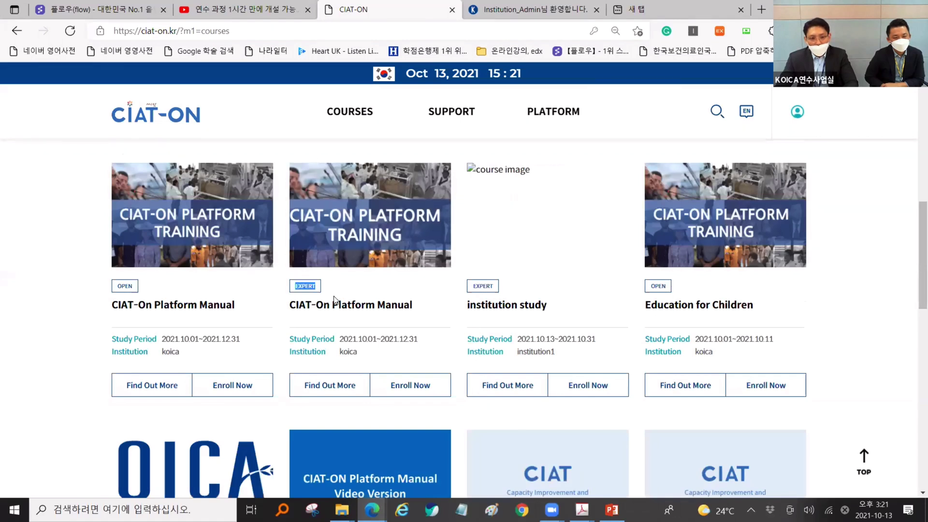
click(416, 391)
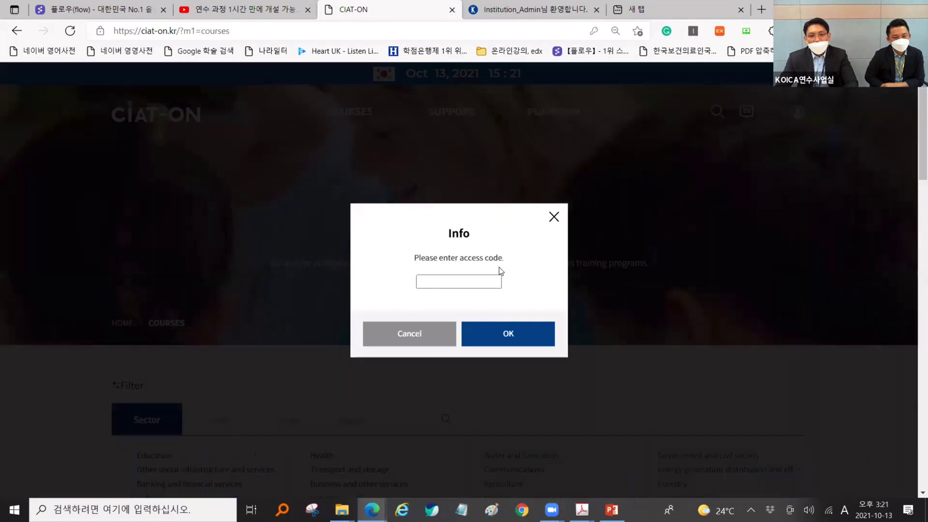
click(462, 283)
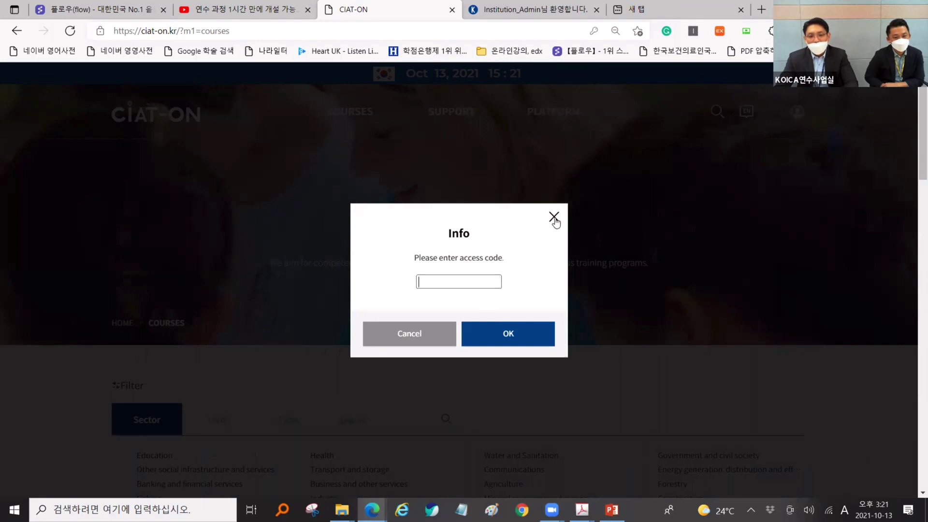
click(556, 349)
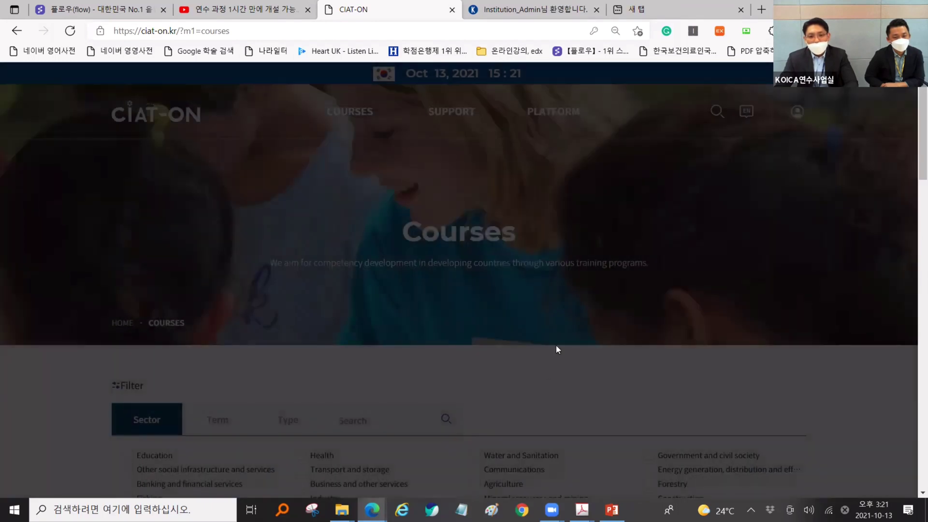
scroll(556, 345, down, 10)
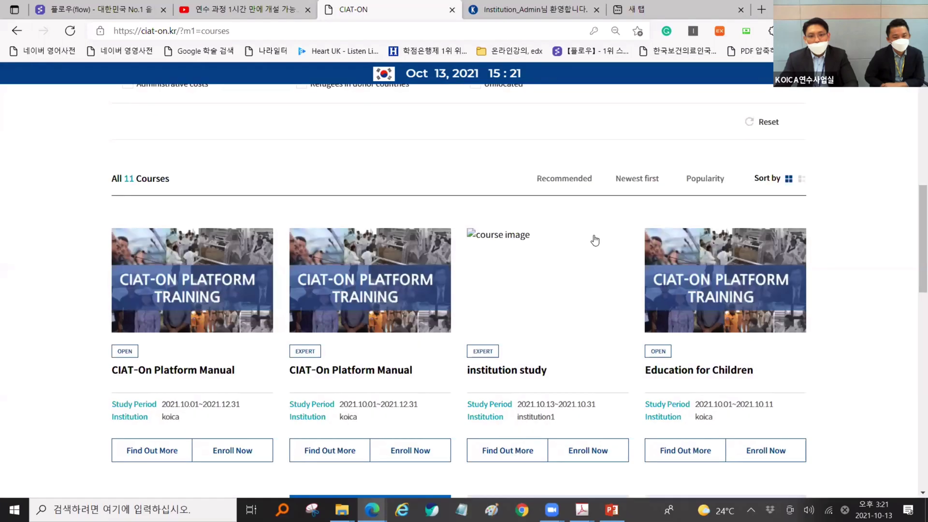
scroll(796, 112, up, 4)
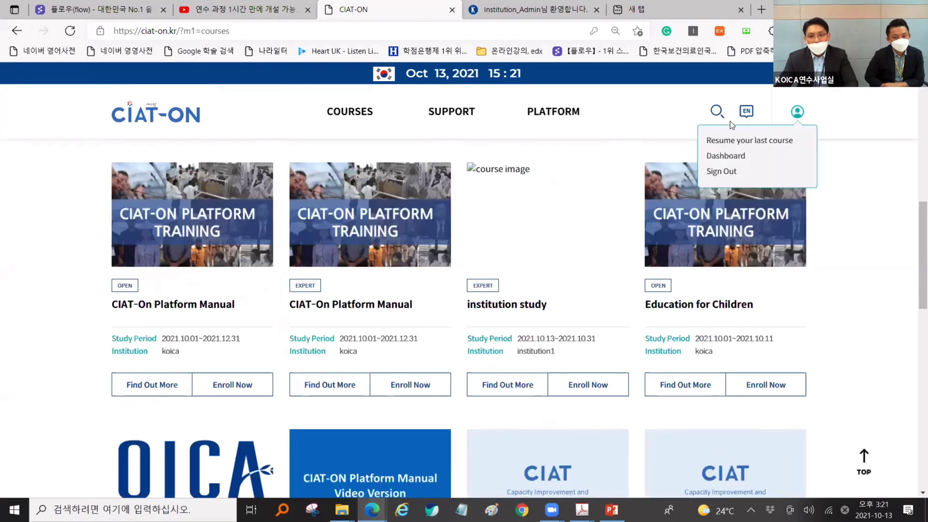
Sign out of the student account, start Sign Up, and accept the privacy policy to reach Join Us.
mouse_move(796, 112)
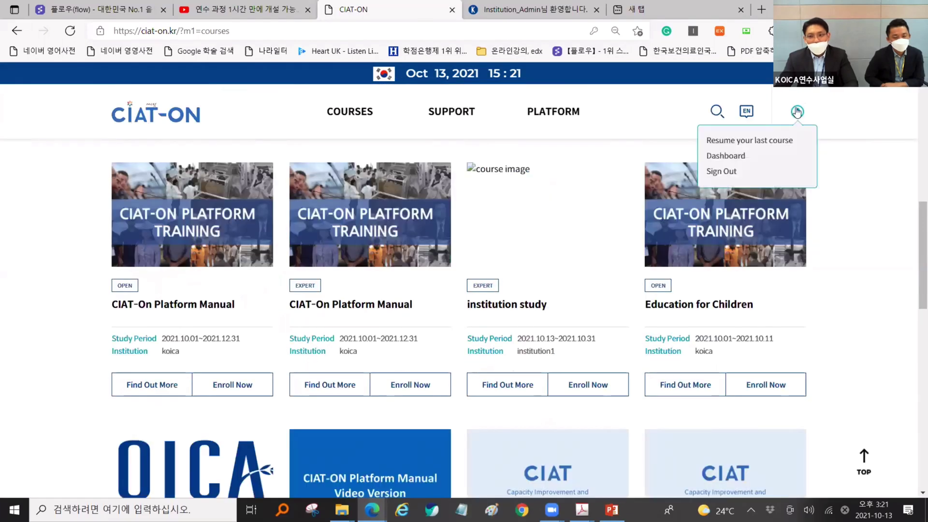
click(726, 173)
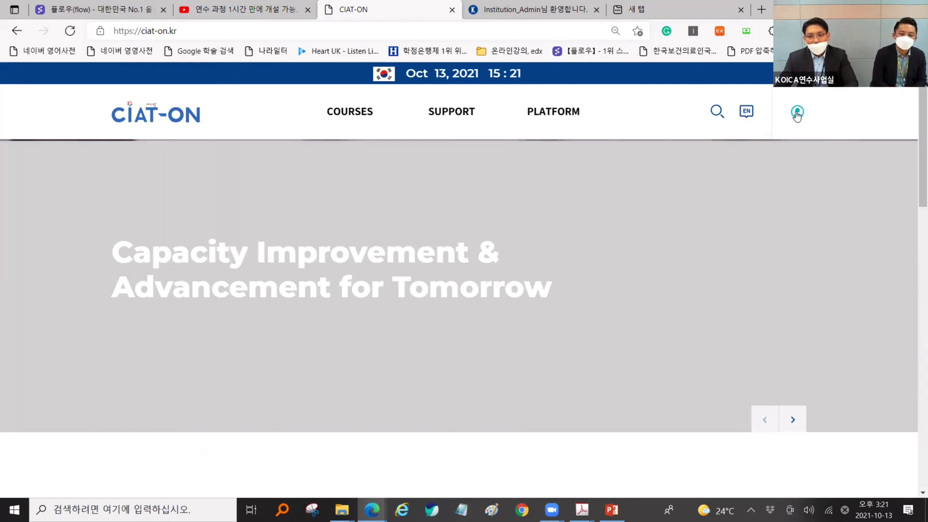
click(797, 113)
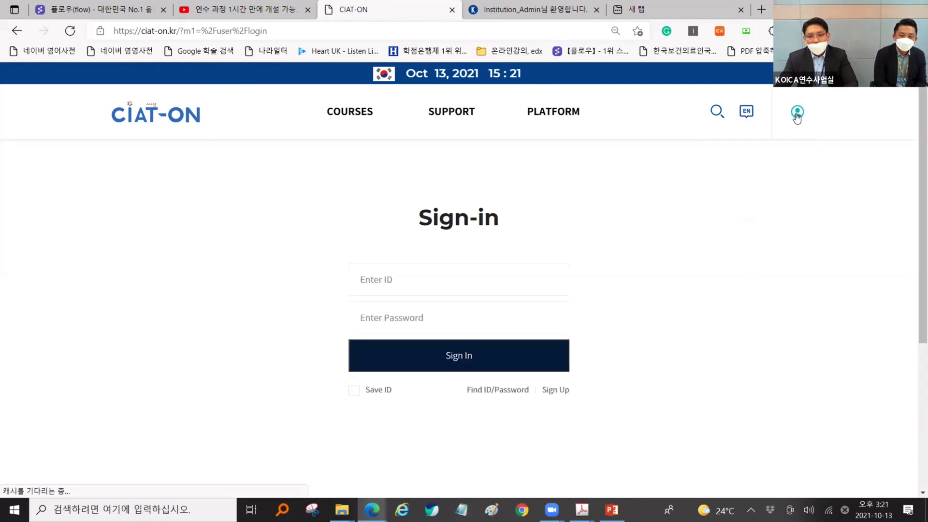
click(556, 390)
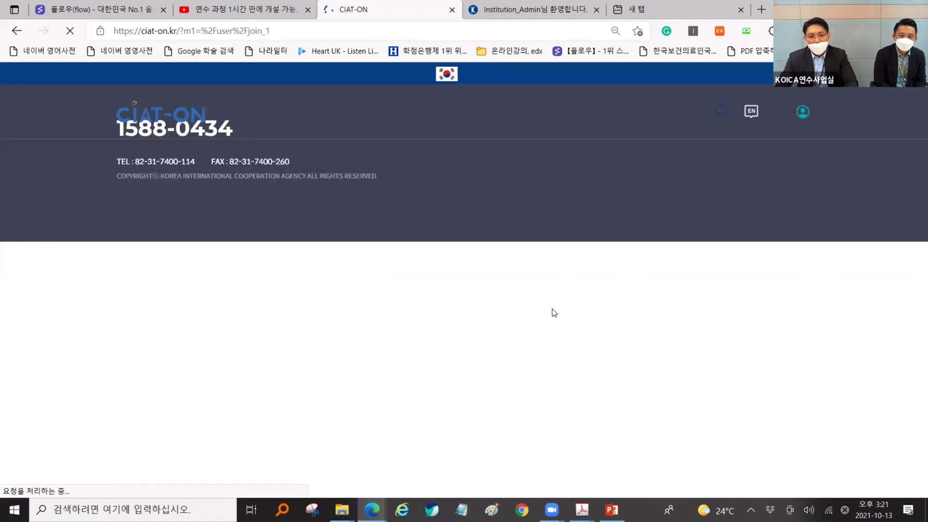
scroll(358, 196, down, 3)
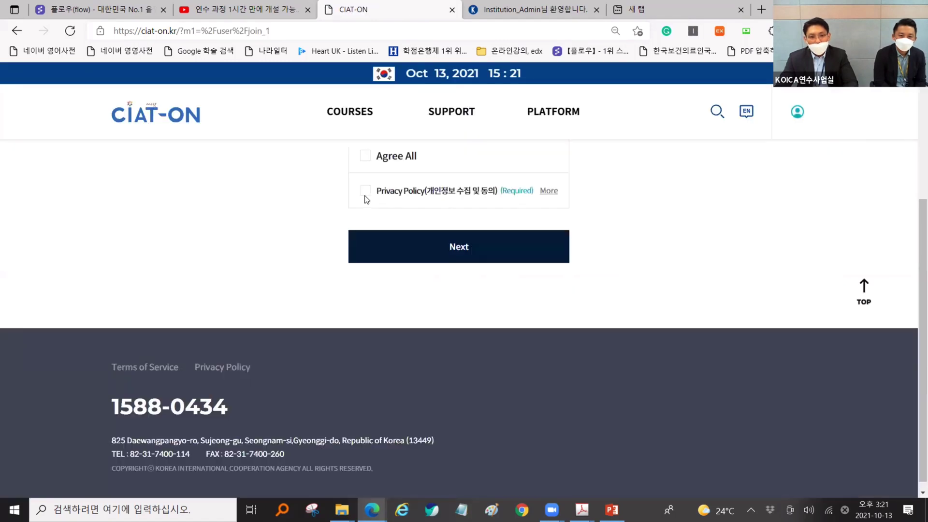
click(365, 190)
click(384, 251)
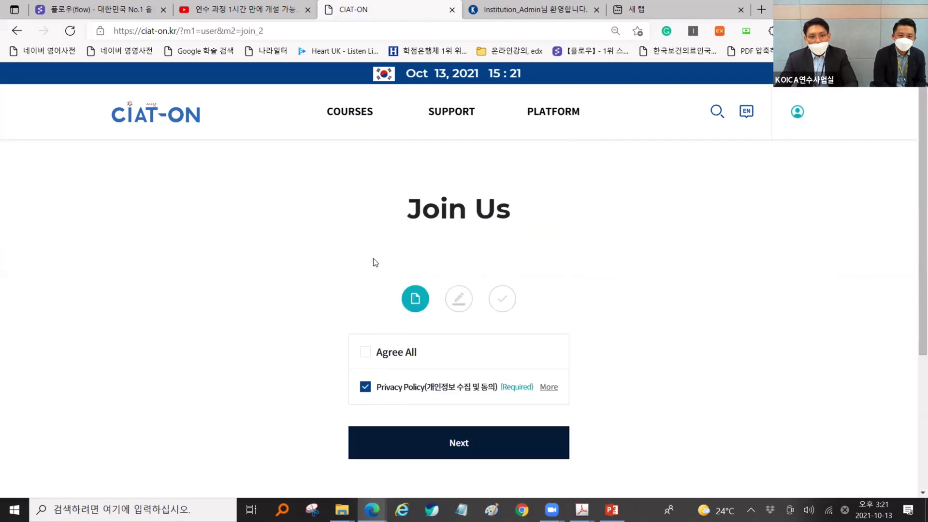
click(458, 443)
scroll(461, 304, down, 3)
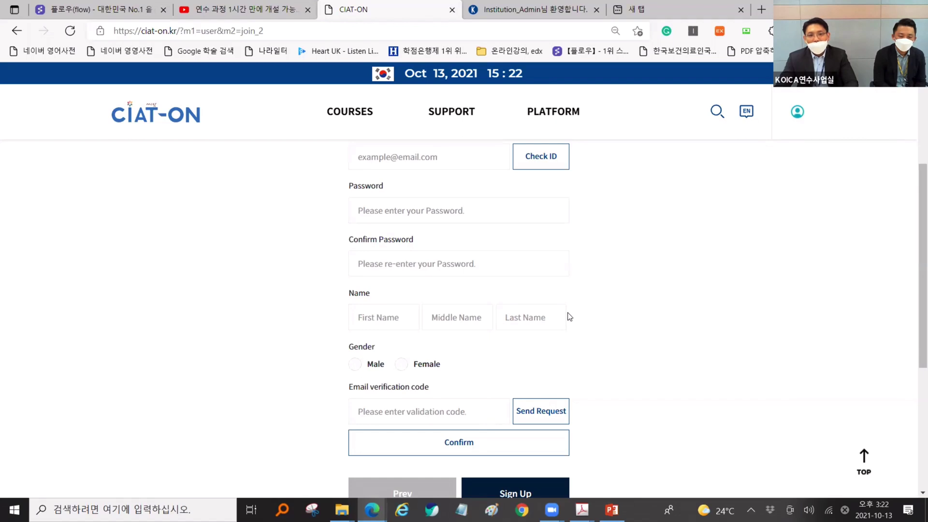
scroll(466, 355, up, 4)
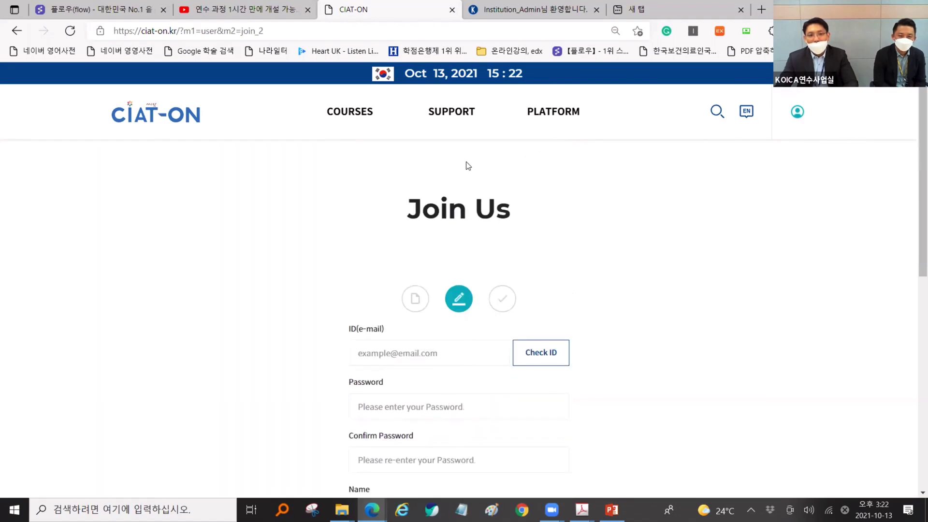
Try enrolling in the second CIAT-On Platform Manual course and cancel the access-code prompt.
click(352, 112)
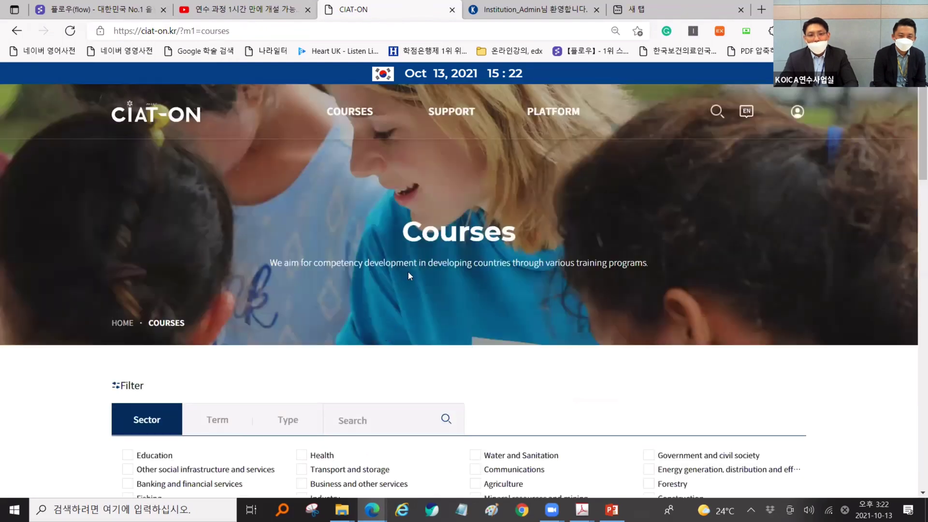
scroll(406, 280, down, 5)
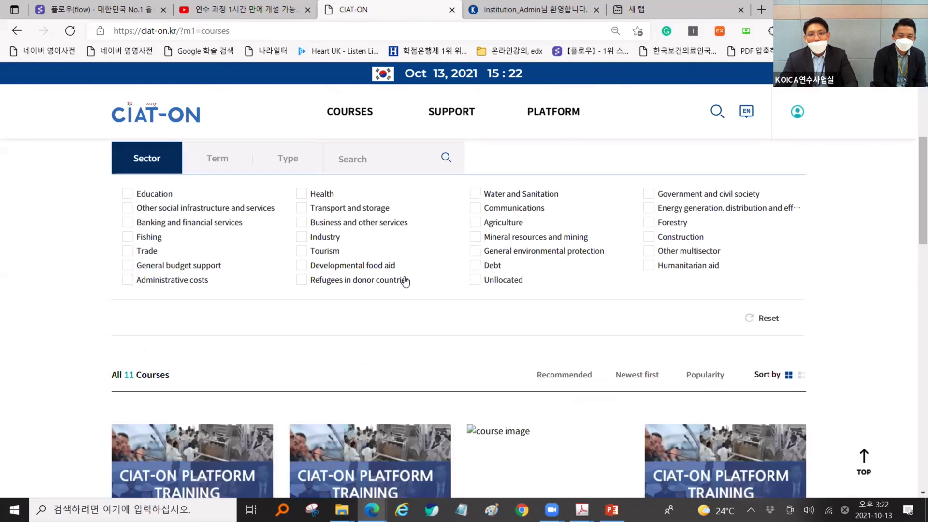
scroll(405, 281, down, 4)
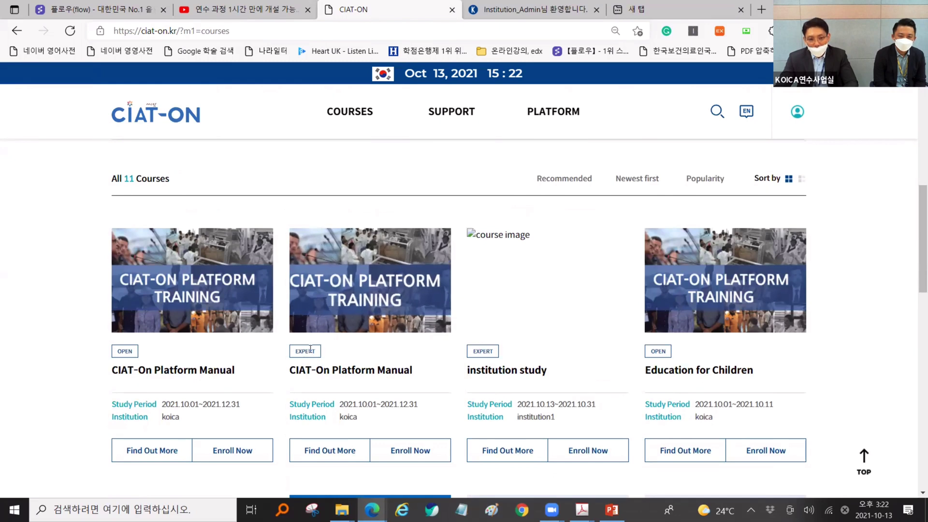
click(425, 458)
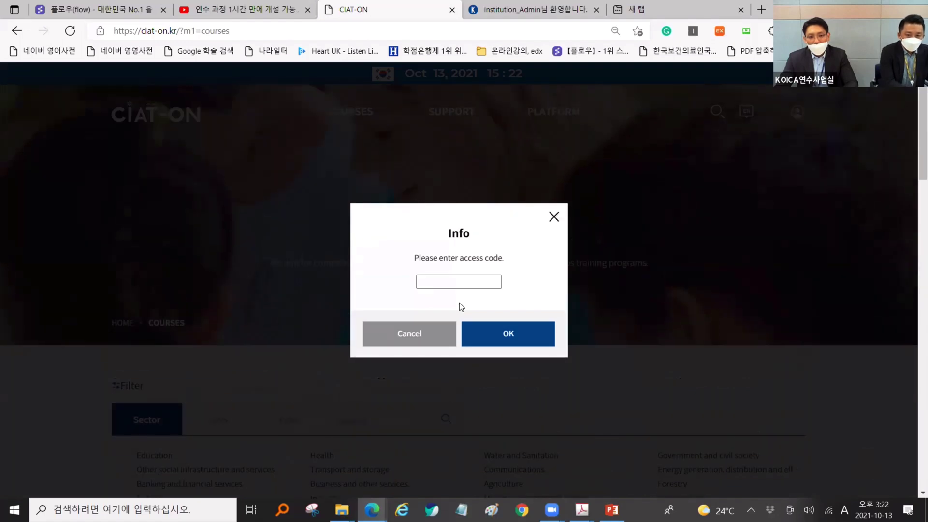
click(405, 339)
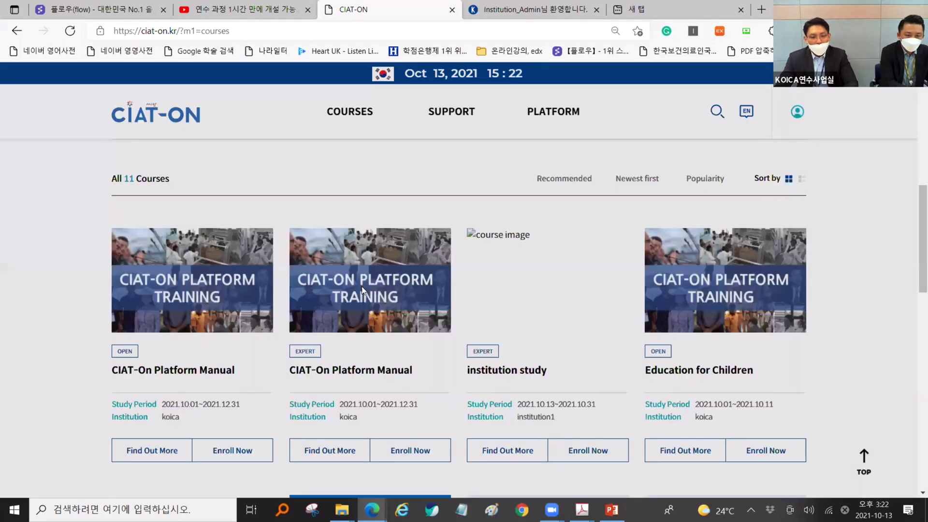
Open the CIAT-On Platform Manual course details and copy its page link.
click(361, 288)
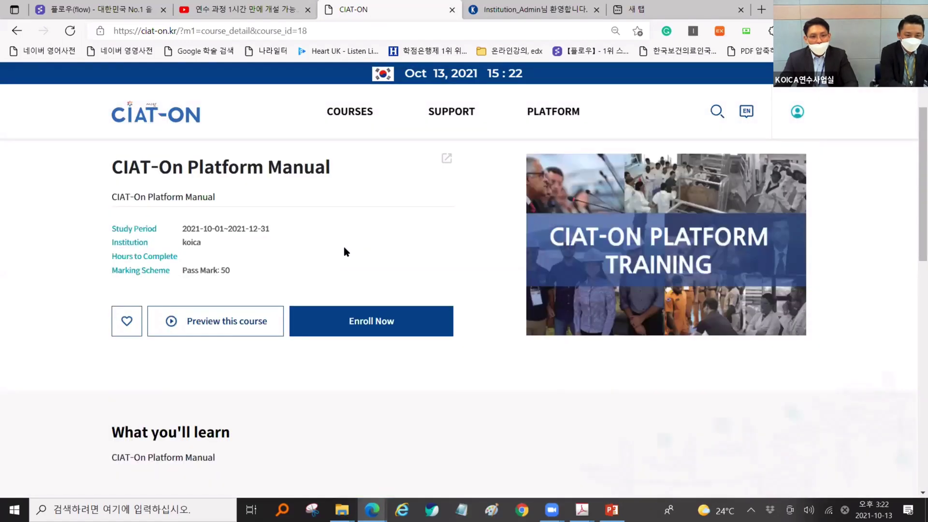
click(447, 159)
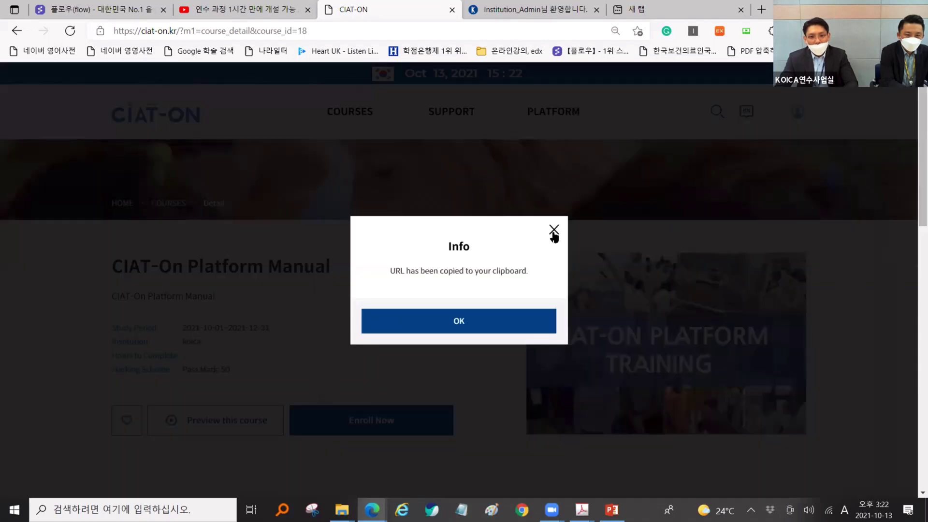
click(488, 158)
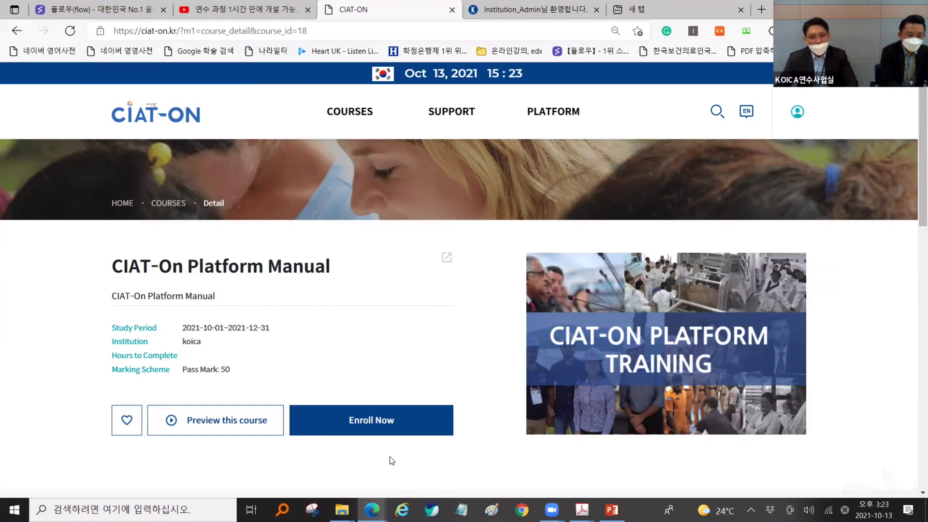
mouse_move(372, 510)
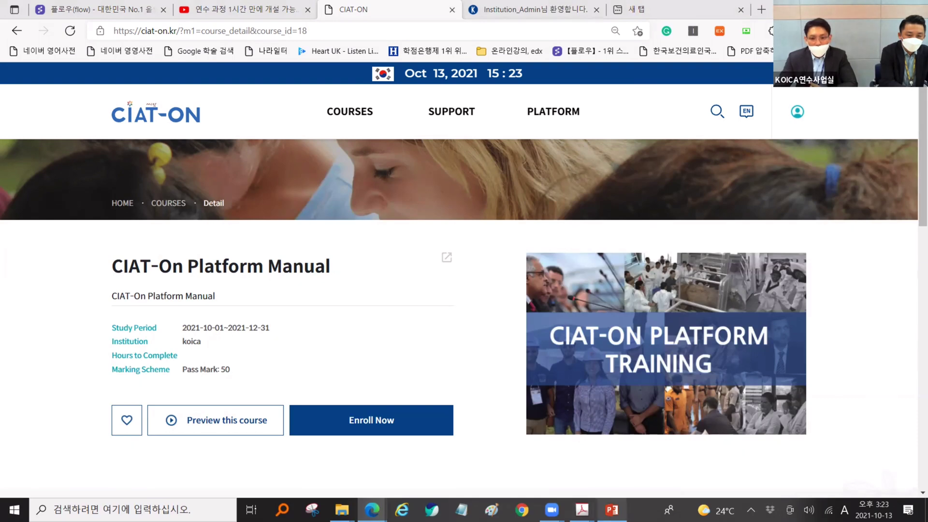
Bring the Acrobat presentation back to the front on page 16, 5. 용어 및 계정의 이해.
click(611, 509)
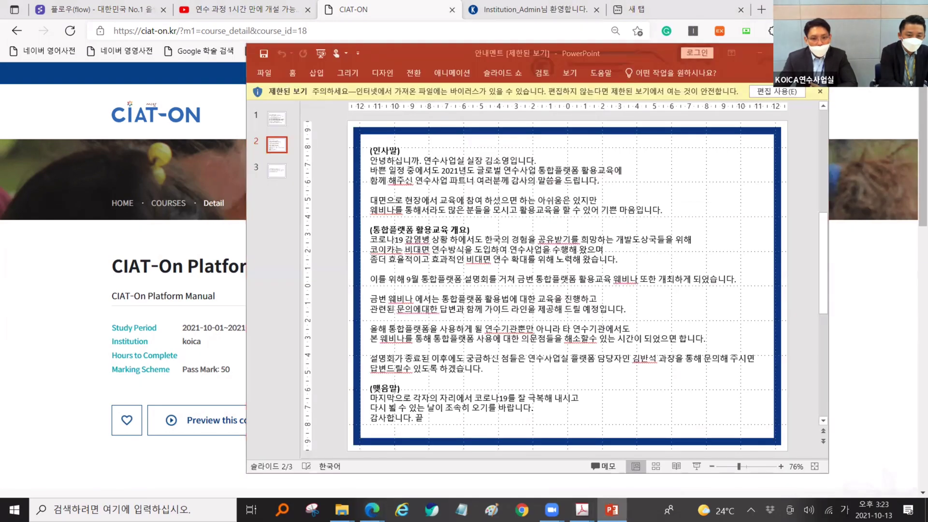
click(612, 510)
mouse_move(582, 509)
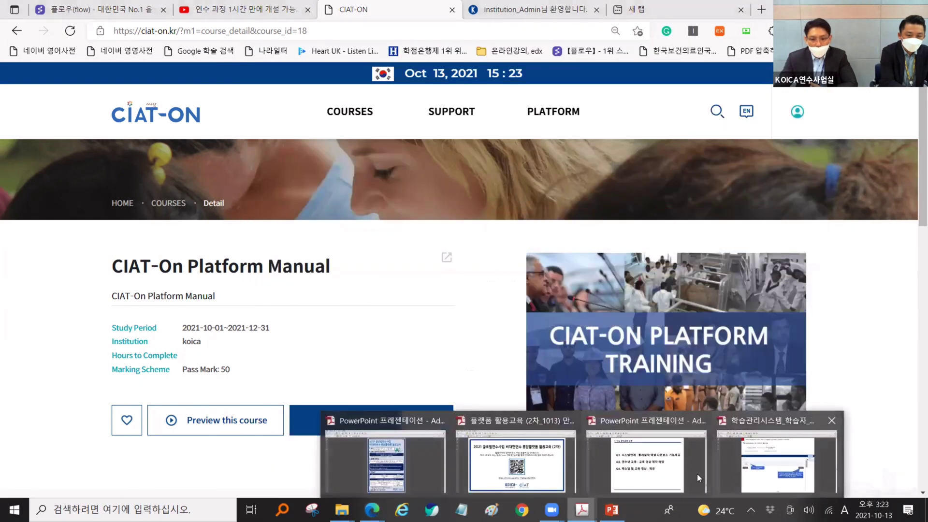
click(646, 471)
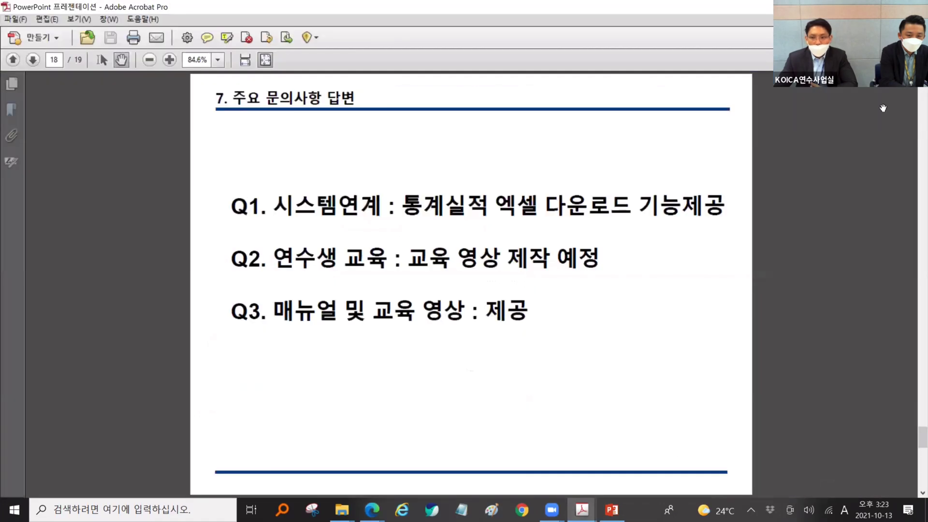
scroll(505, 242, up, 3)
scroll(505, 243, down, 2)
scroll(505, 243, up, 1)
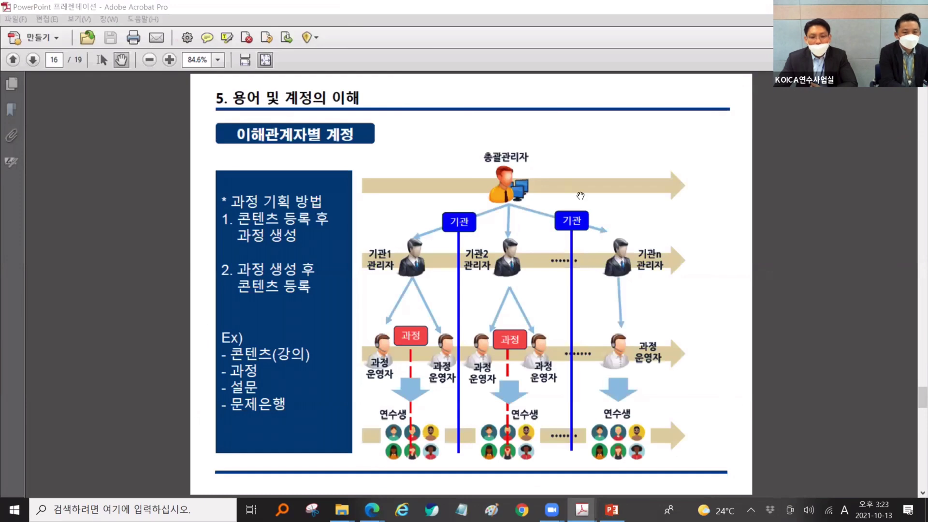
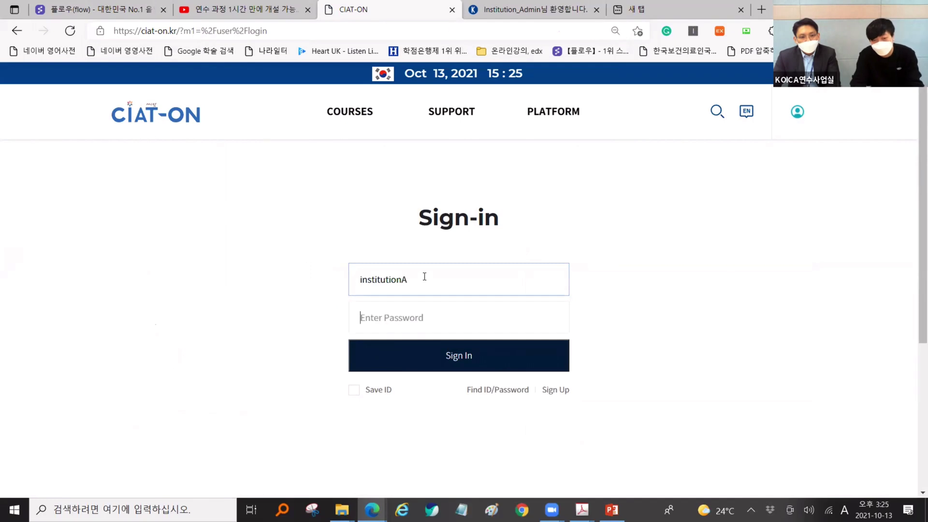
Submit the administrator sign-in, decline the admin-page prompt, and request the admin management pages.
key(Return)
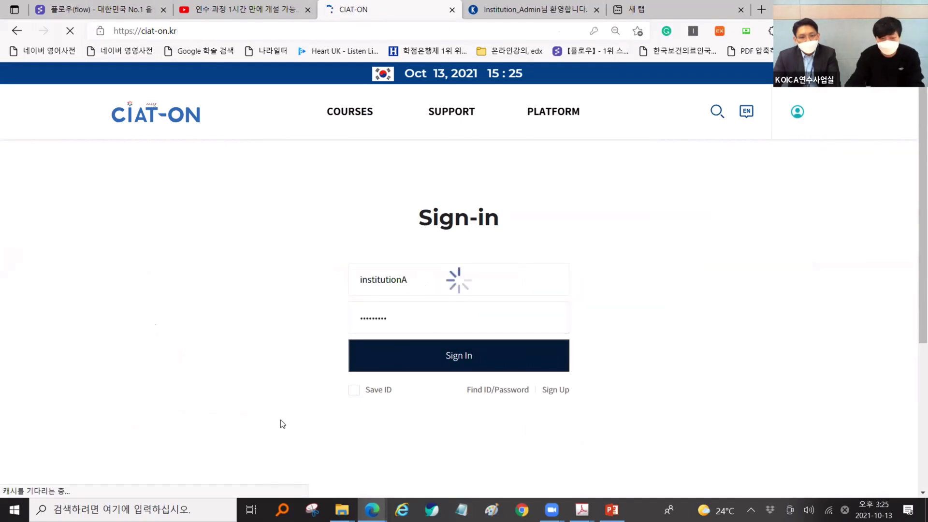
key(alt+Tab)
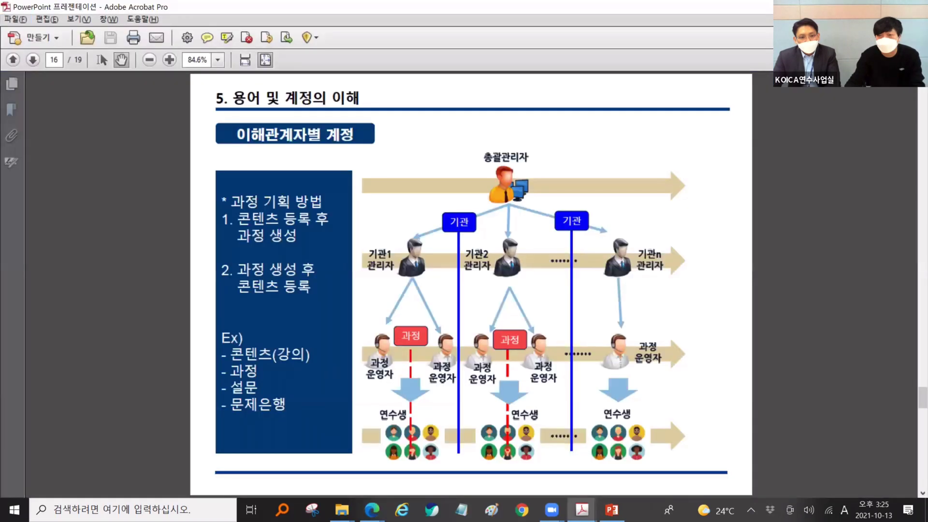
key(alt+Tab)
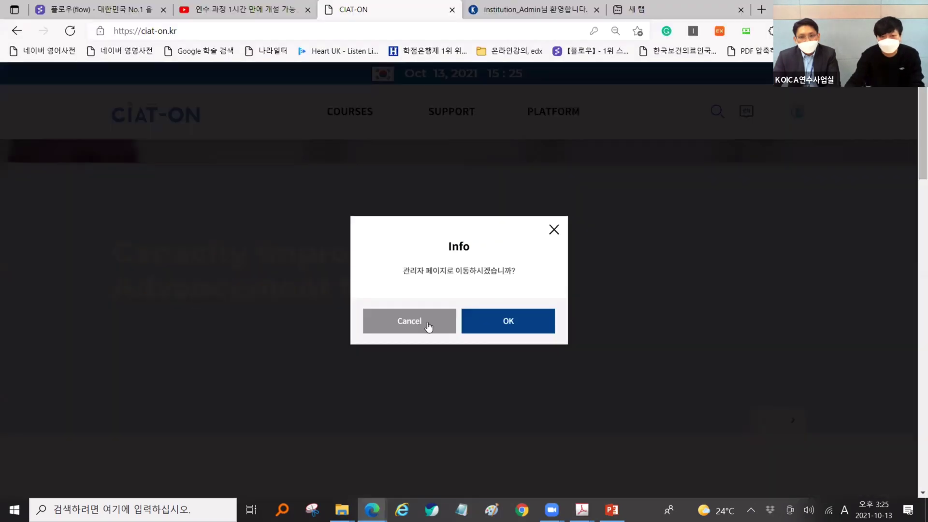
click(428, 326)
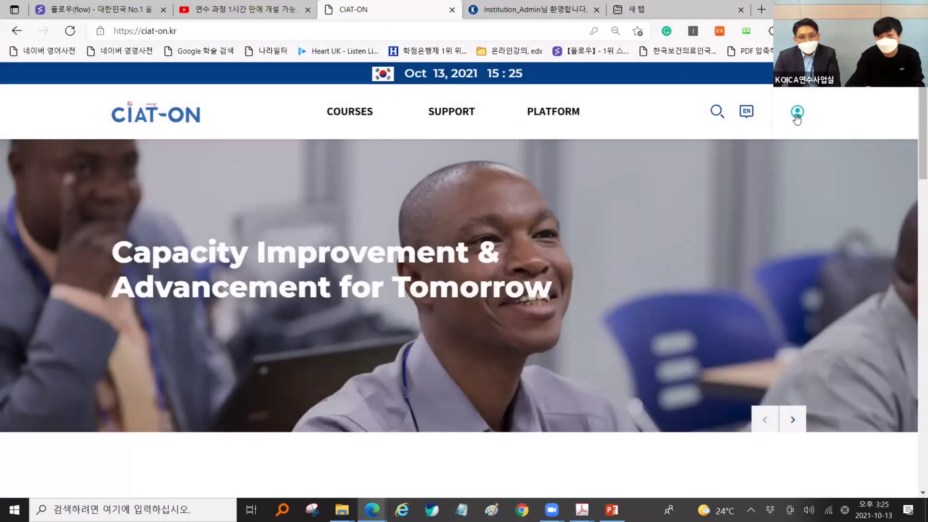
click(797, 114)
click(719, 141)
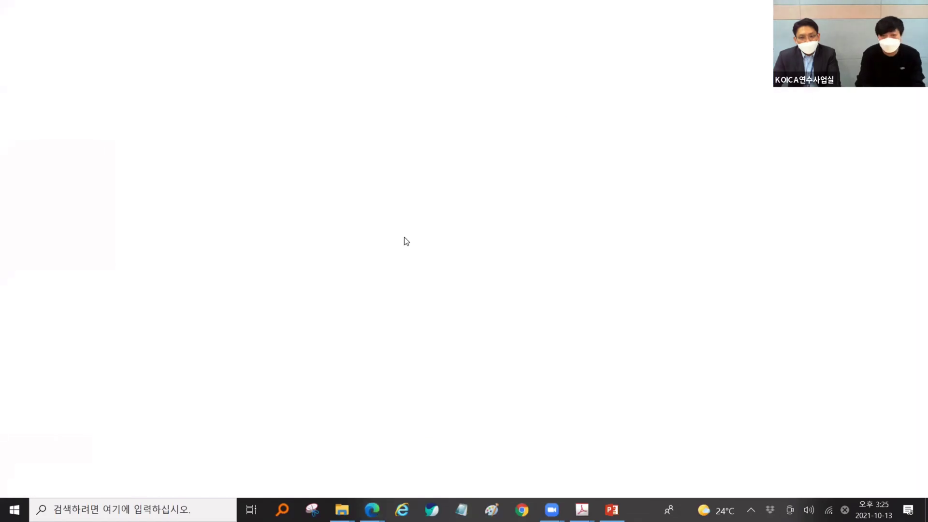
Load the CIAT-ON site in the private window, cancel the admin-page prompt, and sign out.
text(c)
key(Return)
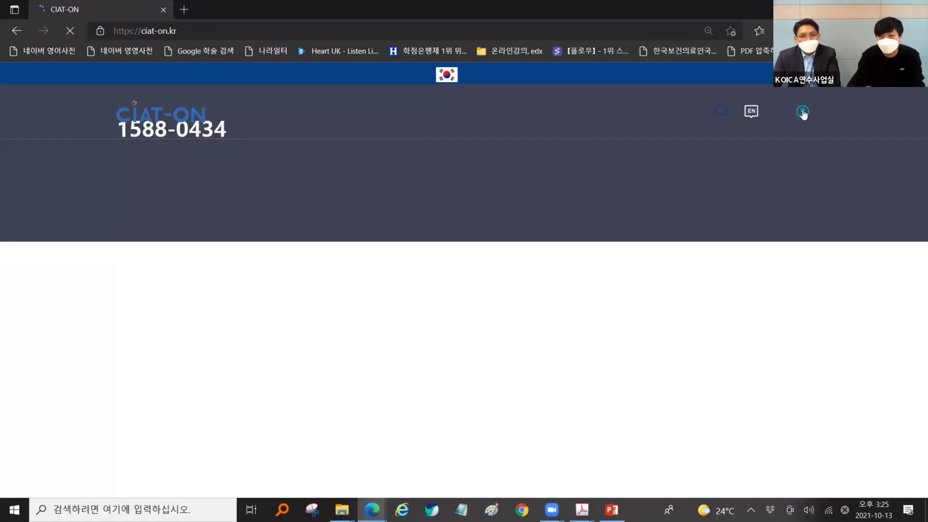
click(804, 113)
click(748, 140)
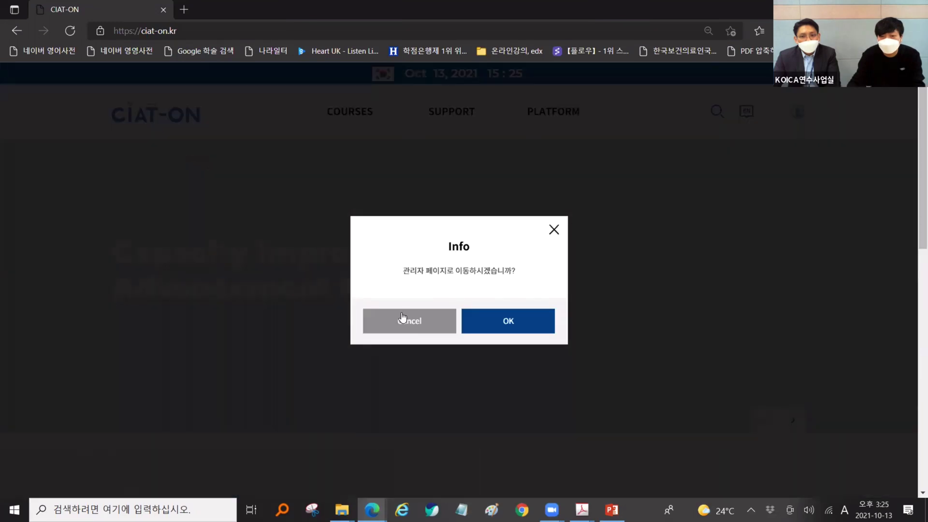
click(402, 319)
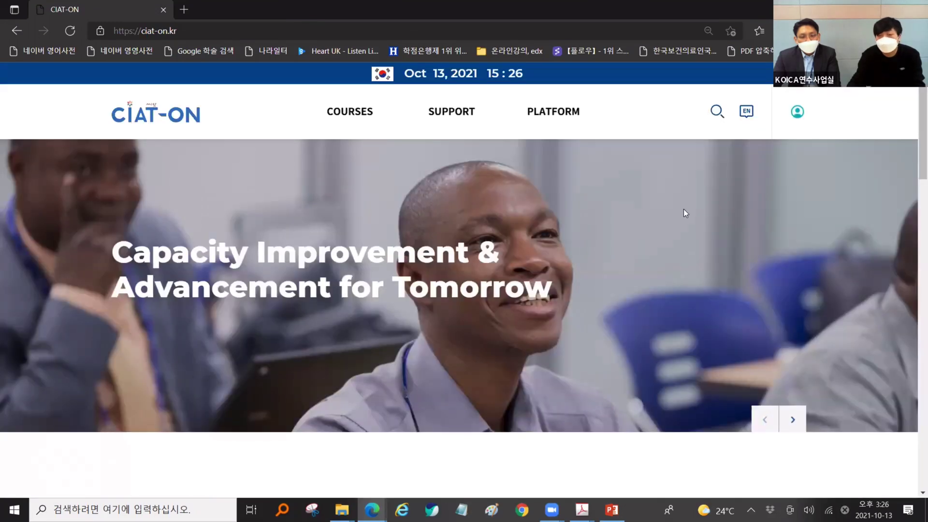
click(798, 113)
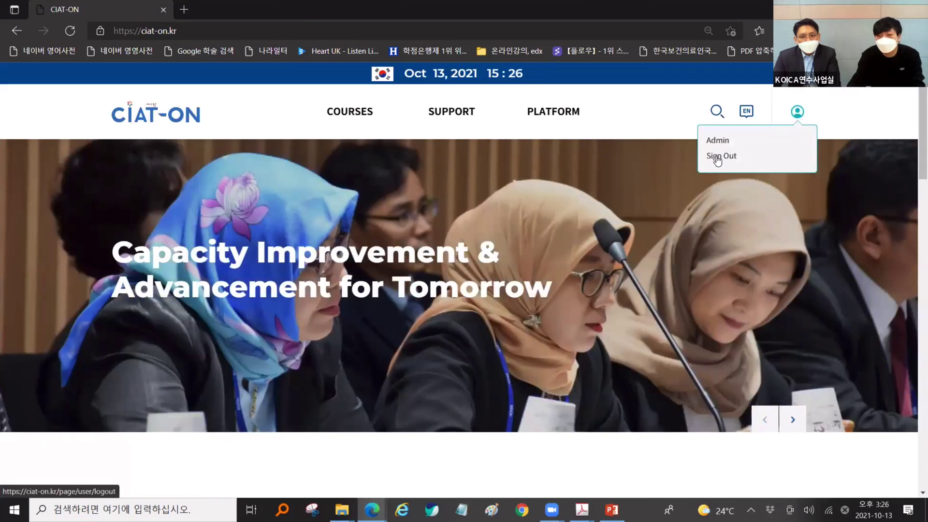
click(719, 157)
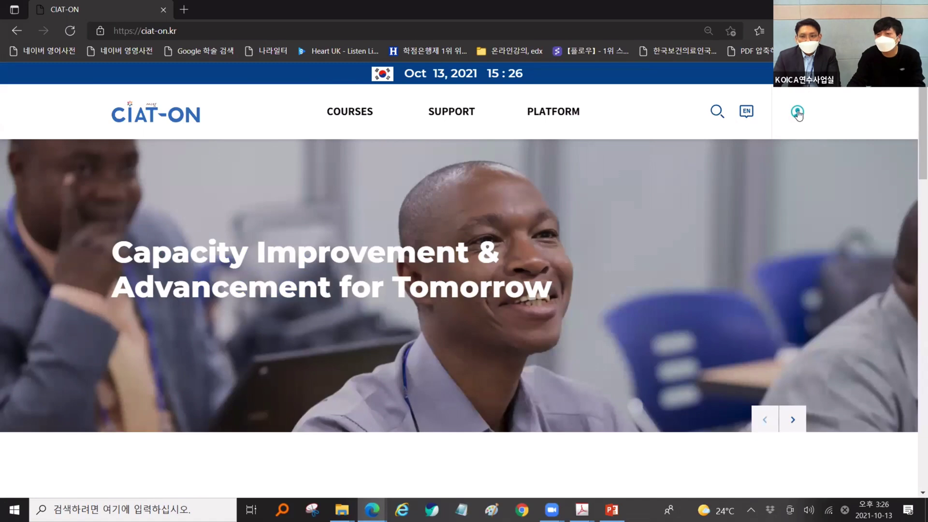
Sign back in using the saved administrator login ID and password.
click(792, 130)
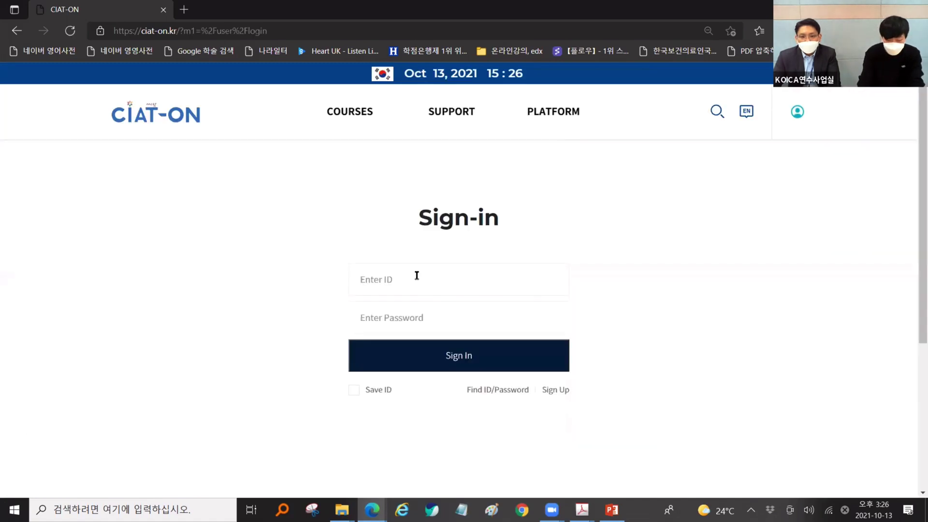
click(417, 275)
text(r)
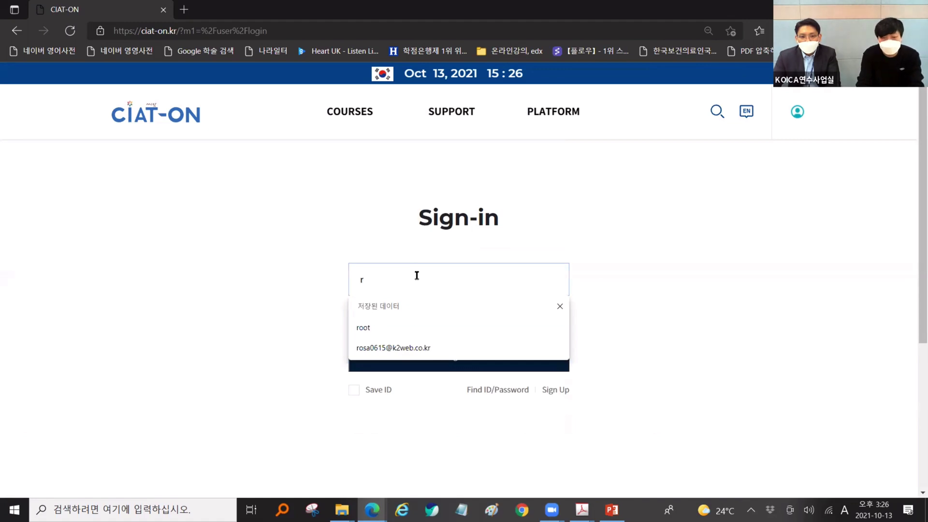
text(oot)
key(Tab)
text(••••••••)
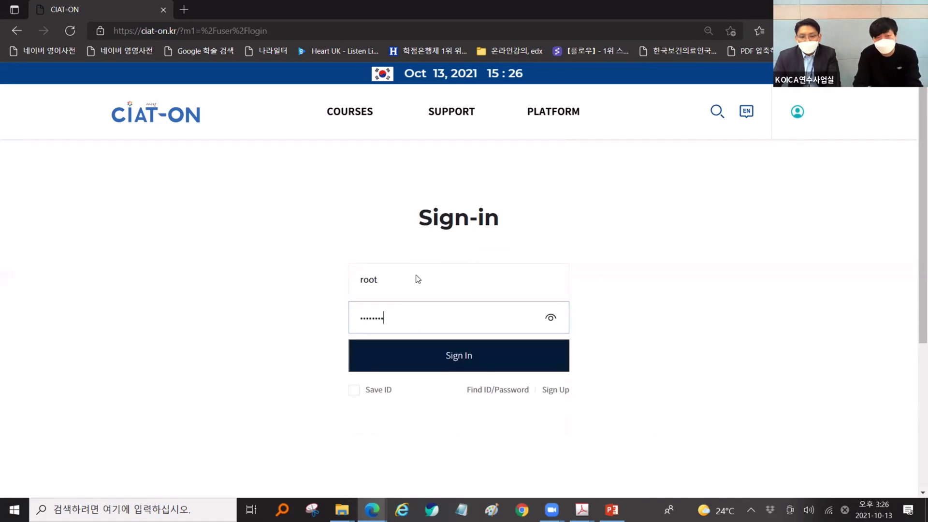
key(Return)
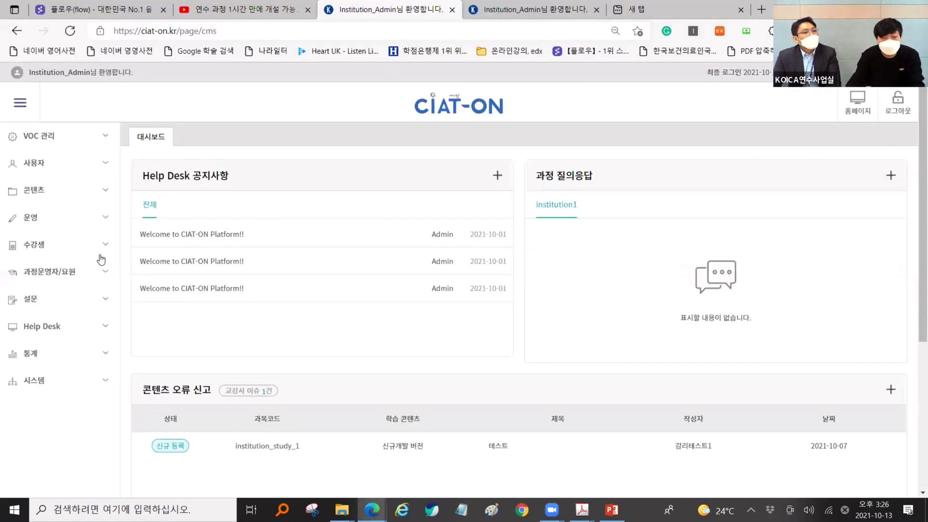
Open the institution information page and scroll down to the certificate settings.
click(73, 365)
click(74, 376)
scroll(63, 382, down, 3)
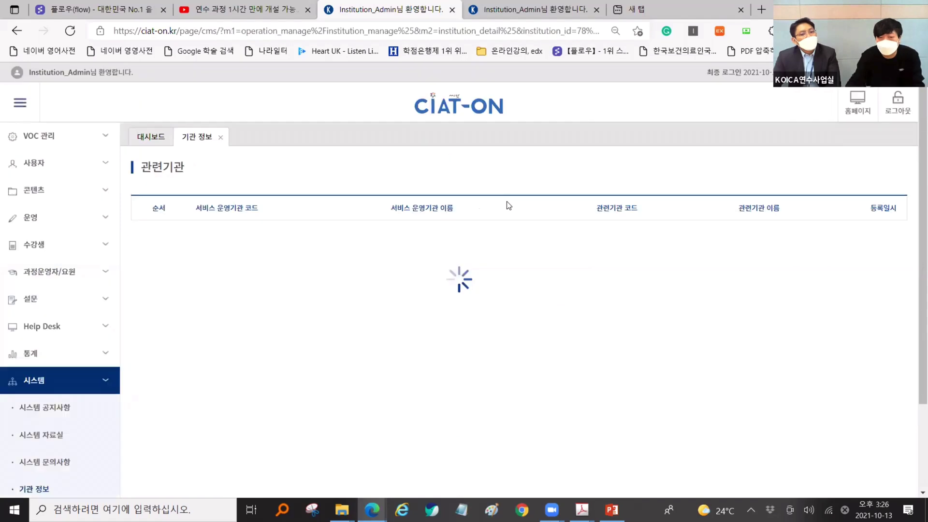
scroll(803, 359, down, 5)
scroll(815, 355, down, 5)
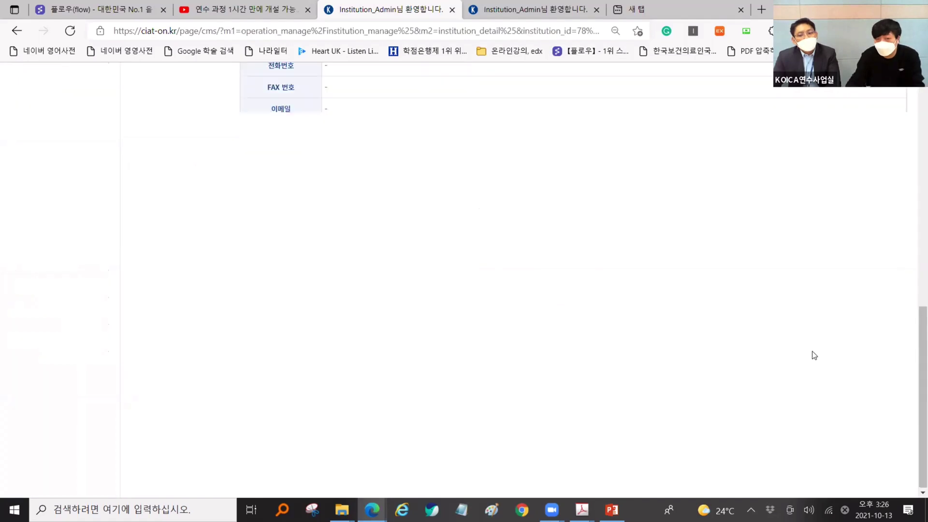
scroll(721, 332, up, 6)
scroll(728, 329, down, 6)
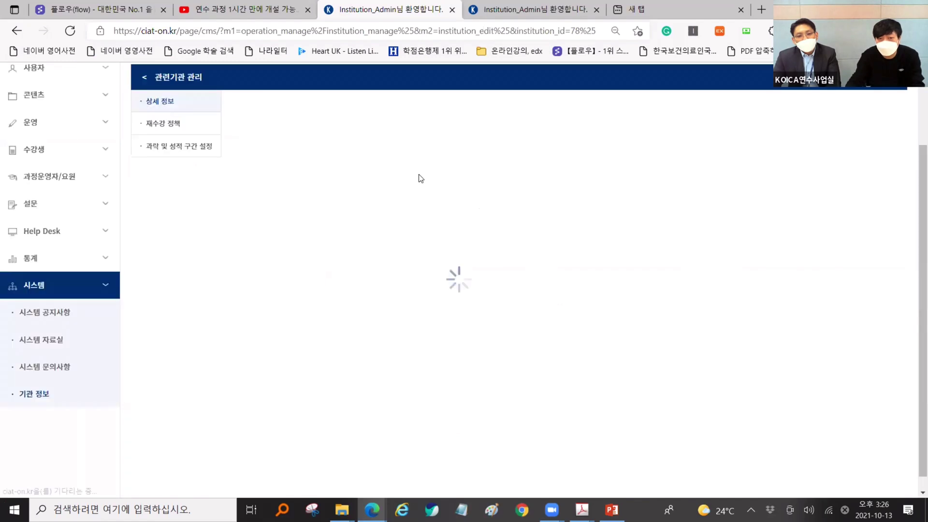
scroll(311, 313, down, 8)
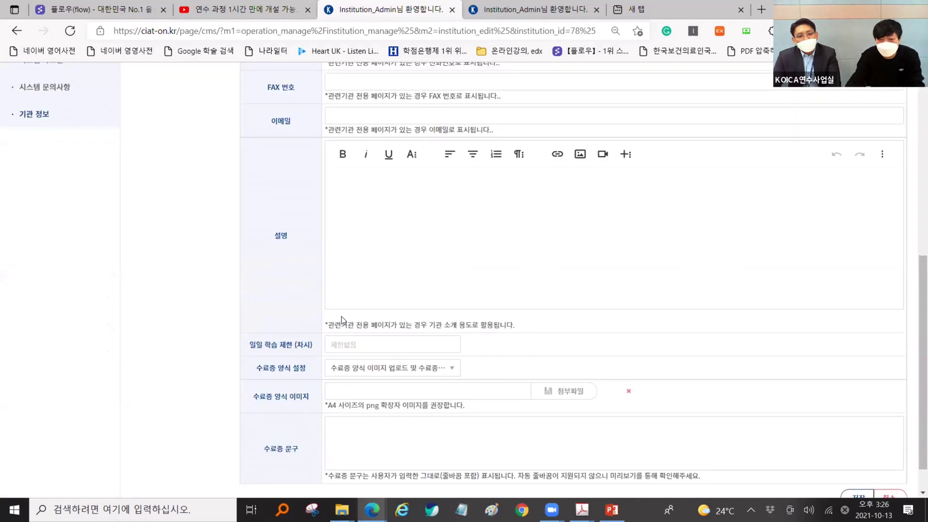
scroll(356, 334, down, 1)
Try the certificate template options: no template, uploaded image, and HTML input with its variable list.
click(347, 334)
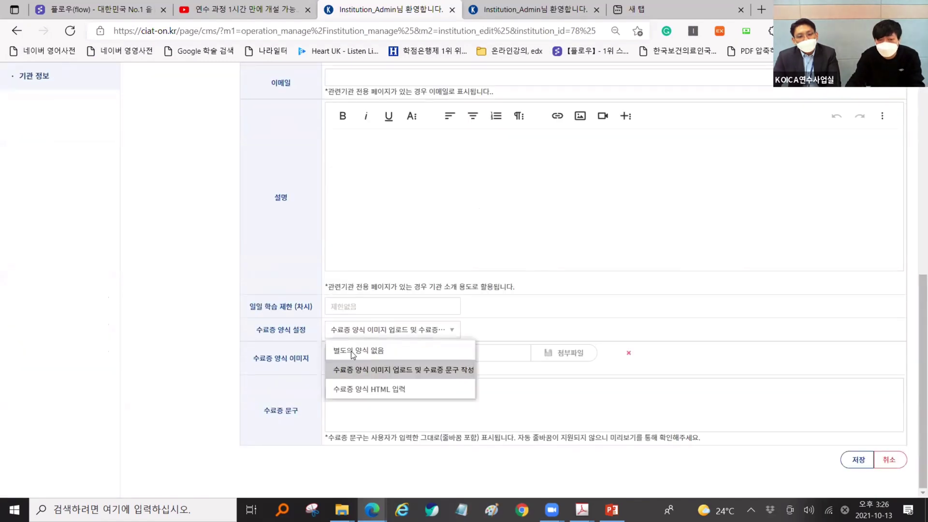
click(358, 351)
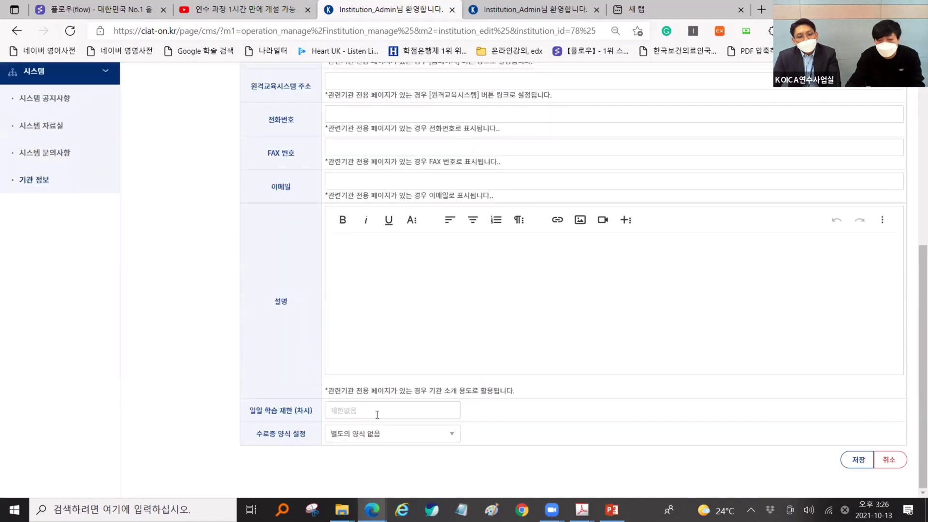
drag(299, 402, 324, 411)
click(391, 418)
click(390, 430)
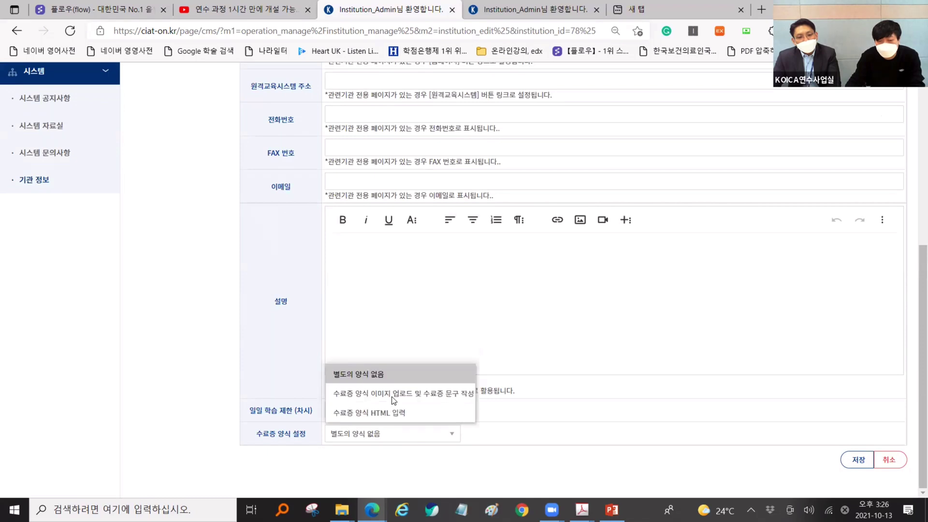
click(392, 395)
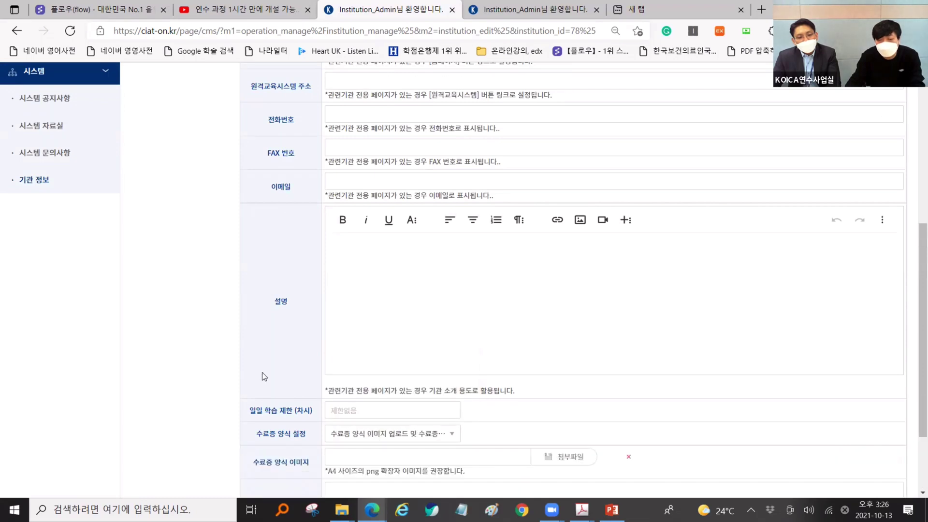
scroll(373, 349, down, 2)
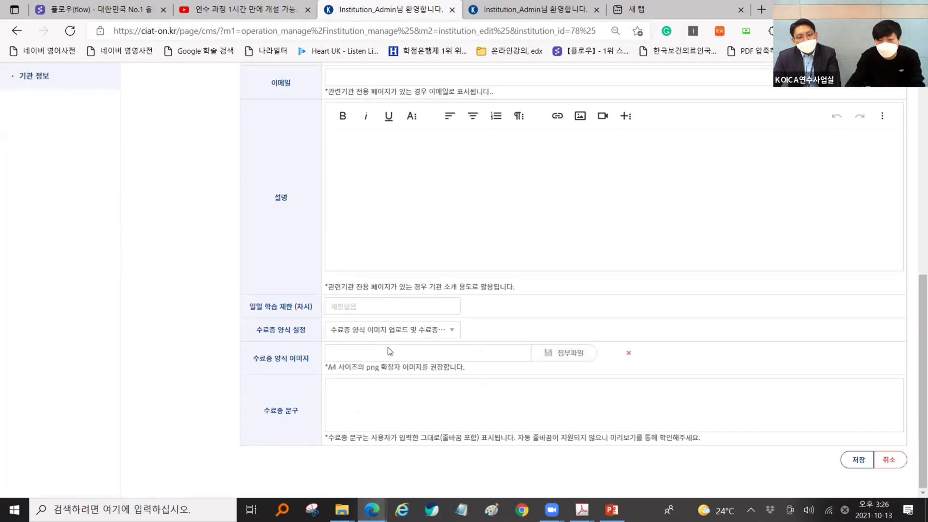
click(393, 330)
click(368, 389)
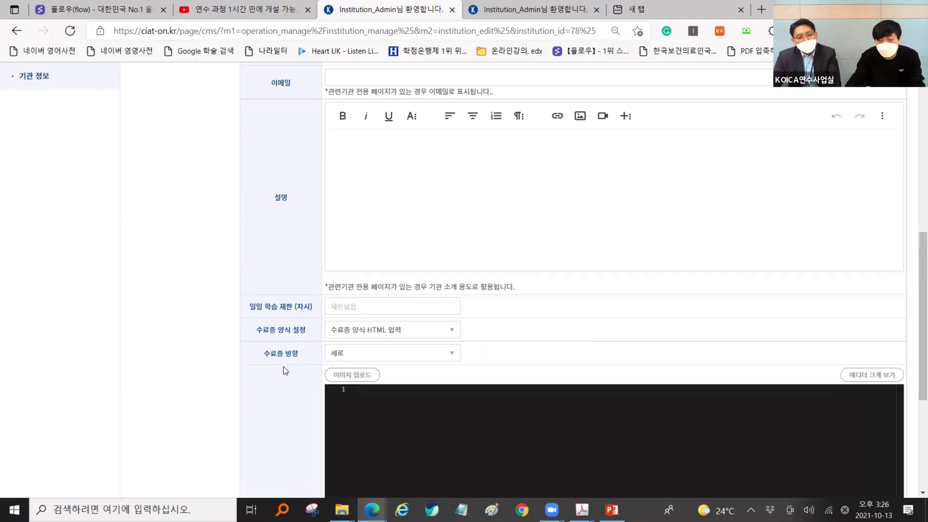
scroll(285, 370, down, 5)
drag(326, 334, 477, 429)
click(480, 429)
scroll(396, 308, up, 1)
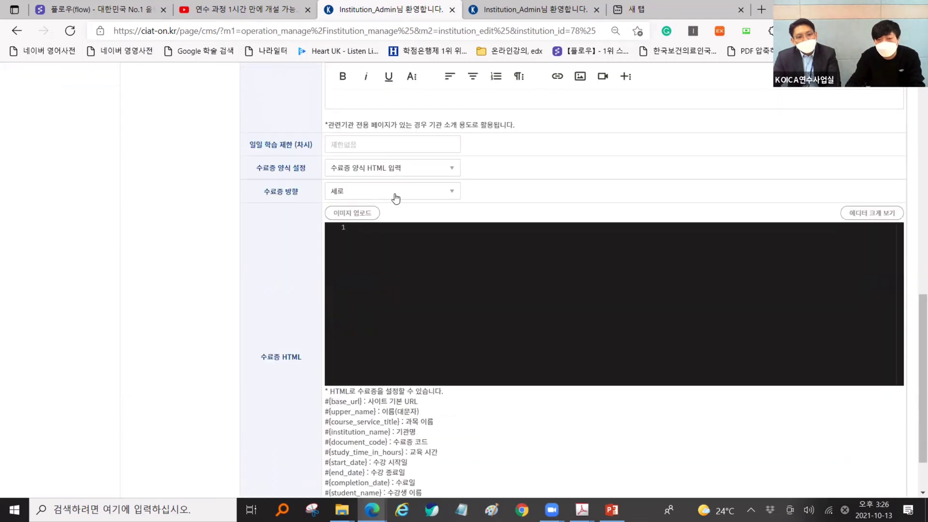
Keep portrait orientation and set the certificate form to uploaded image with certificate text.
click(393, 194)
click(386, 193)
click(382, 170)
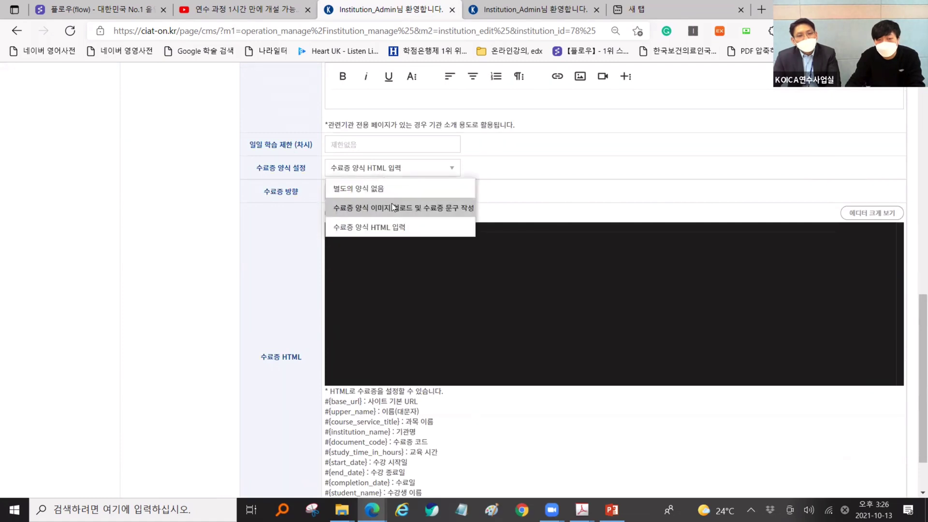
click(425, 209)
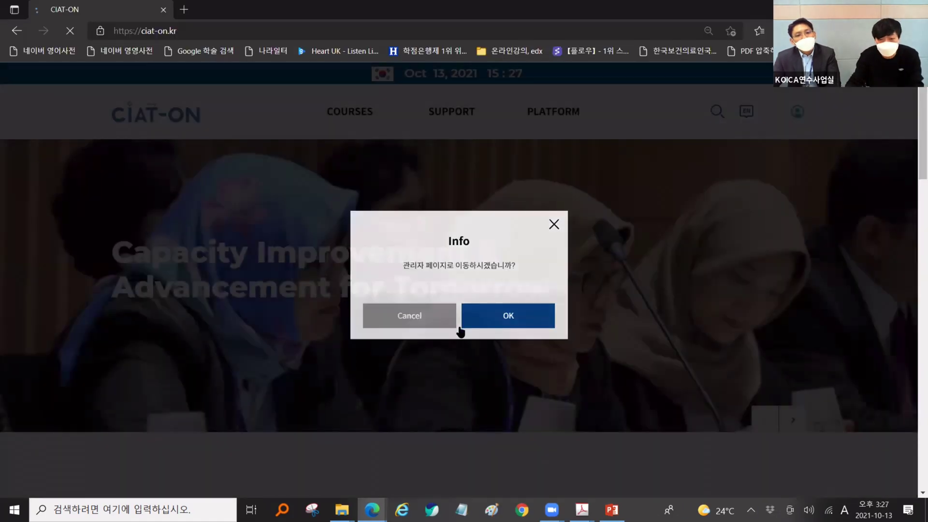
Confirm going to the admin pages and open the Education for Children course.
click(461, 329)
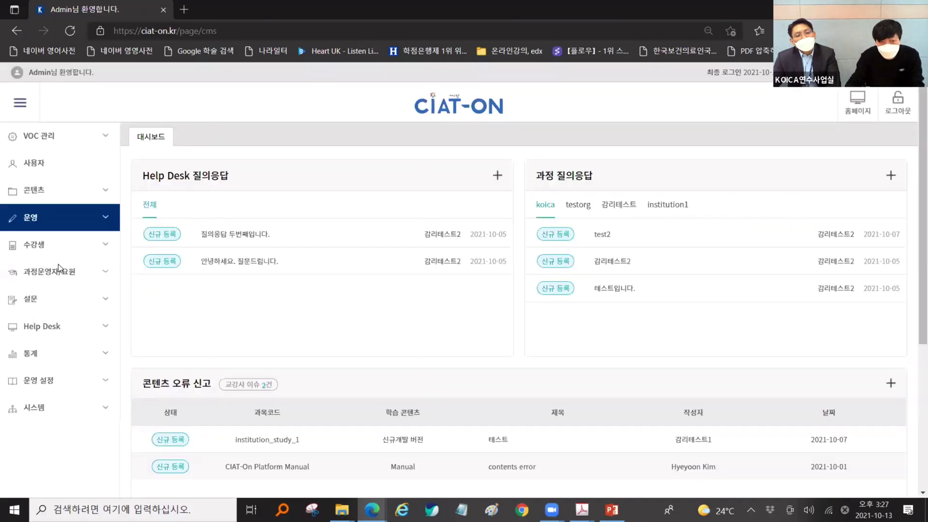
scroll(469, 294, down, 3)
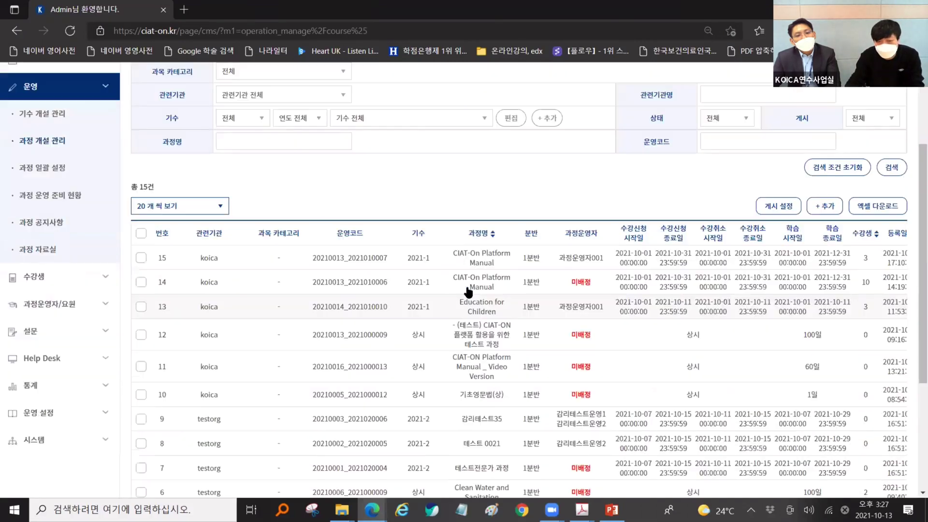
click(467, 313)
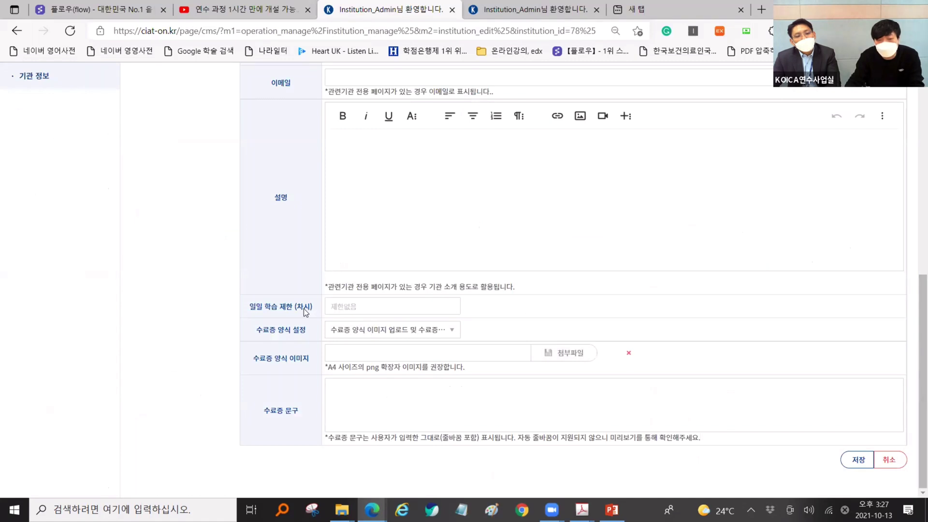
scroll(305, 311, up, 15)
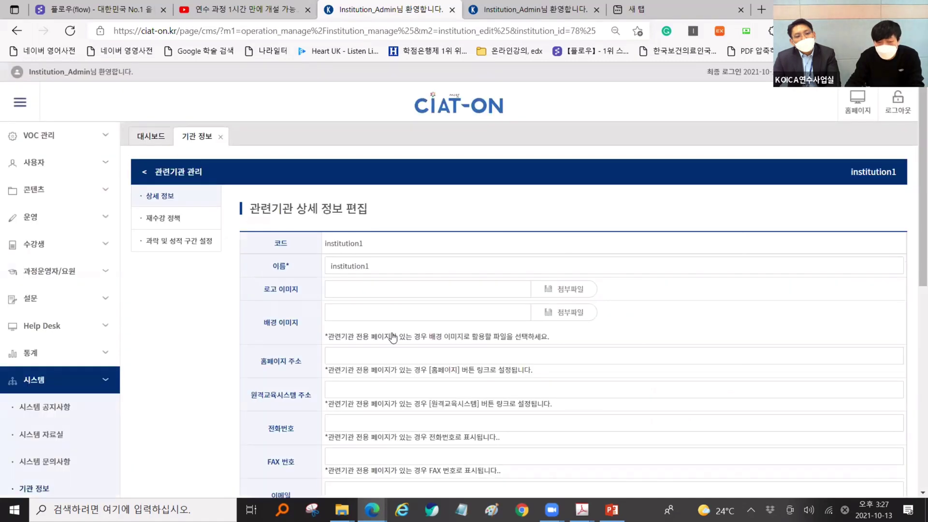
scroll(393, 337, down, 15)
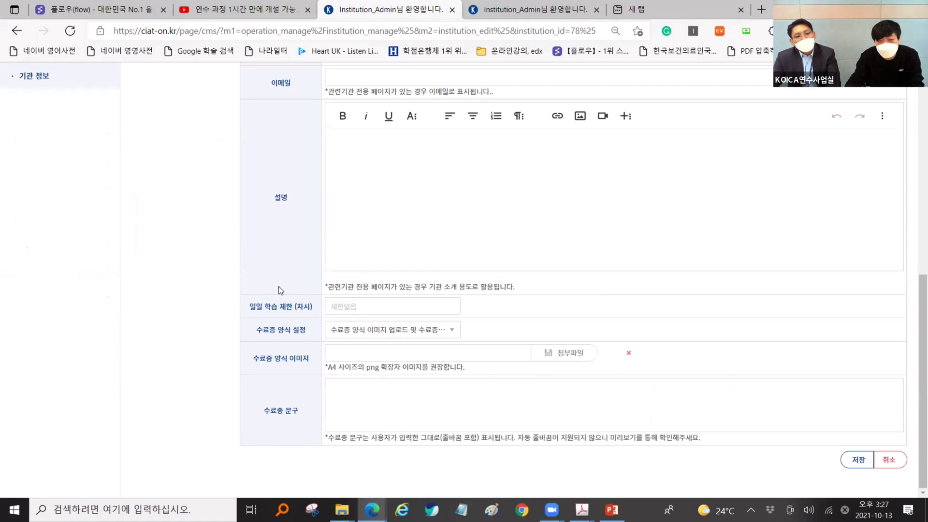
key(alt+Tab)
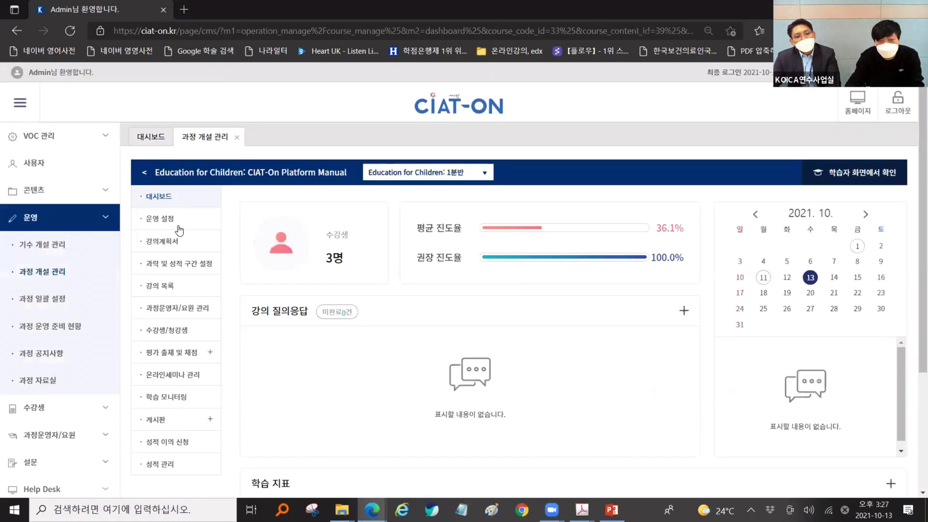
In the course's operation settings, set the certificate form to uploaded image with certificate text and view the image.
click(179, 225)
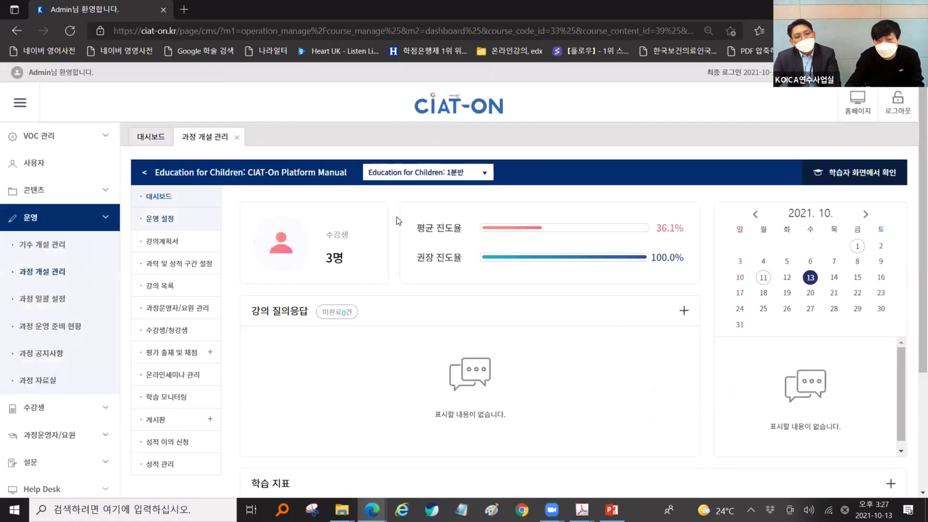
scroll(851, 355, down, 10)
scroll(865, 353, down, 8)
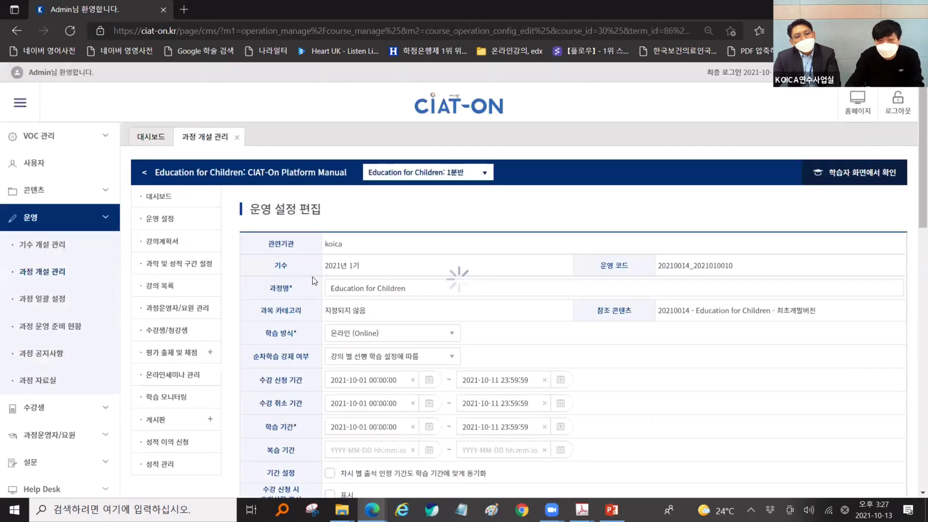
scroll(305, 275, down, 10)
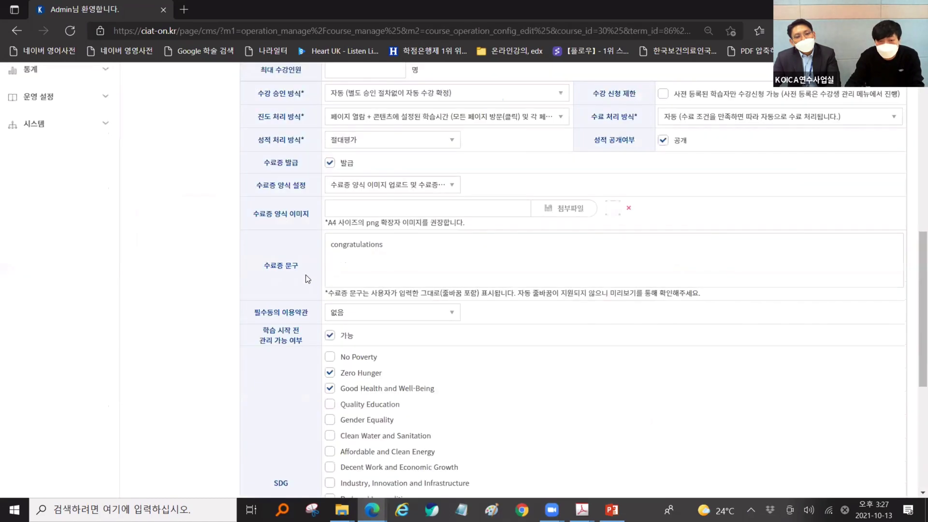
scroll(323, 239, up, 3)
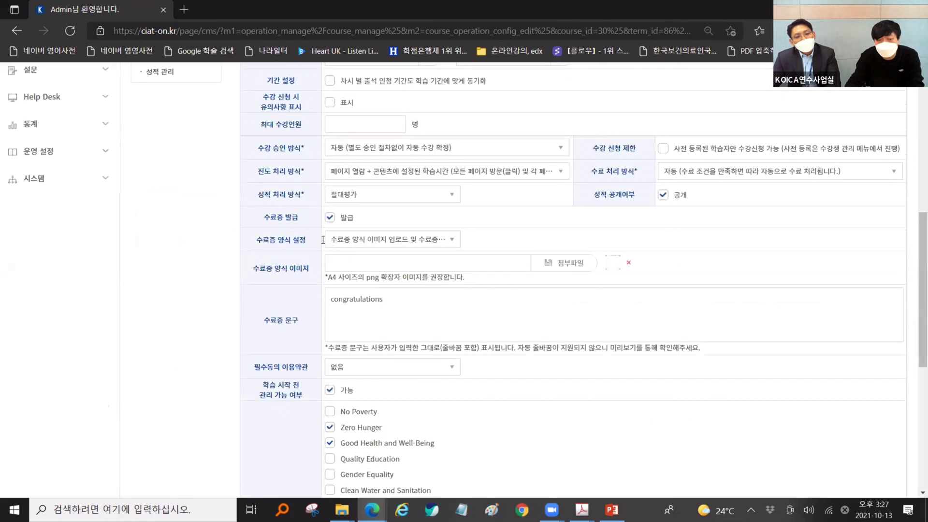
scroll(305, 268, up, 1)
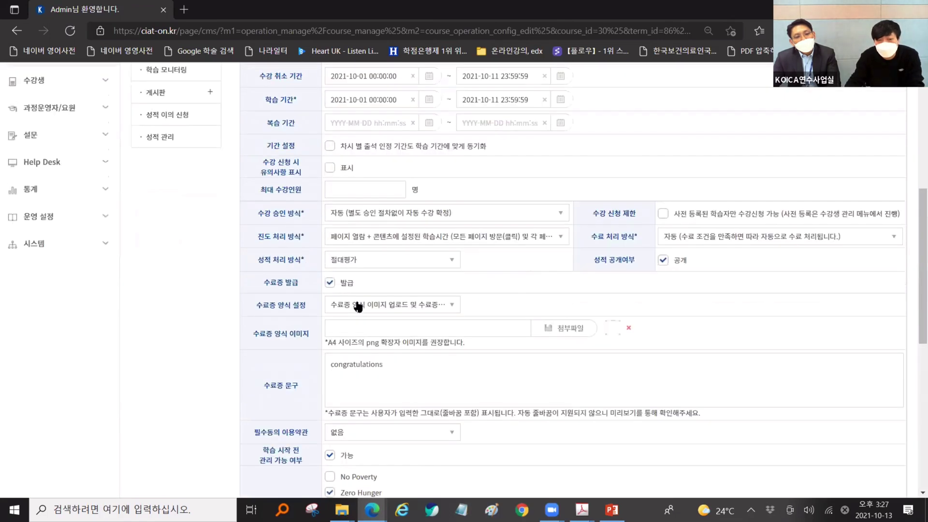
click(370, 310)
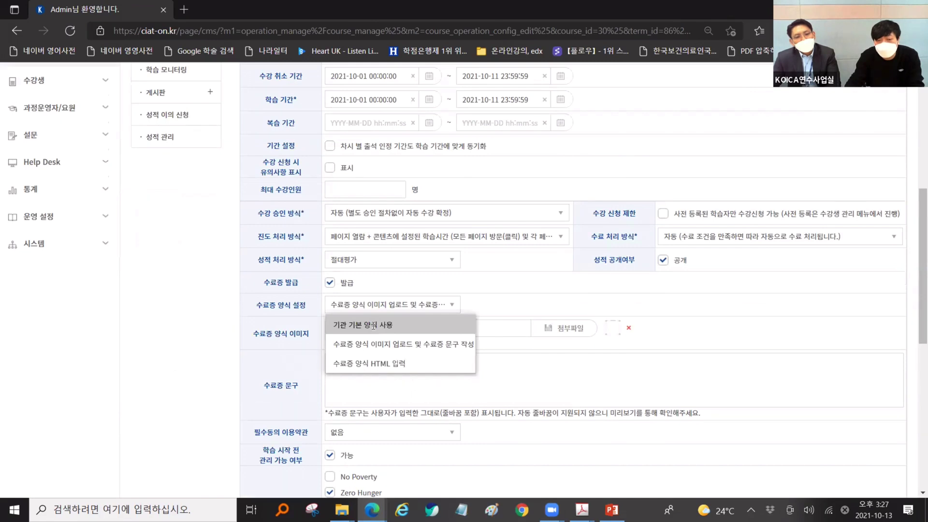
click(372, 325)
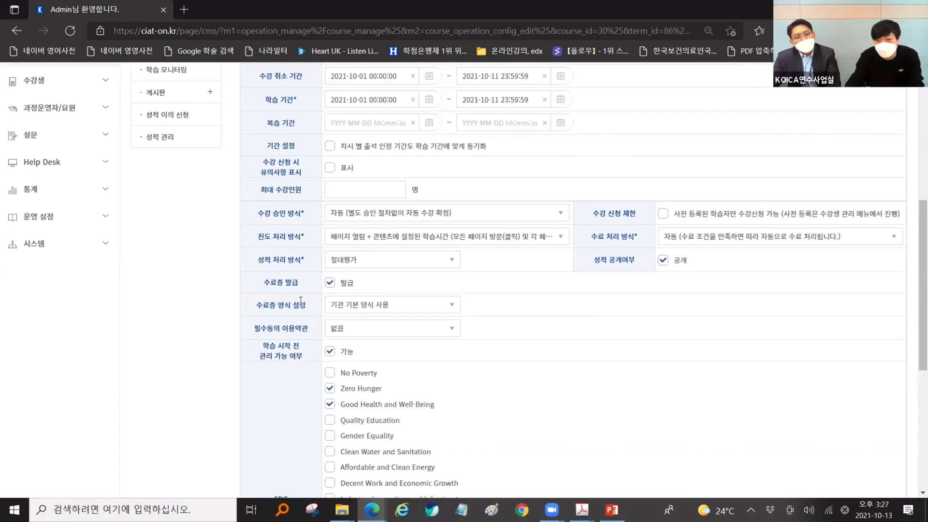
click(356, 309)
key(Escape)
key(Down)
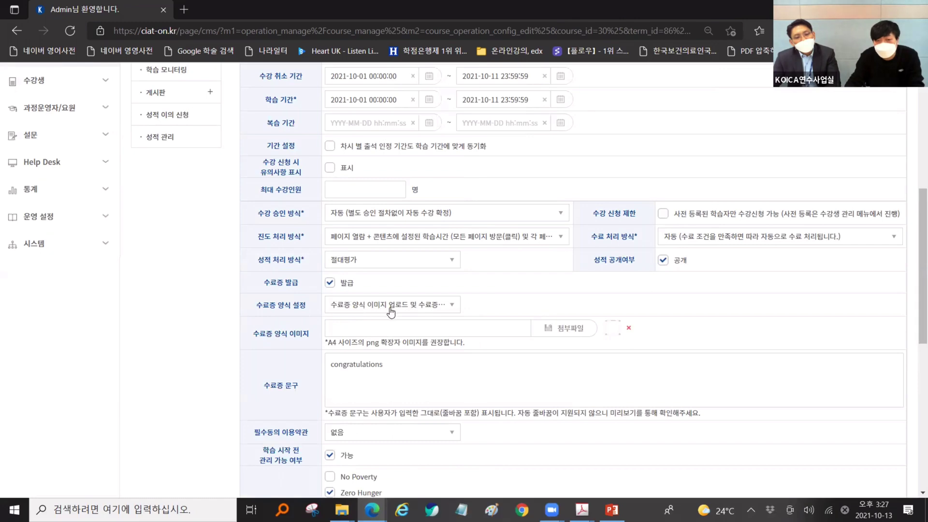
click(610, 328)
click(148, 9)
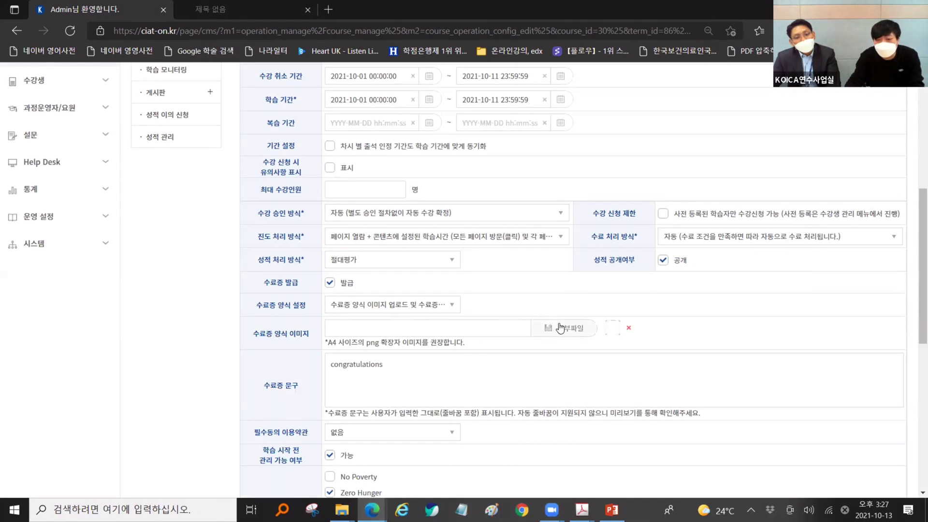
Check the congratulations wording in the certificate text and save the course settings.
scroll(393, 317, down, 1)
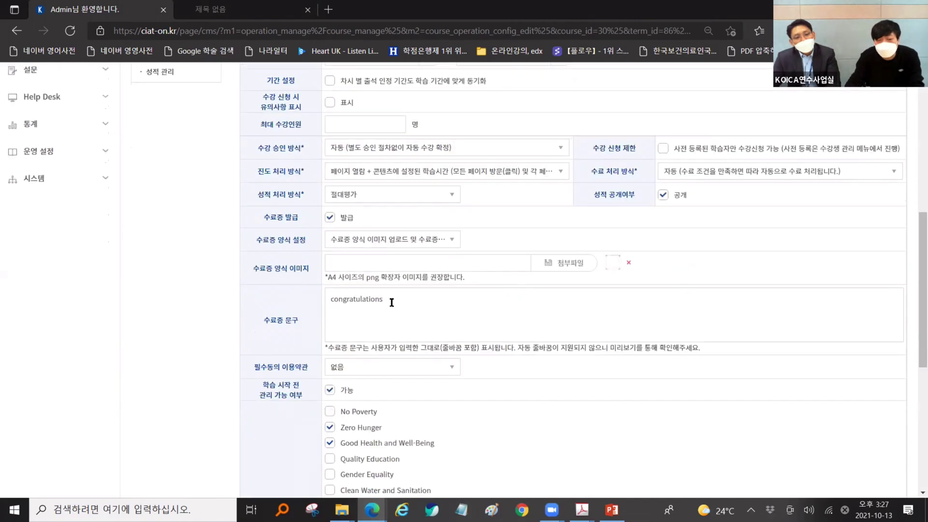
double_click(331, 302)
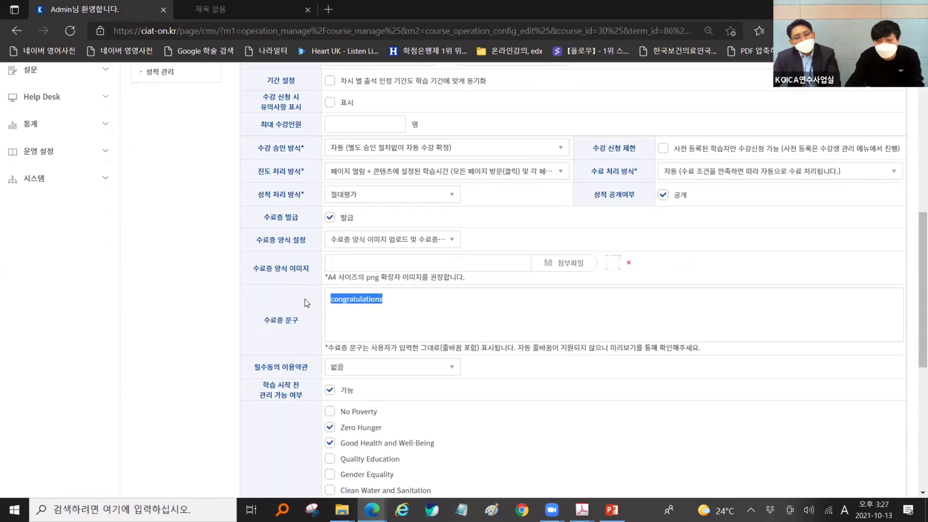
click(354, 305)
scroll(690, 294, down, 5)
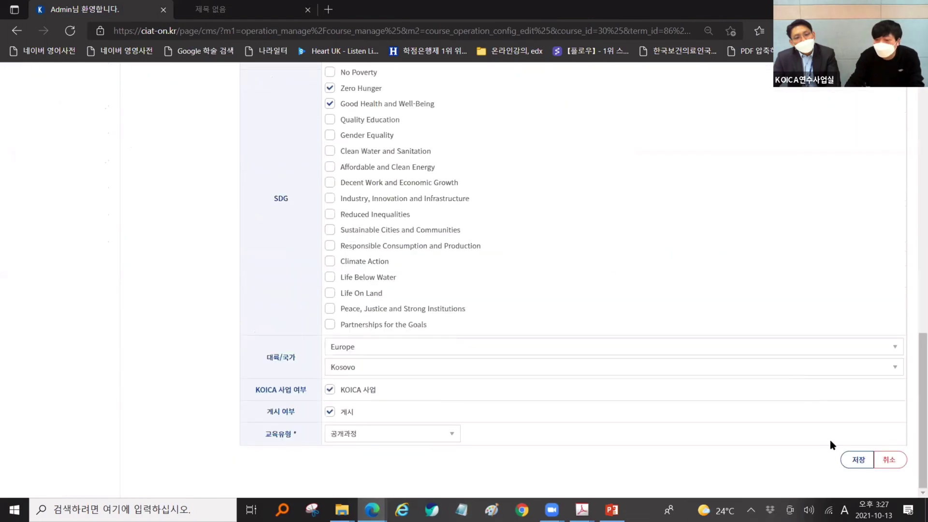
click(857, 466)
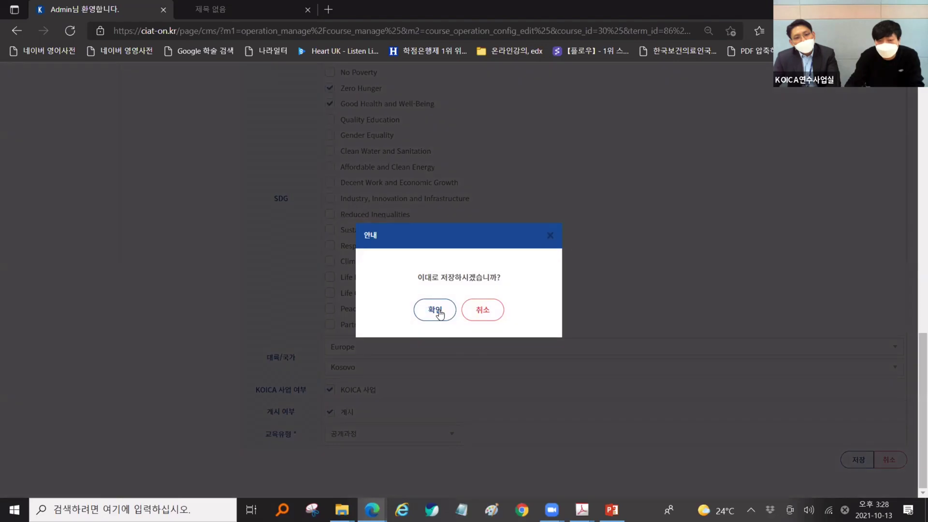
click(435, 310)
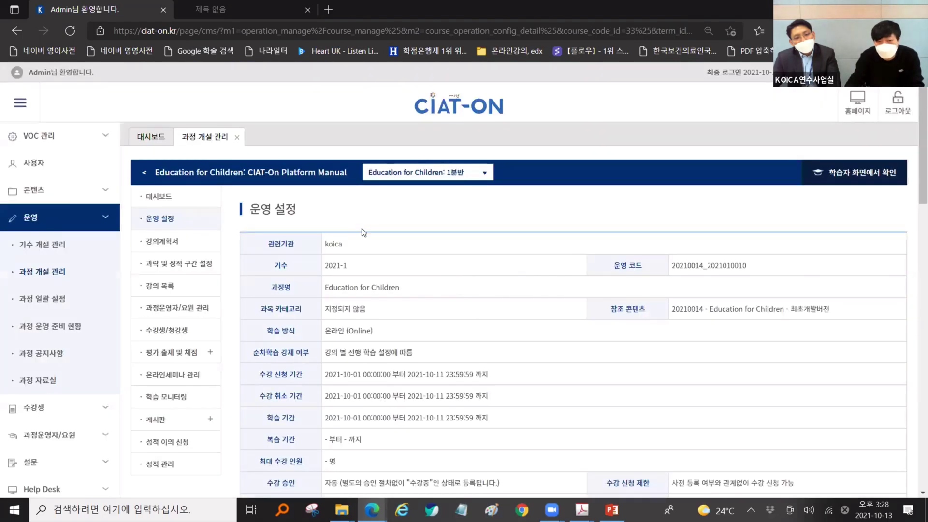
Generate a sample certificate preview and return to the course settings page.
scroll(368, 237, down, 5)
scroll(329, 247, down, 5)
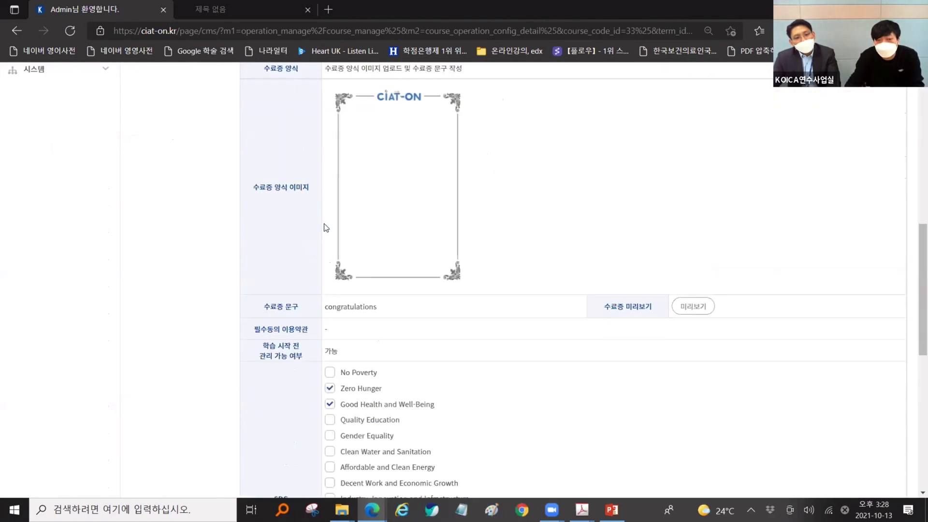
scroll(532, 247, up, 2)
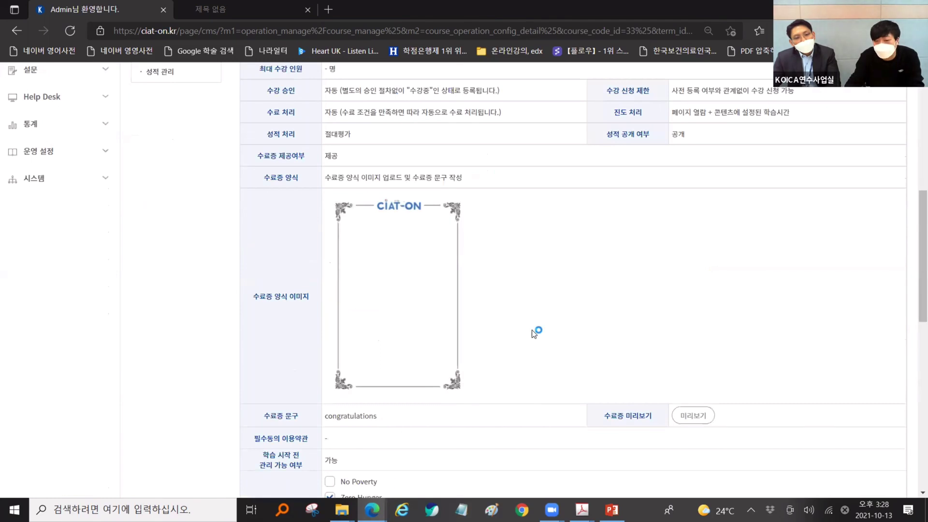
scroll(589, 344, down, 1)
scroll(696, 424, up, 1)
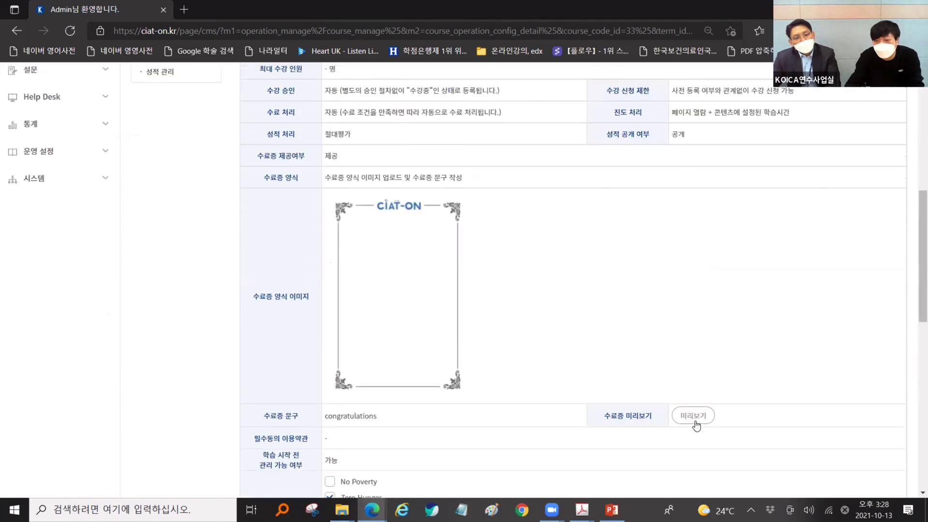
click(695, 417)
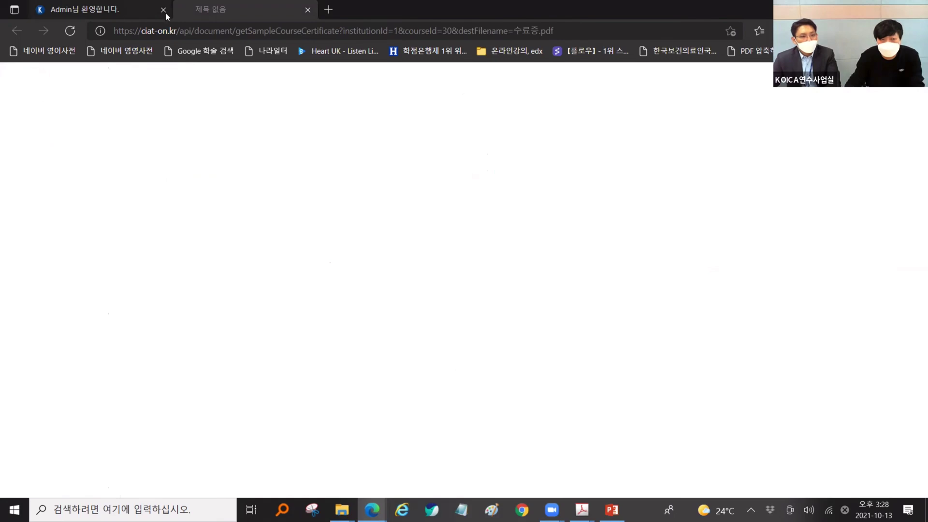
click(137, 11)
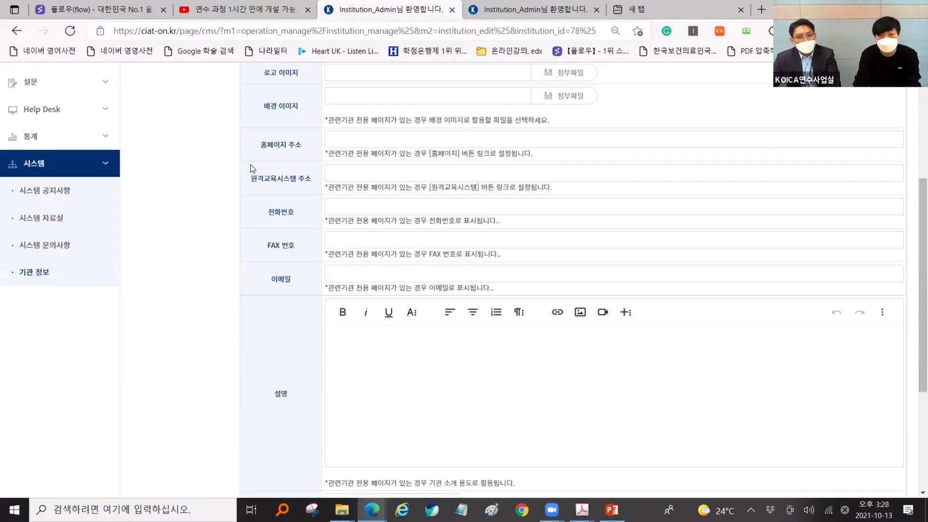
Load the CIAT-ON home page in a new tab, then switch among the open windows.
key(ctrl+t)
text(ciat-on.kr)
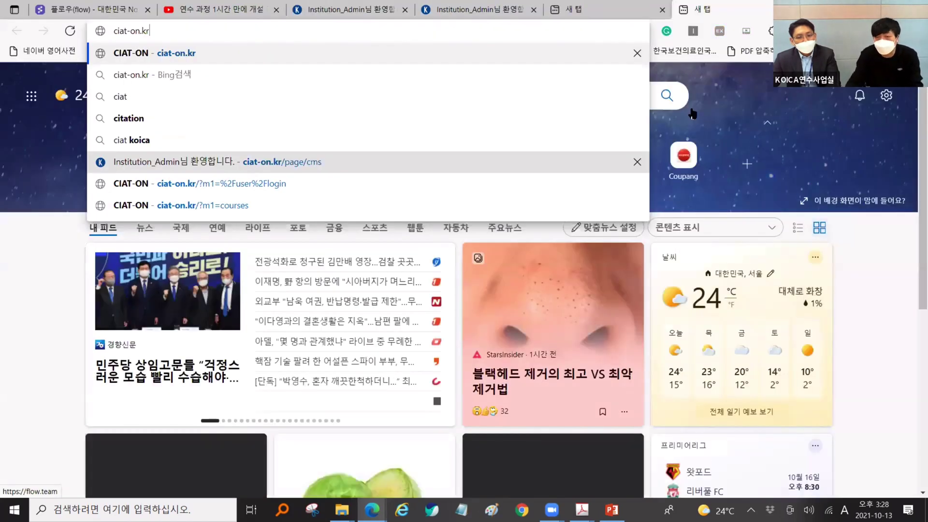
key(Return)
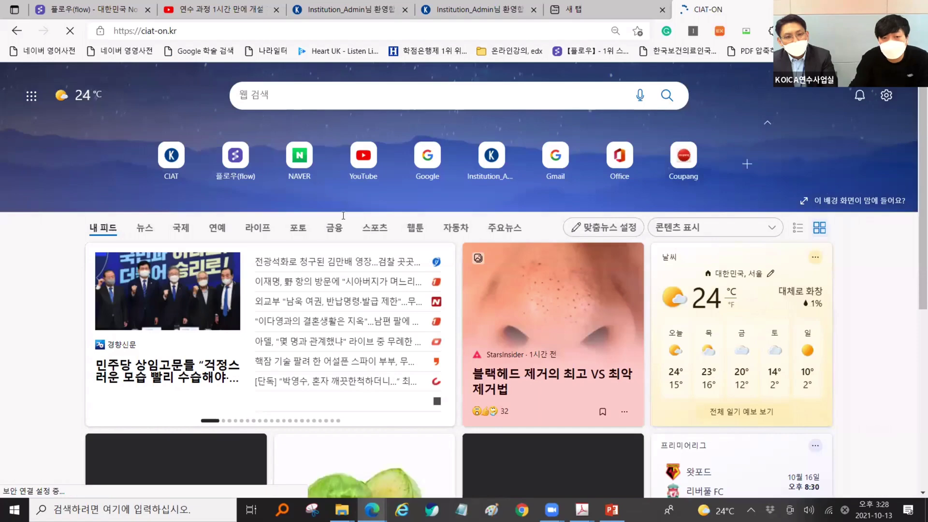
key(alt+Tab)
click(372, 510)
click(372, 510)
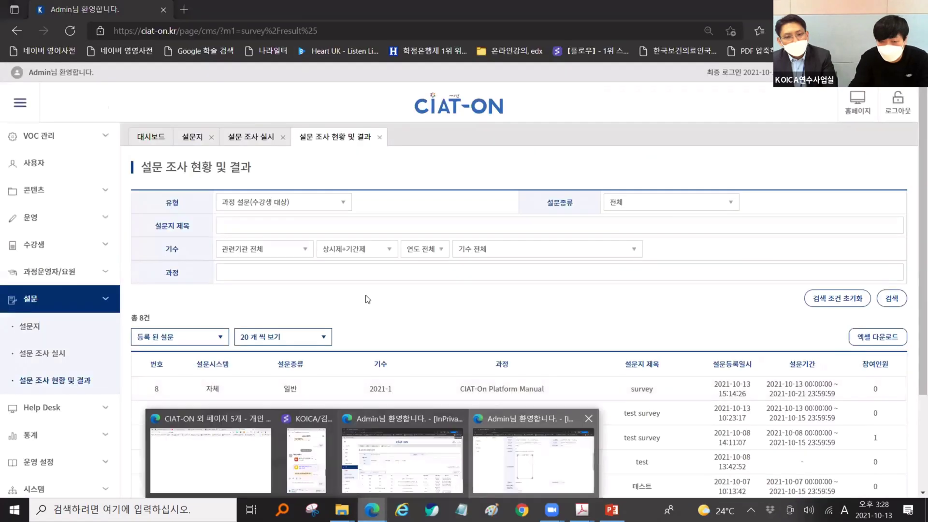
click(372, 455)
click(343, 510)
Check the sample certificate PDF from the Downloads window, then return to the course settings.
click(392, 454)
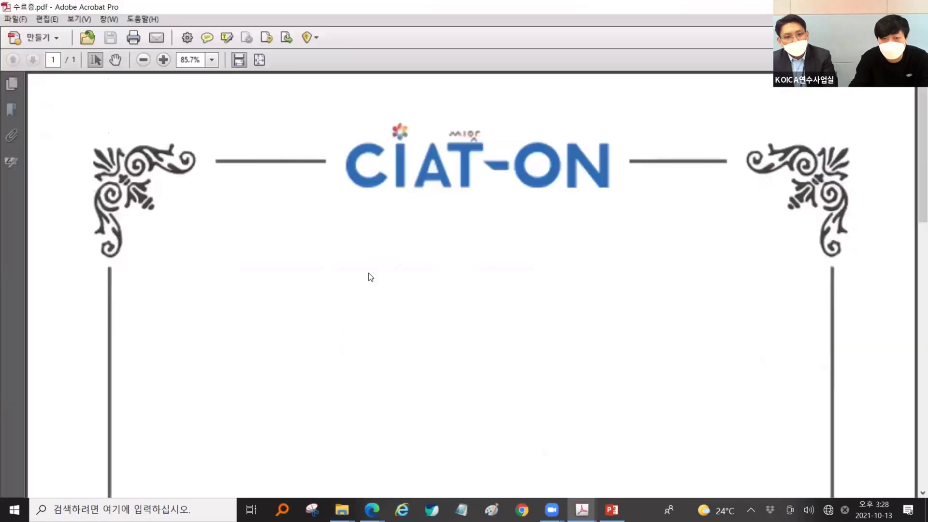
scroll(395, 274, up, 3)
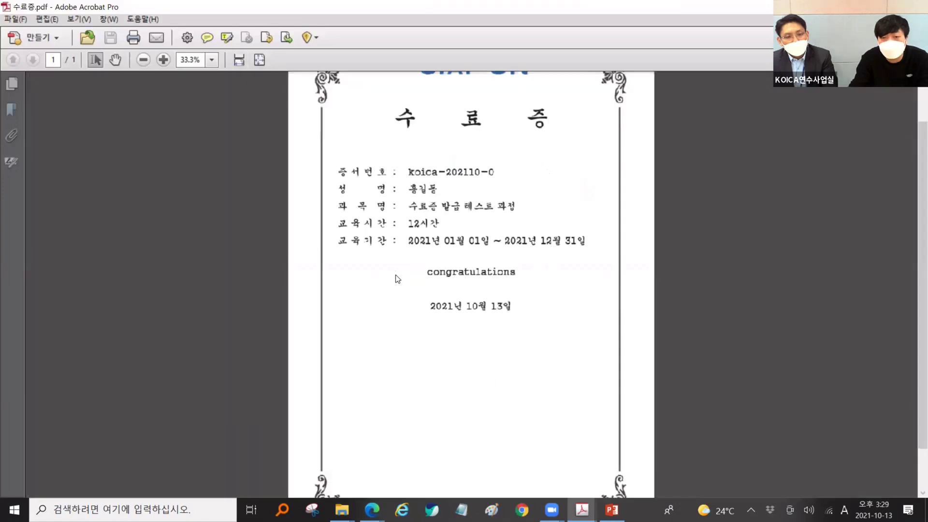
scroll(628, 146, down, 1)
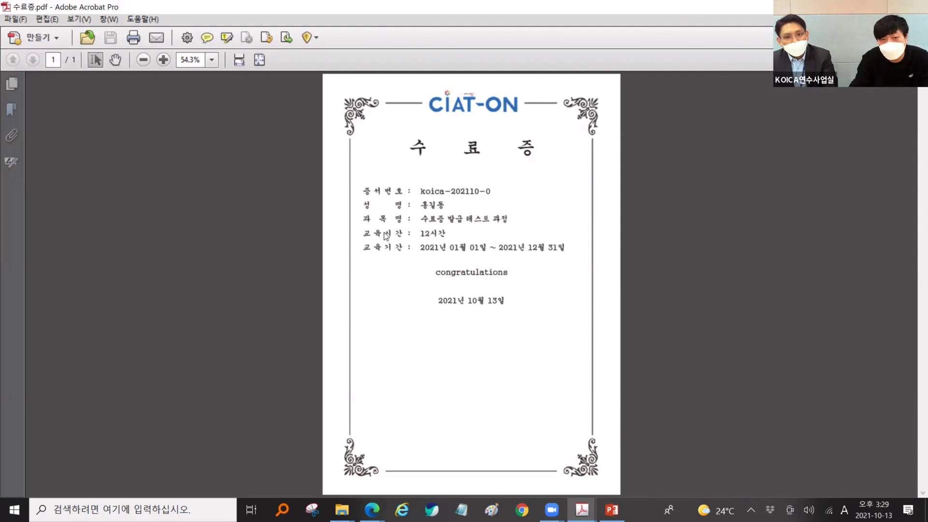
key(alt+Tab)
Switch to the CIAT-ON home window, dismiss the admin prompt, and sign in with the learner's e-mail and password.
scroll(244, 393, down, 5)
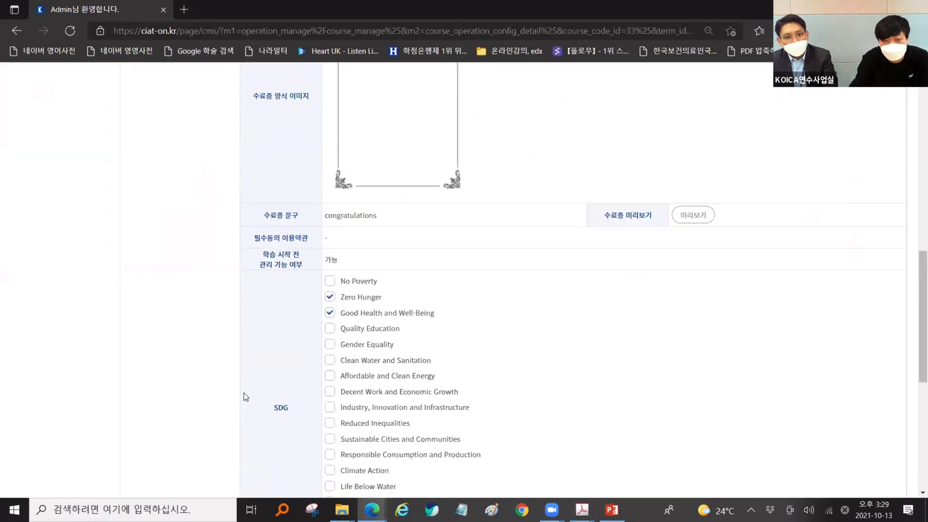
scroll(339, 474, up, 3)
click(368, 507)
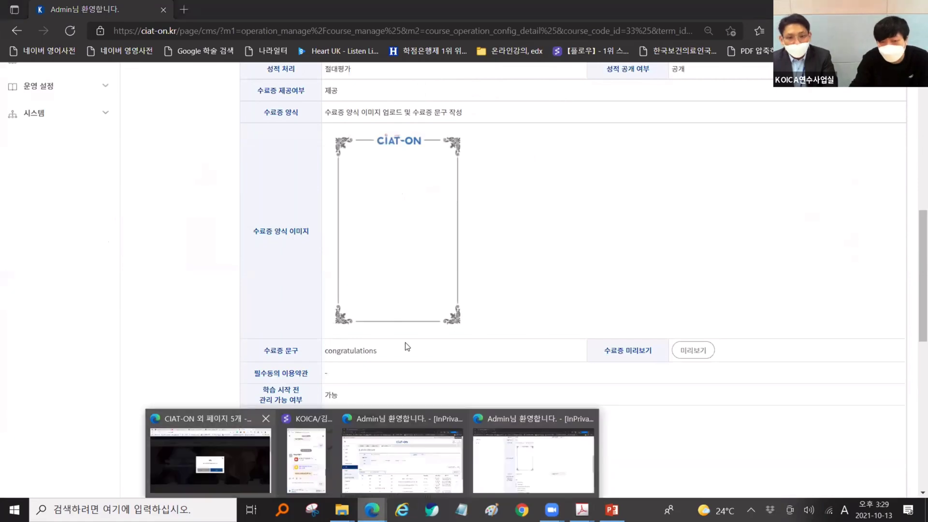
key(alt+Tab)
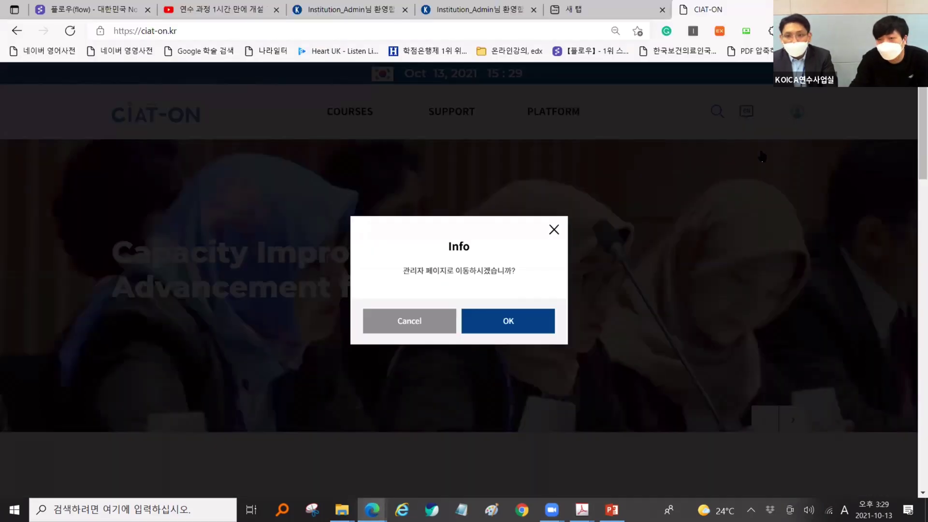
key(Return)
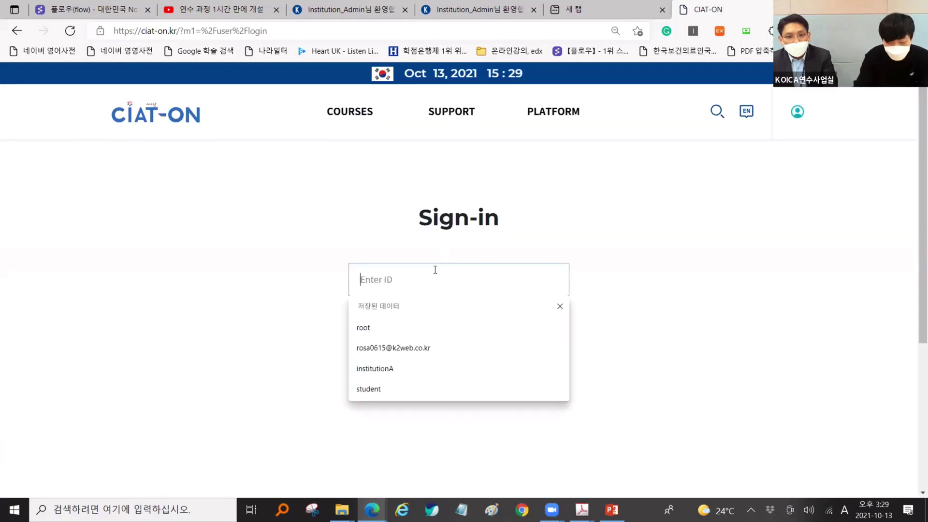
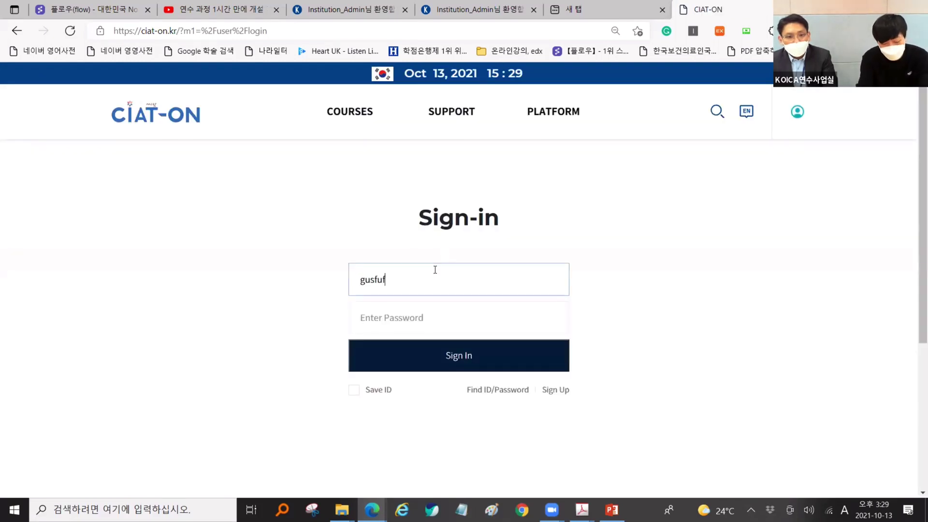
key(Tab)
text(*********)
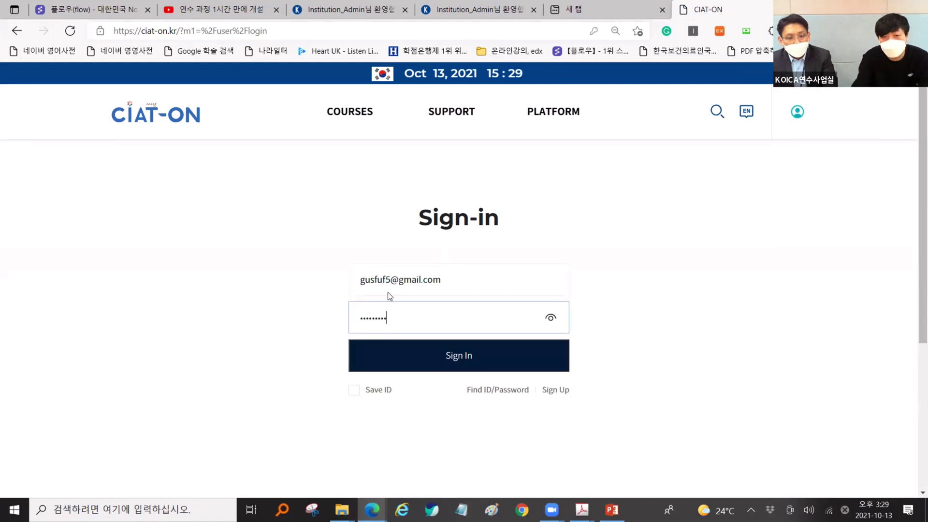
key(Return)
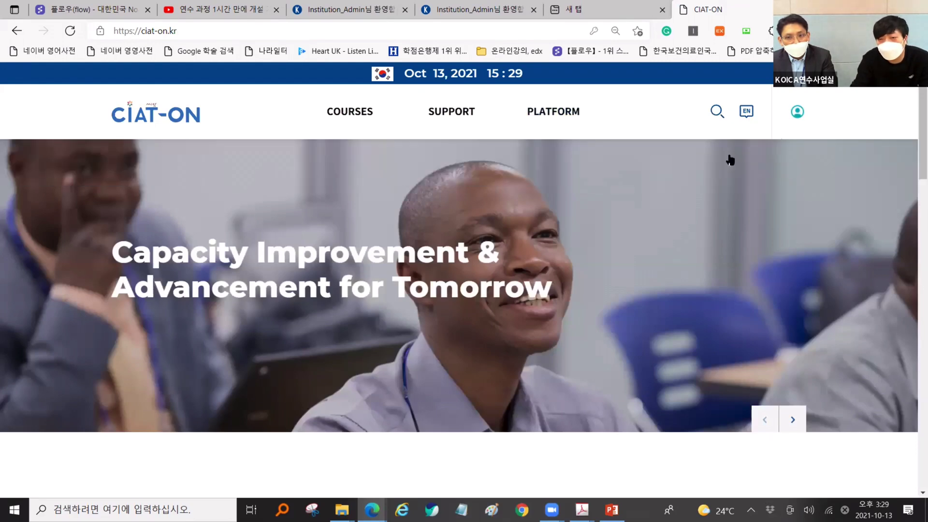
Download the certificate from the learner's finished courses and bring up the Downloads folder.
mouse_move(797, 112)
click(730, 158)
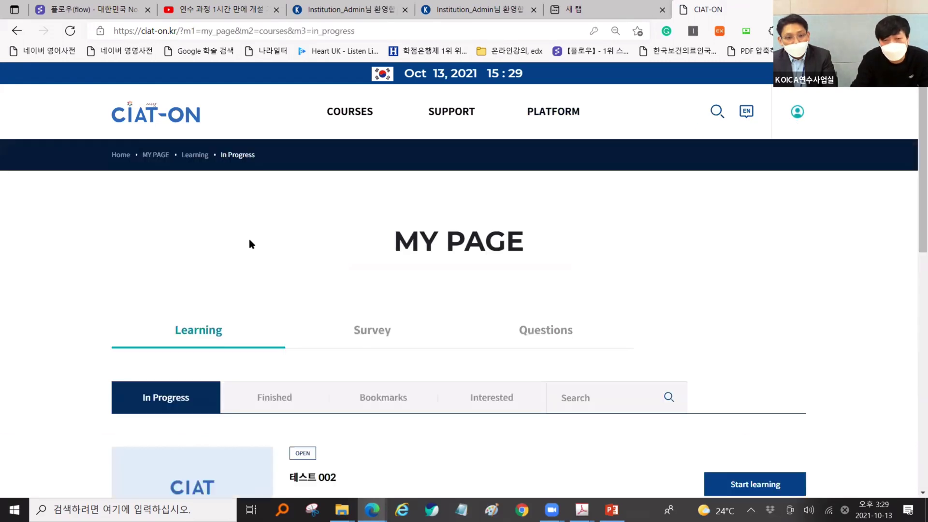
scroll(290, 251, down, 4)
click(287, 212)
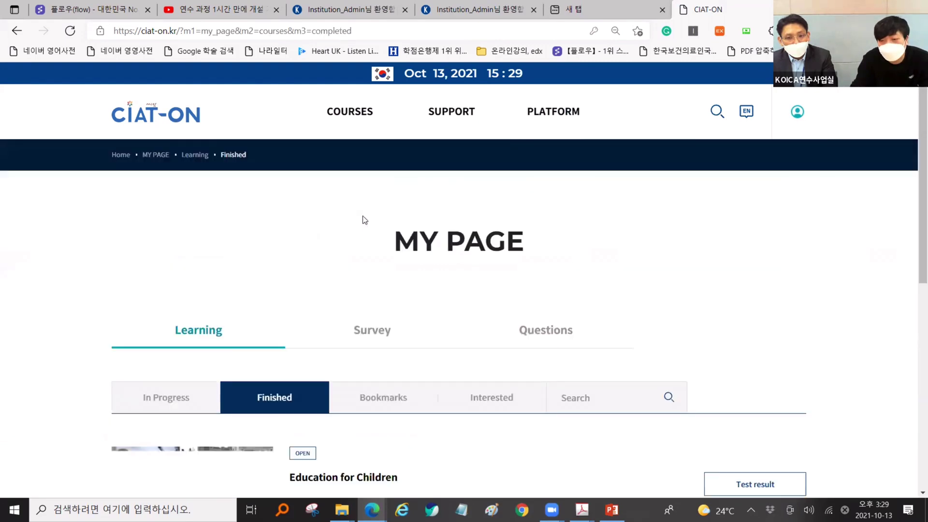
scroll(694, 296, down, 3)
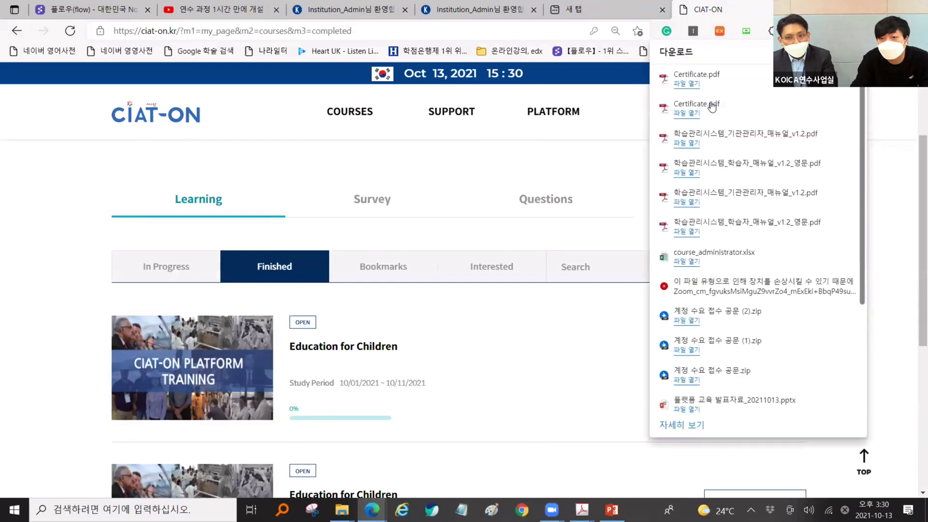
click(687, 84)
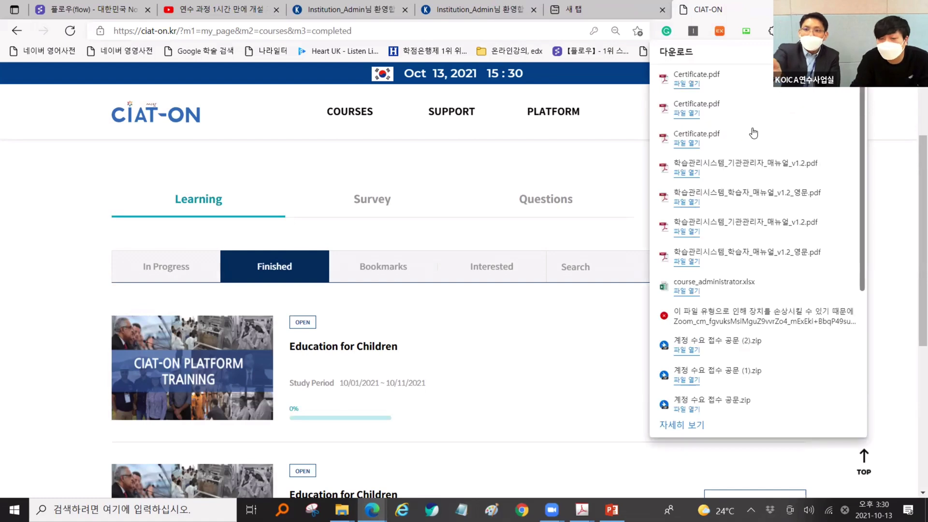
mouse_move(342, 510)
click(393, 466)
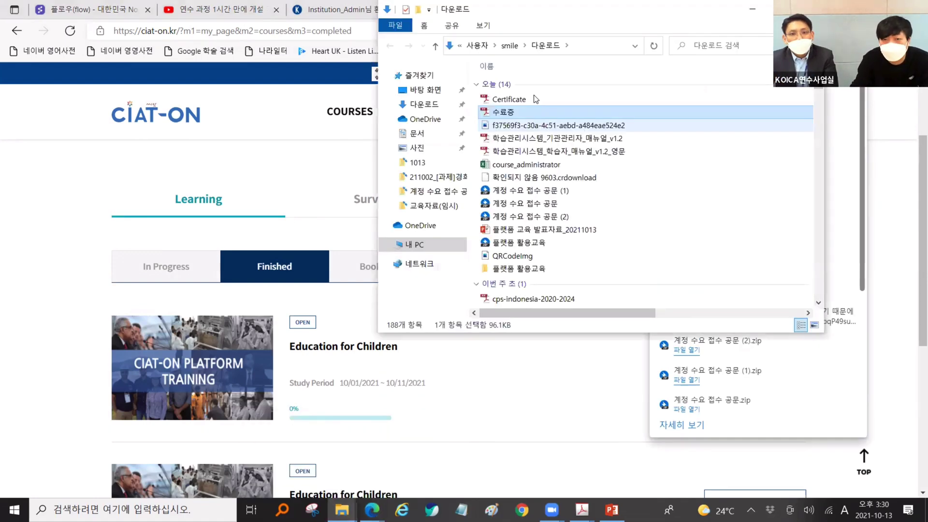
Open Certificate.pdf in Acrobat Pro, scroll through it, and return to the Finished courses page.
double_click(531, 99)
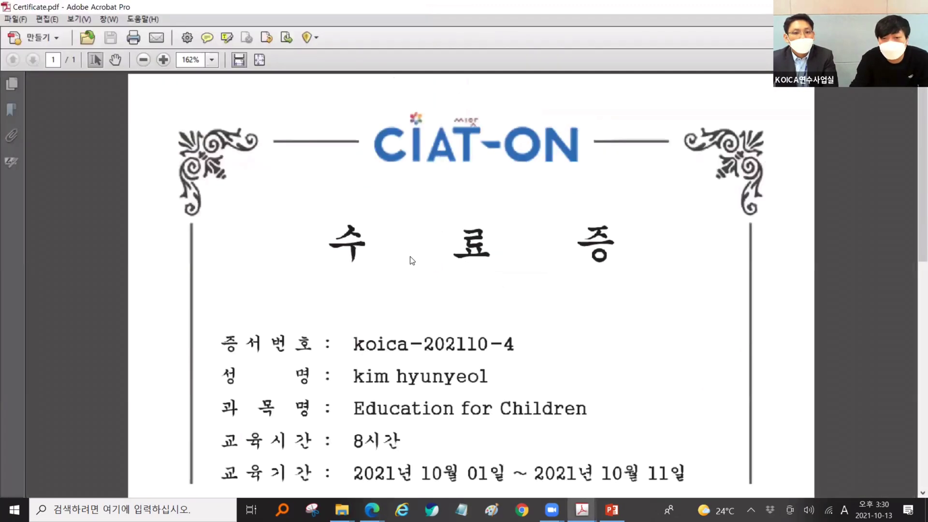
ctrl+scroll(486, 222, down, 5)
scroll(481, 168, down, 3)
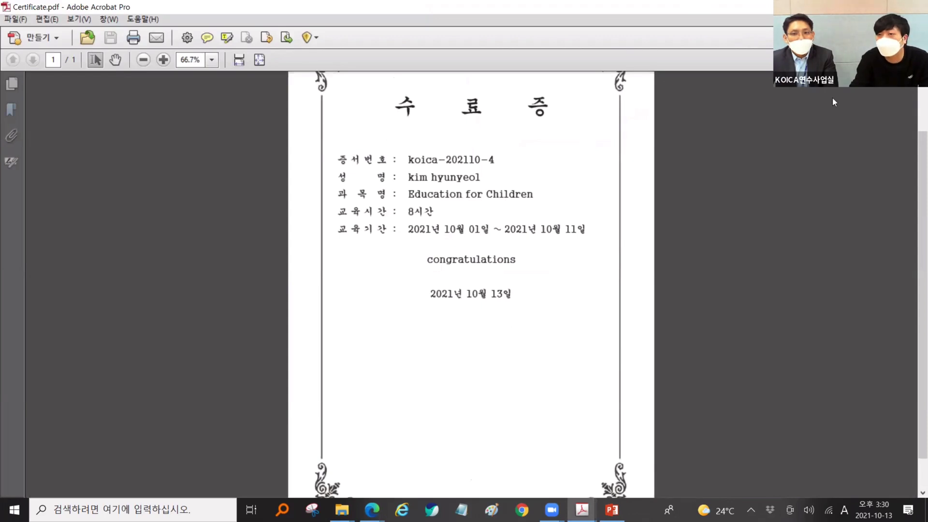
scroll(833, 98, up, 3)
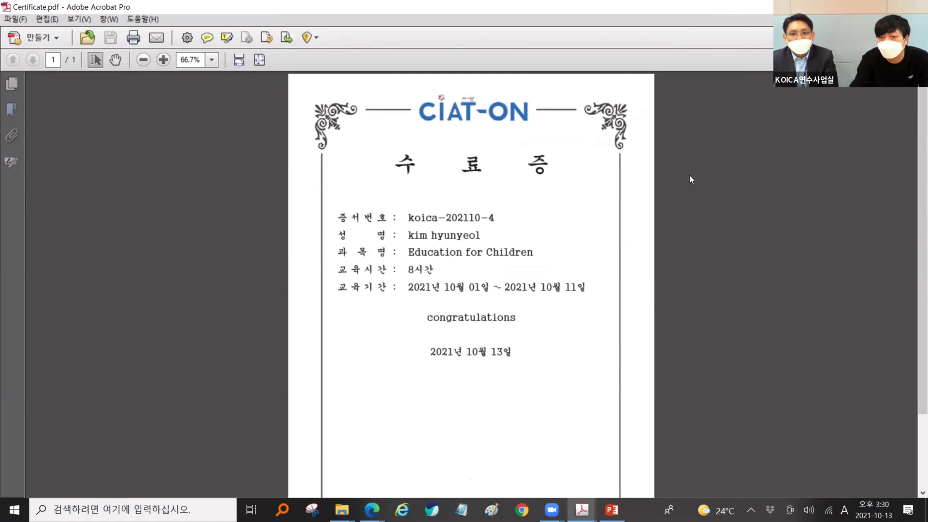
key(alt+Tab)
click(294, 171)
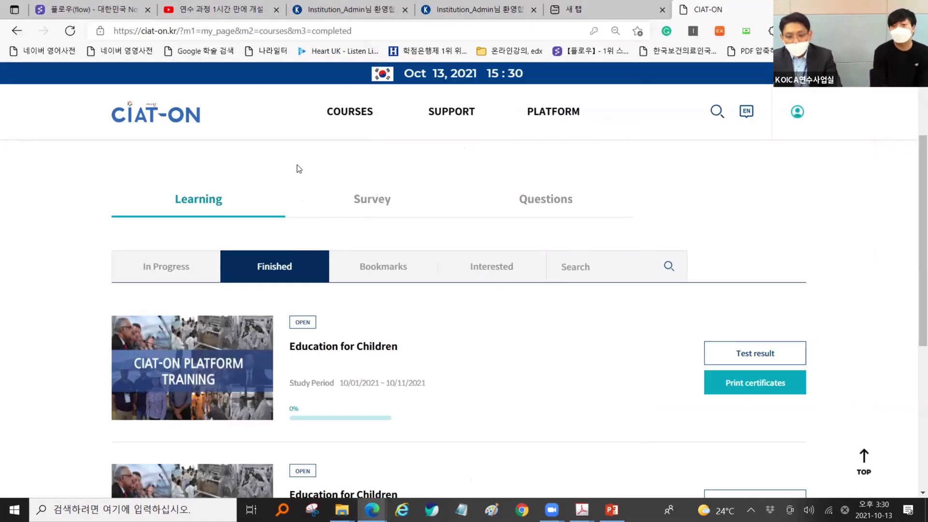